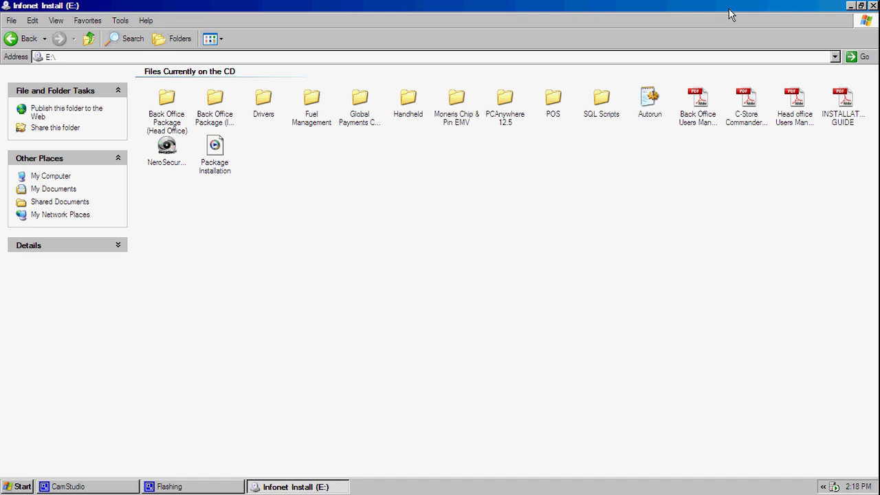
- Switch the CD listing to Details view with full names and select the Back Office Package (Head Office) folder
{"action": "left_click", "coordinate": [208, 37]}
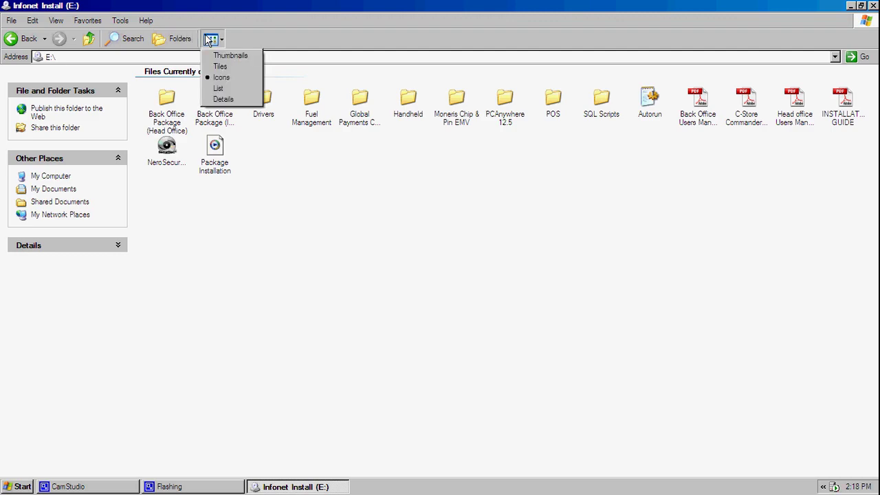
{"action": "left_click", "coordinate": [227, 99]}
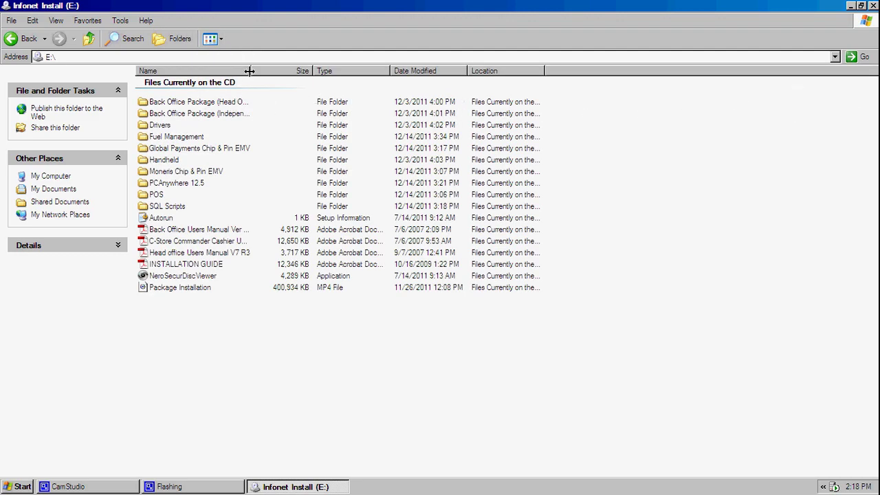
{"action": "left_click_drag", "start_coordinate": [249, 71], "coordinate": [389, 73]}
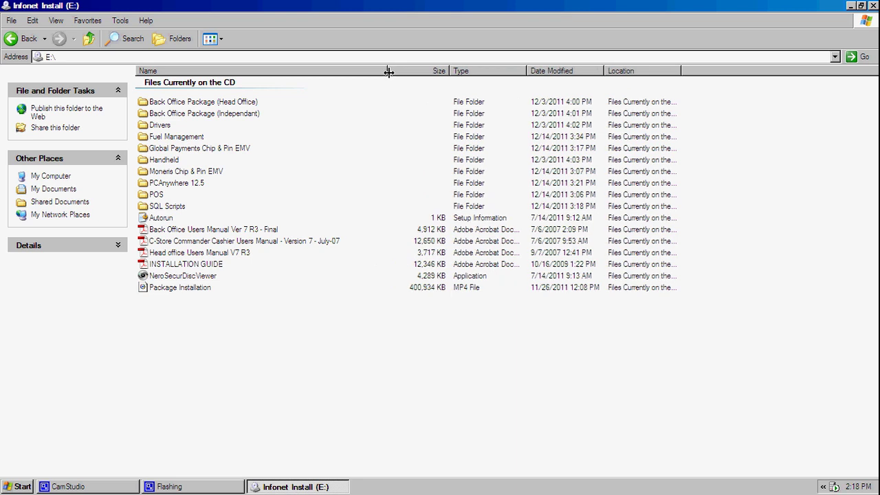
{"action": "left_click", "coordinate": [174, 105]}
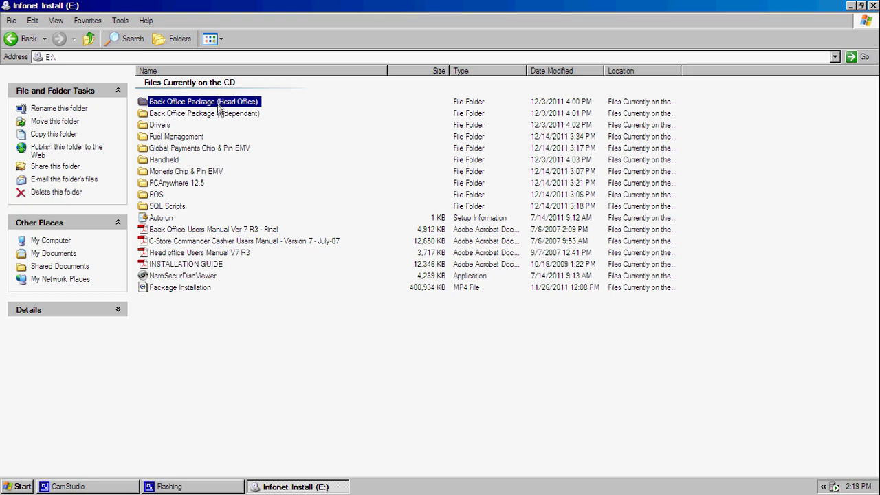
{"action": "left_click", "coordinate": [217, 118]}
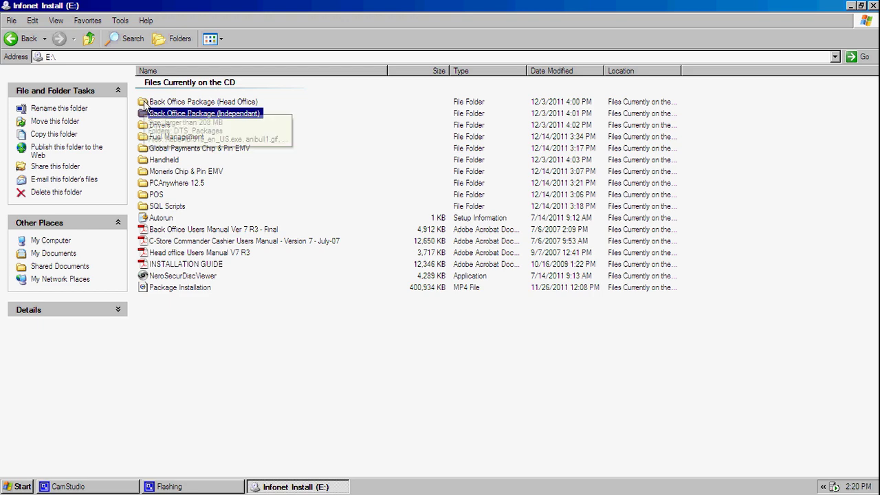
- Open Back Office Package (Head Office) and list it in Details view with the Name column widened
{"action": "double_click", "coordinate": [144, 104]}
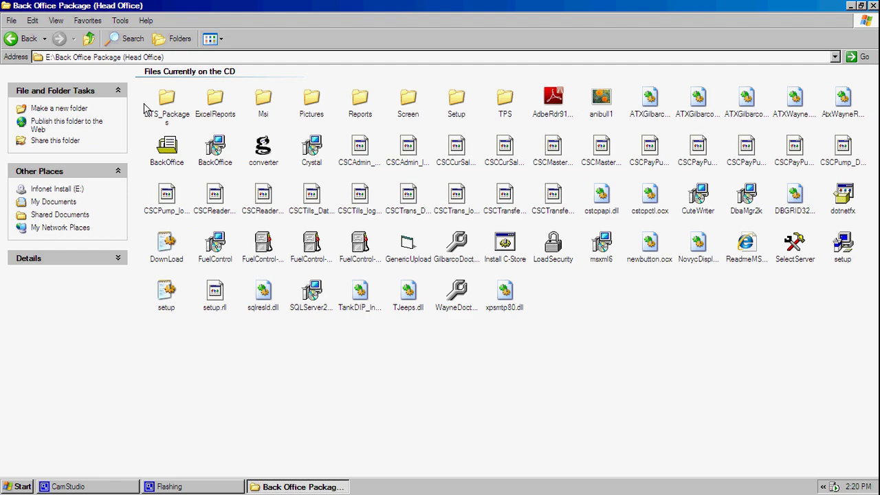
{"action": "left_click", "coordinate": [208, 39]}
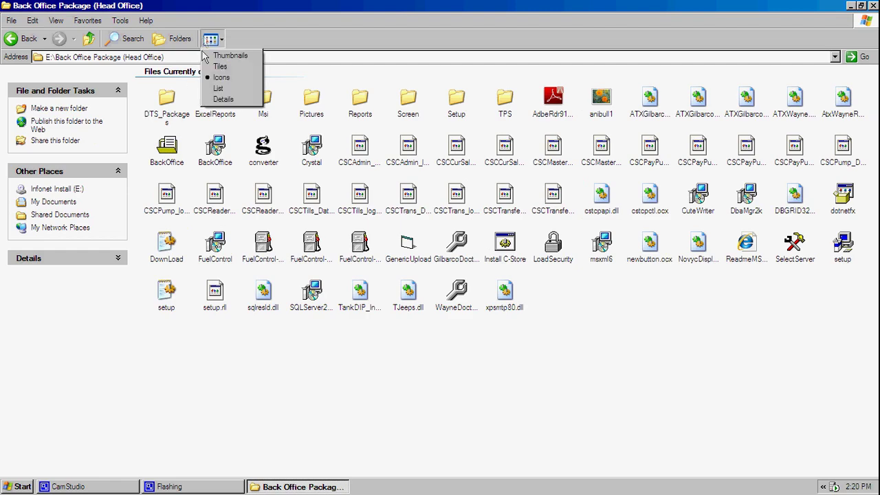
{"action": "left_click", "coordinate": [215, 101]}
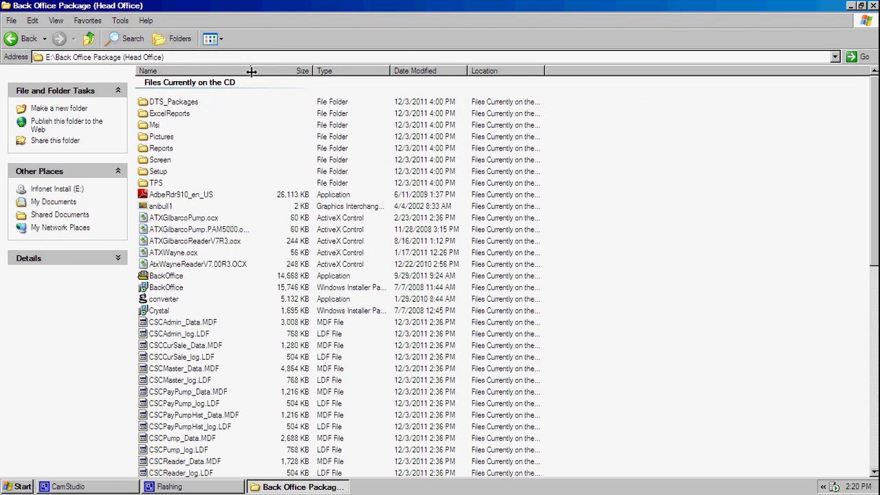
{"action": "left_click_drag", "start_coordinate": [250, 72], "coordinate": [303, 72]}
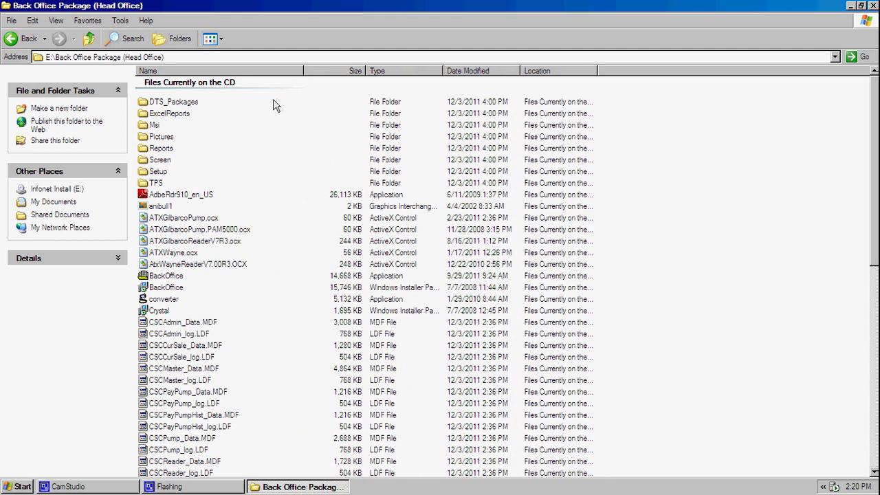
- Select the DTS_Packages, TPS, Screen, Reports, Pictures and ExcelReports folders in turn
{"action": "left_click", "coordinate": [178, 103]}
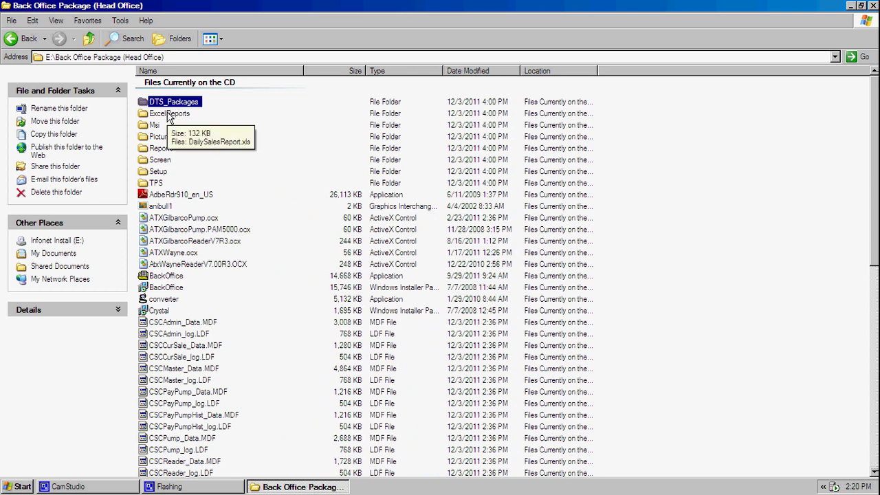
{"action": "left_click", "coordinate": [156, 184]}
{"action": "left_click", "coordinate": [159, 161]}
{"action": "left_click", "coordinate": [159, 148]}
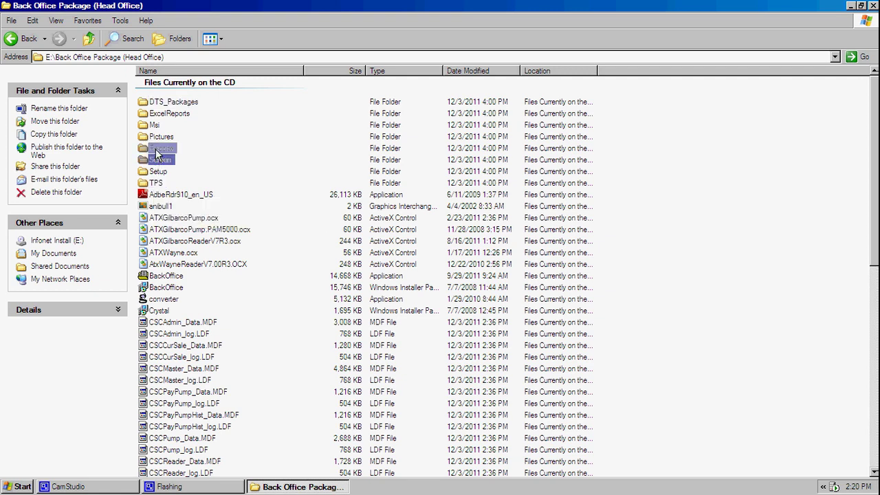
{"action": "left_click", "coordinate": [159, 138]}
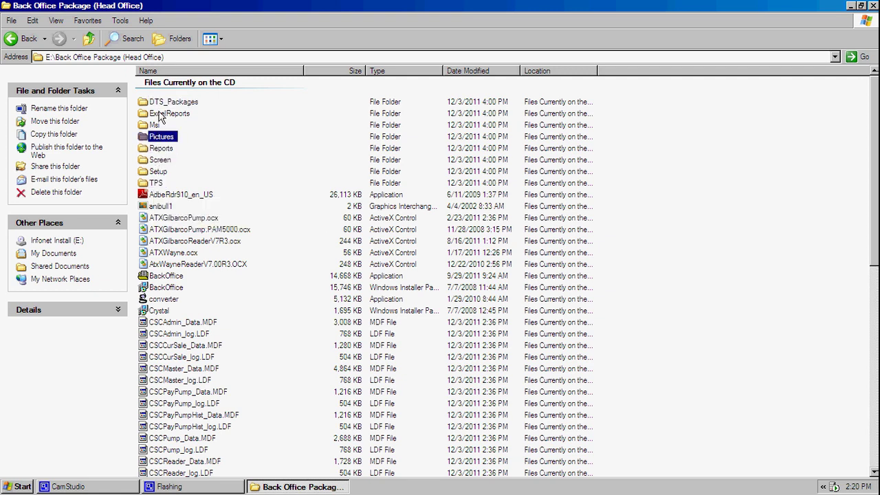
{"action": "left_click", "coordinate": [160, 115]}
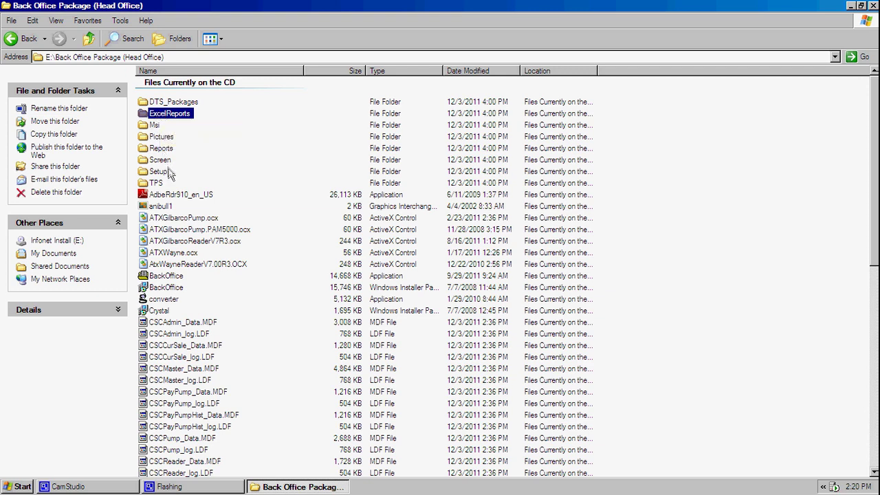
{"action": "left_click", "coordinate": [170, 197]}
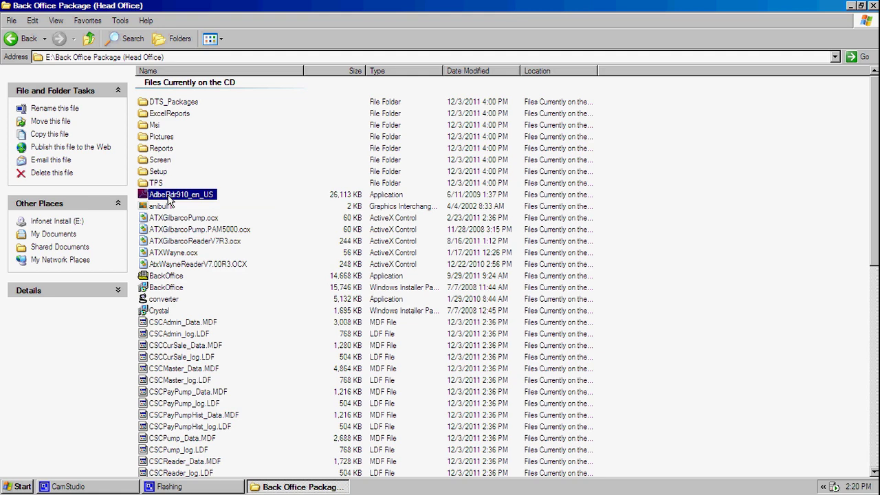
{"action": "scroll", "coordinate": [169, 200], "scroll_direction": "down", "scroll_amount": 1}
{"action": "scroll", "coordinate": [170, 199], "scroll_direction": "down", "scroll_amount": 1}
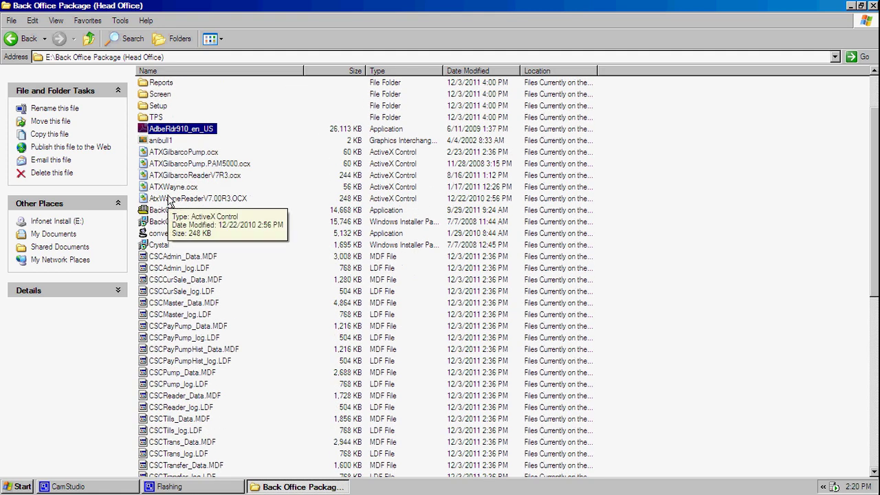
{"action": "left_click", "coordinate": [170, 237]}
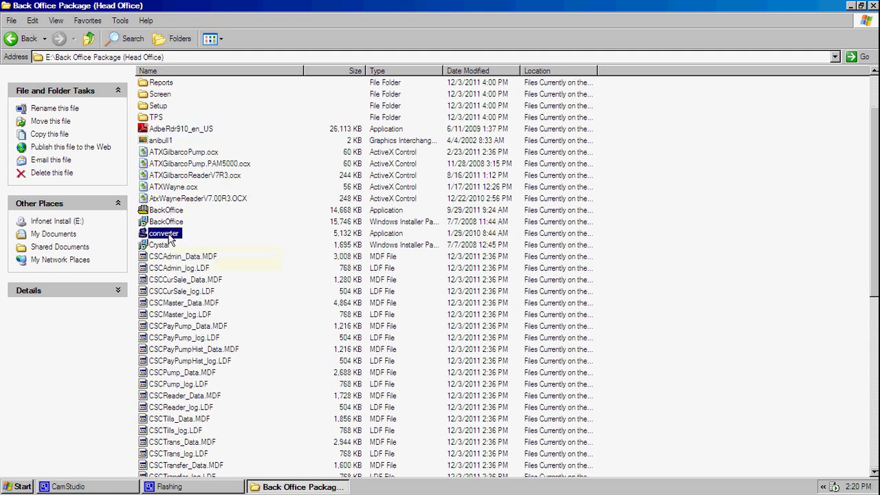
{"action": "scroll", "coordinate": [170, 238], "scroll_direction": "down", "scroll_amount": 4}
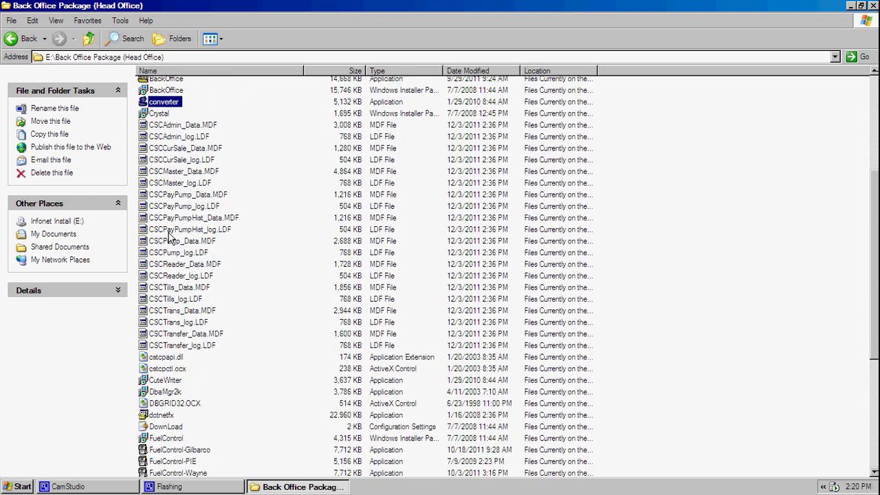
{"action": "scroll", "coordinate": [171, 237], "scroll_direction": "down", "scroll_amount": 1}
{"action": "left_click", "coordinate": [162, 349]}
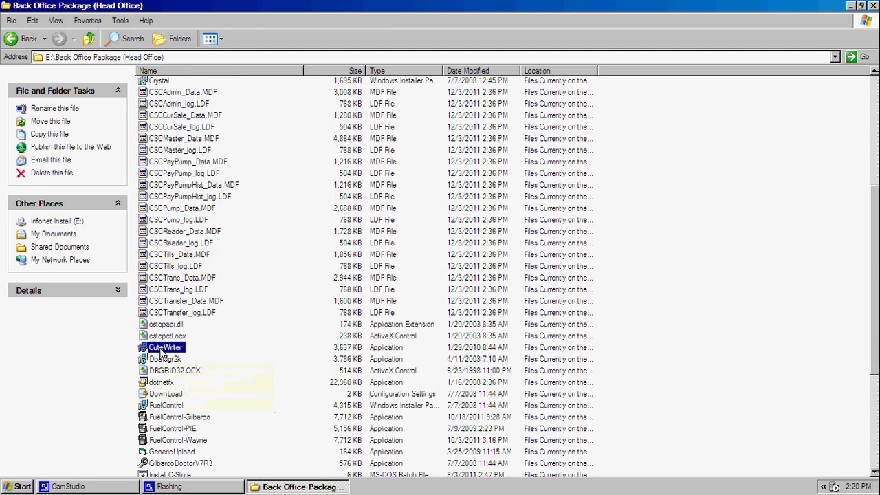
{"action": "mouse_move", "coordinate": [163, 351]}
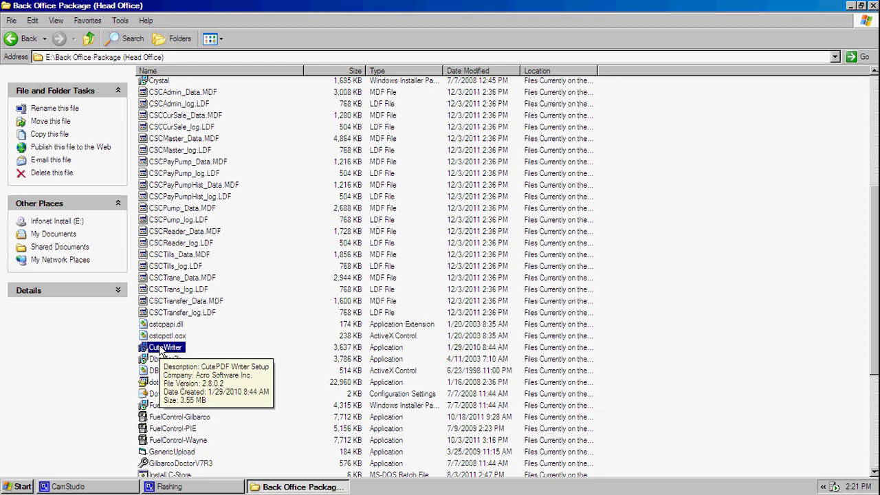
{"action": "scroll", "coordinate": [192, 368], "scroll_direction": "up", "scroll_amount": 5}
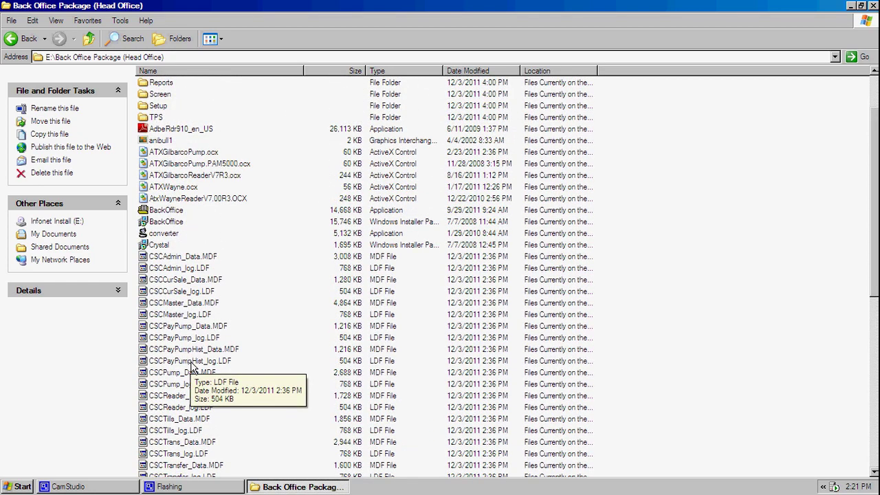
{"action": "left_click", "coordinate": [181, 259]}
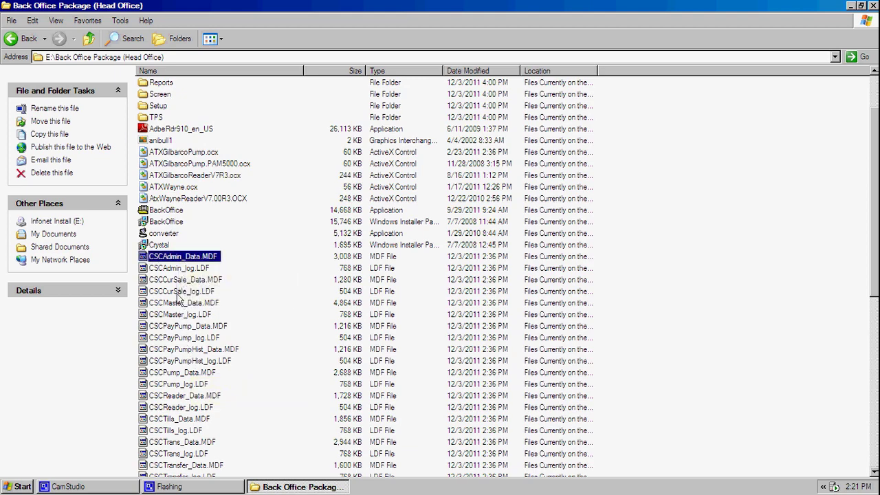
{"action": "scroll", "coordinate": [177, 297], "scroll_direction": "down", "scroll_amount": 3}
{"action": "left_click", "coordinate": [174, 381]}
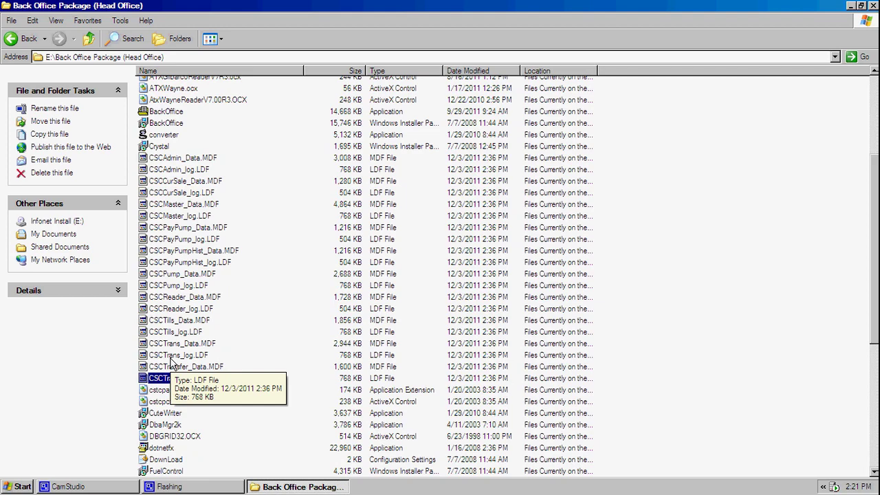
{"action": "scroll", "coordinate": [165, 309], "scroll_direction": "up", "scroll_amount": 3}
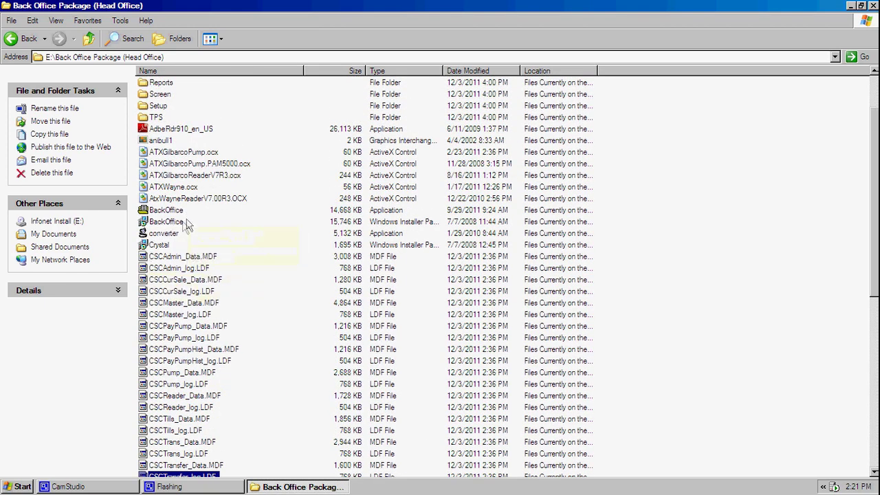
{"action": "left_click", "coordinate": [172, 223]}
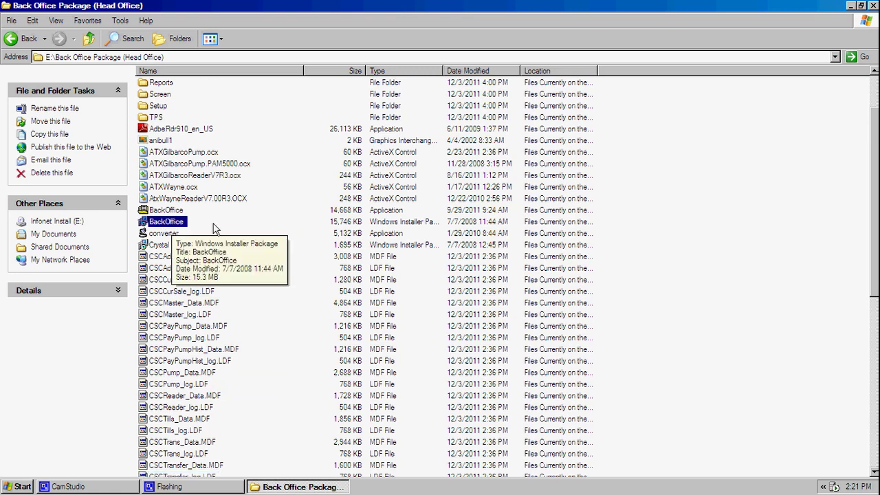
{"action": "left_click", "coordinate": [187, 212]}
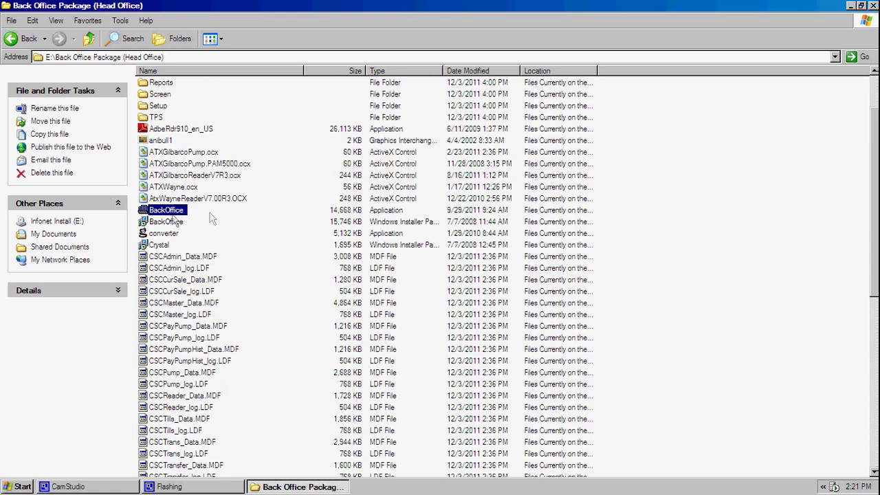
{"action": "scroll", "coordinate": [200, 221], "scroll_direction": "down", "scroll_amount": 1}
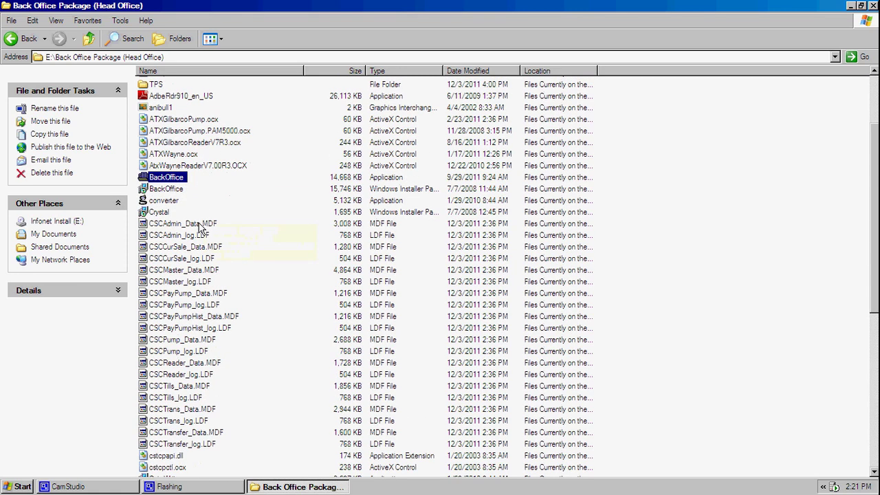
{"action": "left_click", "coordinate": [166, 215]}
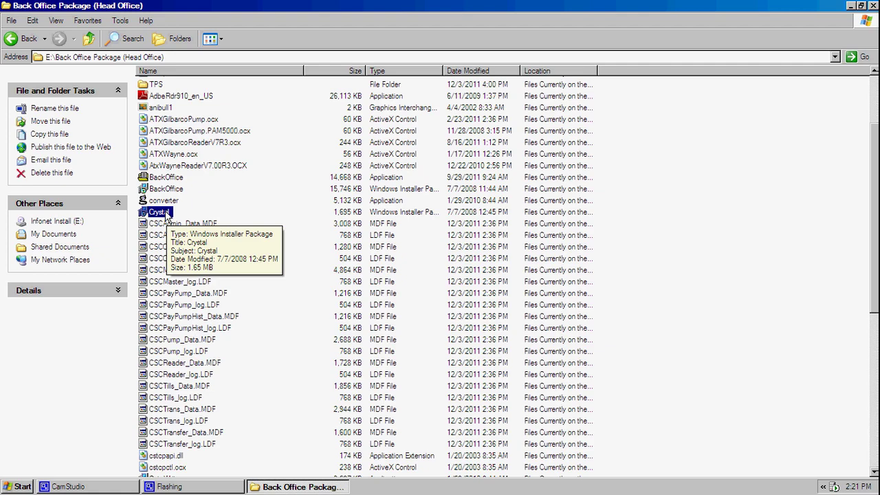
{"action": "scroll", "coordinate": [166, 214], "scroll_direction": "down", "scroll_amount": 6}
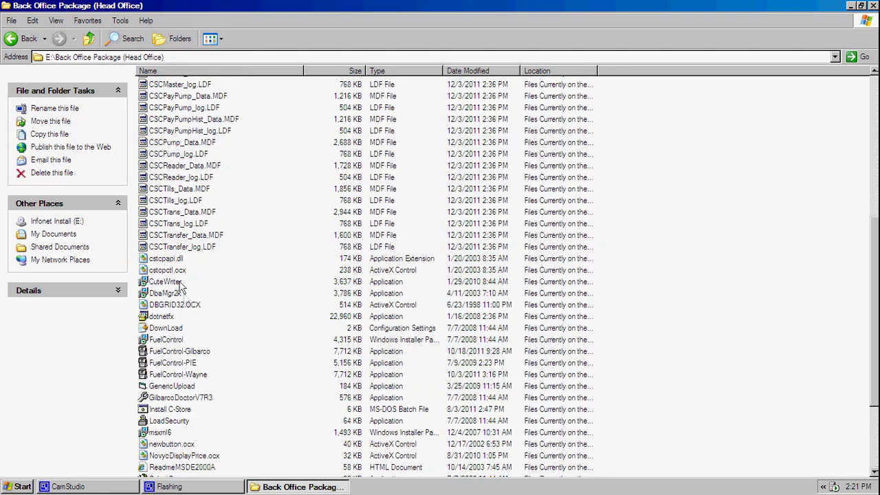
{"action": "scroll", "coordinate": [182, 288], "scroll_direction": "down", "scroll_amount": 3}
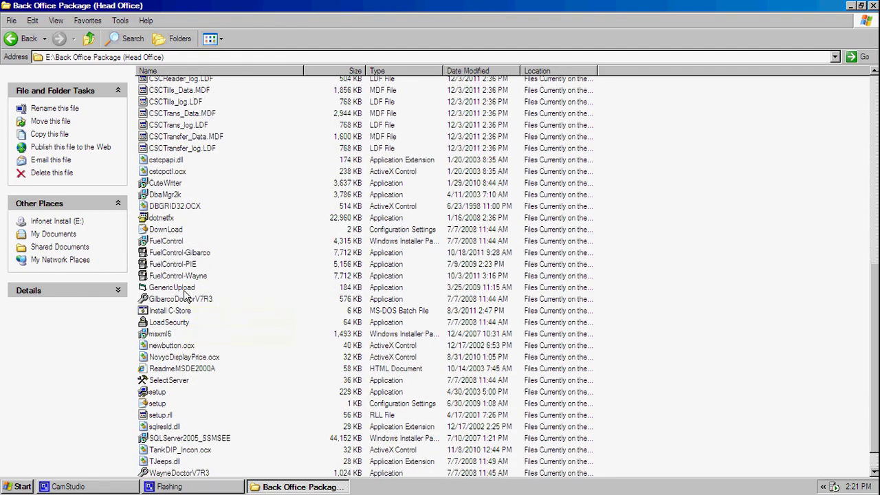
{"action": "scroll", "coordinate": [184, 294], "scroll_direction": "up", "scroll_amount": 9}
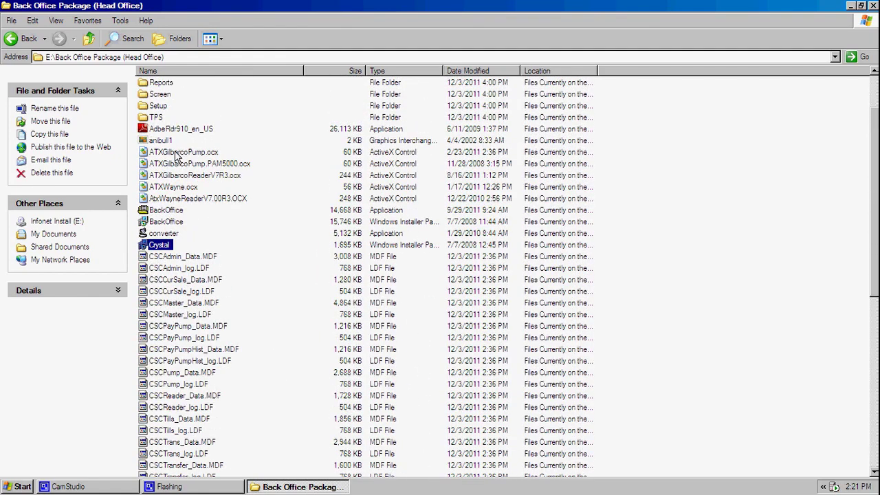
{"action": "left_click", "coordinate": [176, 154]}
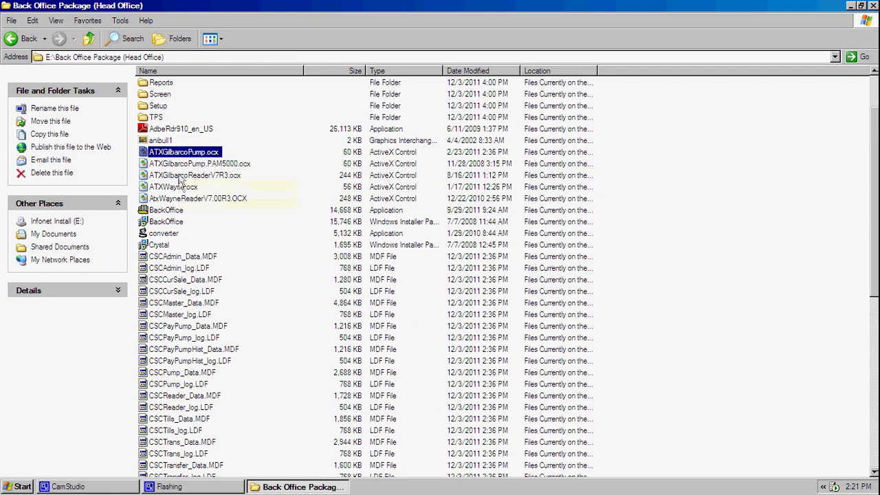
{"action": "left_click", "coordinate": [180, 175]}
{"action": "left_click", "coordinate": [180, 187]}
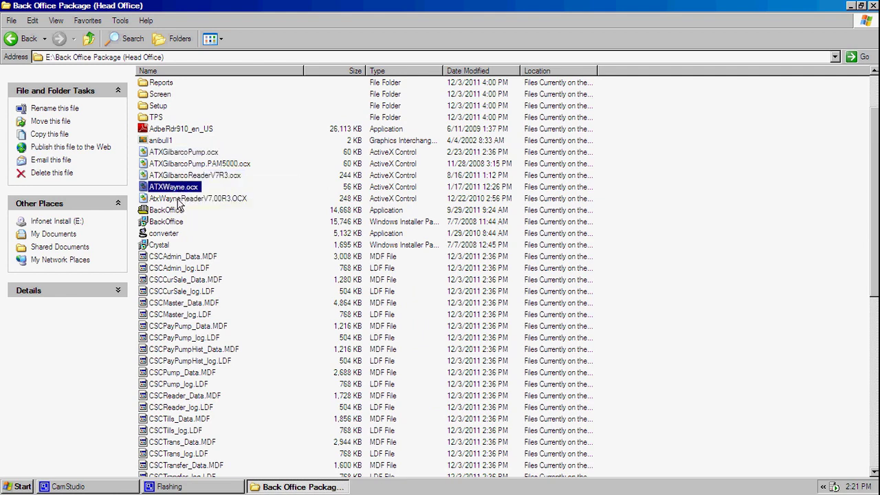
{"action": "left_click", "coordinate": [178, 200]}
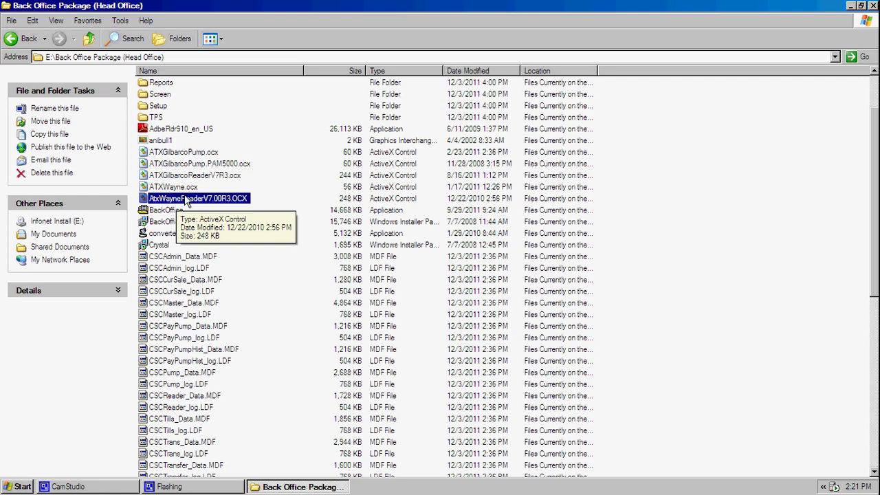
{"action": "scroll", "coordinate": [182, 202], "scroll_direction": "down", "scroll_amount": 6}
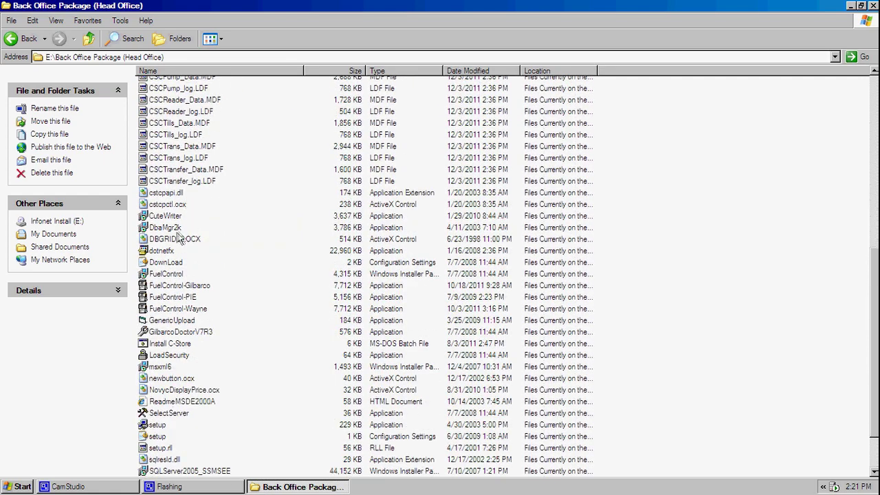
{"action": "left_click", "coordinate": [203, 289]}
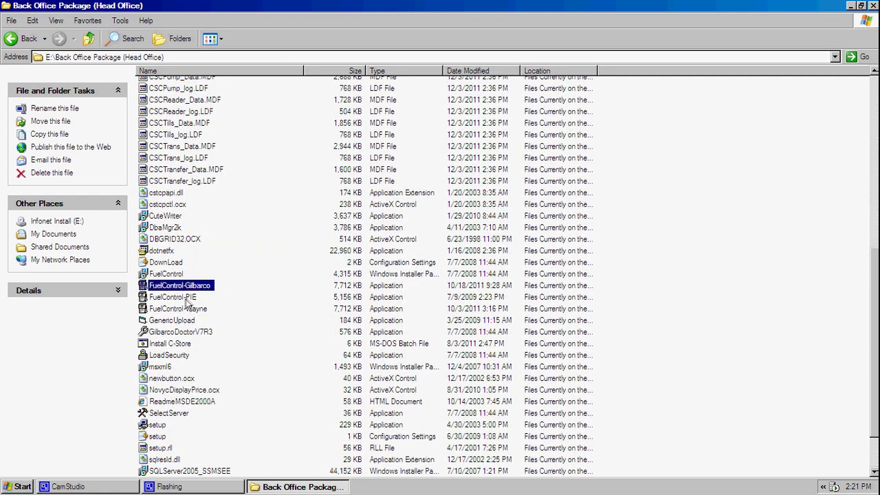
{"action": "key", "text": "Down"}
{"action": "key", "text": "Down"}
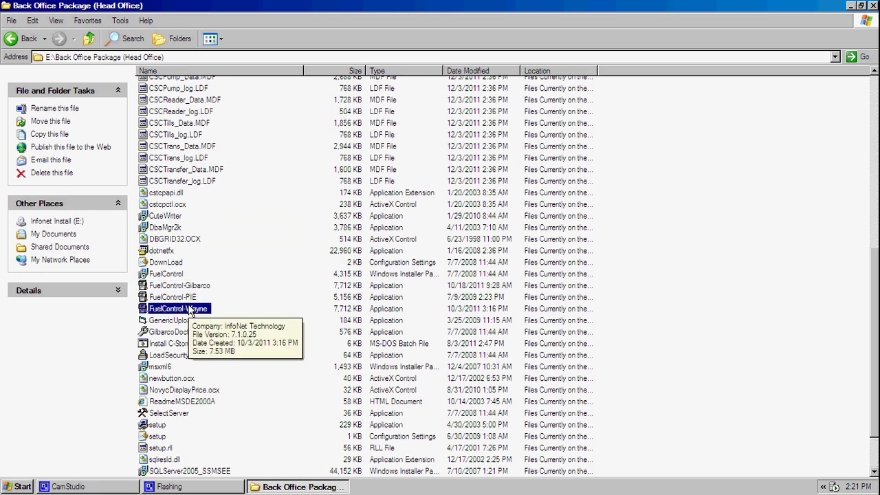
{"action": "left_click", "coordinate": [155, 254]}
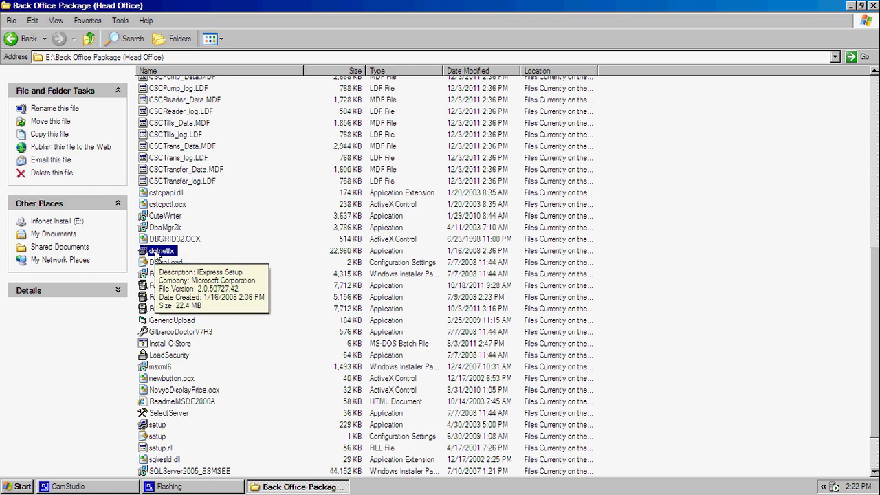
{"action": "scroll", "coordinate": [155, 268], "scroll_direction": "down", "scroll_amount": 2}
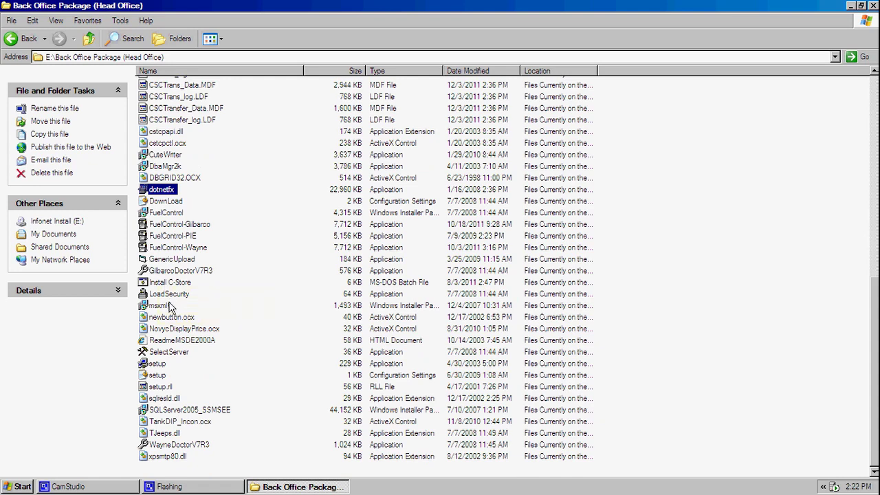
{"action": "mouse_move", "coordinate": [162, 312]}
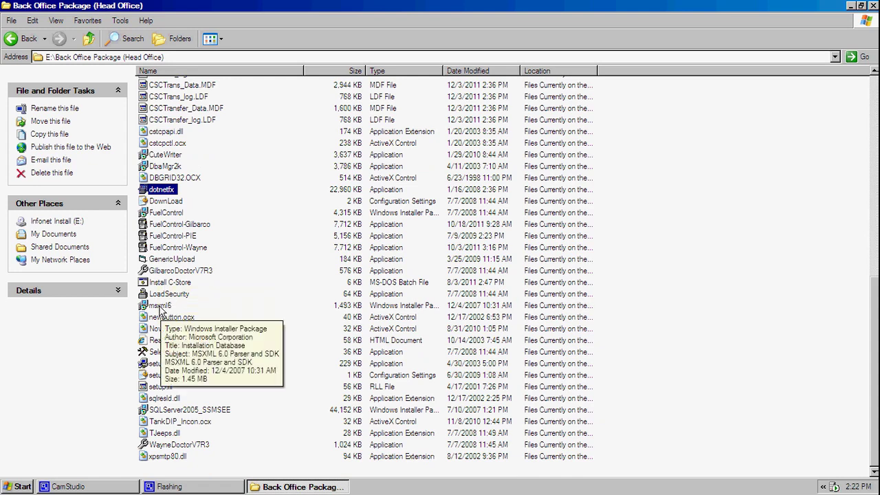
{"action": "left_click", "coordinate": [160, 307]}
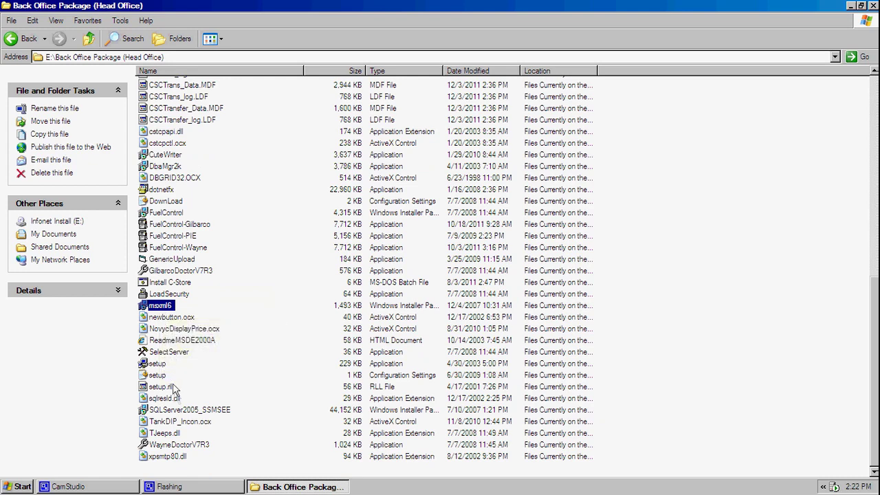
{"action": "mouse_move", "coordinate": [173, 413]}
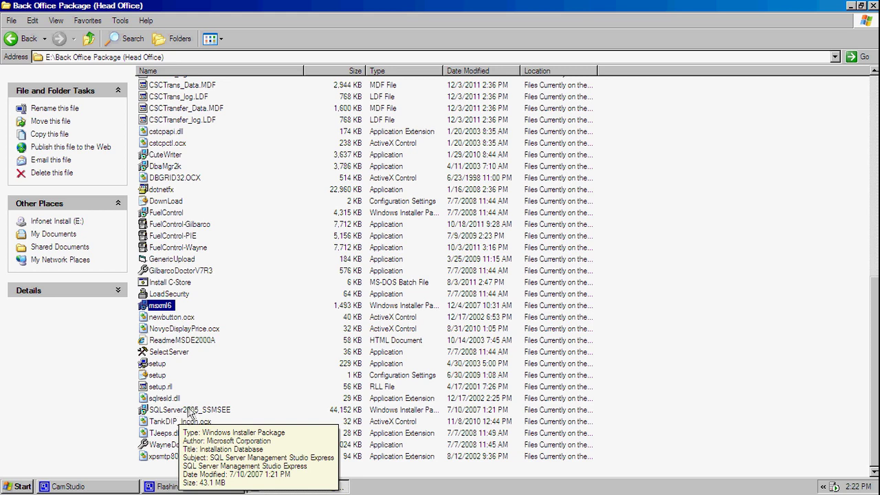
{"action": "mouse_move", "coordinate": [175, 428]}
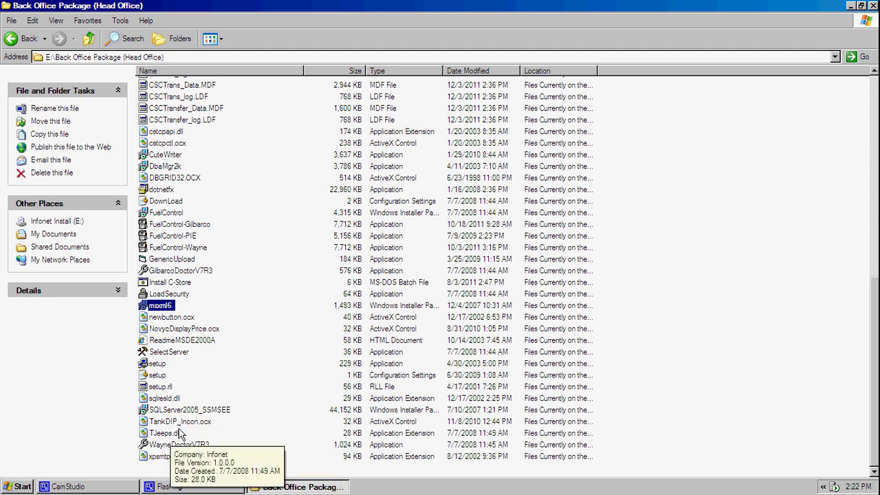
{"action": "mouse_move", "coordinate": [171, 333]}
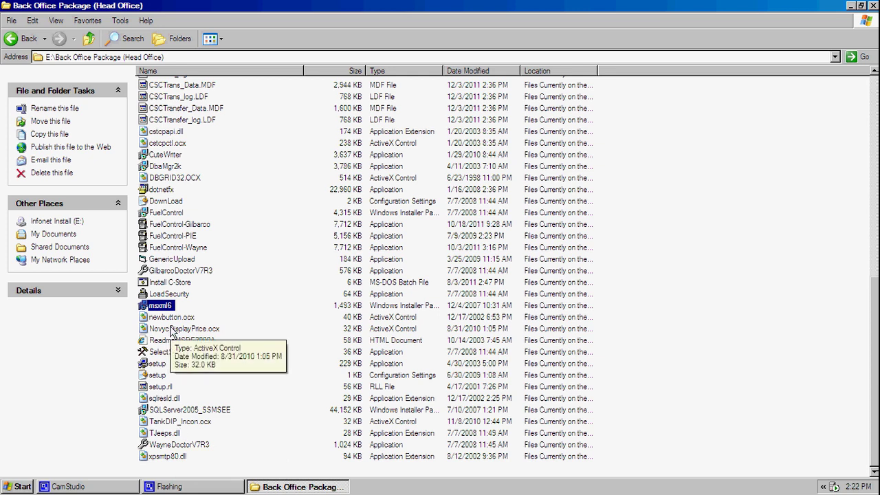
{"action": "left_click", "coordinate": [188, 271]}
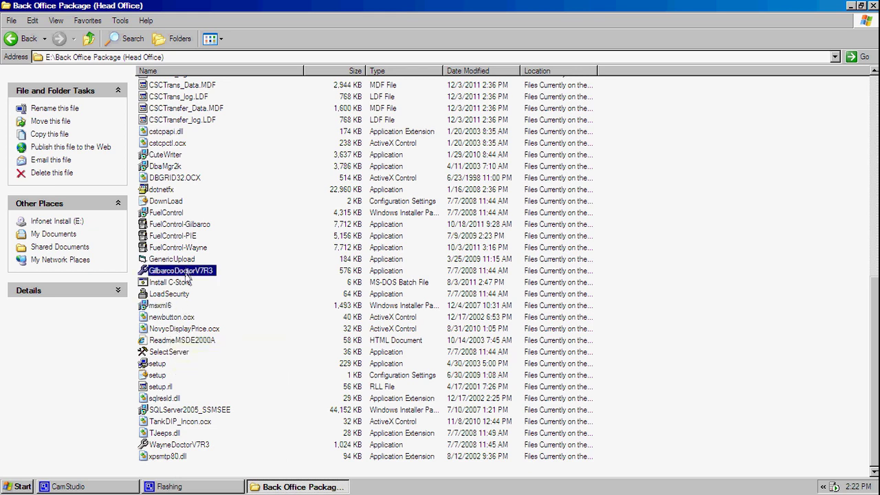
{"action": "left_click", "coordinate": [168, 445]}
{"action": "mouse_move", "coordinate": [202, 389]}
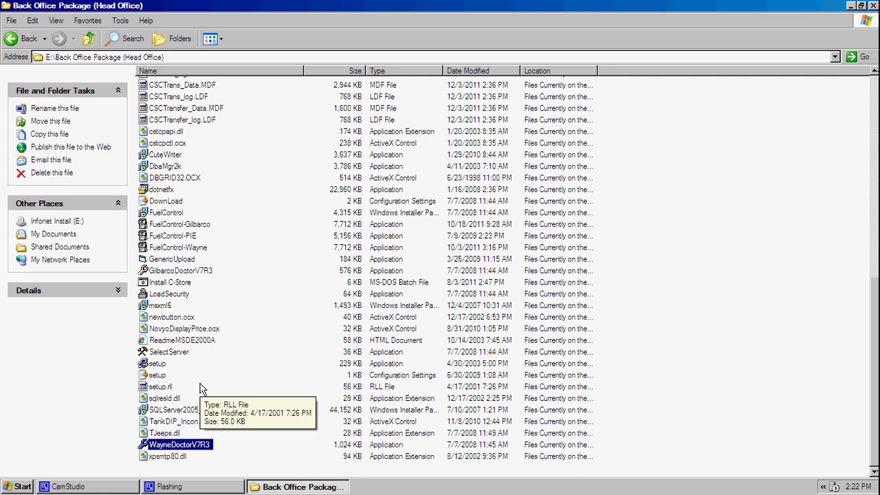
{"action": "left_click", "coordinate": [162, 283]}
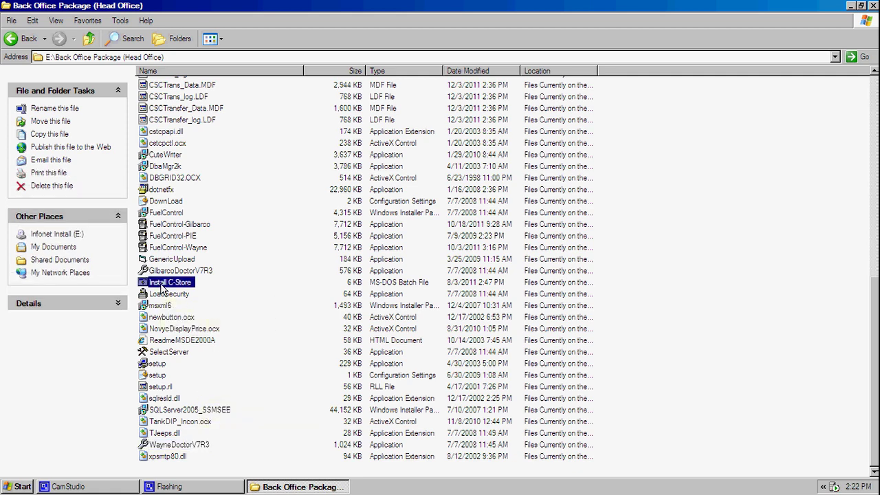
{"action": "mouse_move", "coordinate": [162, 285]}
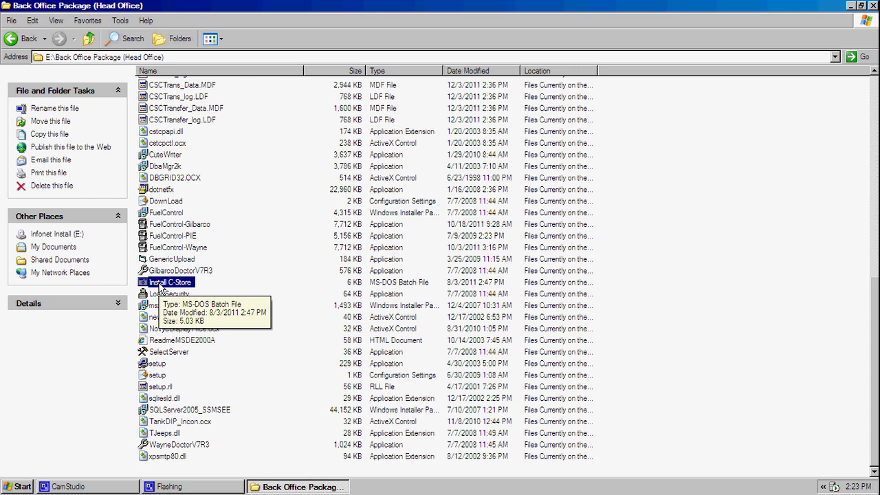
{"action": "right_click", "coordinate": [163, 283]}
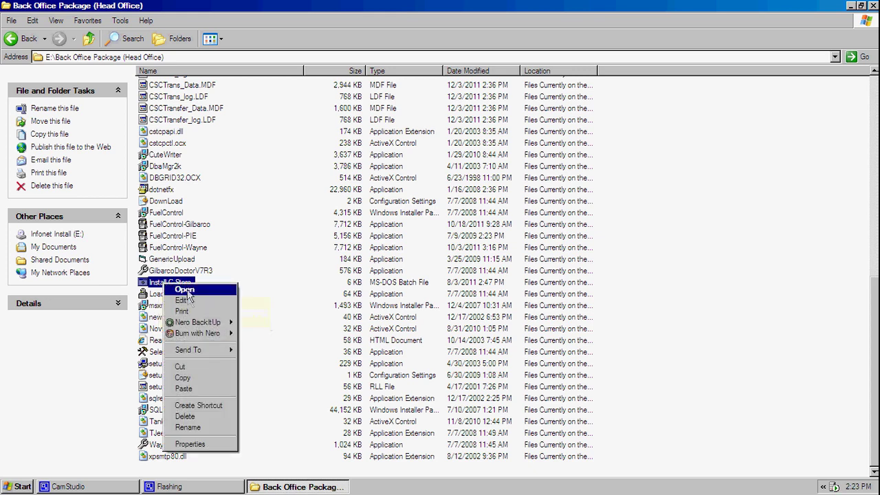
{"action": "left_click", "coordinate": [181, 301]}
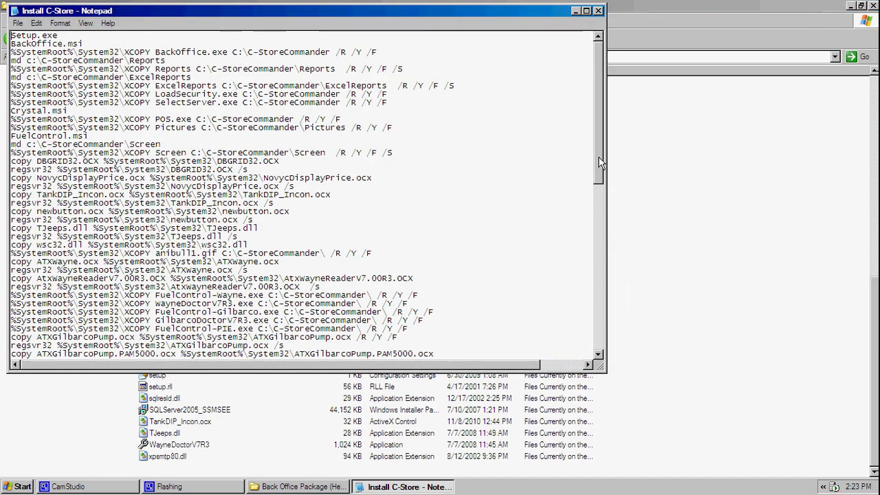
{"action": "left_click_drag", "start_coordinate": [600, 162], "coordinate": [597, 330]}
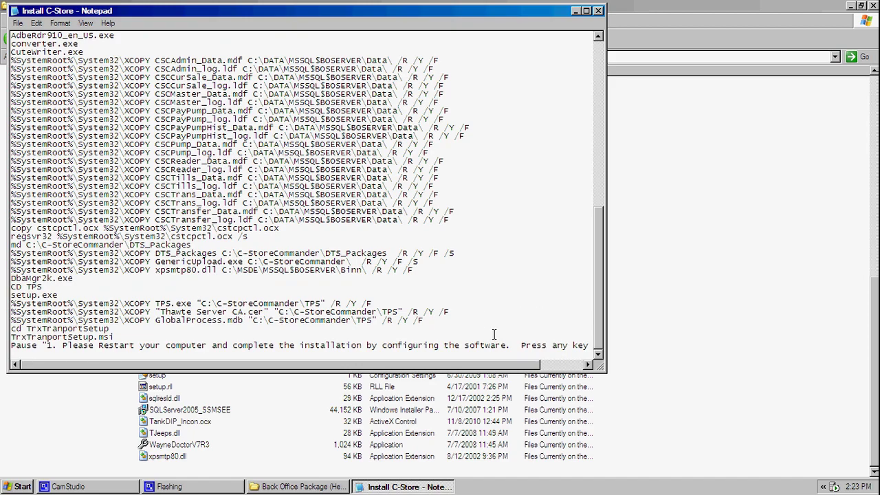
{"action": "left_click_drag", "start_coordinate": [600, 320], "coordinate": [605, 139]}
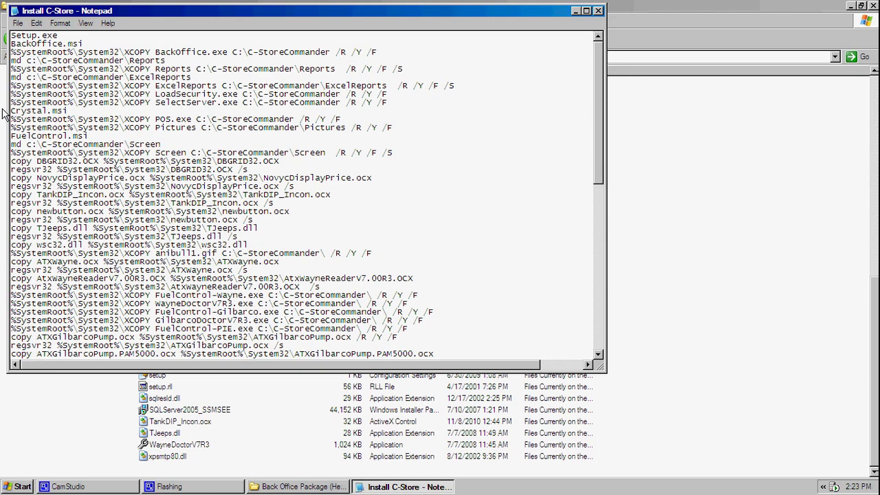
{"action": "left_click", "coordinate": [598, 11]}
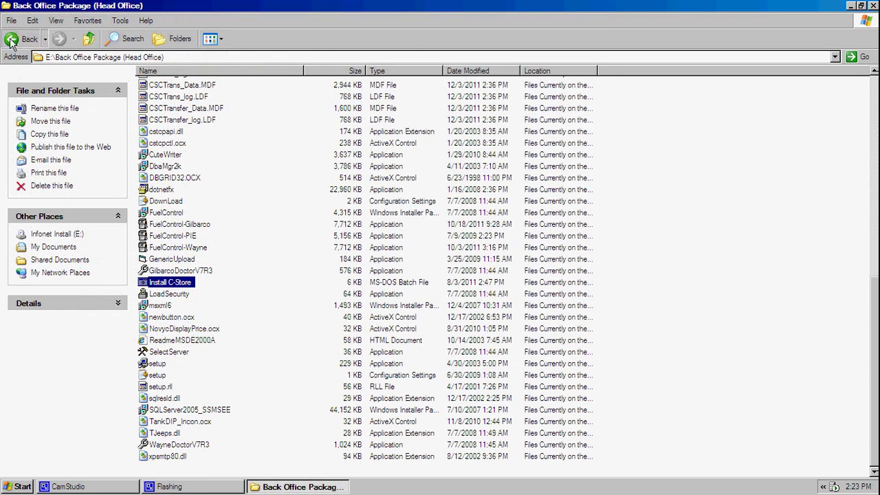
- Return to the CD root, look inside Drivers, go back and select the Fuel Management folder
{"action": "left_click", "coordinate": [21, 39]}
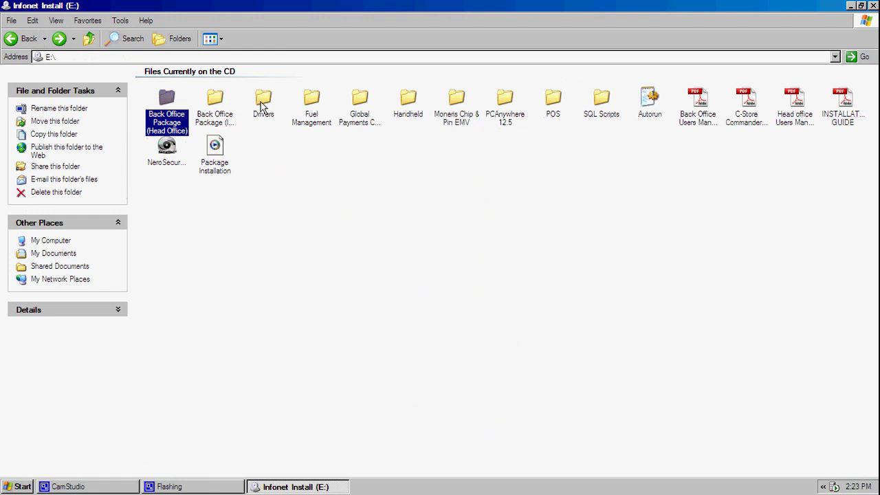
{"action": "double_click", "coordinate": [262, 104]}
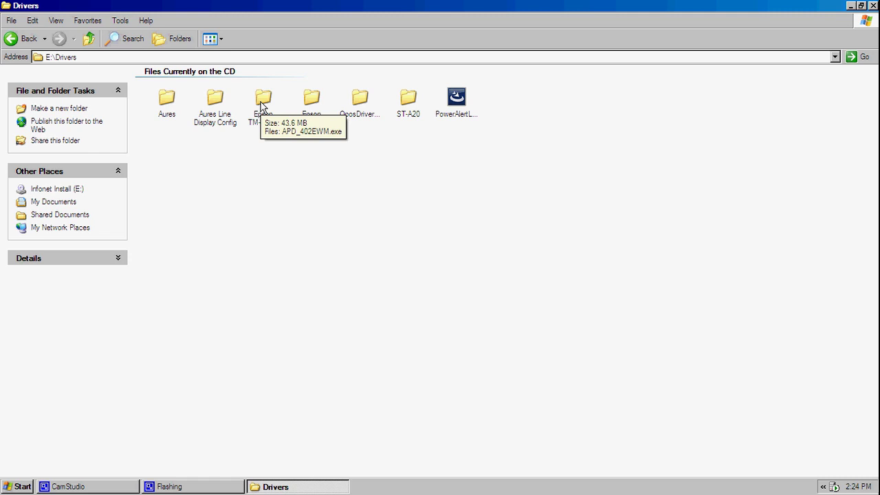
{"action": "left_click", "coordinate": [24, 41]}
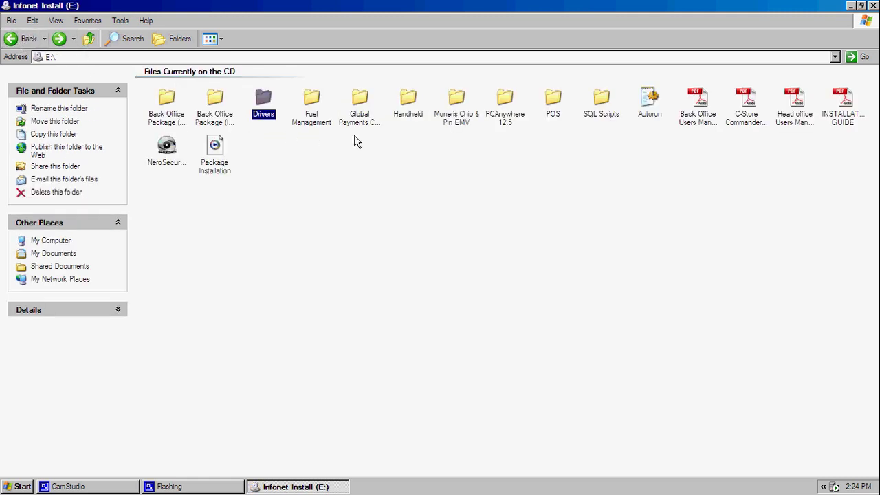
{"action": "left_click", "coordinate": [314, 103]}
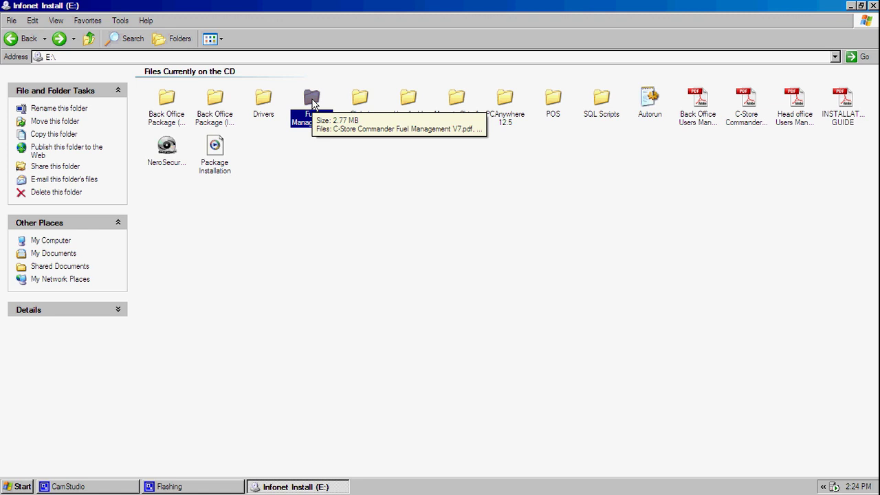
{"action": "double_click", "coordinate": [311, 100]}
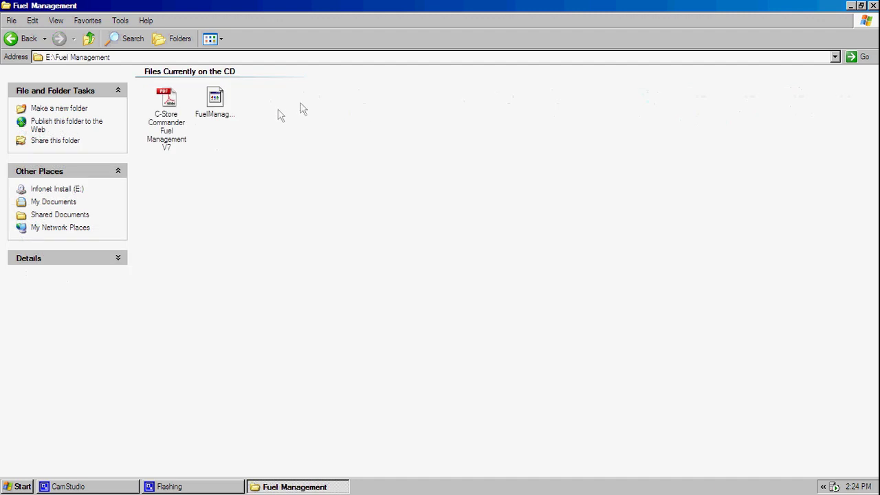
{"action": "left_click", "coordinate": [163, 107]}
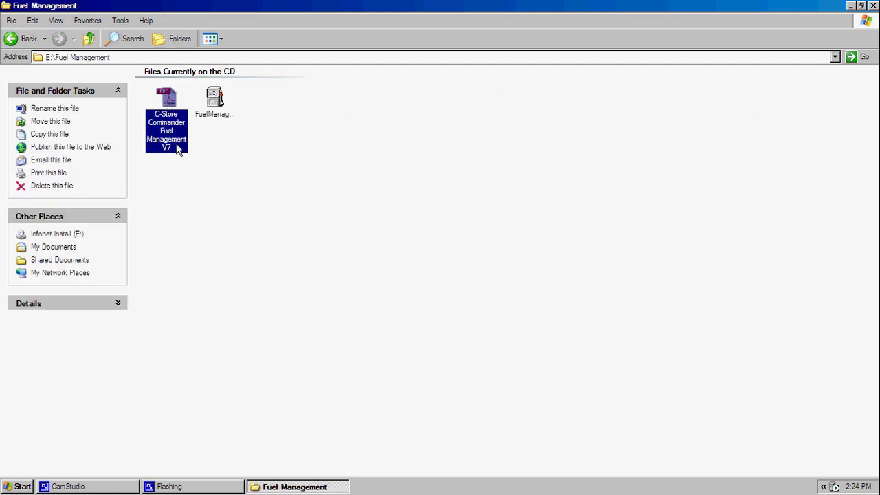
{"action": "left_click", "coordinate": [14, 38]}
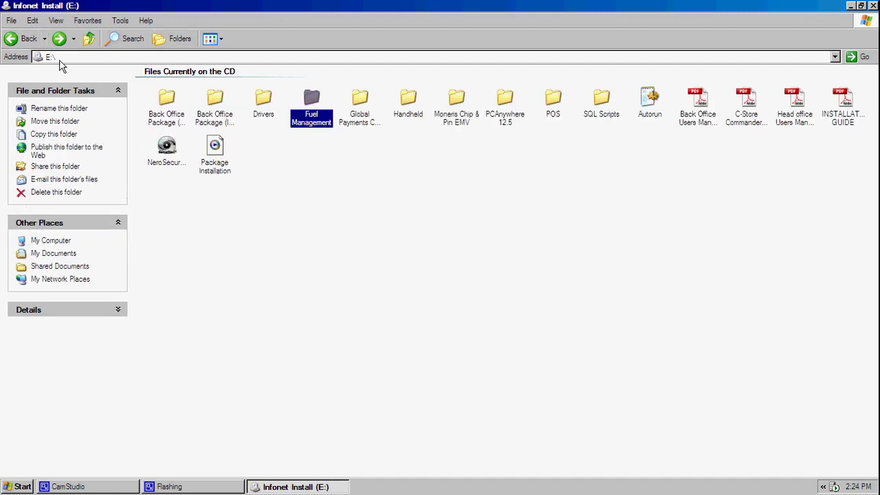
{"action": "left_click", "coordinate": [360, 103]}
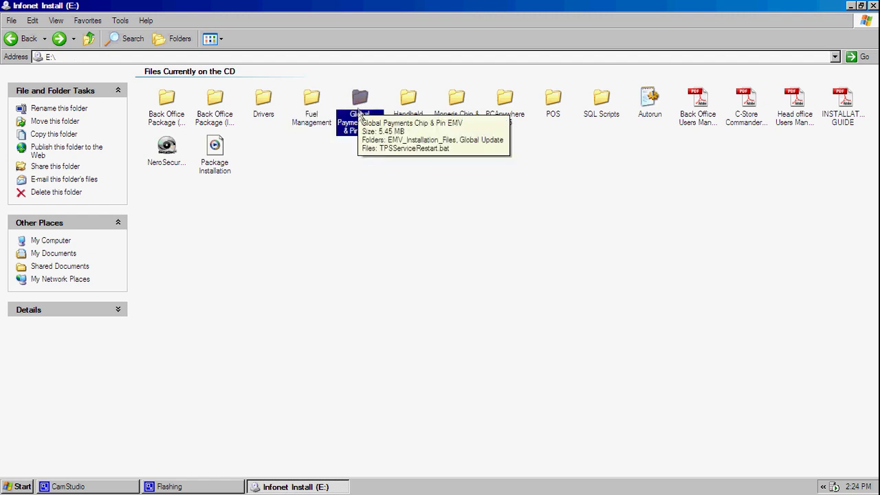
{"action": "left_click", "coordinate": [457, 103]}
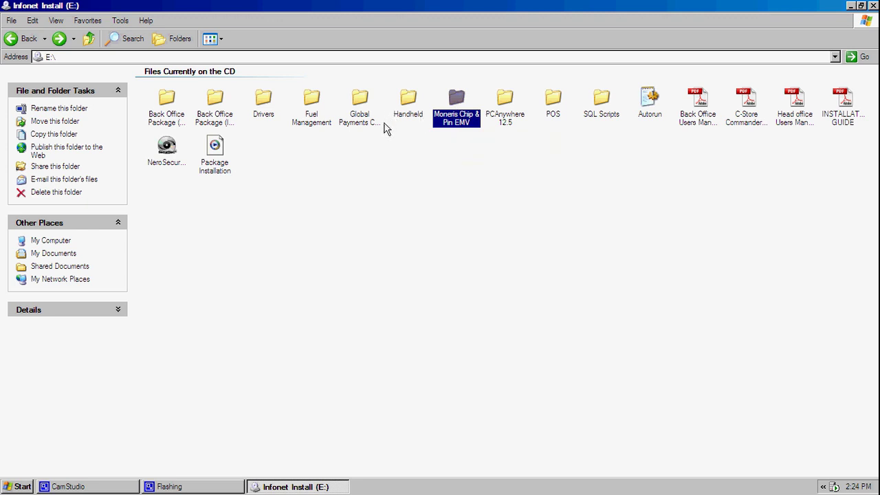
{"action": "left_click", "coordinate": [405, 101]}
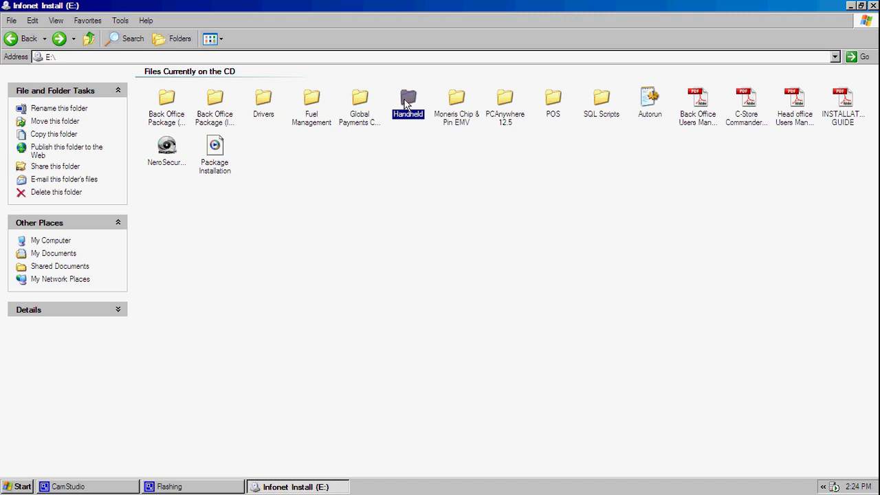
{"action": "mouse_move", "coordinate": [406, 102]}
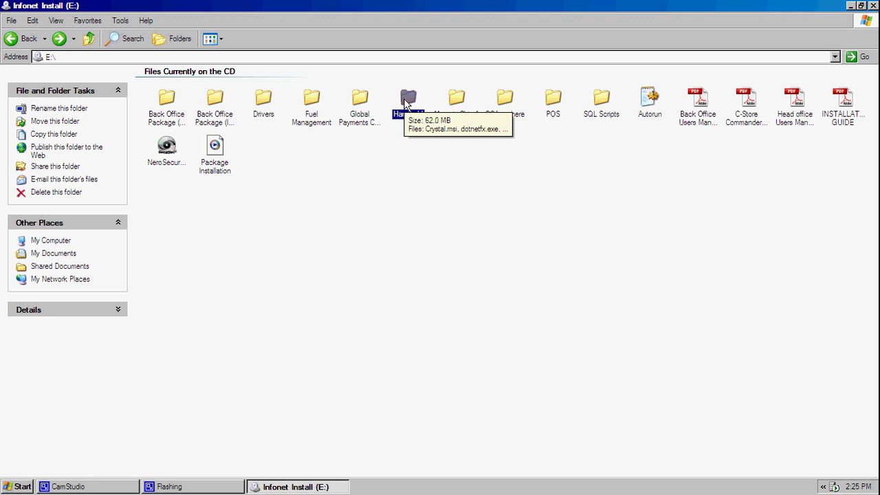
{"action": "left_click", "coordinate": [509, 102]}
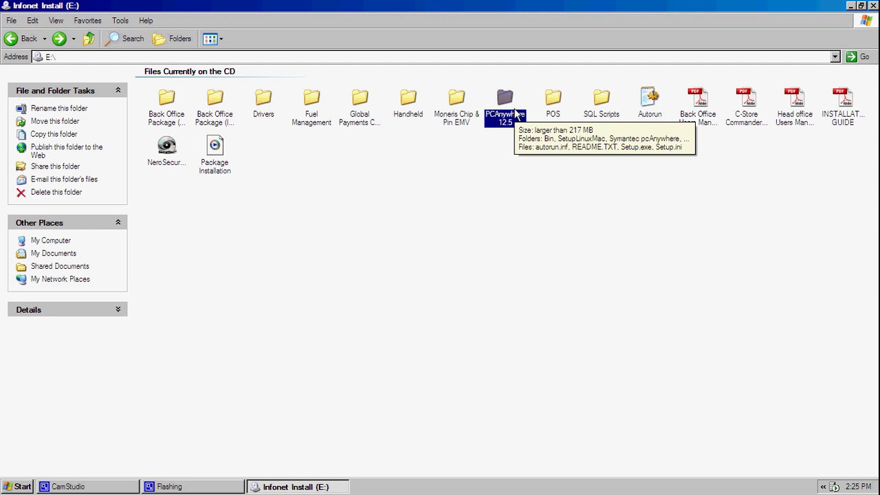
{"action": "left_click", "coordinate": [550, 103]}
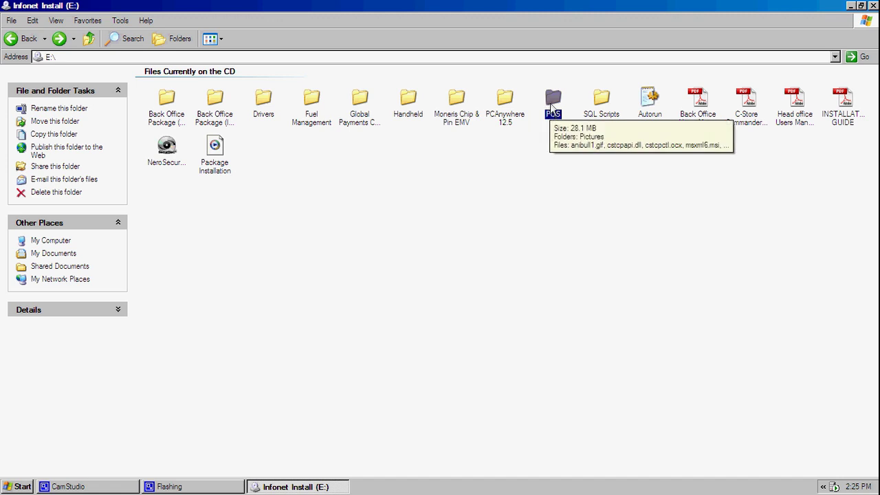
{"action": "double_click", "coordinate": [551, 102]}
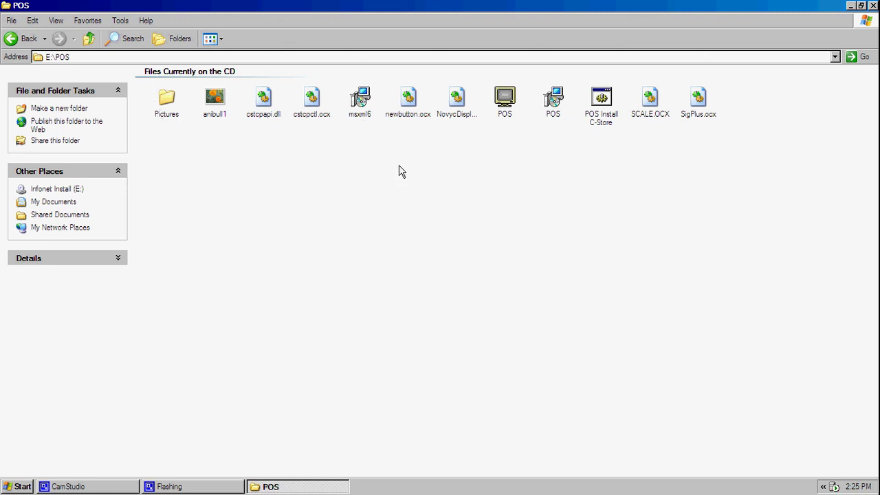
{"action": "left_click", "coordinate": [596, 107]}
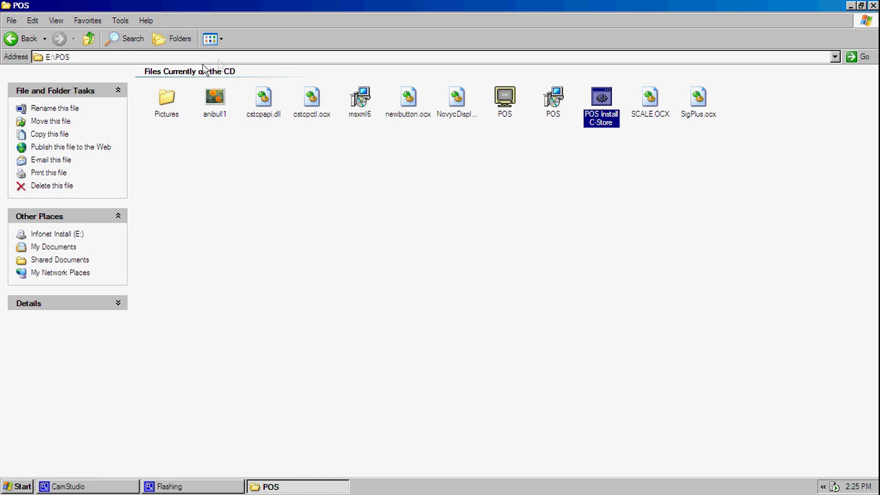
{"action": "left_click", "coordinate": [26, 40]}
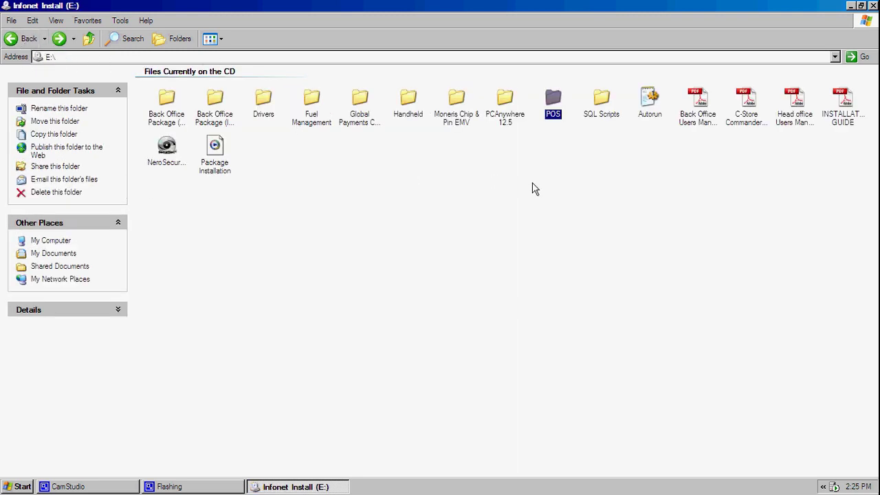
- Open the SQL Scripts folder in Details view with the Name column widened
{"action": "double_click", "coordinate": [600, 109]}
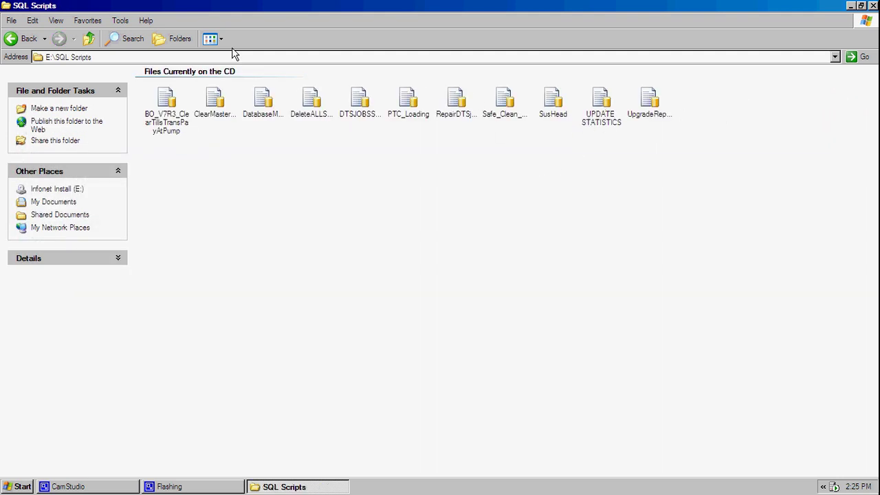
{"action": "left_click", "coordinate": [213, 39]}
{"action": "left_click", "coordinate": [223, 100]}
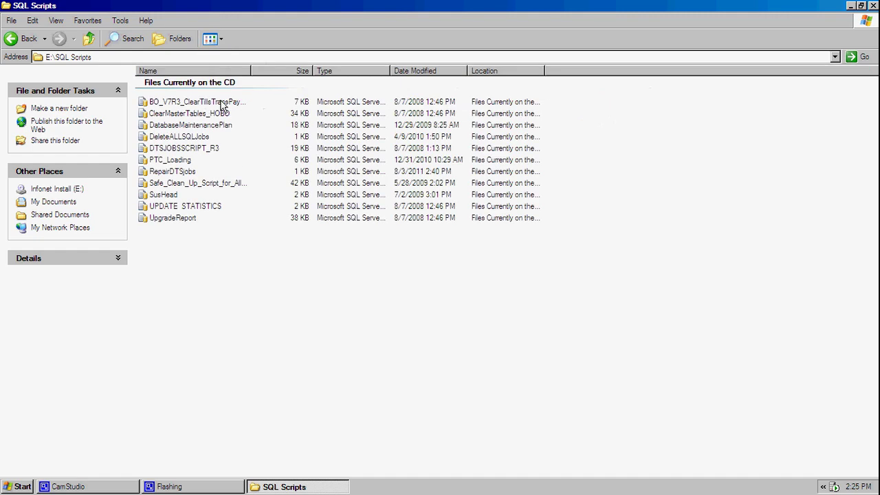
{"action": "left_click_drag", "start_coordinate": [252, 73], "coordinate": [311, 73]}
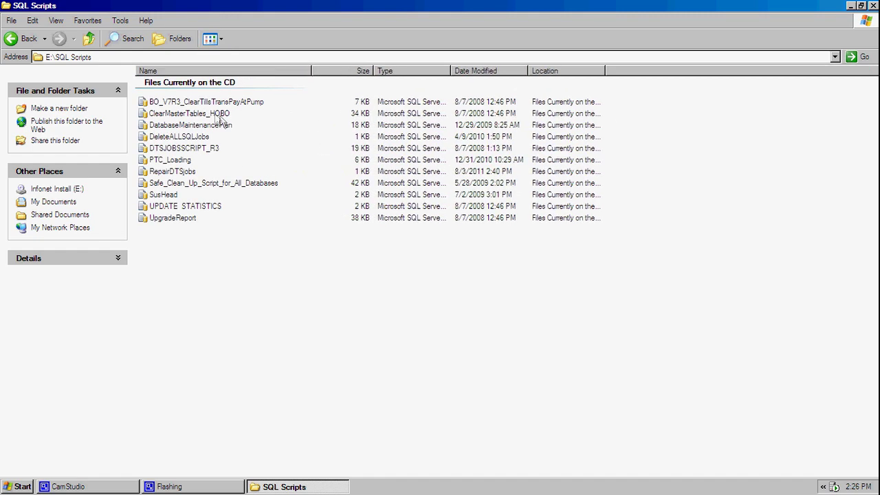
- Select the BO_V7R3_ClearTillsTransPayAtPump, ClearMasterTables_HOBO, DatabaseMaintenancePlan and DeleteALLSQLJobs scripts in turn
{"action": "left_click", "coordinate": [200, 103]}
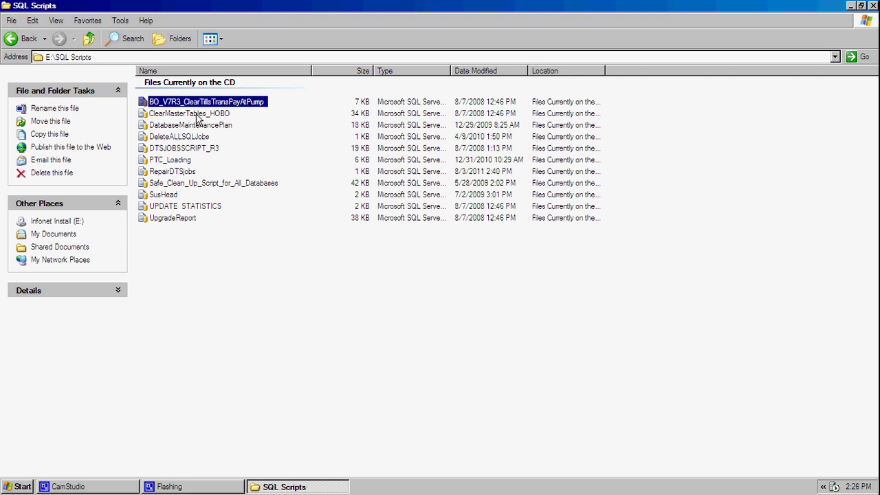
{"action": "left_click", "coordinate": [198, 115]}
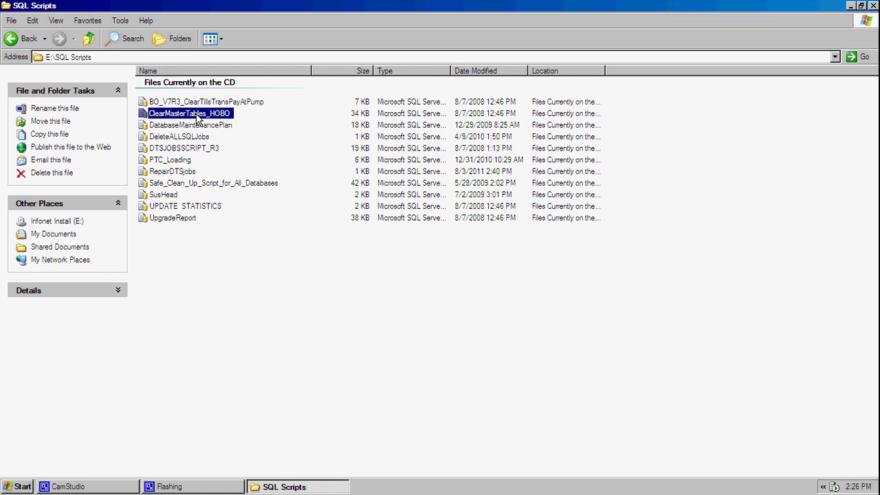
{"action": "left_click", "coordinate": [177, 127]}
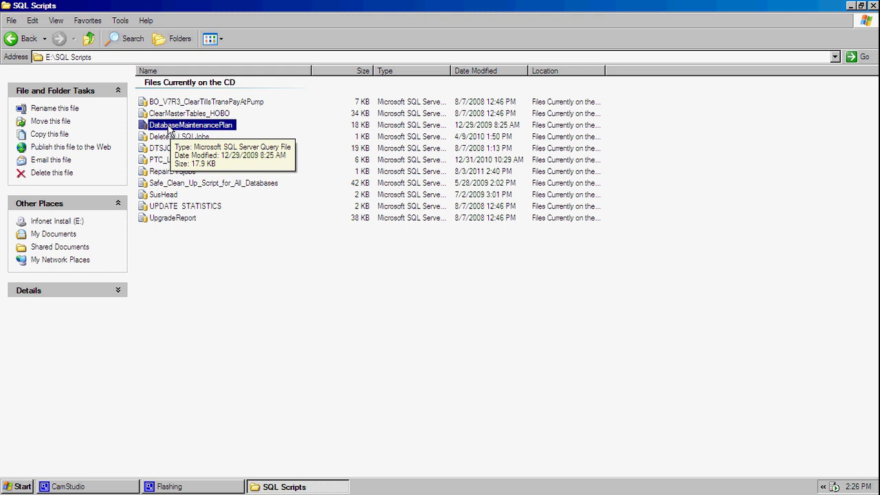
{"action": "left_click", "coordinate": [164, 140]}
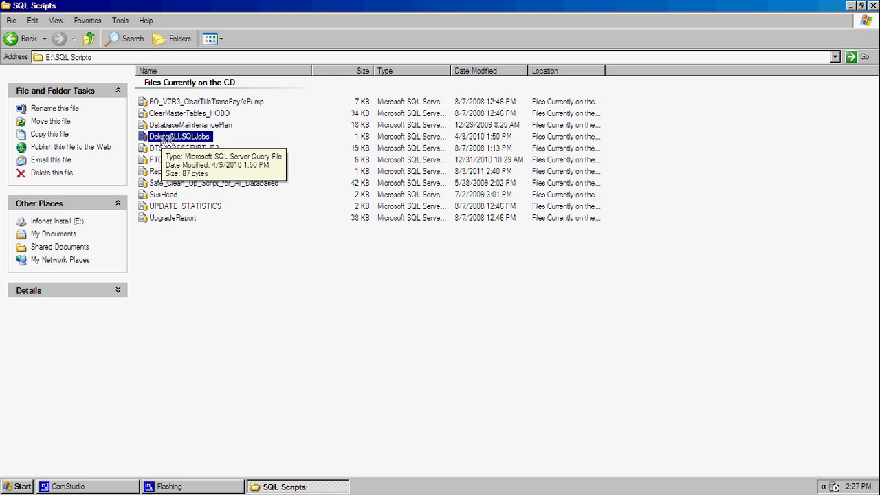
- Select DTSJOBSSCRIPT_R3, PTC_Loading, RepairDTSjobs, Safe_Clean_Up_Script_for_All_Databases, SusHead and UPDATE STATISTICS in turn
{"action": "left_click", "coordinate": [157, 149]}
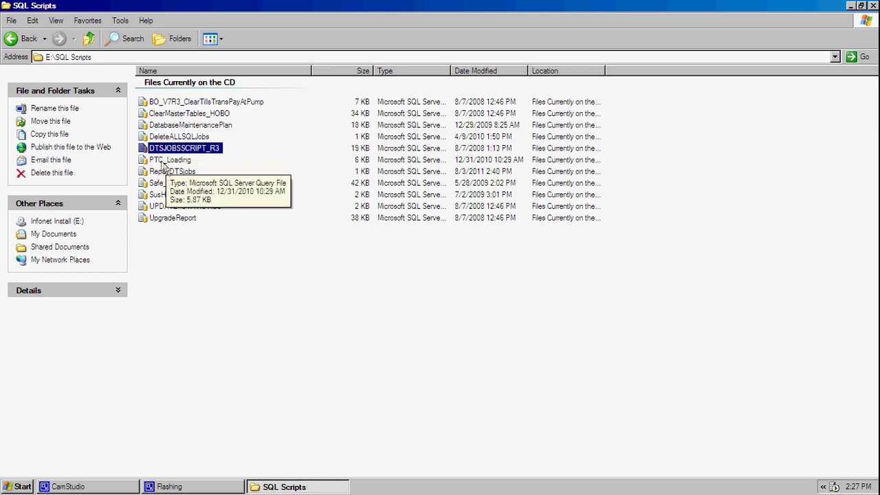
{"action": "left_click", "coordinate": [163, 160]}
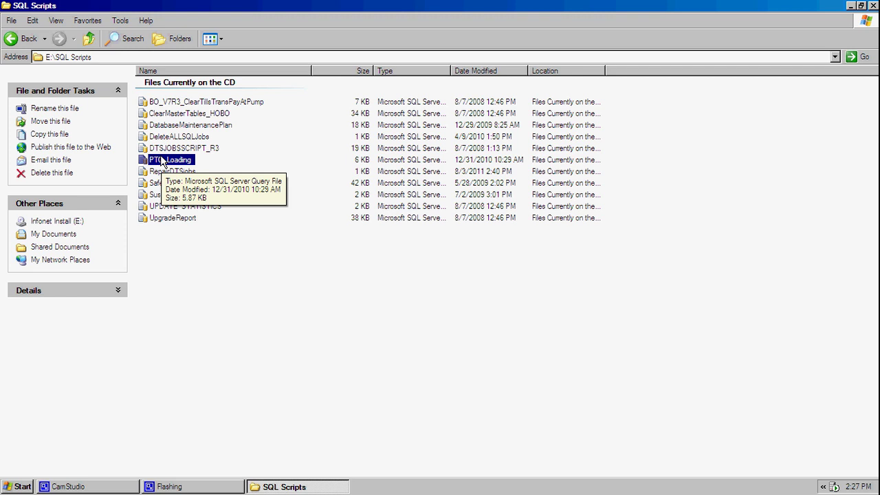
{"action": "left_click", "coordinate": [157, 173]}
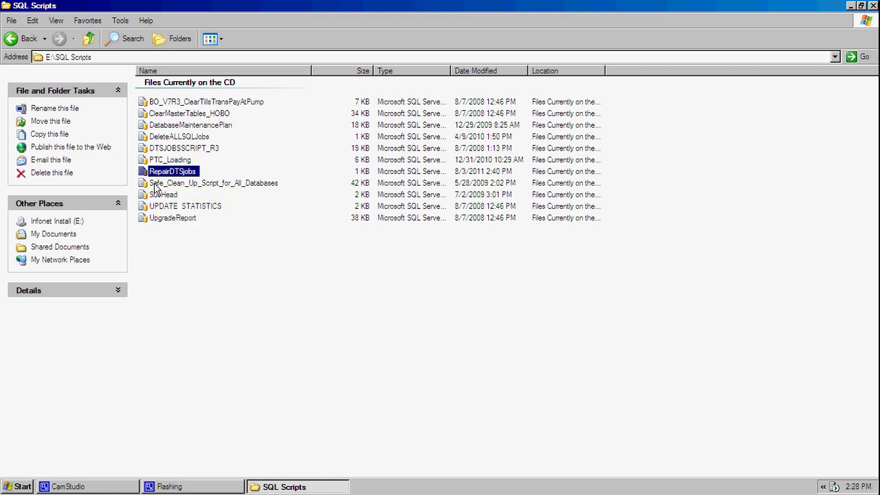
{"action": "left_click", "coordinate": [156, 185]}
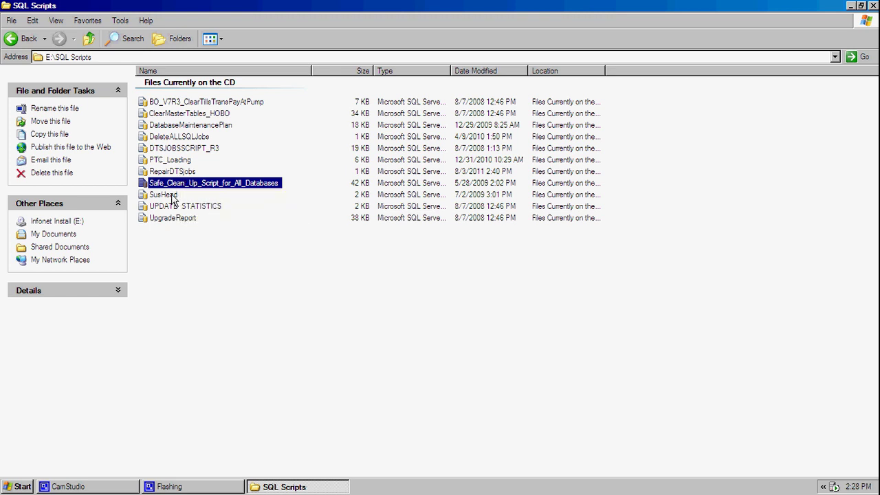
{"action": "left_click", "coordinate": [166, 194]}
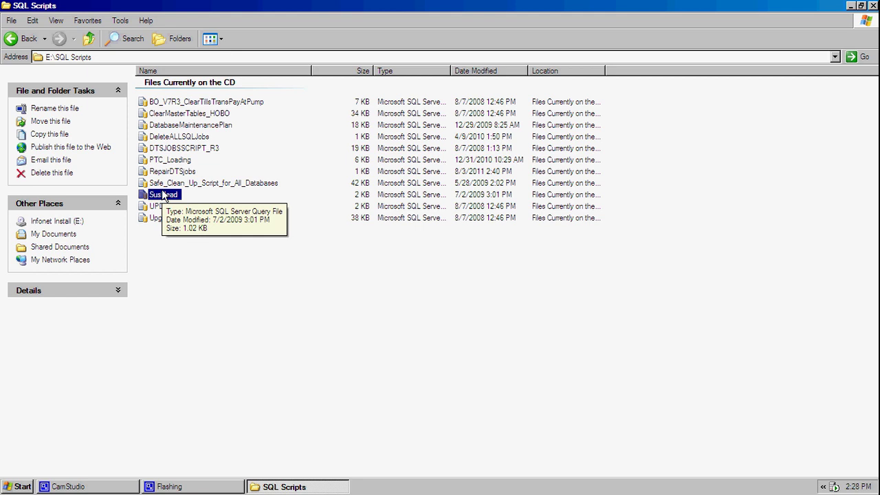
{"action": "left_click", "coordinate": [157, 210]}
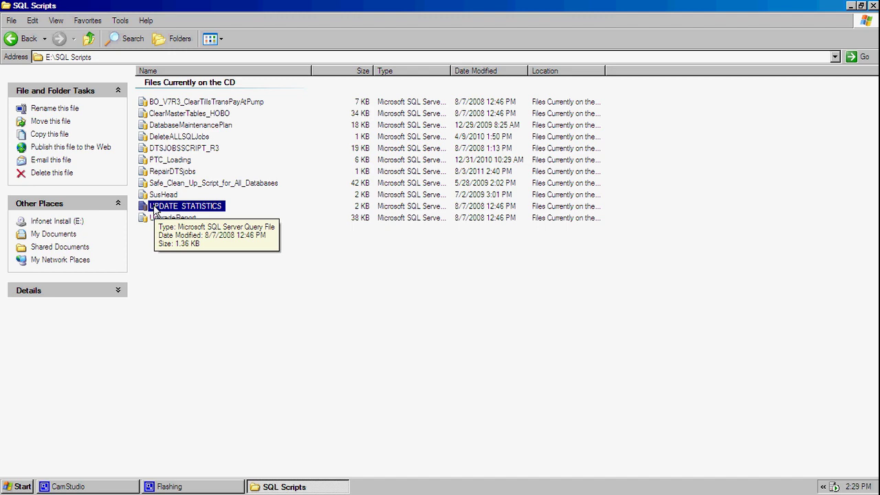
- Return to the CD root and select the INSTALLATION GUIDE PDF
{"action": "left_click", "coordinate": [29, 39]}
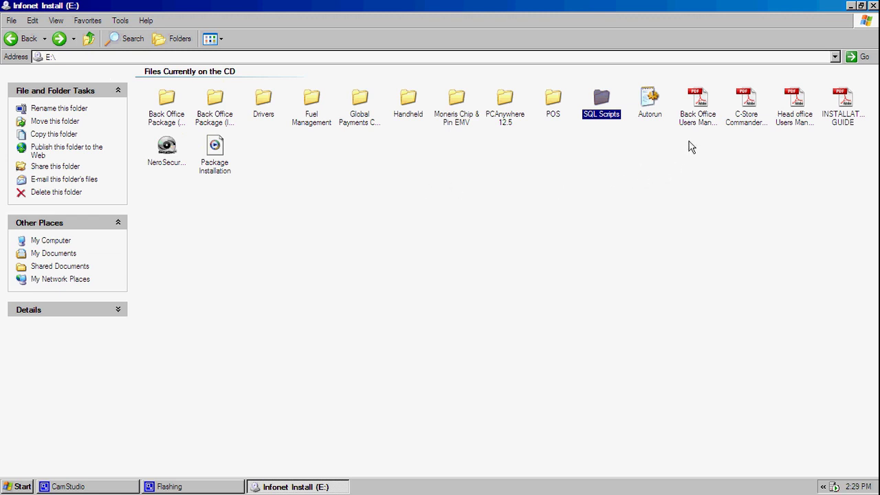
{"action": "left_click", "coordinate": [847, 105]}
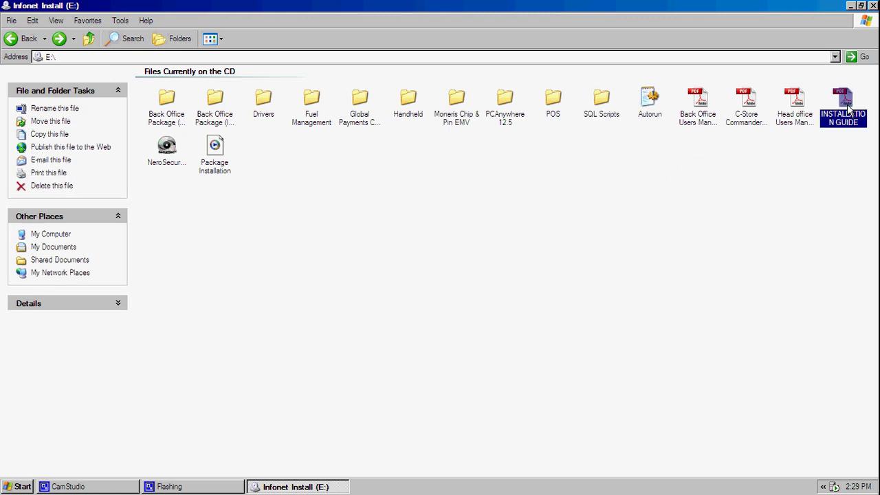
{"action": "mouse_move", "coordinate": [849, 132]}
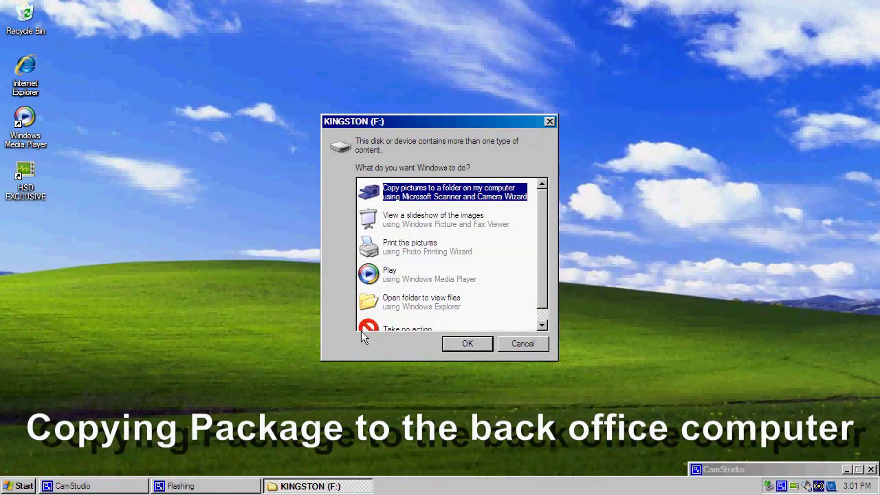
- Open the KINGSTON (F:) drive and select Back Office, August Release, Epson TM-T88V, Global Payments, PCAnywhere 12.5 and SQL Scripts
{"action": "left_click", "coordinate": [389, 307]}
{"action": "double_click", "coordinate": [389, 306]}
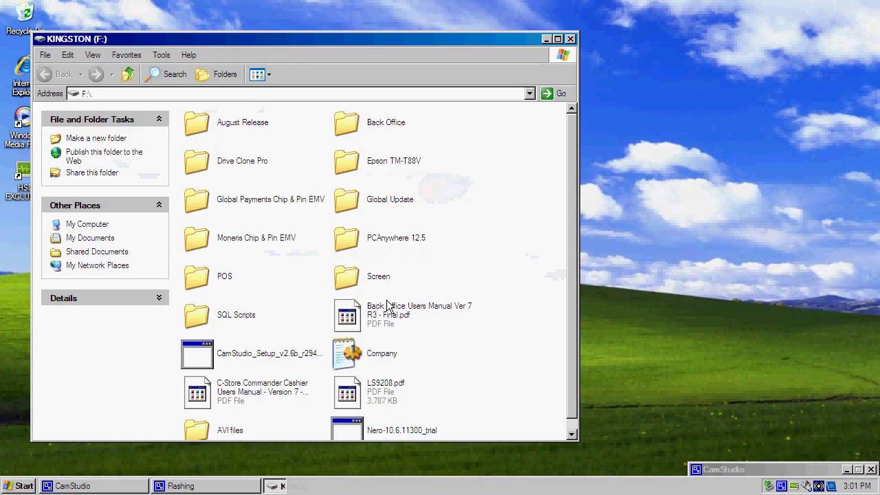
{"action": "left_click", "coordinate": [348, 122]}
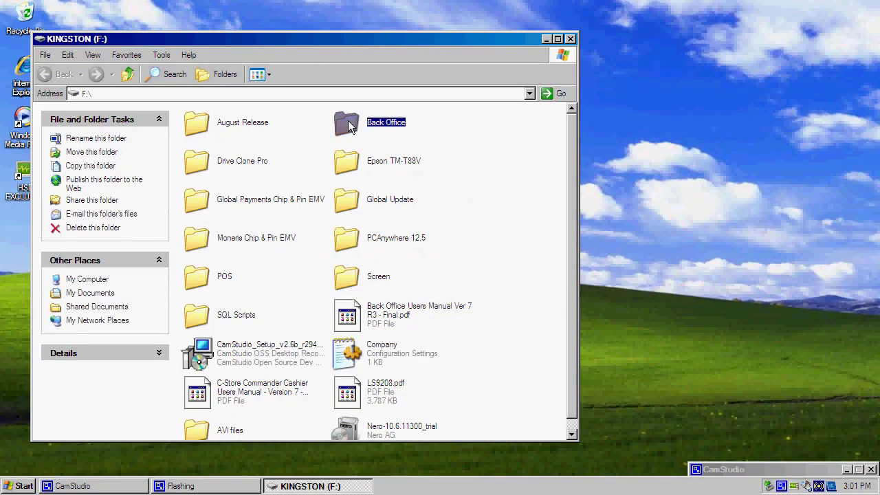
{"action": "left_click", "coordinate": [226, 122], "text": "ctrl"}
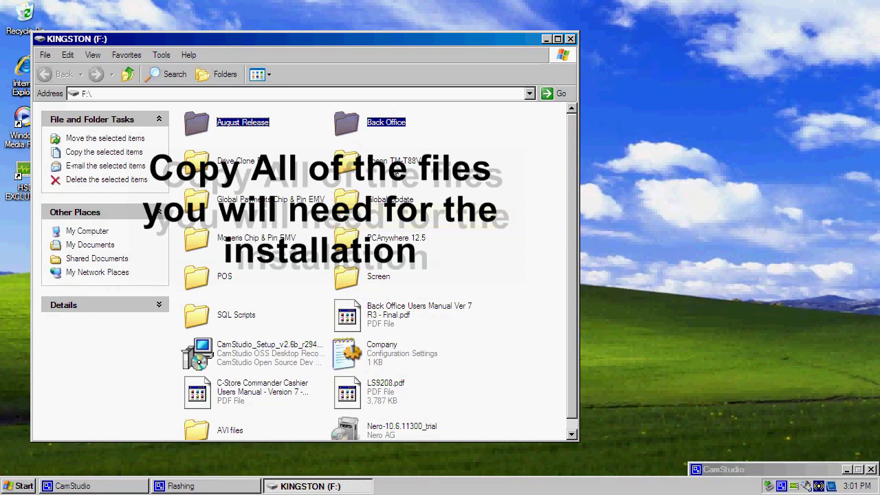
{"action": "left_click", "coordinate": [396, 163], "text": "ctrl"}
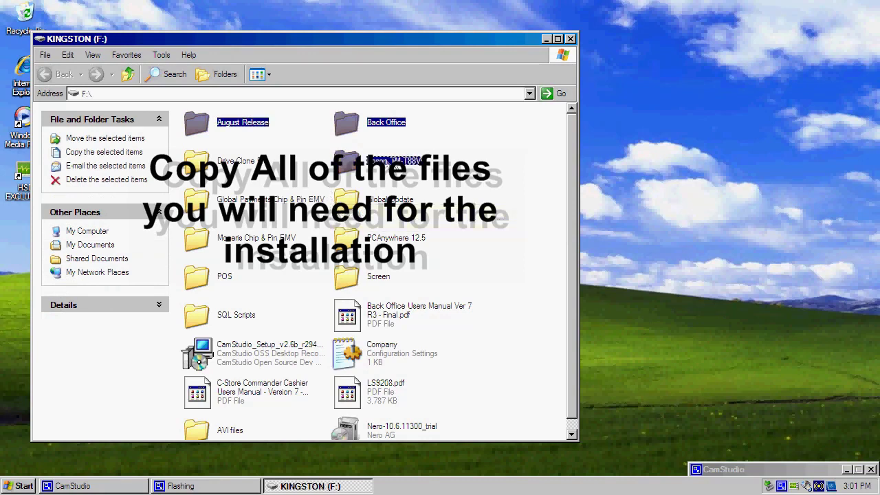
{"action": "left_click", "coordinate": [233, 206], "text": "ctrl"}
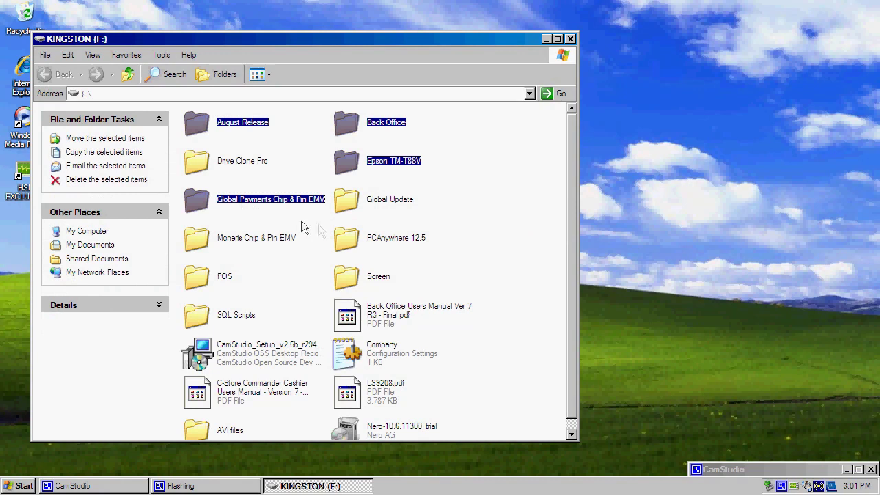
{"action": "left_click", "coordinate": [359, 241], "text": "ctrl"}
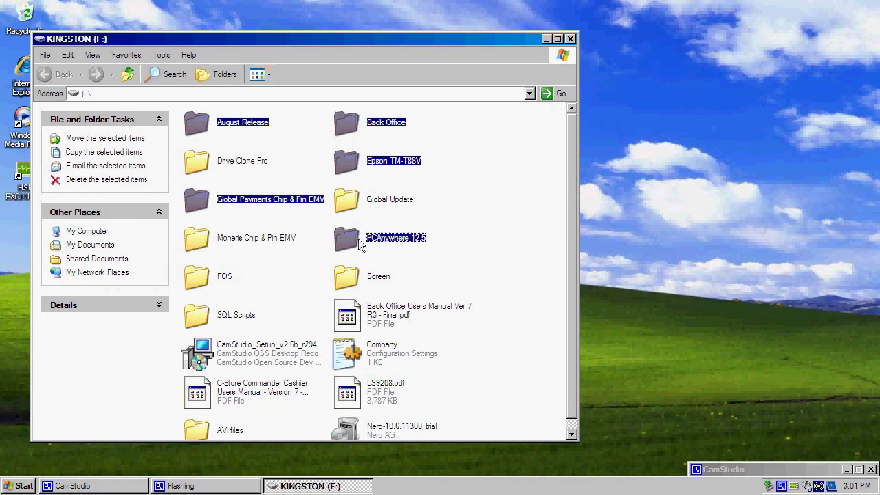
{"action": "left_click", "coordinate": [210, 317], "text": "ctrl"}
- Copy the six selected folders to the clipboard and open the Address drop-down
{"action": "right_click", "coordinate": [210, 316]}
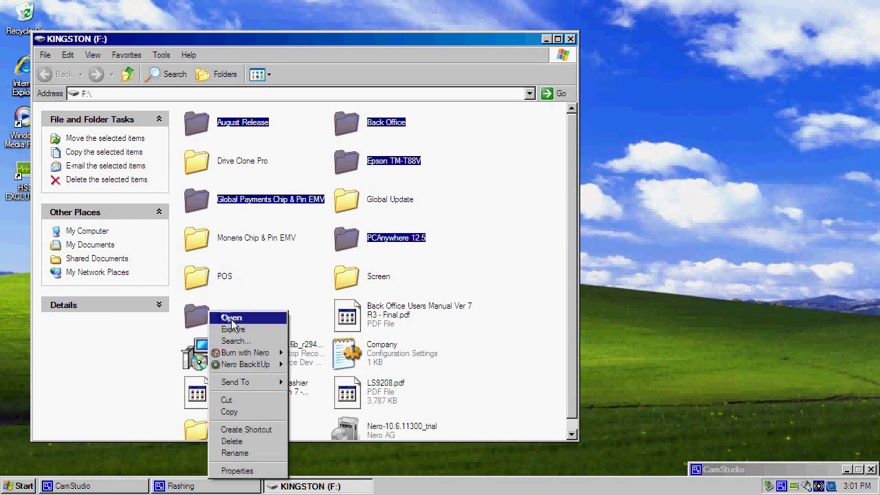
{"action": "left_click", "coordinate": [239, 413]}
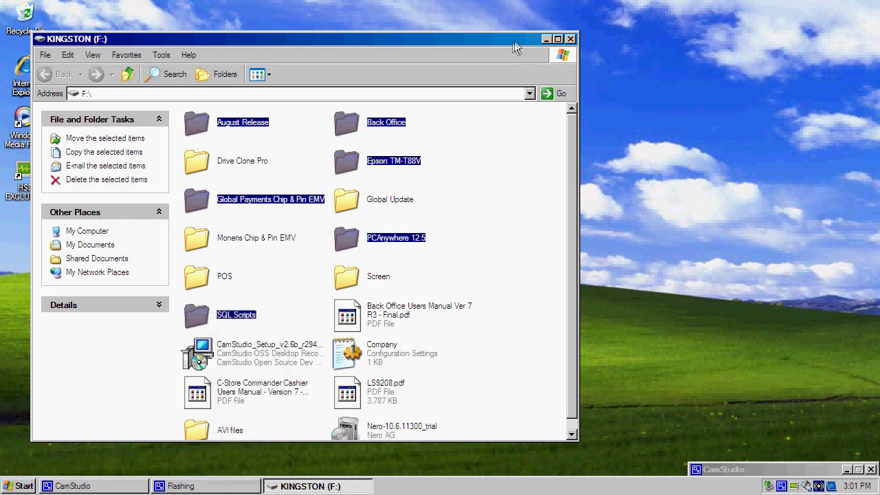
{"action": "left_click", "coordinate": [530, 93]}
- Create a Package folder on the Drivers (D:) drive and paste the copied folders into it
{"action": "left_click", "coordinate": [121, 152]}
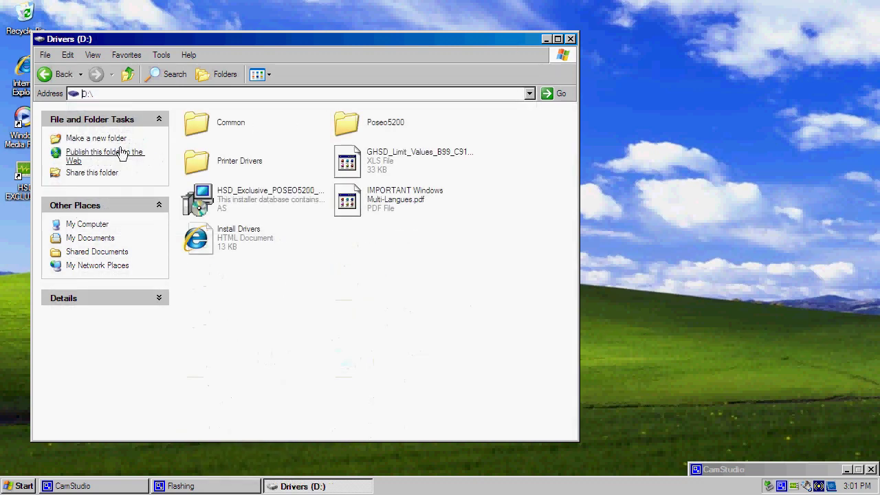
{"action": "right_click", "coordinate": [379, 265]}
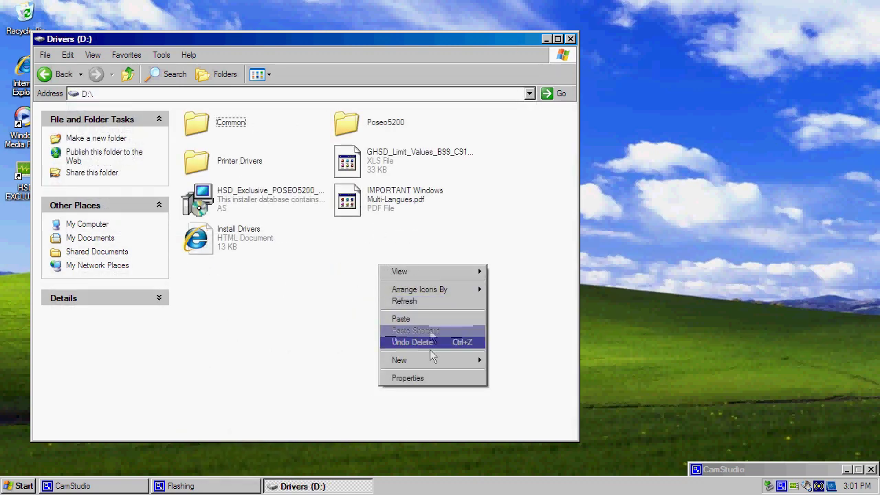
{"action": "mouse_move", "coordinate": [457, 359]}
{"action": "left_click", "coordinate": [505, 360]}
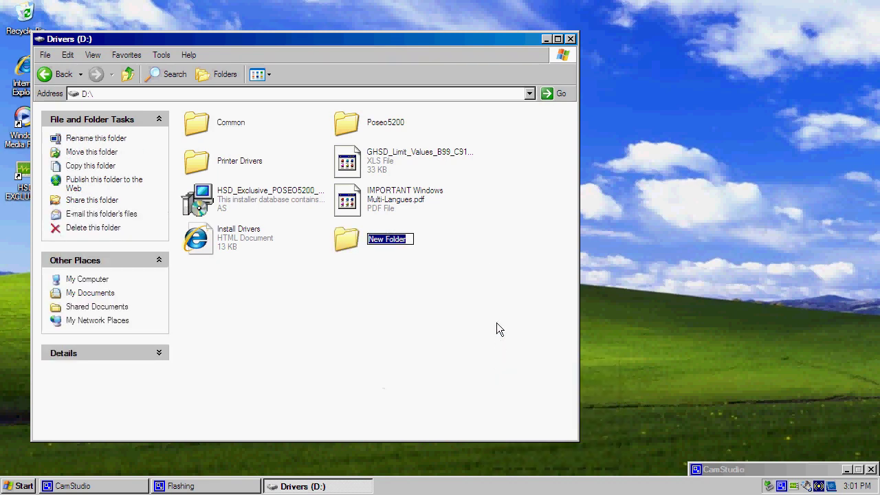
{"action": "type", "text": "Pac"}
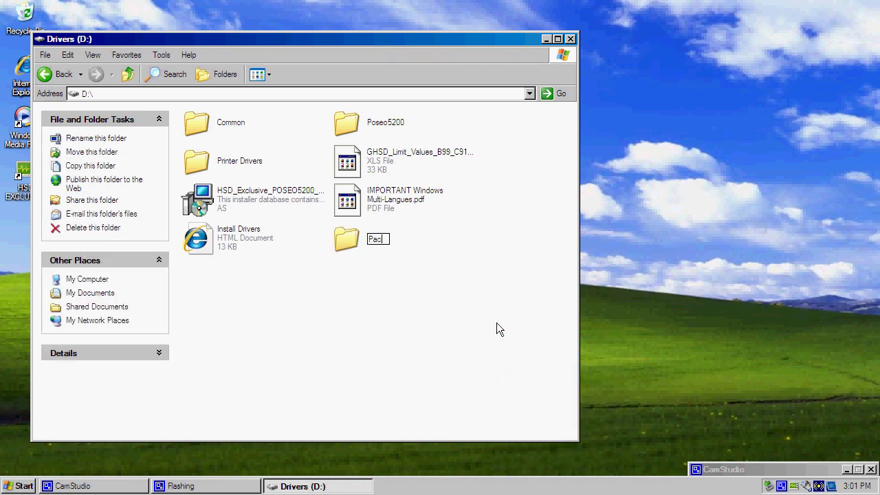
{"action": "type", "text": "kage"}
{"action": "double_click", "coordinate": [343, 251]}
{"action": "right_click", "coordinate": [336, 207]}
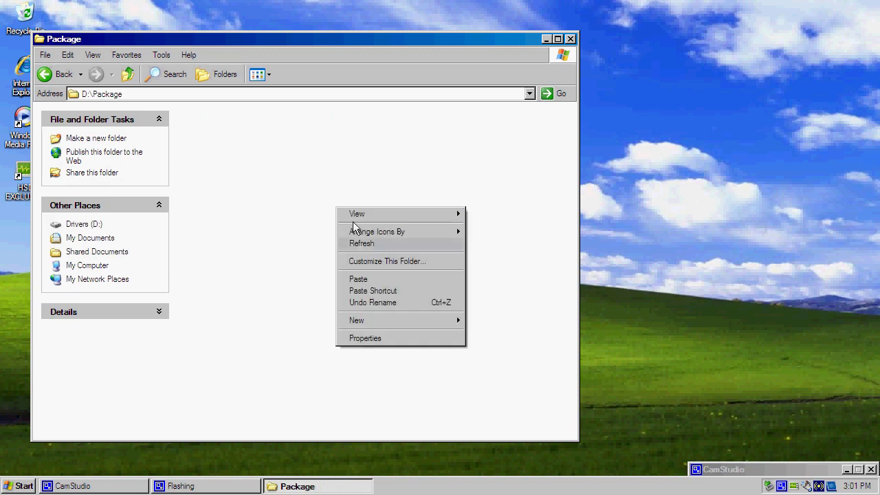
{"action": "left_click", "coordinate": [363, 278]}
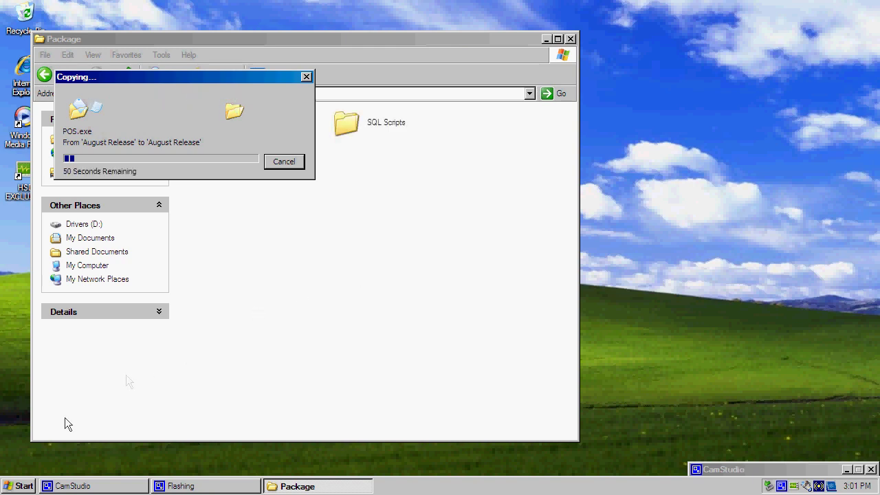
- Check the computer's name in System Properties from Control Panel
{"action": "left_click", "coordinate": [28, 486]}
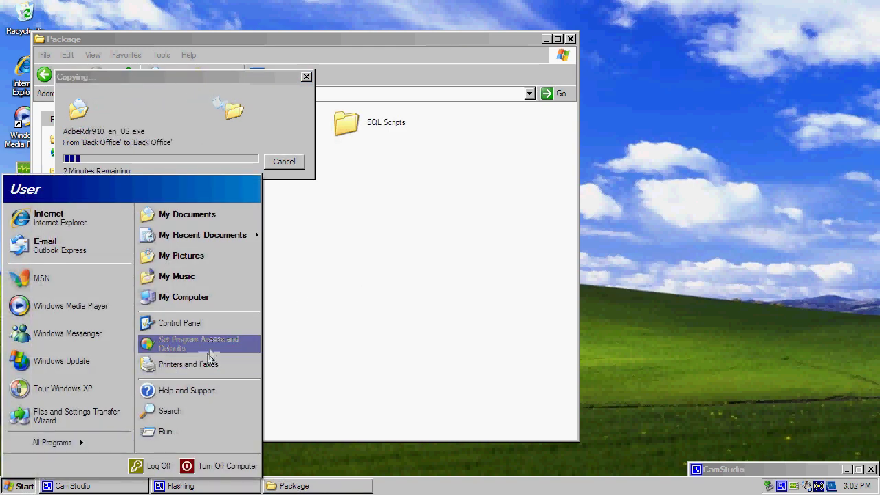
{"action": "left_click", "coordinate": [207, 326]}
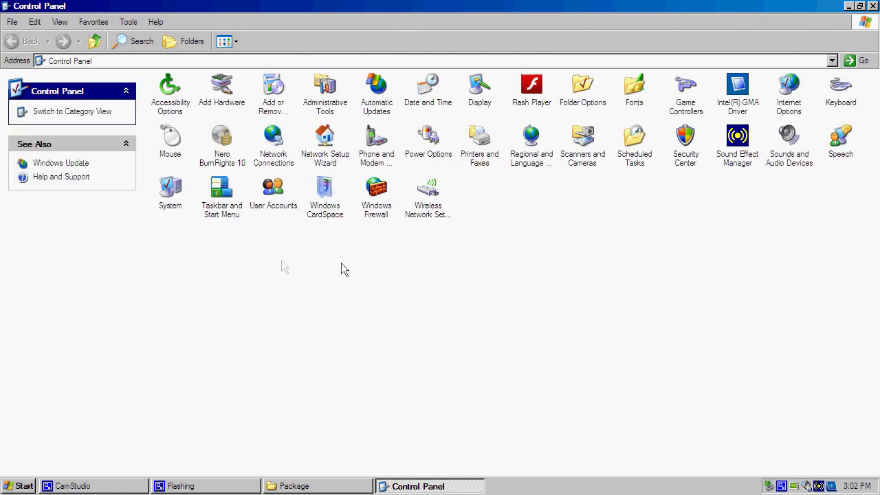
{"action": "left_click", "coordinate": [168, 190]}
{"action": "double_click", "coordinate": [168, 192]}
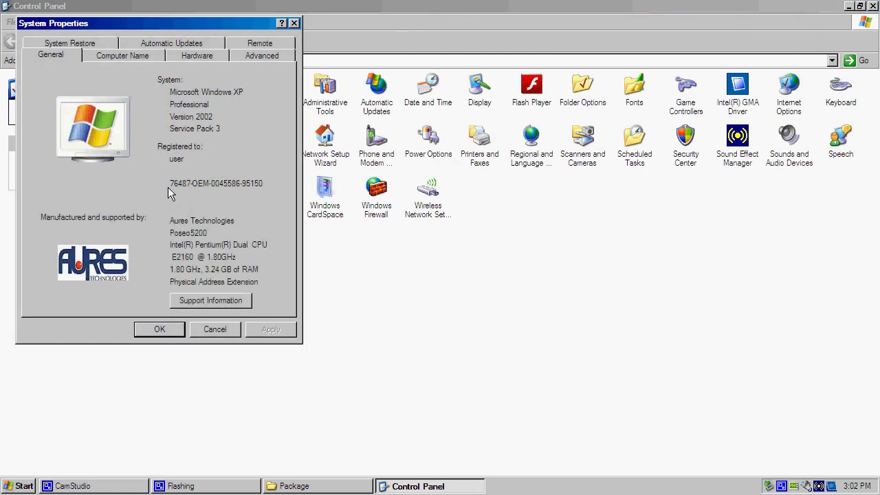
{"action": "left_click", "coordinate": [144, 61]}
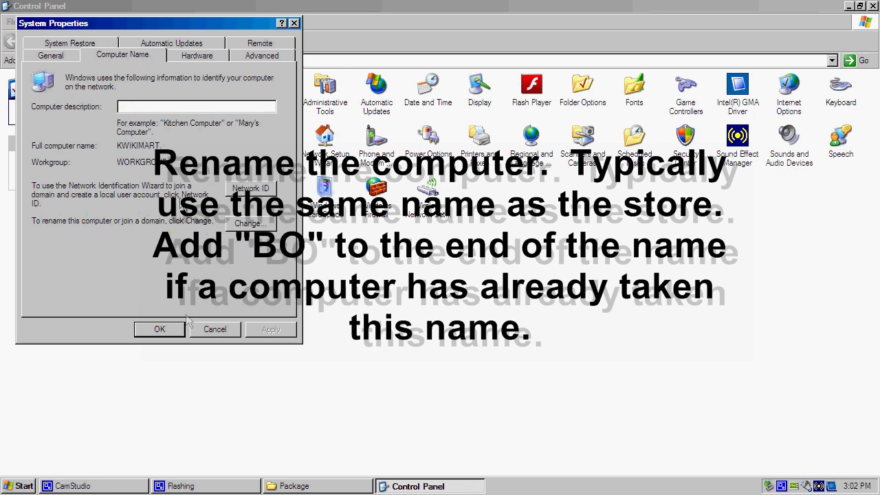
{"action": "left_click", "coordinate": [160, 330]}
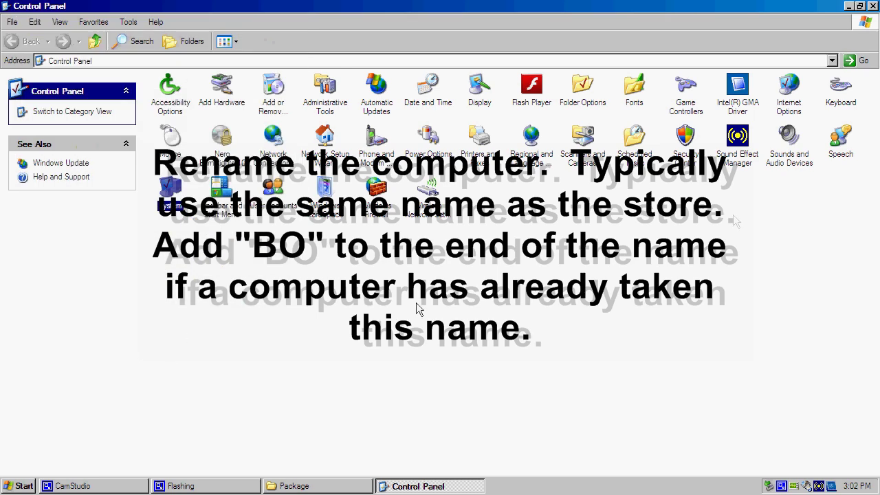
- Turn on the Guest account in User Accounts and close the window
{"action": "left_click", "coordinate": [266, 195]}
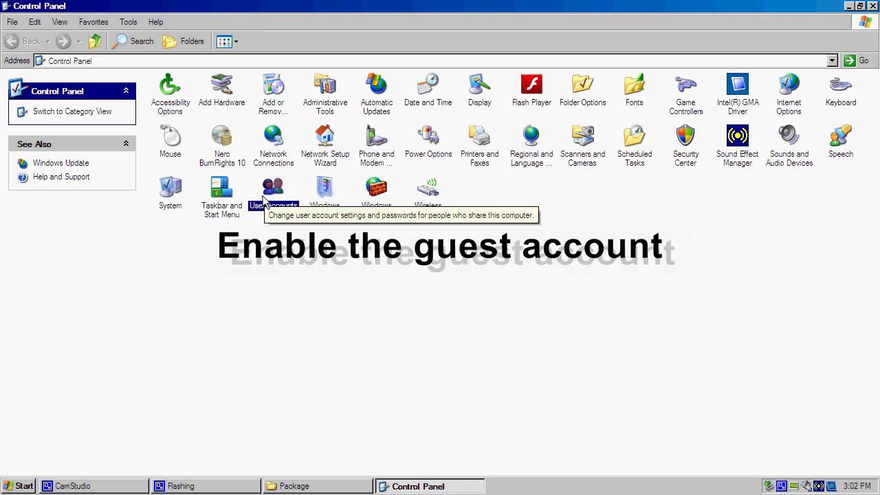
{"action": "double_click", "coordinate": [265, 191]}
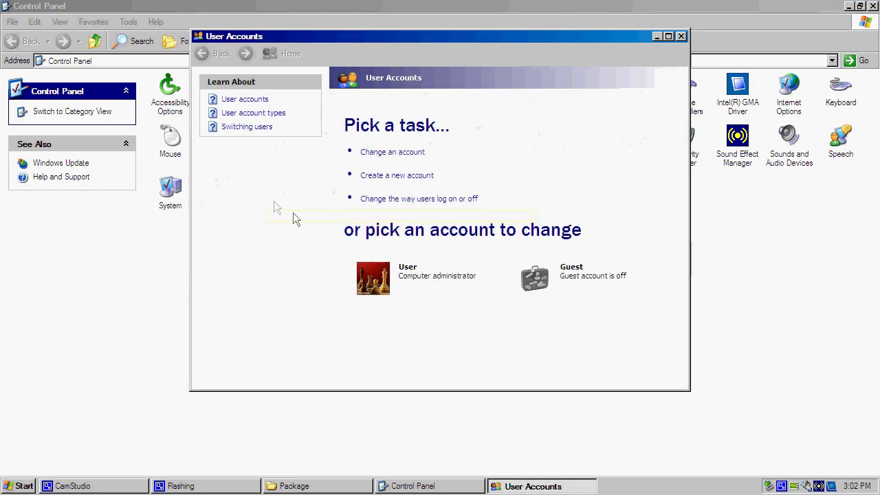
{"action": "left_click", "coordinate": [562, 273]}
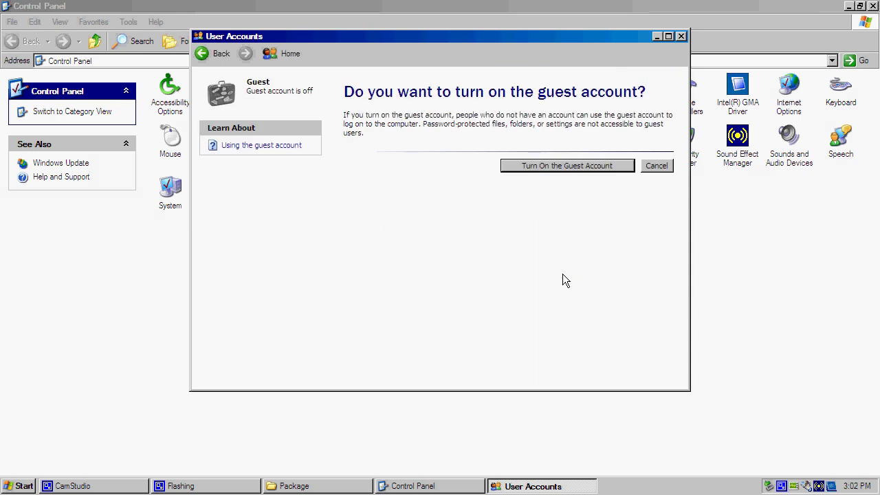
{"action": "left_click", "coordinate": [571, 167]}
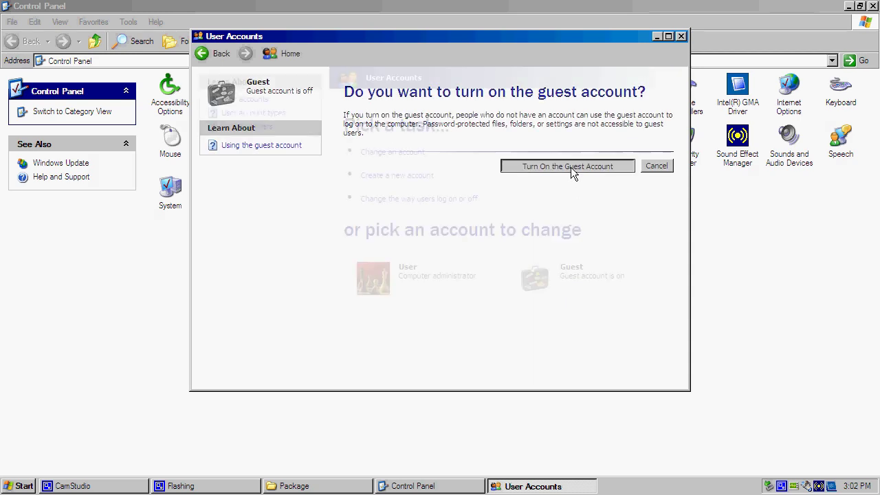
{"action": "left_click", "coordinate": [681, 35]}
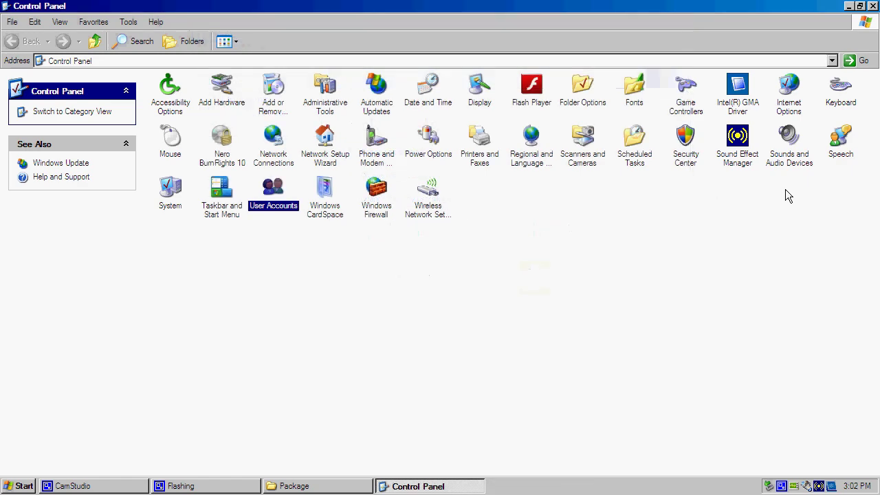
- Close Control Panel, reveal sharing options for Local Disc (C:) by accepting the risk, then close My Computer
{"action": "left_click", "coordinate": [873, 7]}
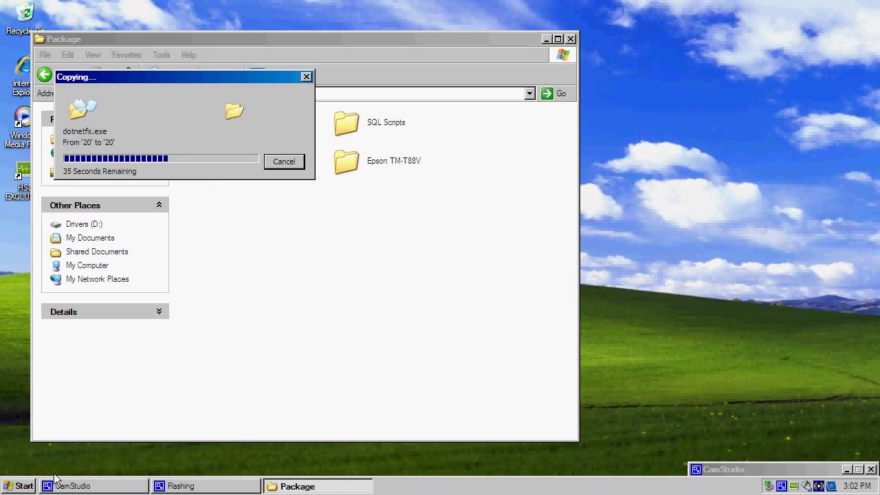
{"action": "left_click", "coordinate": [28, 486]}
{"action": "left_click", "coordinate": [178, 302]}
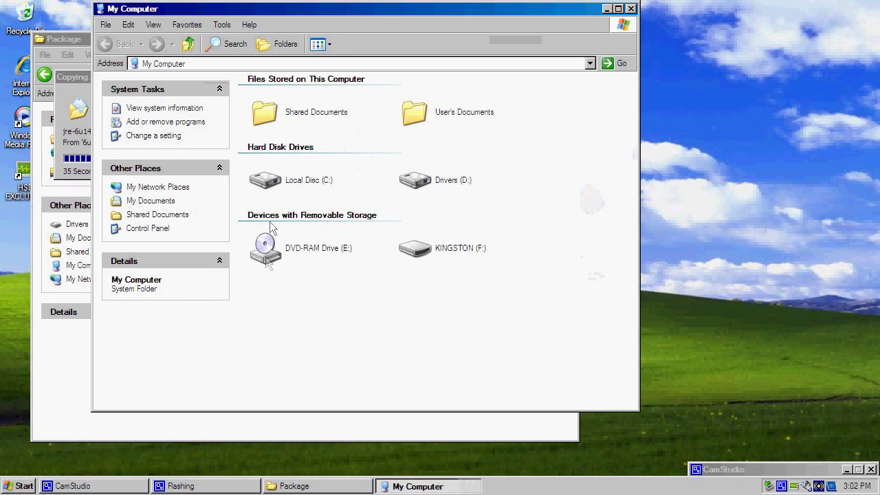
{"action": "left_click", "coordinate": [270, 180]}
{"action": "right_click", "coordinate": [270, 180]}
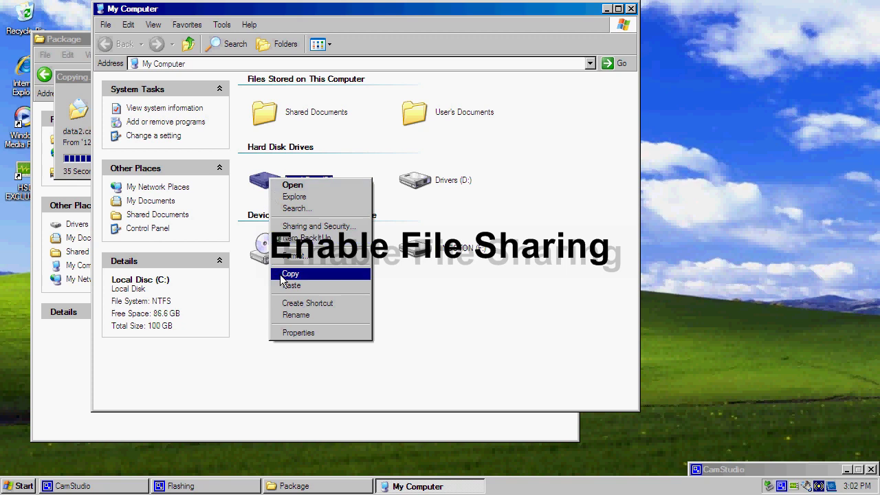
{"action": "left_click", "coordinate": [287, 228]}
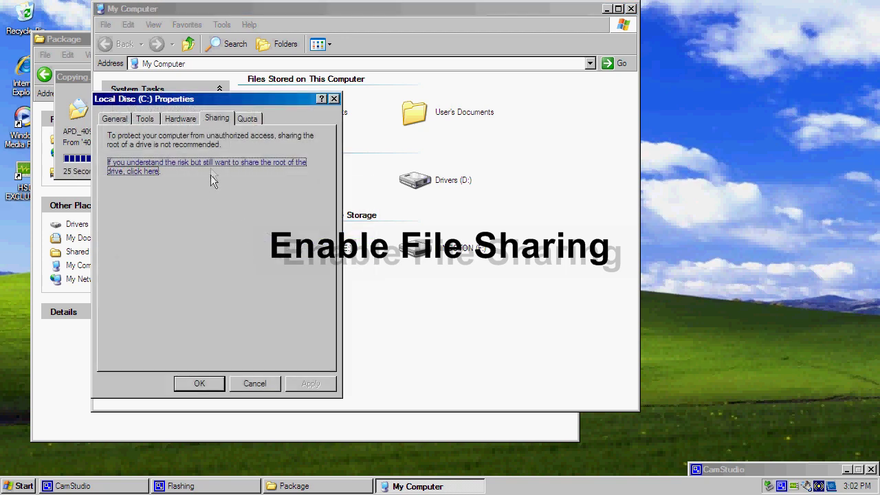
{"action": "left_click", "coordinate": [211, 164]}
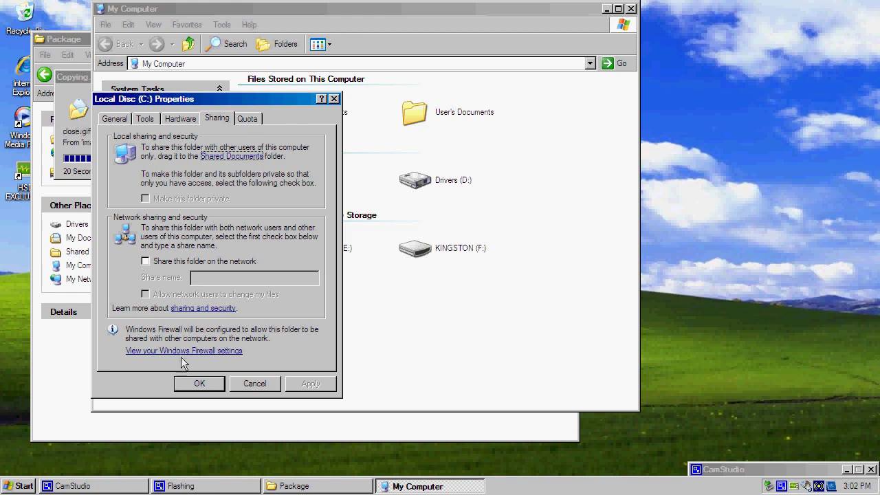
{"action": "left_click", "coordinate": [194, 384]}
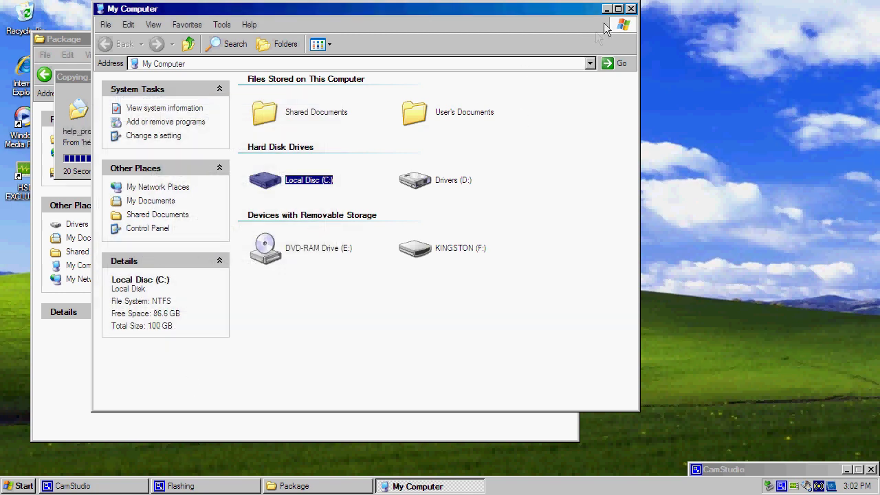
{"action": "left_click", "coordinate": [631, 9]}
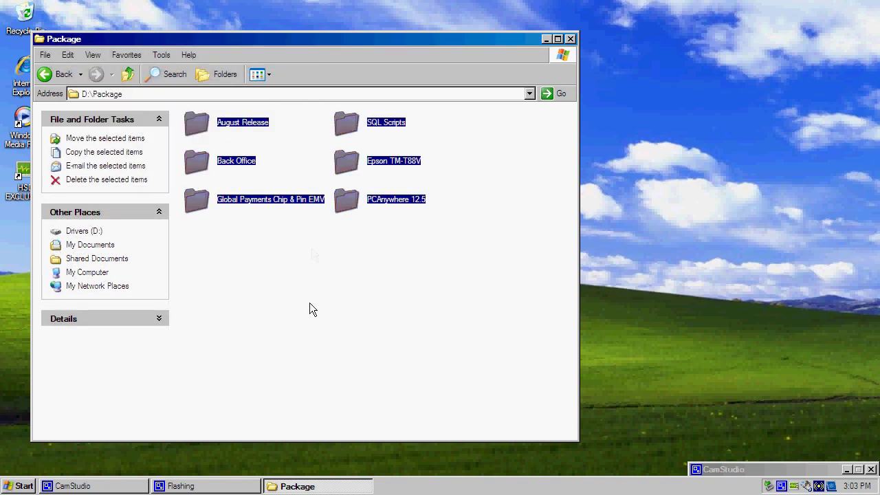
- Open the Back Office folder and open the Install C-Store script in Notepad
{"action": "double_click", "coordinate": [247, 165]}
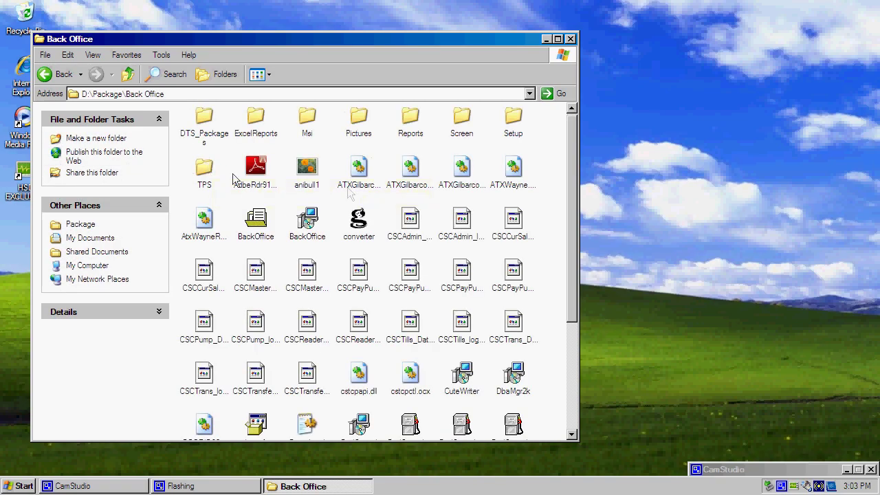
{"action": "left_click_drag", "start_coordinate": [571, 203], "coordinate": [575, 302]}
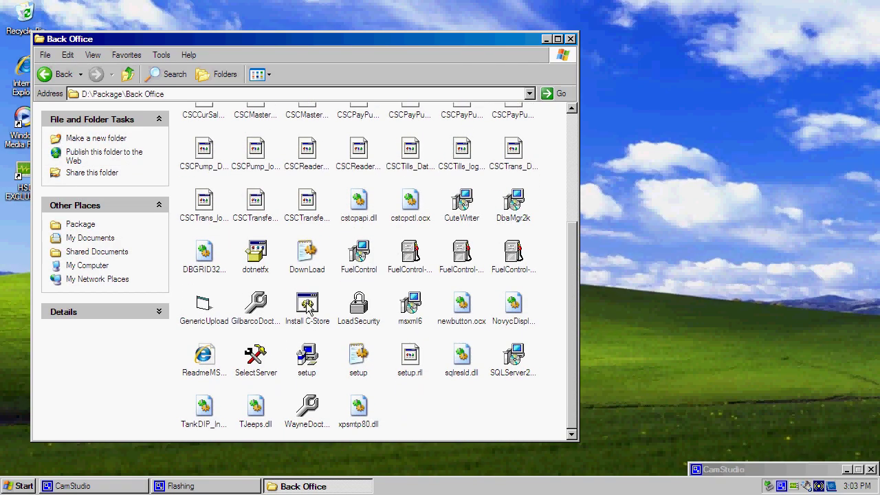
{"action": "right_click", "coordinate": [308, 308]}
{"action": "left_click", "coordinate": [319, 320]}
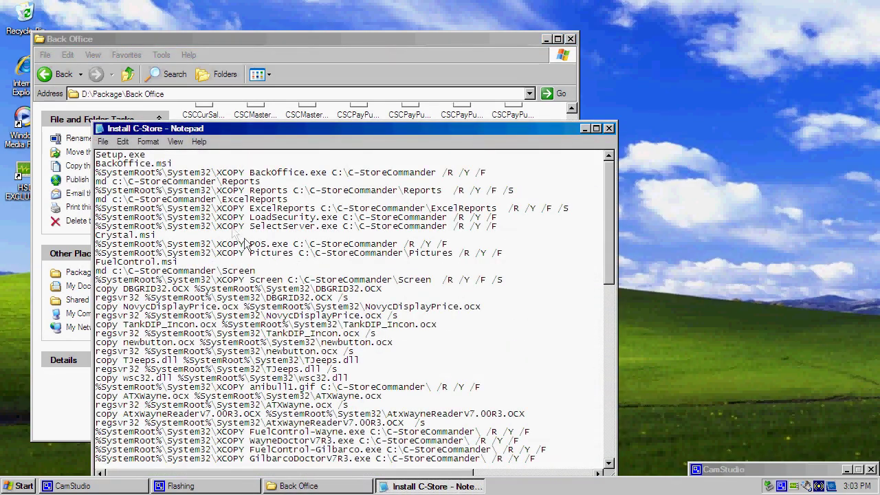
- Review the Install C-Store script, including its TPS setup lines, then close it and run it
{"action": "left_click_drag", "start_coordinate": [410, 132], "coordinate": [410, 48]}
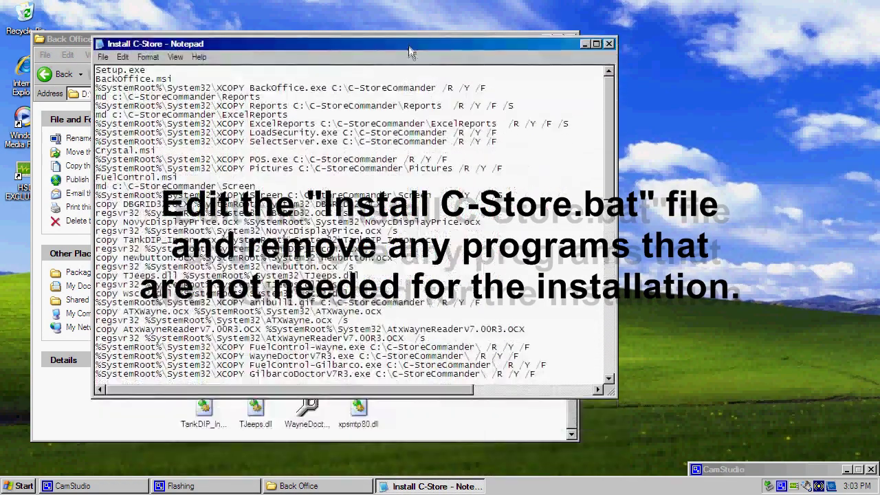
{"action": "scroll", "coordinate": [614, 155], "scroll_direction": "down", "scroll_amount": 1}
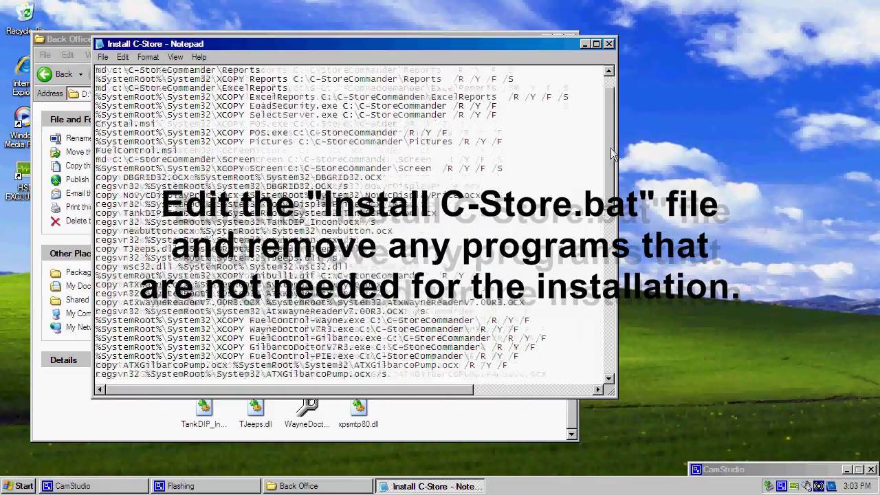
{"action": "scroll", "coordinate": [614, 154], "scroll_direction": "down", "scroll_amount": 11}
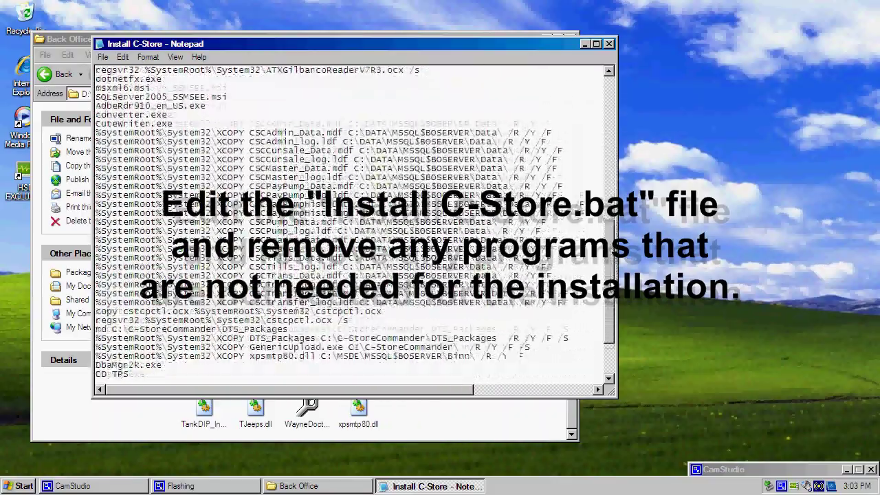
{"action": "scroll", "coordinate": [609, 323], "scroll_direction": "down", "scroll_amount": 3}
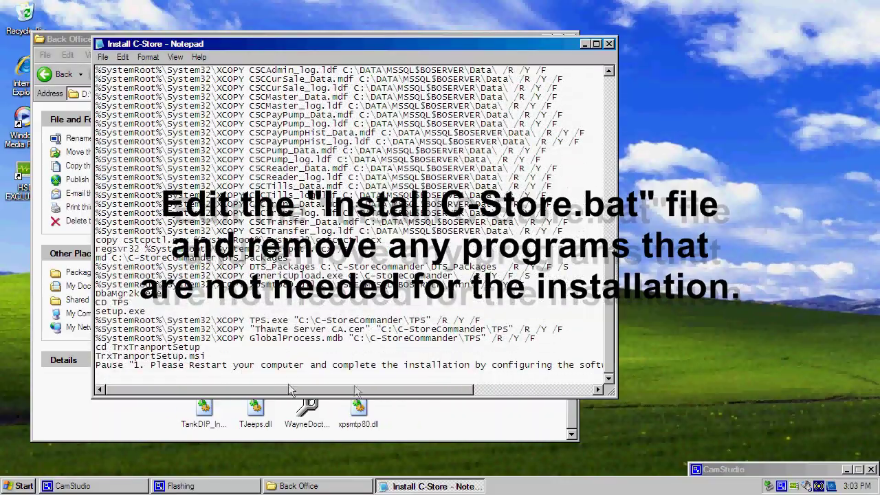
{"action": "left_click_drag", "start_coordinate": [129, 311], "coordinate": [123, 340]}
{"action": "left_click", "coordinate": [127, 338]}
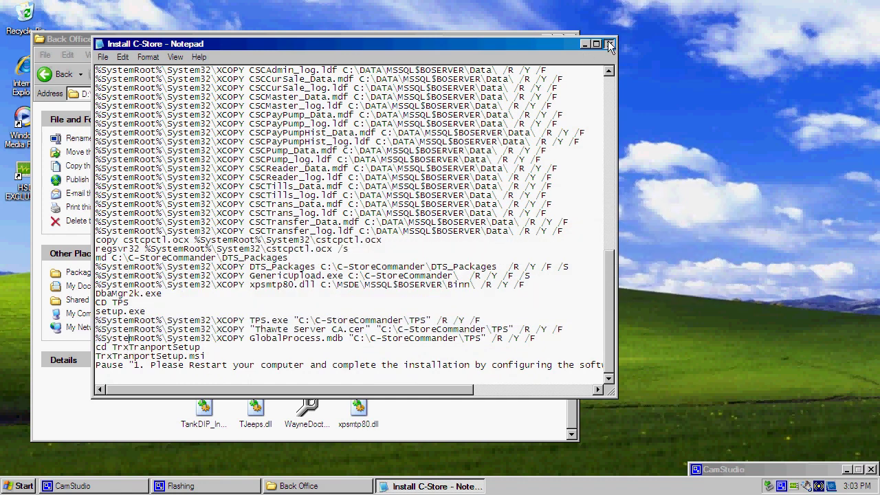
{"action": "left_click", "coordinate": [610, 45]}
{"action": "double_click", "coordinate": [308, 308]}
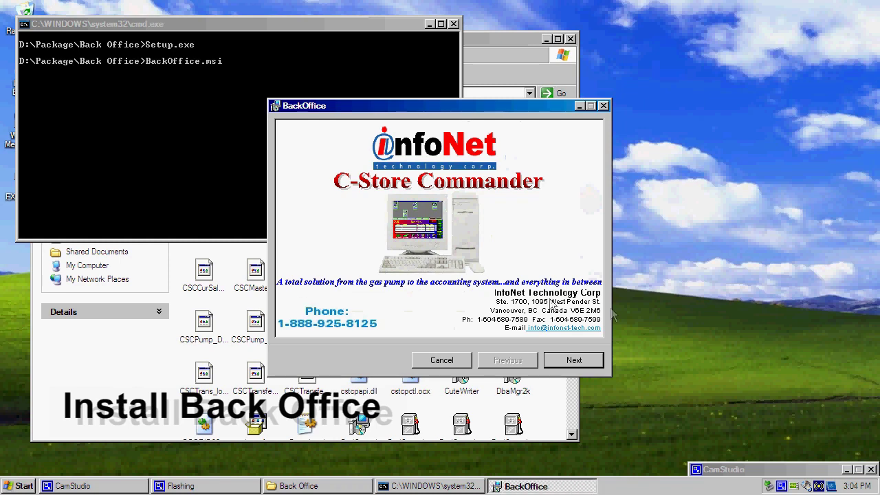
- Run the BackOffice setup wizard with its defaults, then close the finished installer
{"action": "left_click", "coordinate": [579, 363]}
{"action": "left_click", "coordinate": [579, 359]}
{"action": "left_click", "coordinate": [579, 359]}
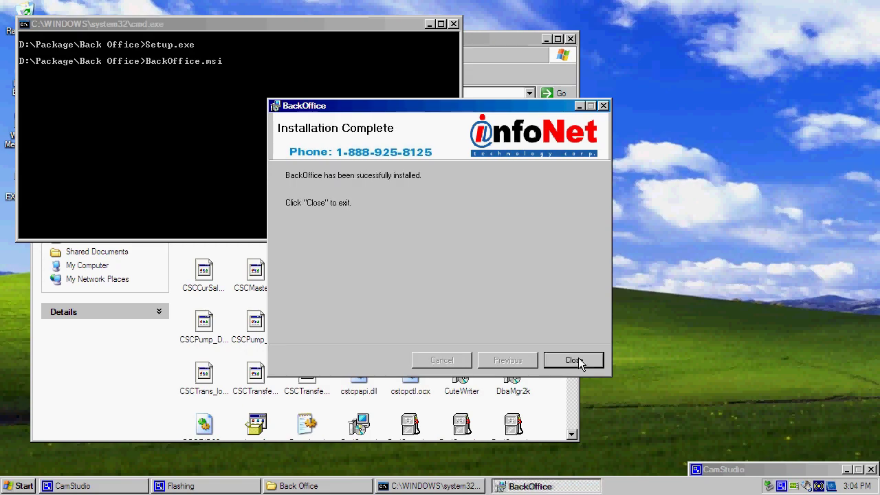
{"action": "left_click", "coordinate": [579, 359]}
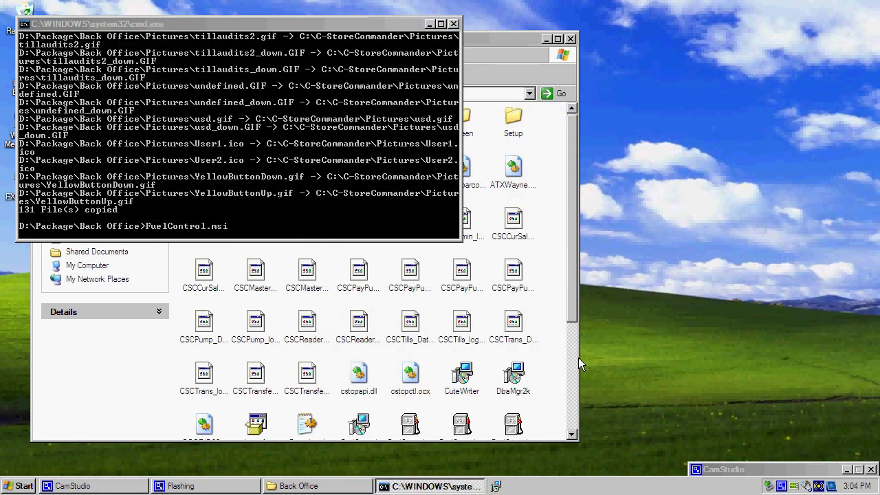
- Install FuelControl with default settings and close its installer
{"action": "left_click", "coordinate": [577, 361]}
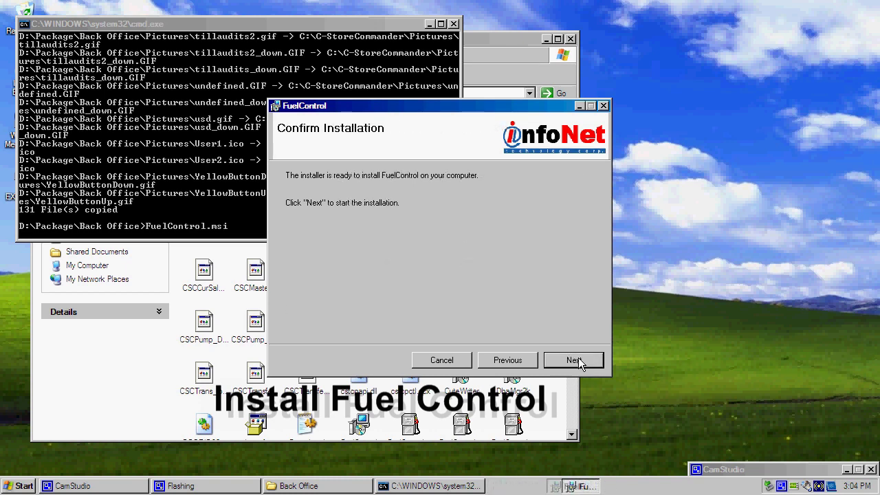
{"action": "left_click", "coordinate": [577, 360]}
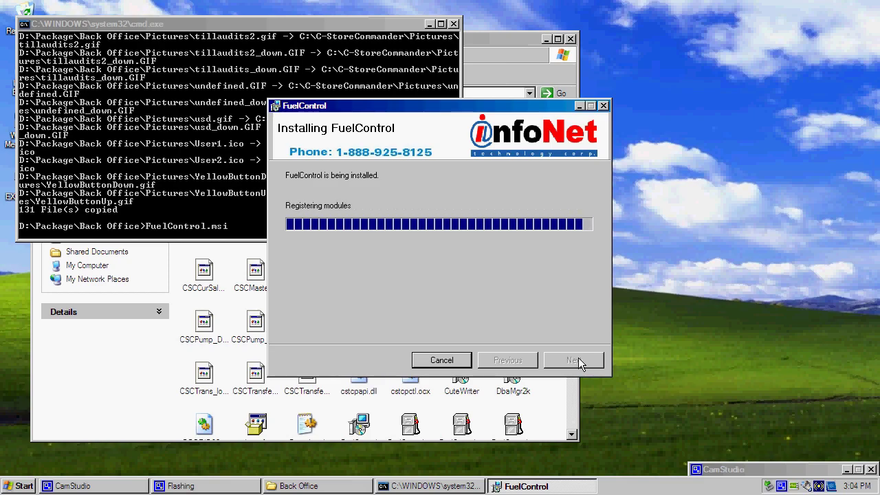
{"action": "left_click", "coordinate": [578, 360]}
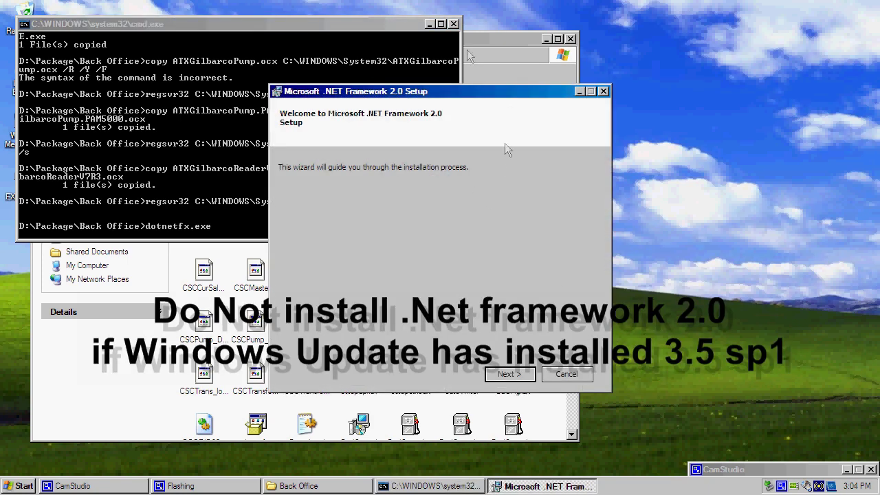
- Cancel the .NET Framework 2.0 setup and confirm the cancellation
{"action": "left_click", "coordinate": [582, 374]}
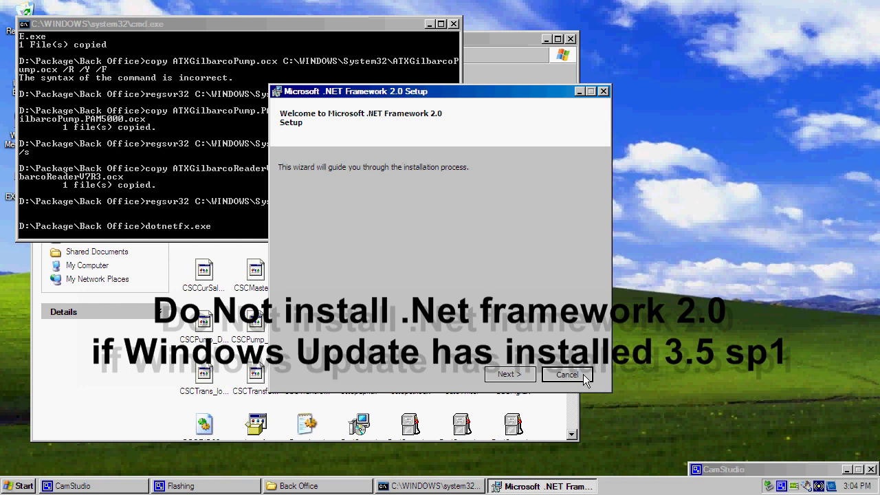
{"action": "left_click", "coordinate": [414, 271]}
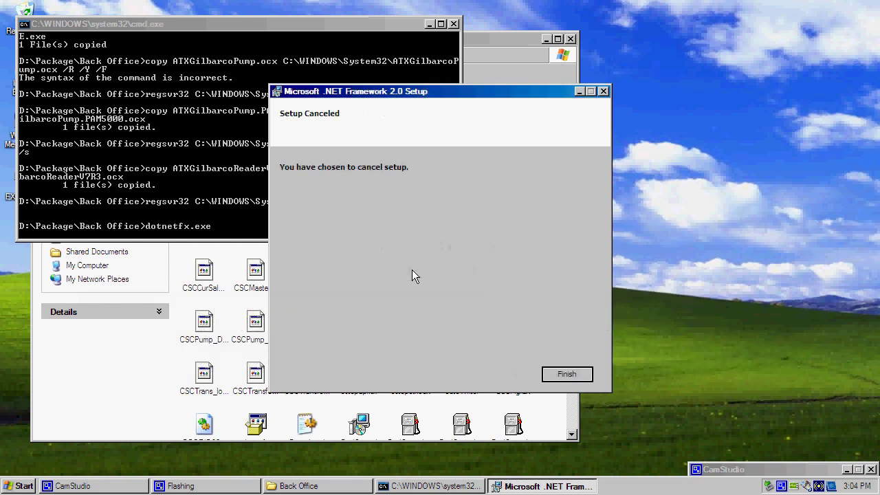
{"action": "left_click", "coordinate": [559, 375]}
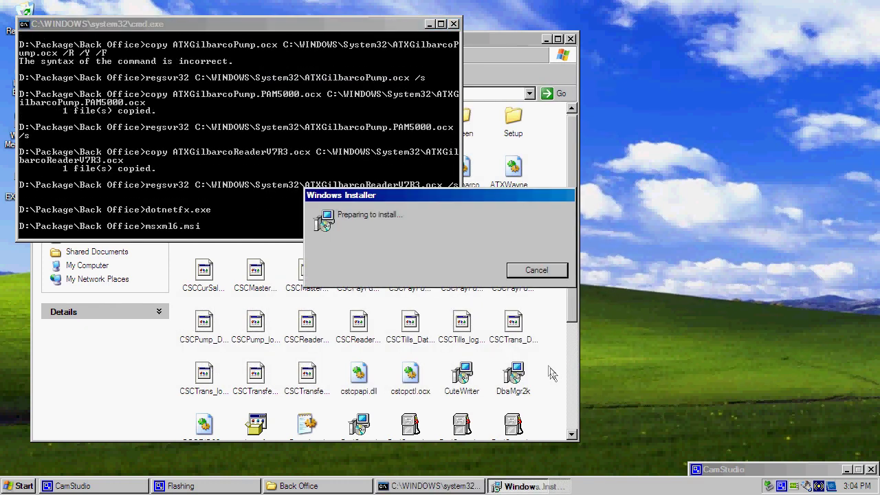
- Install the MSXML 6.0 Parser, accepting its license and default registration information
{"action": "left_click", "coordinate": [508, 354]}
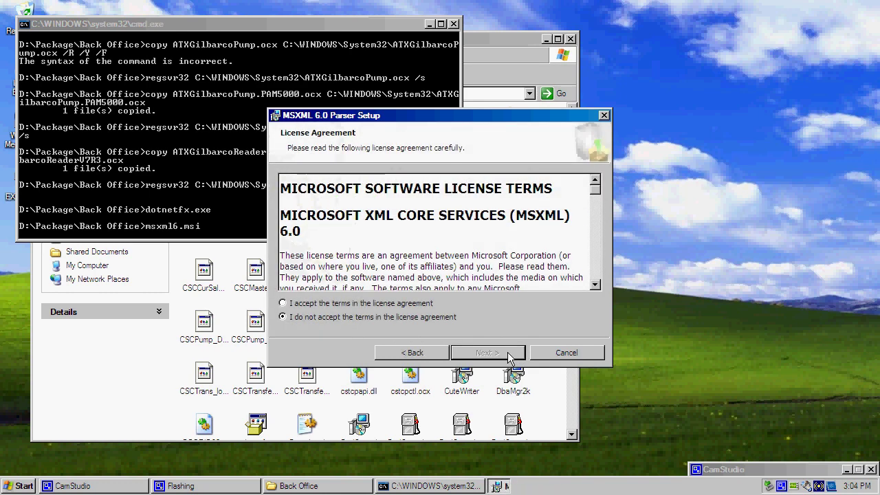
{"action": "left_click", "coordinate": [398, 303]}
{"action": "left_click", "coordinate": [457, 353]}
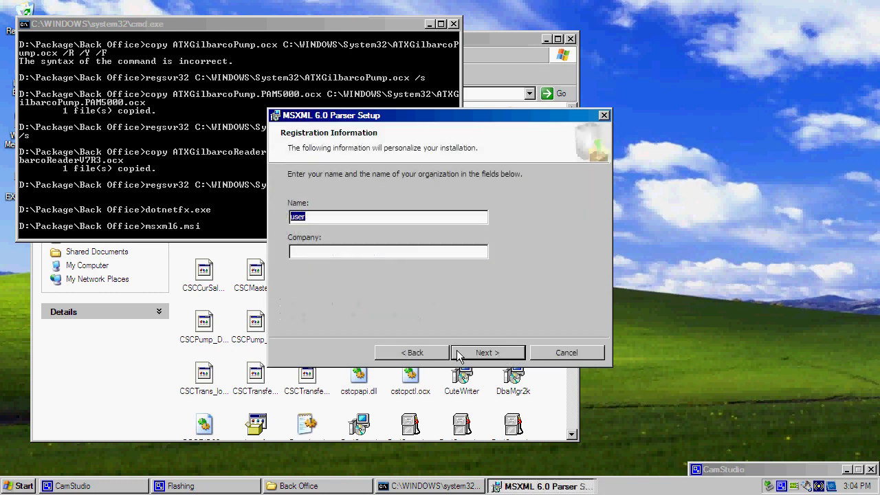
{"action": "left_click", "coordinate": [458, 353]}
{"action": "left_click", "coordinate": [458, 353]}
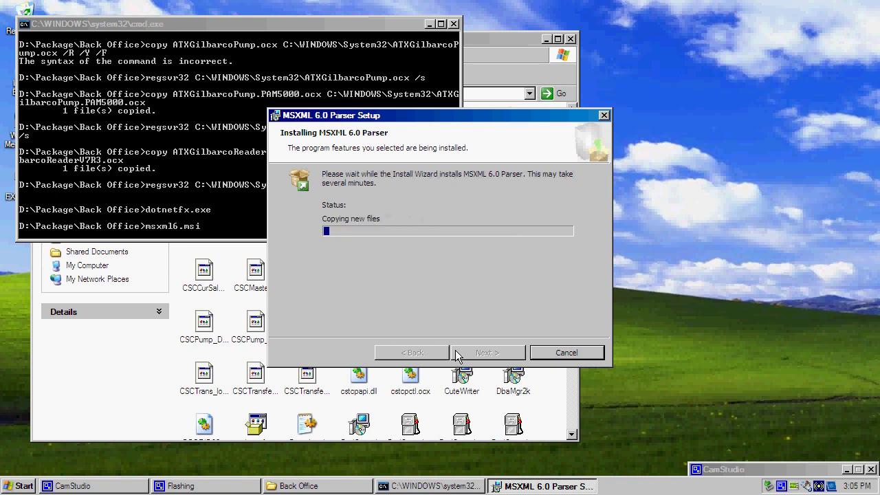
{"action": "left_click", "coordinate": [466, 355]}
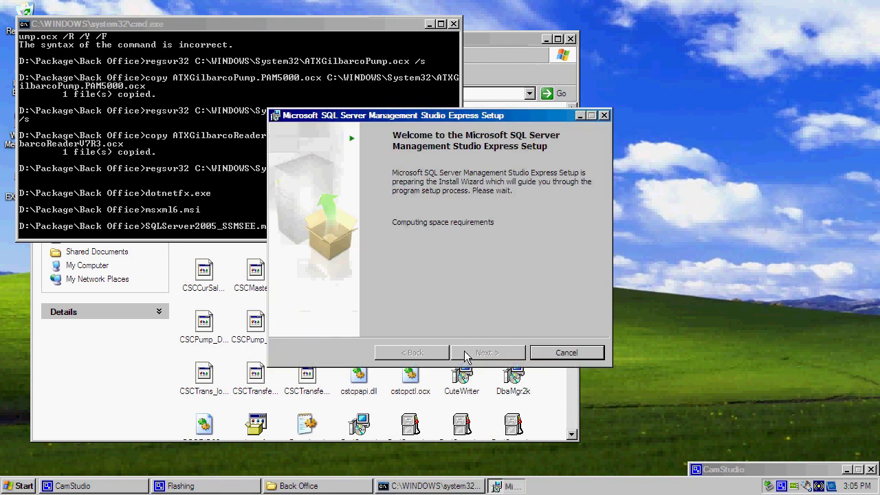
- Install Management Studio Express with its license accepted and default features, then finish setup
{"action": "left_click", "coordinate": [500, 353]}
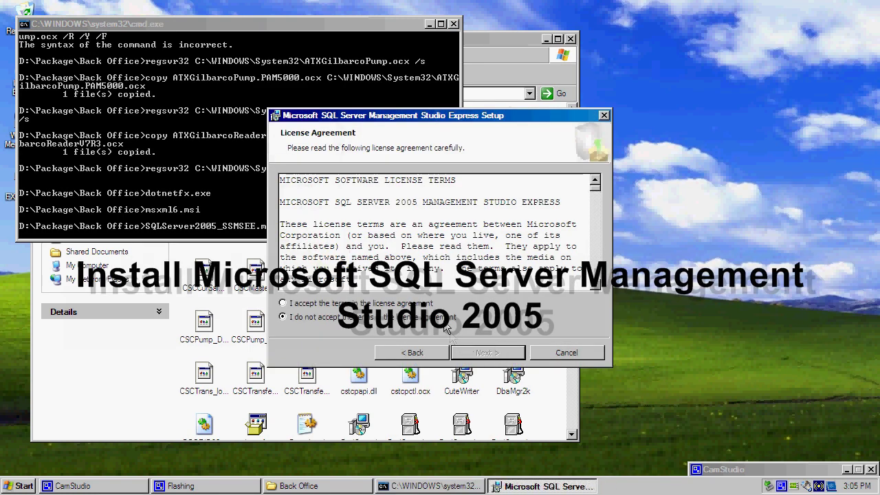
{"action": "left_click", "coordinate": [421, 303]}
{"action": "left_click", "coordinate": [485, 353]}
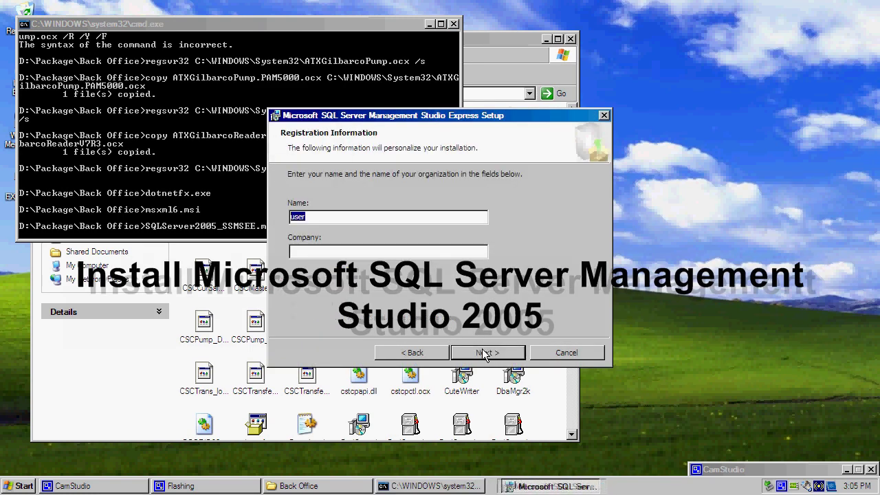
{"action": "left_click", "coordinate": [485, 353]}
{"action": "left_click", "coordinate": [485, 354]}
{"action": "left_click", "coordinate": [485, 354]}
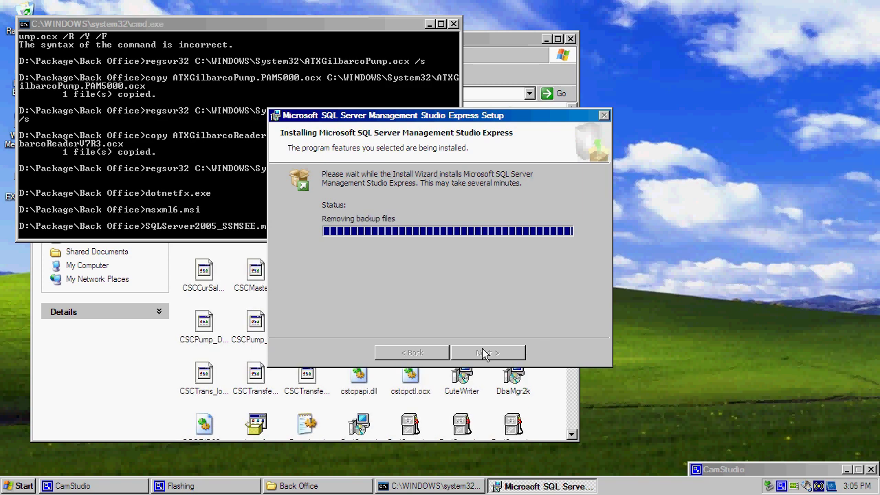
{"action": "left_click", "coordinate": [489, 354]}
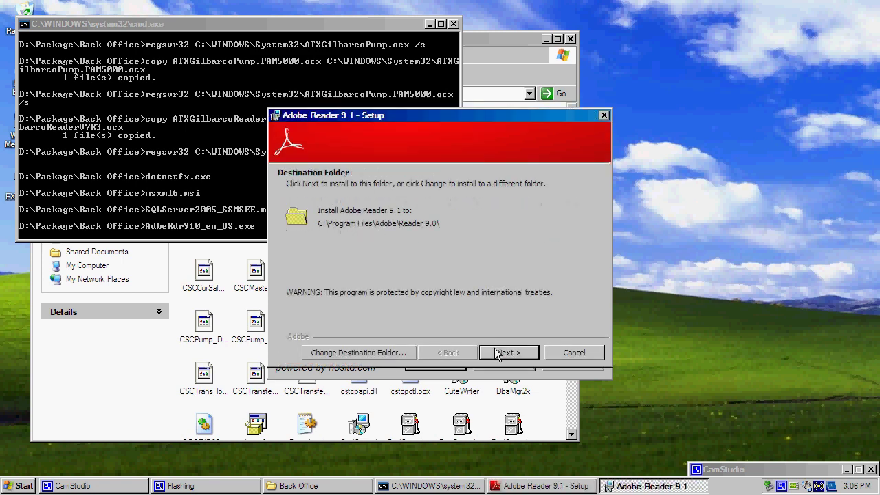
- Install Adobe Reader 9.1 into its default folder and finish the setup
{"action": "left_click", "coordinate": [498, 353]}
{"action": "left_click", "coordinate": [498, 352]}
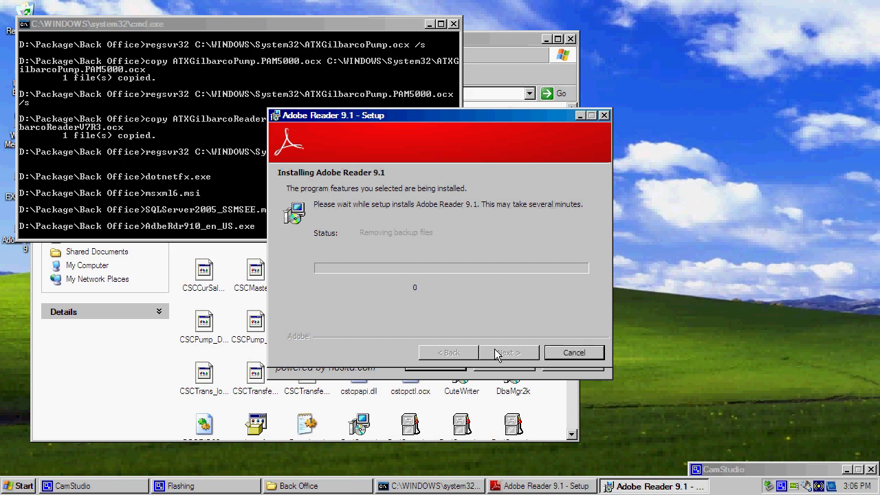
{"action": "left_click", "coordinate": [498, 353]}
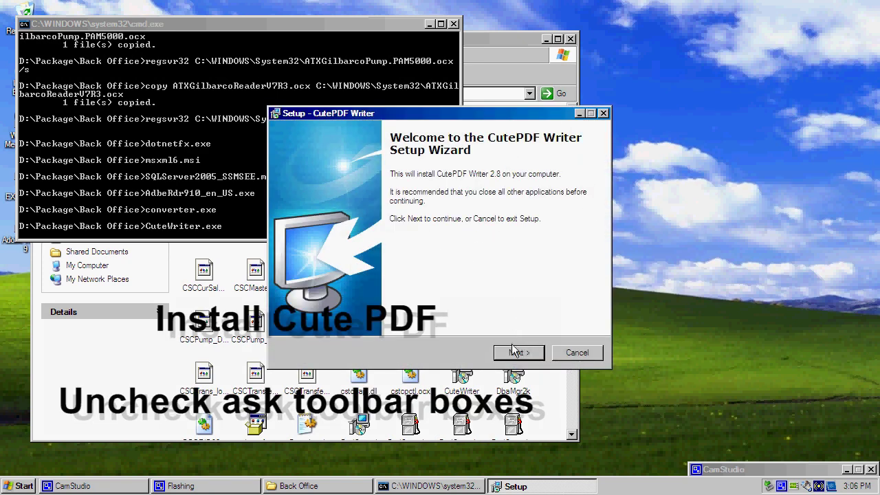
- Install CutePDF Writer with the Ask Toolbar and Ask search provider declined, then close the readme
{"action": "left_click", "coordinate": [517, 352]}
{"action": "left_click", "coordinate": [363, 313]}
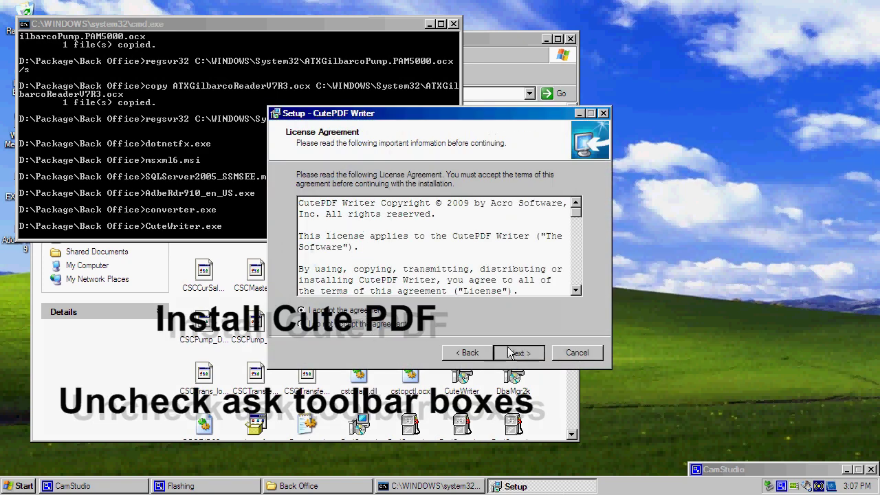
{"action": "key", "text": "Return"}
{"action": "left_click", "coordinate": [301, 298]}
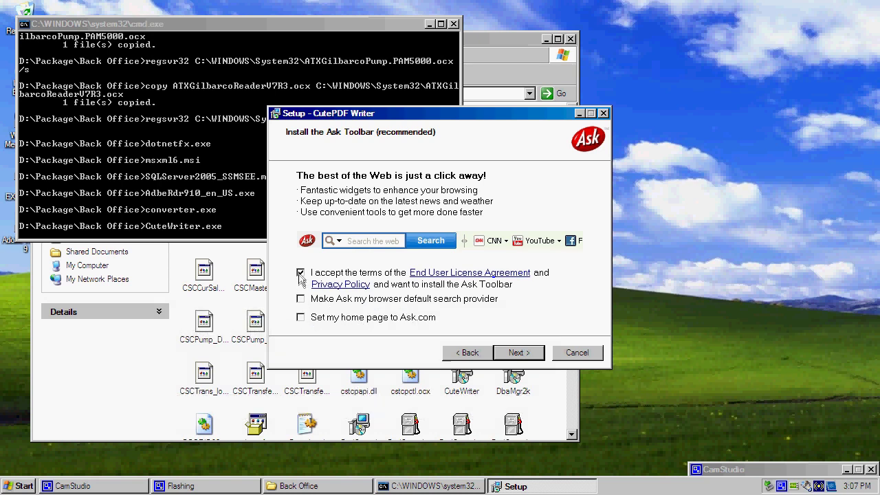
{"action": "left_click", "coordinate": [301, 273]}
{"action": "left_click", "coordinate": [520, 352]}
{"action": "left_click", "coordinate": [522, 353]}
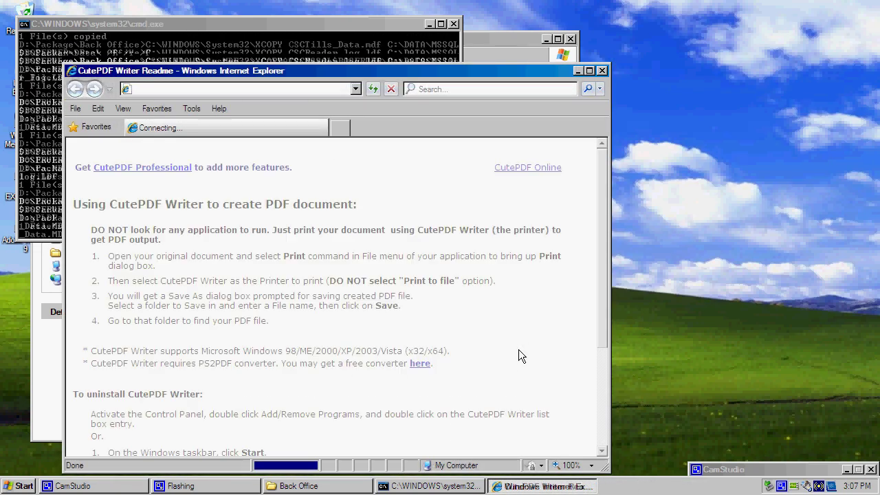
{"action": "left_click", "coordinate": [603, 71]}
- Start DbaMgr2k setup, accepting its license and the default install folder despite it existing
{"action": "left_click", "coordinate": [469, 271]}
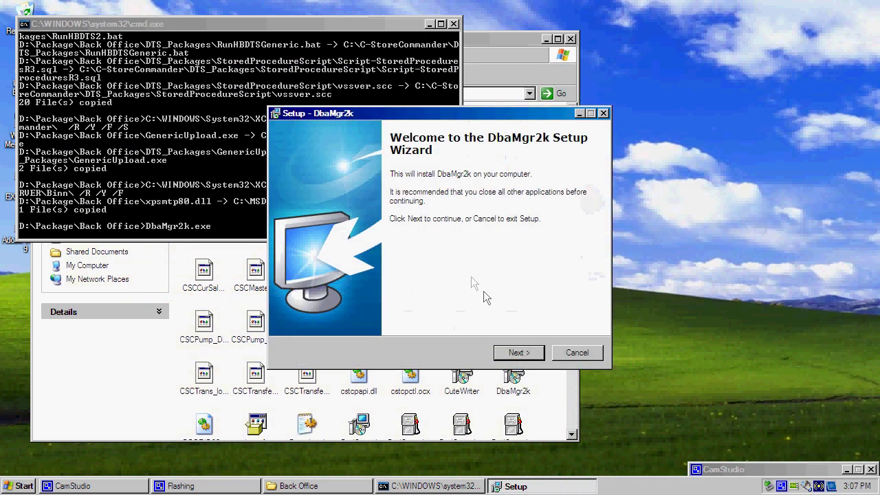
{"action": "left_click", "coordinate": [509, 353]}
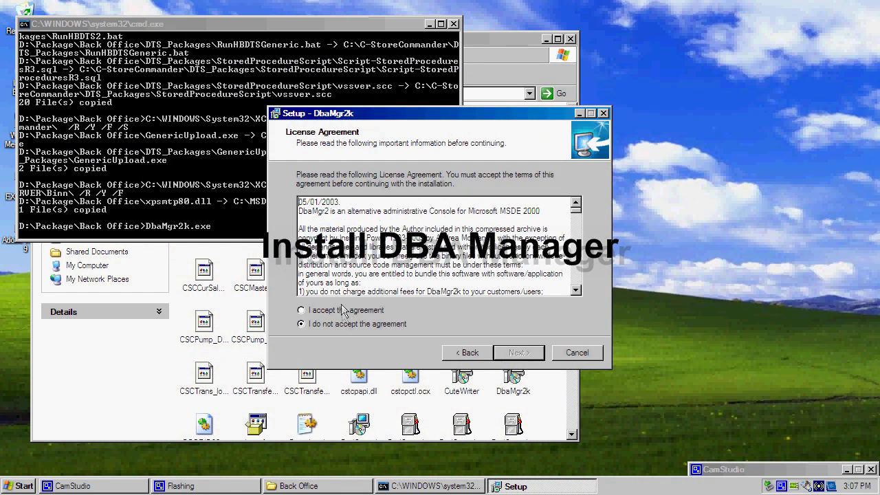
{"action": "left_click", "coordinate": [346, 311]}
{"action": "left_click", "coordinate": [502, 353]}
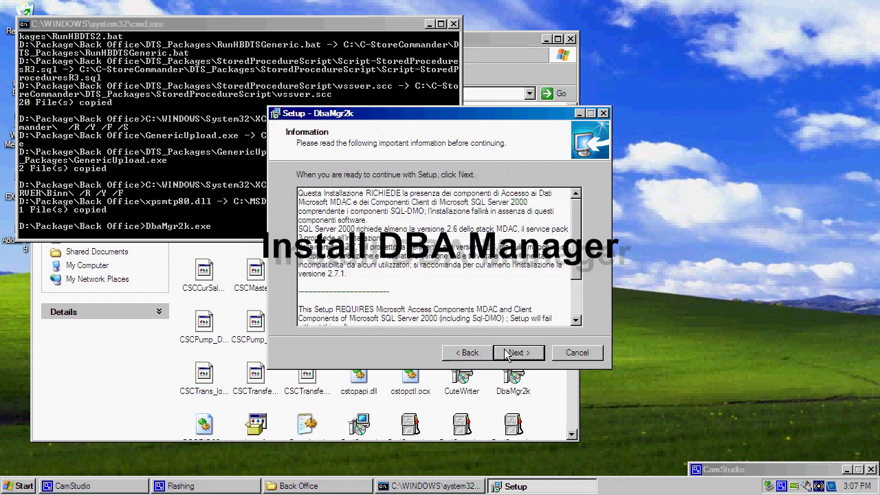
{"action": "left_click", "coordinate": [509, 353]}
{"action": "left_click", "coordinate": [509, 353]}
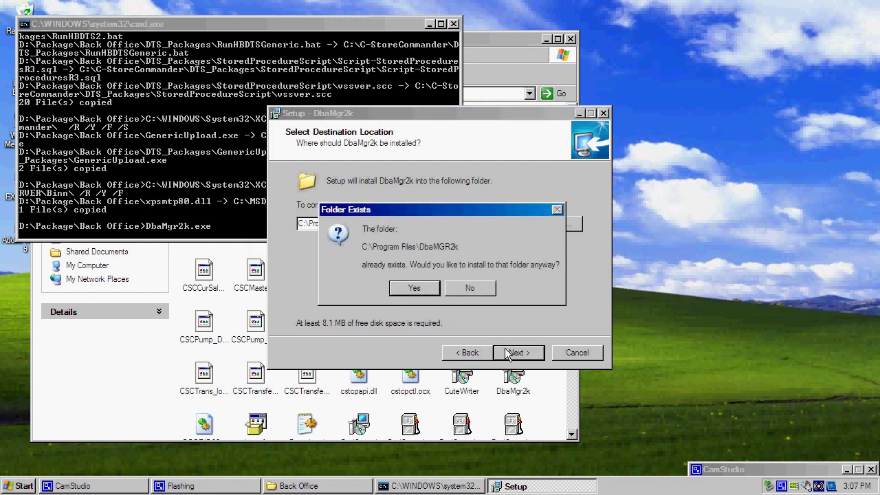
{"action": "left_click", "coordinate": [428, 292]}
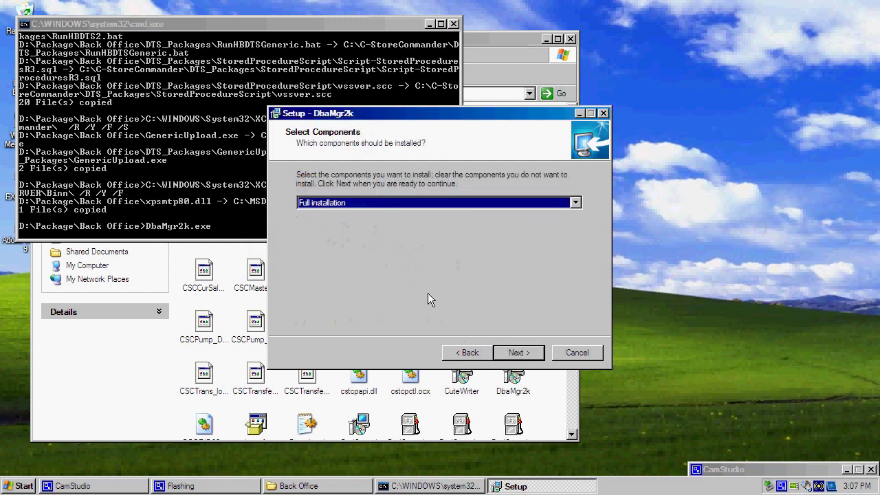
- Install DbaMgr2k with full components, default Start Menu folder and desktop icons, then finish
{"action": "left_click", "coordinate": [519, 353]}
{"action": "left_click", "coordinate": [517, 353]}
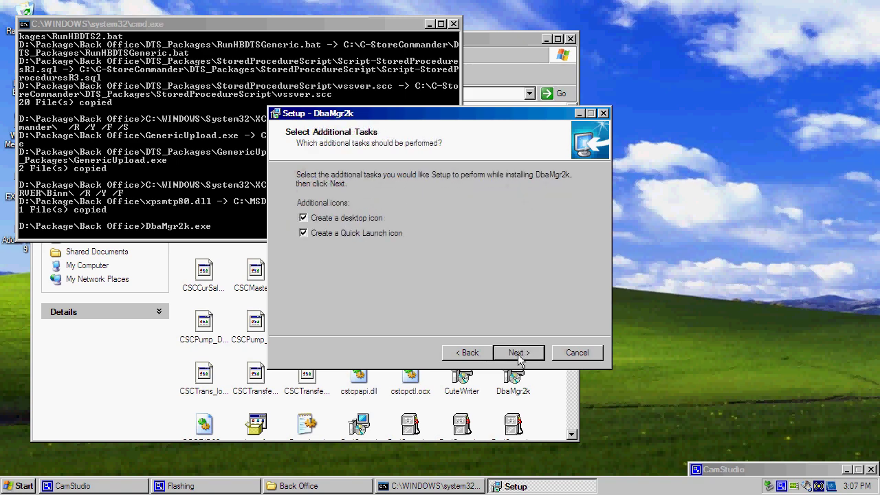
{"action": "left_click", "coordinate": [517, 354]}
{"action": "left_click", "coordinate": [520, 356]}
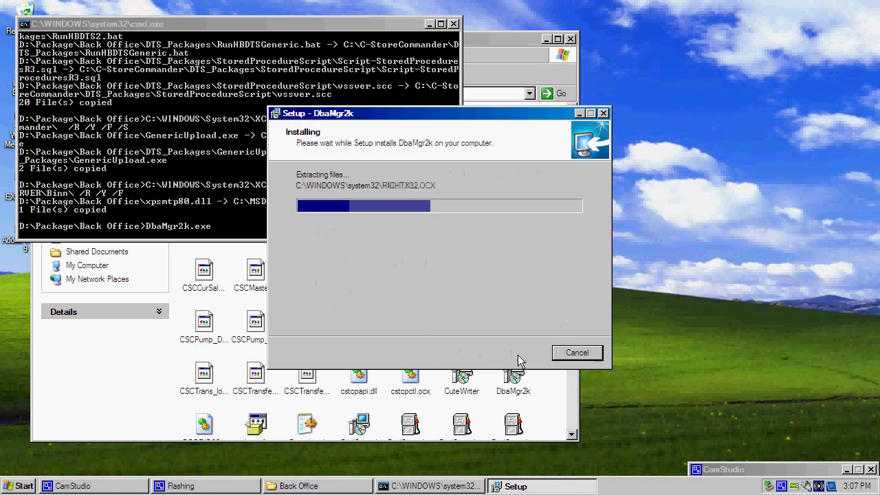
{"action": "left_click", "coordinate": [519, 354]}
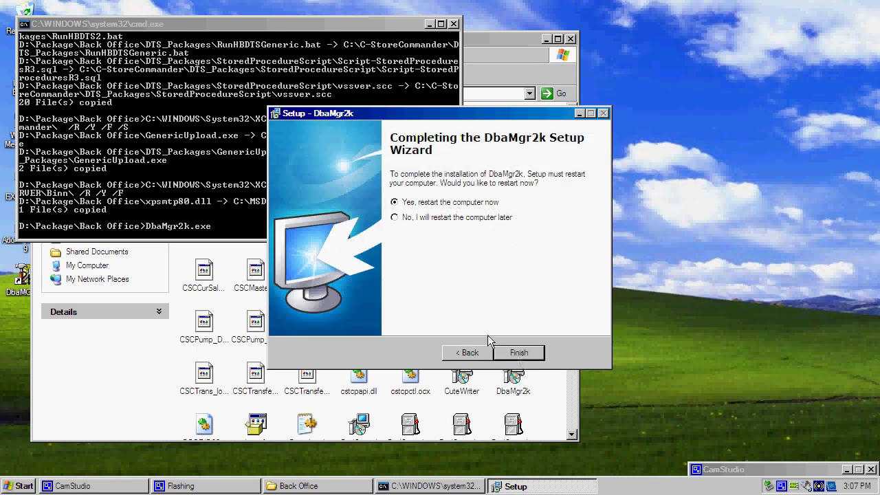
{"action": "left_click", "coordinate": [508, 351]}
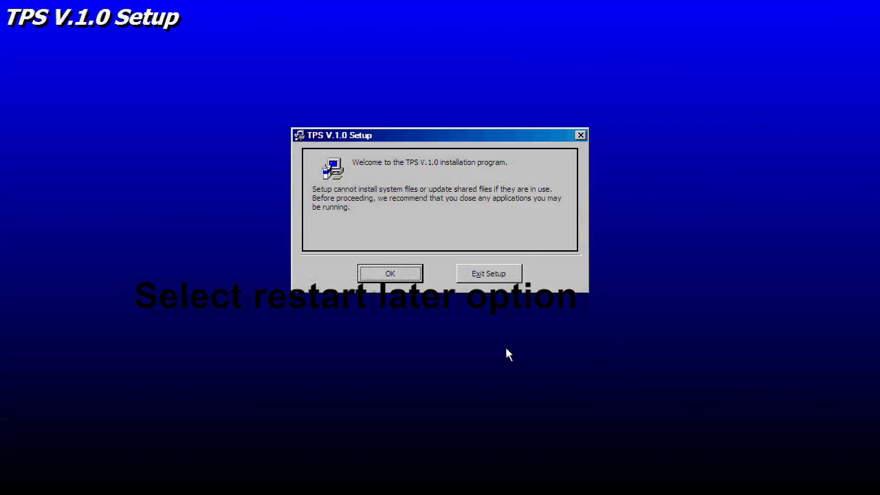
- Install TPS V1.0 into C:\C-StoreCommander\TPS\ with the default program group
{"action": "left_click", "coordinate": [409, 277]}
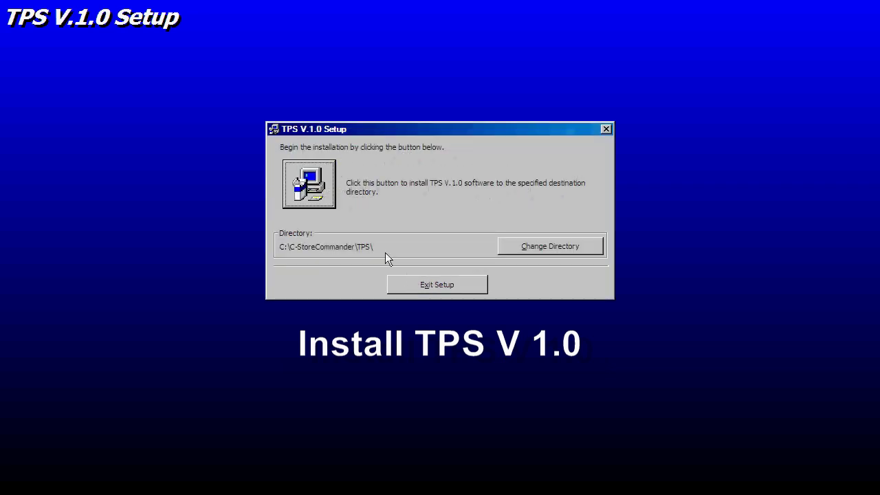
{"action": "left_click", "coordinate": [302, 185]}
{"action": "left_click", "coordinate": [153, 298]}
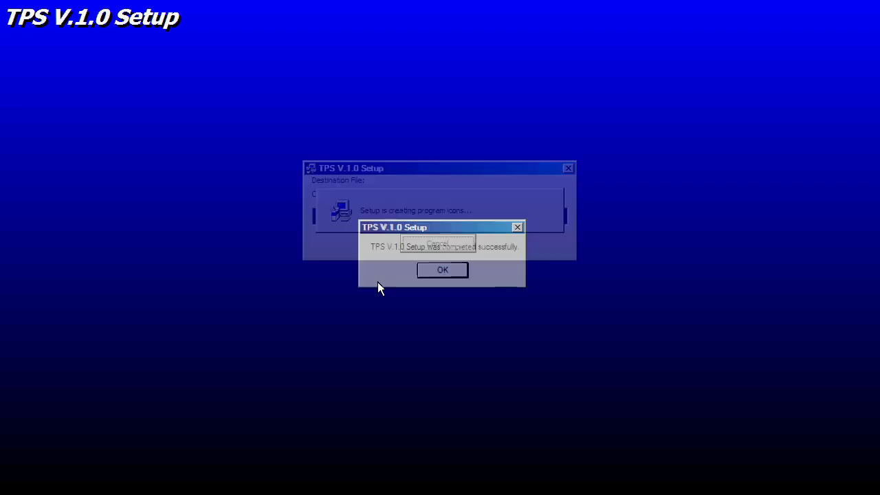
{"action": "left_click", "coordinate": [429, 268]}
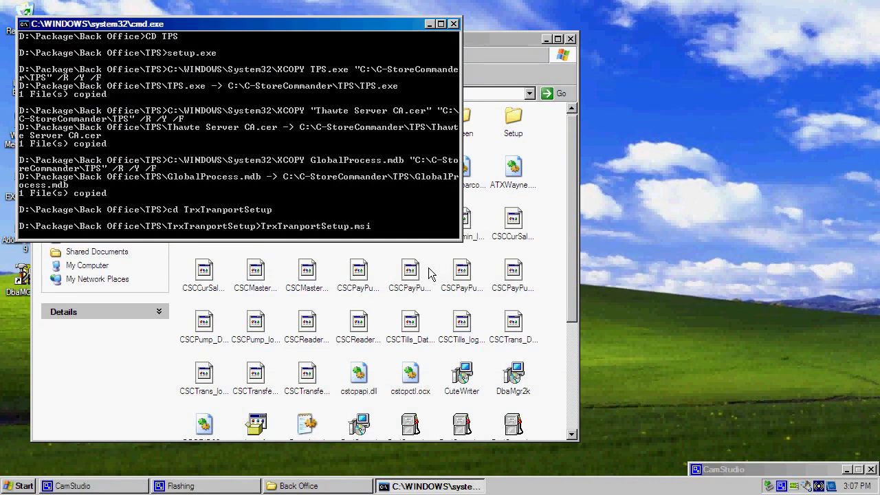
- Install TrxTranportSetup into the C-StoreCommander\TPS folder and dismiss the batch script's pause prompt
{"action": "left_click", "coordinate": [550, 359]}
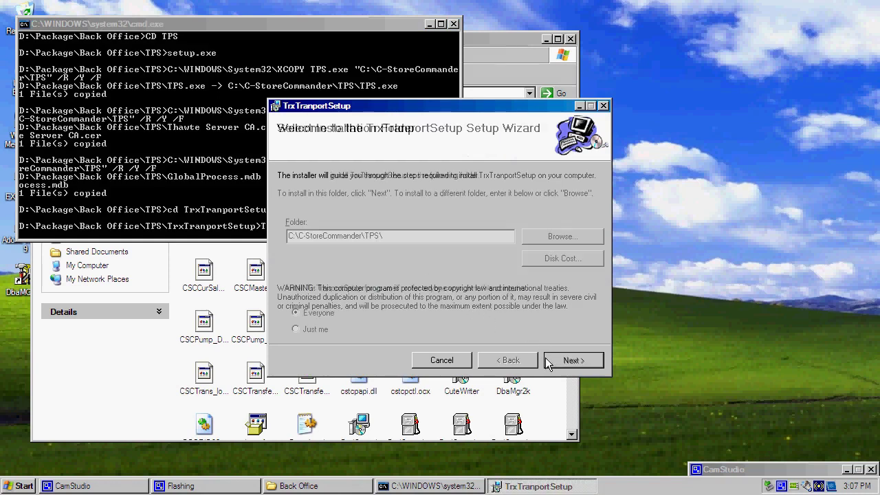
{"action": "left_click", "coordinate": [550, 358]}
{"action": "left_click", "coordinate": [550, 359]}
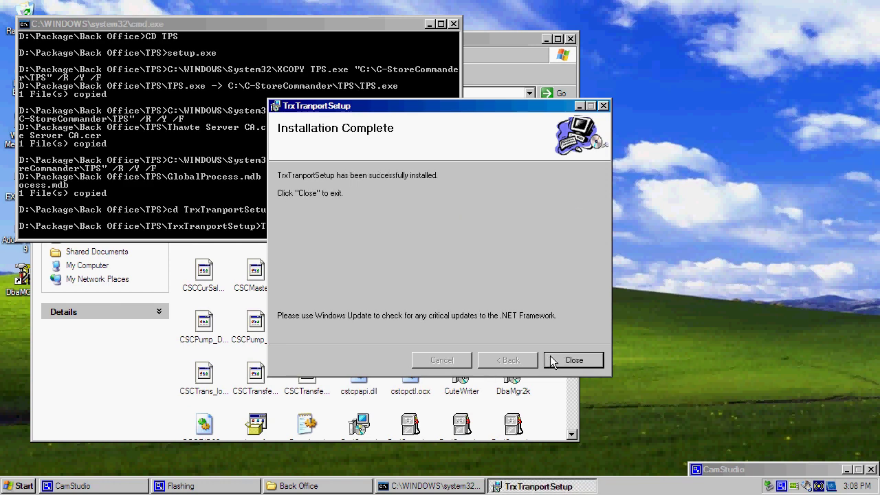
{"action": "left_click", "coordinate": [553, 360]}
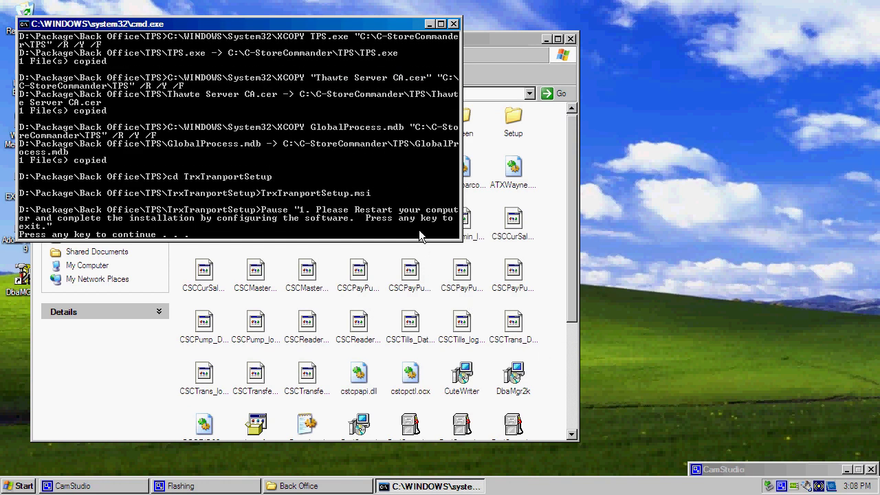
{"action": "key", "text": "Return"}
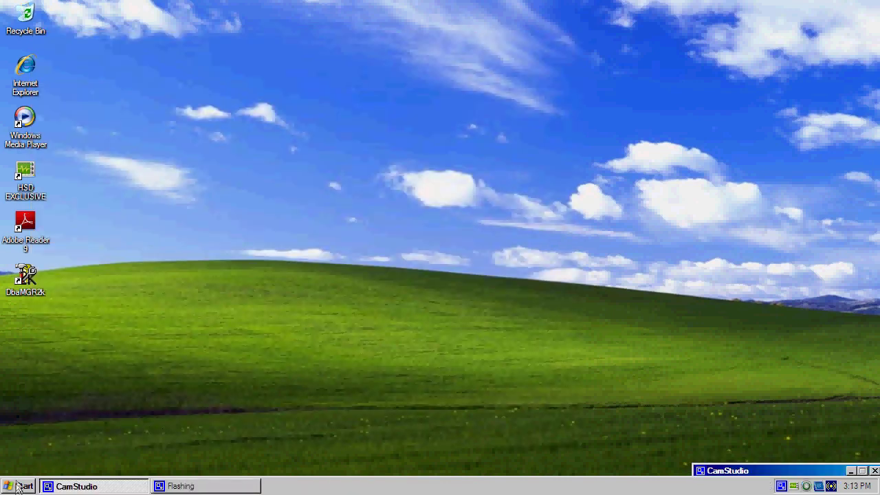
- Launch SQL Server Management Studio Express from the Microsoft SQL Server 2005 Start menu folder
{"action": "left_click", "coordinate": [20, 486]}
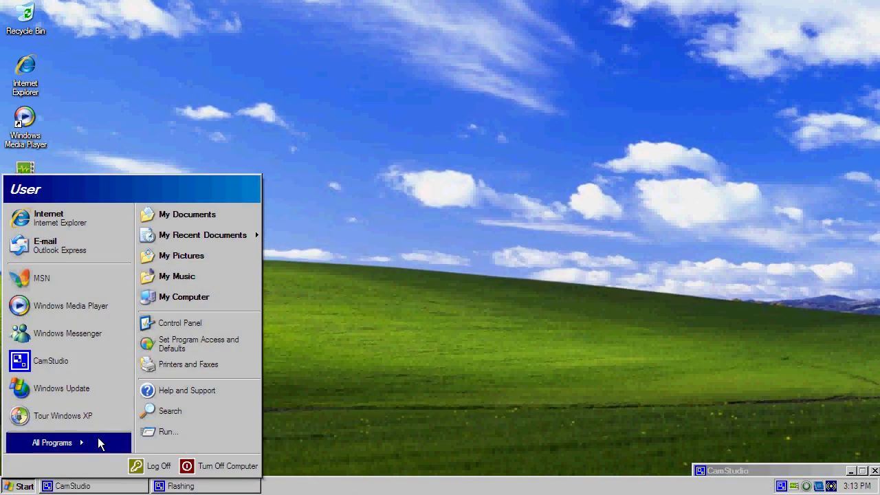
{"action": "left_click", "coordinate": [97, 443]}
{"action": "mouse_move", "coordinate": [121, 438]}
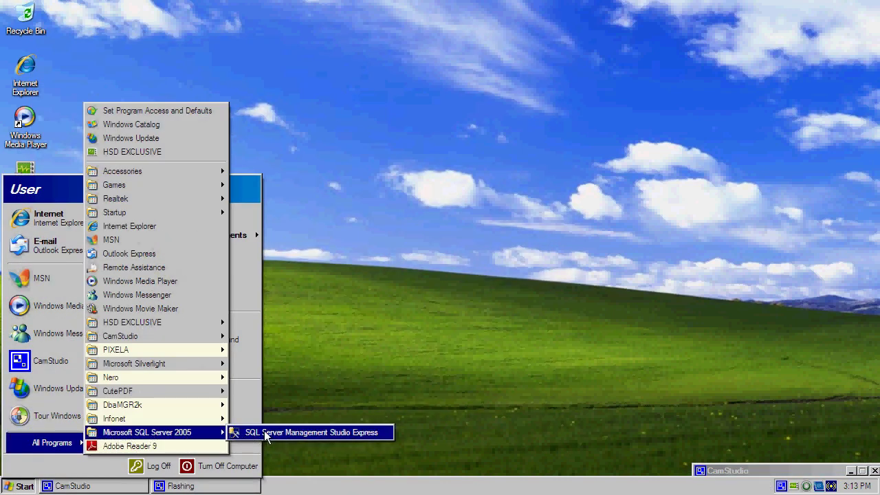
{"action": "left_click", "coordinate": [264, 433]}
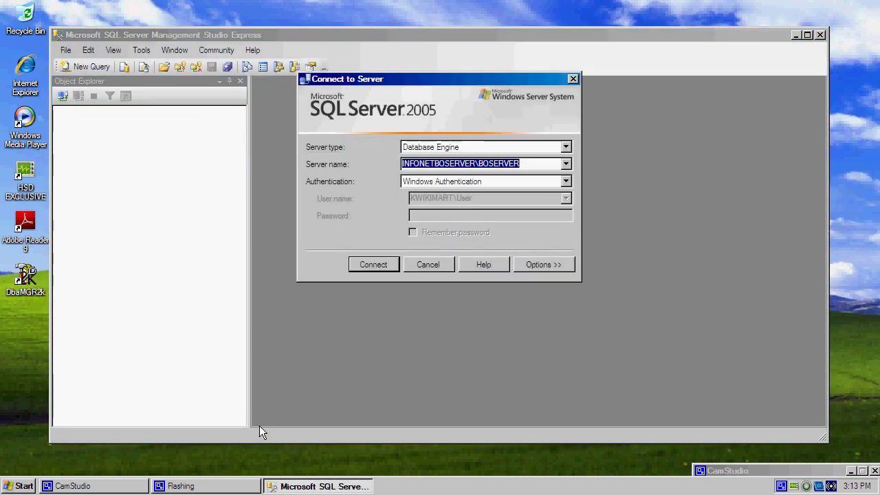
{"action": "left_click", "coordinate": [566, 165]}
- Connect to the KWIKIMART\BOSERVER database engine instance
{"action": "left_click", "coordinate": [462, 184]}
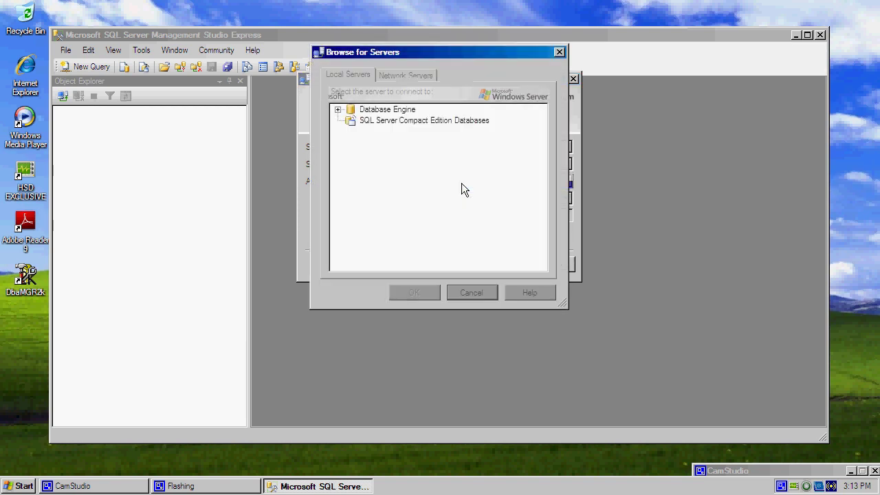
{"action": "left_click", "coordinate": [337, 110]}
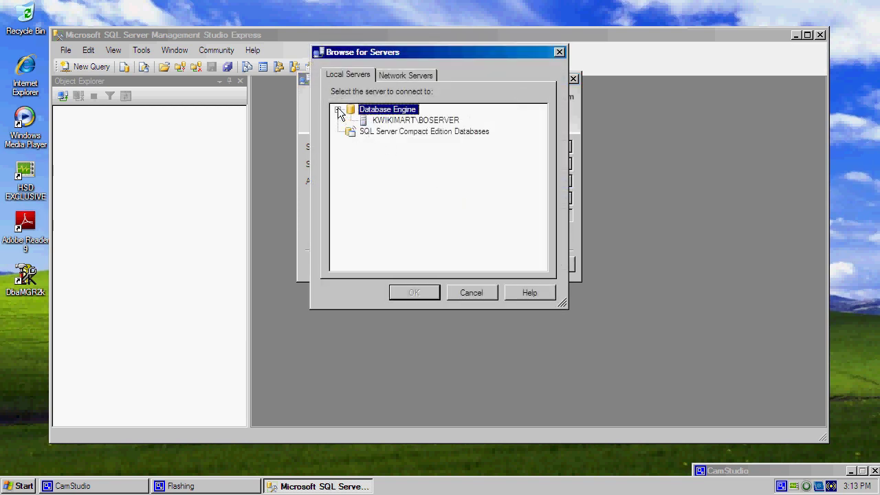
{"action": "left_click", "coordinate": [385, 120]}
{"action": "left_click", "coordinate": [413, 293]}
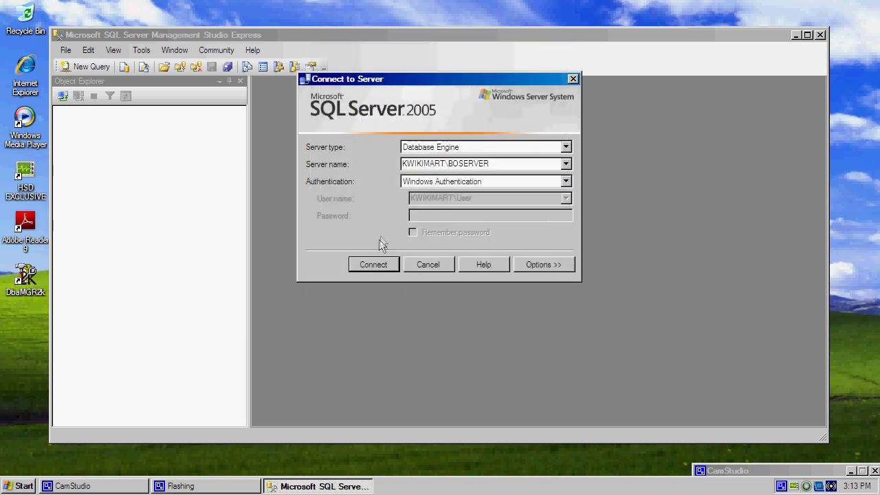
{"action": "left_click", "coordinate": [372, 264]}
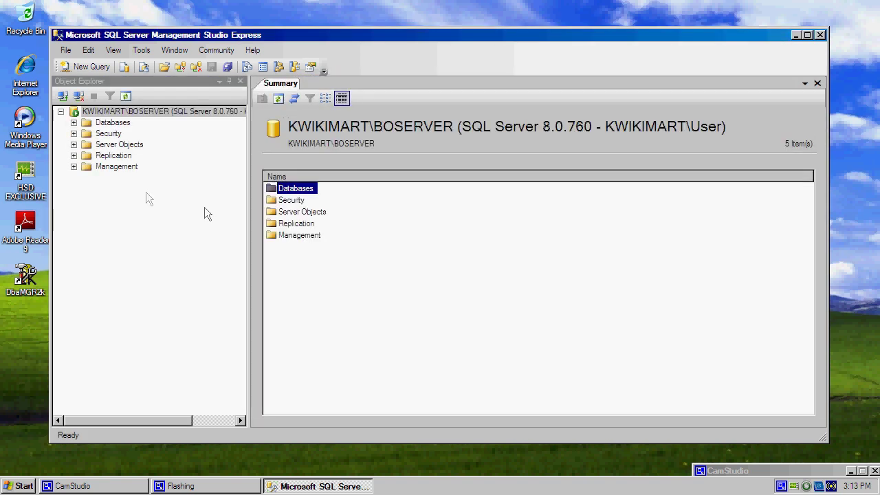
- Start attaching databases from the Databases folder and browse for a data file
{"action": "left_click", "coordinate": [73, 122]}
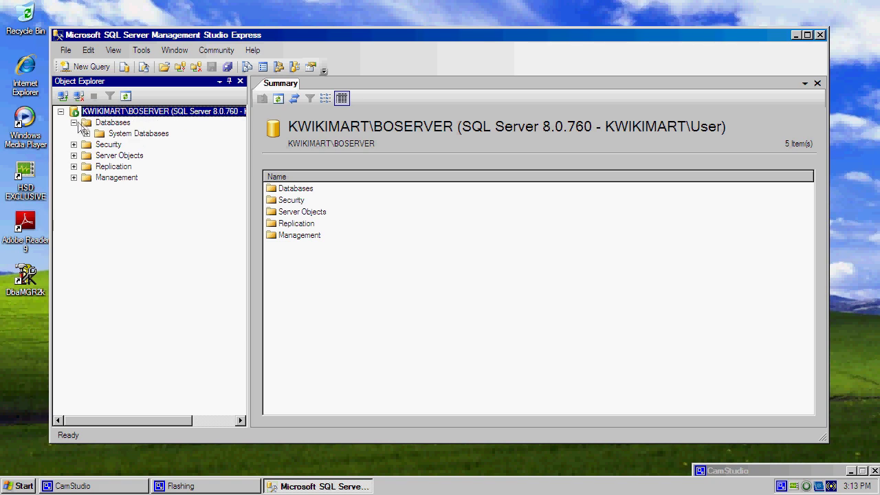
{"action": "right_click", "coordinate": [96, 125]}
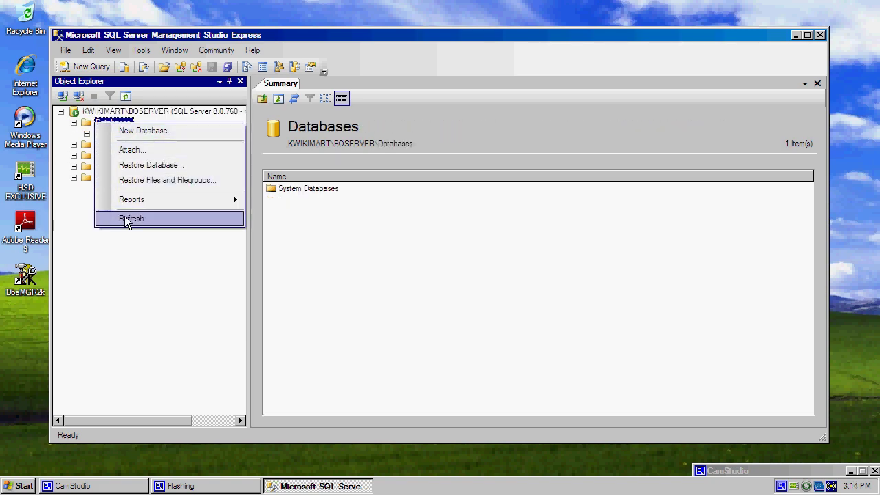
{"action": "left_click", "coordinate": [127, 151]}
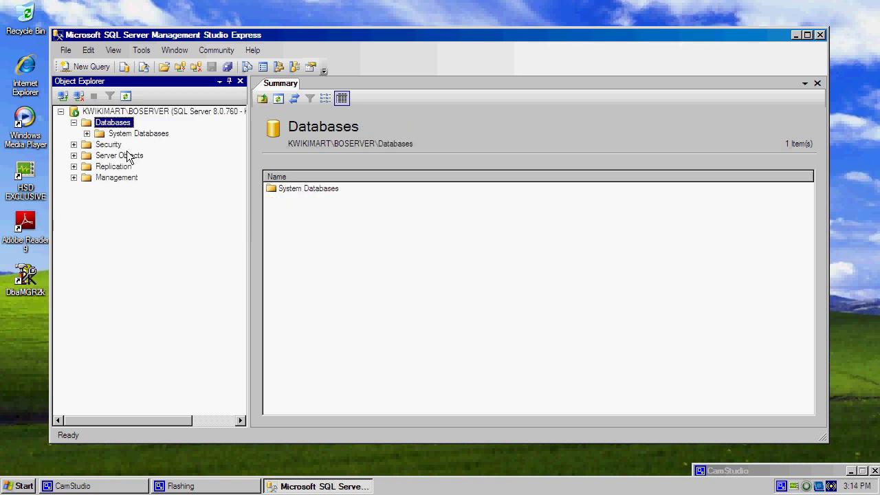
{"action": "left_click", "coordinate": [544, 228]}
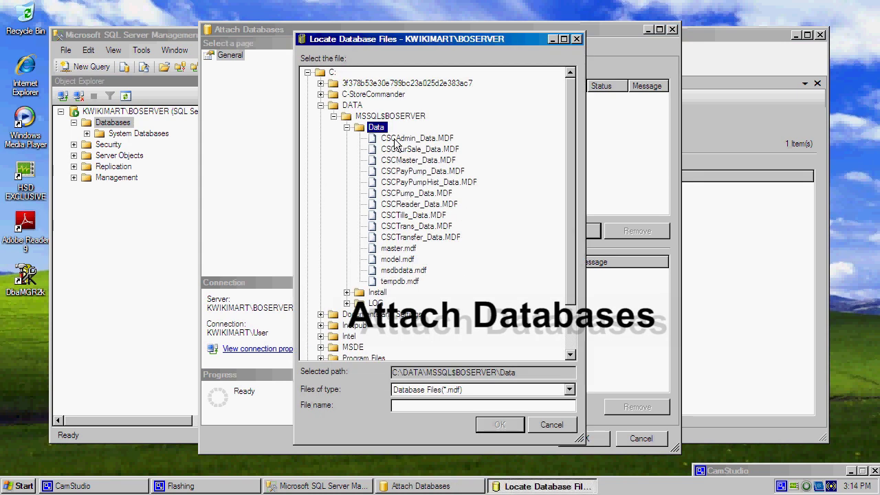
- Add the CSCAdmin, CSCCurSale, CSCMaster, CSCPayPump and CSCPayPumpHist data files to the attach list
{"action": "left_click", "coordinate": [397, 142]}
{"action": "left_click", "coordinate": [500, 425]}
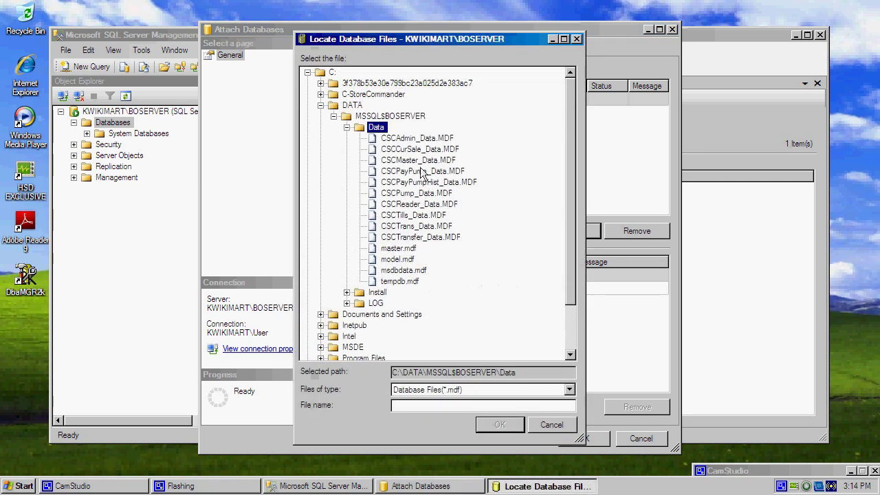
{"action": "left_click", "coordinate": [420, 149]}
{"action": "left_click", "coordinate": [494, 428]}
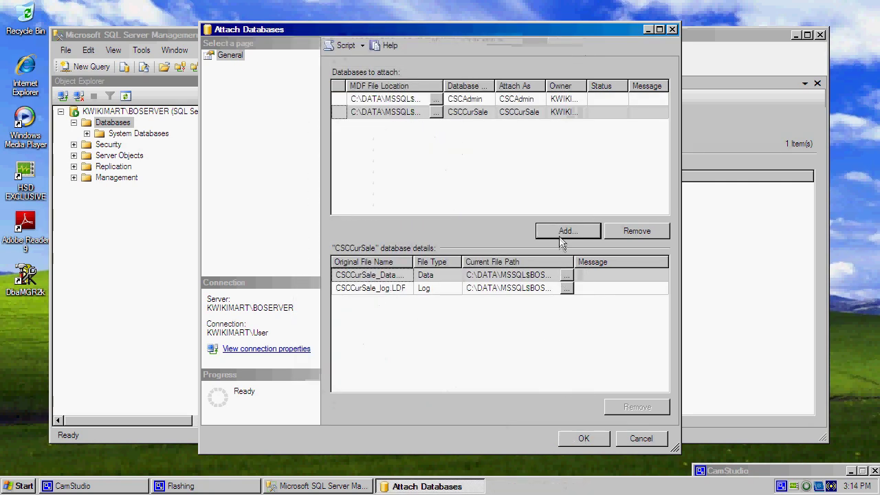
{"action": "left_click", "coordinate": [560, 233]}
{"action": "left_click", "coordinate": [416, 160]}
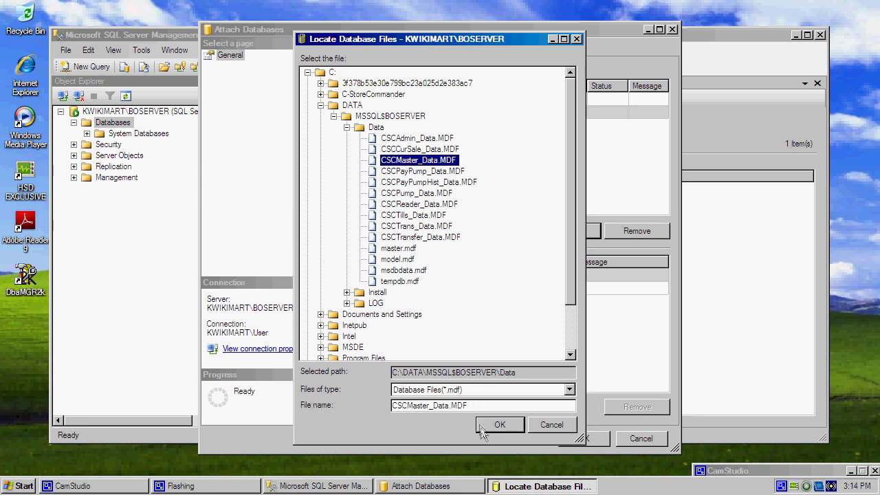
{"action": "left_click", "coordinate": [500, 425]}
{"action": "left_click", "coordinate": [547, 235]}
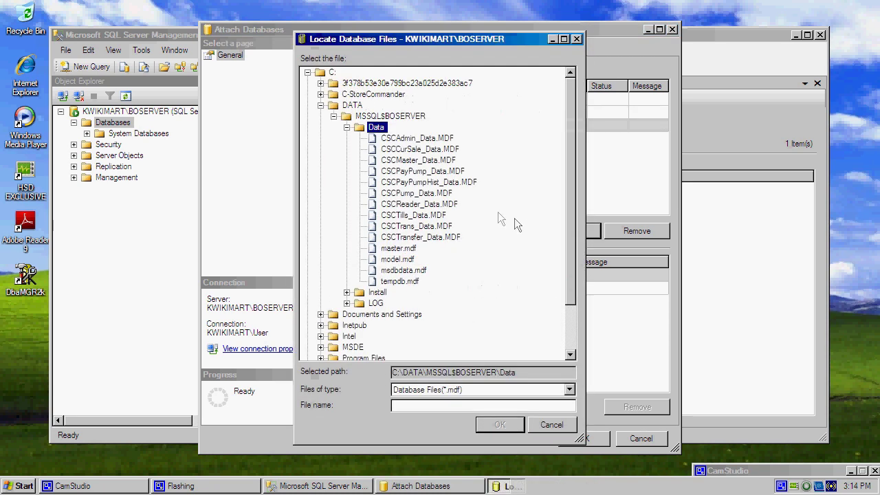
{"action": "left_click", "coordinate": [422, 172]}
{"action": "left_click", "coordinate": [500, 425]}
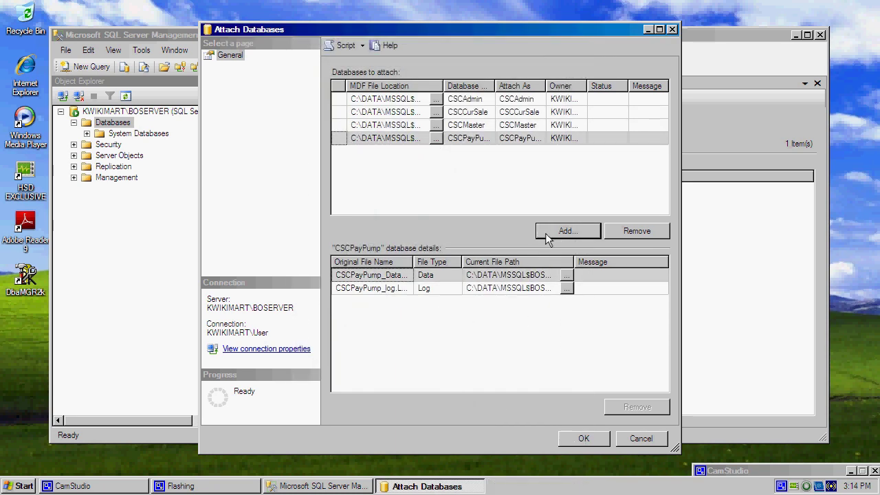
{"action": "left_click", "coordinate": [561, 232]}
{"action": "left_click", "coordinate": [409, 172]}
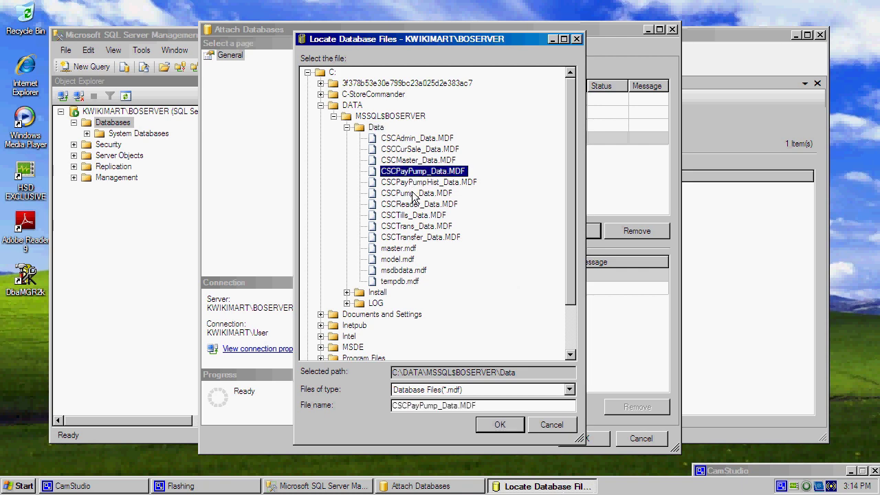
{"action": "key", "text": "Down"}
{"action": "left_click", "coordinate": [482, 423]}
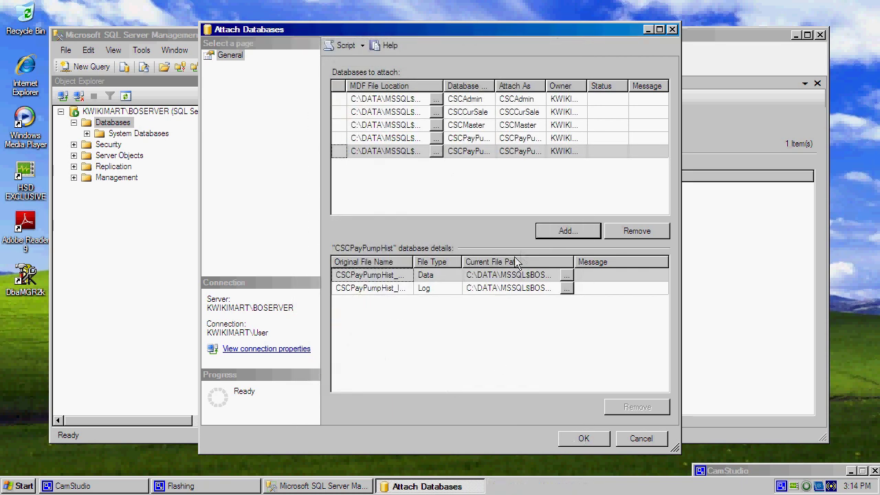
- Add CSCPump, CSCReader, CSCTills, CSCTrans and CSCTransfer data files, then attach all listed databases
{"action": "left_click", "coordinate": [560, 233]}
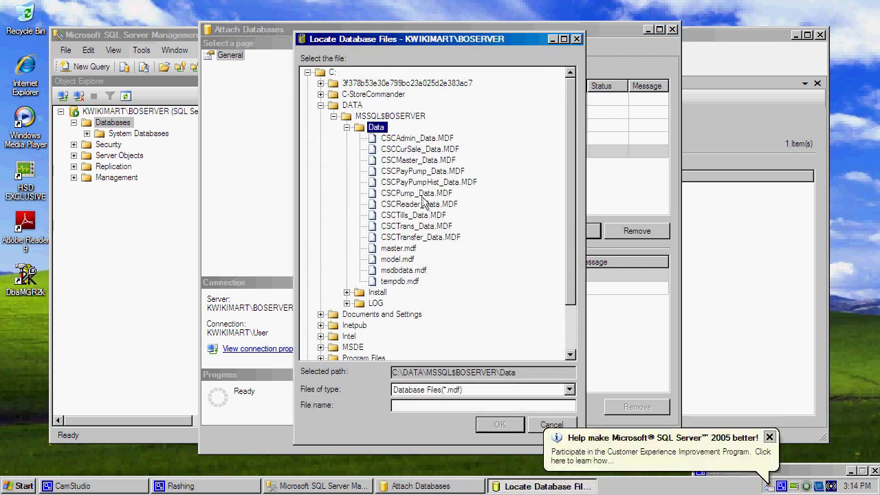
{"action": "left_click", "coordinate": [421, 195]}
{"action": "left_click", "coordinate": [489, 426]}
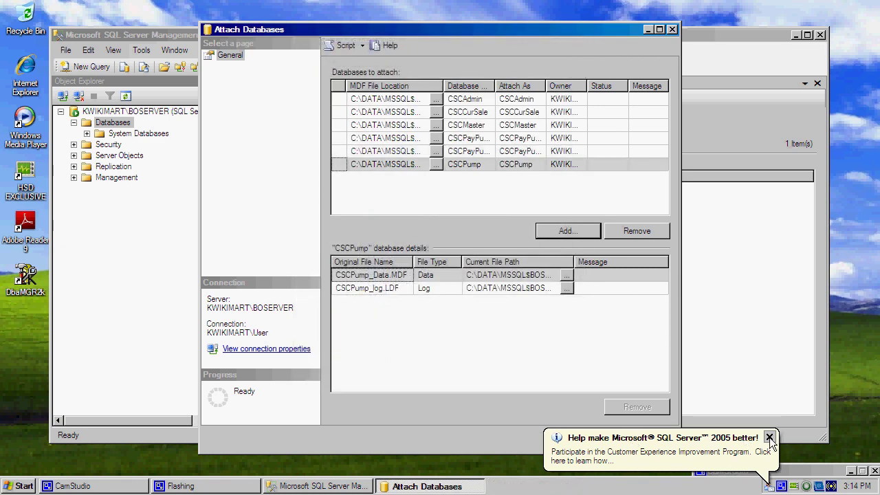
{"action": "left_click", "coordinate": [565, 232]}
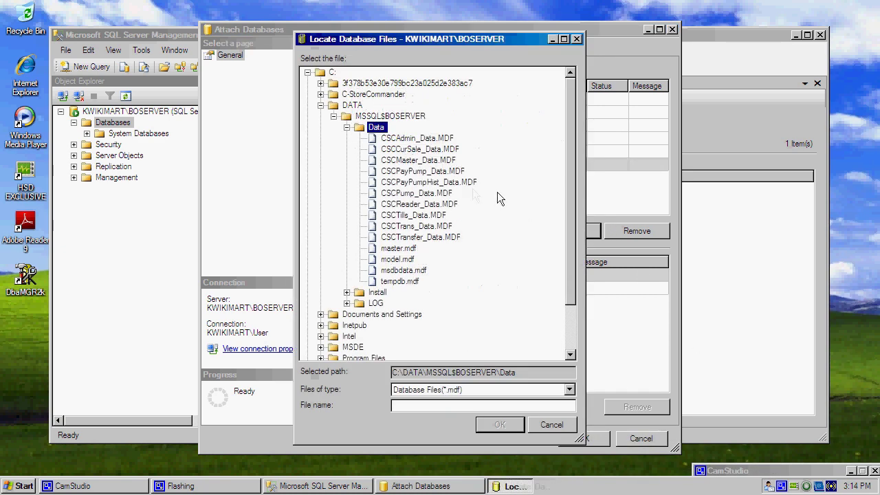
{"action": "left_click", "coordinate": [417, 205]}
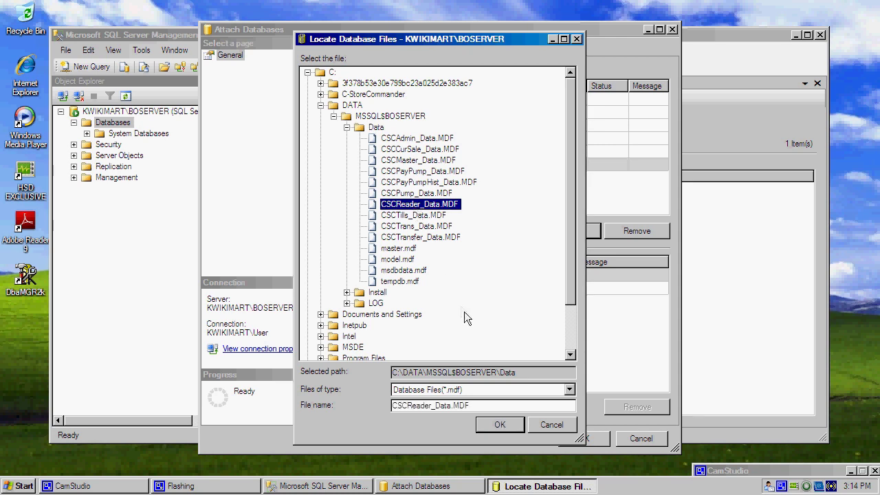
{"action": "left_click", "coordinate": [495, 425]}
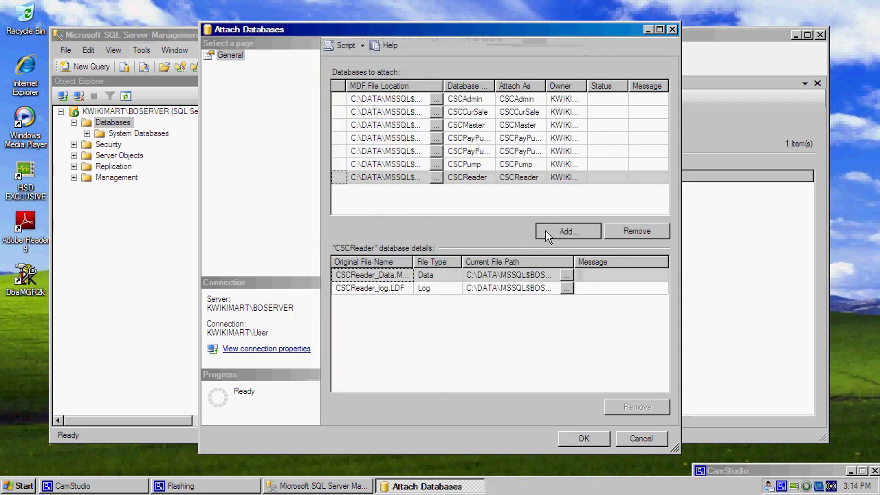
{"action": "left_click", "coordinate": [546, 234]}
{"action": "left_click", "coordinate": [416, 216]}
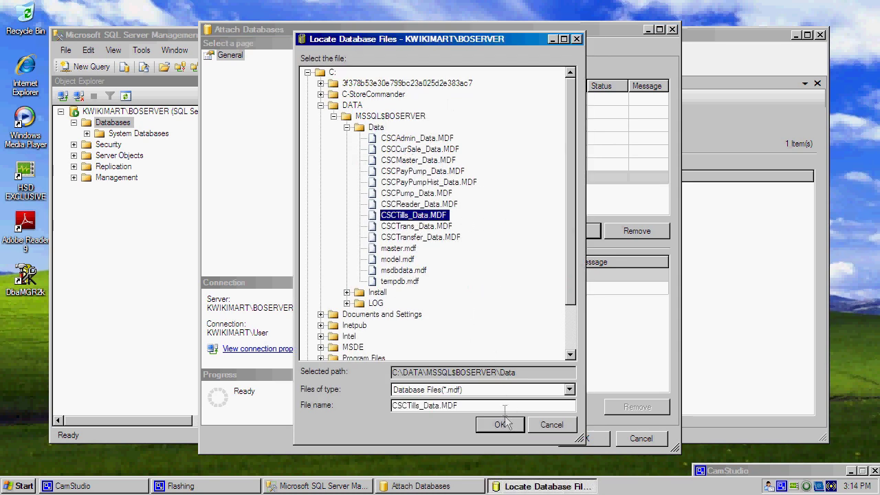
{"action": "left_click", "coordinate": [502, 420]}
{"action": "left_click", "coordinate": [544, 237]}
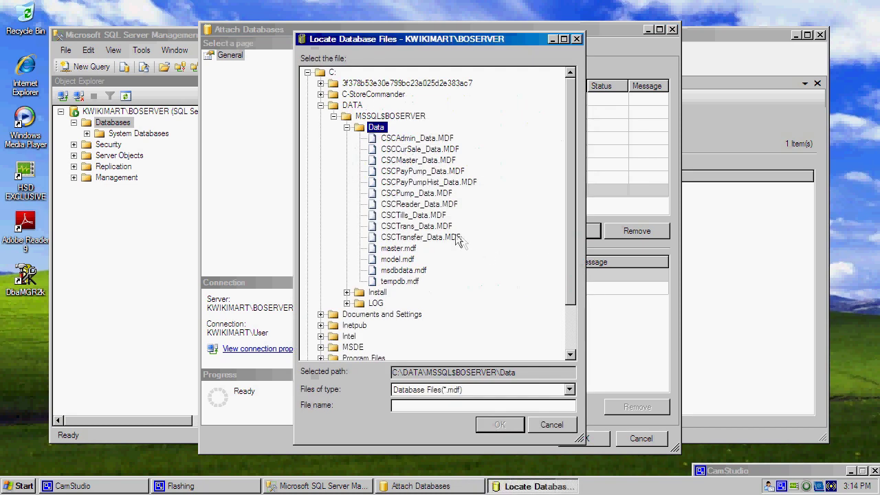
{"action": "left_click", "coordinate": [416, 227]}
{"action": "left_click", "coordinate": [499, 425]}
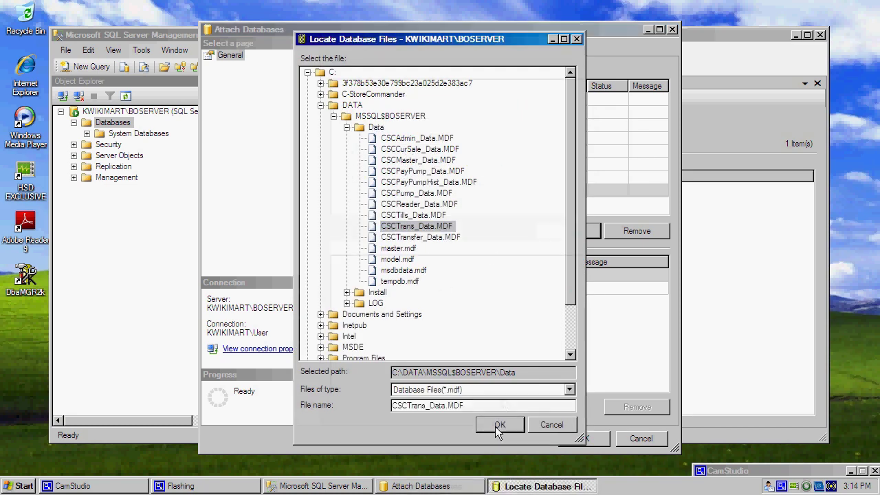
{"action": "left_click", "coordinate": [564, 229]}
{"action": "left_click", "coordinate": [413, 238]}
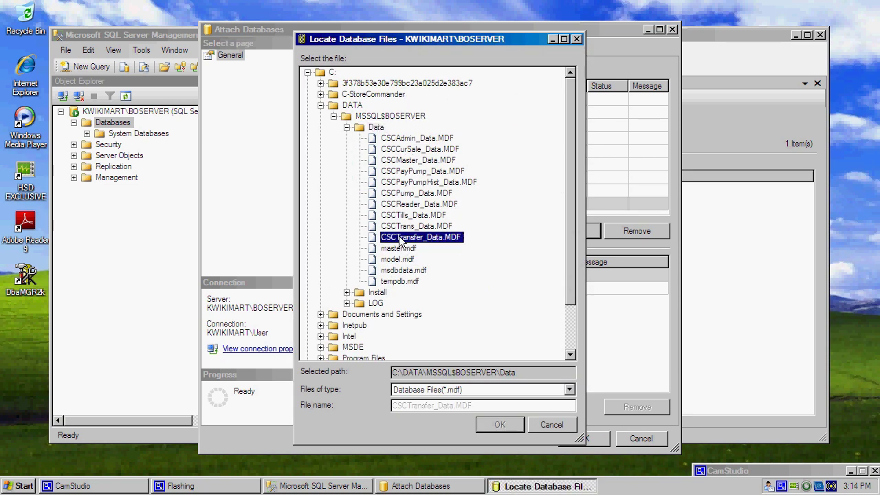
{"action": "left_click", "coordinate": [500, 425]}
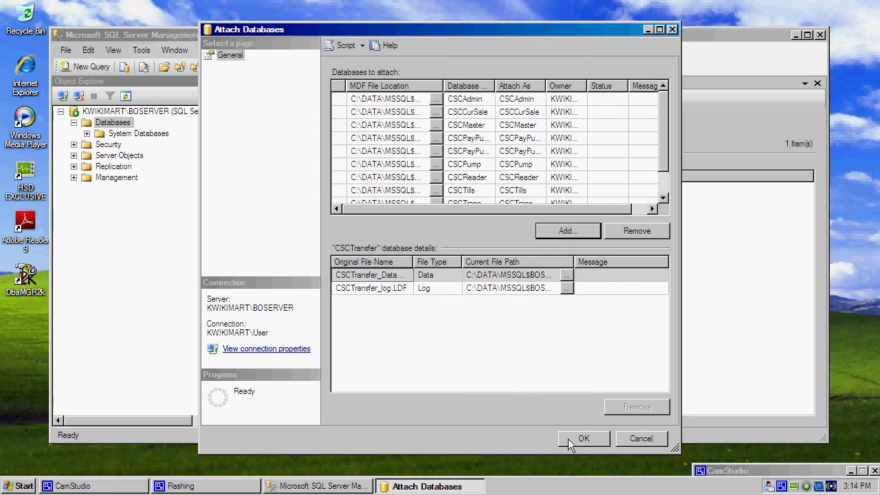
{"action": "left_click", "coordinate": [568, 439]}
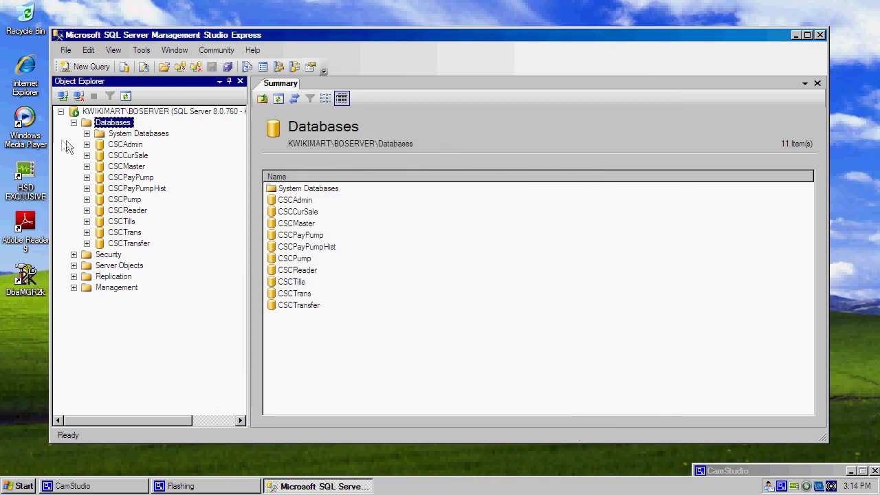
- Create a new login for the machine's 'guest' Windows account and view its Server Roles page
{"action": "left_click", "coordinate": [74, 255]}
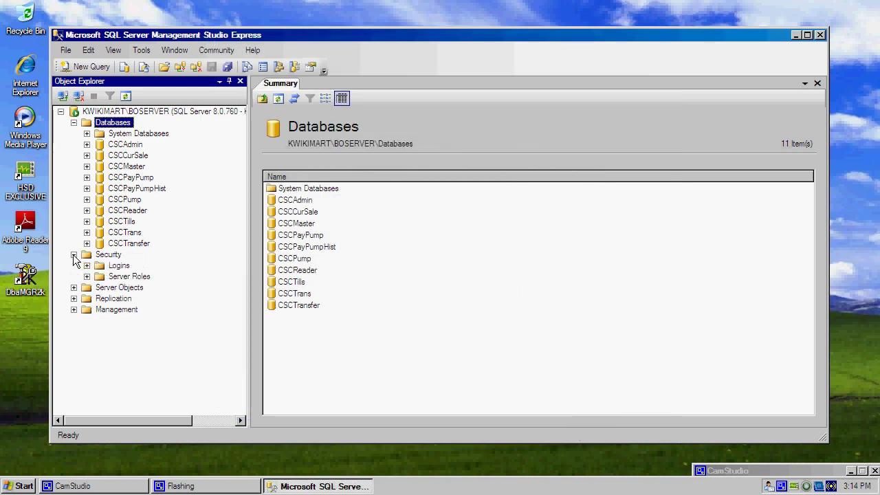
{"action": "left_click", "coordinate": [86, 266]}
{"action": "right_click", "coordinate": [116, 266]}
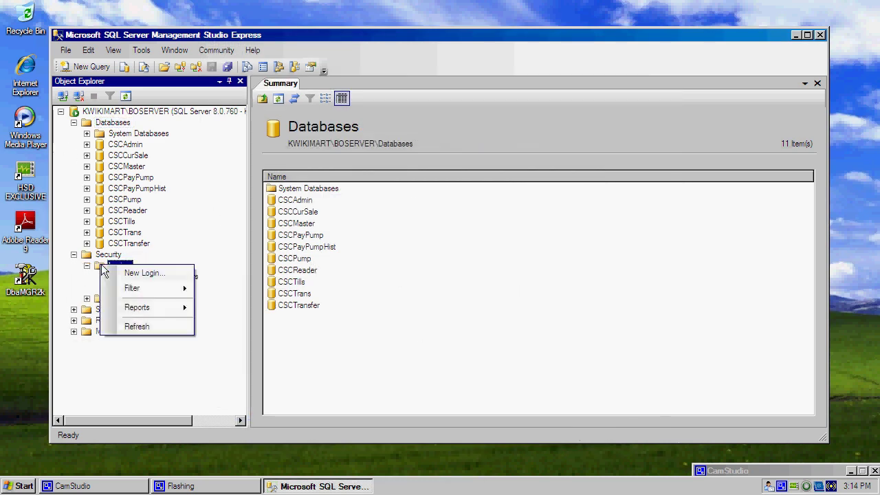
{"action": "left_click", "coordinate": [127, 273]}
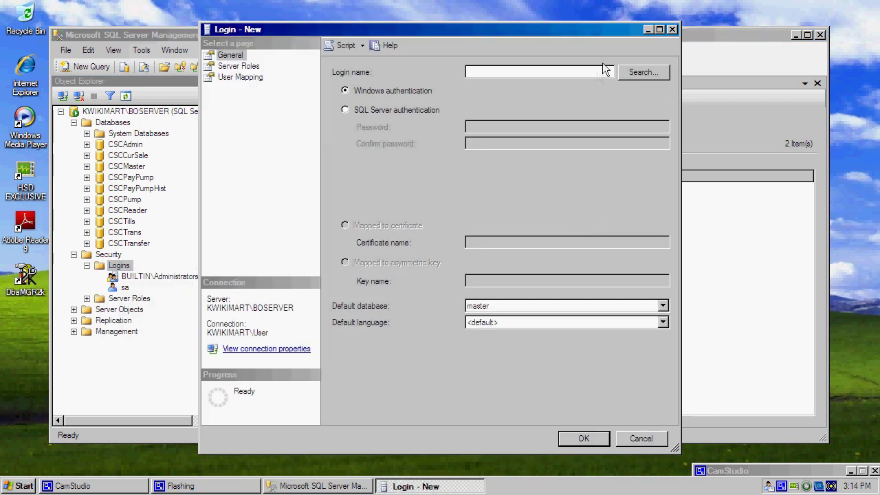
{"action": "left_click", "coordinate": [640, 73]}
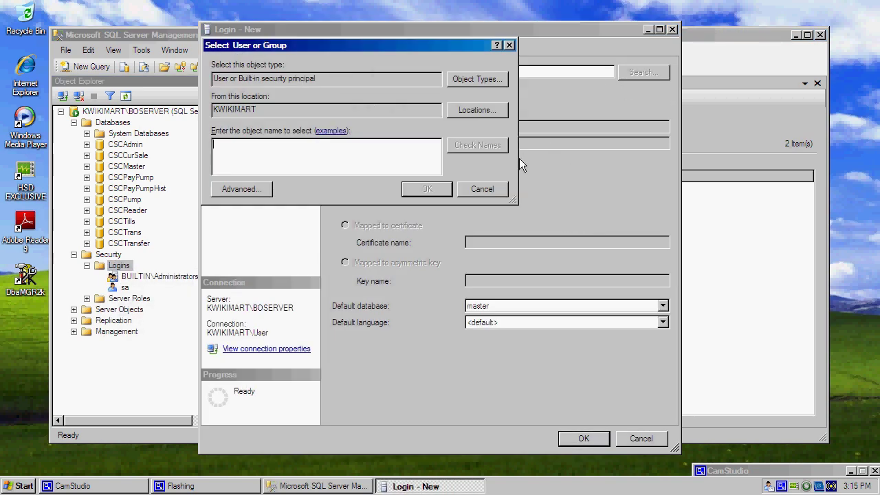
{"action": "type", "text": "guest"}
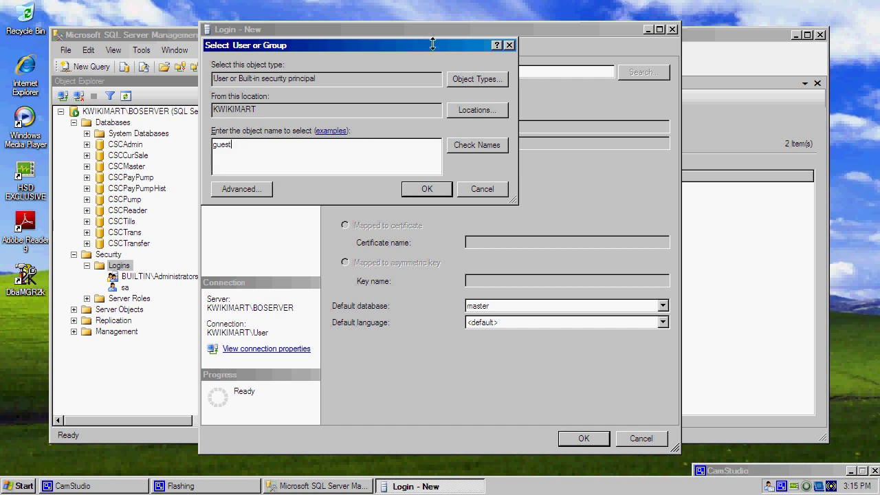
{"action": "left_click", "coordinate": [460, 145]}
{"action": "left_click", "coordinate": [427, 189]}
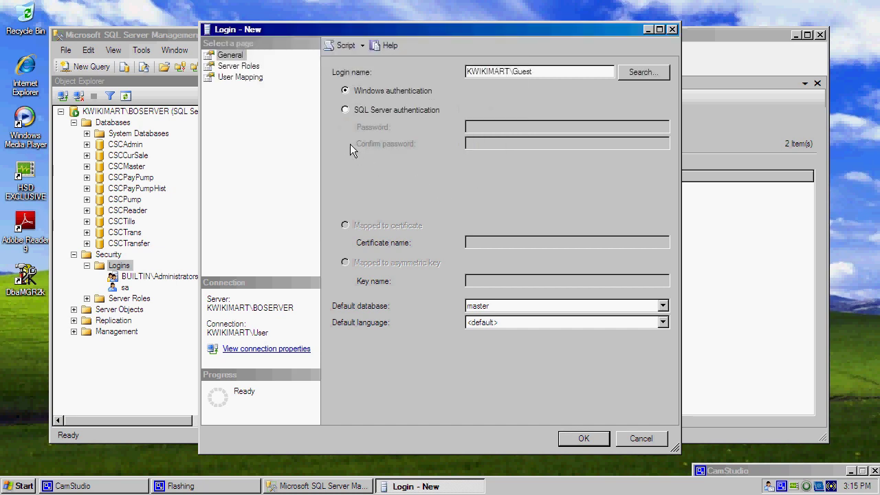
{"action": "left_click", "coordinate": [239, 66]}
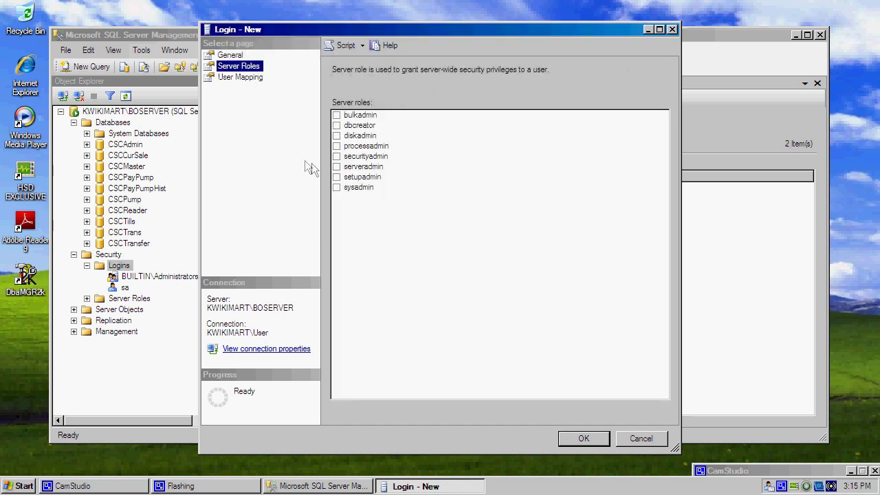
- Map the login as db_owner to CSCAdmin, CSCCurSale, CSCMaster, CSCPayPump and CSCPayPumpHist
{"action": "left_click", "coordinate": [339, 189]}
{"action": "left_click", "coordinate": [239, 77]}
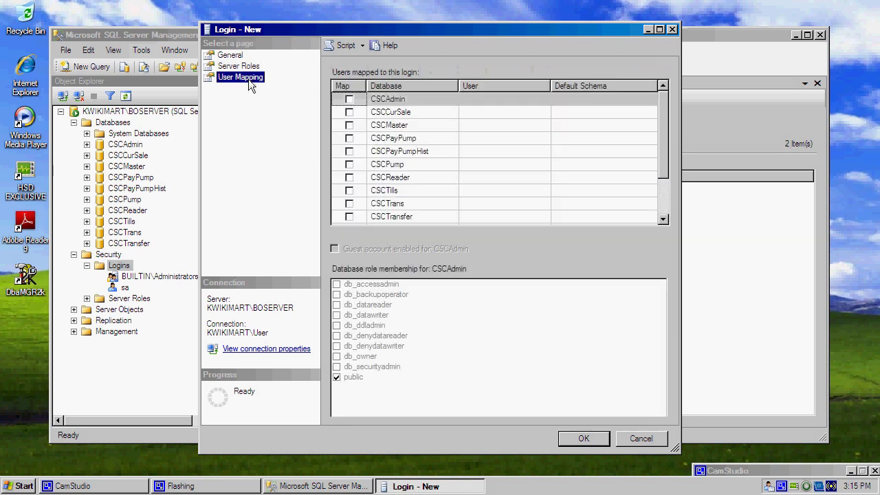
{"action": "left_click", "coordinate": [349, 99]}
{"action": "left_click", "coordinate": [337, 356]}
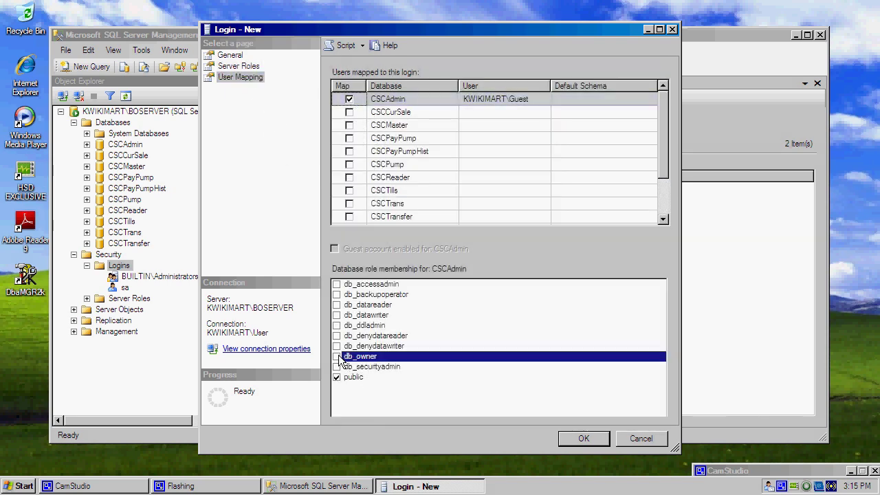
{"action": "left_click", "coordinate": [350, 112]}
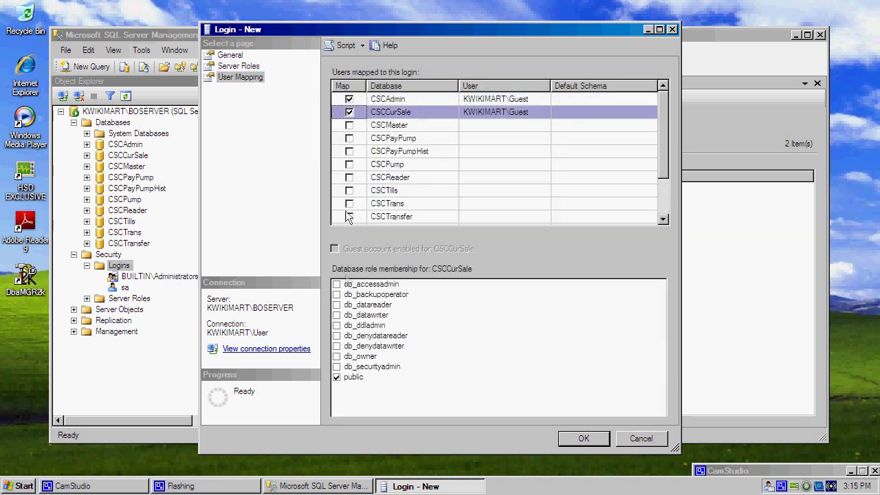
{"action": "left_click", "coordinate": [337, 356]}
{"action": "left_click", "coordinate": [350, 125]}
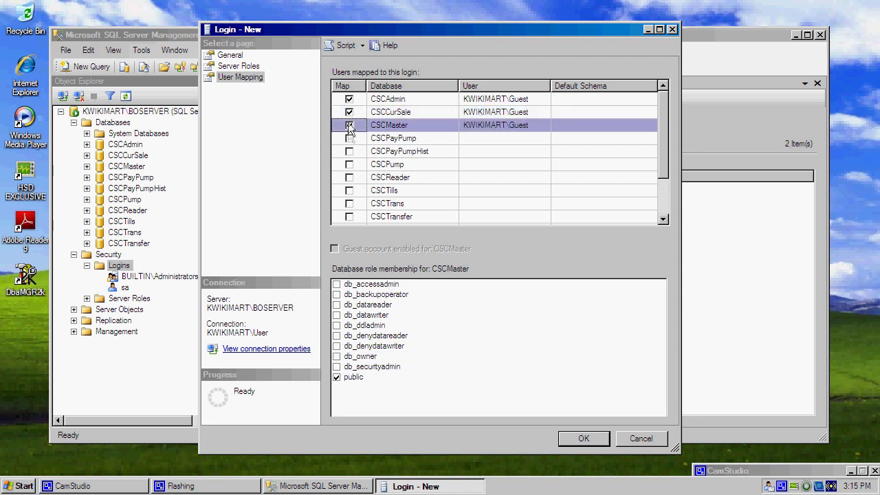
{"action": "left_click", "coordinate": [337, 356]}
{"action": "left_click", "coordinate": [349, 138]}
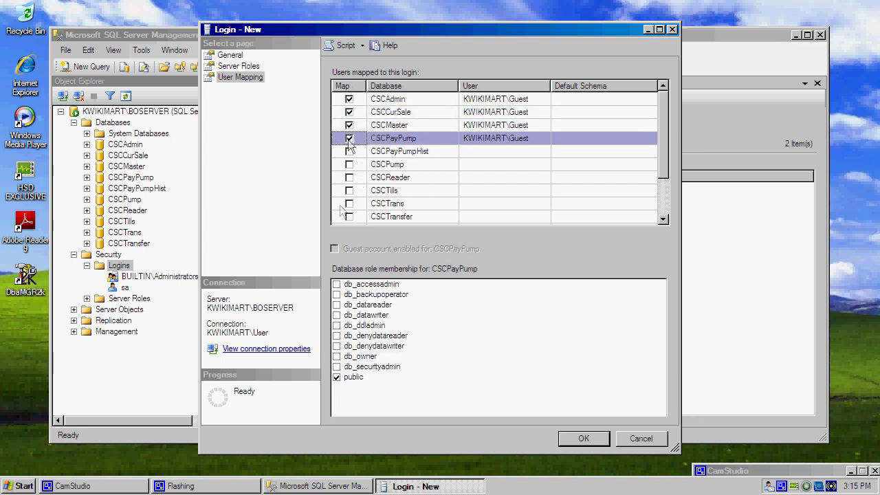
{"action": "left_click", "coordinate": [337, 356]}
{"action": "left_click", "coordinate": [349, 151]}
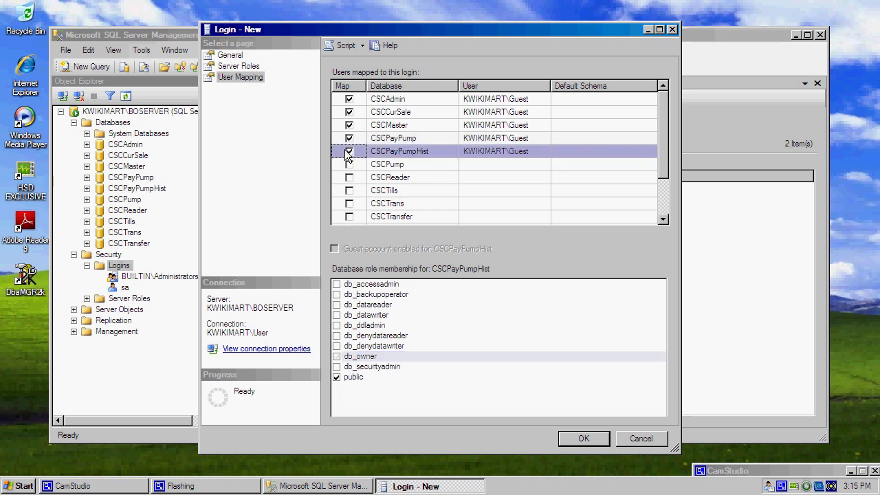
{"action": "left_click", "coordinate": [337, 357]}
- Map CSCPump, CSCReader, CSCTills, CSCTrans and CSCTransfer with db_owner, then create the Guest login
{"action": "left_click", "coordinate": [349, 164]}
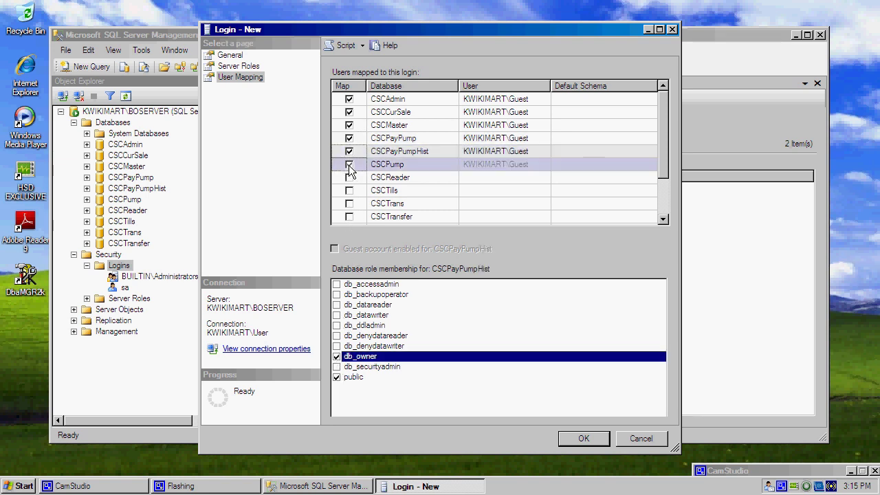
{"action": "left_click", "coordinate": [337, 356]}
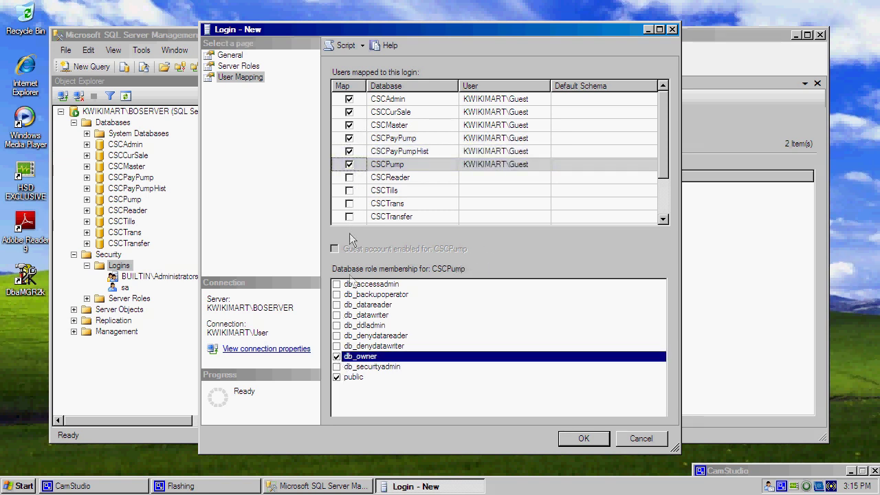
{"action": "left_click", "coordinate": [350, 177]}
{"action": "left_click", "coordinate": [337, 356]}
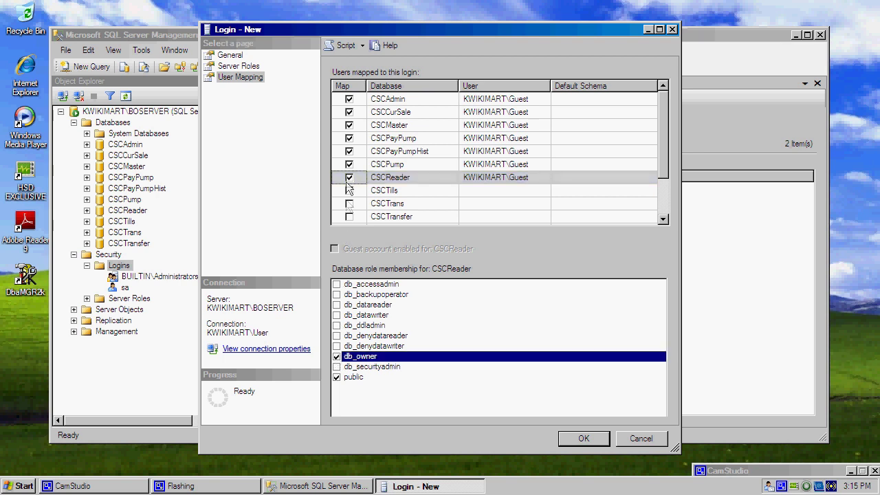
{"action": "left_click", "coordinate": [349, 191]}
{"action": "left_click", "coordinate": [336, 356]}
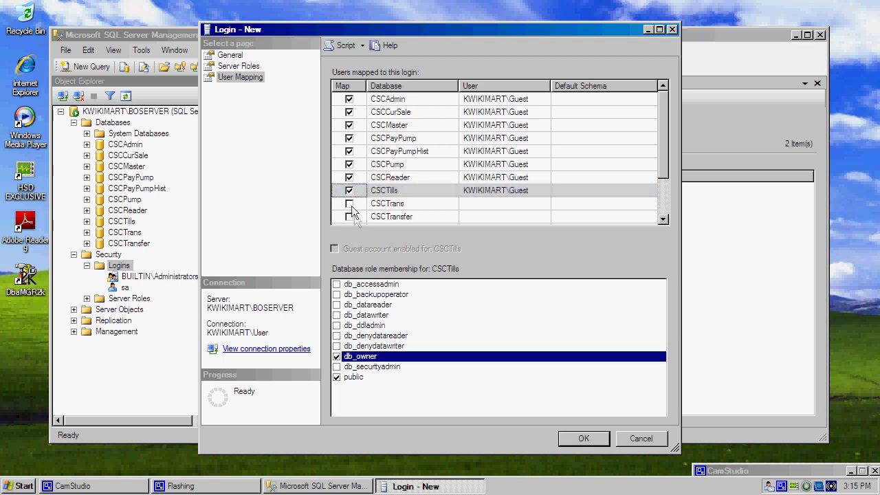
{"action": "left_click", "coordinate": [349, 203]}
{"action": "left_click", "coordinate": [337, 356]}
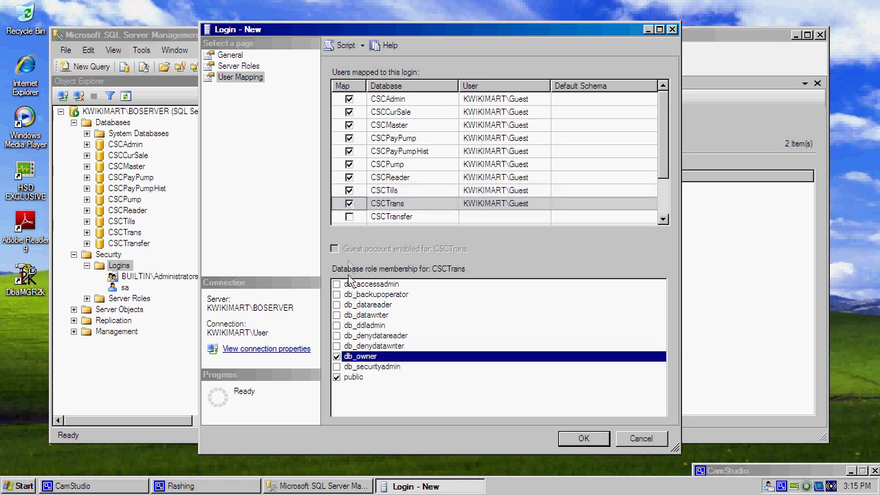
{"action": "left_click", "coordinate": [349, 217]}
{"action": "left_click", "coordinate": [337, 356]}
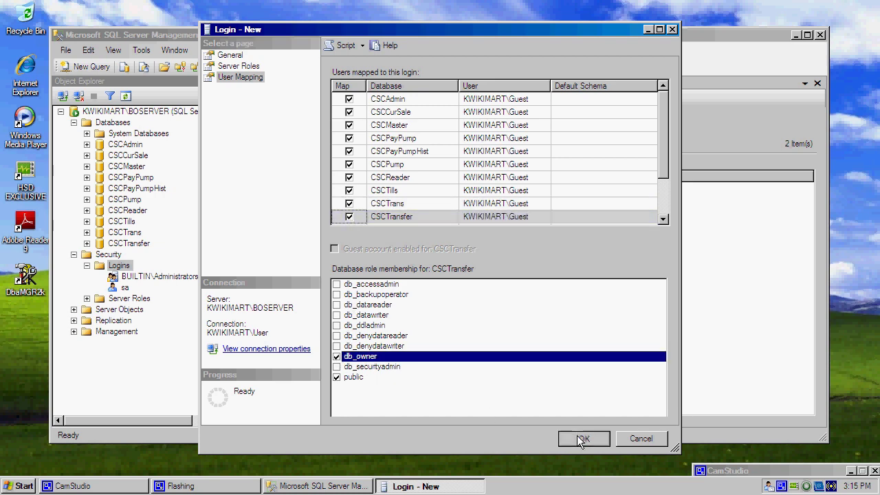
{"action": "left_click", "coordinate": [581, 438]}
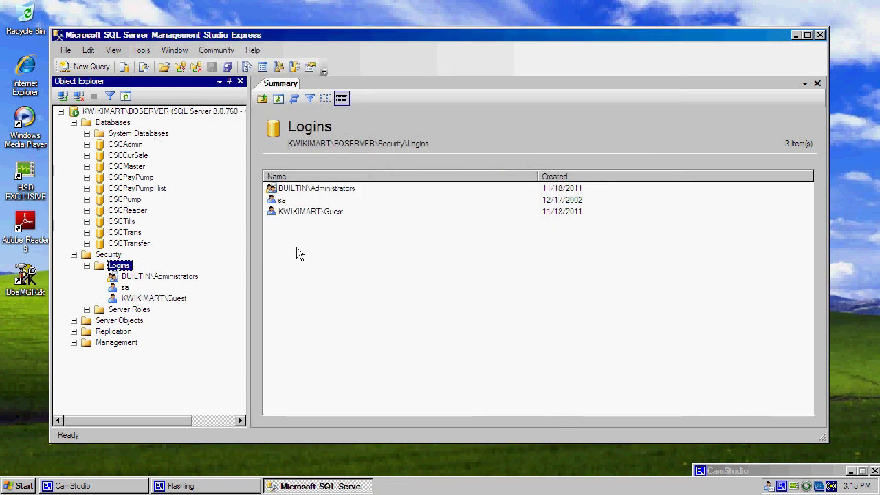
- Switch the server's authentication to SQL Server and Windows mixed mode
{"action": "right_click", "coordinate": [144, 114]}
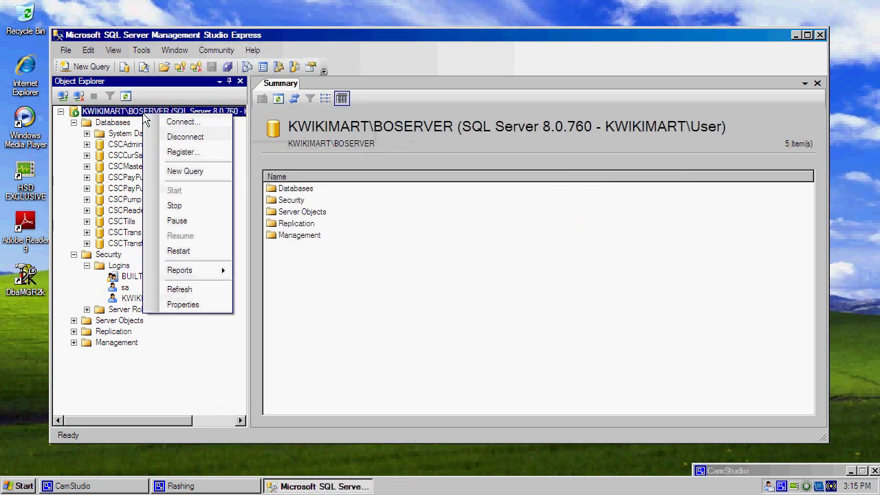
{"action": "left_click", "coordinate": [184, 303]}
{"action": "left_click", "coordinate": [231, 88]}
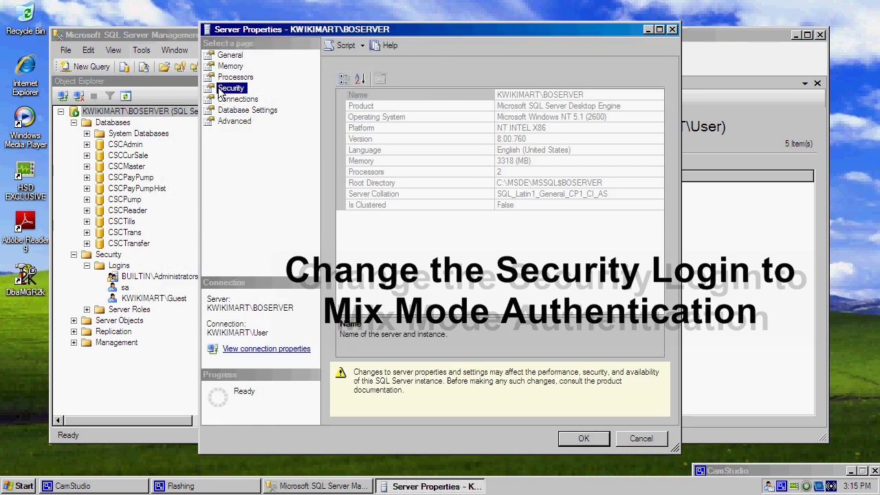
{"action": "left_click", "coordinate": [342, 113]}
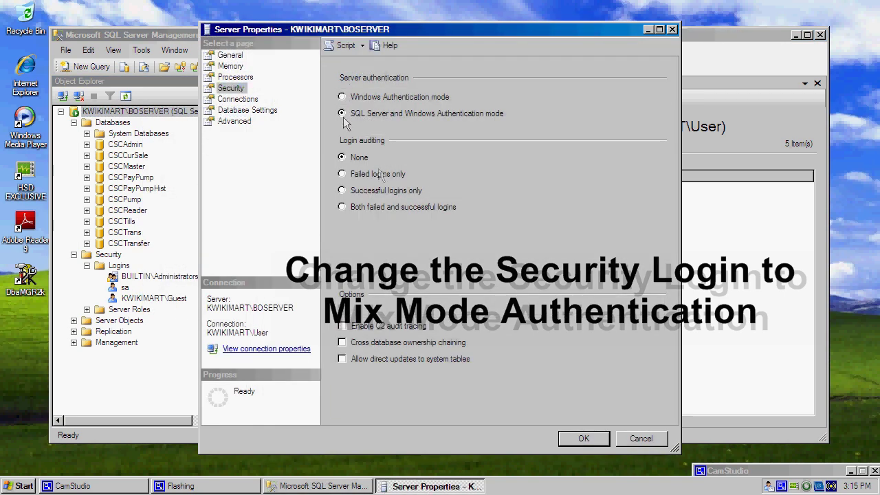
{"action": "left_click", "coordinate": [590, 440]}
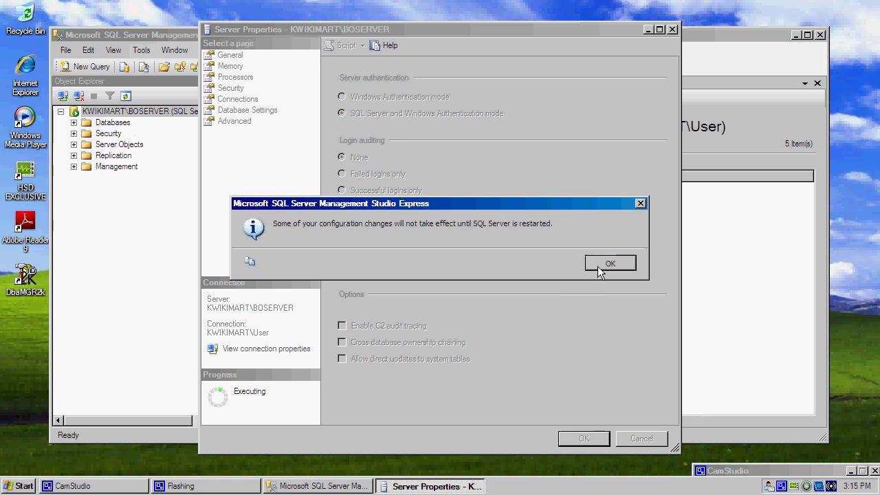
{"action": "left_click", "coordinate": [598, 266]}
- Restart the BOSERVER SQL Server service, then open My Computer from the Start menu
{"action": "right_click", "coordinate": [108, 115]}
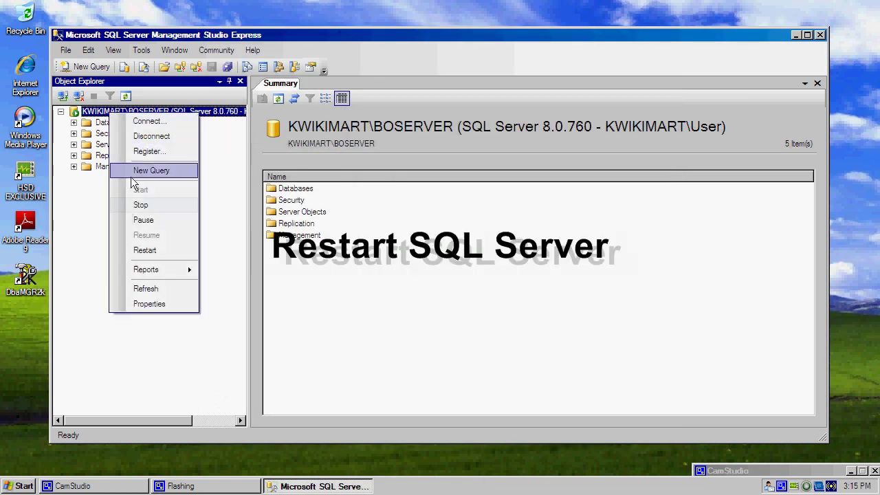
{"action": "left_click", "coordinate": [141, 249]}
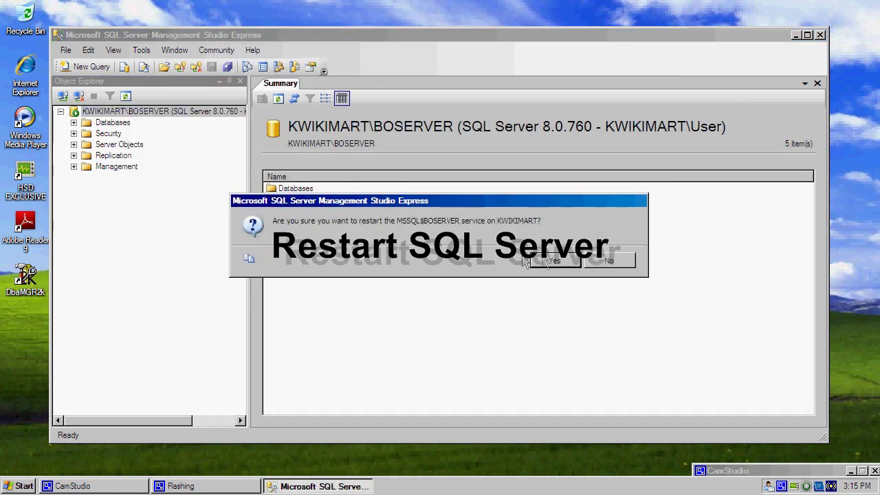
{"action": "left_click", "coordinate": [550, 259]}
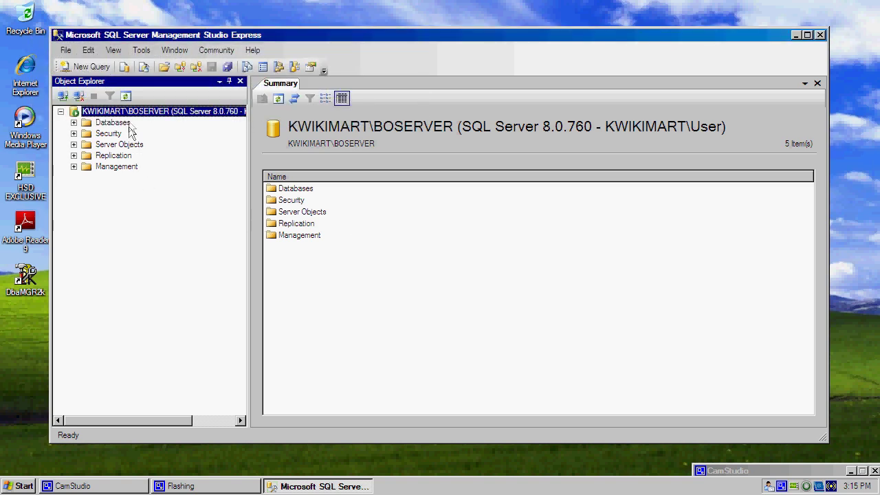
{"action": "left_click", "coordinate": [24, 486]}
{"action": "left_click", "coordinate": [192, 299]}
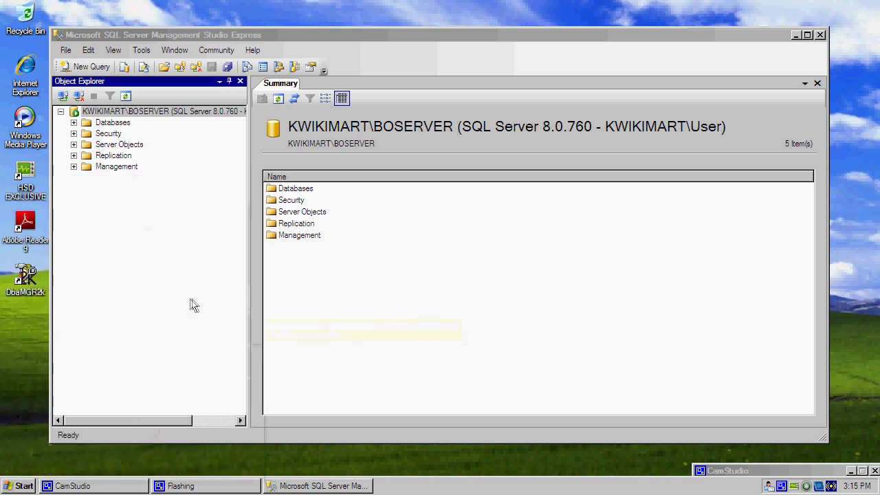
- Open C:\C-StoreCommander\DataPath.ini in Notepad
{"action": "left_click", "coordinate": [270, 186]}
{"action": "double_click", "coordinate": [271, 183]}
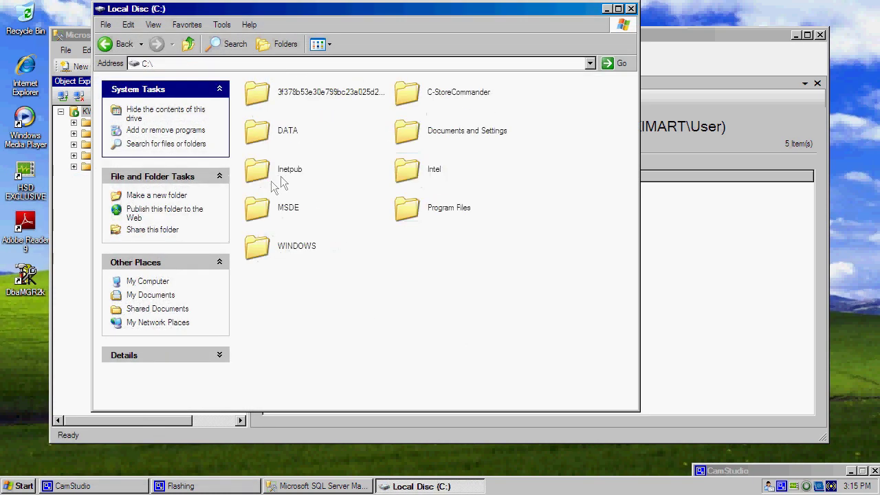
{"action": "double_click", "coordinate": [415, 95]}
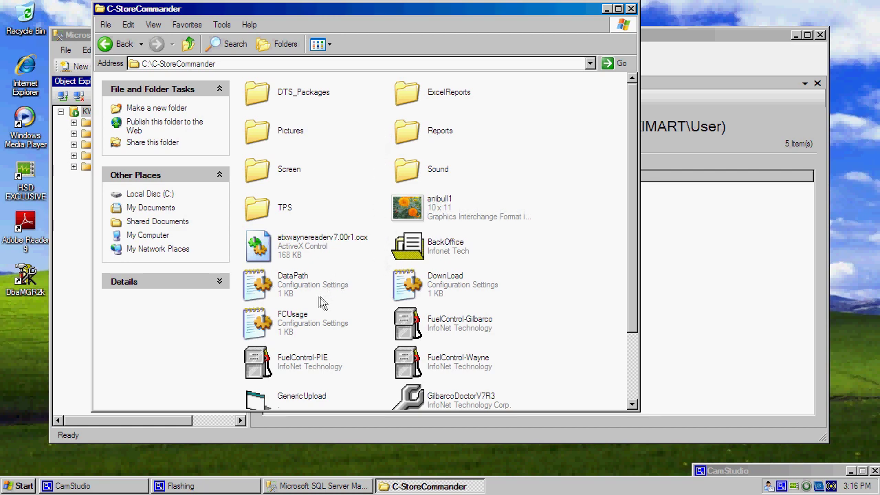
{"action": "double_click", "coordinate": [282, 279]}
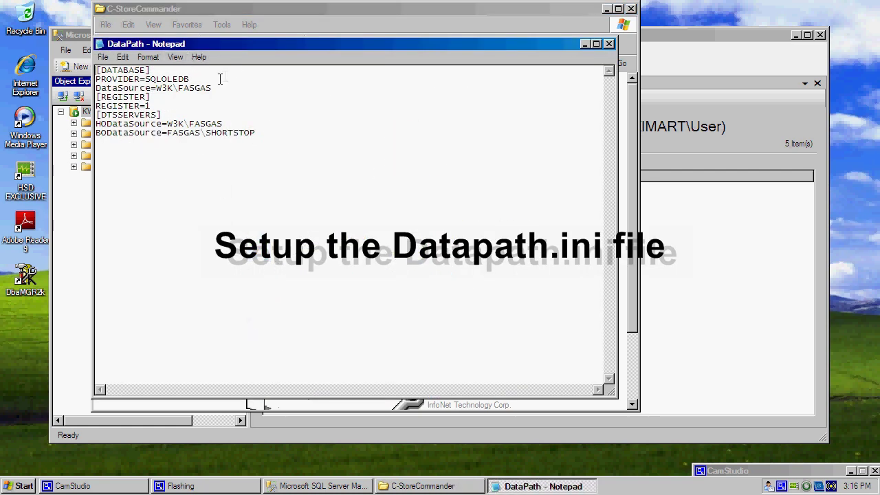
- Set DataSource and BODataSource to KWIKIMART\BOSERVER and HODataSource to HEADOFFICE\HOSERVER
{"action": "left_click_drag", "start_coordinate": [212, 88], "coordinate": [156, 88]}
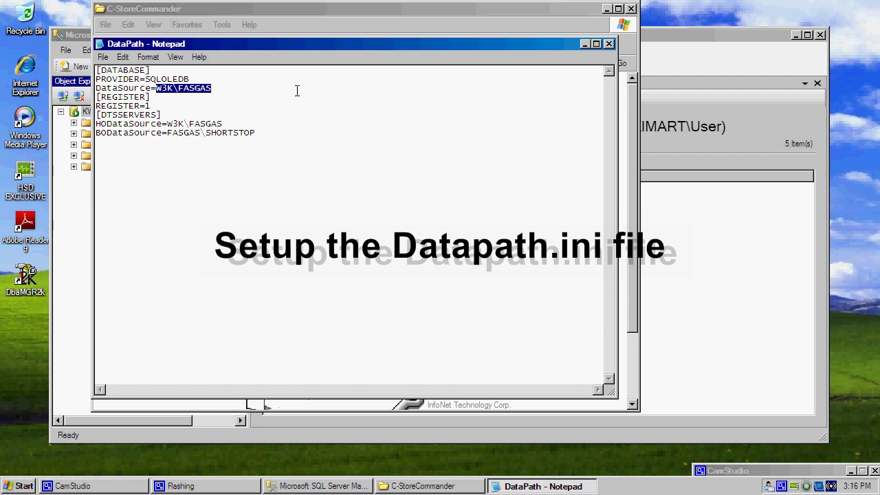
{"action": "type", "text": "KWI"}
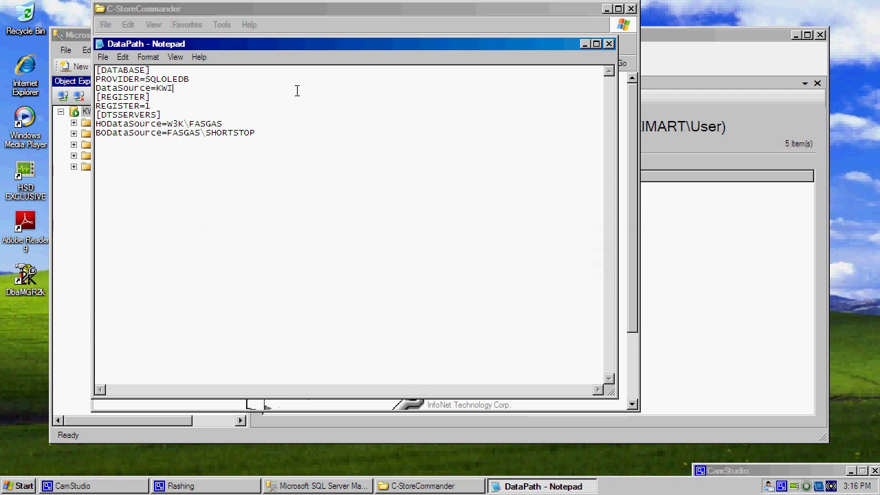
{"action": "type", "text": "KIMART\\BOSERVER"}
{"action": "left_click_drag", "start_coordinate": [269, 88], "coordinate": [158, 83]}
{"action": "key", "text": "ctrl+c"}
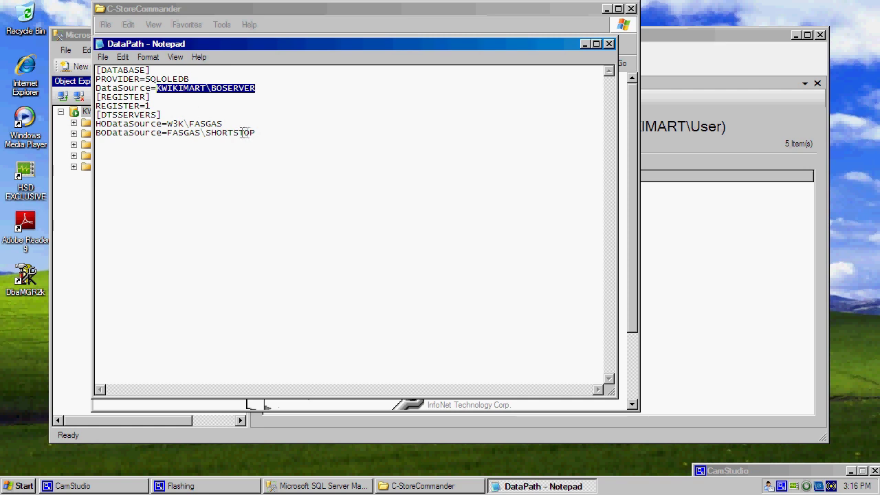
{"action": "left_click", "coordinate": [249, 132]}
{"action": "left_click_drag", "start_coordinate": [249, 132], "coordinate": [168, 133]}
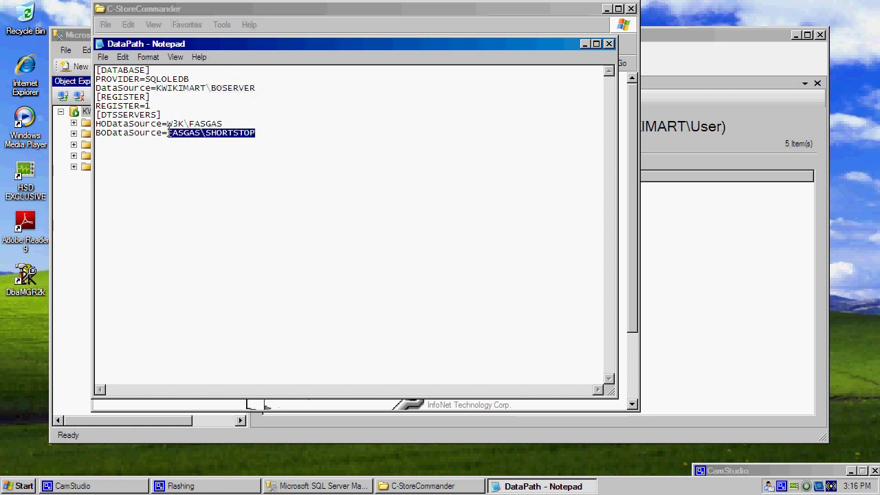
{"action": "key", "text": "ctrl+v"}
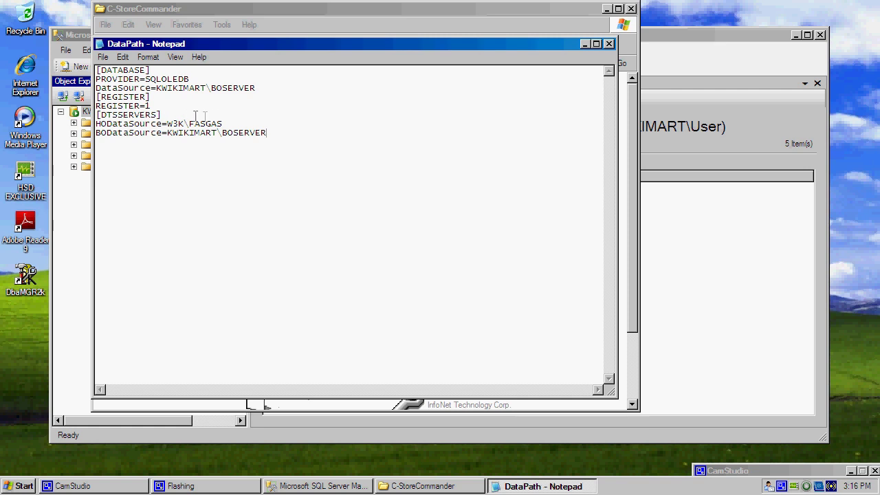
{"action": "left_click_drag", "start_coordinate": [226, 124], "coordinate": [167, 124]}
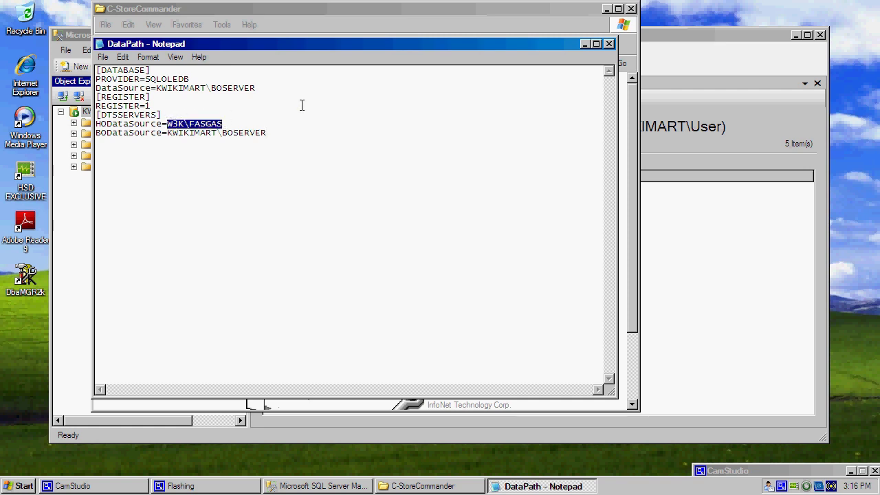
{"action": "type", "text": "HEADOFFIC"}
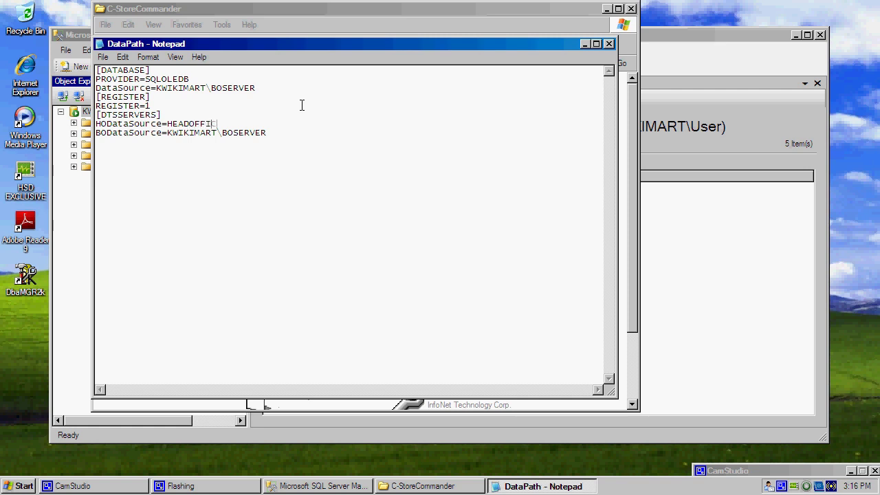
{"action": "type", "text": "E\\HOSERVER"}
- Close Notepad saving the DataPath.ini changes, then launch BackOffice from C:\C-StoreCommander
{"action": "left_click", "coordinate": [610, 44]}
{"action": "left_click", "coordinate": [375, 277]}
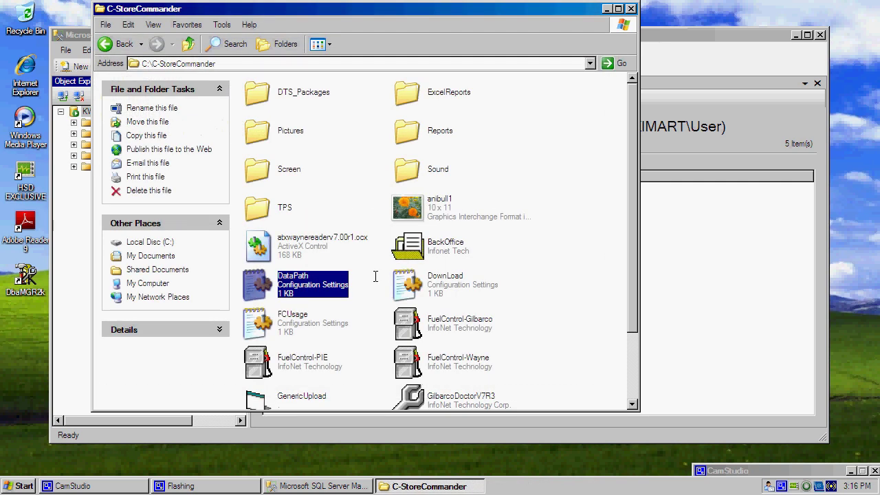
{"action": "left_click", "coordinate": [407, 252]}
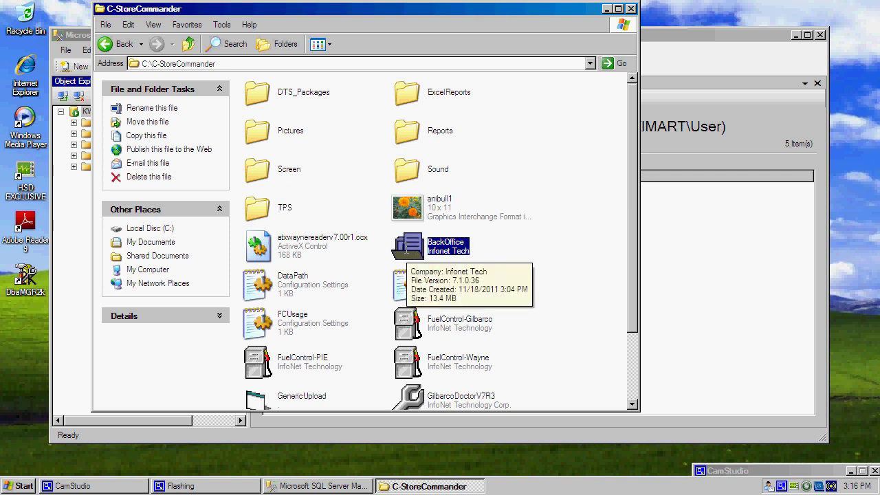
{"action": "key", "text": "Return"}
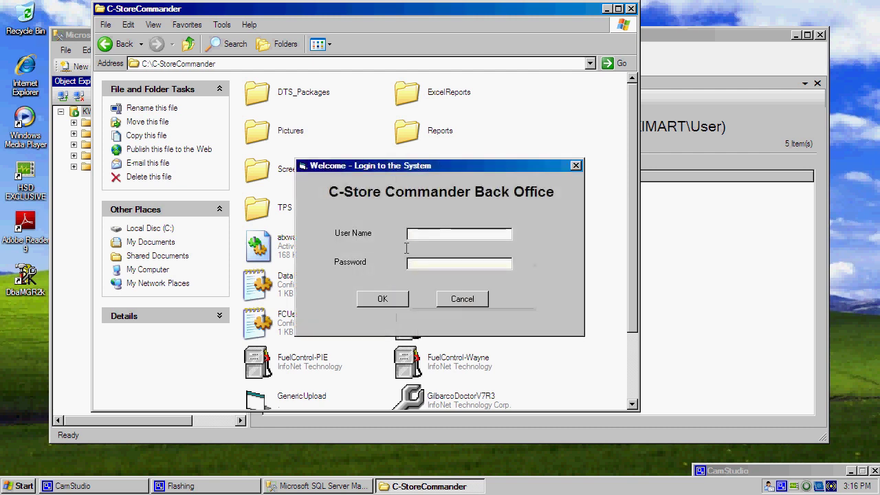
- Log into C-Store Commander Back Office, relaunching it once to complete the login
{"action": "left_click", "coordinate": [417, 234]}
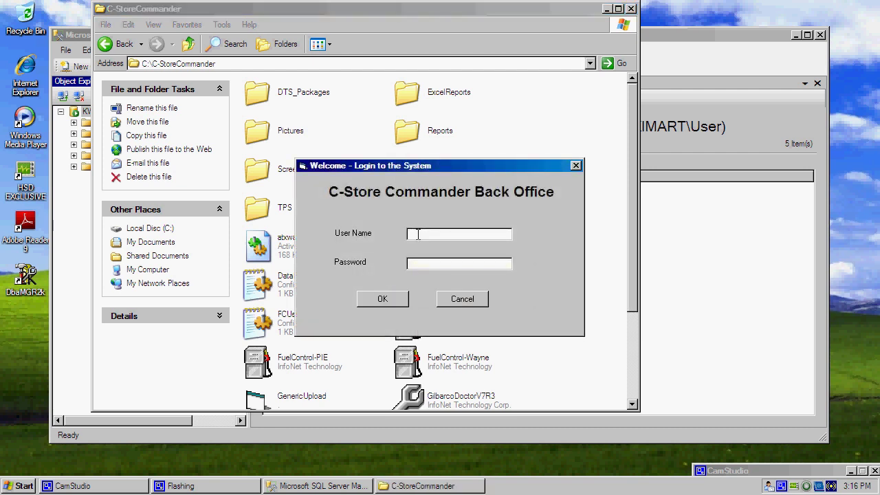
{"action": "key", "text": "Tab"}
{"action": "key", "text": "Return"}
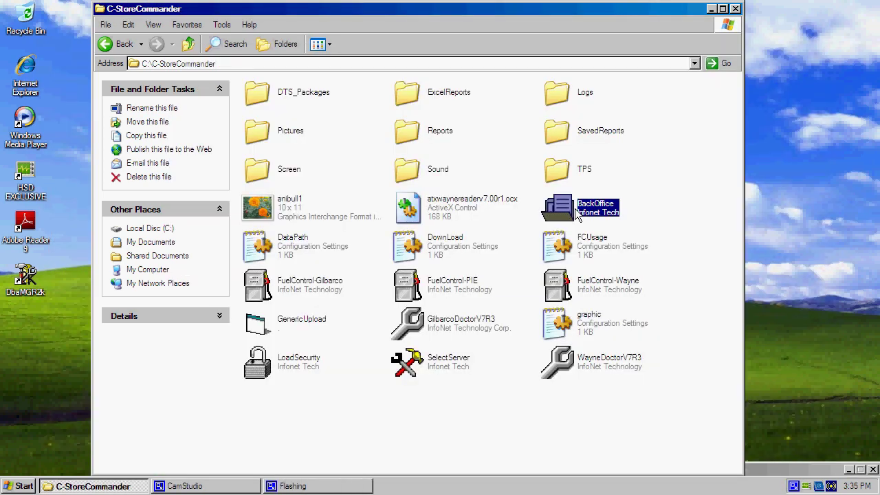
{"action": "double_click", "coordinate": [575, 209]}
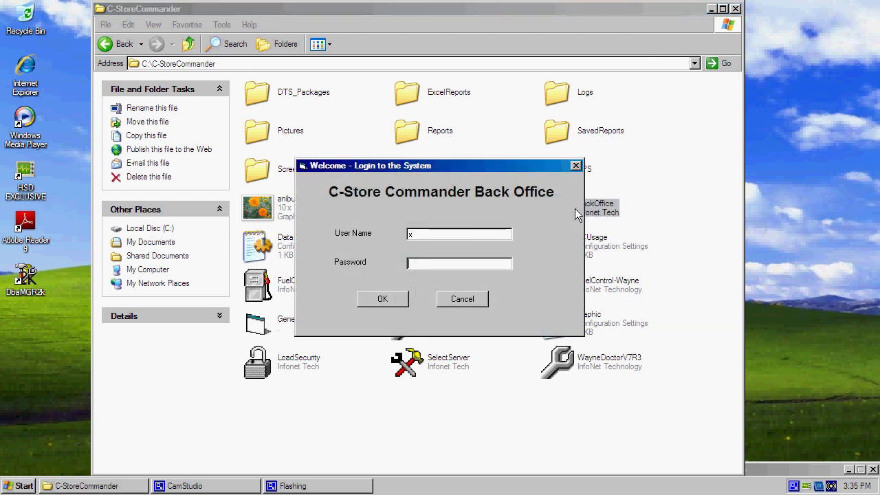
{"action": "key", "text": "Tab"}
{"action": "key", "text": "Return"}
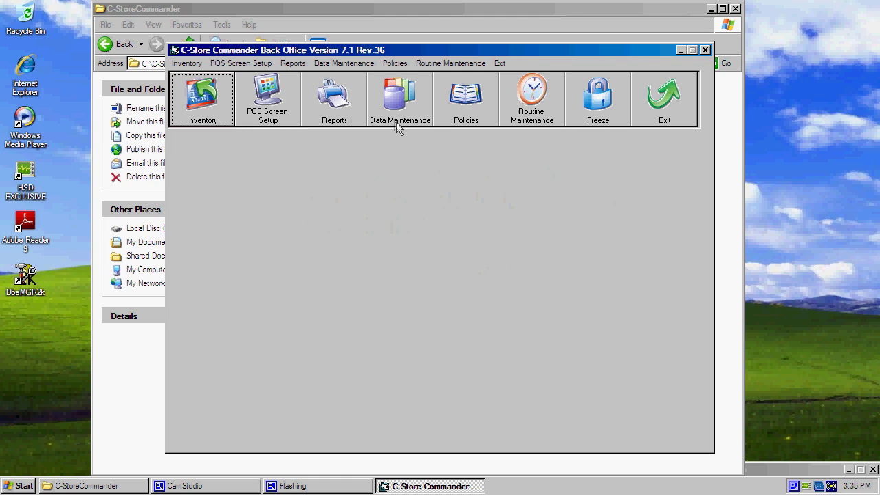
- Open Data Maintenance > Company for editing and change the Company Name to KWIKIMART
{"action": "left_click", "coordinate": [397, 114]}
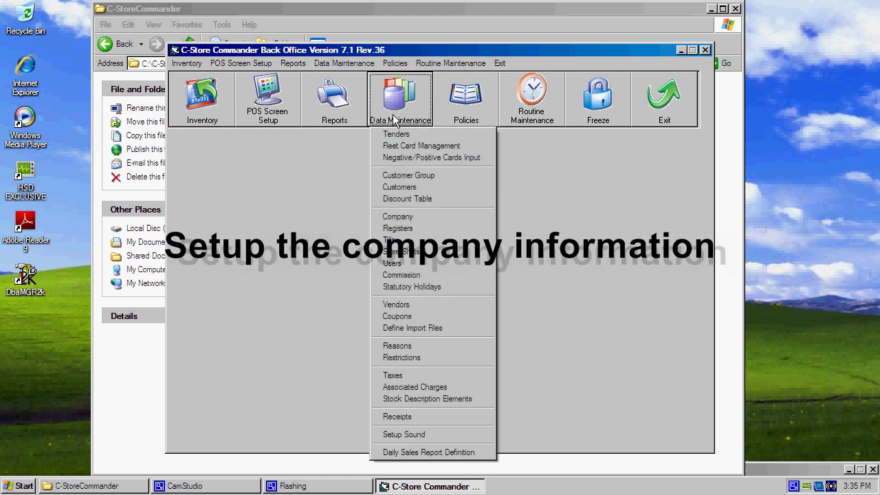
{"action": "left_click", "coordinate": [403, 217]}
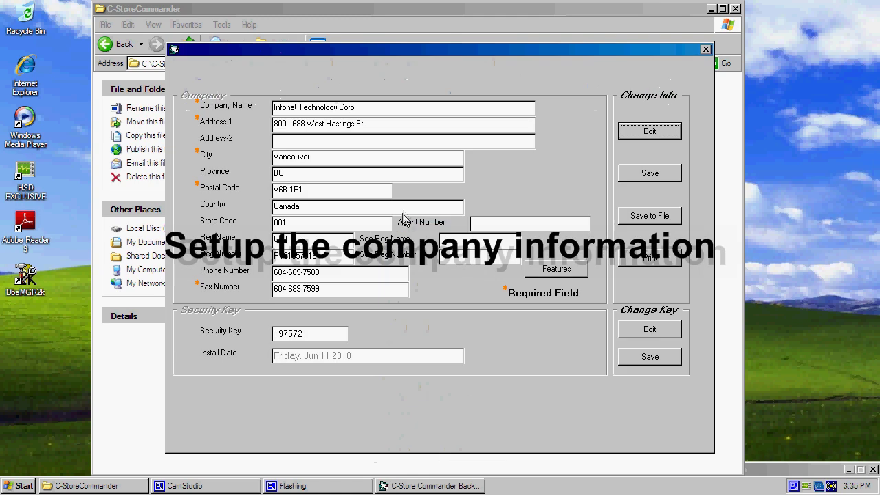
{"action": "left_click", "coordinate": [650, 131]}
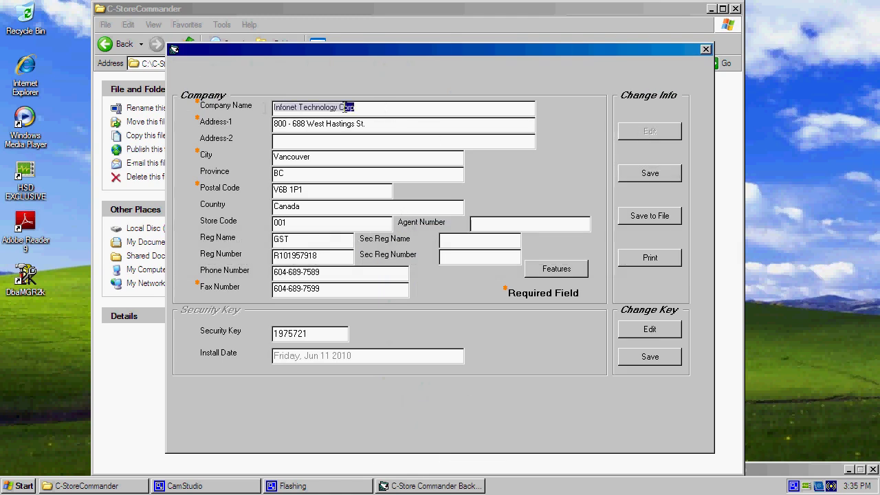
{"action": "left_click_drag", "start_coordinate": [347, 107], "coordinate": [165, 107]}
{"action": "type", "text": "KWIKIMART"}
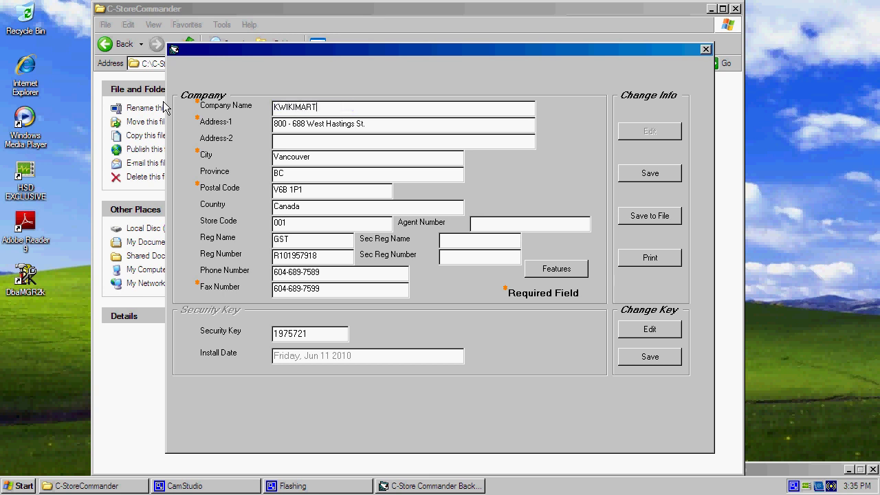
{"action": "left_click_drag", "start_coordinate": [397, 123], "coordinate": [231, 121]}
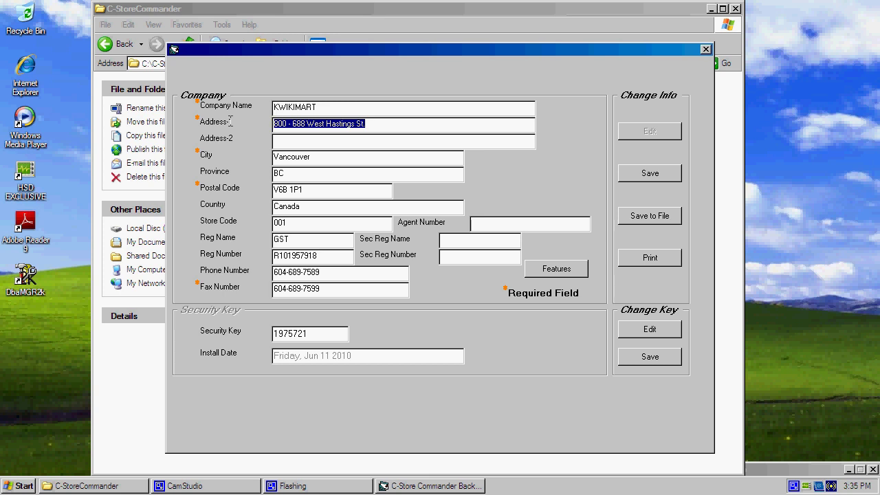
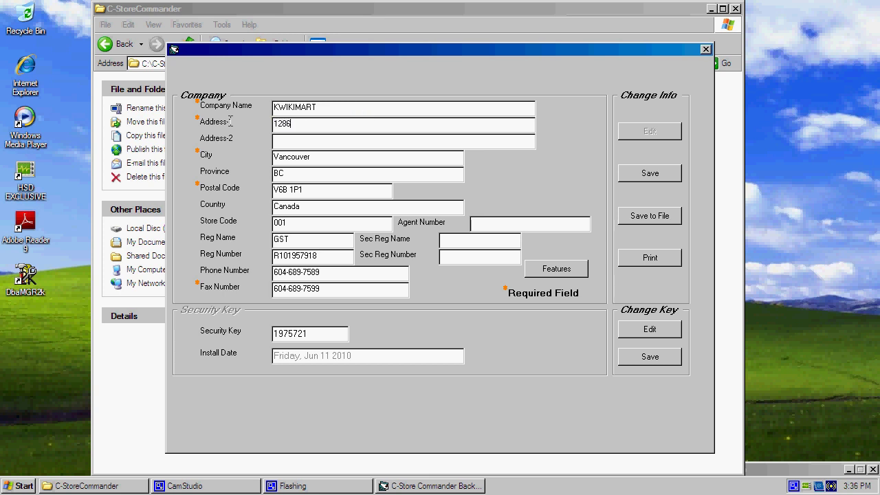
{"action": "left_click_drag", "start_coordinate": [315, 156], "coordinate": [256, 150]}
{"action": "type", "text": "Montreal"}
{"action": "left_click", "coordinate": [288, 172]}
{"action": "type", "text": "Quebec"}
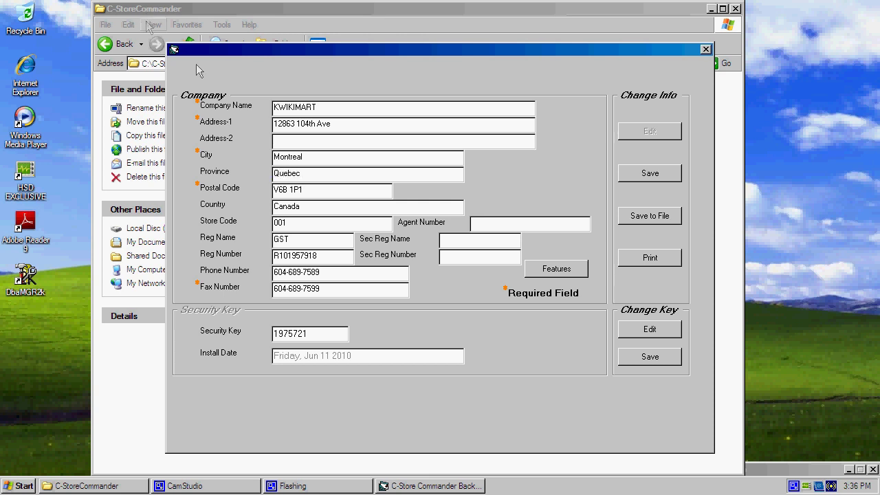
{"action": "left_click_drag", "start_coordinate": [305, 189], "coordinate": [229, 178]}
{"action": "type", "text": "Q8Y 10P"}
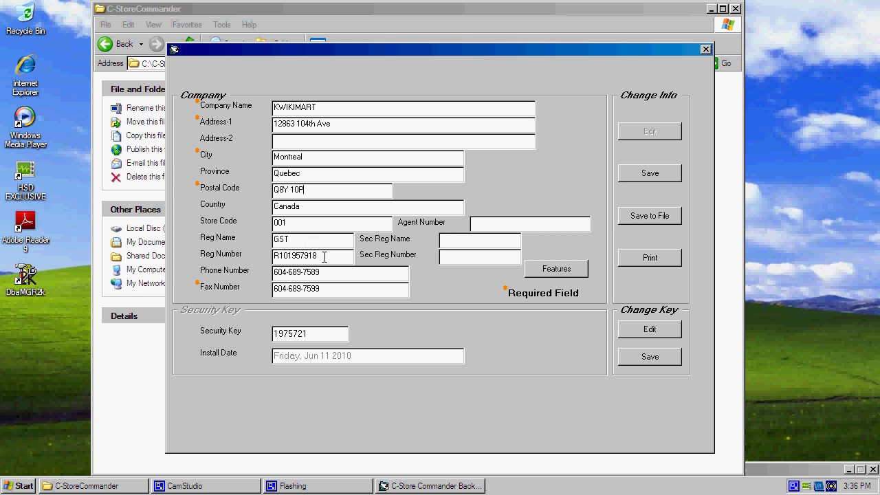
- Replace the Reg Number and the company's phone and fax numbers with the store's new values
{"action": "left_click_drag", "start_coordinate": [324, 256], "coordinate": [280, 255]}
{"action": "type", "text": "5552369"}
{"action": "left_click_drag", "start_coordinate": [323, 271], "coordinate": [234, 275]}
{"action": "left_click_drag", "start_coordinate": [335, 289], "coordinate": [258, 289]}
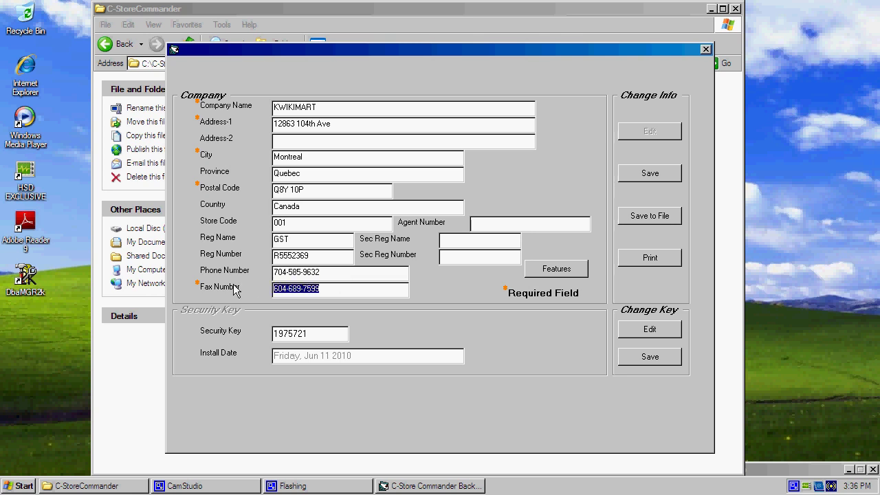
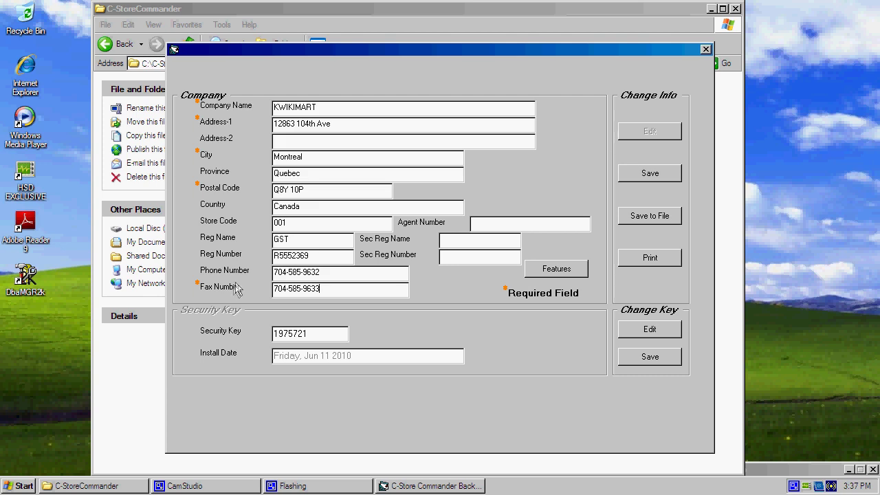
- In Company Features, uncheck Tax Exempt Support, leaving Head Office and Fleet Card Support on
{"action": "left_click", "coordinate": [547, 270]}
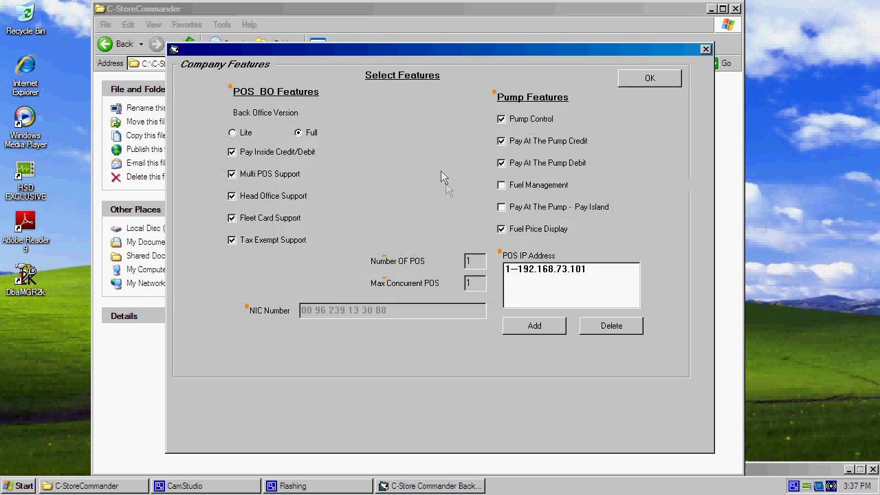
{"action": "left_click", "coordinate": [232, 241]}
{"action": "left_click", "coordinate": [233, 241]}
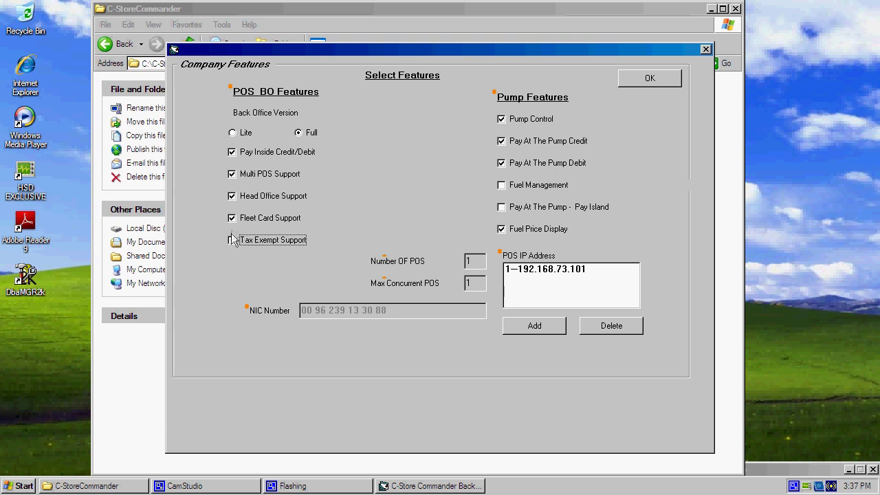
{"action": "left_click", "coordinate": [233, 197]}
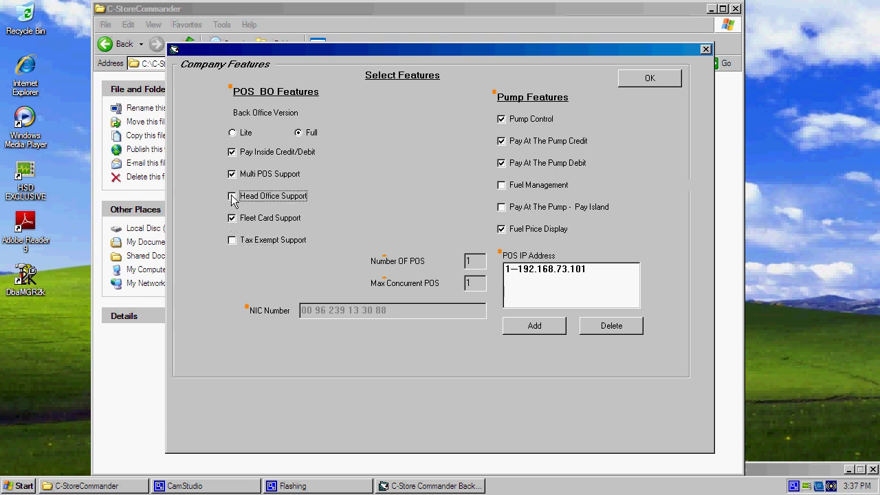
{"action": "left_click", "coordinate": [233, 196]}
{"action": "left_click", "coordinate": [233, 218]}
{"action": "left_click", "coordinate": [232, 219]}
- Replace the old POS IP 192.168.73.101 with POS 1 at 192.168.85.8 and accept the features
{"action": "left_click", "coordinate": [535, 271]}
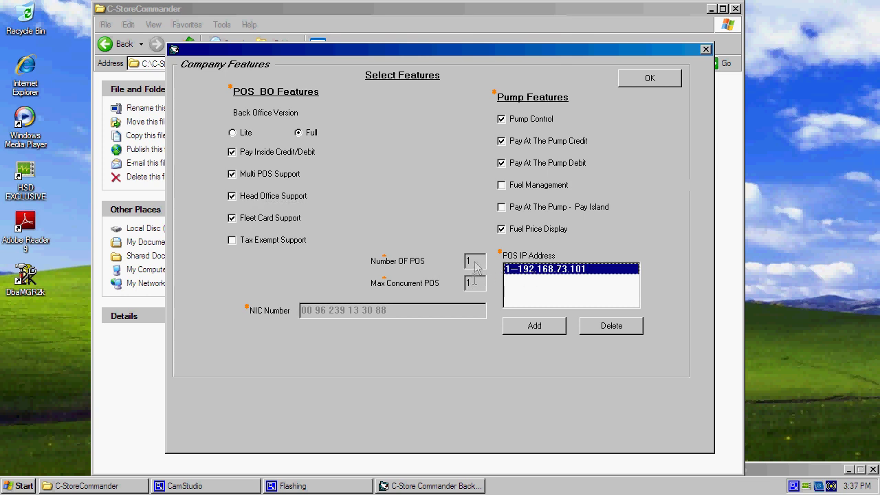
{"action": "left_click", "coordinate": [614, 328]}
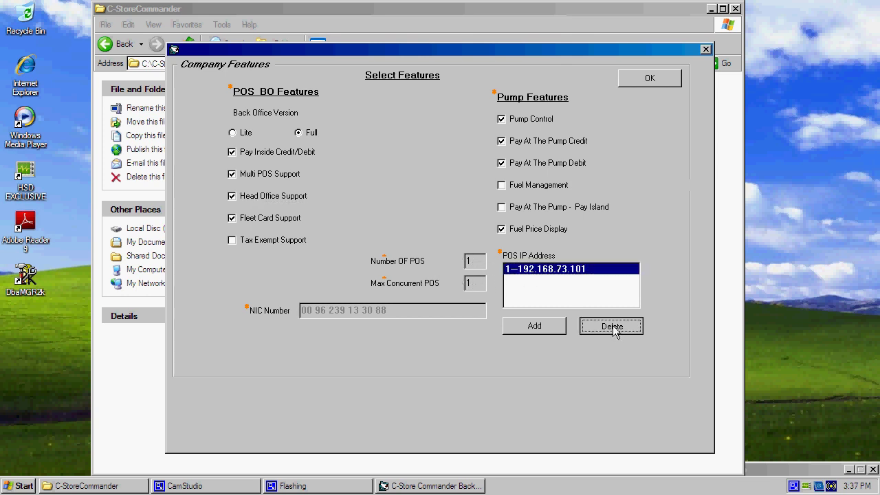
{"action": "left_click", "coordinate": [554, 326]}
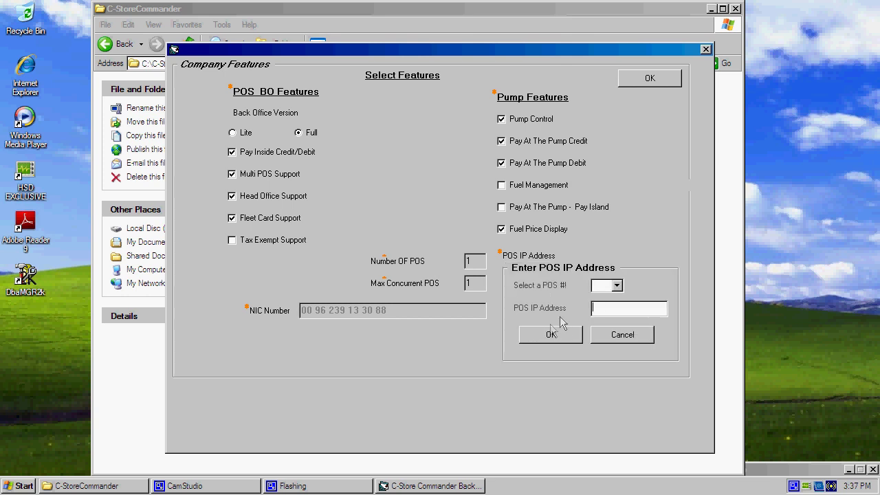
{"action": "left_click", "coordinate": [606, 288]}
{"action": "left_click", "coordinate": [606, 298]}
{"action": "left_click", "coordinate": [560, 335]}
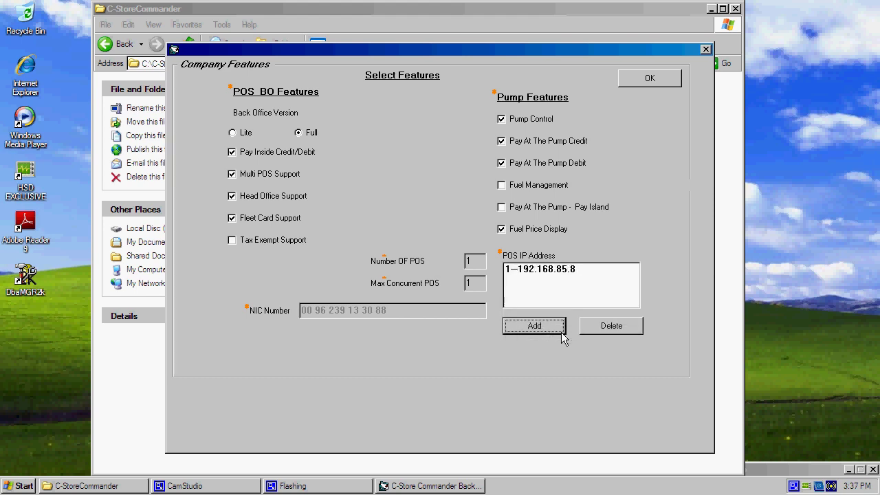
{"action": "left_click", "coordinate": [642, 79]}
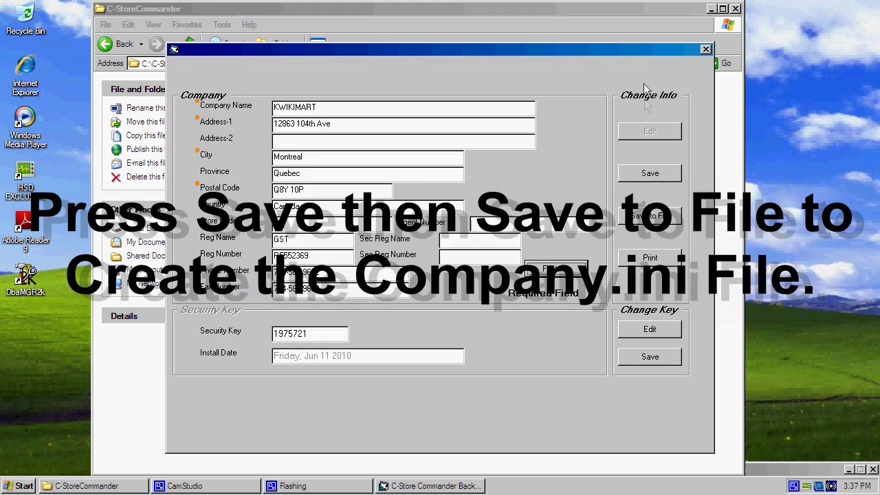
- Save the company information, confirm, write it to file, and exit Back Office
{"action": "left_click", "coordinate": [650, 173]}
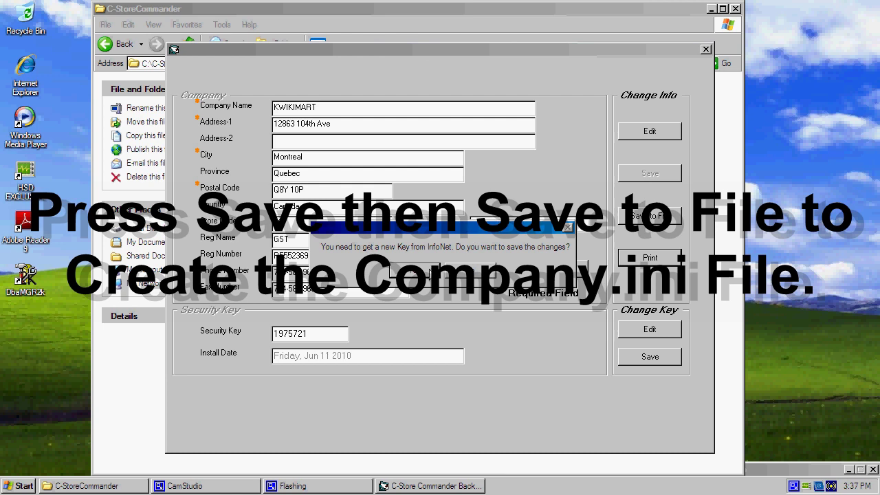
{"action": "left_click", "coordinate": [427, 272]}
{"action": "left_click", "coordinate": [668, 218]}
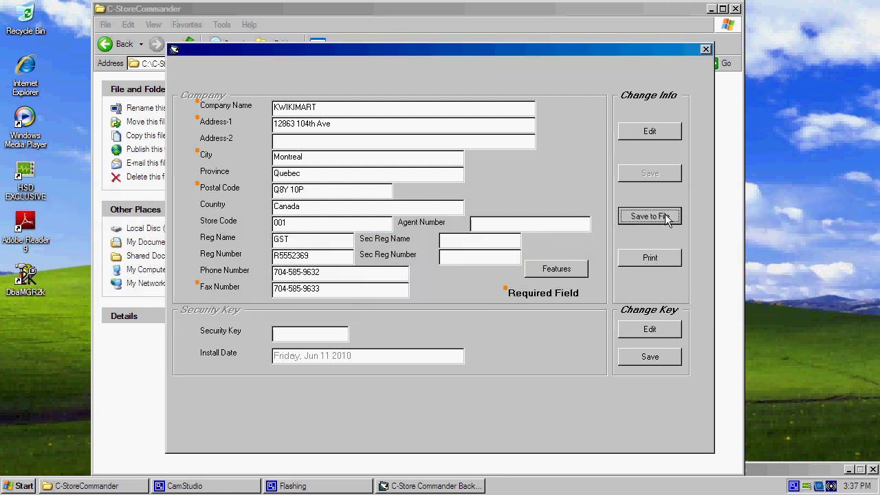
{"action": "left_click", "coordinate": [706, 49]}
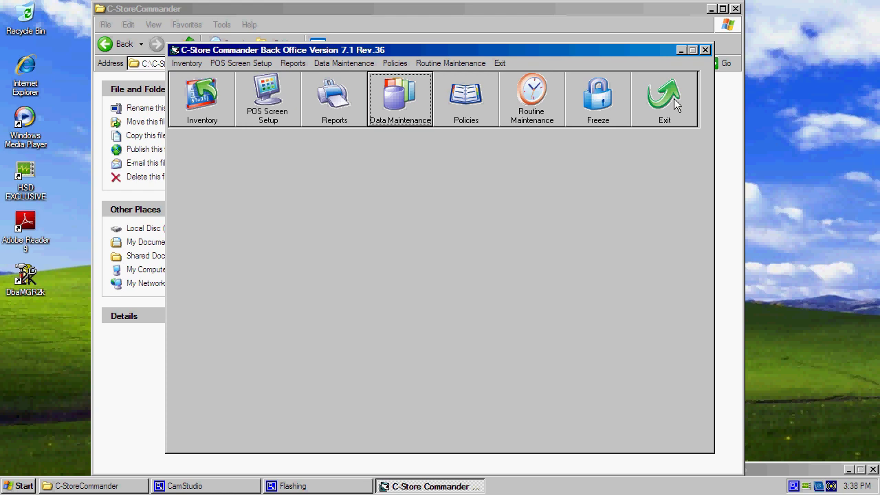
{"action": "left_click", "coordinate": [675, 100]}
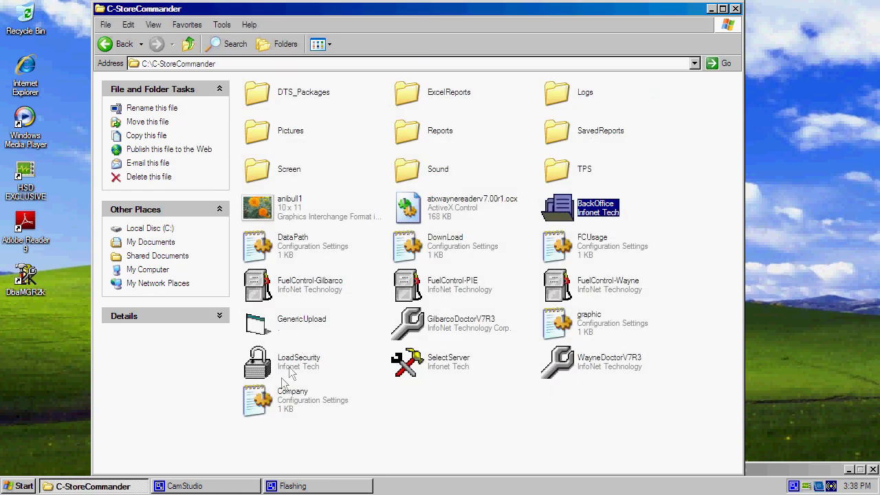
- Copy the Company settings file from C:\C-StoreCommander for transfer to the USB drive
{"action": "left_click", "coordinate": [260, 404]}
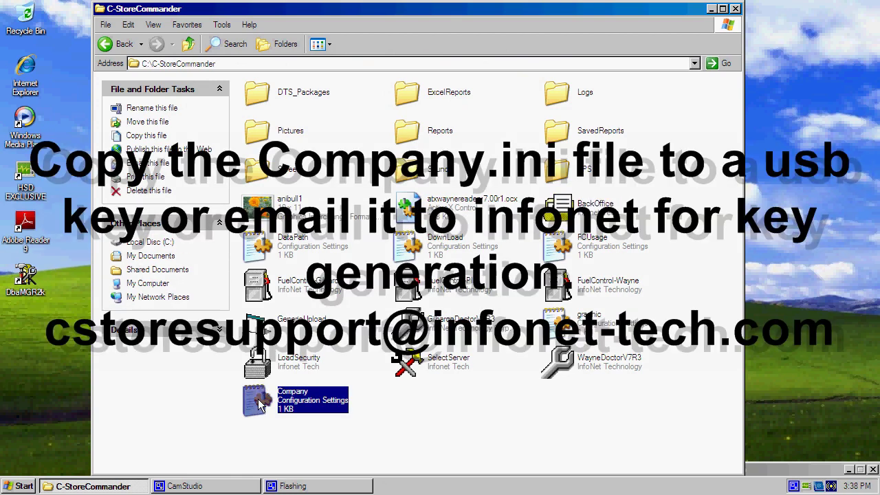
{"action": "right_click", "coordinate": [260, 404]}
{"action": "left_click", "coordinate": [283, 333]}
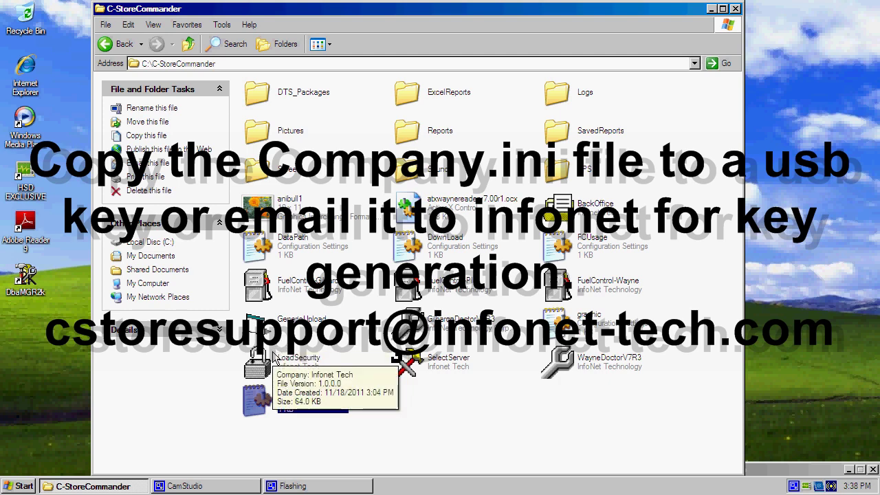
{"action": "left_click", "coordinate": [421, 307]}
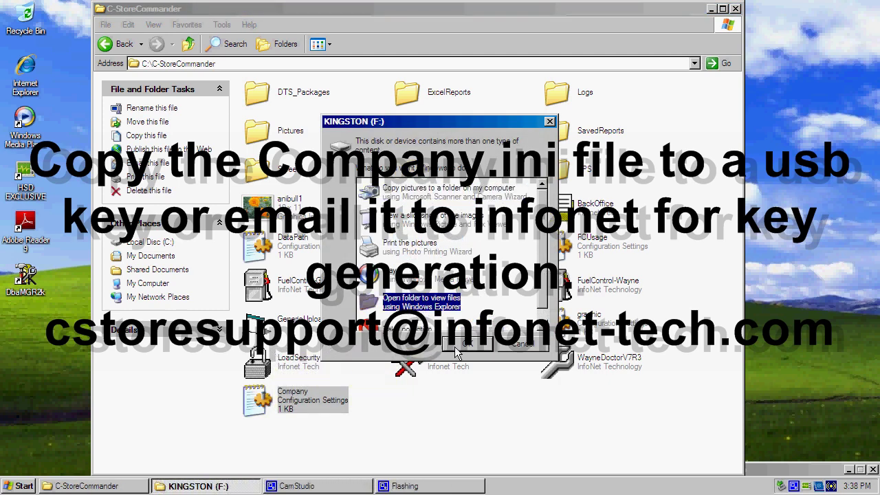
- Paste the Company file onto KINGSTON (F:), overwriting the older copy there
{"action": "left_click", "coordinate": [455, 347]}
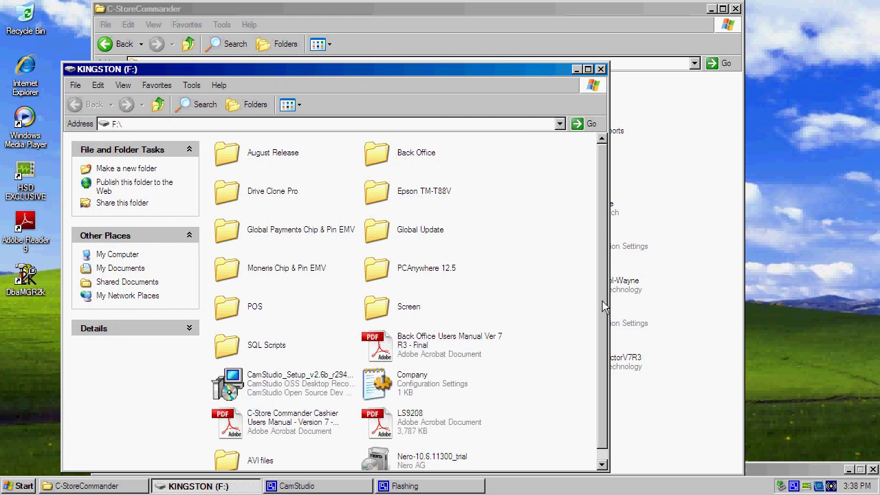
{"action": "scroll", "coordinate": [601, 330], "scroll_direction": "down", "scroll_amount": 1}
{"action": "right_click", "coordinate": [571, 358]}
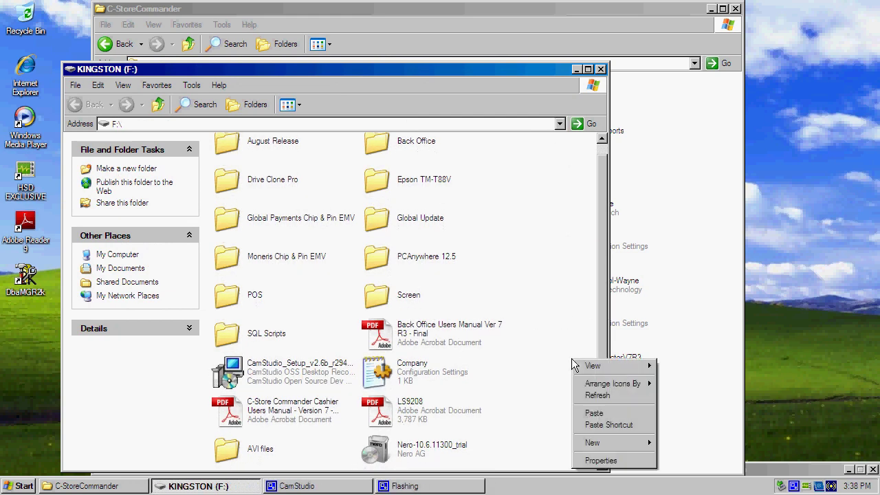
{"action": "left_click", "coordinate": [594, 413]}
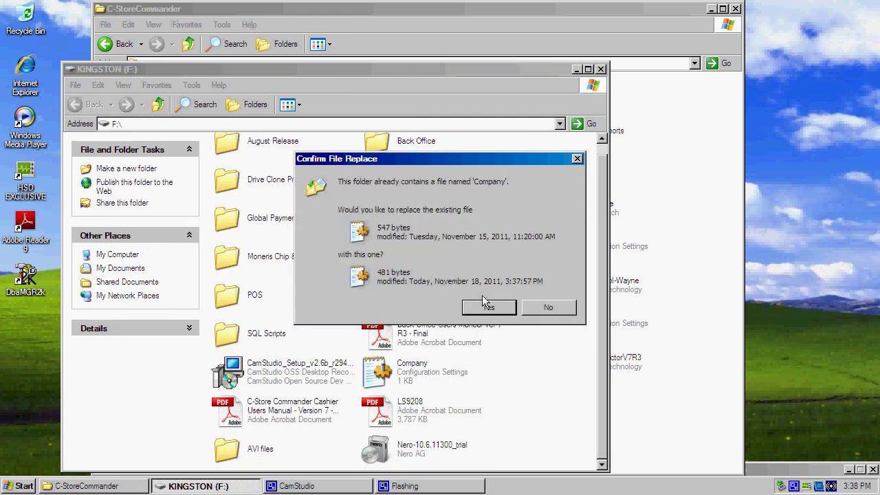
{"action": "left_click", "coordinate": [486, 304]}
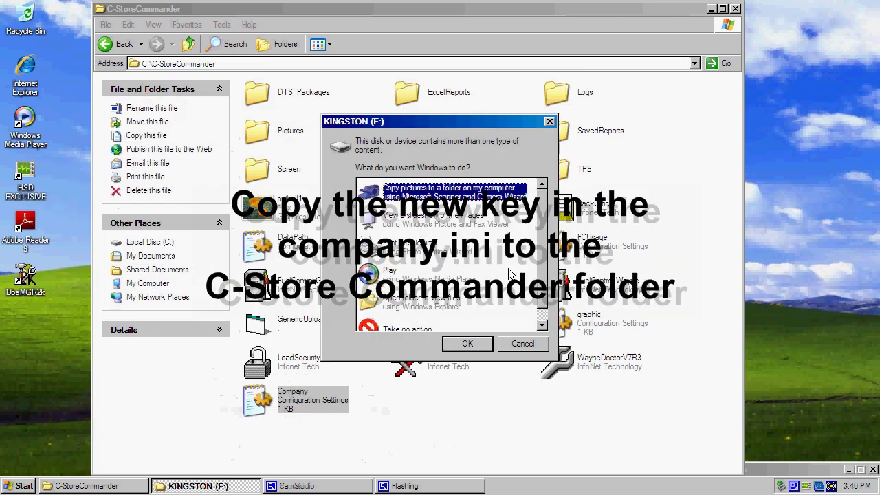
- Copy the updated 492-byte Company file from KINGSTON (F:) into C:\C-StoreCommander, replacing the old one
{"action": "left_click", "coordinate": [419, 303]}
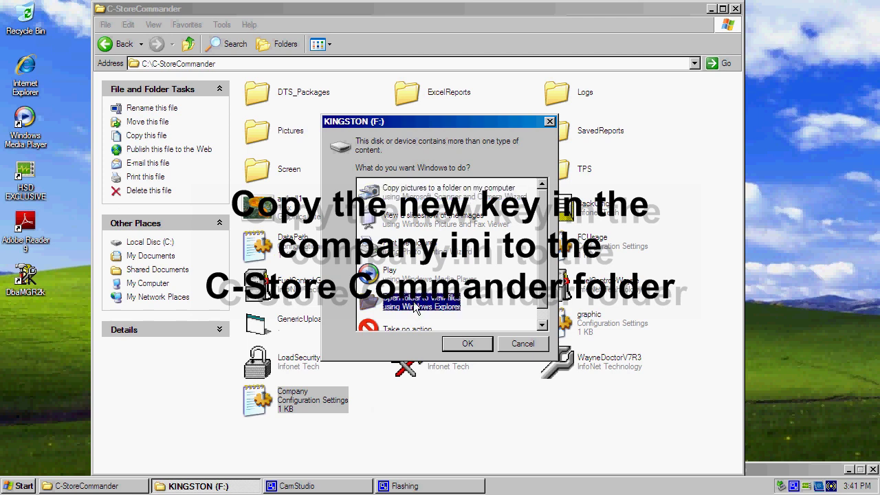
{"action": "left_click", "coordinate": [480, 348]}
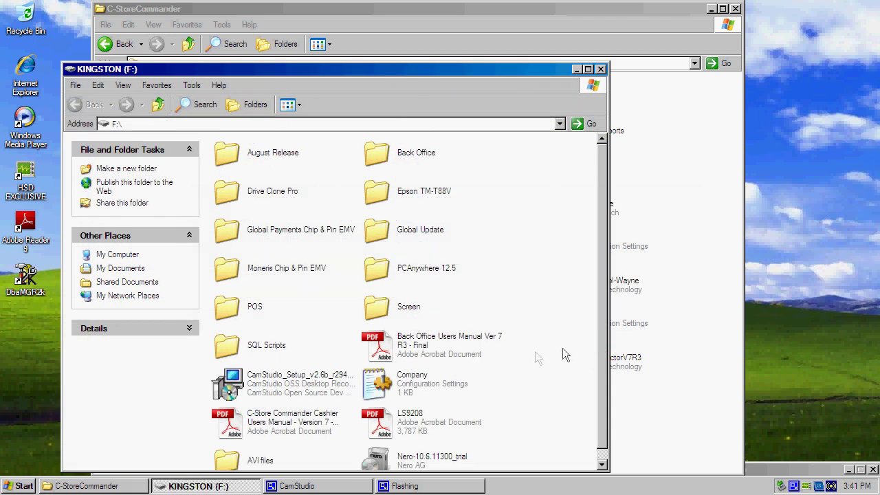
{"action": "left_click", "coordinate": [410, 379]}
{"action": "right_click", "coordinate": [410, 379]}
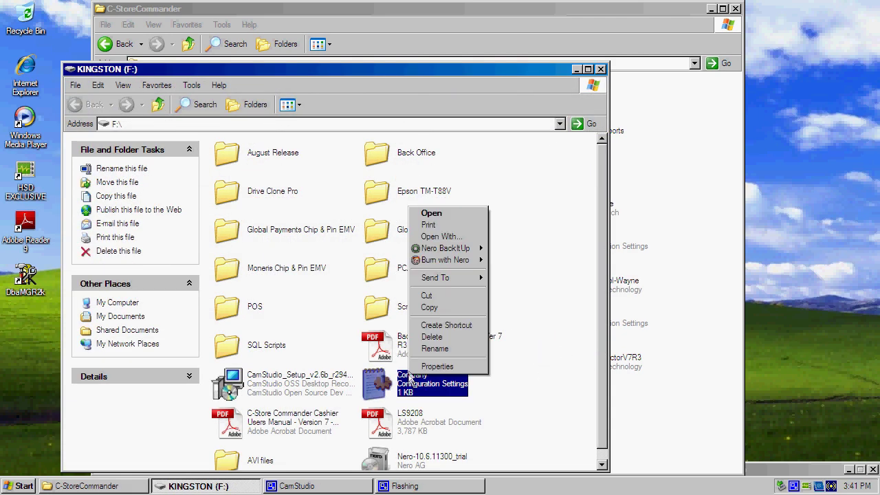
{"action": "left_click", "coordinate": [427, 308]}
{"action": "left_click", "coordinate": [673, 412]}
{"action": "right_click", "coordinate": [609, 408]}
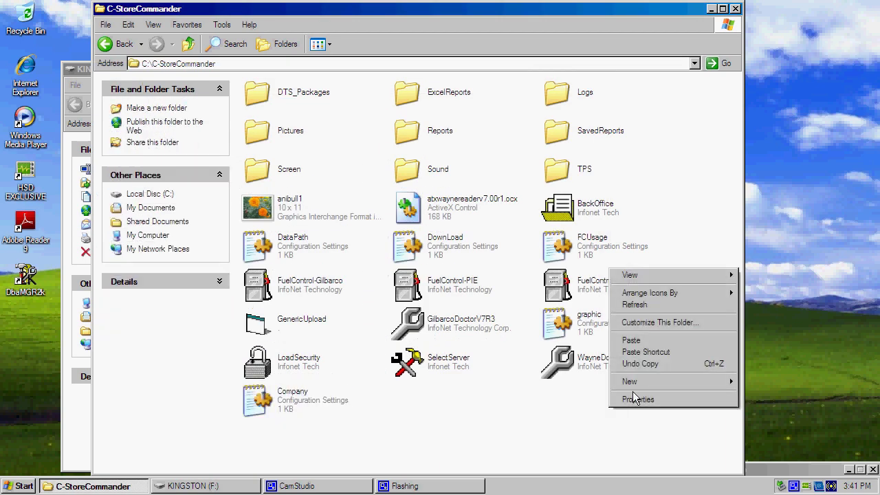
{"action": "left_click", "coordinate": [638, 346]}
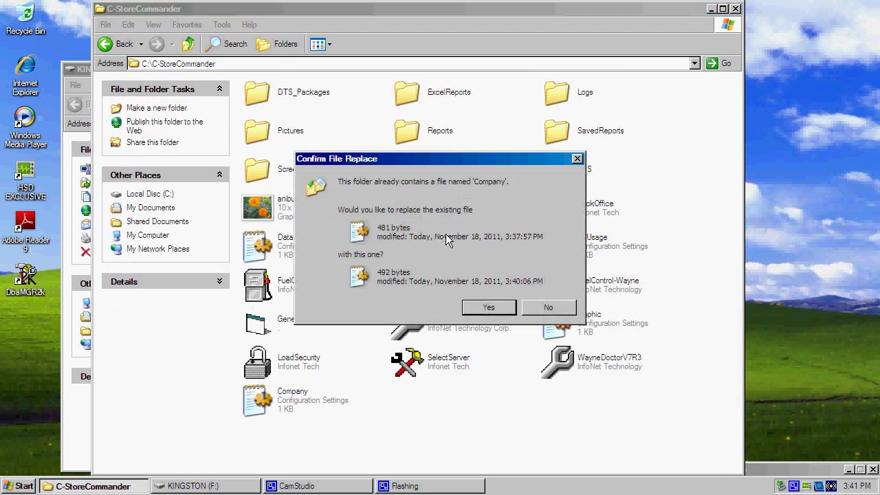
{"action": "left_click", "coordinate": [473, 309]}
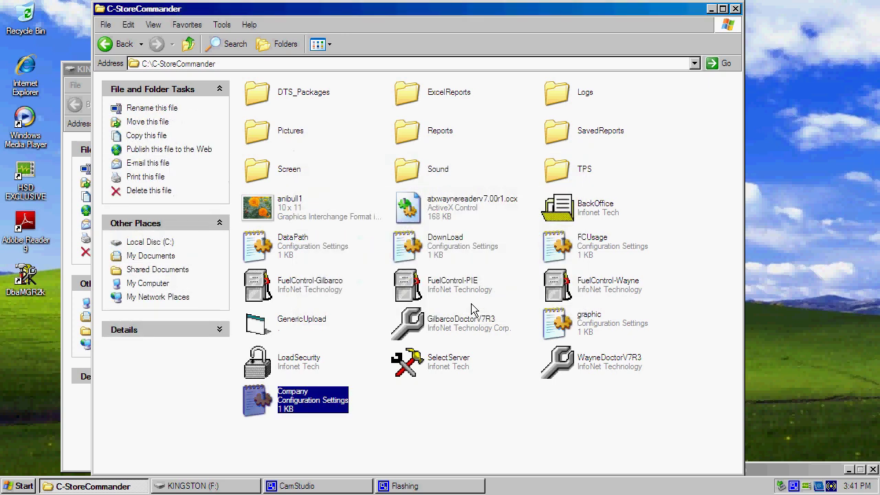
{"action": "left_click", "coordinate": [447, 395]}
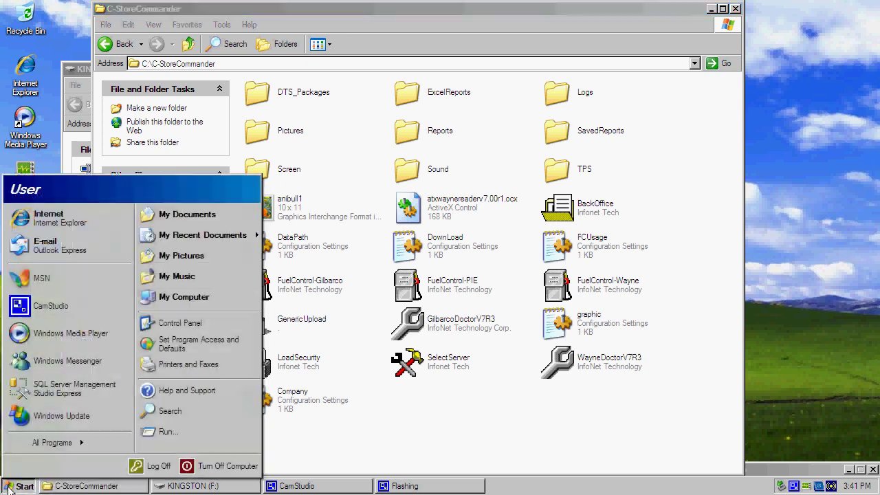
- Run ipconfig in a cmd window to find the back office IP 192.168.85.6, then close it
{"action": "left_click", "coordinate": [12, 488]}
{"action": "left_click", "coordinate": [169, 435]}
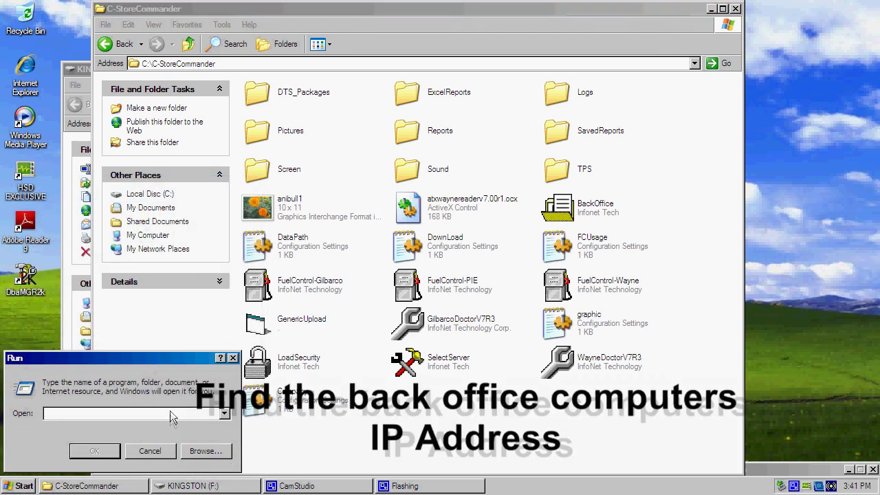
{"action": "type", "text": "cmd"}
{"action": "key", "text": "Return"}
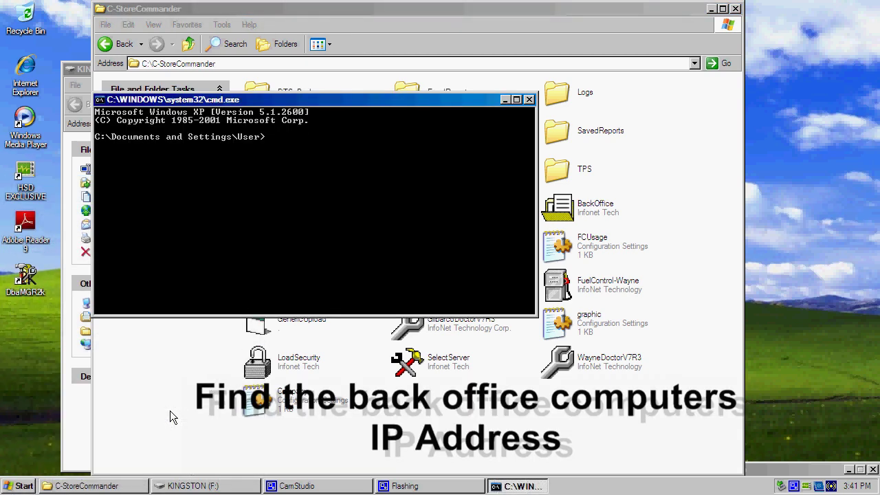
{"action": "type", "text": "ipco"}
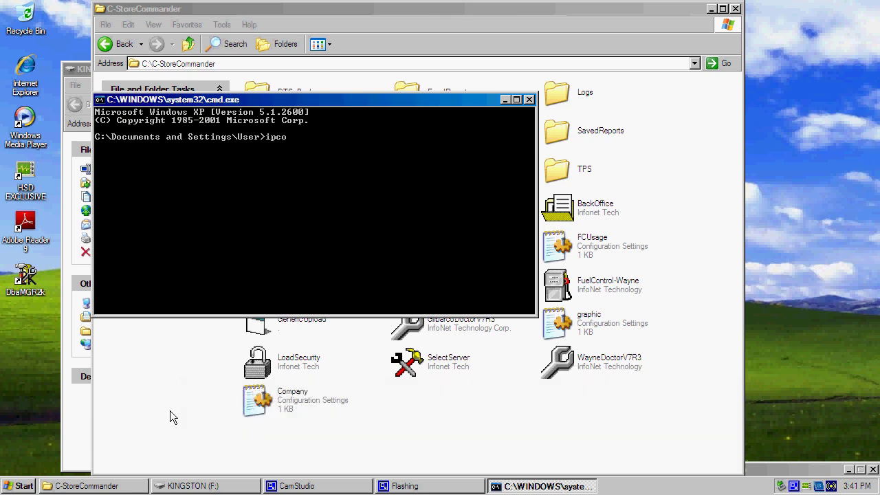
{"action": "type", "text": "nfig"}
{"action": "key", "text": "Return"}
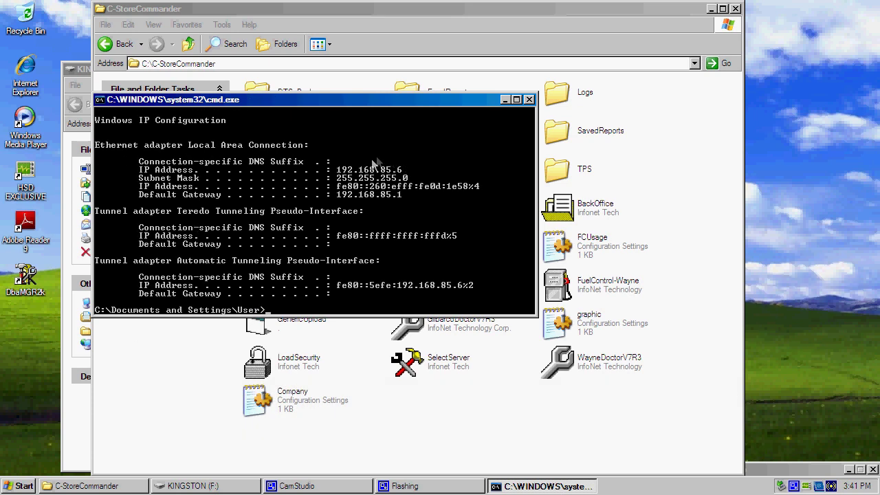
{"action": "left_click", "coordinate": [529, 99]}
{"action": "left_click", "coordinate": [303, 363]}
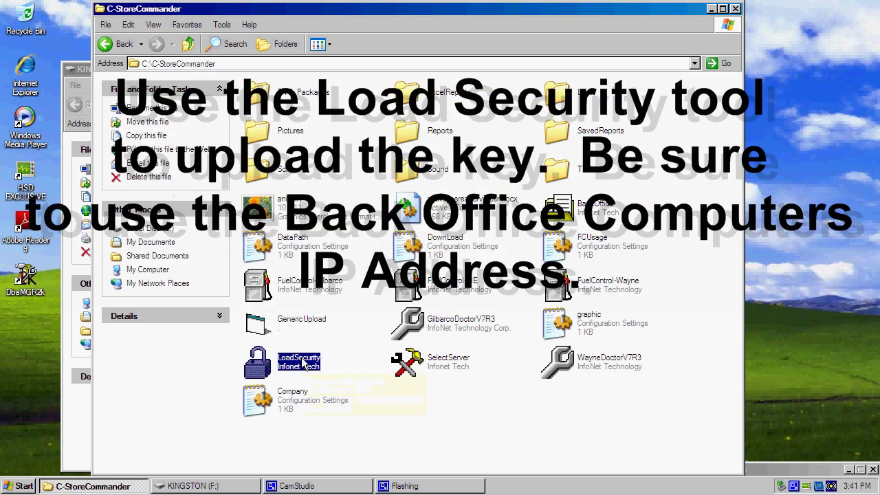
- Load security for server KWIKIMART\BOSERVER with FC IP 192.168.85.6, removing the '1--' prefix
{"action": "double_click", "coordinate": [303, 363]}
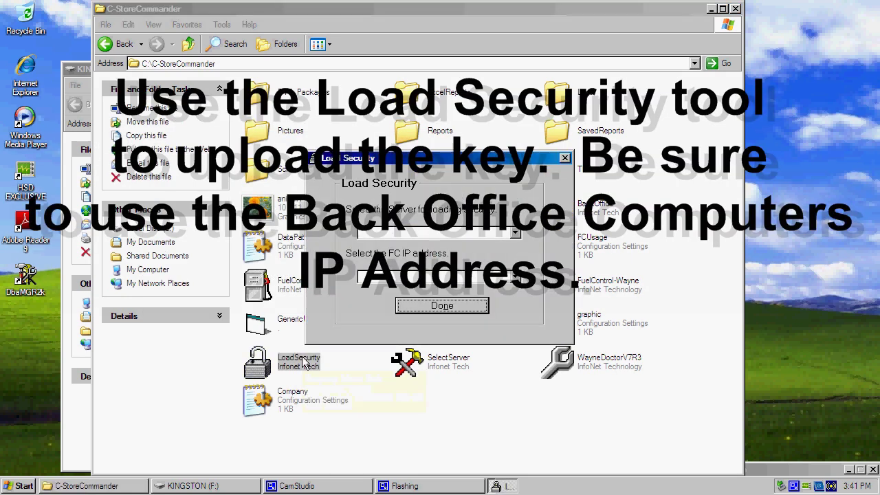
{"action": "left_click", "coordinate": [516, 236]}
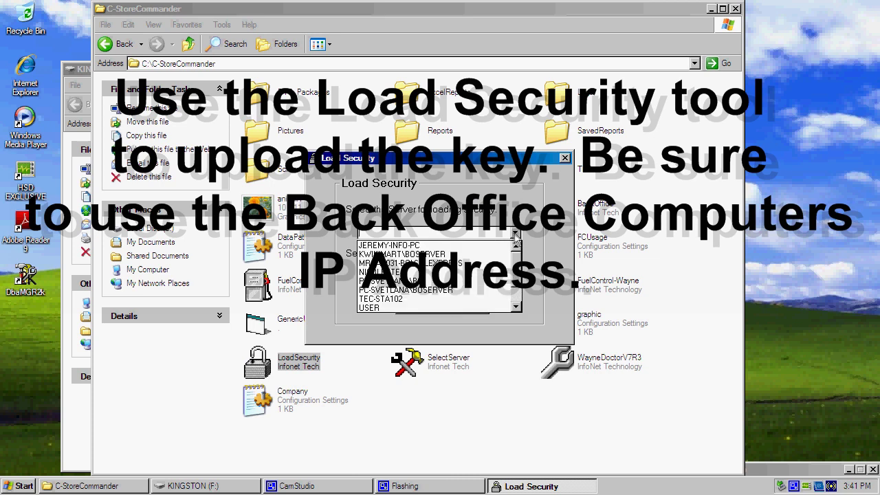
{"action": "left_click", "coordinate": [474, 255]}
{"action": "left_click", "coordinate": [511, 277]}
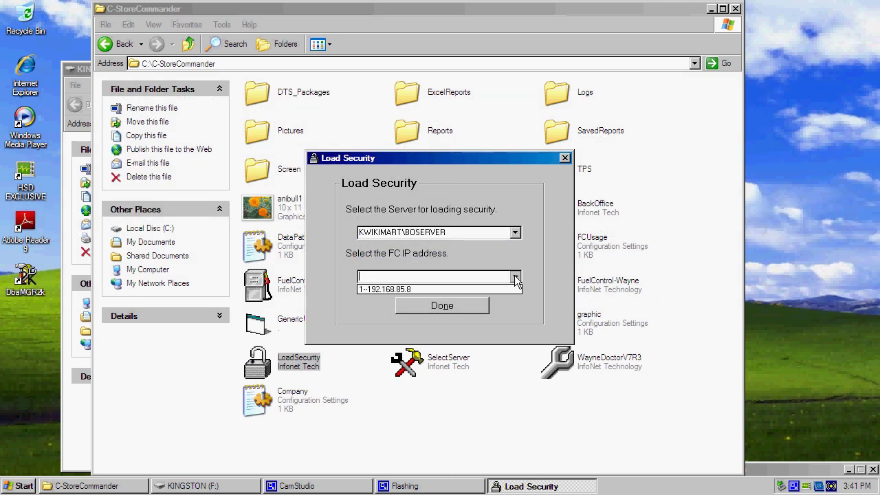
{"action": "left_click", "coordinate": [378, 289]}
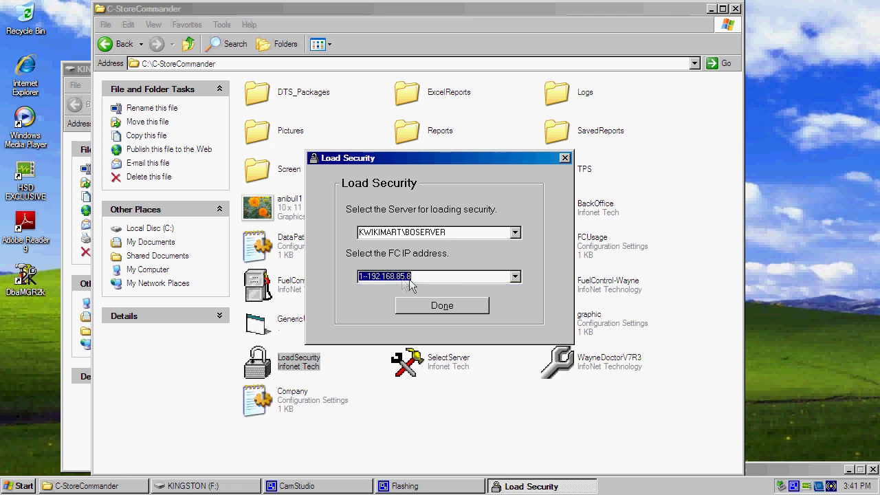
{"action": "left_click", "coordinate": [370, 282]}
{"action": "key", "text": "BackSpace"}
{"action": "key", "text": "BackSpace"}
{"action": "key", "text": "BackSpace"}
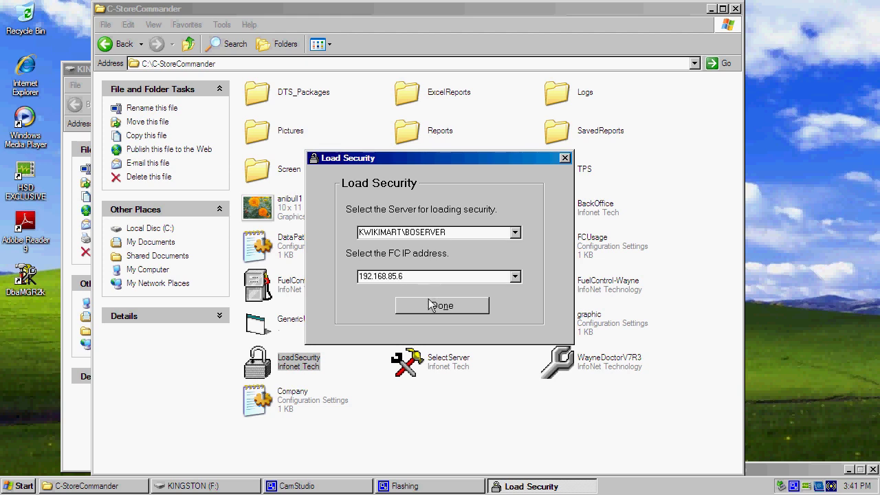
{"action": "left_click", "coordinate": [429, 306]}
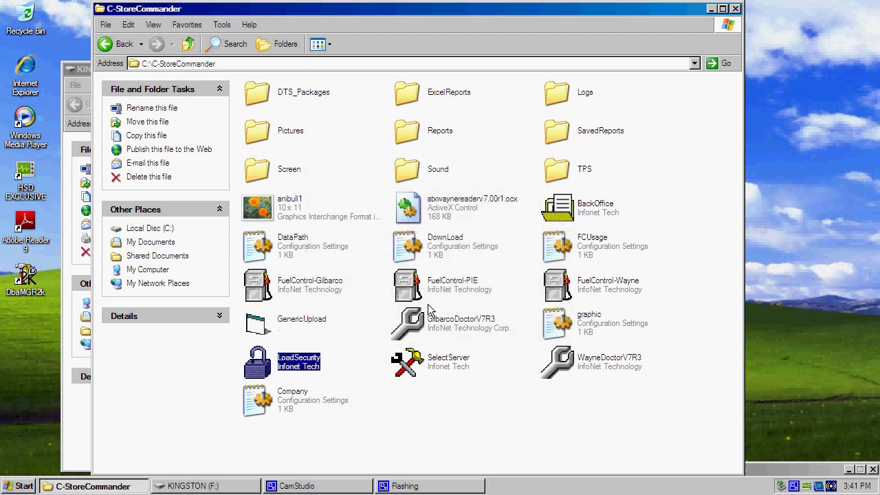
- Change FCUsage's mode to 'On line', save it, and start FuelControl-Gilbarco
{"action": "left_click", "coordinate": [439, 411]}
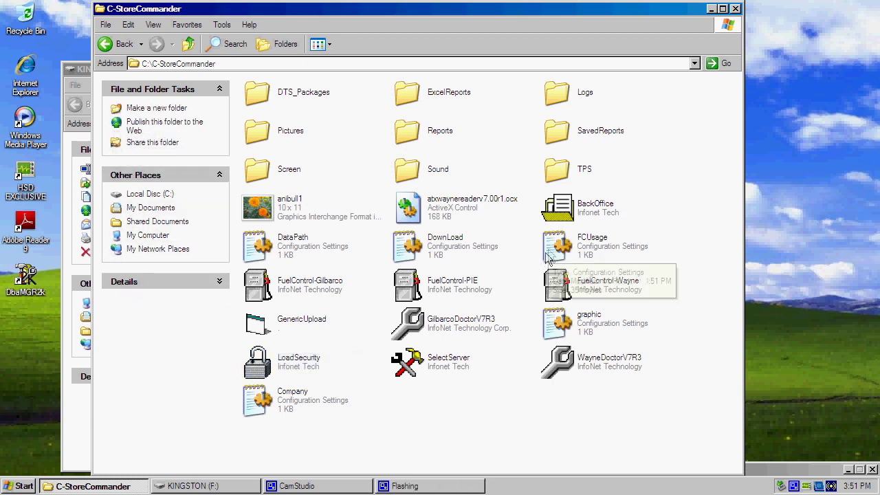
{"action": "double_click", "coordinate": [554, 247]}
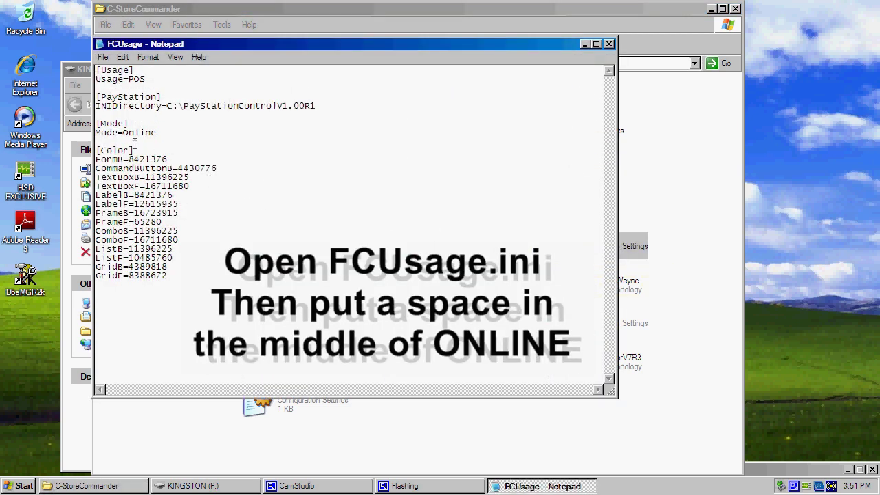
{"action": "left_click", "coordinate": [135, 133]}
{"action": "left_click", "coordinate": [609, 43]}
{"action": "left_click", "coordinate": [397, 286]}
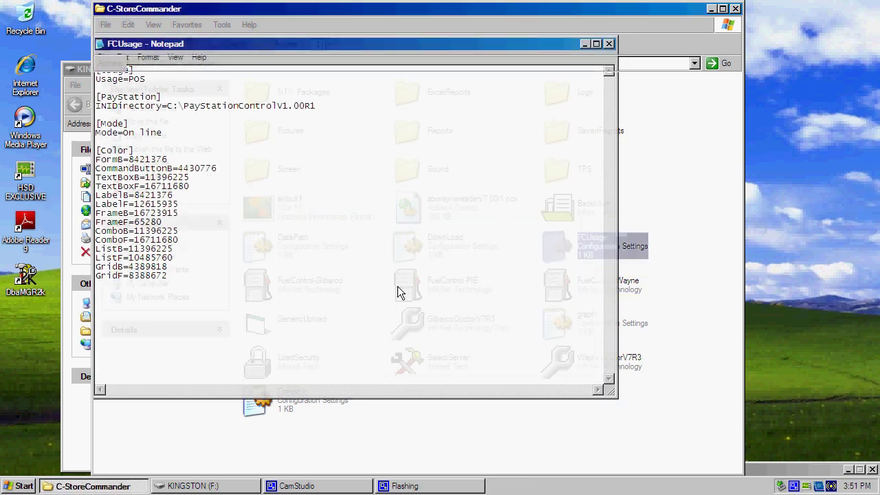
{"action": "double_click", "coordinate": [287, 285]}
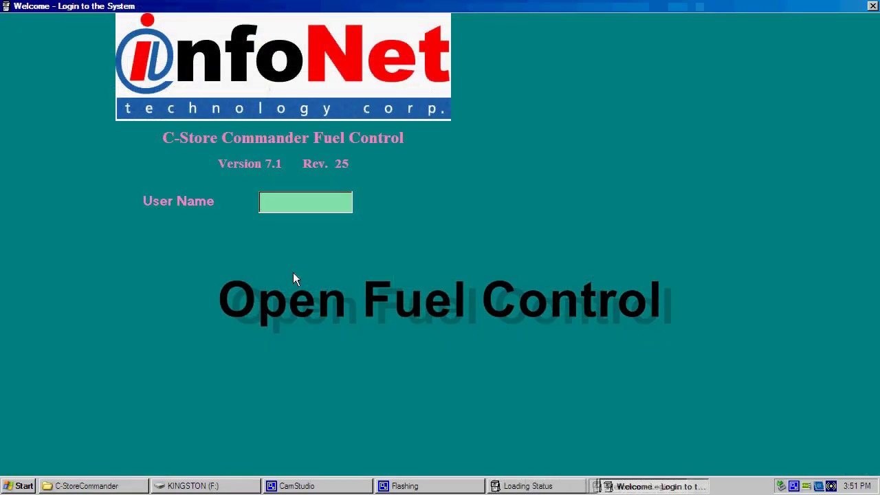
- Log into Fuel Control and review the pump Configuration and grade Assignments
{"action": "type", "text": "a"}
{"action": "key", "text": "Return"}
{"action": "key", "text": "Return"}
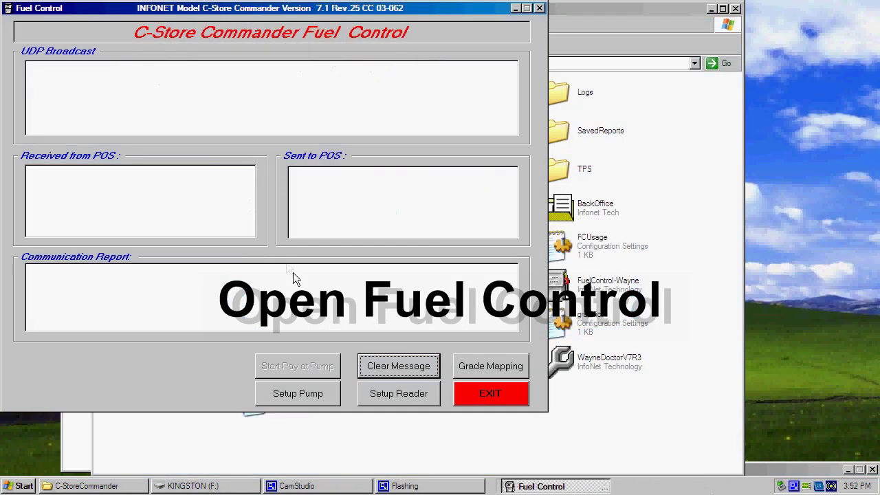
{"action": "left_click", "coordinate": [304, 397]}
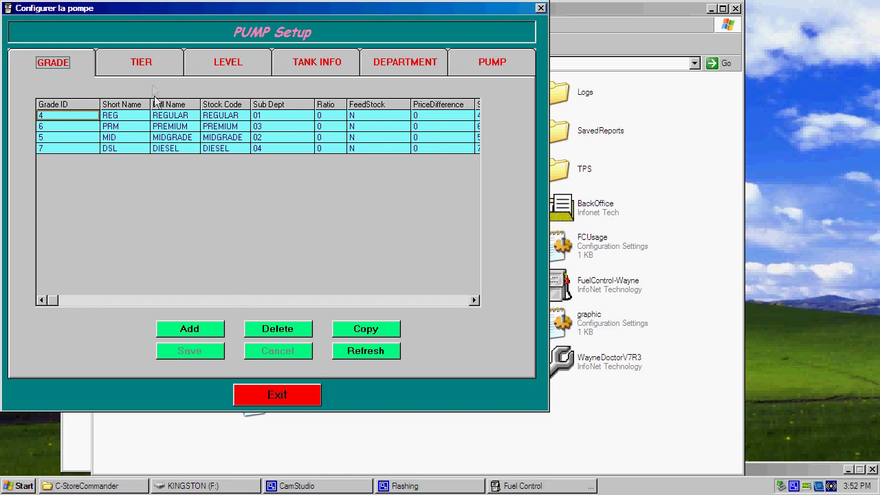
{"action": "left_click", "coordinate": [486, 66]}
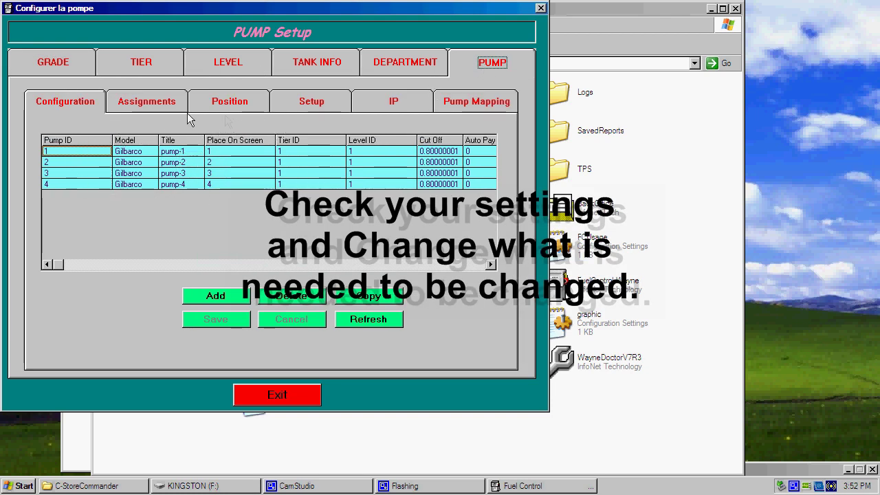
{"action": "left_click", "coordinate": [148, 103]}
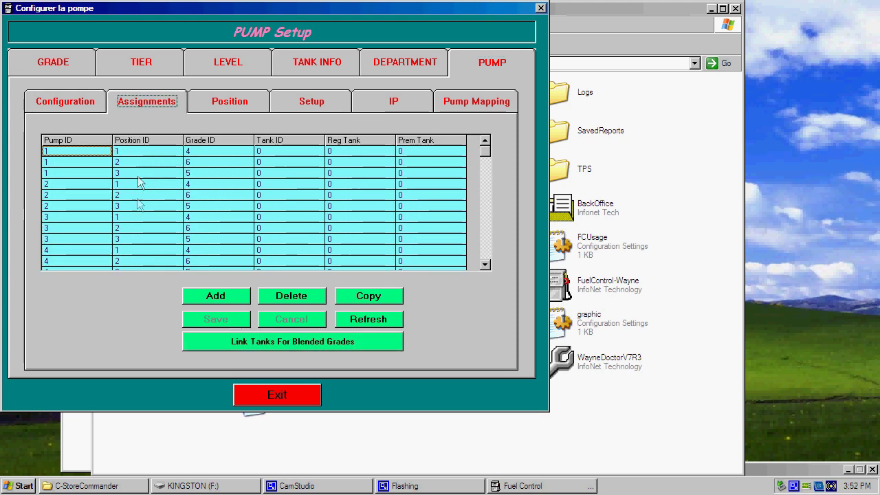
- Check the pump Position layout, trying pumps 3 and 4 in the fifth slot and restoring them
{"action": "left_click", "coordinate": [250, 110]}
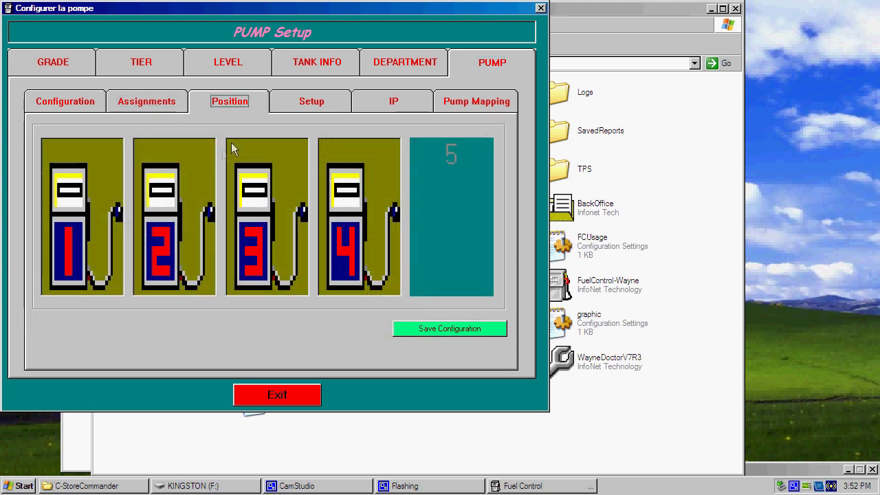
{"action": "left_click_drag", "start_coordinate": [370, 200], "coordinate": [455, 201]}
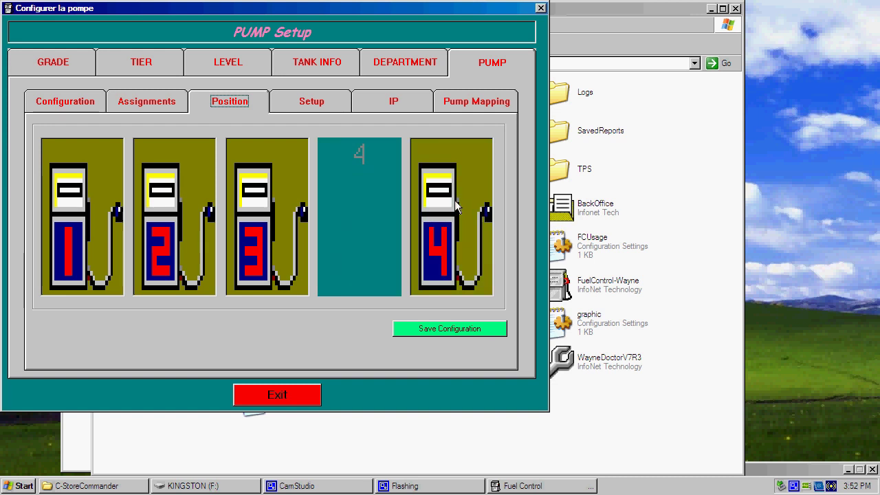
{"action": "left_click", "coordinate": [363, 201]}
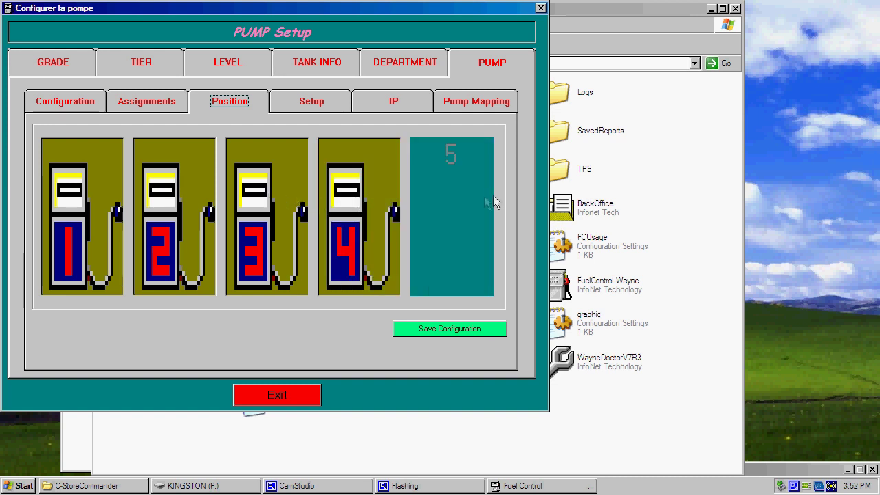
{"action": "left_click_drag", "start_coordinate": [267, 200], "coordinate": [477, 199]}
{"action": "left_click", "coordinate": [264, 205]}
- Review the pump Setup and IP settings (FC IP 192.168.85.6) and exit pump setup
{"action": "left_click", "coordinate": [309, 104]}
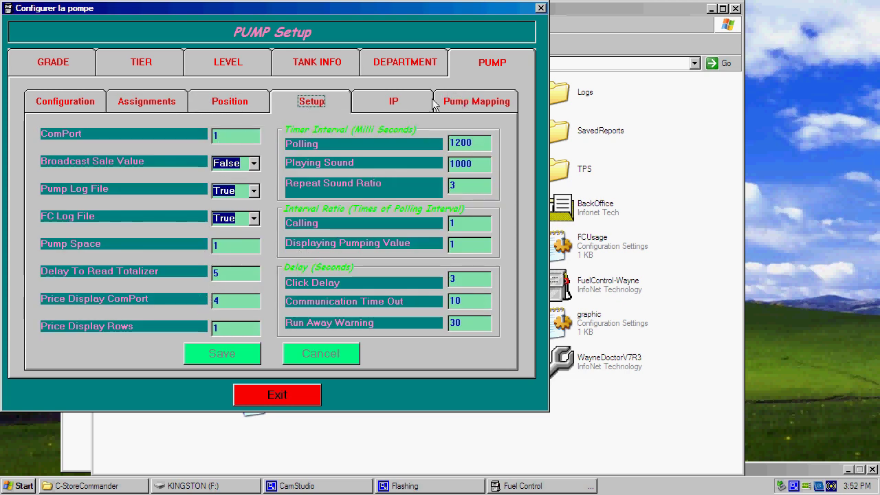
{"action": "left_click", "coordinate": [425, 103]}
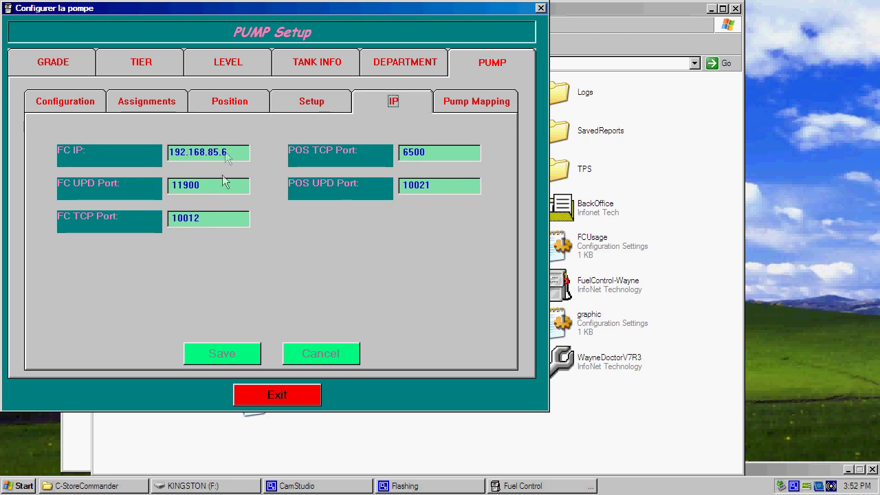
{"action": "left_click", "coordinate": [275, 393]}
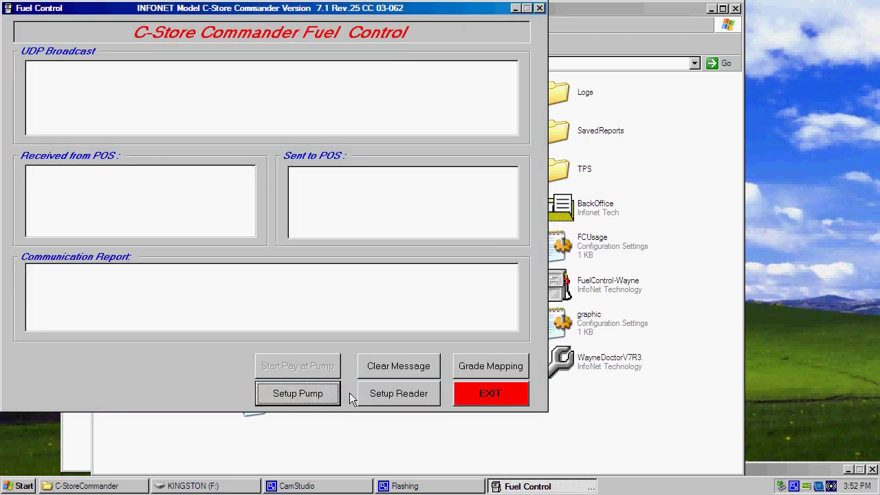
- Review the reader Port and Keypad Definition settings, readers 1–4 active on COM2, without changes
{"action": "left_click", "coordinate": [376, 393]}
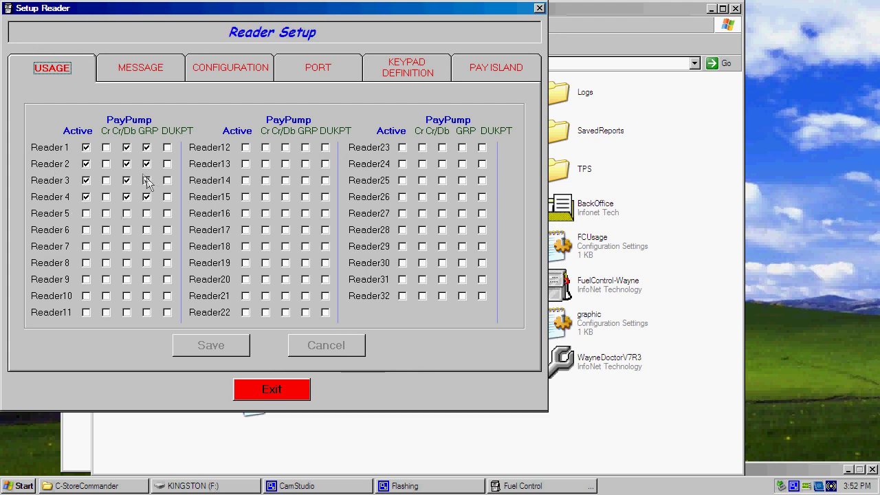
{"action": "left_click", "coordinate": [300, 69]}
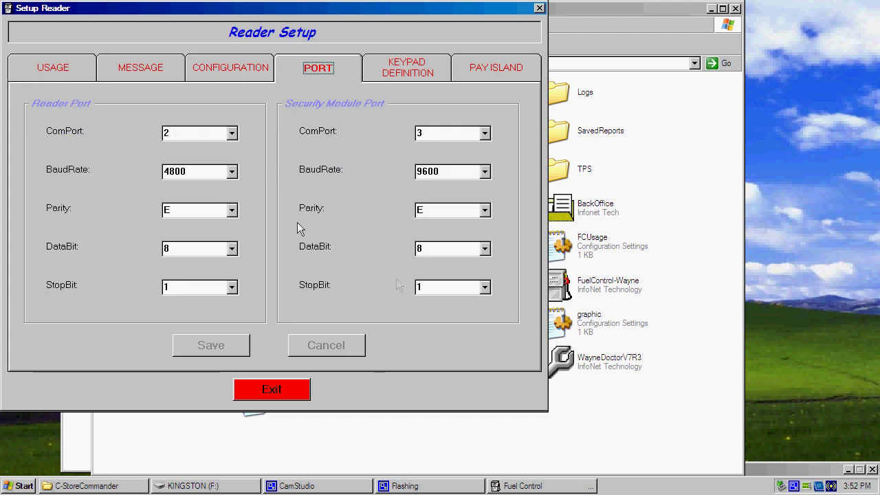
{"action": "left_click", "coordinate": [416, 67]}
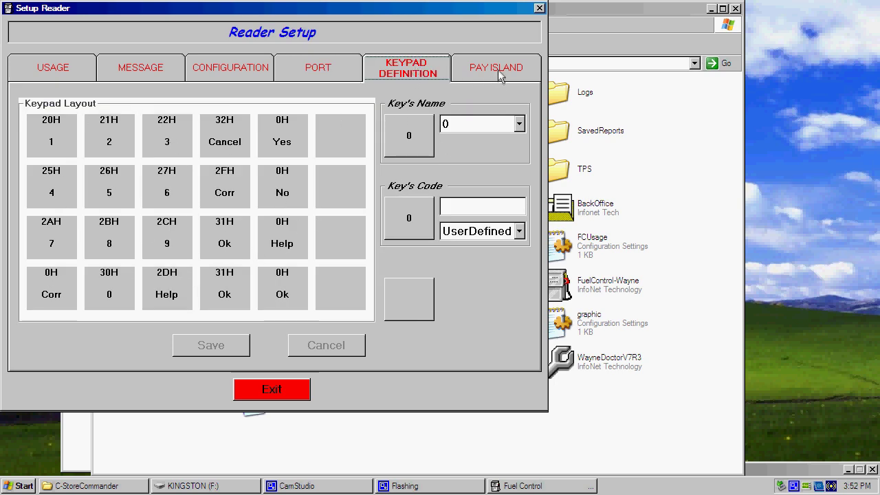
{"action": "left_click", "coordinate": [278, 393]}
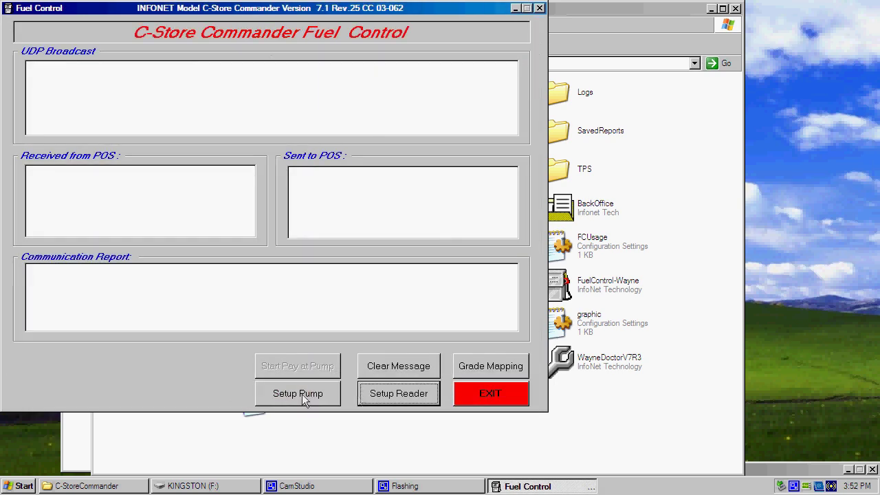
- Decline Grade Mapping and close Fuel Control
{"action": "left_click", "coordinate": [476, 370]}
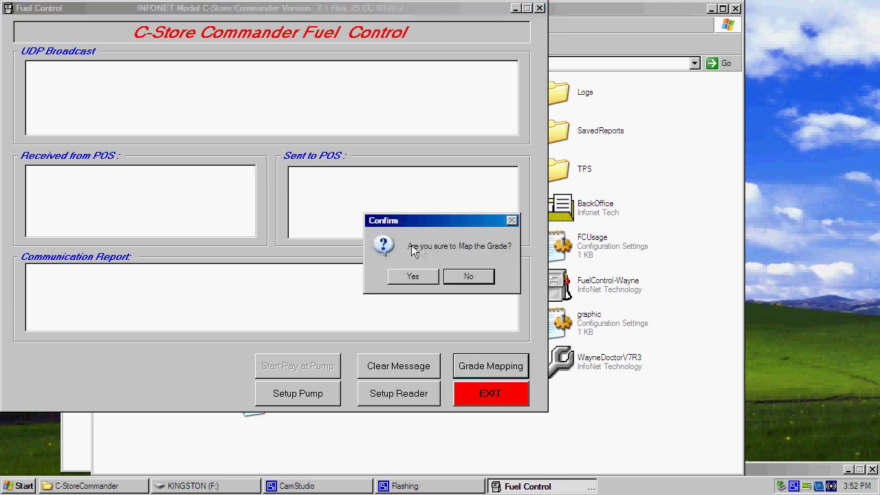
{"action": "left_click", "coordinate": [465, 276]}
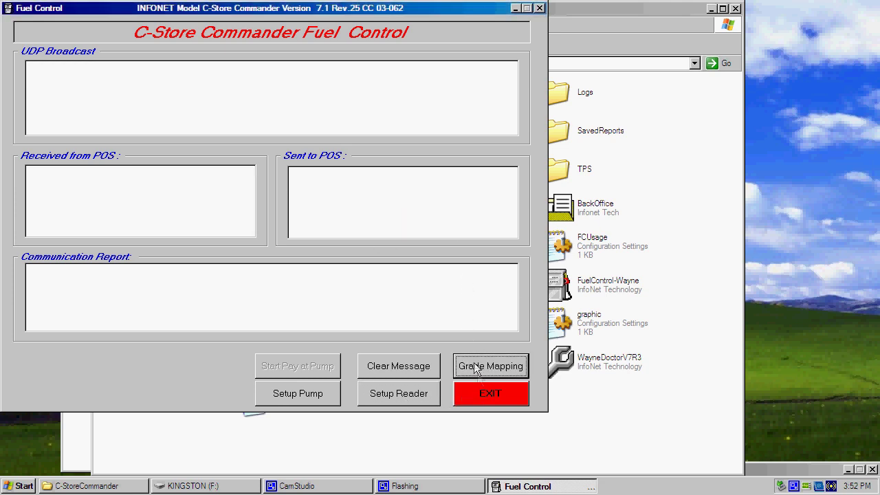
{"action": "left_click", "coordinate": [480, 393]}
{"action": "left_click", "coordinate": [25, 486]}
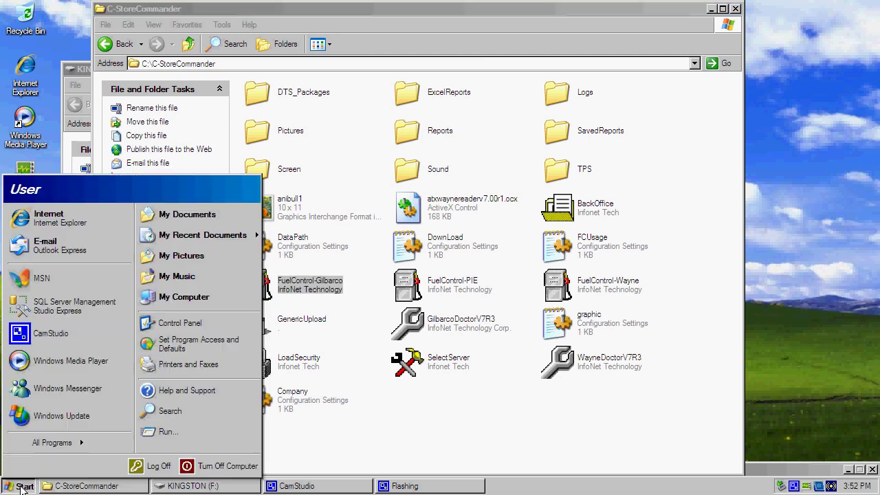
- Connect SQL Server Management Studio Express to KWIKIMART\BOSERVER and expand CSCPump's tables
{"action": "left_click", "coordinate": [38, 308]}
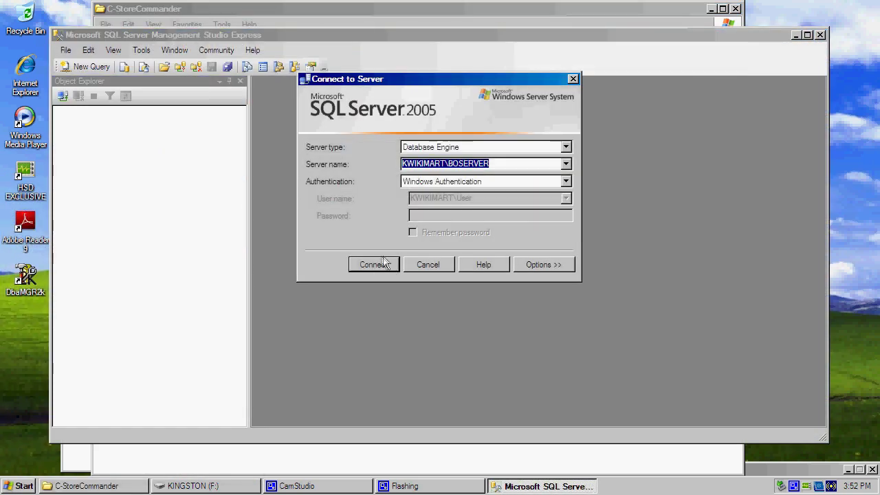
{"action": "left_click", "coordinate": [378, 262]}
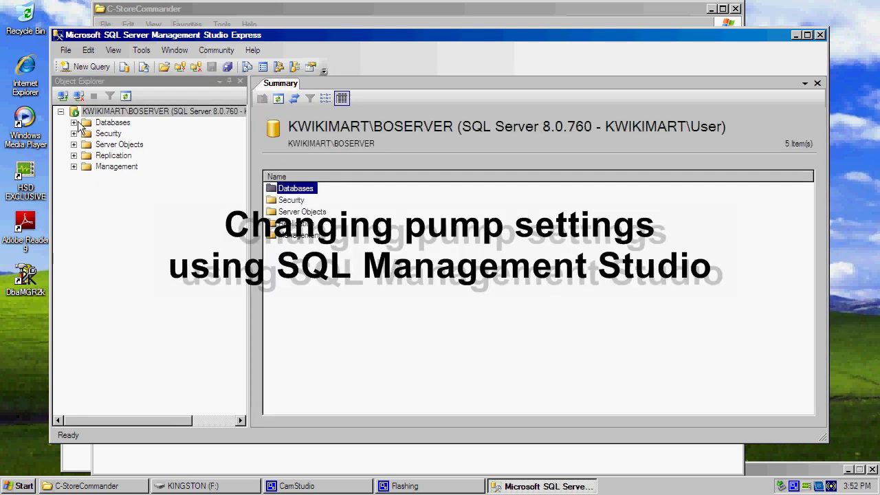
{"action": "left_click", "coordinate": [73, 123]}
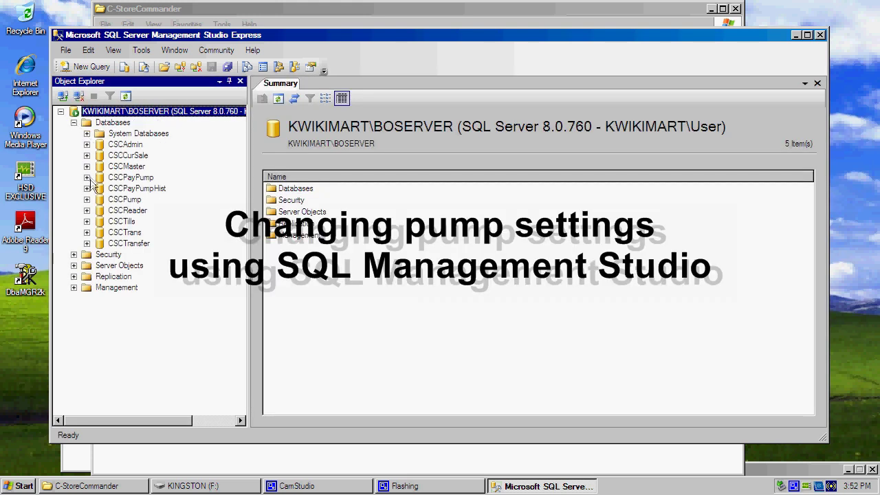
{"action": "left_click", "coordinate": [86, 199]}
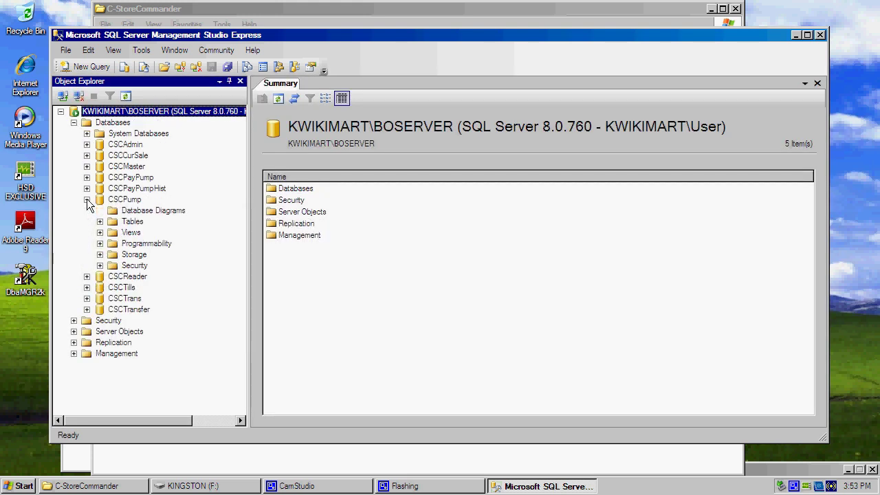
{"action": "left_click", "coordinate": [100, 221]}
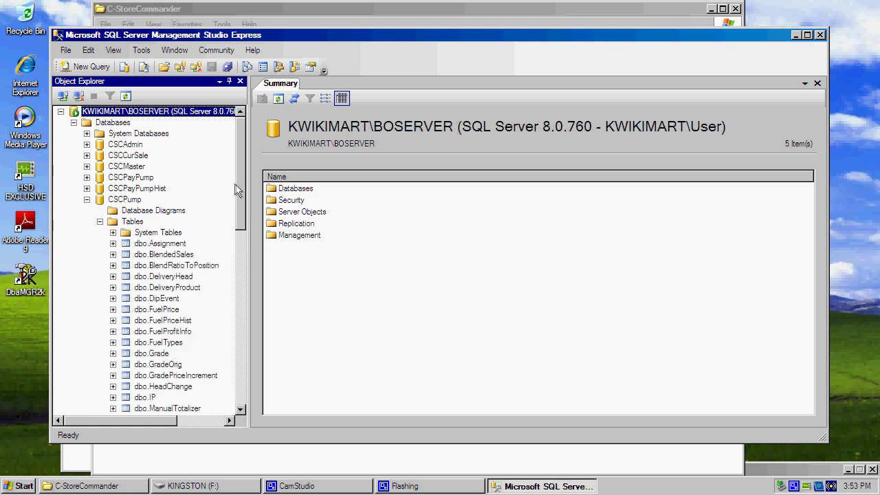
- Open the dbo.Pump table to show the four Gilbarco pumps, pump-1 to pump-4
{"action": "left_click", "coordinate": [808, 35]}
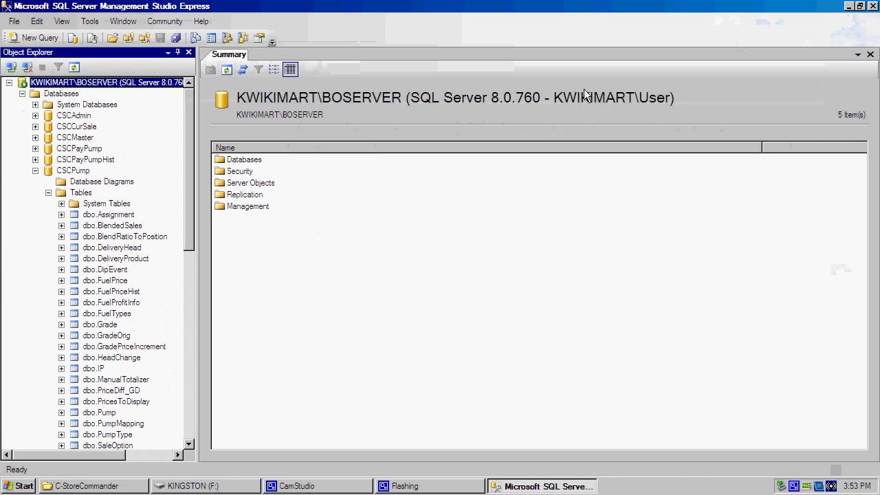
{"action": "left_click_drag", "start_coordinate": [194, 211], "coordinate": [185, 268]}
{"action": "left_click", "coordinate": [100, 281]}
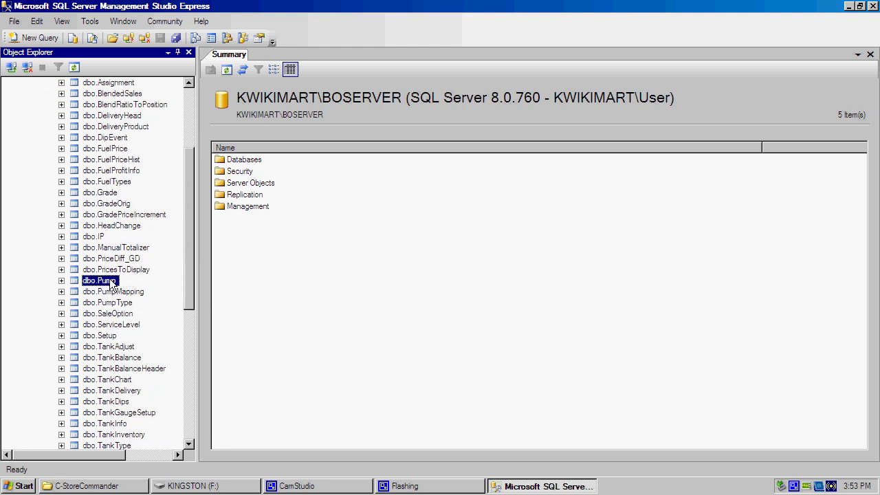
{"action": "right_click", "coordinate": [108, 281]}
{"action": "left_click", "coordinate": [159, 332]}
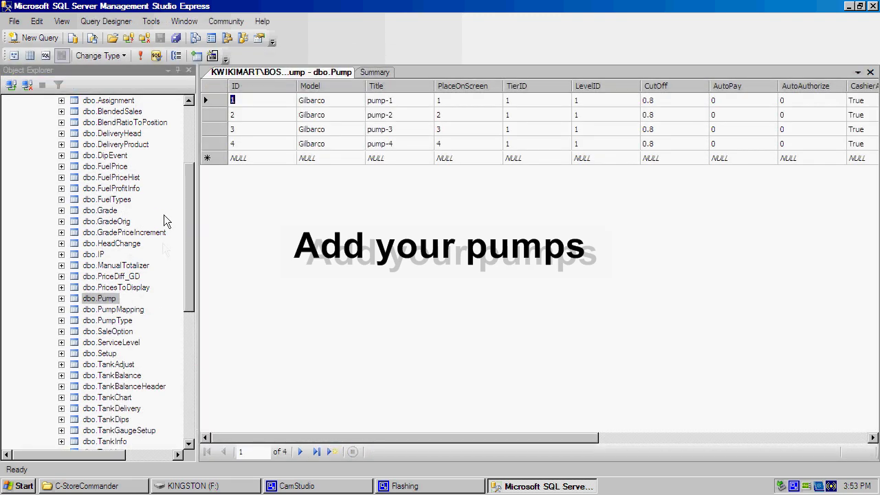
- Copy the pump-4 row and paste it as pump-5, with ID, Title and PlaceOnScreen set to 5
{"action": "left_click", "coordinate": [215, 143]}
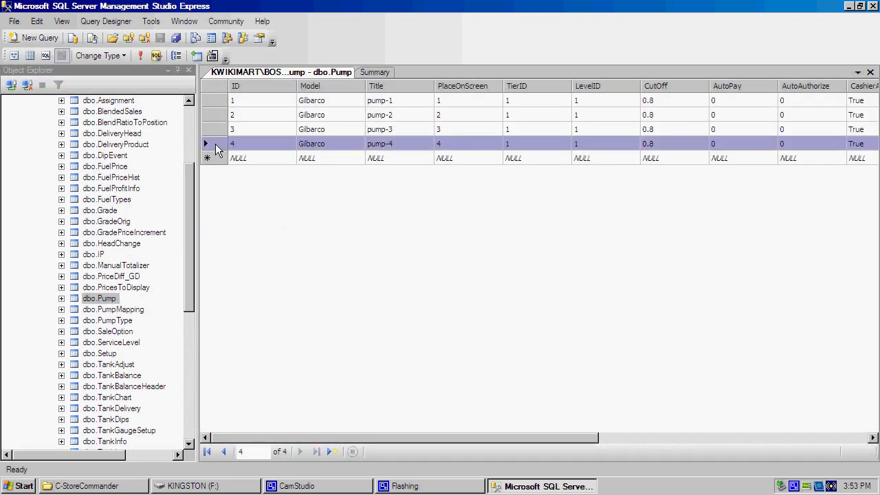
{"action": "left_click", "coordinate": [213, 157]}
{"action": "key", "text": "ctrl+v"}
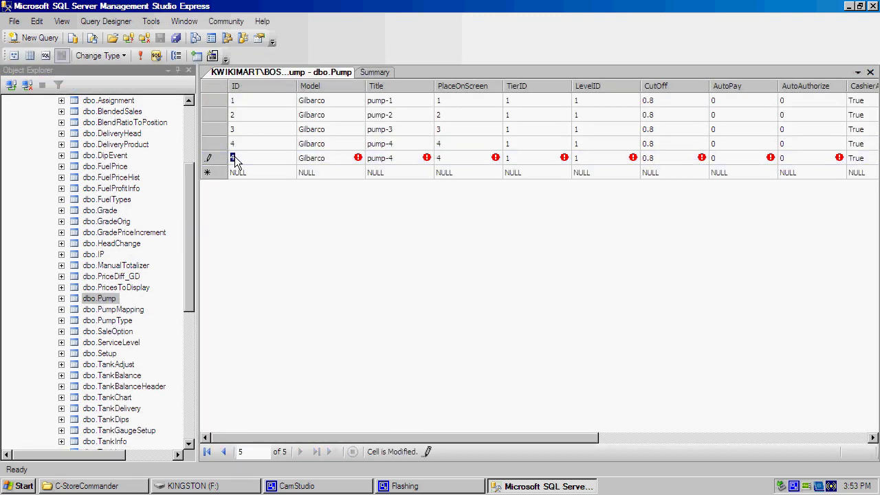
{"action": "type", "text": "5"}
{"action": "left_click", "coordinate": [405, 158]}
{"action": "key", "text": "BackSpace"}
{"action": "type", "text": "5"}
{"action": "left_click", "coordinate": [445, 157]}
{"action": "left_click", "coordinate": [209, 174]}
- Paste another copy as pump-6 with ID, Title and PlaceOnScreen set to 6, then close dbo.Pump
{"action": "key", "text": "ctrl+v"}
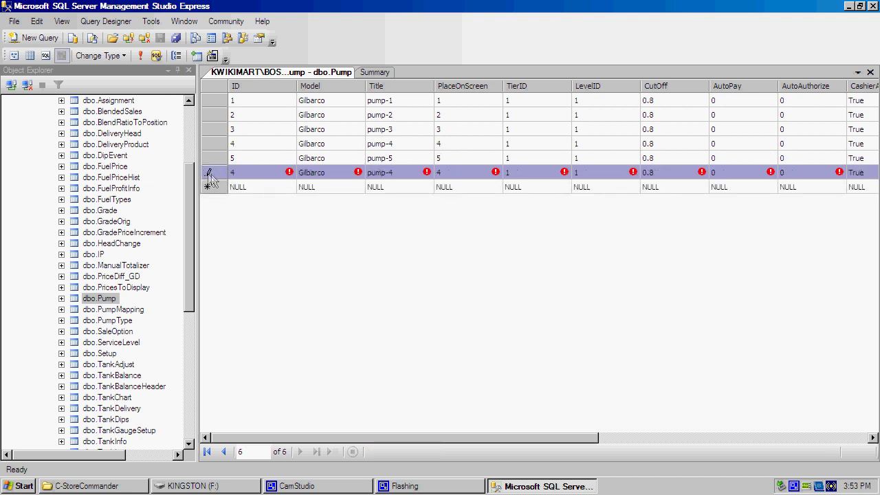
{"action": "left_click", "coordinate": [232, 174]}
{"action": "type", "text": "6"}
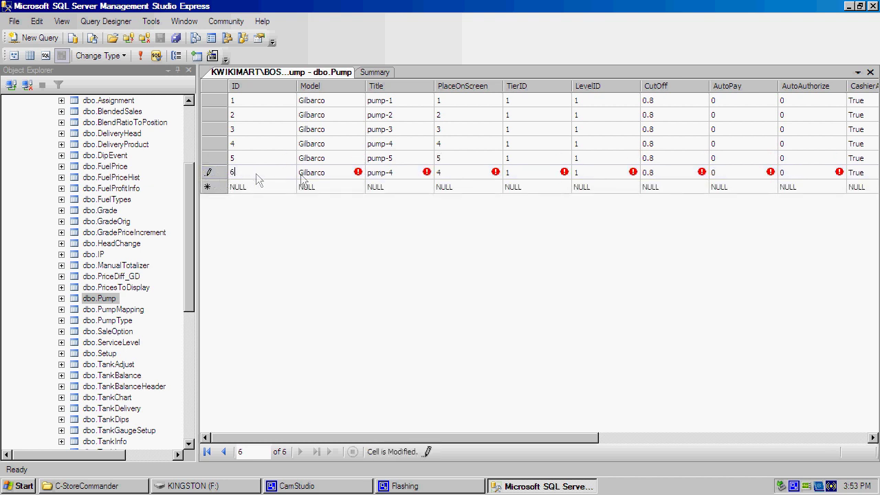
{"action": "left_click", "coordinate": [396, 174]}
{"action": "type", "text": "6"}
{"action": "left_click", "coordinate": [456, 173]}
{"action": "type", "text": "6"}
{"action": "left_click", "coordinate": [221, 186]}
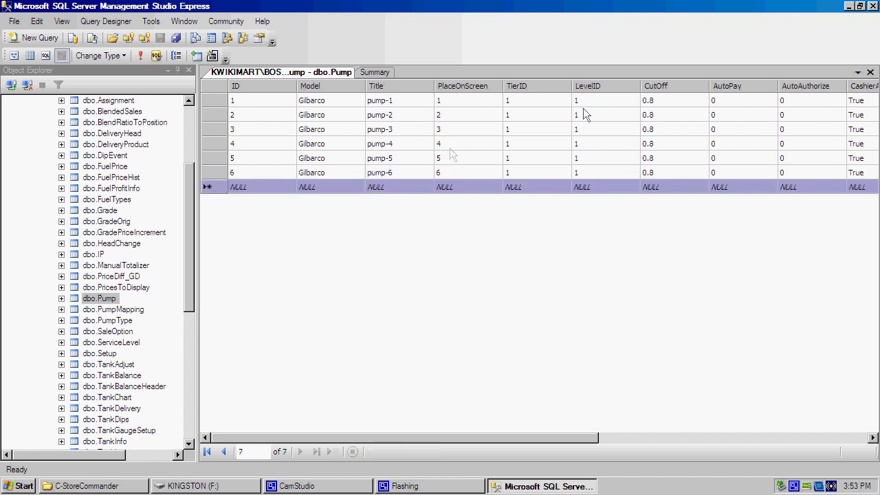
{"action": "left_click", "coordinate": [871, 72]}
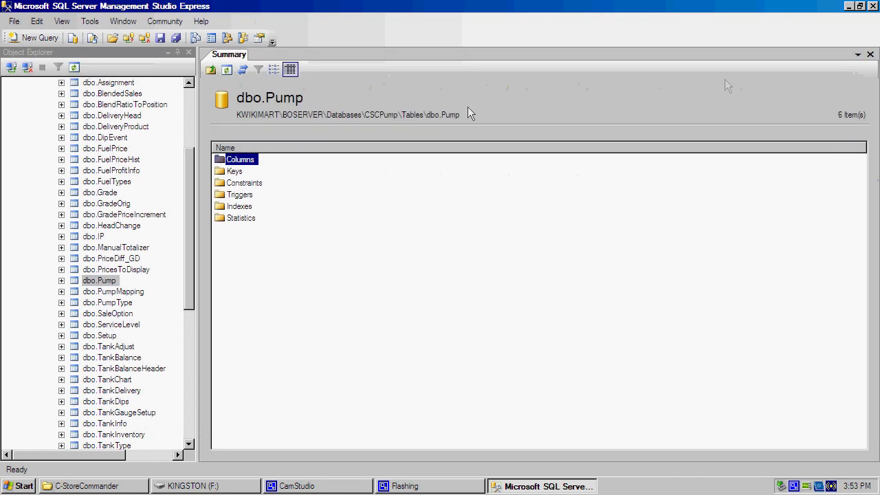
- Open the dbo.Grade table and change the IDs of REG, PRM and MID to 1, 3 and 2
{"action": "right_click", "coordinate": [112, 192]}
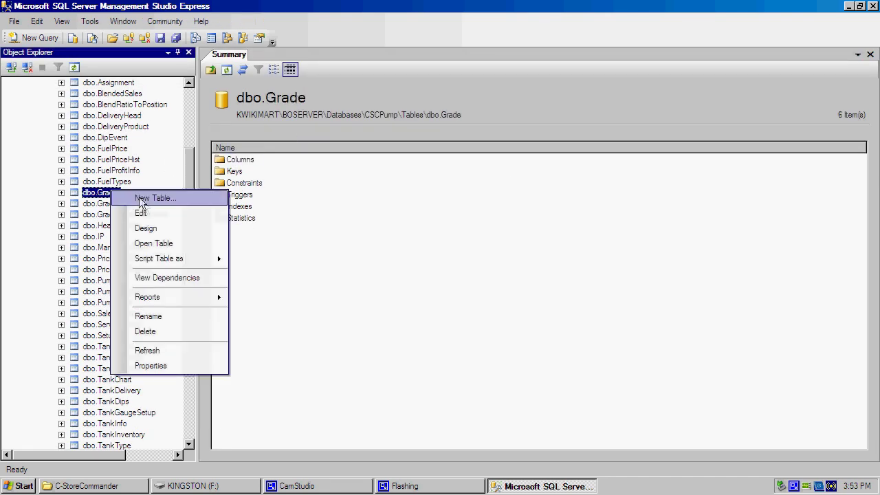
{"action": "left_click", "coordinate": [148, 242]}
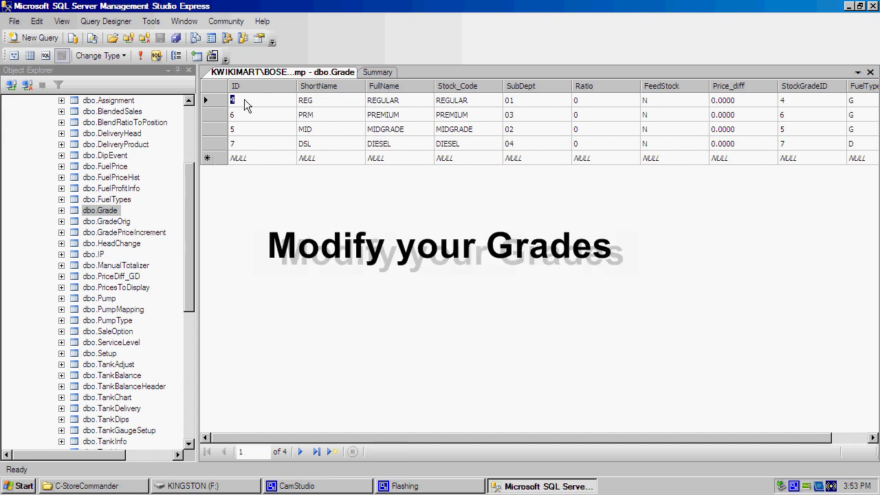
{"action": "type", "text": "1"}
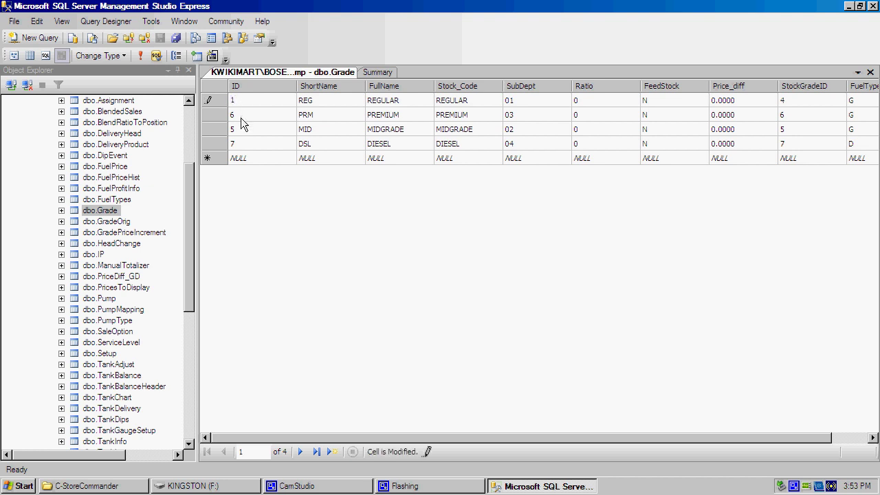
{"action": "left_click", "coordinate": [240, 116]}
{"action": "type", "text": "3"}
{"action": "left_click", "coordinate": [244, 129]}
{"action": "type", "text": "2"}
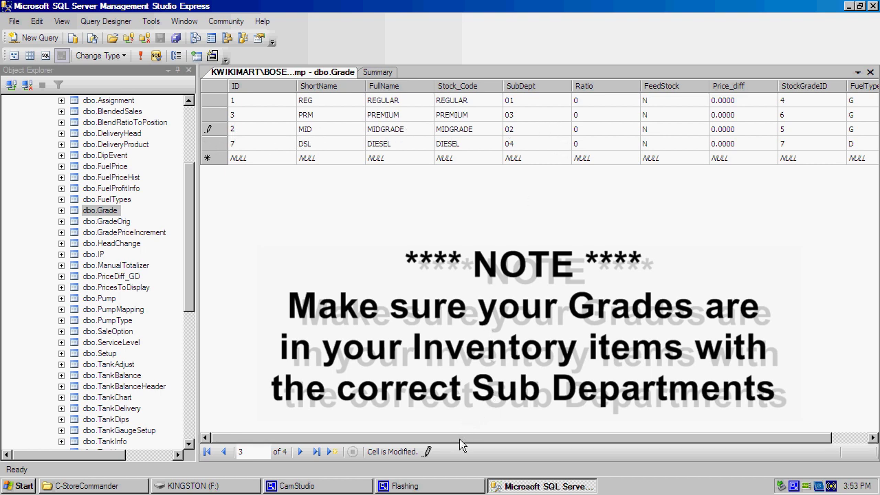
- Set StockGradeID to 1, 3 and 2 for the REG, PRM and MID grades
{"action": "left_click_drag", "start_coordinate": [460, 439], "coordinate": [499, 439]}
{"action": "left_click", "coordinate": [745, 100]}
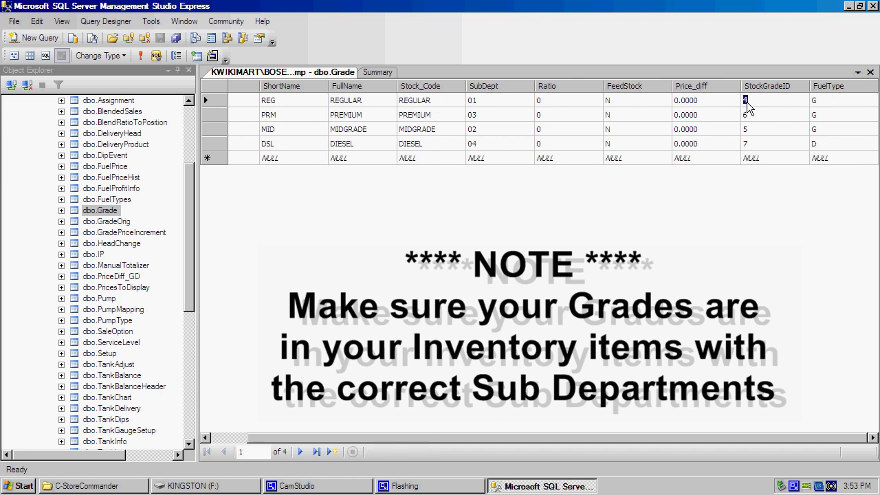
{"action": "type", "text": "1"}
{"action": "left_click", "coordinate": [748, 113]}
{"action": "type", "text": "3"}
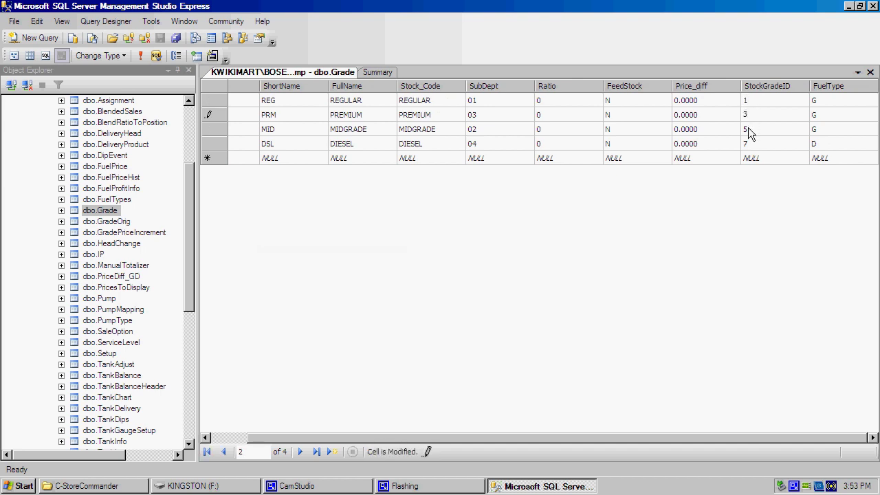
{"action": "left_click", "coordinate": [748, 128]}
{"action": "type", "text": "2"}
{"action": "left_click_drag", "start_coordinate": [724, 438], "coordinate": [677, 438]}
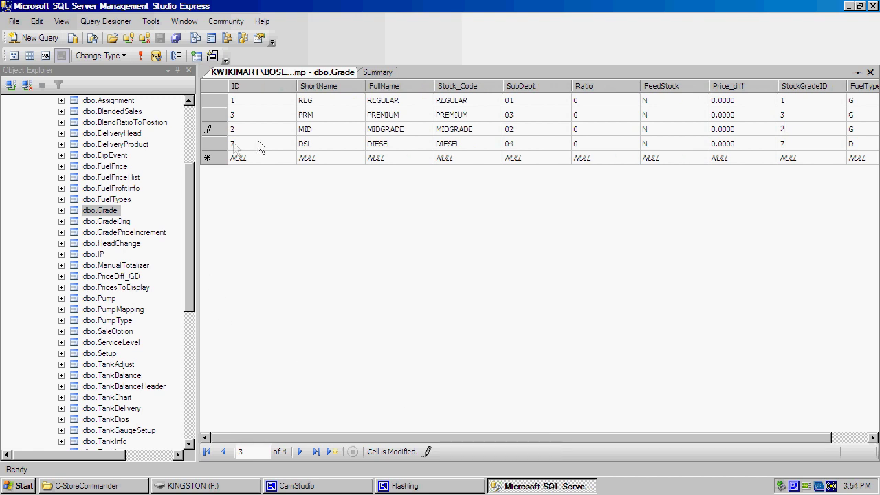
{"action": "left_click_drag", "start_coordinate": [189, 185], "coordinate": [187, 137]}
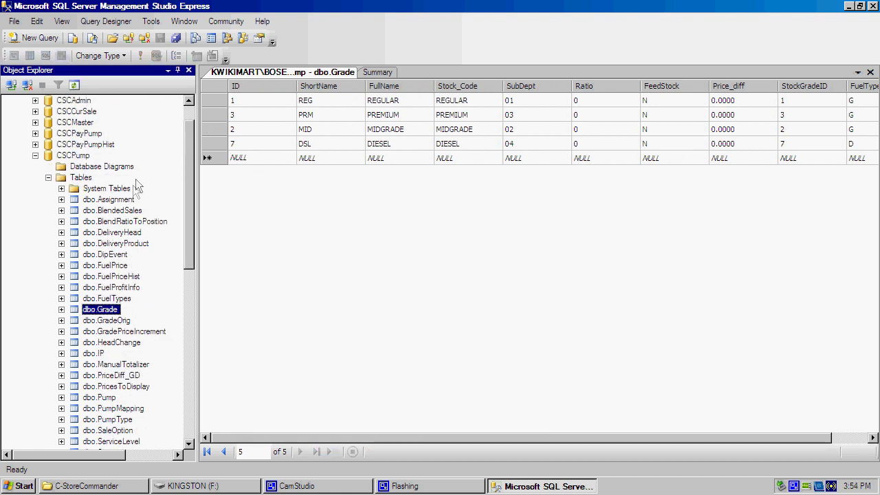
- Open the dbo.Assignment table's rows for editing
{"action": "left_click", "coordinate": [125, 200]}
{"action": "right_click", "coordinate": [125, 200]}
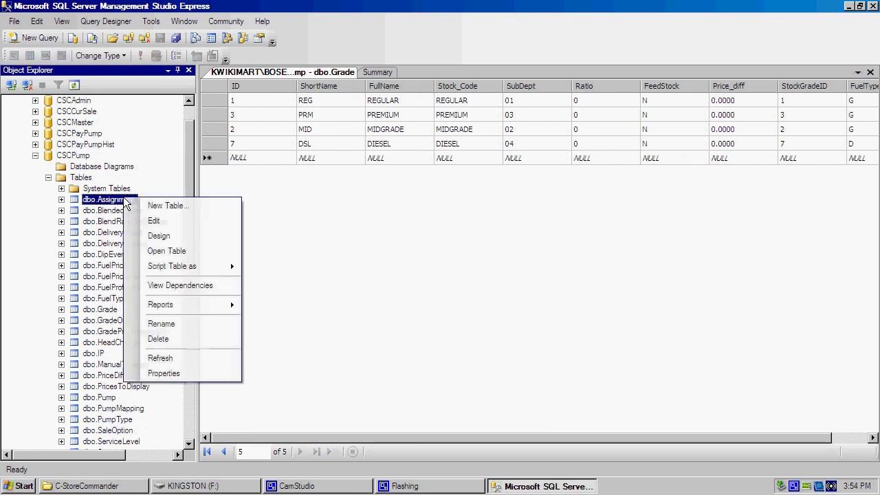
{"action": "left_click", "coordinate": [157, 245]}
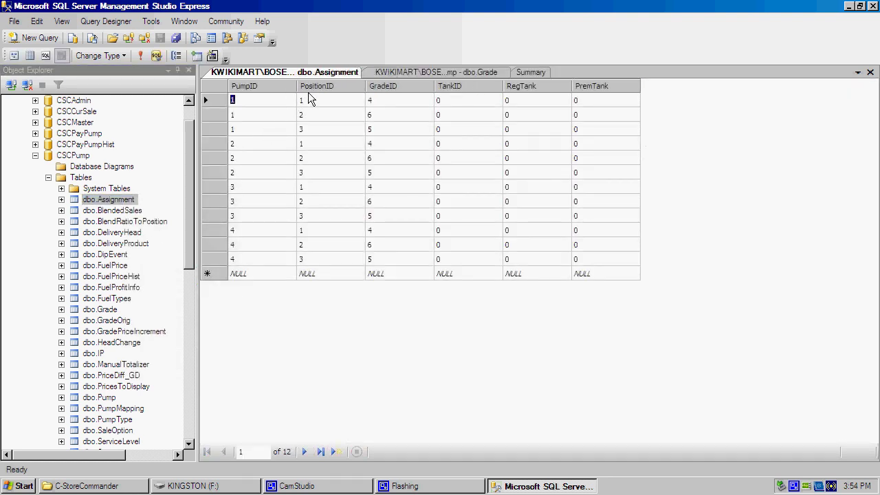
- Set GradeIDs 1, 2, 3 for positions 1–3 of pumps 1 to 4
{"action": "left_click", "coordinate": [377, 104]}
{"action": "type", "text": "1"}
{"action": "left_click", "coordinate": [376, 114]}
{"action": "type", "text": "2"}
{"action": "left_click", "coordinate": [379, 129]}
{"action": "type", "text": "3"}
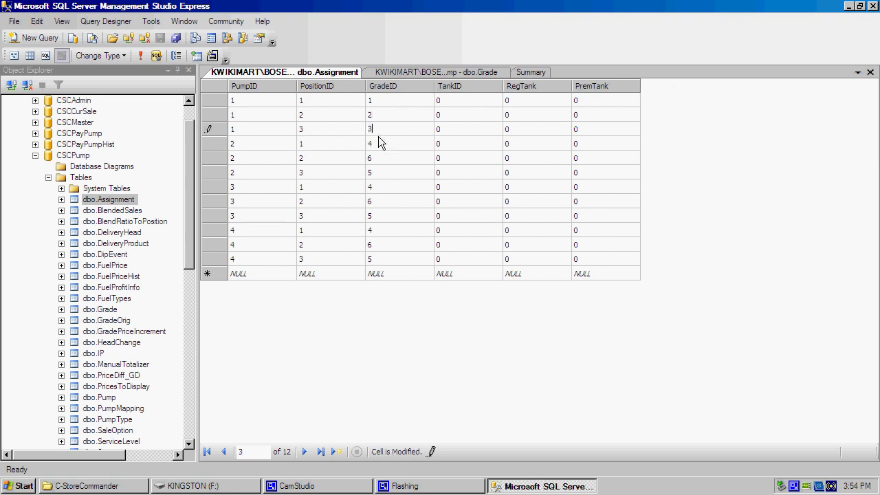
{"action": "left_click", "coordinate": [378, 144]}
{"action": "type", "text": "1"}
{"action": "left_click", "coordinate": [379, 156]}
{"action": "type", "text": "2"}
{"action": "left_click", "coordinate": [379, 171]}
{"action": "type", "text": "3"}
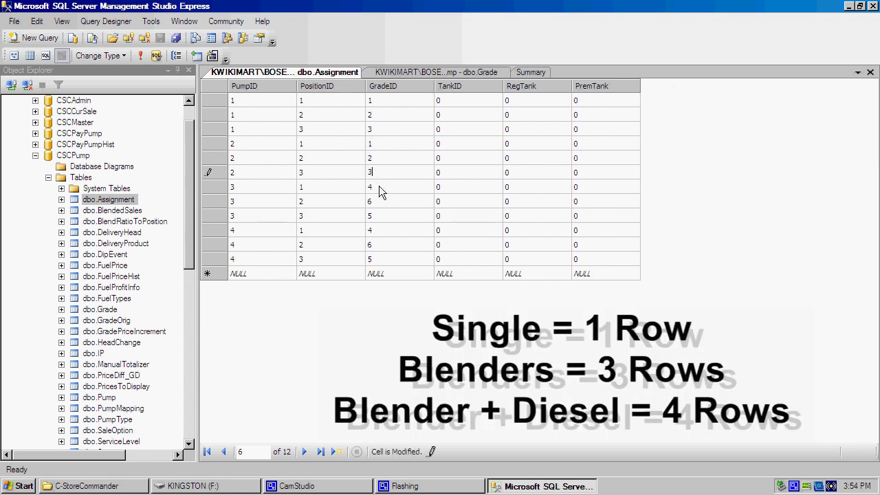
{"action": "left_click", "coordinate": [379, 187]}
{"action": "type", "text": "1"}
{"action": "left_click", "coordinate": [381, 200]}
{"action": "type", "text": "2"}
{"action": "left_click", "coordinate": [381, 214]}
{"action": "type", "text": "3"}
{"action": "left_click", "coordinate": [382, 229]}
{"action": "type", "text": "1"}
{"action": "left_click", "coordinate": [381, 244]}
{"action": "type", "text": "2"}
{"action": "left_click", "coordinate": [379, 258]}
{"action": "type", "text": "3"}
- Add Assignment rows for pump 5 positions 1, 2 and 3 with 0 tank values
{"action": "left_click", "coordinate": [255, 273]}
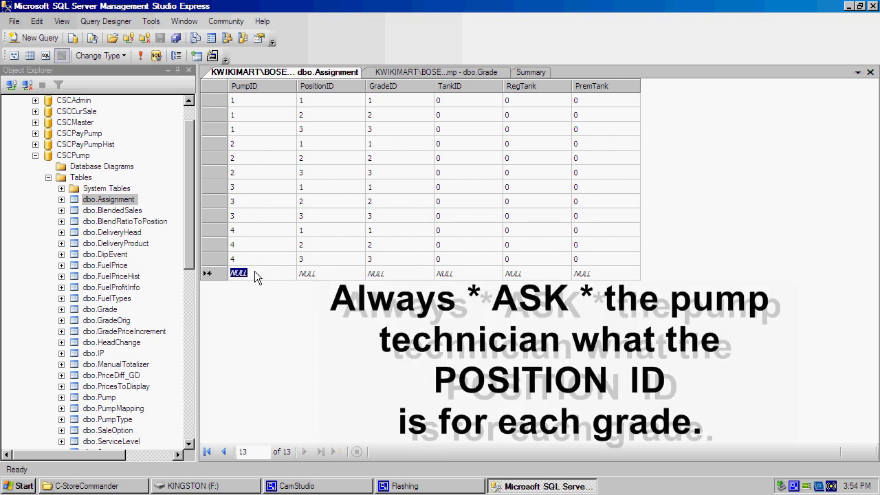
{"action": "type", "text": "5"}
{"action": "key", "text": "Tab"}
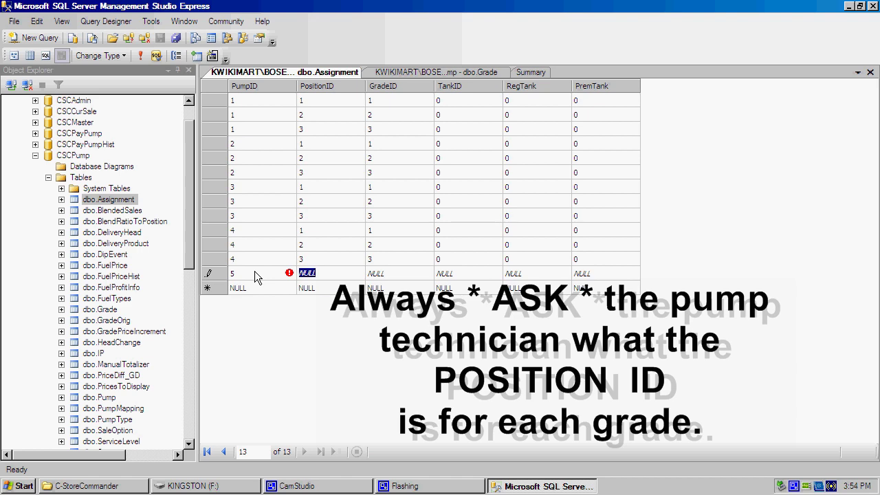
{"action": "type", "text": "1"}
{"action": "key", "text": "Tab"}
{"action": "type", "text": "1"}
{"action": "key", "text": "Tab"}
{"action": "type", "text": "0"}
{"action": "key", "text": "Tab"}
{"action": "type", "text": "0"}
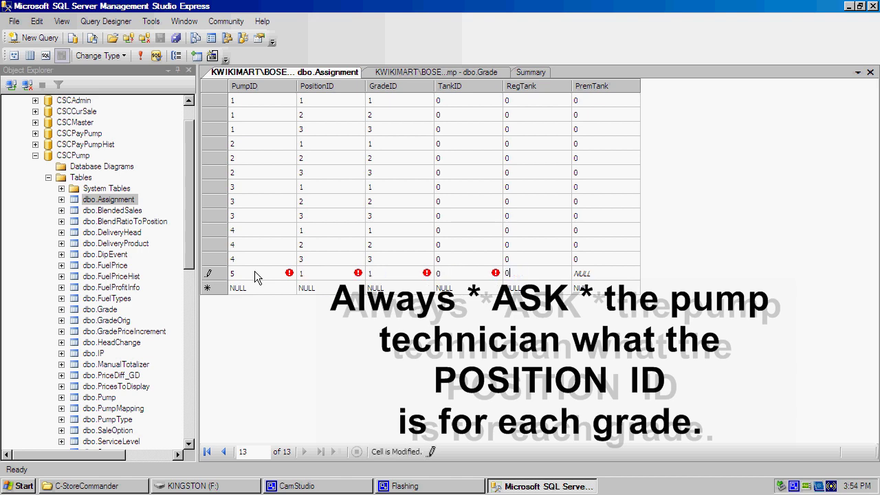
{"action": "key", "text": "Tab"}
{"action": "type", "text": "0"}
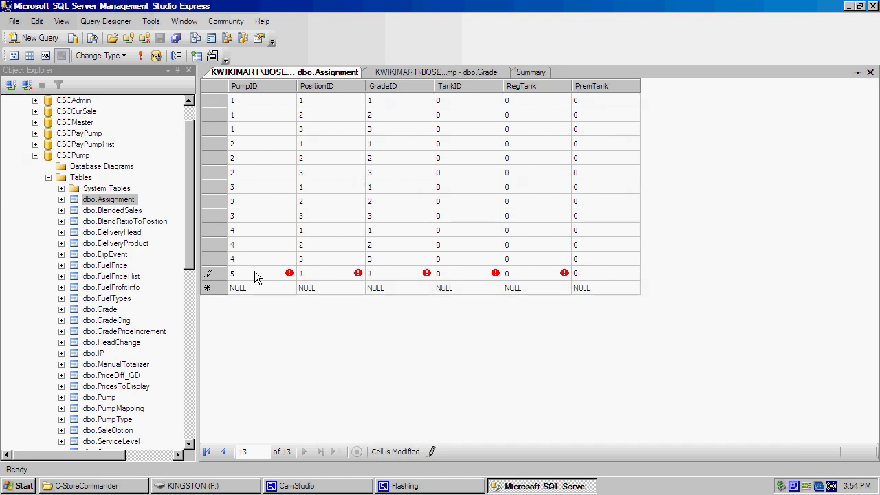
{"action": "key", "text": "Tab"}
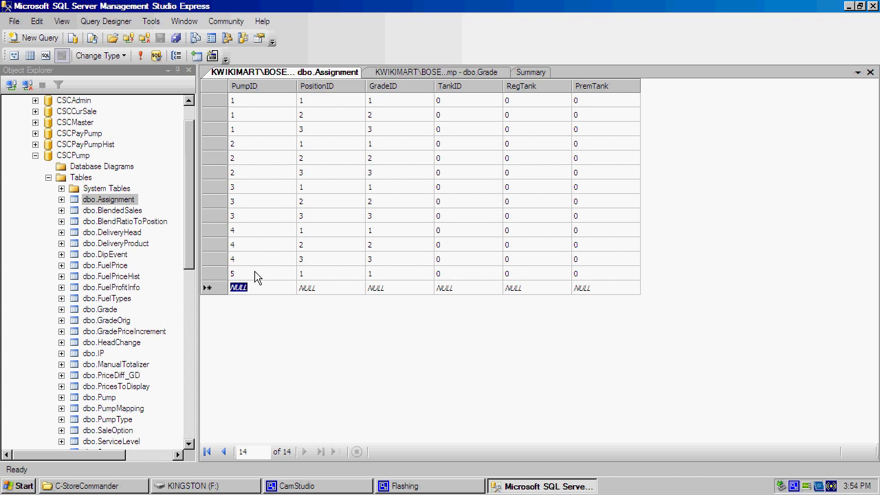
{"action": "type", "text": "5"}
{"action": "key", "text": "Tab"}
{"action": "type", "text": "2"}
{"action": "key", "text": "Tab"}
{"action": "type", "text": "2"}
{"action": "key", "text": "Tab"}
{"action": "type", "text": "0"}
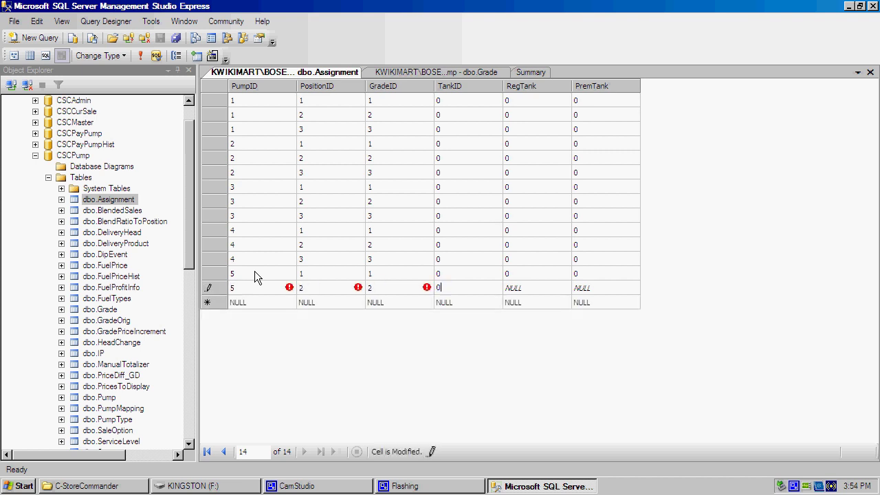
{"action": "key", "text": "Tab"}
{"action": "type", "text": "0"}
{"action": "key", "text": "Tab"}
{"action": "type", "text": "0"}
{"action": "key", "text": "Tab"}
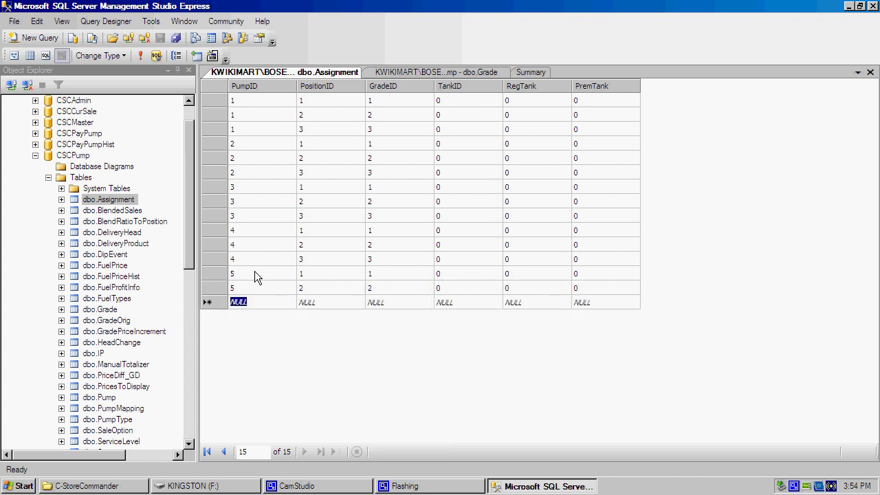
{"action": "type", "text": "5"}
{"action": "key", "text": "Tab"}
{"action": "type", "text": "3"}
{"action": "key", "text": "Tab"}
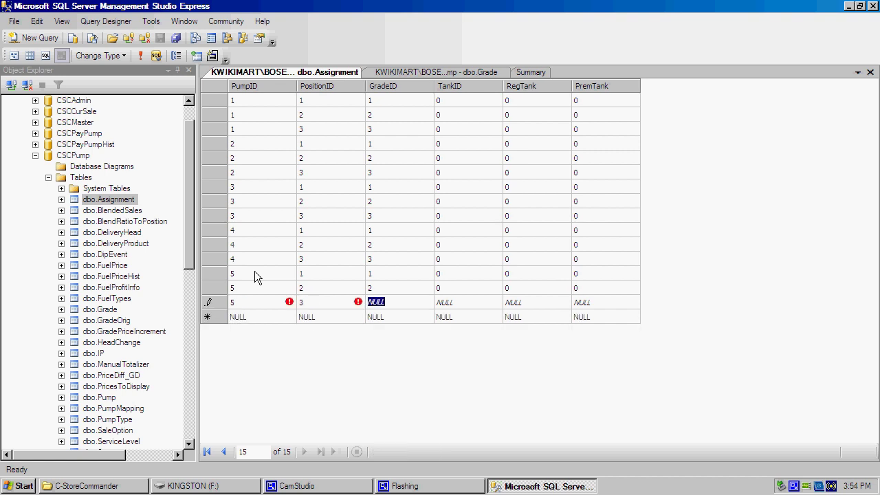
{"action": "type", "text": "3"}
{"action": "key", "text": "Tab"}
{"action": "type", "text": "0"}
{"action": "key", "text": "Tab"}
{"action": "type", "text": "0"}
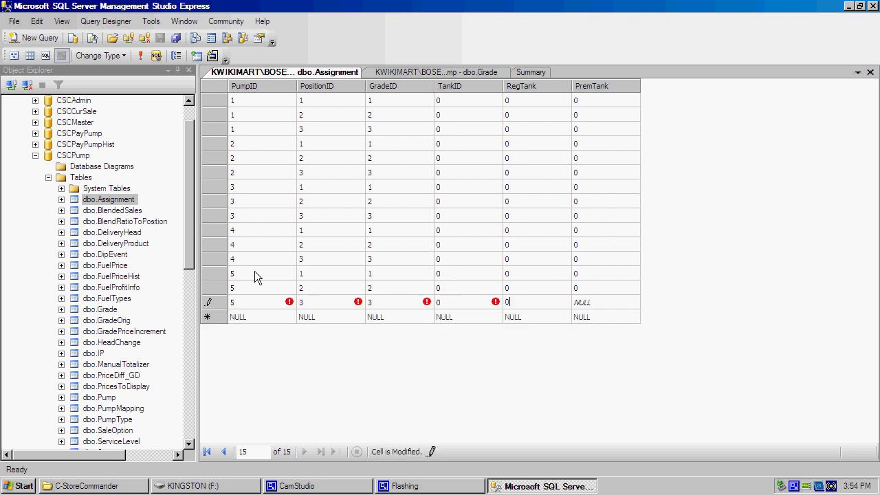
{"action": "key", "text": "Tab"}
{"action": "type", "text": "0"}
{"action": "key", "text": "Tab"}
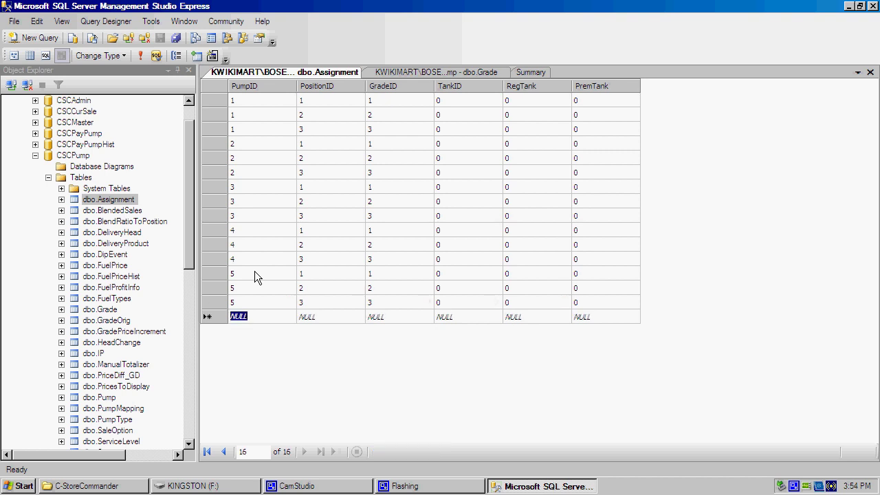
- Add the row 5/6/7 (pump 5, position 6, grade 7) with 0 tank values
{"action": "type", "text": "5"}
{"action": "key", "text": "Tab"}
{"action": "type", "text": "6"}
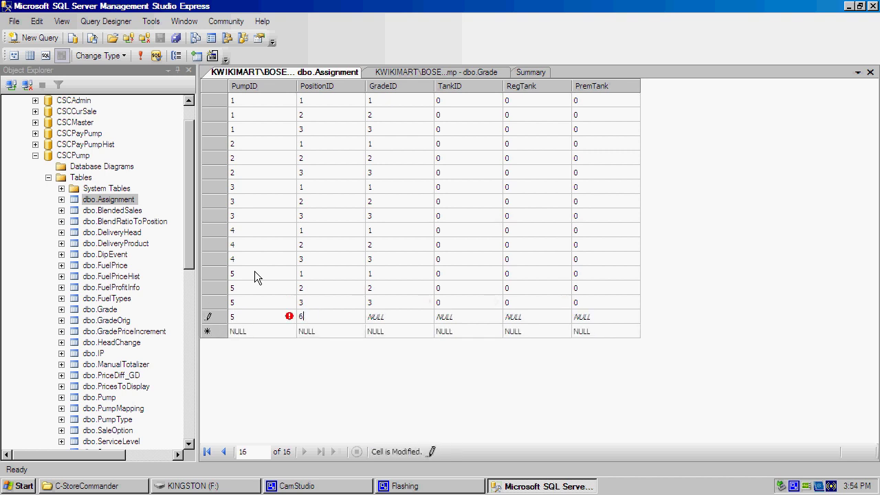
{"action": "key", "text": "Tab"}
{"action": "type", "text": "7"}
{"action": "key", "text": "Tab"}
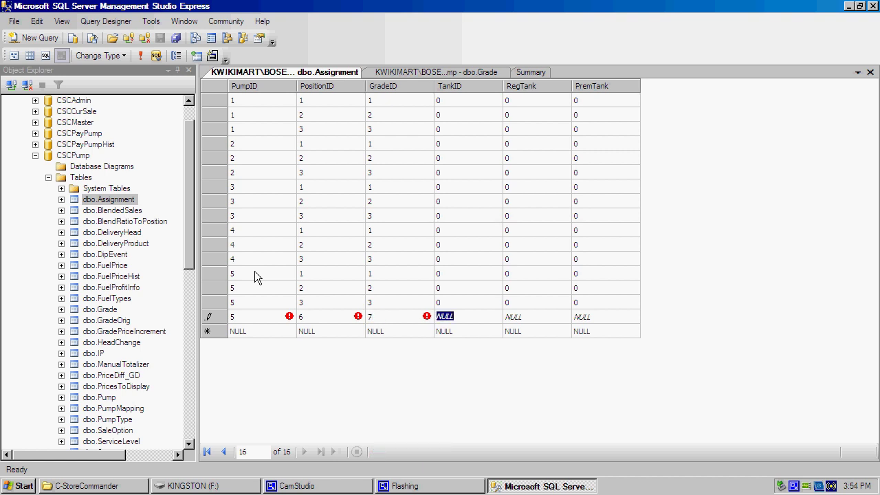
{"action": "type", "text": "0"}
{"action": "key", "text": "Tab"}
{"action": "type", "text": "0"}
{"action": "key", "text": "Tab"}
{"action": "type", "text": "0"}
{"action": "key", "text": "Tab"}
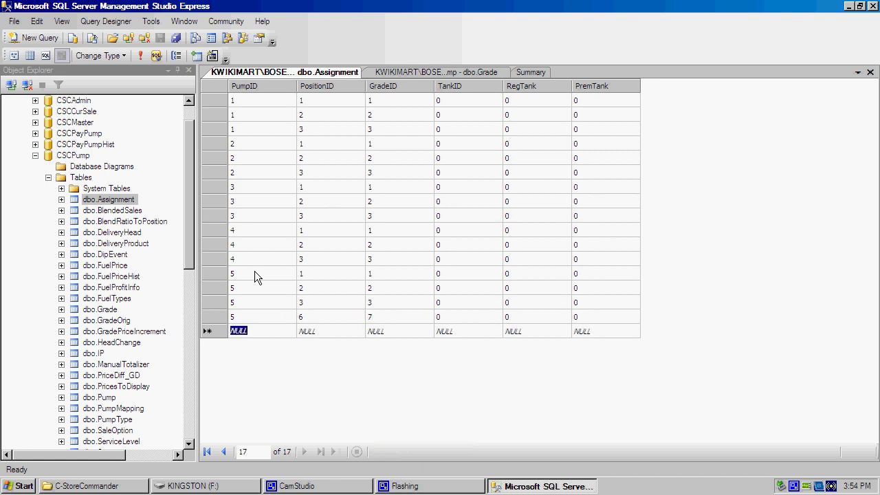
- Add rows 6/1/1, 6/2/2 and 6/3/3 with 0 tank values
{"action": "type", "text": "6"}
{"action": "key", "text": "Tab"}
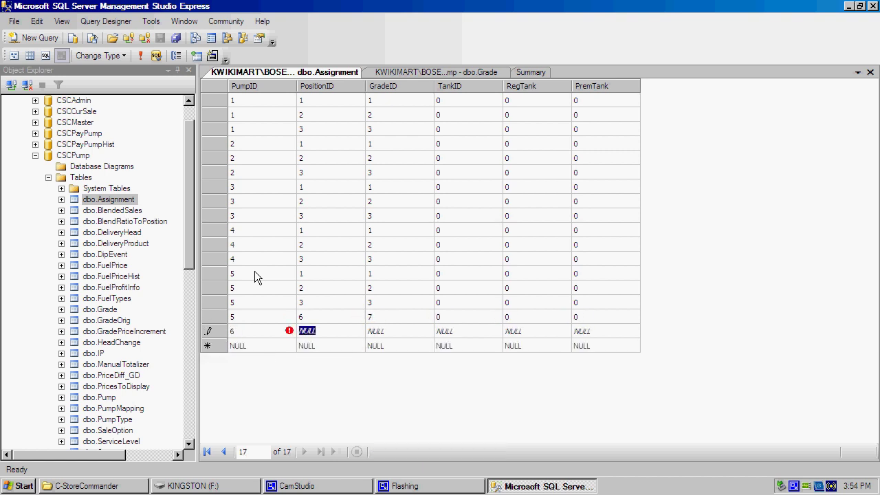
{"action": "type", "text": "1"}
{"action": "key", "text": "Tab"}
{"action": "type", "text": "1"}
{"action": "key", "text": "Tab"}
{"action": "type", "text": "0"}
{"action": "key", "text": "Tab"}
{"action": "type", "text": "0"}
{"action": "key", "text": "Tab"}
{"action": "type", "text": "0"}
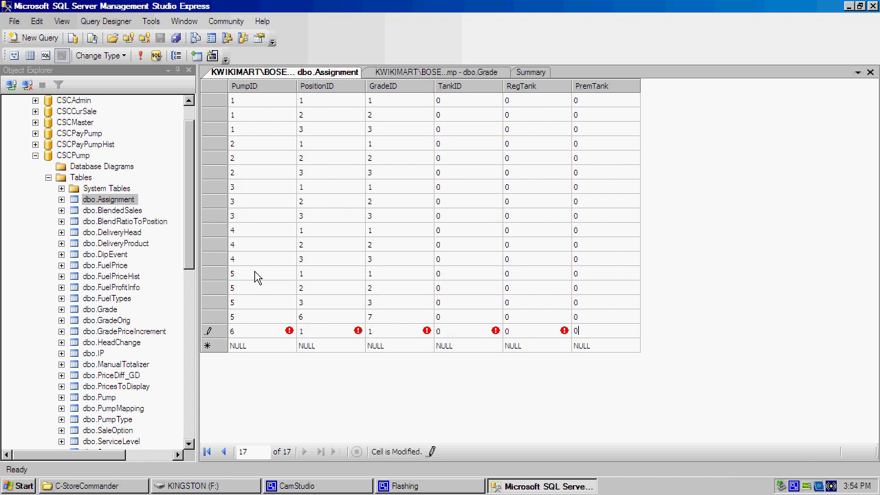
{"action": "key", "text": "Tab"}
{"action": "type", "text": "6"}
{"action": "key", "text": "Tab"}
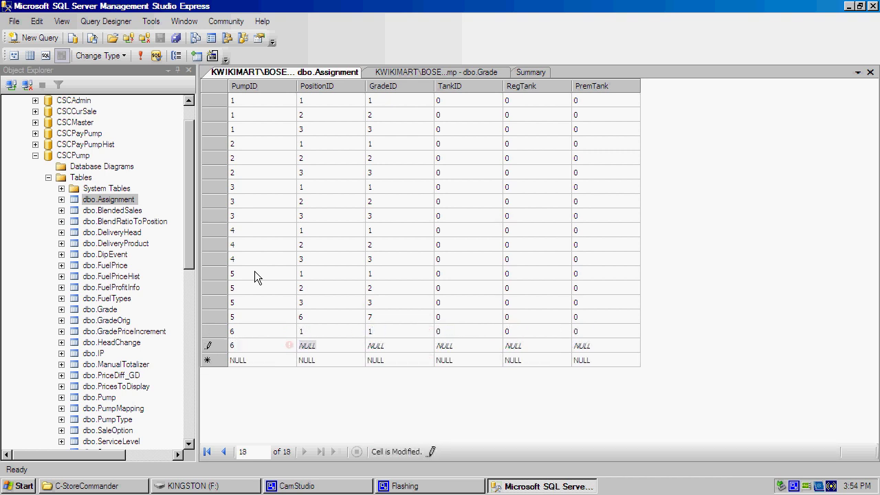
{"action": "type", "text": "2"}
{"action": "key", "text": "Tab"}
{"action": "type", "text": "2"}
{"action": "key", "text": "Tab"}
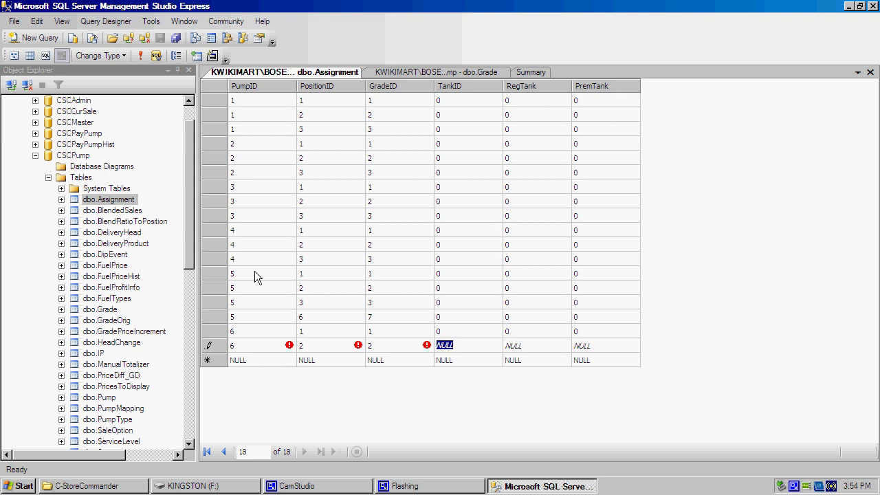
{"action": "type", "text": "0"}
{"action": "key", "text": "Tab"}
{"action": "type", "text": "0"}
{"action": "key", "text": "Tab"}
{"action": "type", "text": "0"}
{"action": "key", "text": "Tab"}
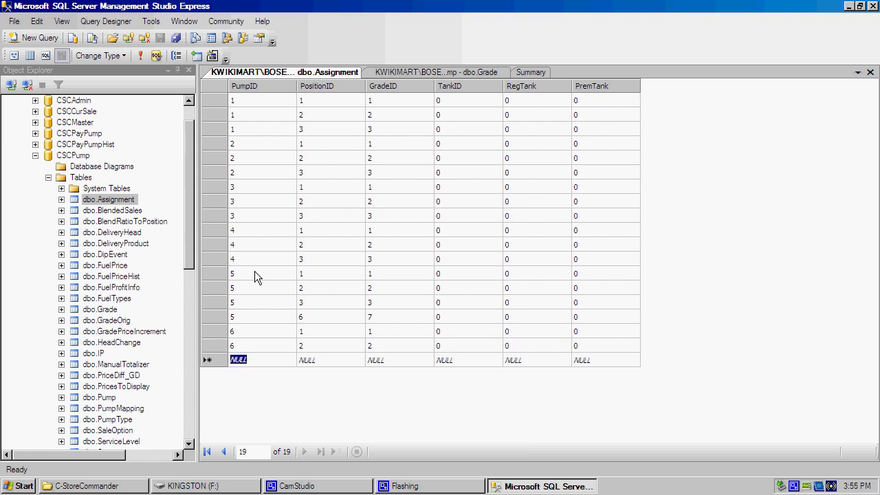
{"action": "type", "text": "6"}
{"action": "key", "text": "Tab"}
{"action": "type", "text": "3"}
{"action": "key", "text": "Tab"}
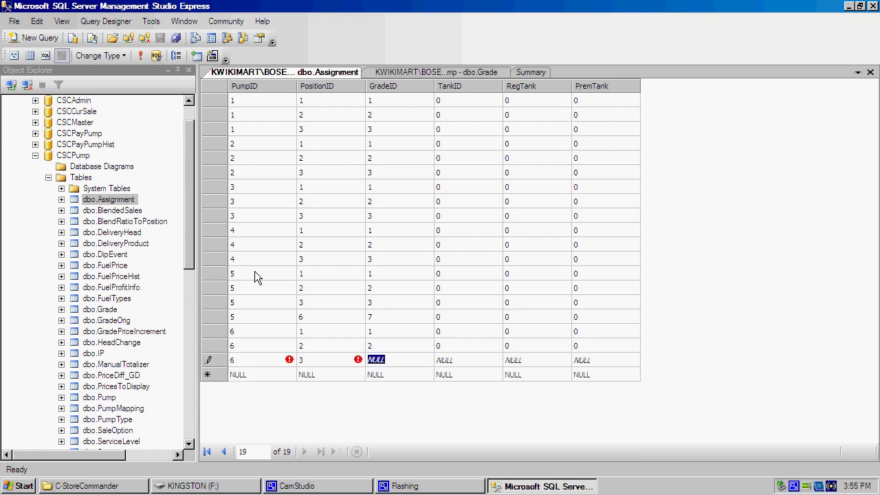
{"action": "type", "text": "3"}
{"action": "key", "text": "Tab"}
{"action": "type", "text": "0"}
{"action": "key", "text": "Tab"}
{"action": "type", "text": "0"}
{"action": "key", "text": "Tab"}
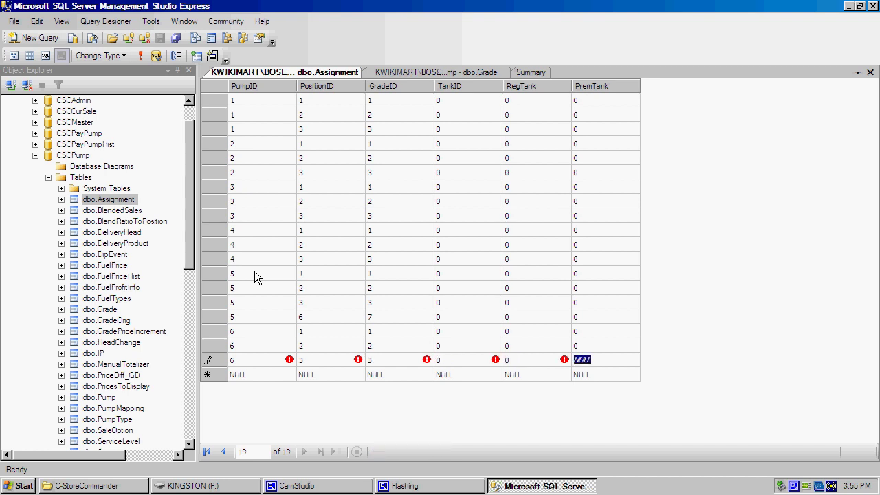
{"action": "type", "text": "0"}
{"action": "key", "text": "Tab"}
{"action": "type", "text": "6"}
- Enter the row 6/6/7 (pump 6, position 6, grade 7) with 0 tanks
{"action": "key", "text": "Tab"}
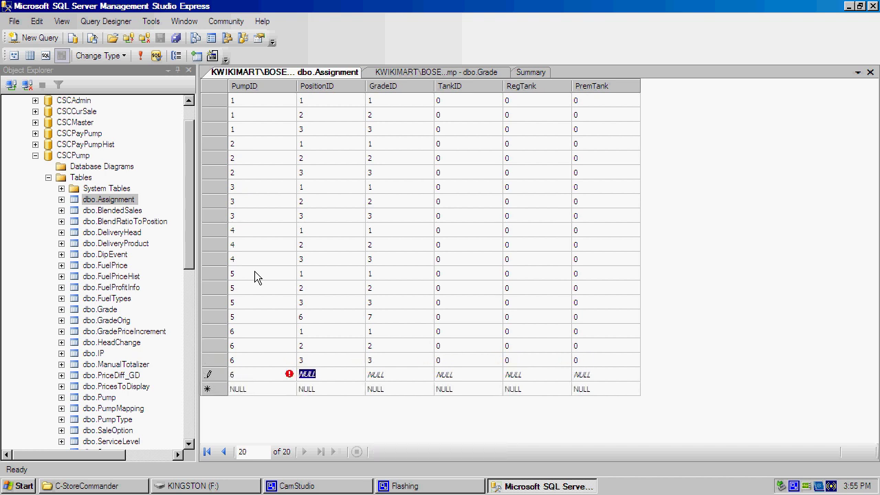
{"action": "type", "text": "6"}
{"action": "key", "text": "Tab"}
{"action": "type", "text": "7"}
{"action": "key", "text": "Tab"}
{"action": "type", "text": "0"}
{"action": "key", "text": "Tab"}
{"action": "type", "text": "0"}
{"action": "key", "text": "Tab"}
{"action": "type", "text": "0"}
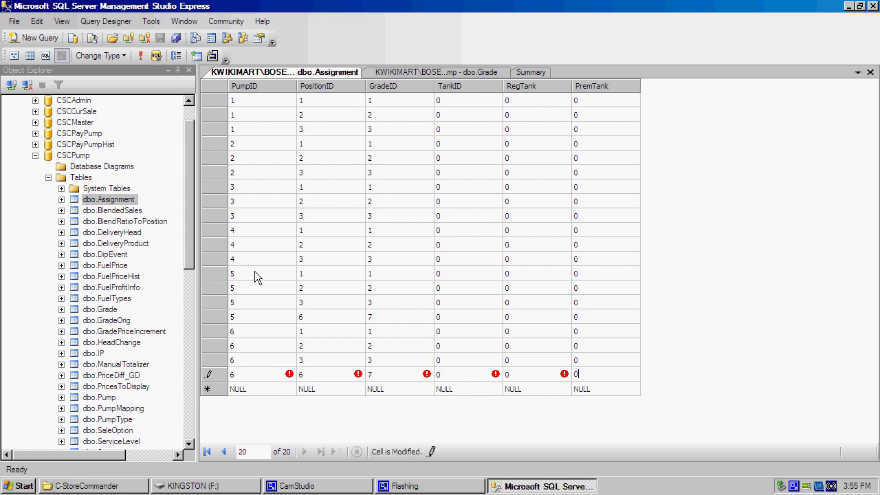
{"action": "key", "text": "Tab"}
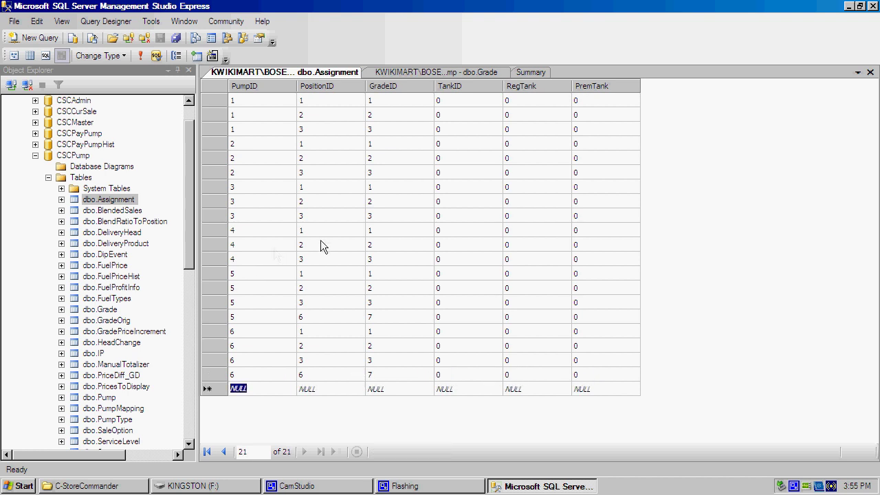
- Close the Assignment and Grade table grids
{"action": "left_click", "coordinate": [869, 73]}
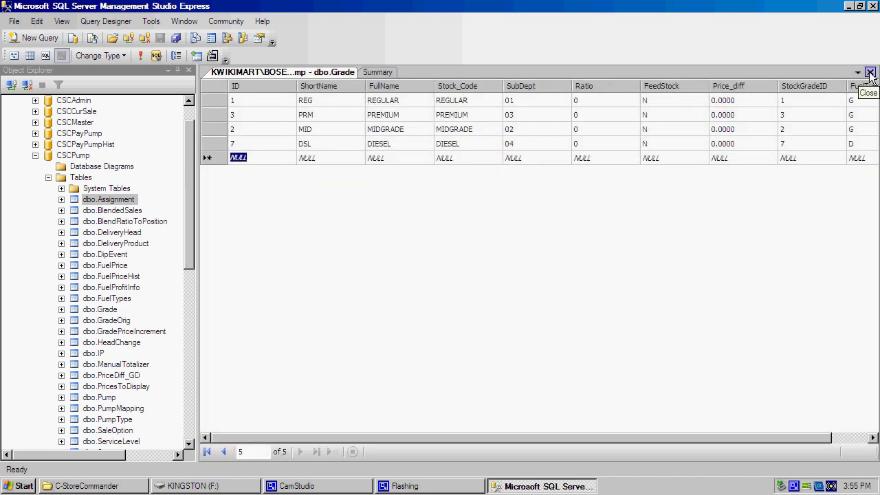
{"action": "left_click", "coordinate": [870, 72]}
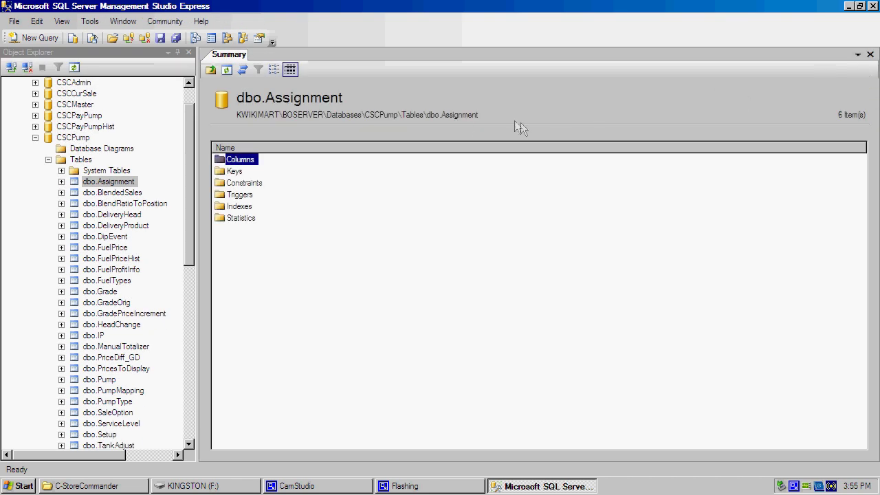
{"action": "left_click_drag", "start_coordinate": [189, 181], "coordinate": [188, 206]}
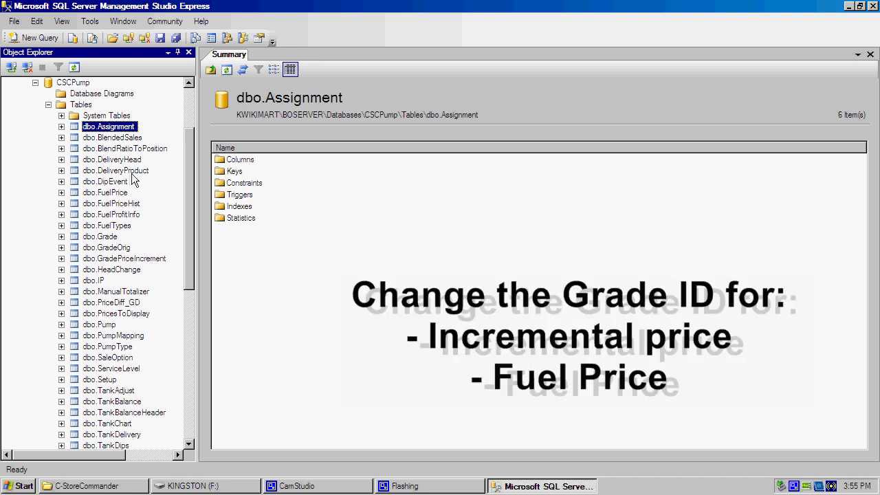
- Change GradePriceIncrement's GradeIDs 5 and 6 to 3 and 2, then close the table
{"action": "left_click", "coordinate": [122, 258]}
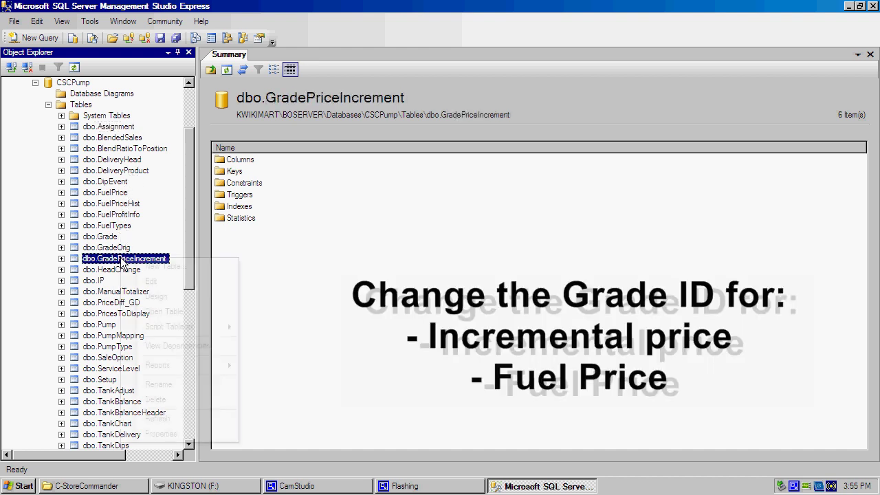
{"action": "right_click", "coordinate": [122, 259]}
{"action": "left_click", "coordinate": [154, 310]}
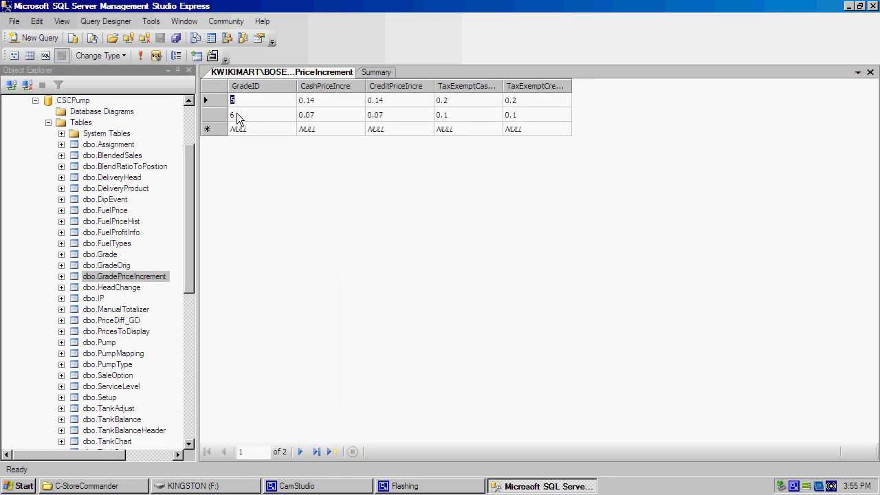
{"action": "left_click", "coordinate": [238, 114]}
{"action": "type", "text": "2"}
{"action": "left_click", "coordinate": [236, 102]}
{"action": "type", "text": "1"}
{"action": "left_click", "coordinate": [247, 130]}
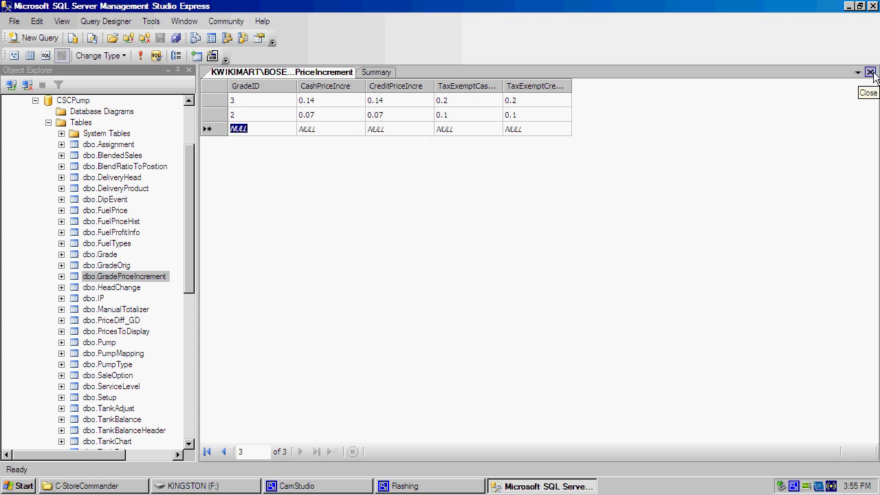
{"action": "left_click", "coordinate": [869, 72]}
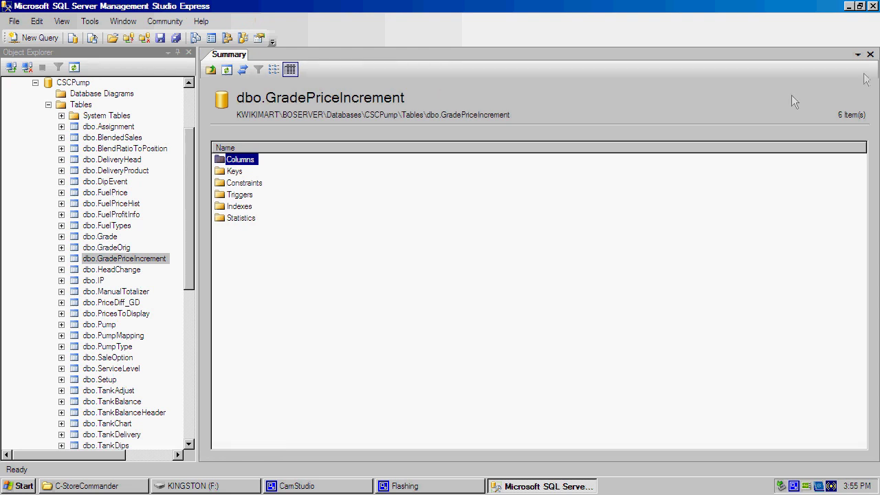
- Bring up the context menu for the FuelPrice table
{"action": "left_click", "coordinate": [110, 205]}
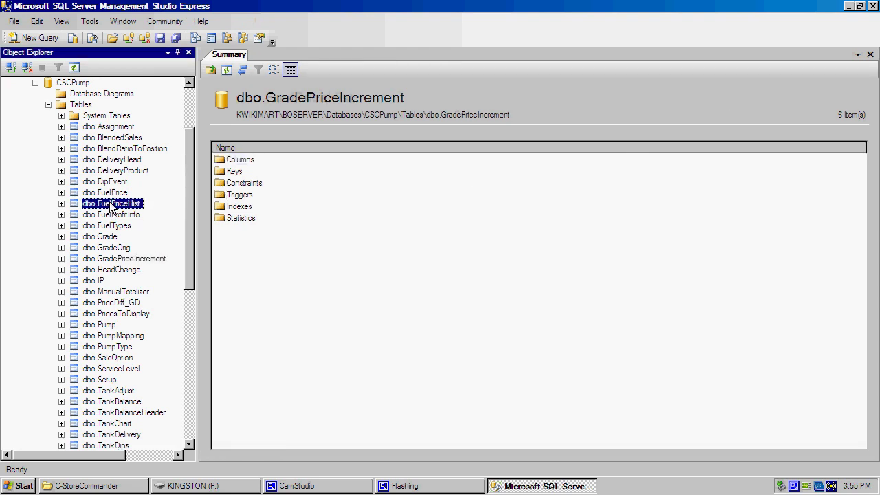
{"action": "right_click", "coordinate": [112, 206]}
{"action": "left_click", "coordinate": [104, 193]}
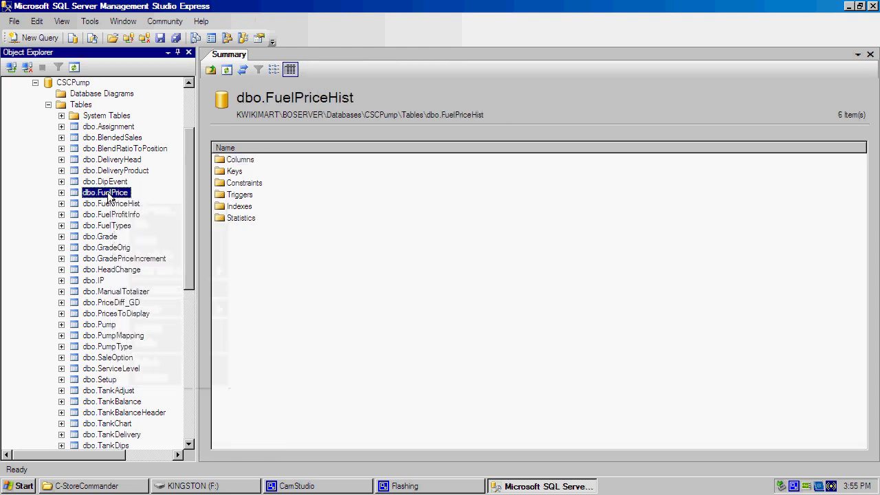
{"action": "right_click", "coordinate": [107, 193]}
- Open dbo.FuelPrice and change GradeID to 7 in rows 1–4
{"action": "left_click", "coordinate": [137, 246]}
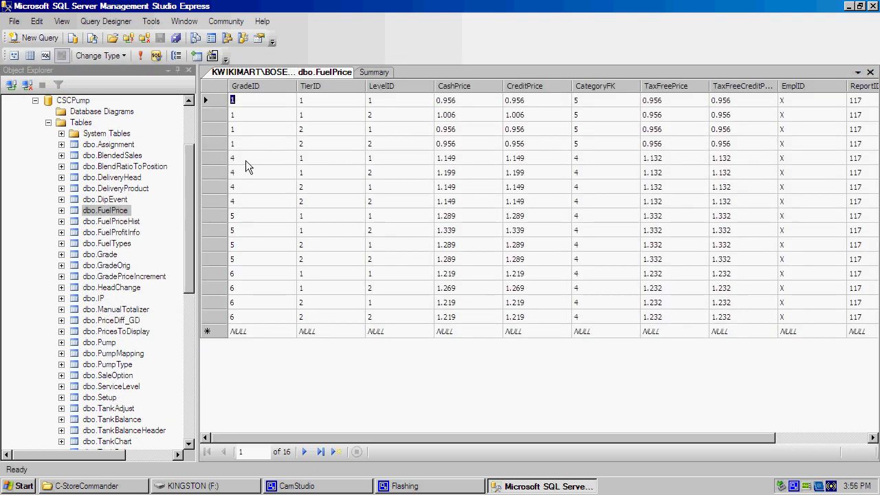
{"action": "type", "text": "7"}
{"action": "left_click", "coordinate": [237, 114]}
{"action": "type", "text": "7"}
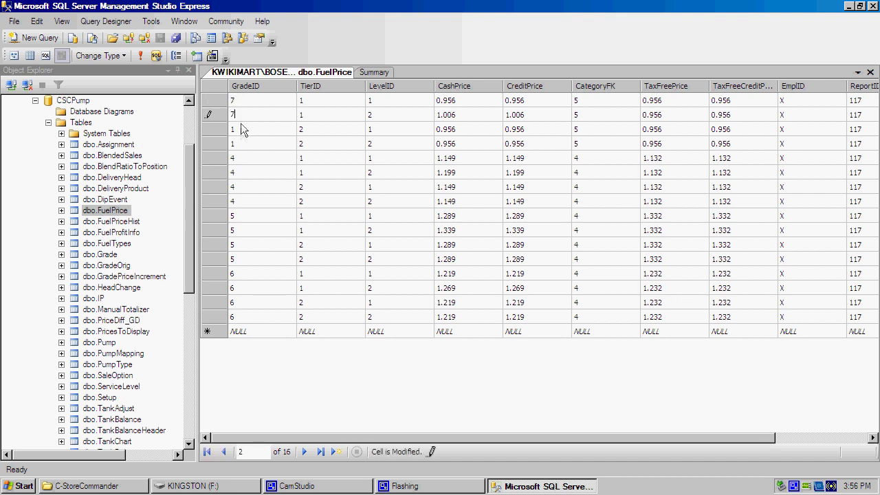
{"action": "left_click", "coordinate": [241, 129]}
{"action": "type", "text": "7"}
{"action": "left_click", "coordinate": [241, 143]}
{"action": "type", "text": "7"}
- Change GradeID to 1 in FuelPrice rows 5–8
{"action": "left_click", "coordinate": [238, 157]}
{"action": "type", "text": "1"}
{"action": "left_click", "coordinate": [238, 172]}
{"action": "type", "text": "1"}
{"action": "left_click", "coordinate": [238, 186]}
{"action": "type", "text": "1"}
{"action": "left_click", "coordinate": [241, 201]}
{"action": "type", "text": "1"}
- Change GradeID to 2 in FuelPrice rows 13–16
{"action": "left_click", "coordinate": [240, 273]}
{"action": "type", "text": "2"}
{"action": "left_click", "coordinate": [244, 288]}
{"action": "type", "text": "2"}
{"action": "left_click", "coordinate": [243, 303]}
{"action": "type", "text": "2"}
{"action": "left_click", "coordinate": [244, 316]}
{"action": "type", "text": "2"}
- Change GradeID to 3 in rows 9–12, commit, and close the FuelPrice table
{"action": "left_click", "coordinate": [245, 215]}
{"action": "type", "text": "3"}
{"action": "left_click", "coordinate": [245, 231]}
{"action": "type", "text": "3"}
{"action": "left_click", "coordinate": [246, 244]}
{"action": "type", "text": "3"}
{"action": "left_click", "coordinate": [246, 259]}
{"action": "type", "text": "3"}
{"action": "left_click", "coordinate": [246, 273]}
{"action": "left_click", "coordinate": [871, 71]}
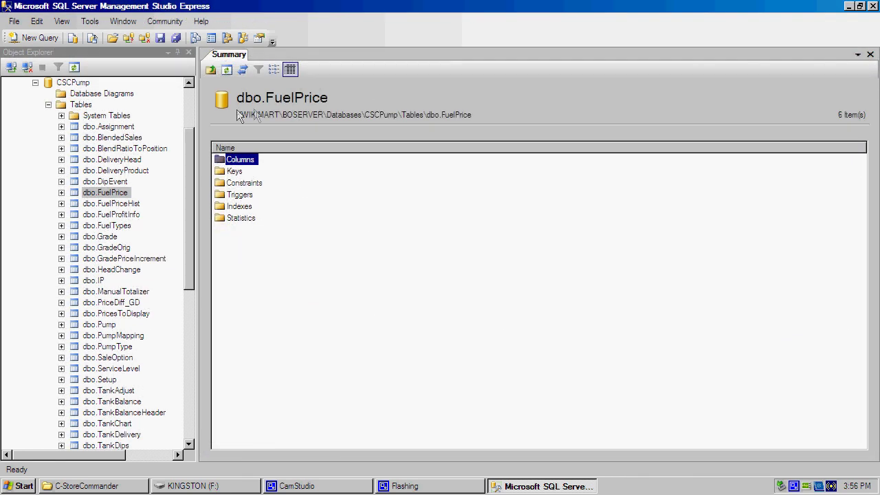
- Open dbo.SaleOption to check option 5, then close its table view
{"action": "left_click_drag", "start_coordinate": [191, 136], "coordinate": [190, 129]}
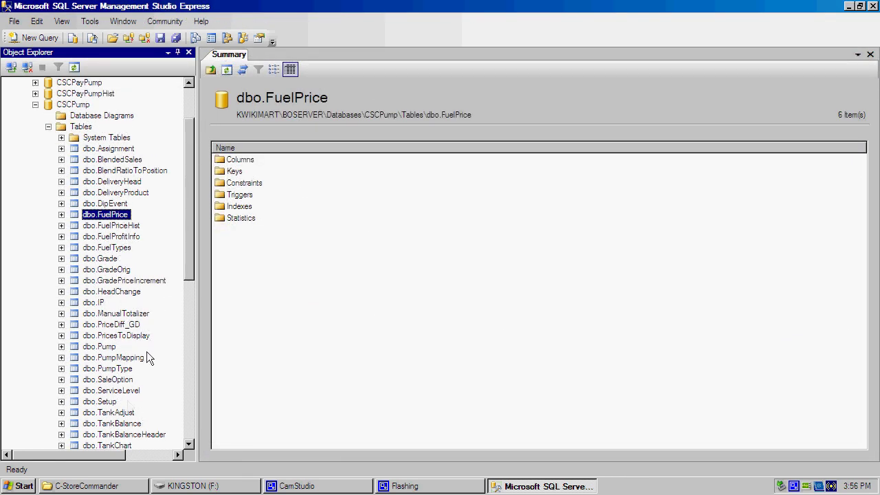
{"action": "right_click", "coordinate": [118, 380]}
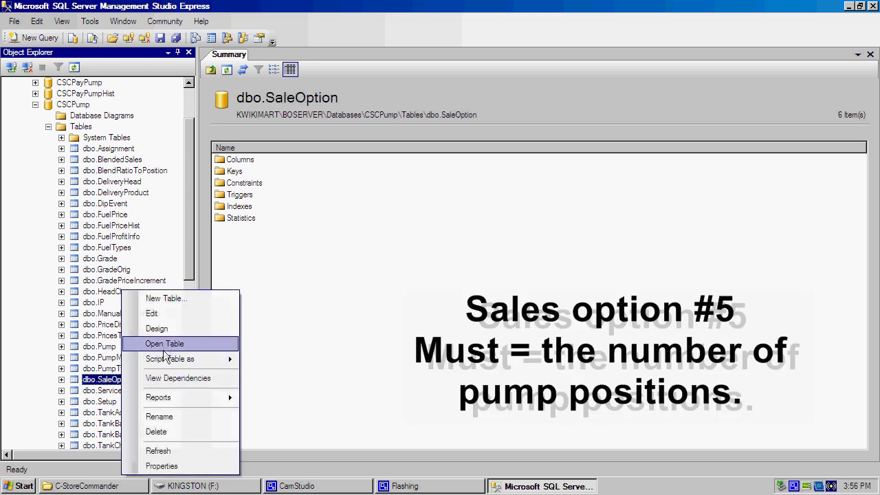
{"action": "left_click", "coordinate": [164, 342]}
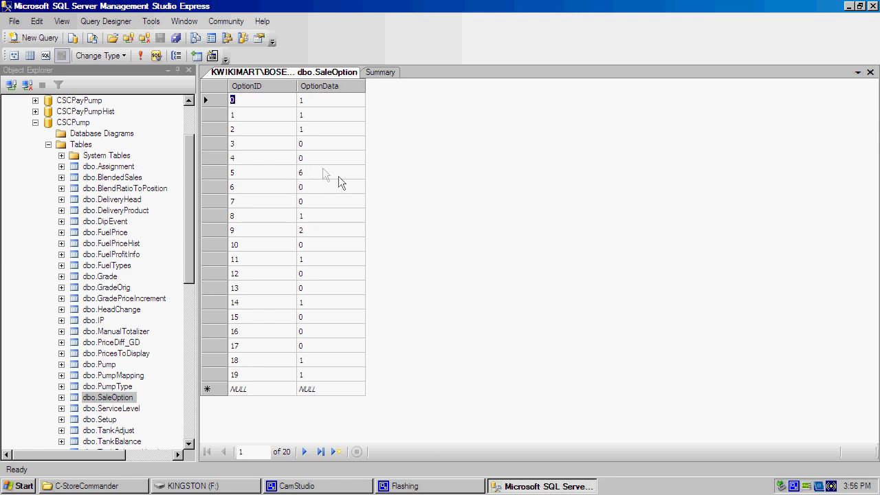
{"action": "left_click", "coordinate": [869, 72]}
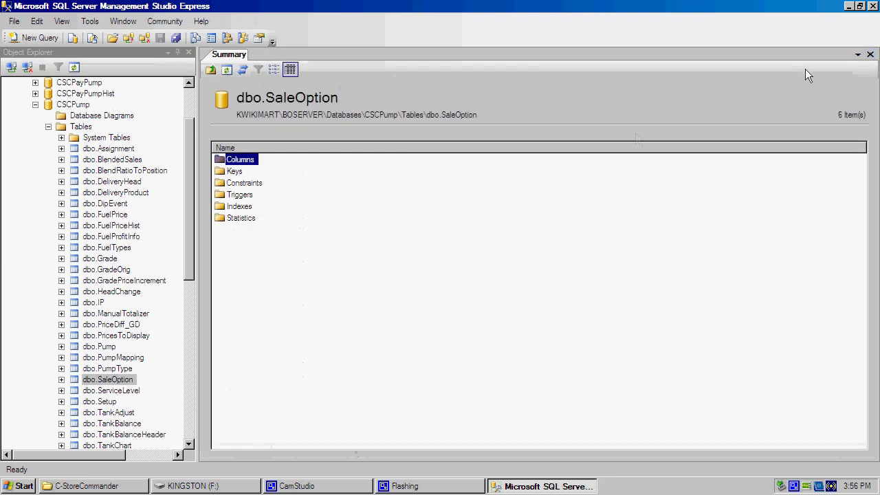
- Collapse CSCPump and list the tables of the CSCReader database
{"action": "left_click_drag", "start_coordinate": [193, 226], "coordinate": [193, 352]}
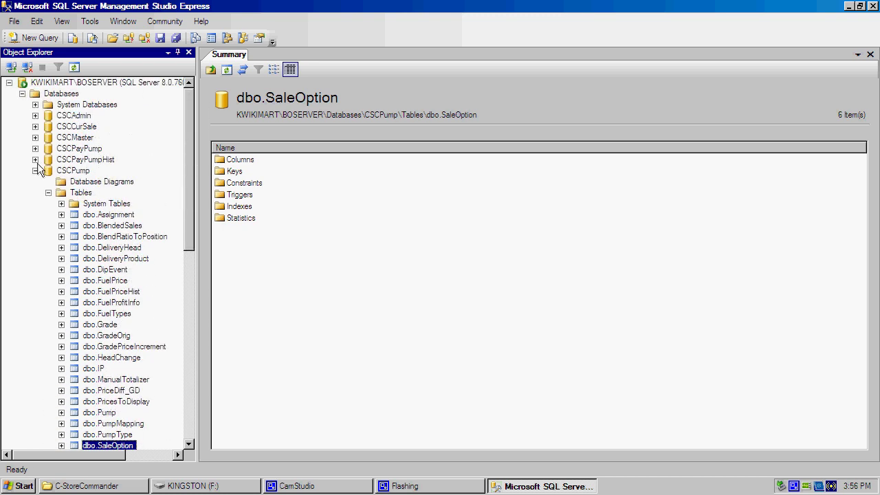
{"action": "left_click", "coordinate": [35, 171]}
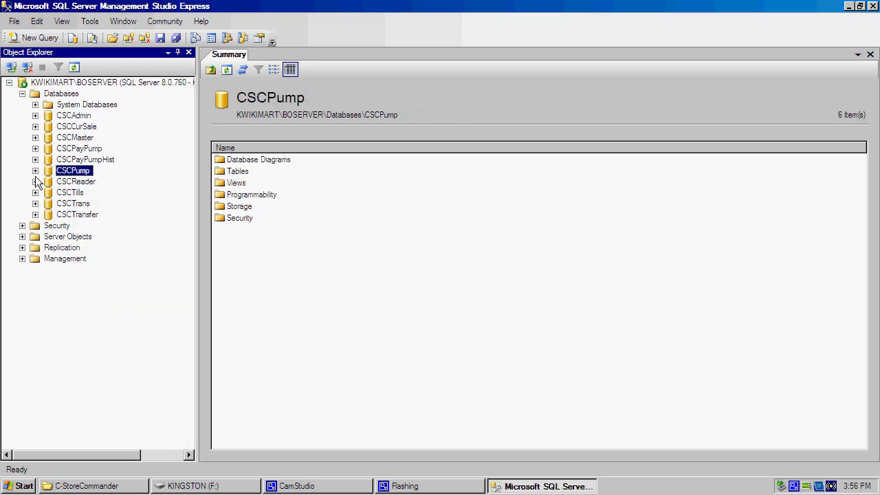
{"action": "left_click", "coordinate": [35, 182]}
{"action": "left_click", "coordinate": [48, 204]}
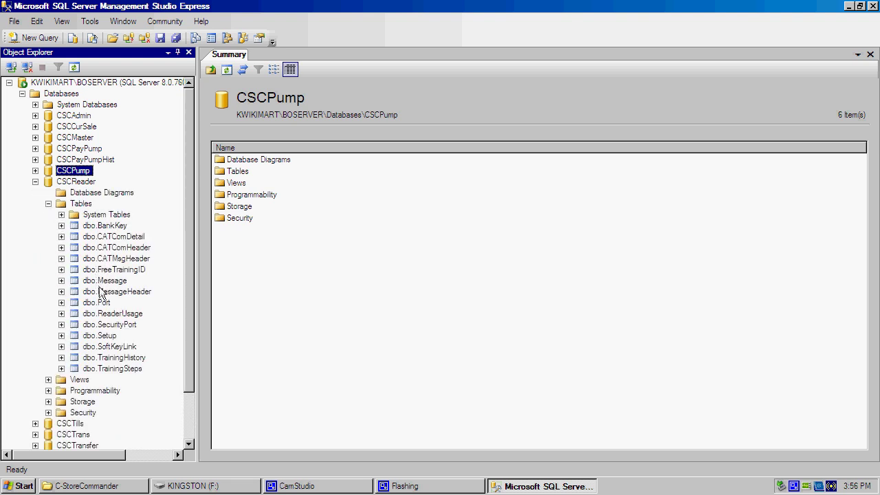
- Open dbo.ReaderUsage and paste True into the ReaderUsage column for readers 5 and 6
{"action": "right_click", "coordinate": [101, 315]}
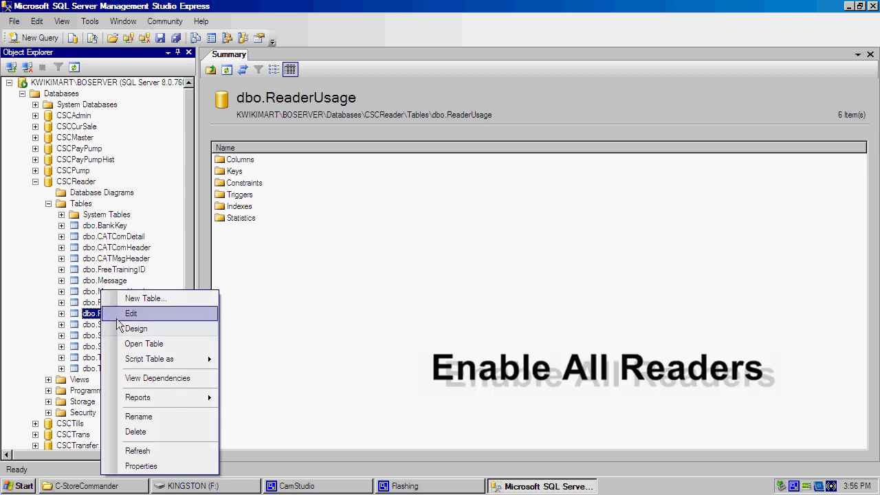
{"action": "left_click", "coordinate": [123, 346]}
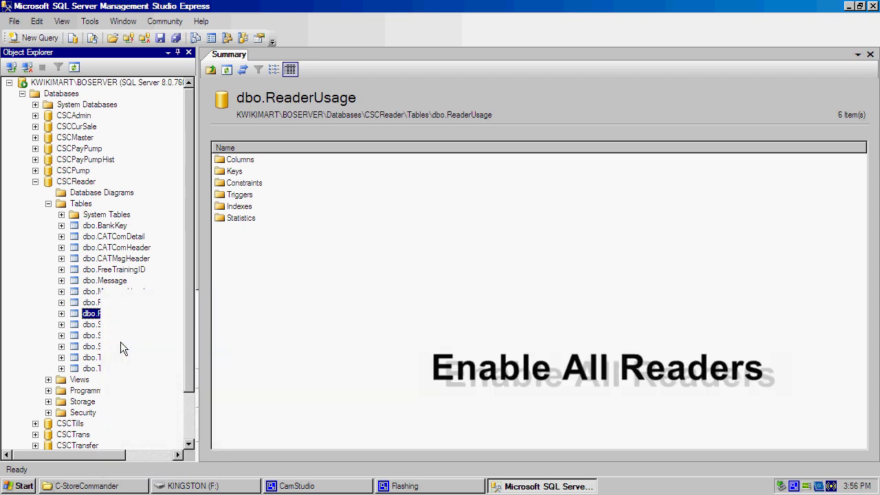
{"action": "left_click", "coordinate": [326, 144]}
{"action": "key", "text": "ctrl+c"}
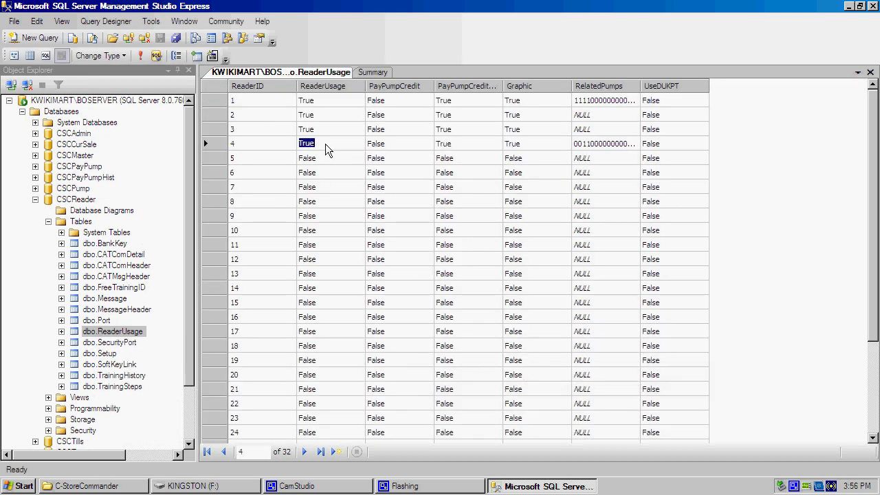
{"action": "left_click", "coordinate": [318, 160]}
{"action": "key", "text": "ctrl+v"}
{"action": "left_click", "coordinate": [314, 170]}
{"action": "key", "text": "ctrl+v"}
- Set PayPumpCredit and Graphic to True for readers 5–6, check UseDUKPT, and close the table
{"action": "left_click", "coordinate": [375, 158]}
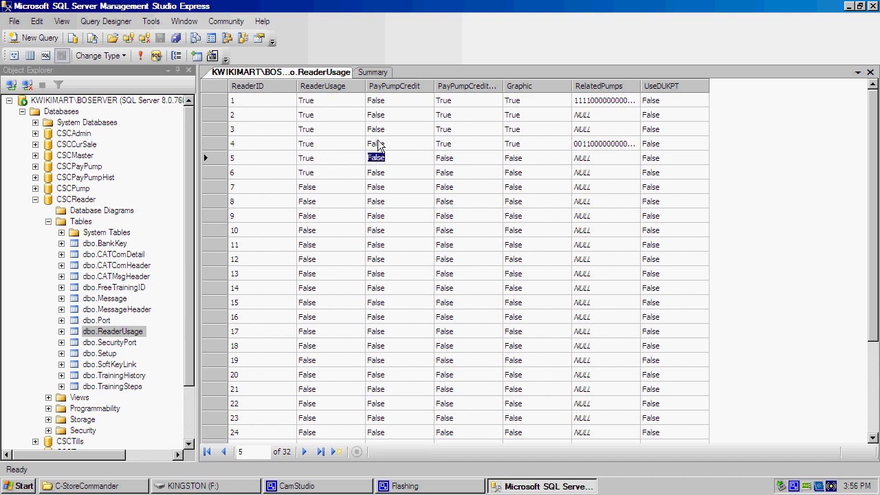
{"action": "left_click", "coordinate": [454, 158]}
{"action": "key", "text": "ctrl+v"}
{"action": "left_click", "coordinate": [461, 171]}
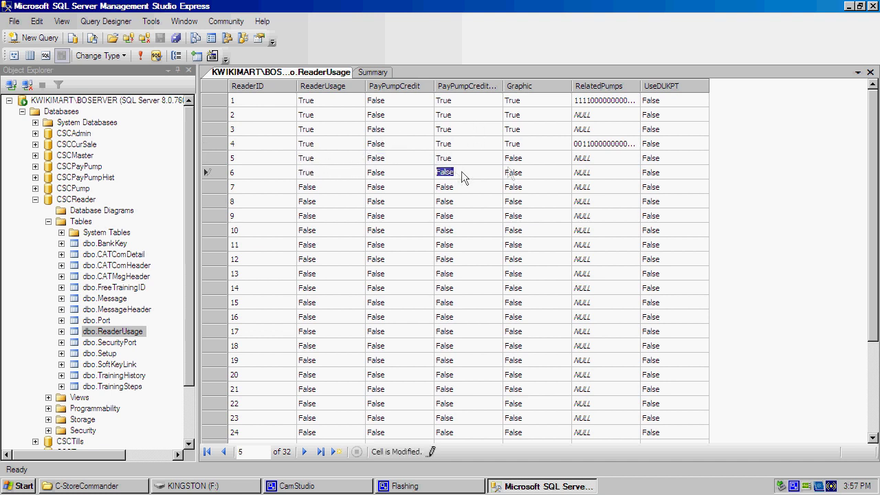
{"action": "key", "text": "ctrl+v"}
{"action": "left_click", "coordinate": [538, 161]}
{"action": "key", "text": "ctrl+v"}
{"action": "left_click", "coordinate": [530, 168]}
{"action": "key", "text": "ctrl+v"}
{"action": "left_click_drag", "start_coordinate": [652, 158], "coordinate": [660, 187]}
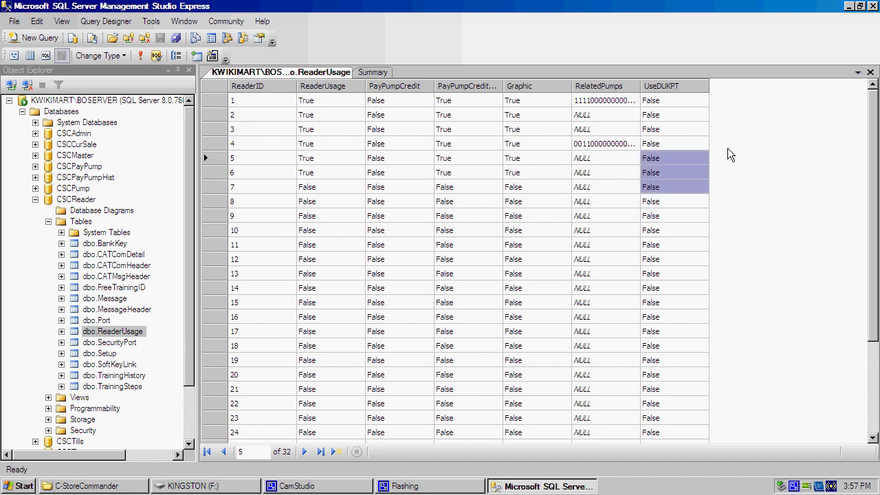
{"action": "left_click_drag", "start_coordinate": [683, 100], "coordinate": [671, 206]}
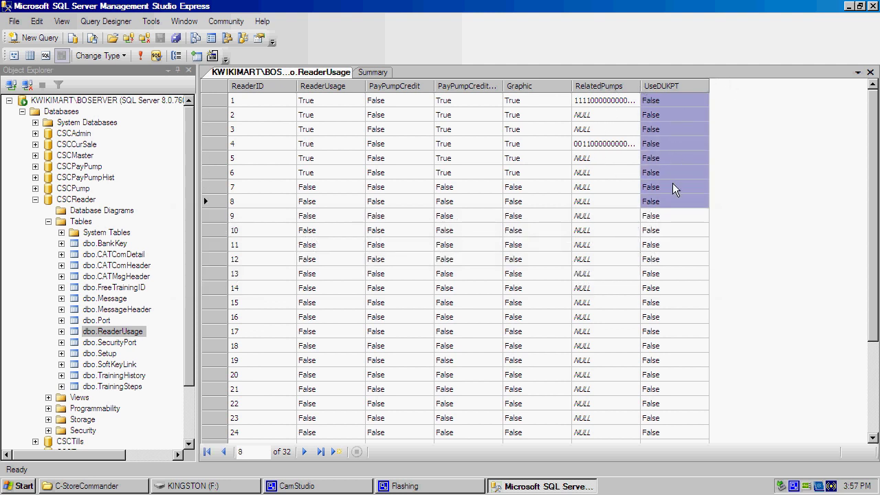
{"action": "left_click", "coordinate": [870, 72]}
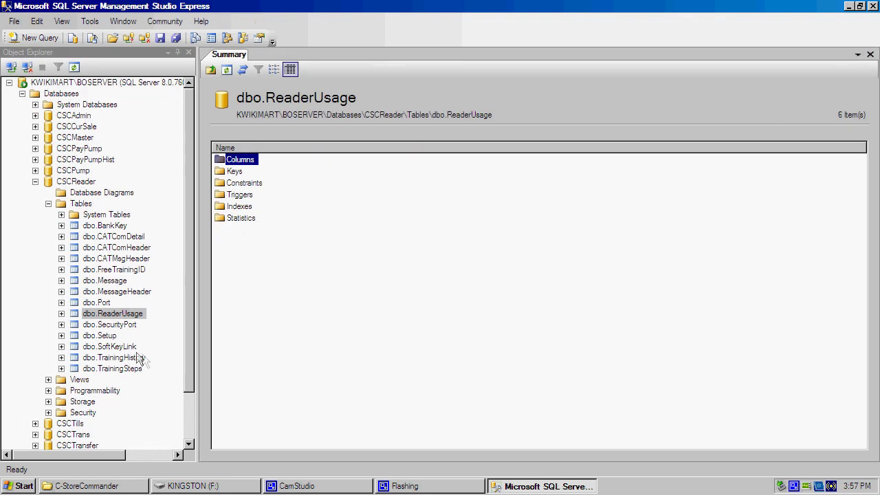
- Open CSCReader's Port and SecurityPort tables to check COM settings, then close both
{"action": "right_click", "coordinate": [103, 303]}
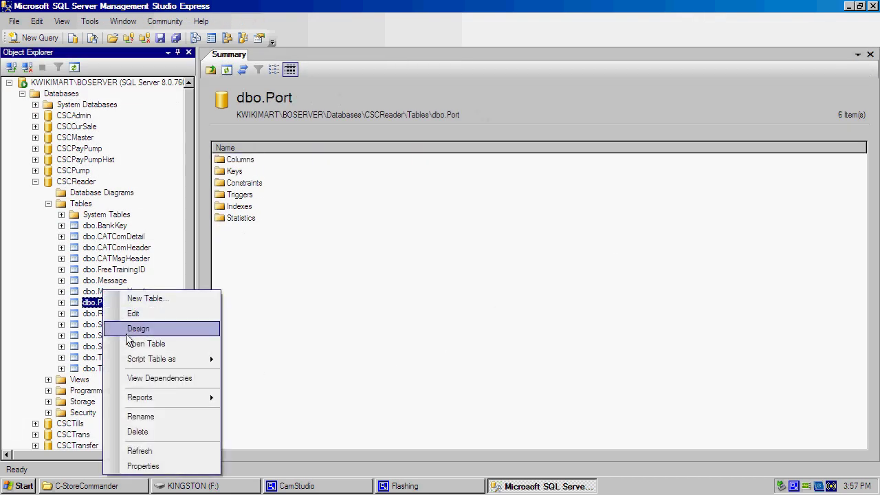
{"action": "left_click", "coordinate": [131, 343]}
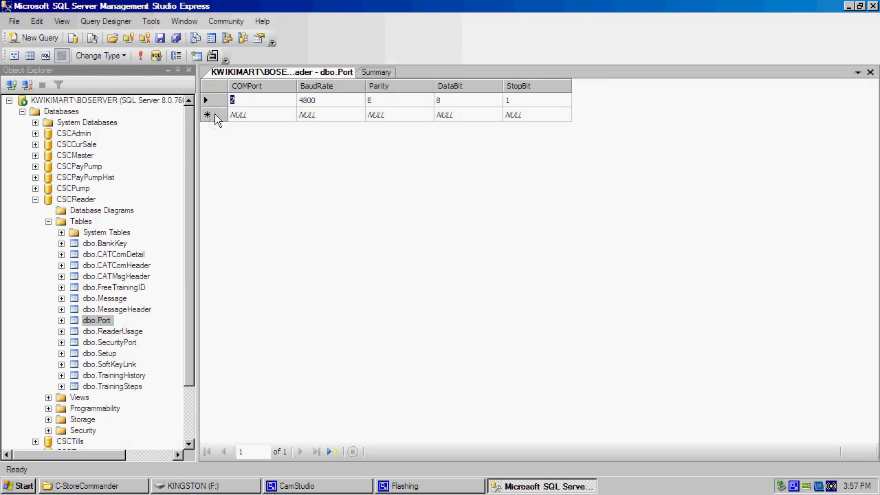
{"action": "left_click", "coordinate": [88, 343]}
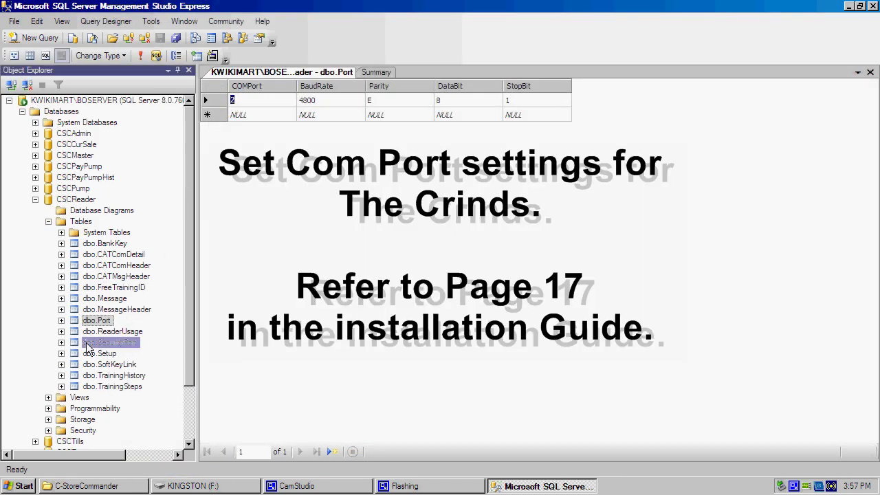
{"action": "right_click", "coordinate": [88, 343]}
{"action": "left_click", "coordinate": [110, 343]}
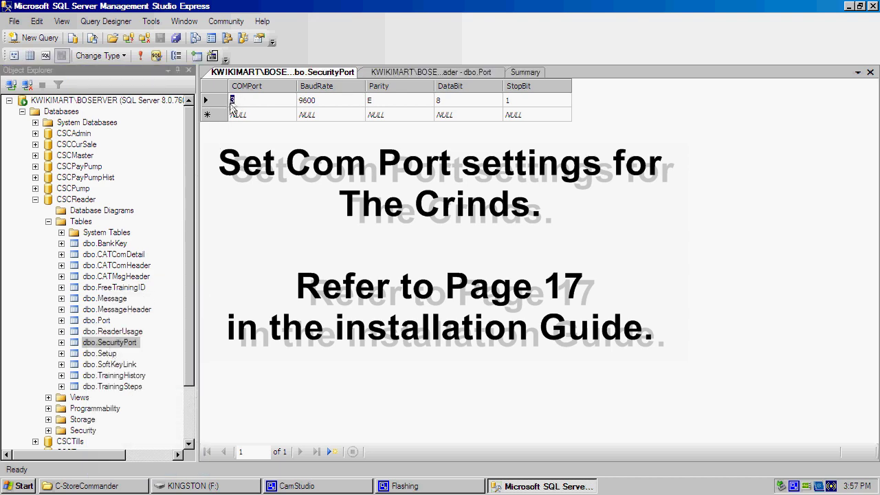
{"action": "left_click", "coordinate": [871, 72]}
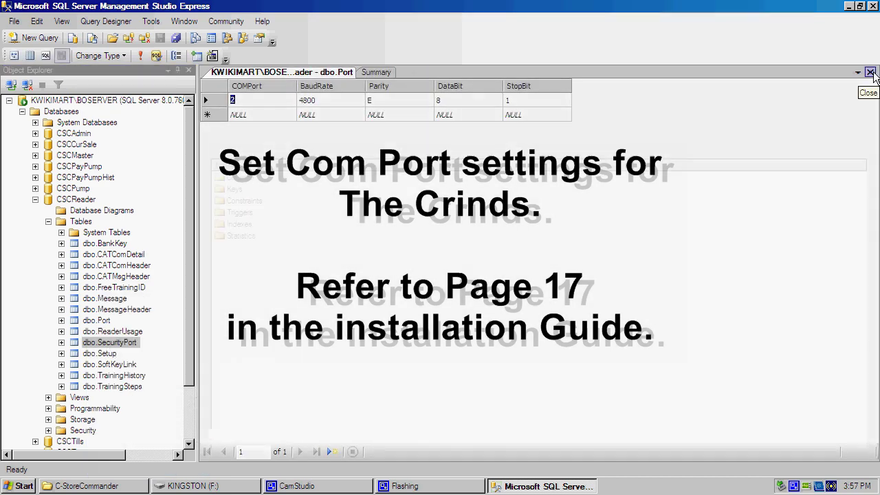
{"action": "left_click", "coordinate": [870, 72]}
- Collapse CSCReader and expand CSCPump's tables down to dbo.Setup
{"action": "left_click", "coordinate": [35, 182]}
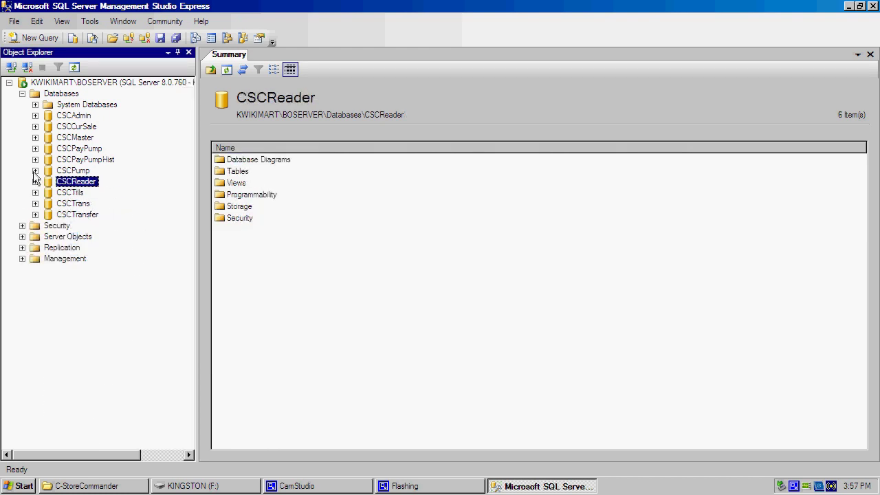
{"action": "left_click", "coordinate": [35, 171]}
{"action": "left_click_drag", "start_coordinate": [188, 247], "coordinate": [188, 289]}
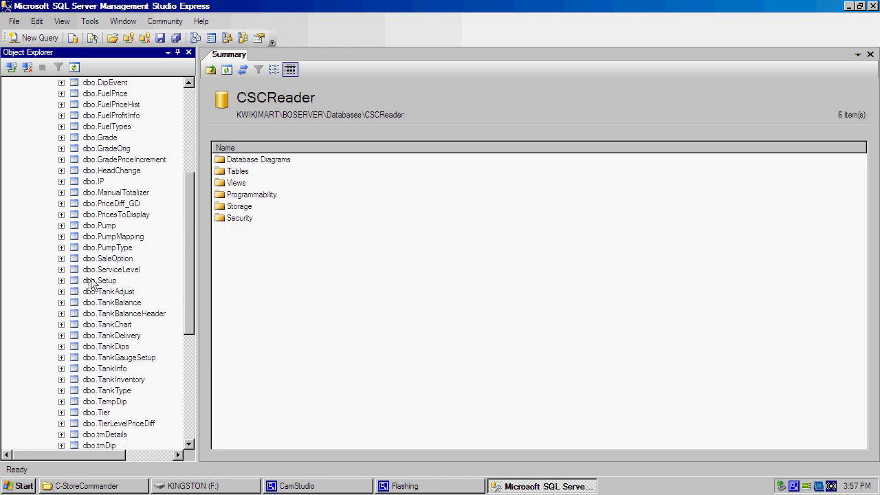
{"action": "left_click", "coordinate": [61, 280]}
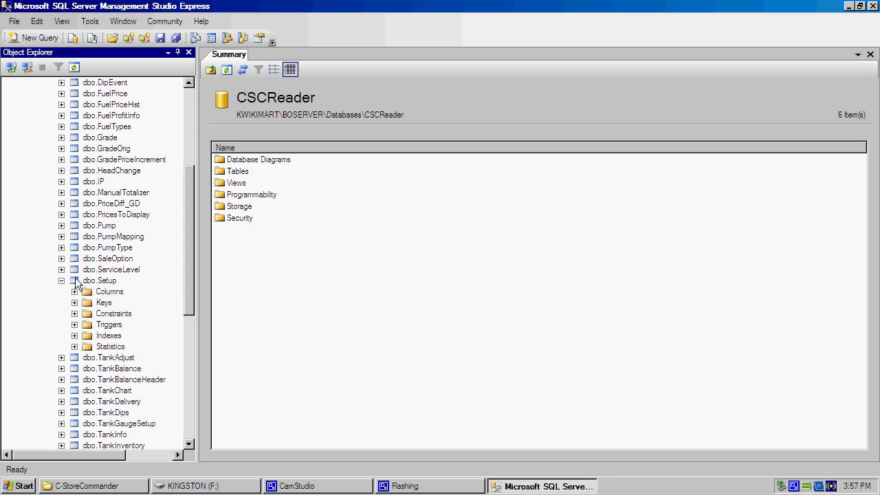
{"action": "right_click", "coordinate": [79, 281]}
- In dbo.Setup, set Pump_Space to 0 and ComSetting to 9600,O,7,1, and commit the row
{"action": "left_click", "coordinate": [105, 329]}
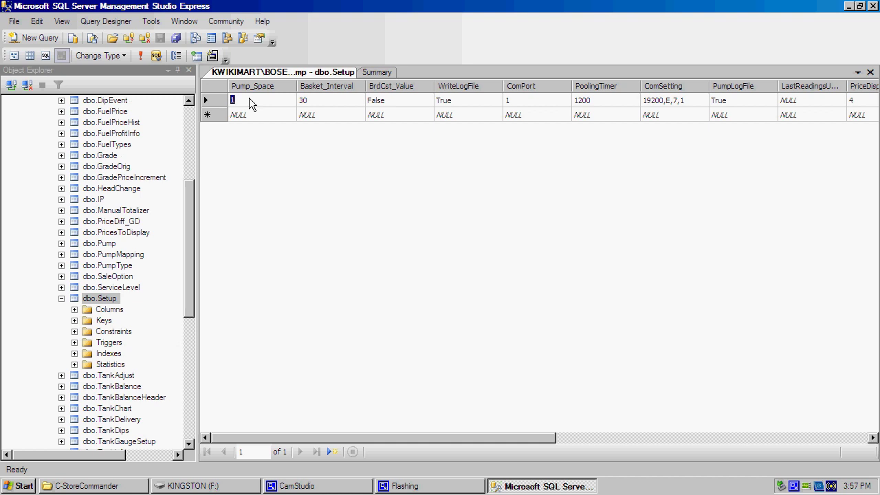
{"action": "type", "text": "0"}
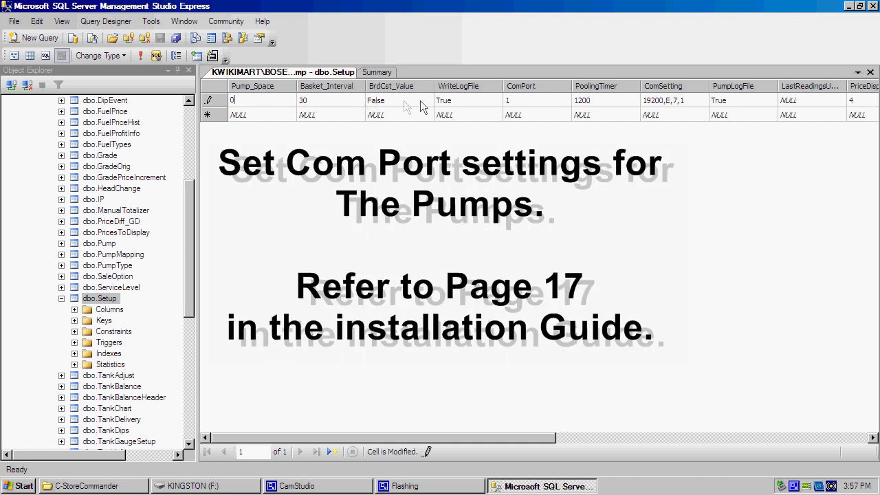
{"action": "left_click", "coordinate": [519, 103]}
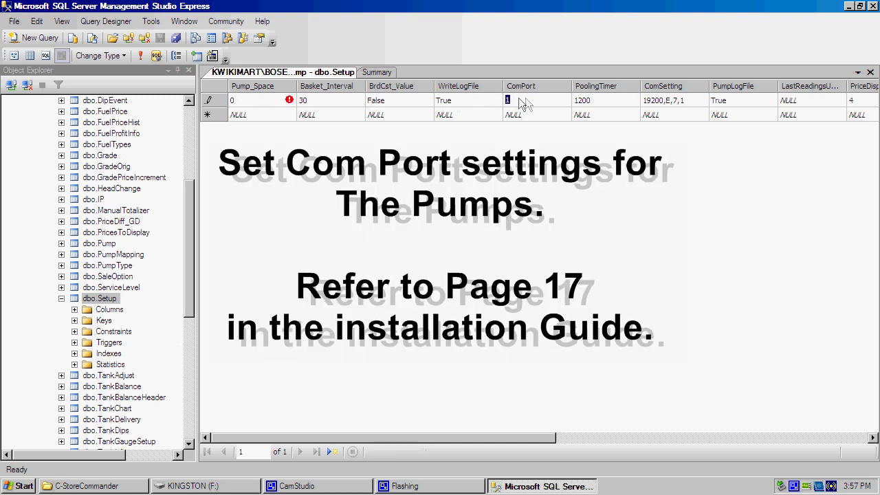
{"action": "left_click", "coordinate": [663, 101]}
{"action": "left_click_drag", "start_coordinate": [664, 101], "coordinate": [552, 101]}
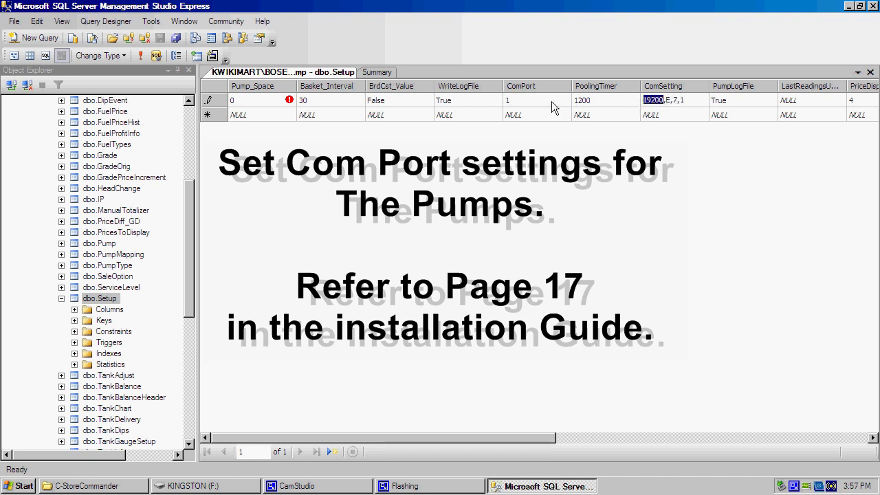
{"action": "type", "text": "9600"}
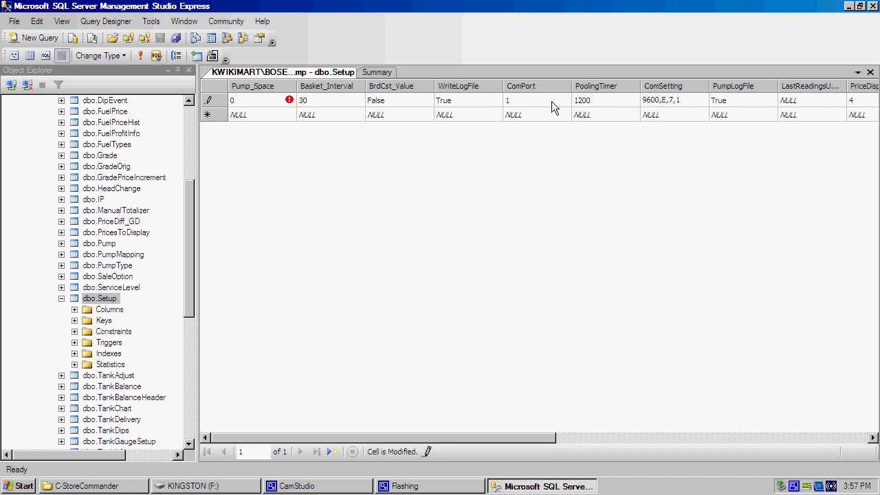
{"action": "left_click_drag", "start_coordinate": [666, 102], "coordinate": [660, 101]}
{"action": "type", "text": "O"}
{"action": "left_click", "coordinate": [681, 114]}
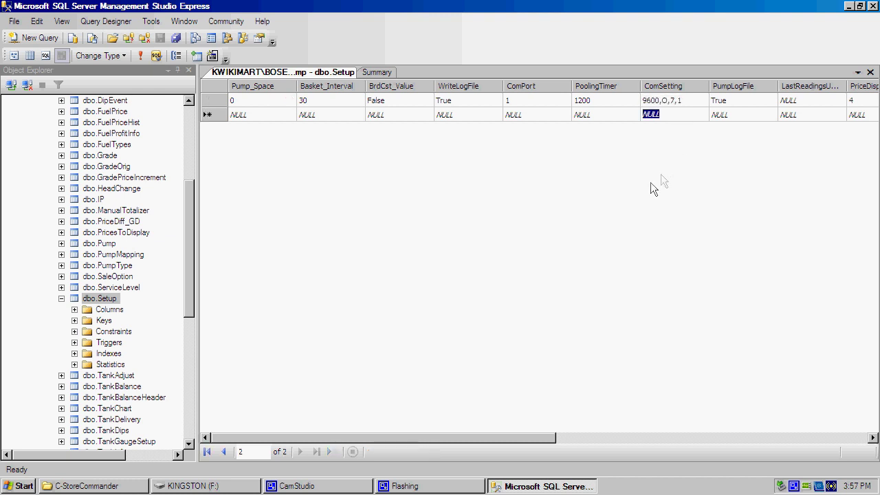
- Check that PriceDisplayComPort reads 4, then close the Setup table and exit Management Studio
{"action": "left_click_drag", "start_coordinate": [394, 438], "coordinate": [730, 440]}
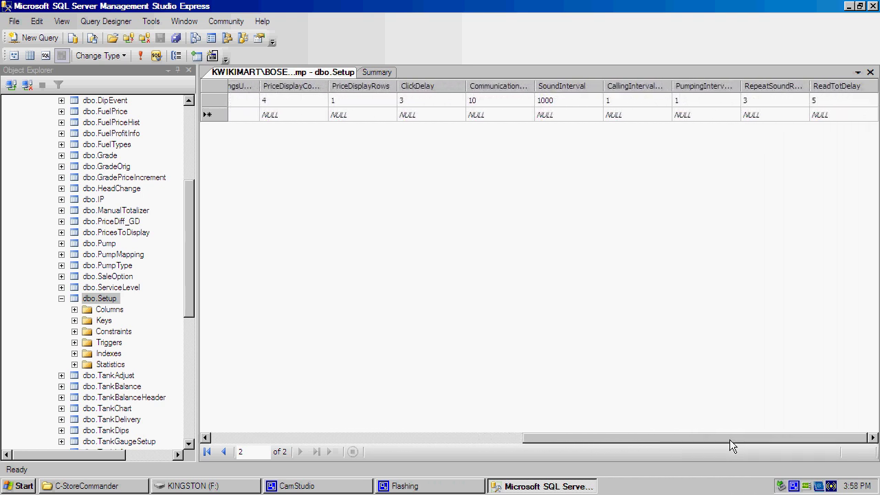
{"action": "left_click", "coordinate": [279, 100]}
{"action": "left_click_drag", "start_coordinate": [327, 84], "coordinate": [378, 86]}
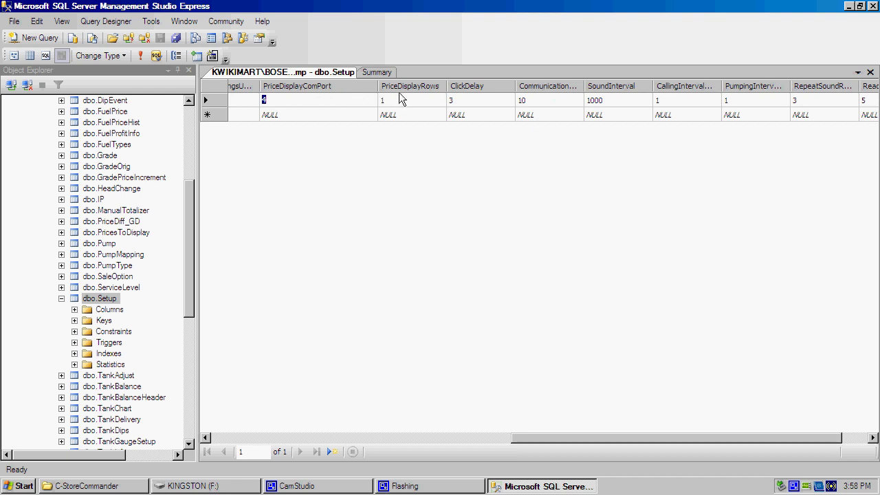
{"action": "left_click", "coordinate": [396, 100]}
{"action": "left_click_drag", "start_coordinate": [658, 440], "coordinate": [352, 440]}
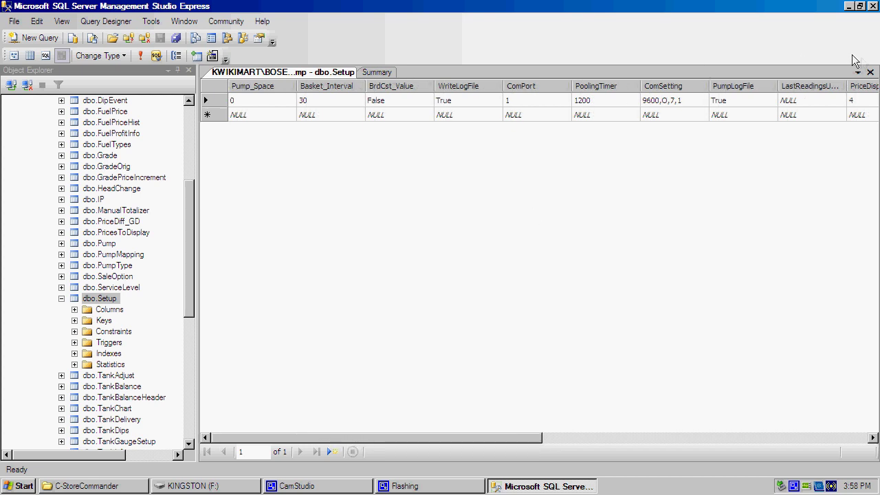
{"action": "left_click", "coordinate": [869, 72]}
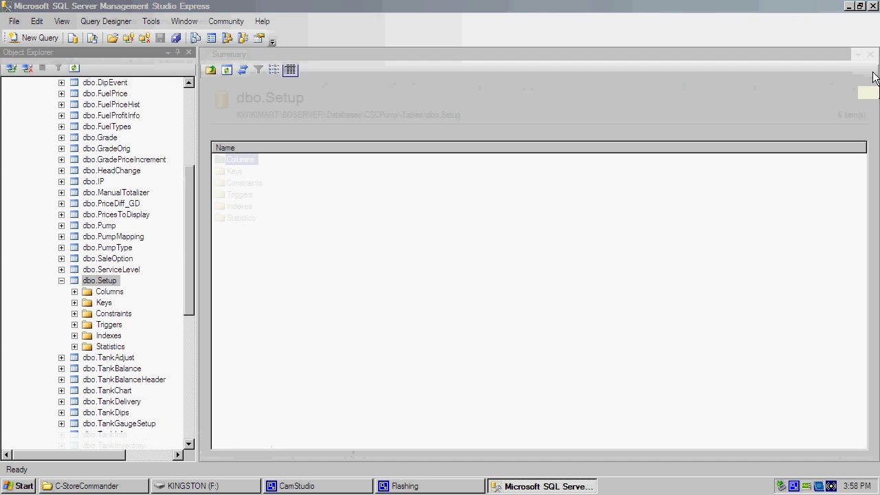
{"action": "left_click", "coordinate": [873, 7]}
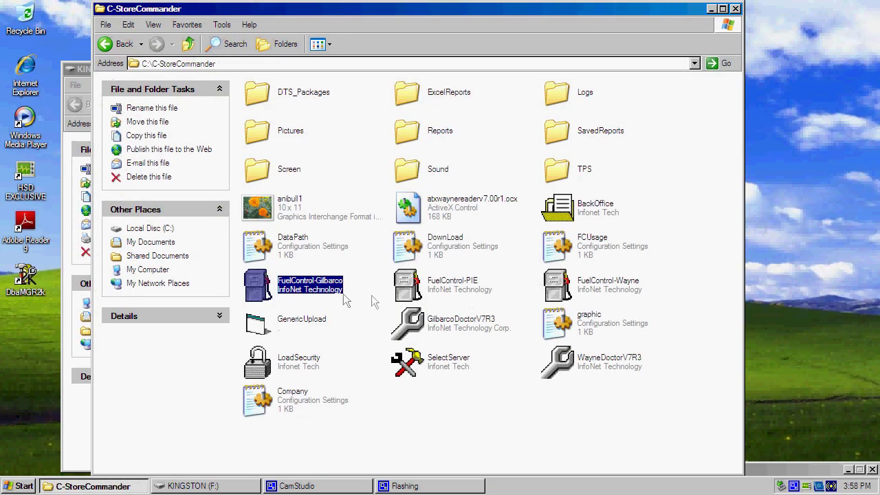
- Launch FuelControl-Gilbarco and log in, then open GilbarcoDoctorV7R3's Gilbarco pump setup
{"action": "double_click", "coordinate": [252, 282]}
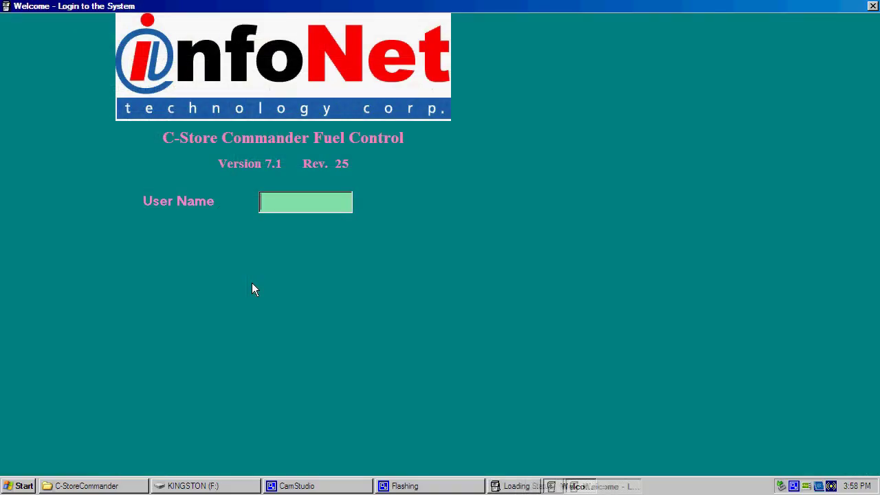
{"action": "type", "text": "a"}
{"action": "key", "text": "Return"}
{"action": "type", "text": "a"}
{"action": "key", "text": "Return"}
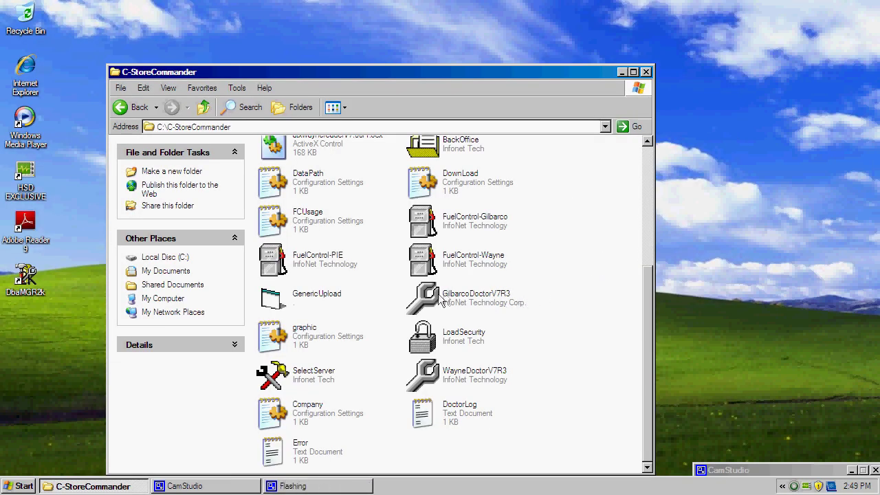
{"action": "double_click", "coordinate": [428, 295]}
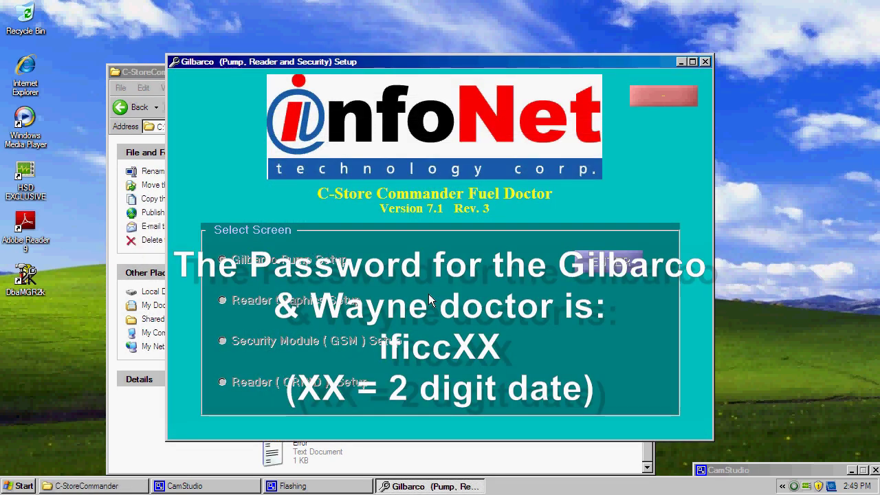
{"action": "left_click", "coordinate": [583, 267]}
- Connect to the pumps over RS-232 and send the grade mapping
{"action": "left_click", "coordinate": [627, 154]}
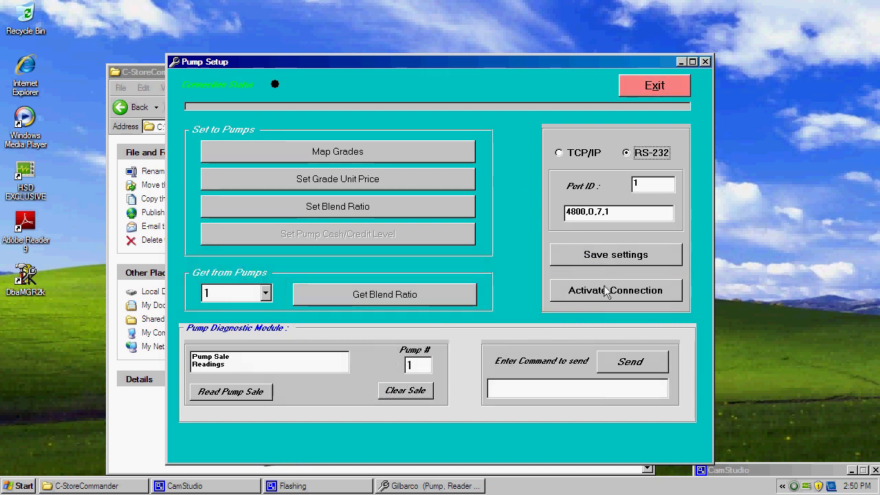
{"action": "left_click", "coordinate": [605, 290]}
{"action": "left_click", "coordinate": [379, 151]}
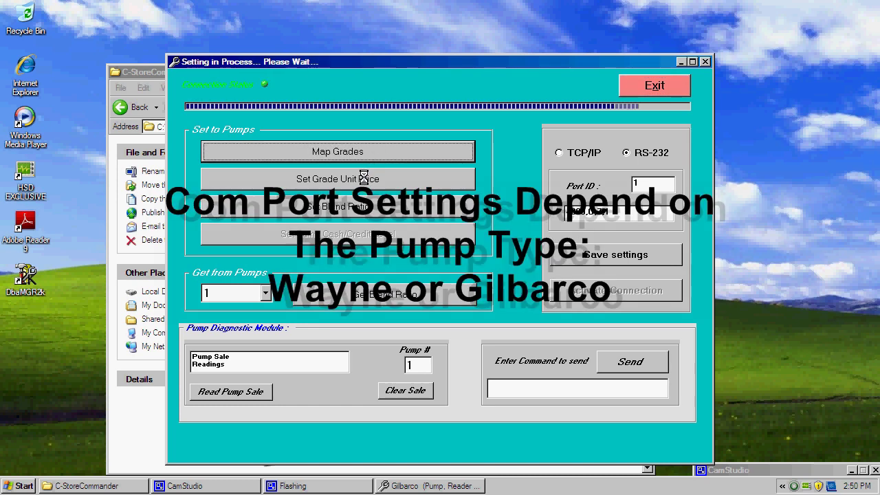
{"action": "left_click", "coordinate": [441, 272]}
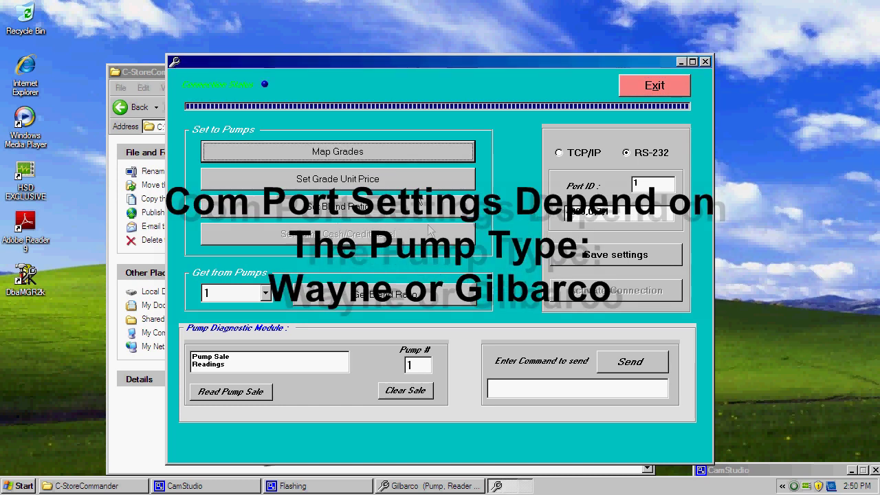
- Send grade unit prices and blend ratios to the pumps, confirming each, then exit pump setup
{"action": "left_click", "coordinate": [403, 177]}
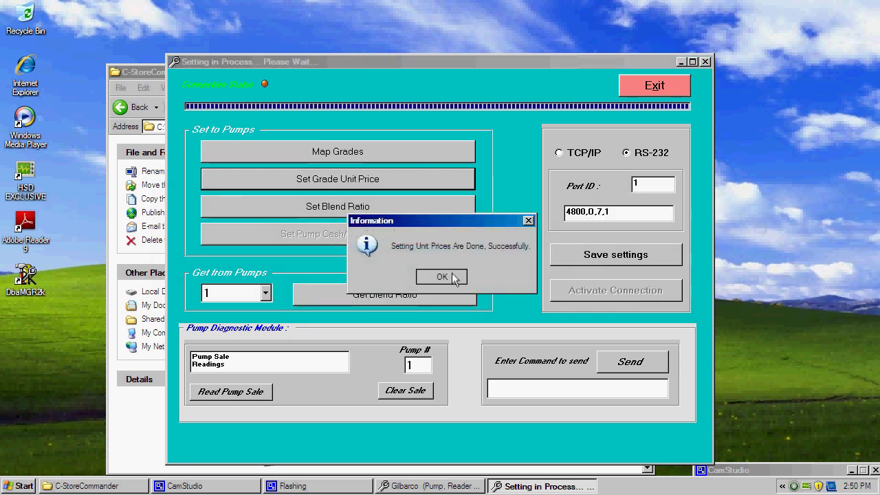
{"action": "left_click", "coordinate": [451, 273]}
{"action": "left_click", "coordinate": [414, 206]}
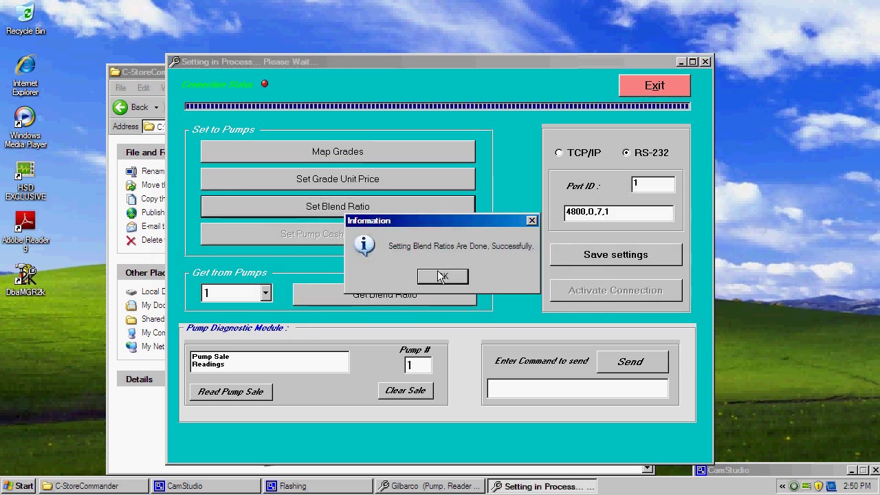
{"action": "left_click", "coordinate": [439, 275]}
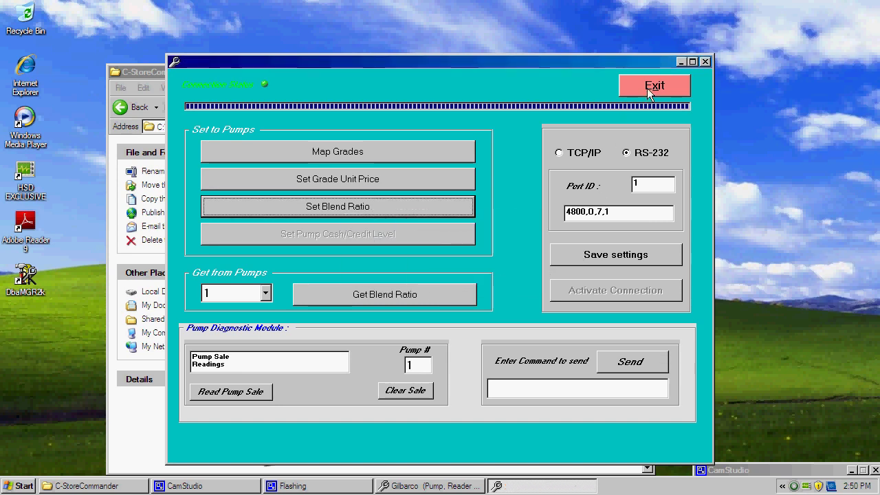
{"action": "left_click", "coordinate": [648, 87]}
{"action": "left_click", "coordinate": [222, 300]}
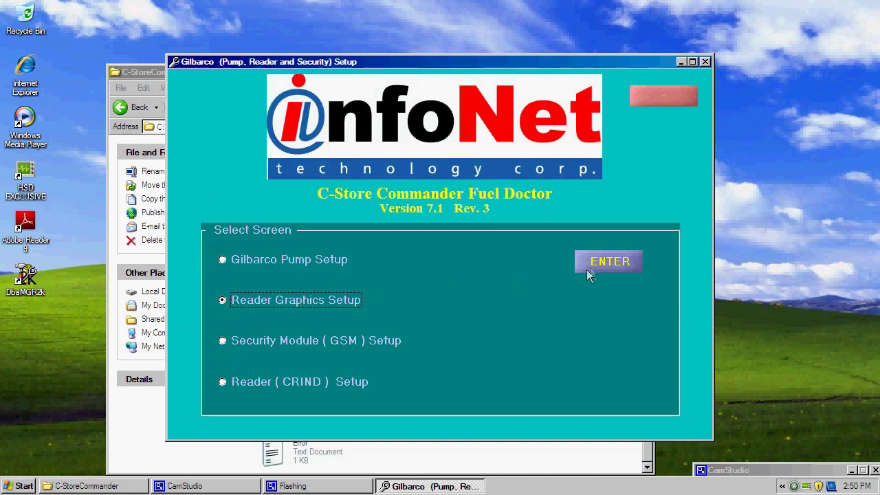
- Open Reader Graphics Setup and initialize the graphics on the readers
{"action": "left_click", "coordinate": [591, 266]}
{"action": "left_click", "coordinate": [309, 101]}
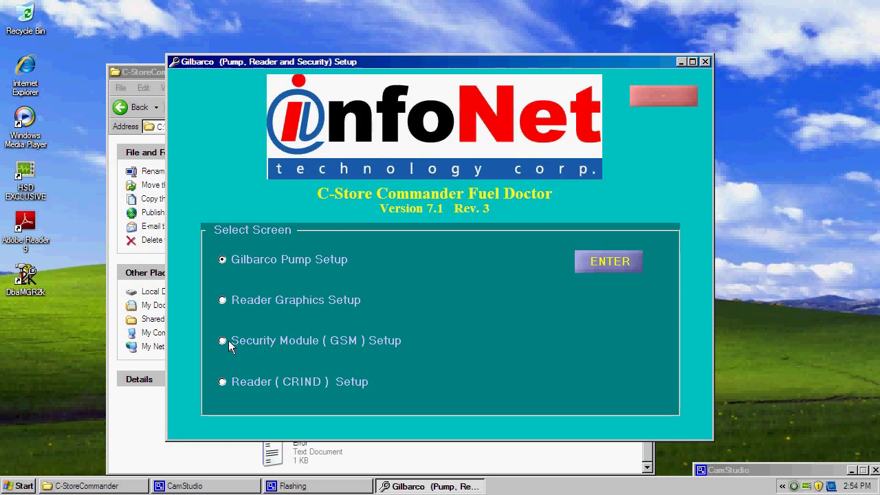
- Open Security Module (GSM) Setup and initialize the security module for the readers
{"action": "left_click", "coordinate": [225, 340]}
{"action": "left_click", "coordinate": [603, 262]}
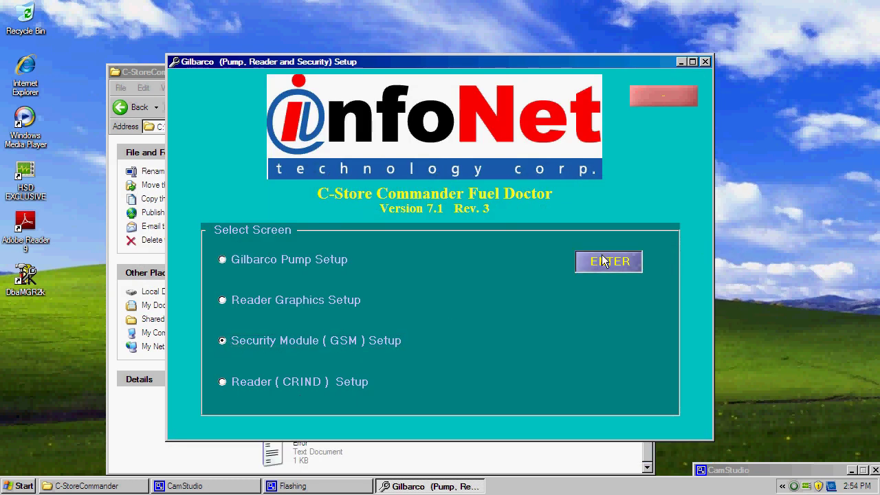
{"action": "left_click", "coordinate": [215, 125]}
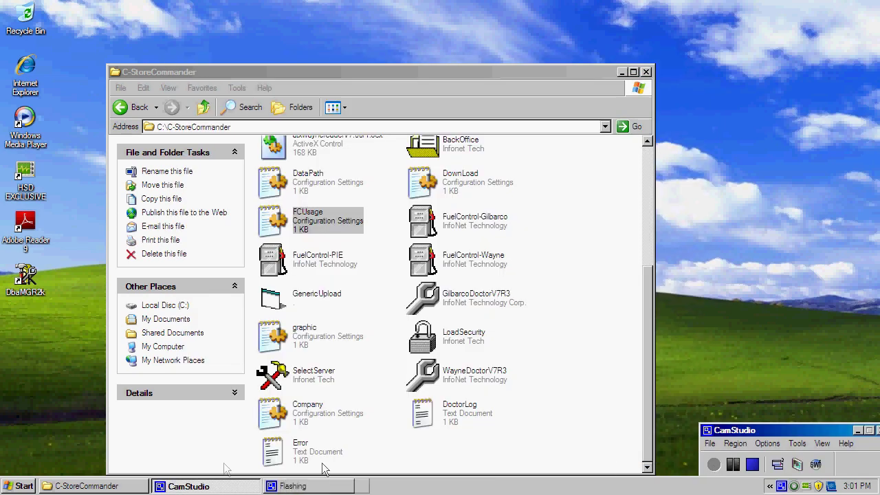
- Launch SSMS Express, connect, and open CSCReader's dbo.ReaderUsage table
{"action": "left_click", "coordinate": [13, 486]}
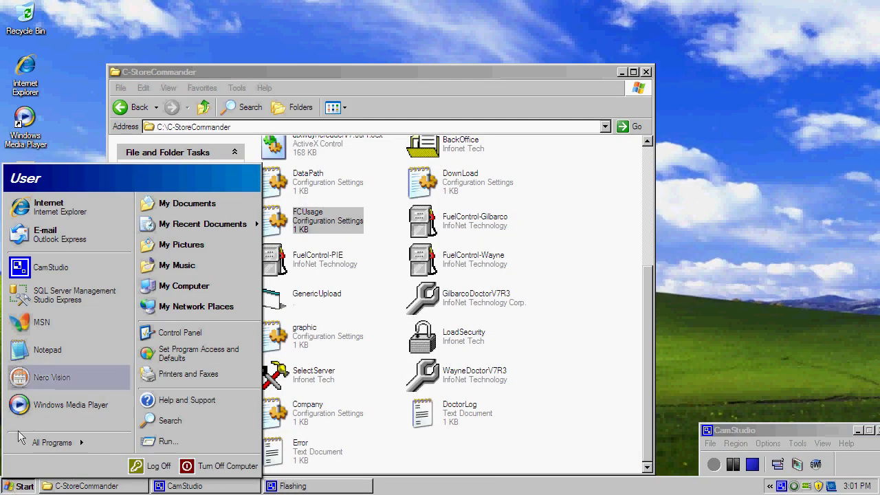
{"action": "left_click", "coordinate": [30, 301]}
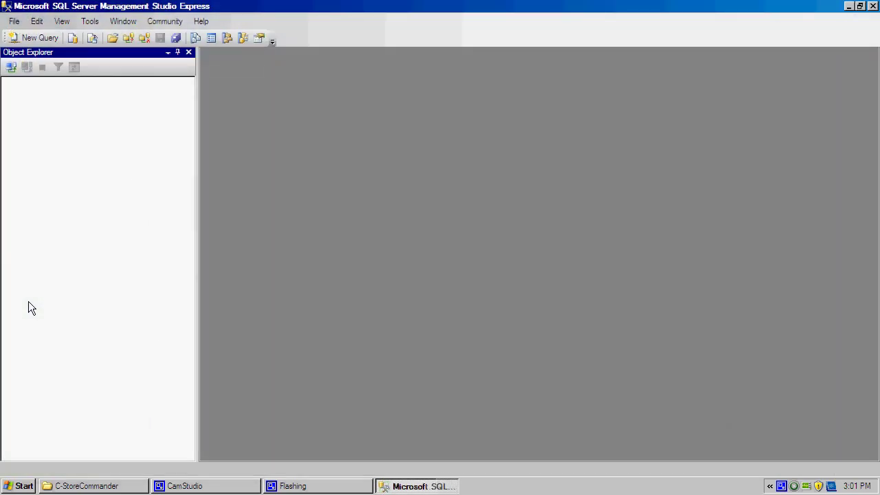
{"action": "left_click", "coordinate": [375, 265]}
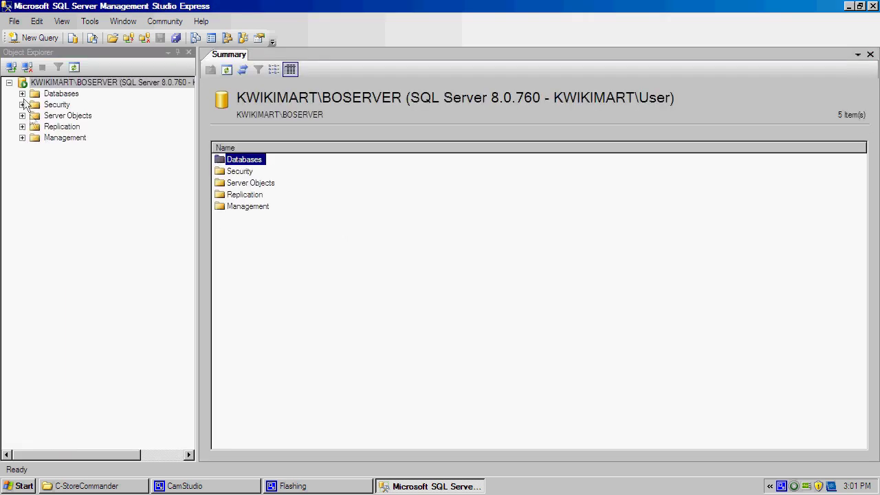
{"action": "left_click", "coordinate": [22, 93]}
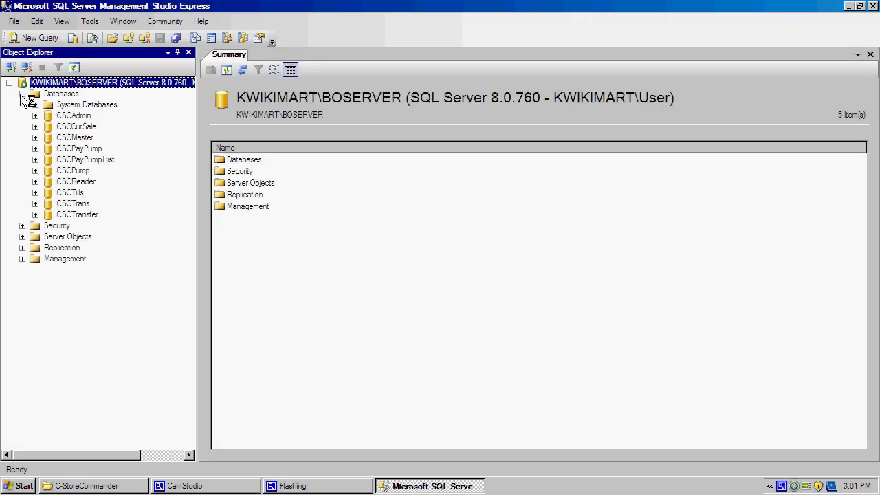
{"action": "left_click", "coordinate": [35, 182]}
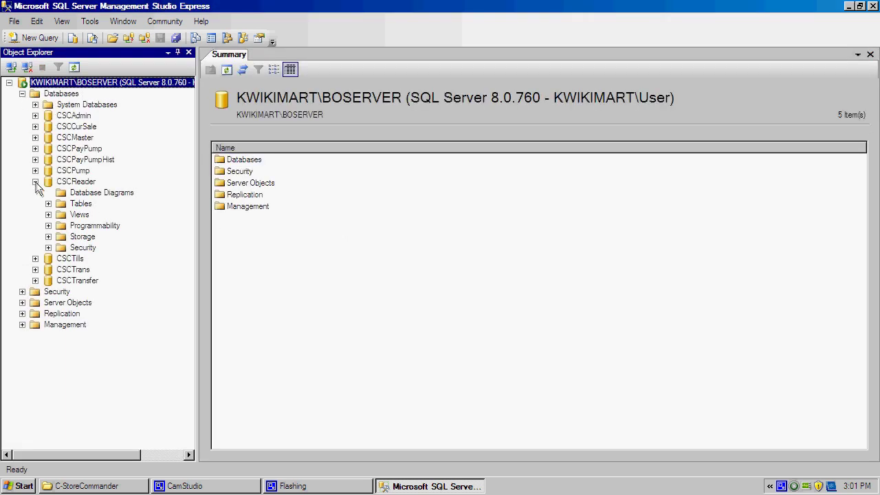
{"action": "left_click", "coordinate": [49, 204]}
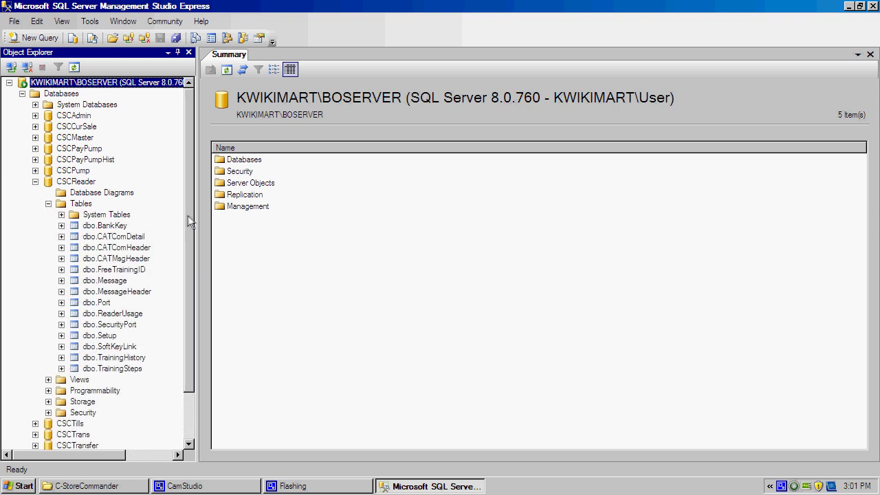
{"action": "left_click_drag", "start_coordinate": [187, 215], "coordinate": [190, 231]}
{"action": "right_click", "coordinate": [120, 294]}
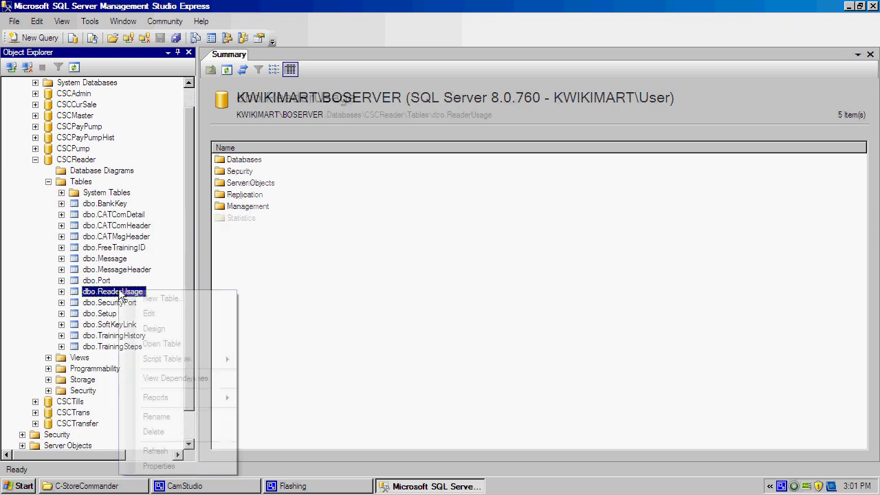
{"action": "left_click", "coordinate": [154, 346]}
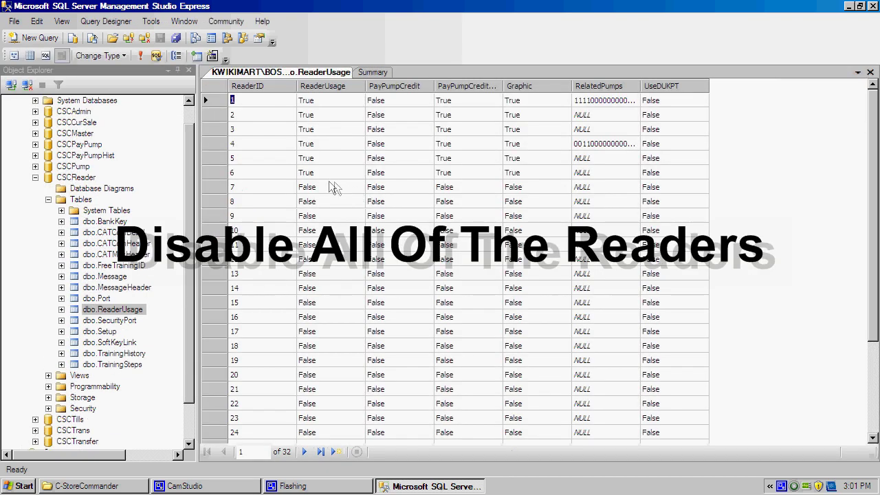
- Paste False into ReaderUsage for readers 6 through 1, commit, and close Management Studio
{"action": "left_click", "coordinate": [320, 186]}
{"action": "key", "text": "ctrl+c"}
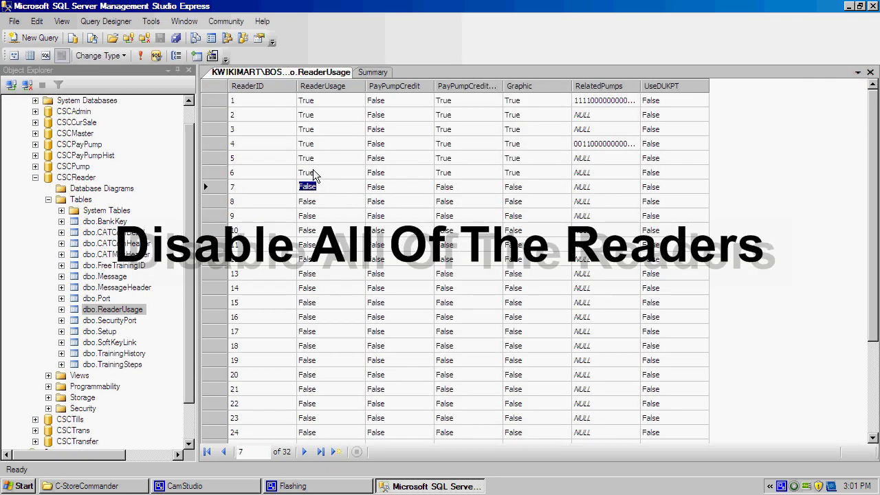
{"action": "left_click", "coordinate": [313, 172]}
{"action": "key", "text": "ctrl+v"}
{"action": "left_click", "coordinate": [311, 157]}
{"action": "key", "text": "ctrl+v"}
{"action": "left_click", "coordinate": [309, 143]}
{"action": "key", "text": "ctrl+v"}
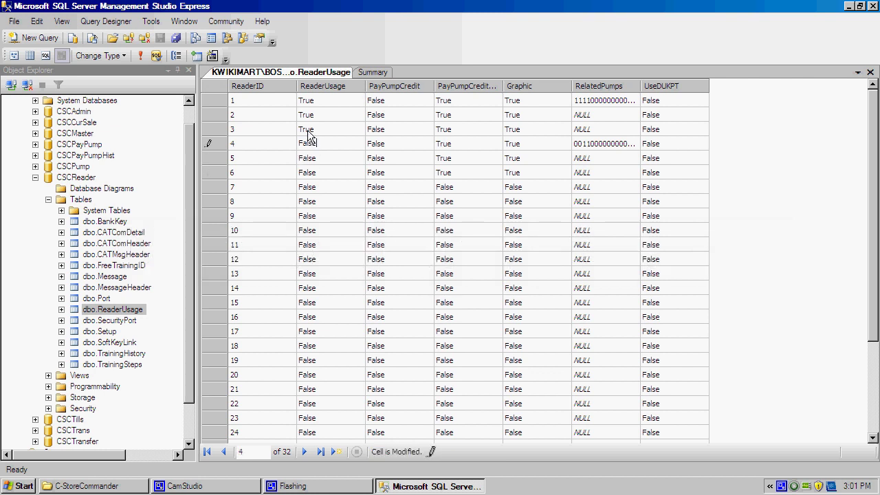
{"action": "left_click", "coordinate": [308, 130]}
{"action": "key", "text": "ctrl+v"}
{"action": "left_click", "coordinate": [309, 115]}
{"action": "key", "text": "ctrl+v"}
{"action": "left_click", "coordinate": [309, 100]}
{"action": "key", "text": "ctrl+v"}
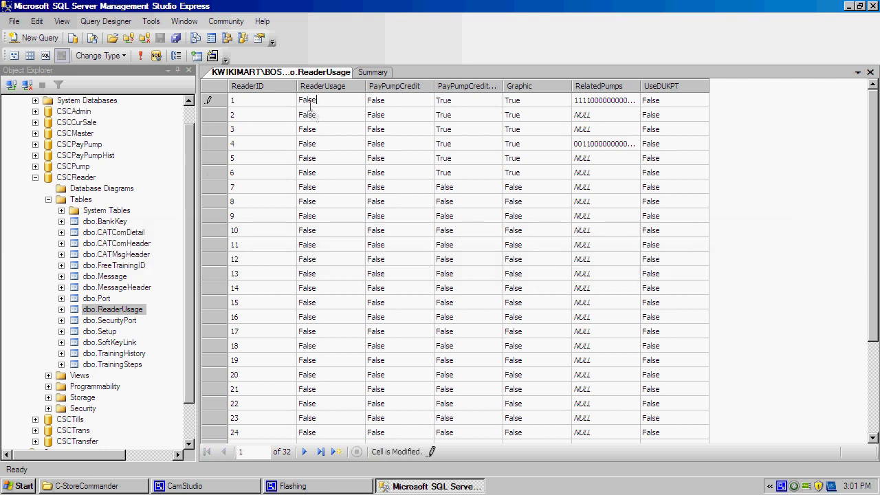
{"action": "left_click", "coordinate": [310, 115]}
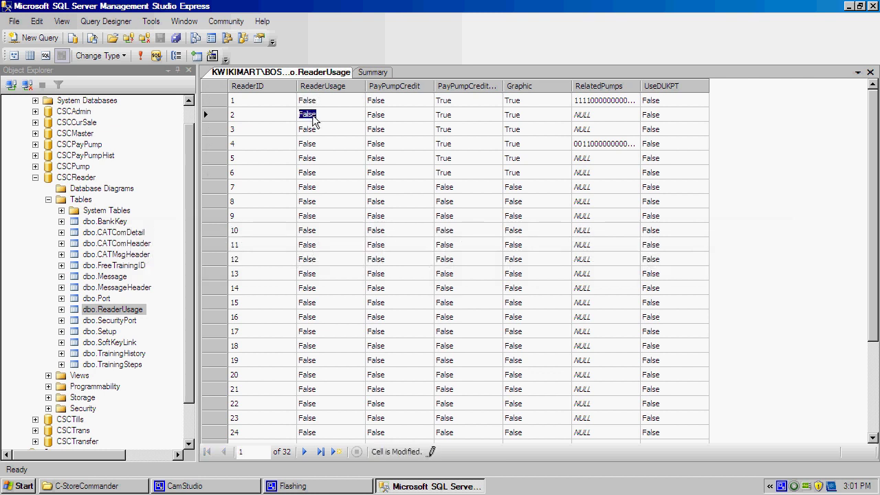
{"action": "left_click", "coordinate": [873, 6]}
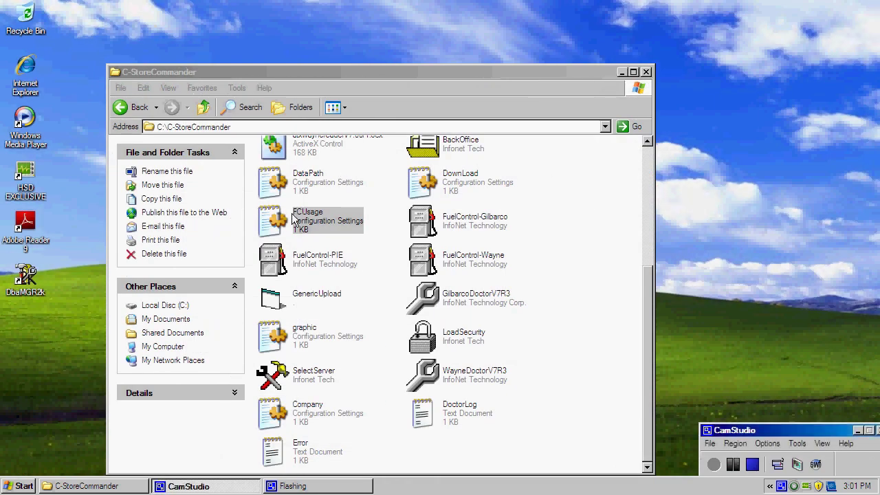
- Edit the FCUsage settings file so the Mode line reads 'Online' instead of 'On Line'
{"action": "double_click", "coordinate": [293, 219]}
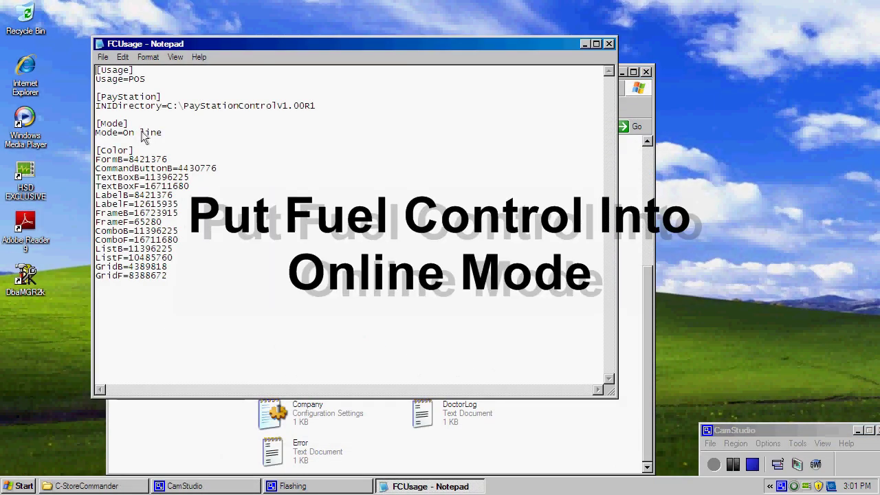
{"action": "left_click", "coordinate": [142, 134]}
{"action": "key", "text": "BackSpace"}
- Save and close FCUsage, then launch Fuel Control for Gilbarco pumps
{"action": "left_click", "coordinate": [609, 45]}
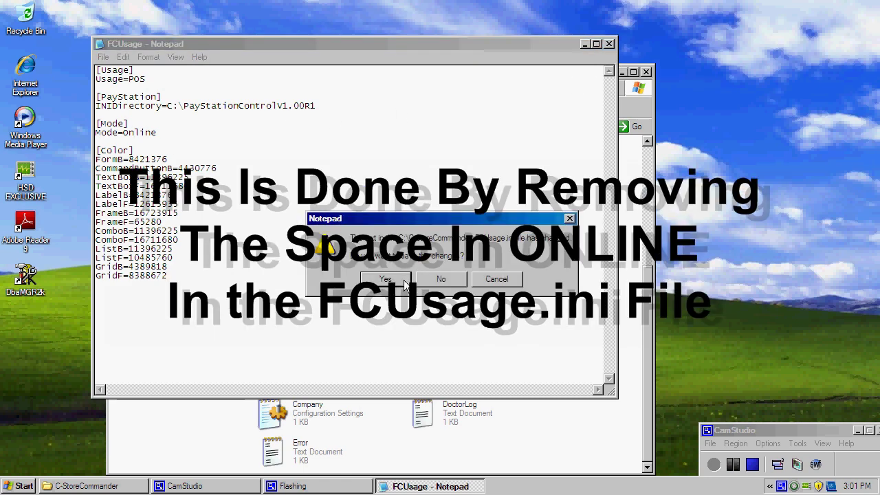
{"action": "left_click", "coordinate": [419, 284]}
{"action": "double_click", "coordinate": [422, 221]}
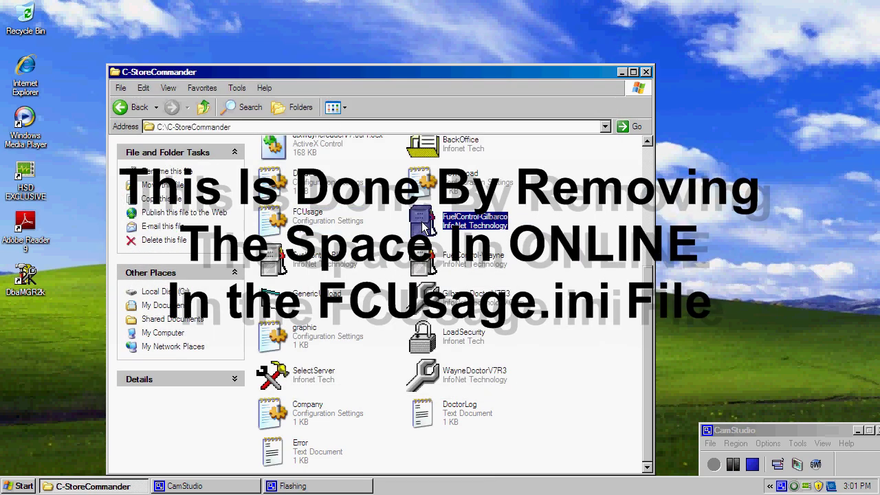
- Log in to Fuel Control with the user name and password and accept the current 3:00 PM–10:59 PM shift
{"action": "type", "text": "x"}
{"action": "key", "text": "Tab"}
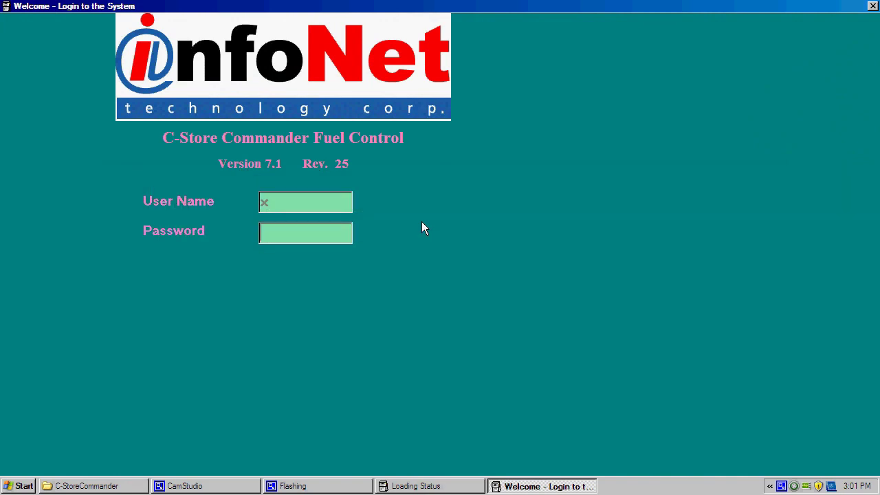
{"action": "type", "text": "x"}
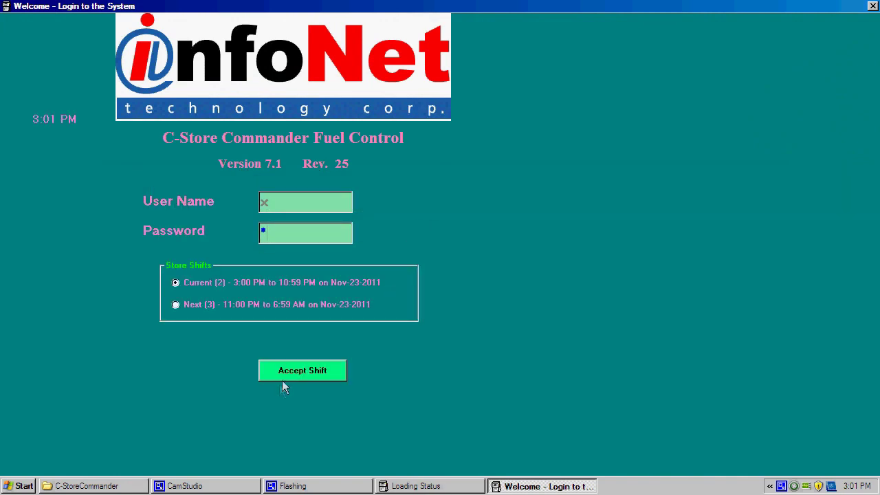
{"action": "left_click", "coordinate": [288, 375]}
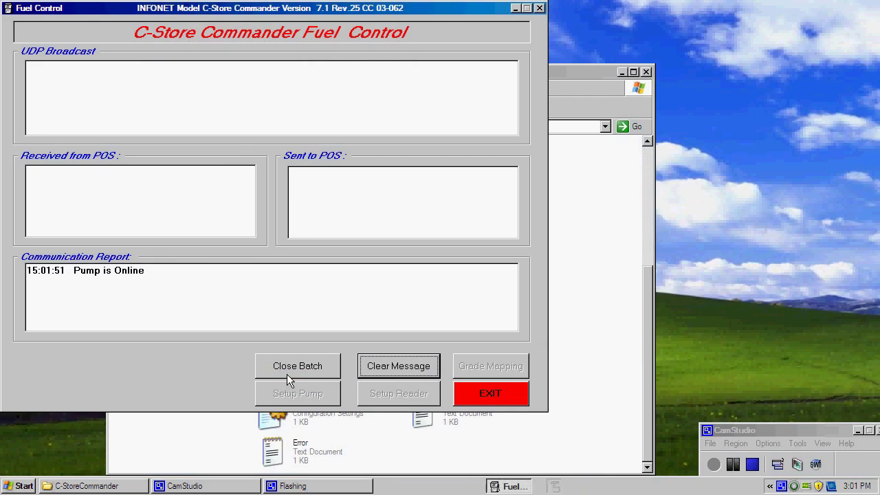
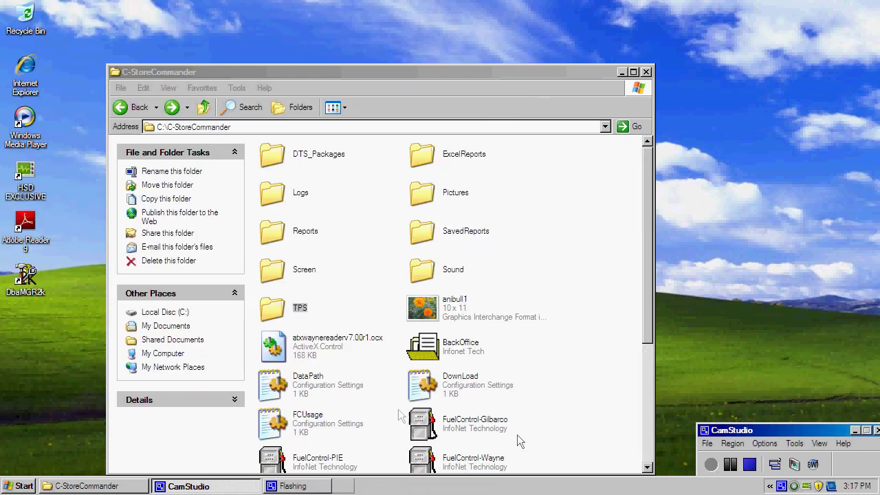
- Launch TPS from the TPS folder and open Setup by entering the setup password
{"action": "double_click", "coordinate": [275, 312]}
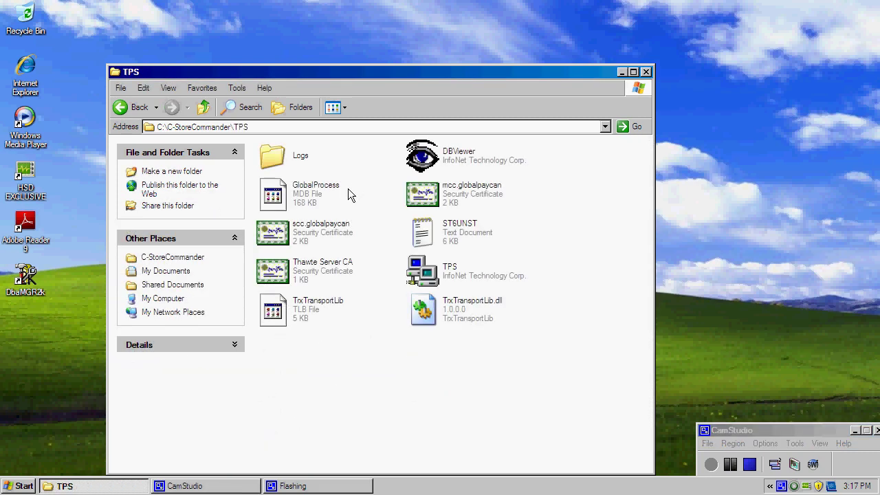
{"action": "double_click", "coordinate": [415, 273]}
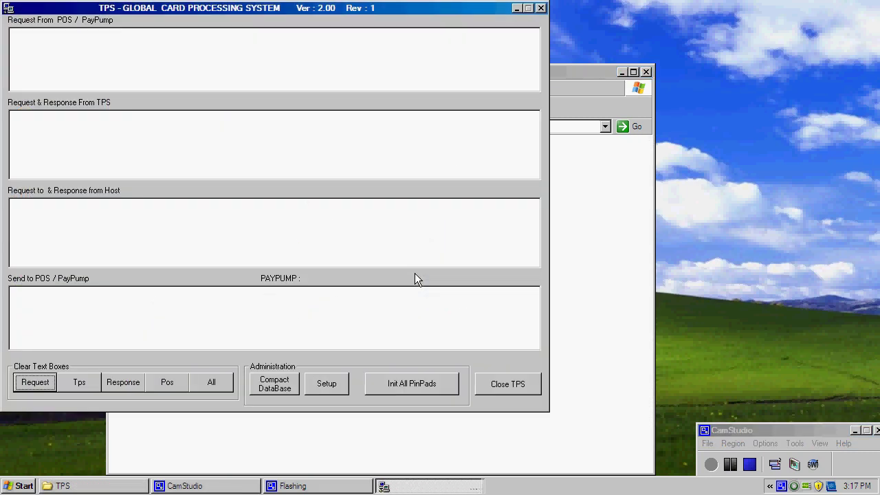
{"action": "left_click", "coordinate": [332, 385]}
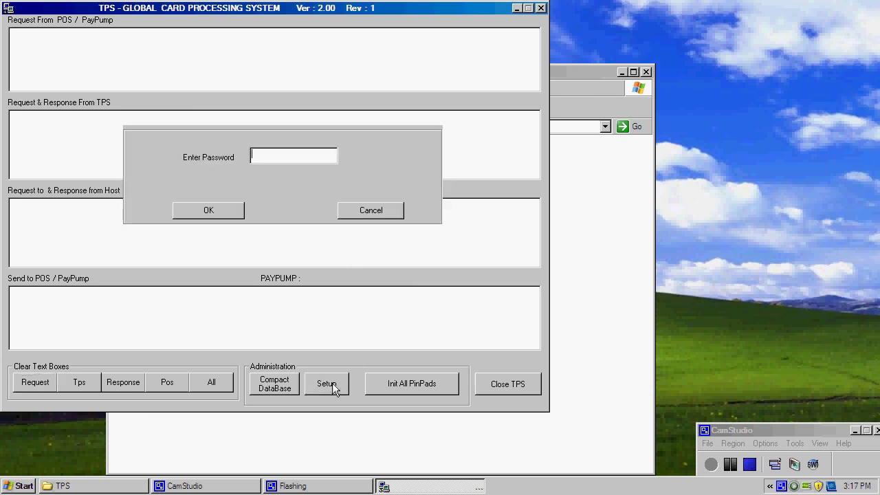
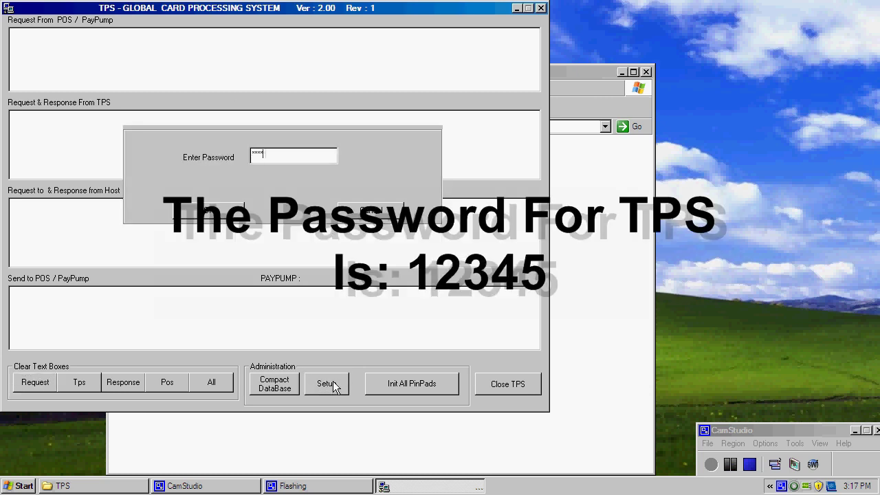
{"action": "key", "text": "Return"}
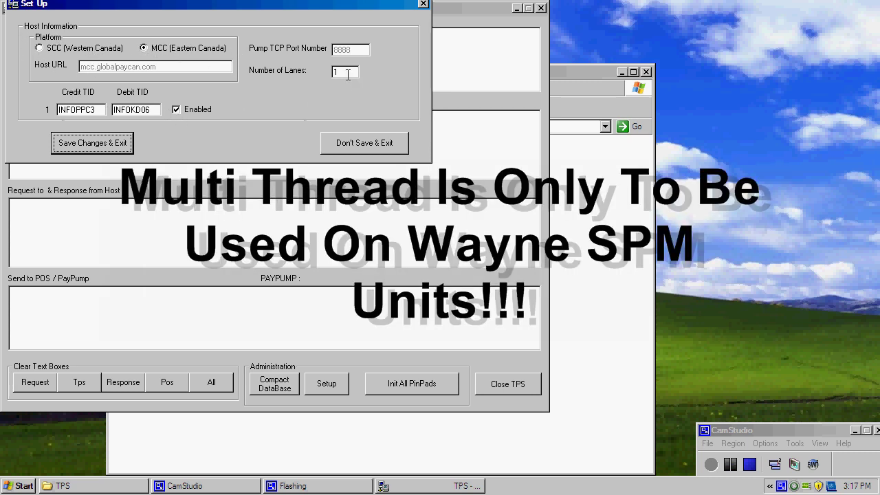
- Set the number of lanes to 6 and enable lanes 2 through 6
{"action": "left_click_drag", "start_coordinate": [348, 75], "coordinate": [326, 74]}
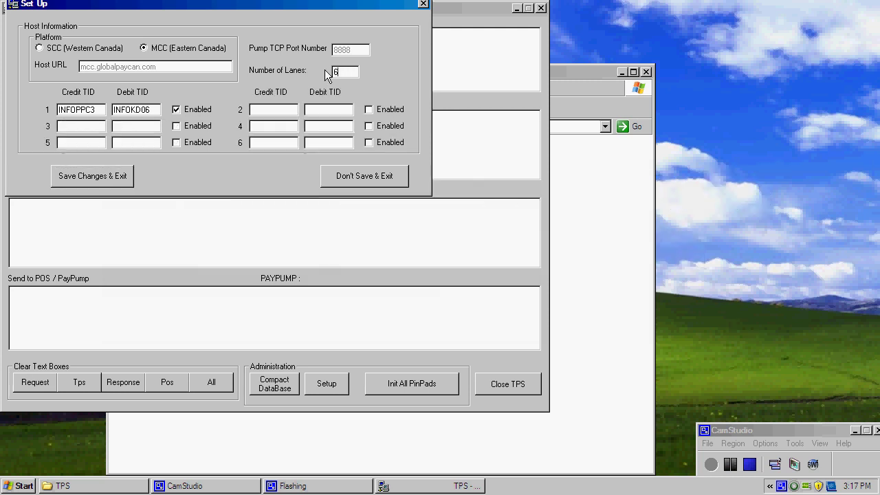
{"action": "left_click", "coordinate": [176, 126]}
{"action": "left_click", "coordinate": [176, 142]}
{"action": "left_click", "coordinate": [369, 110]}
{"action": "left_click", "coordinate": [369, 127]}
{"action": "left_click", "coordinate": [368, 142]}
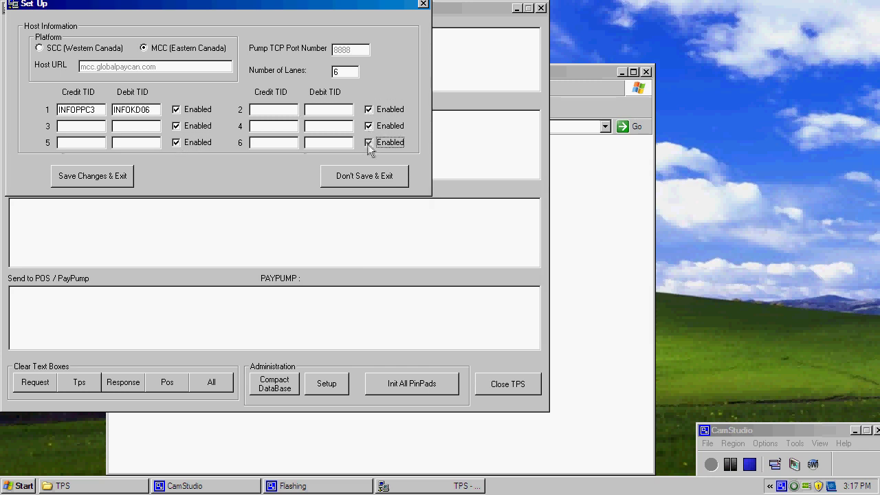
- Change lane 1's credit TID to KMEPC01 and copy it
{"action": "left_click", "coordinate": [99, 109]}
{"action": "left_click_drag", "start_coordinate": [98, 110], "coordinate": [53, 105]}
{"action": "type", "text": "KMEPC01"}
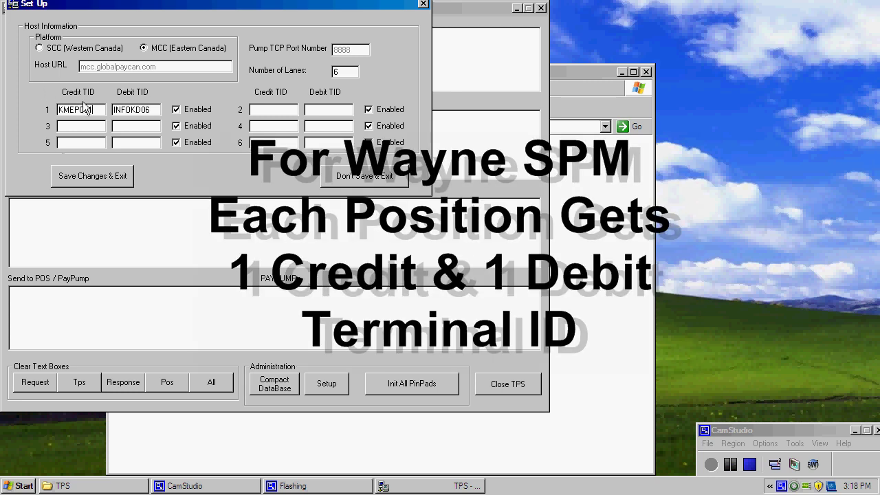
{"action": "left_click_drag", "start_coordinate": [94, 110], "coordinate": [40, 103]}
{"action": "key", "text": "ctrl+c"}
- Paste and edit credit TIDs KMEPC03, KMEPC05, KMEPC02, KMEPC04 and KMEPC06 into lanes 3, 5, 2, 4, 6
{"action": "left_click", "coordinate": [63, 126]}
{"action": "key", "text": "ctrl+v"}
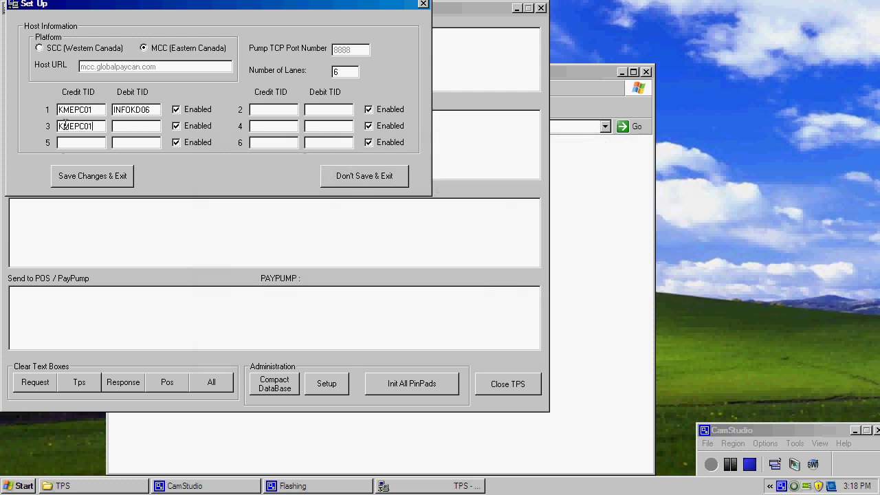
{"action": "type", "text": "3"}
{"action": "left_click", "coordinate": [79, 142]}
{"action": "key", "text": "ctrl+v"}
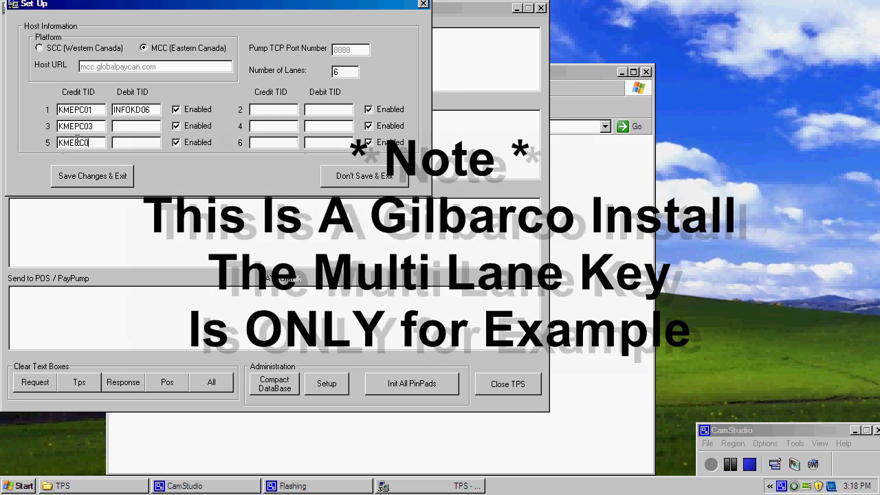
{"action": "type", "text": "5"}
{"action": "left_click", "coordinate": [269, 110]}
{"action": "key", "text": "ctrl+v"}
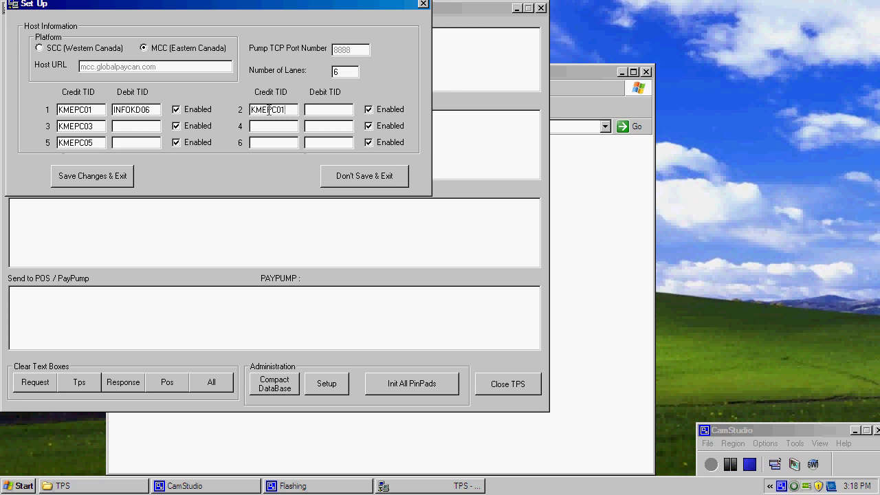
{"action": "type", "text": "2"}
{"action": "left_click", "coordinate": [276, 124]}
{"action": "key", "text": "ctrl+v"}
{"action": "type", "text": "4"}
{"action": "left_click", "coordinate": [273, 143]}
{"action": "key", "text": "ctrl+v"}
{"action": "type", "text": "6"}
- Change lane 1's debit TID to KMEPD01 and copy it
{"action": "double_click", "coordinate": [154, 109]}
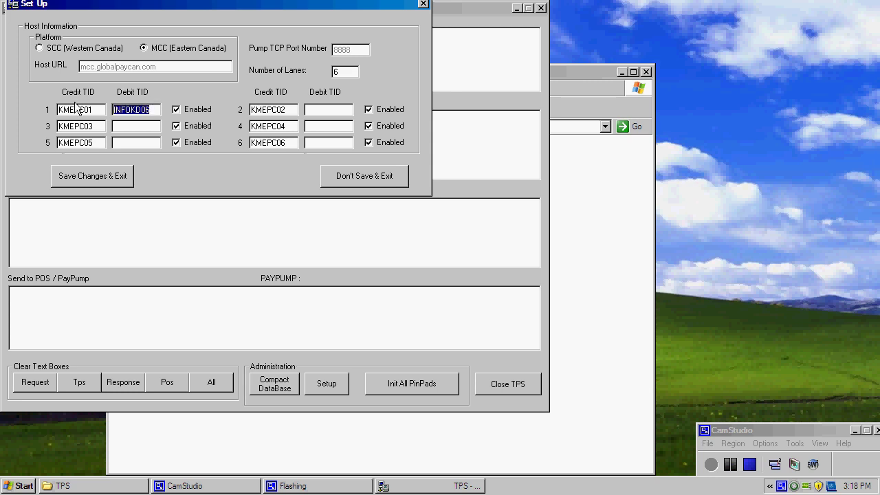
{"action": "type", "text": "KMEPD01"}
{"action": "left_click_drag", "start_coordinate": [154, 109], "coordinate": [102, 103]}
{"action": "key", "text": "ctrl+c"}
- Paste the debit TID into lanes 3, 5, 2, 4 and 6 for KMEPD02–KMEPD06
{"action": "left_click", "coordinate": [135, 126]}
{"action": "key", "text": "ctrl+v"}
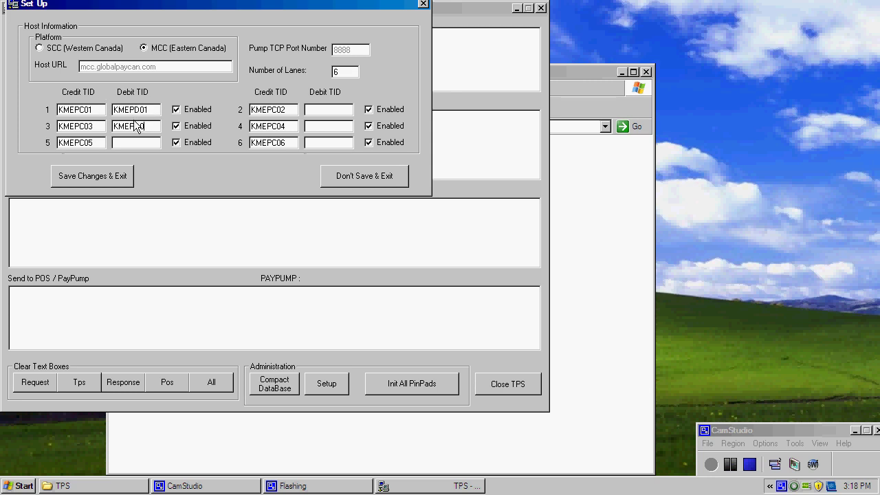
{"action": "left_click", "coordinate": [146, 142]}
{"action": "key", "text": "ctrl+v"}
{"action": "left_click", "coordinate": [331, 109]}
{"action": "key", "text": "ctrl+v"}
{"action": "left_click", "coordinate": [321, 127]}
{"action": "key", "text": "ctrl+v"}
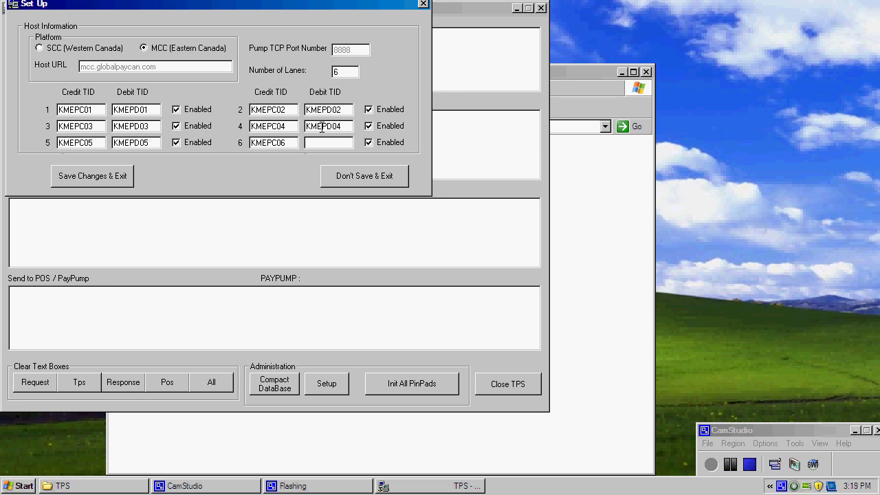
{"action": "key", "text": "ctrl+v"}
- Save the setup changes, confirm with Yes, and close TPS
{"action": "left_click", "coordinate": [85, 182]}
{"action": "left_click", "coordinate": [424, 281]}
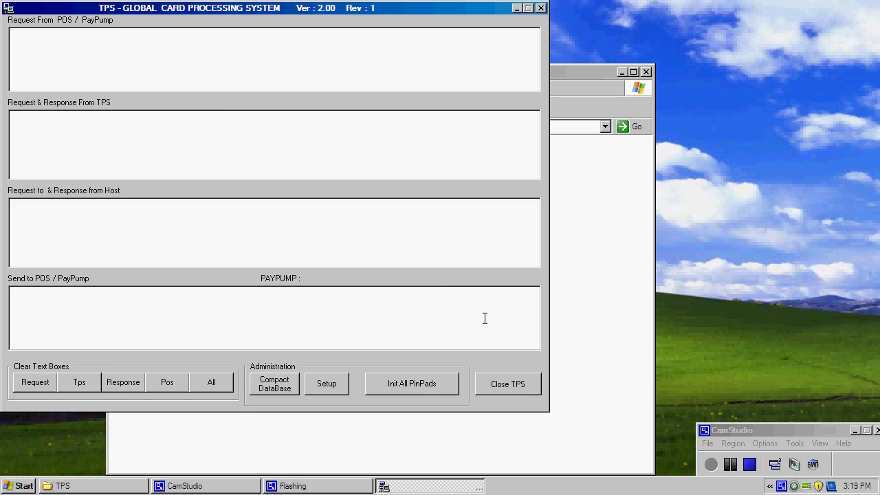
{"action": "left_click", "coordinate": [488, 381]}
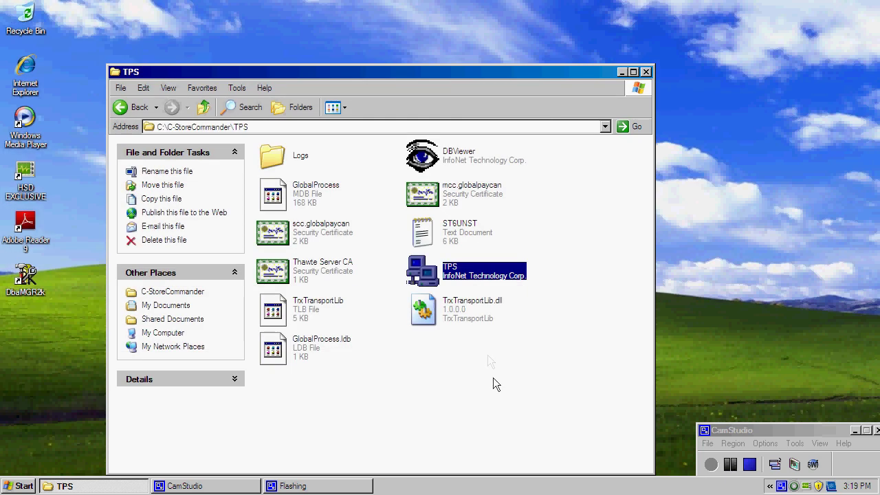
- Launch DBViewer and open the GlobalProcess.mdb database
{"action": "left_click", "coordinate": [450, 157]}
{"action": "double_click", "coordinate": [449, 157]}
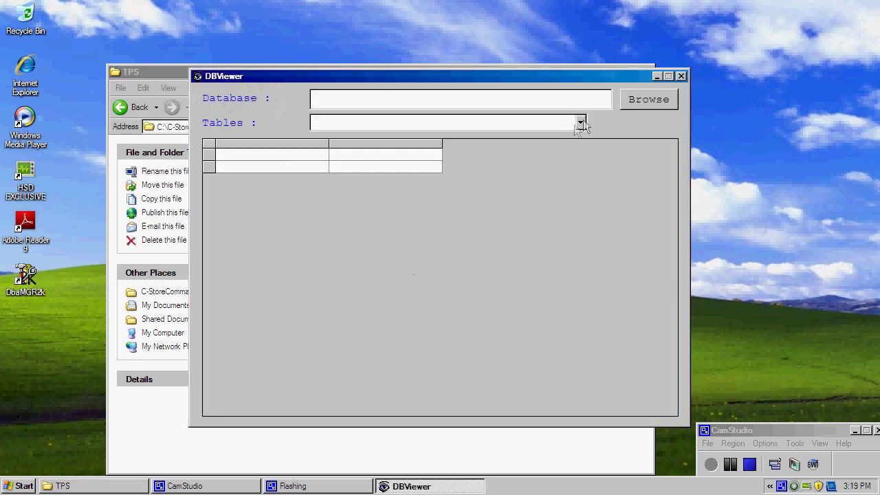
{"action": "left_click", "coordinate": [643, 99]}
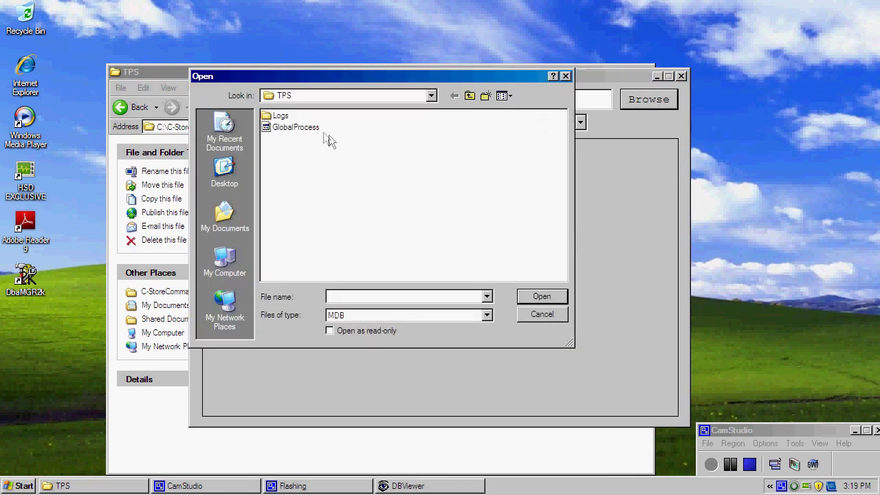
{"action": "left_click", "coordinate": [297, 128]}
{"action": "left_click", "coordinate": [542, 297]}
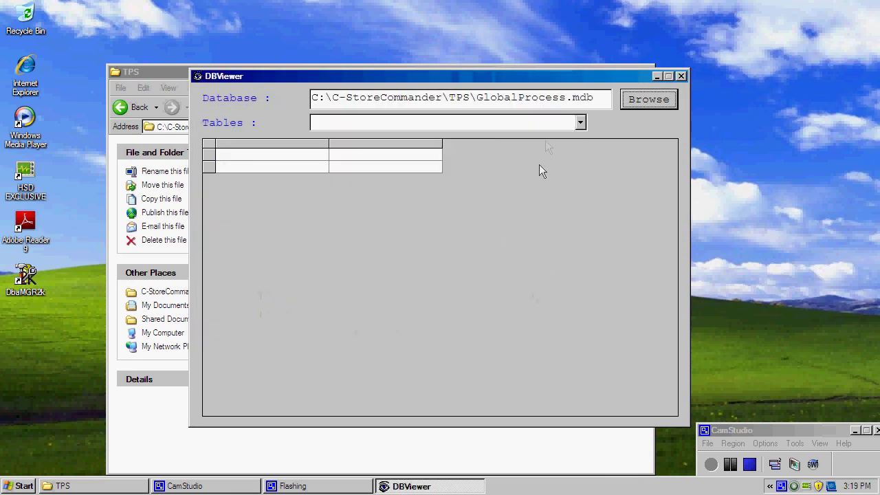
- Delete the old INFOPPC3 and INFOKD06 rows from the Sequence table, then display the Setup table
{"action": "left_click", "coordinate": [581, 123]}
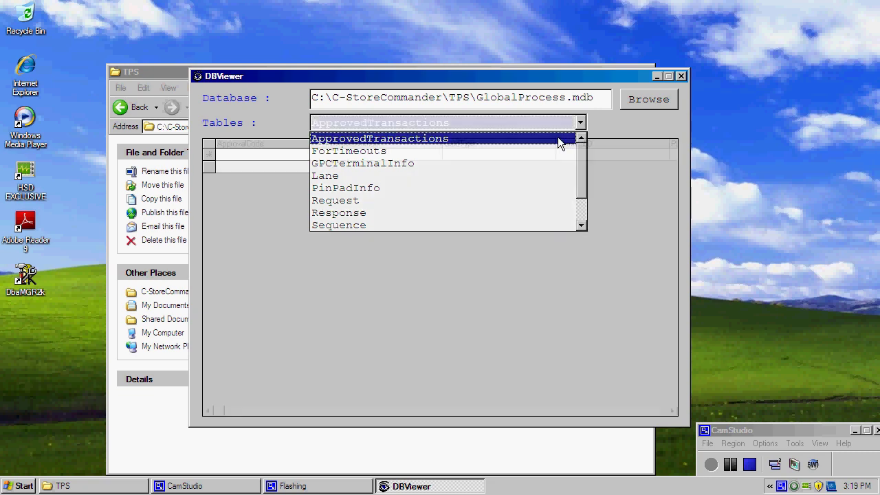
{"action": "left_click", "coordinate": [560, 139]}
{"action": "key", "text": "Down"}
{"action": "key", "text": "Down"}
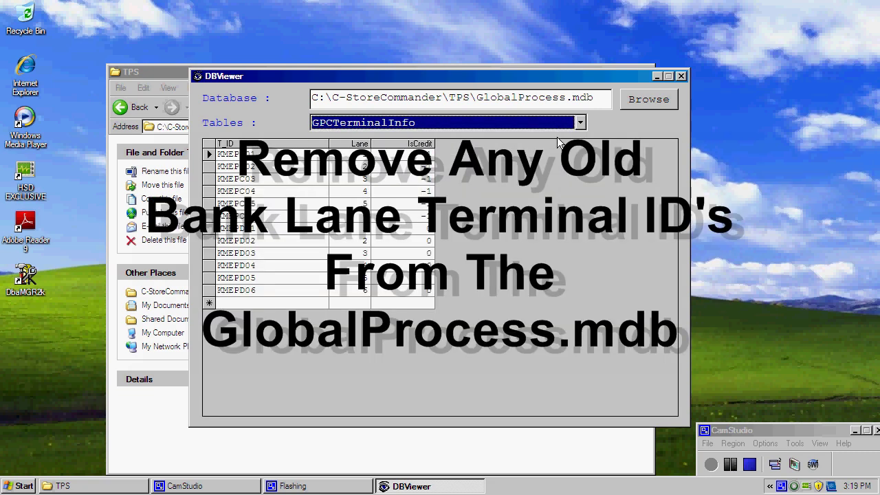
{"action": "key", "text": "Down"}
{"action": "key", "text": "Down"}
{"action": "key", "text": "Down"}
{"action": "key", "text": "Down"}
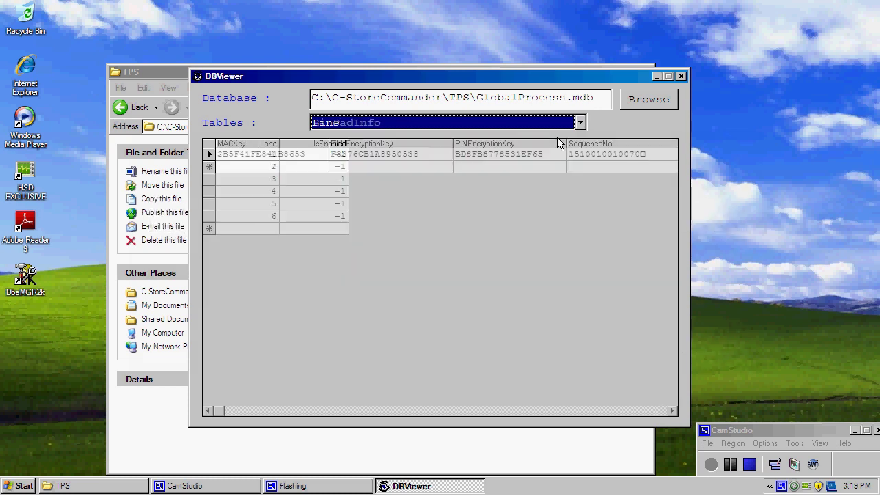
{"action": "key", "text": "Down"}
{"action": "key", "text": "Down"}
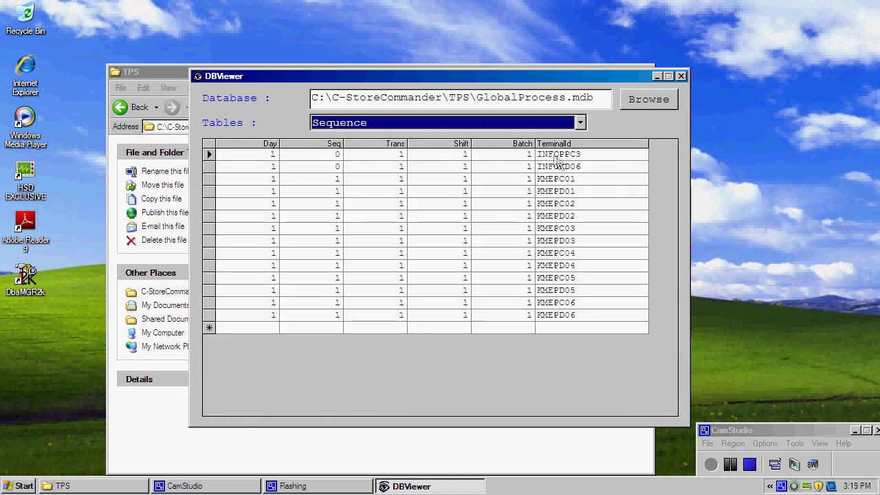
{"action": "left_click", "coordinate": [233, 156]}
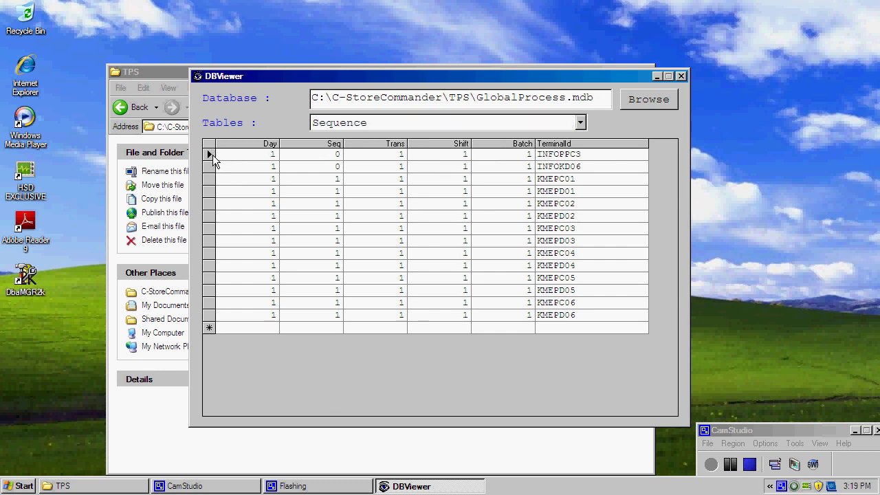
{"action": "left_click", "coordinate": [212, 154]}
{"action": "key", "text": "Delete"}
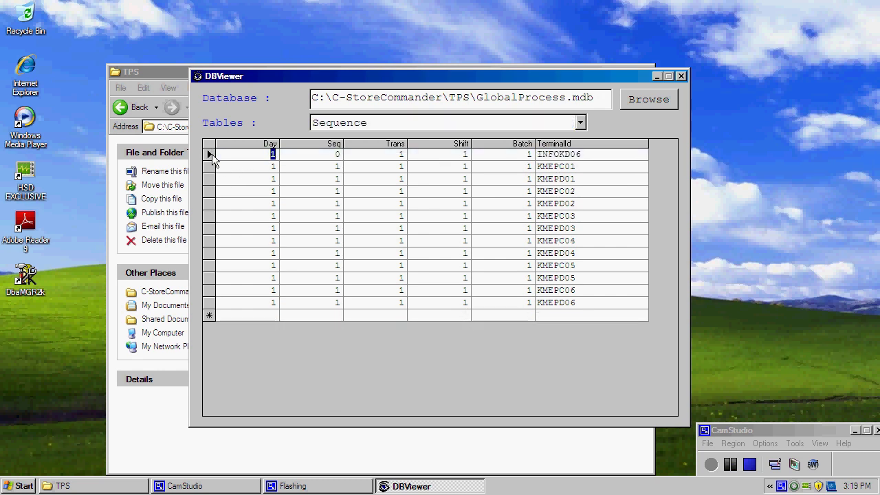
{"action": "left_click", "coordinate": [211, 155]}
{"action": "key", "text": "Delete"}
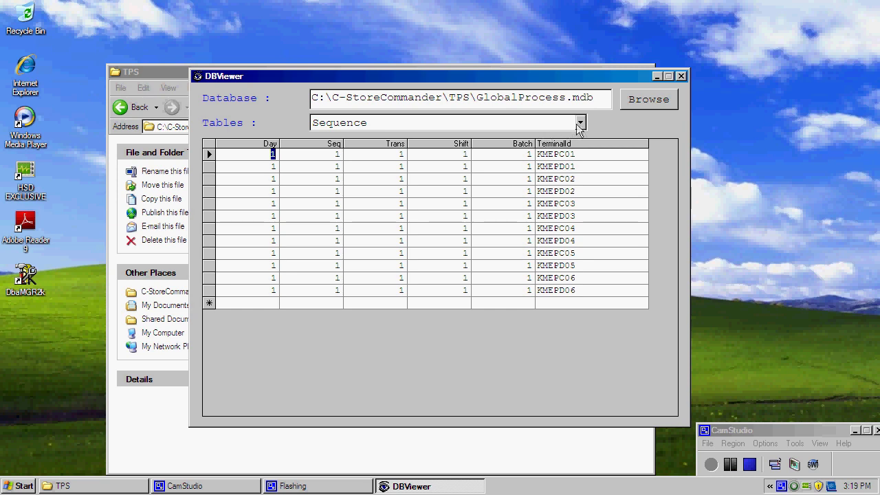
{"action": "left_click", "coordinate": [580, 123]}
{"action": "left_click", "coordinate": [508, 199]}
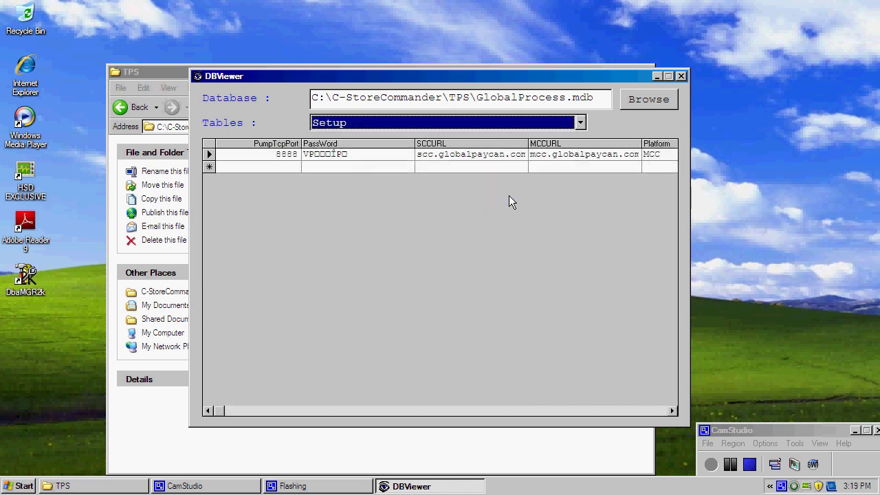
- Scroll across the Setup table to review its remaining columns
{"action": "left_click", "coordinate": [673, 411]}
{"action": "left_click", "coordinate": [673, 410]}
{"action": "left_click", "coordinate": [672, 410]}
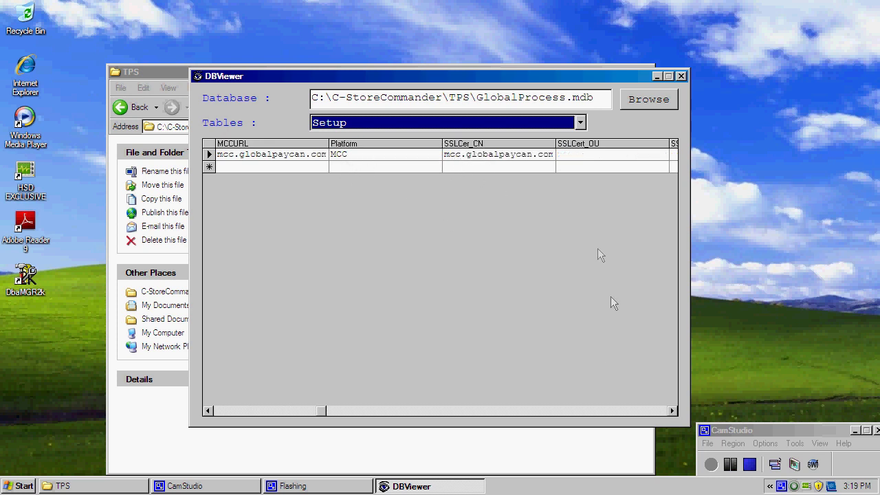
{"action": "left_click", "coordinate": [672, 410]}
{"action": "left_click", "coordinate": [672, 410]}
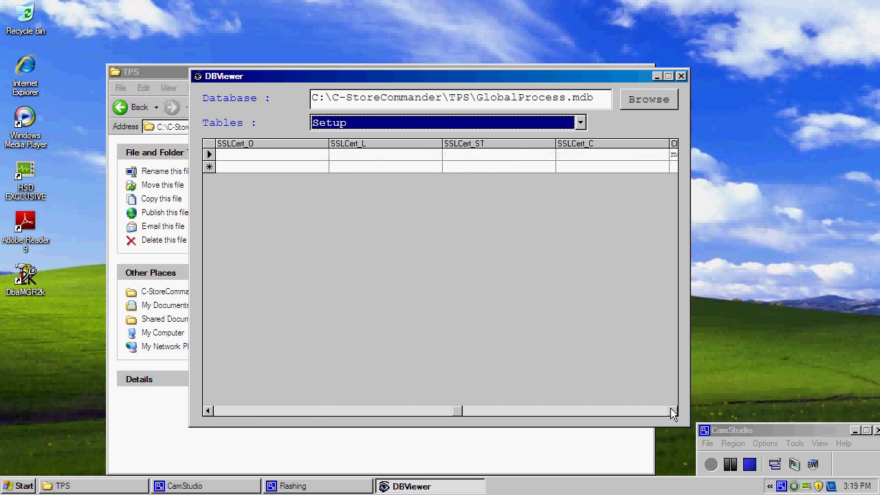
{"action": "left_click", "coordinate": [673, 410]}
{"action": "left_click", "coordinate": [672, 411]}
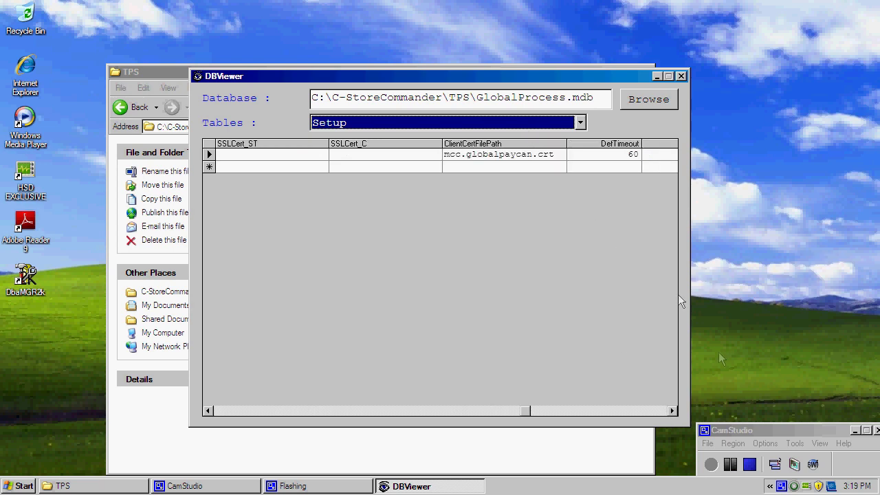
- Delete the INFOPPC3 and INFOKD06 rows from TransactionTotals and close DBViewer
{"action": "left_click", "coordinate": [580, 122]}
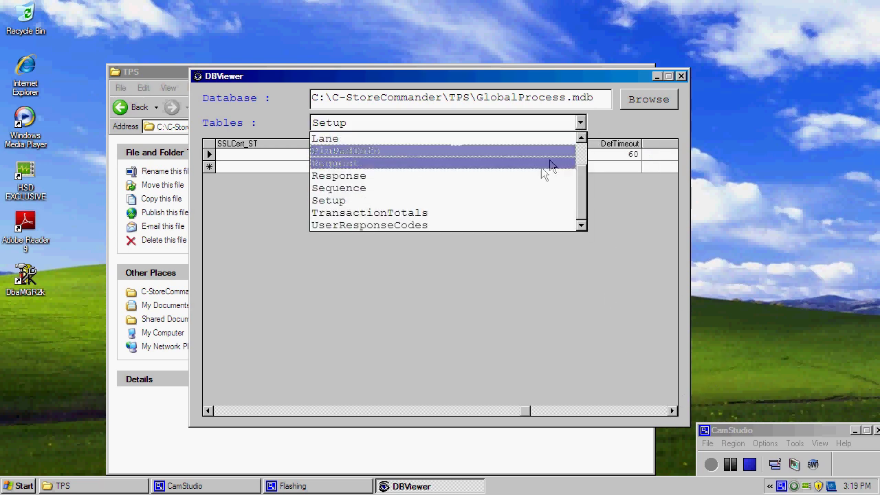
{"action": "left_click", "coordinate": [520, 212]}
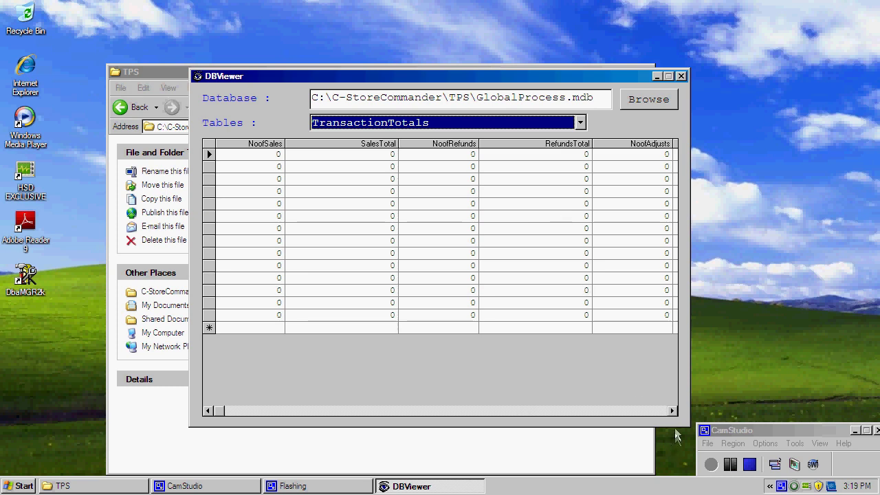
{"action": "left_click", "coordinate": [672, 410]}
{"action": "left_click", "coordinate": [674, 410]}
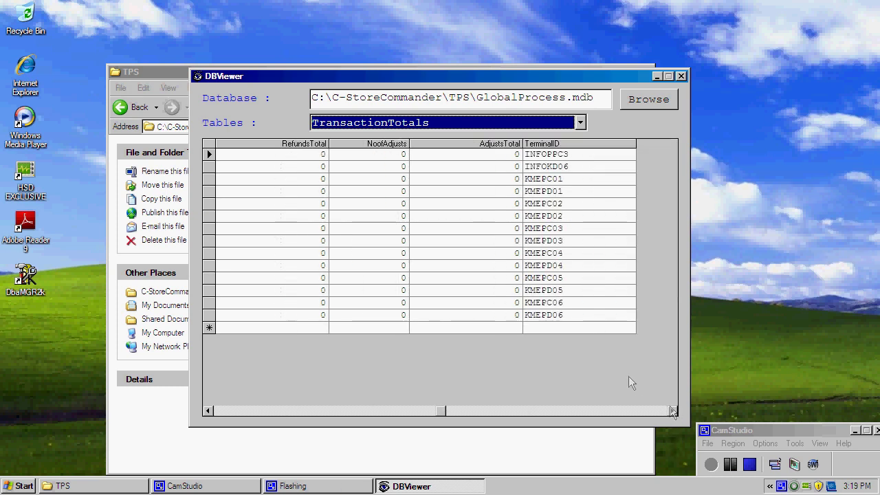
{"action": "left_click", "coordinate": [240, 153]}
{"action": "left_click", "coordinate": [211, 155]}
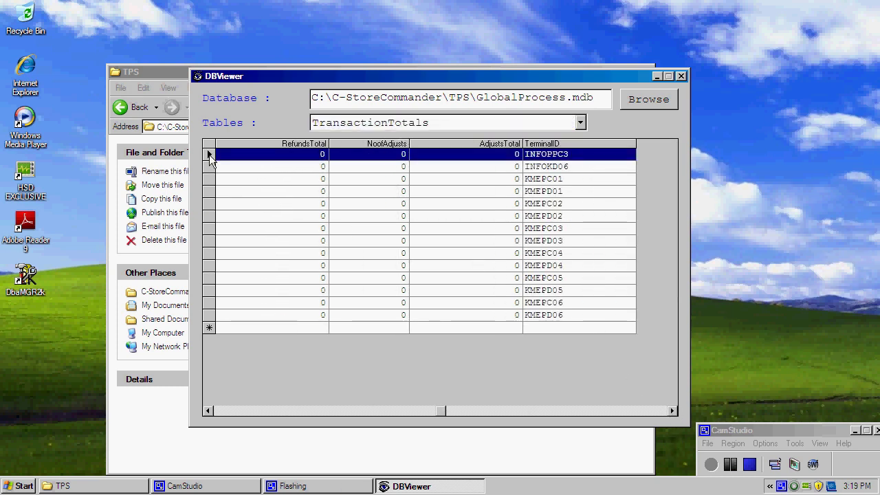
{"action": "key", "text": "Delete"}
{"action": "left_click", "coordinate": [209, 155]}
{"action": "key", "text": "Delete"}
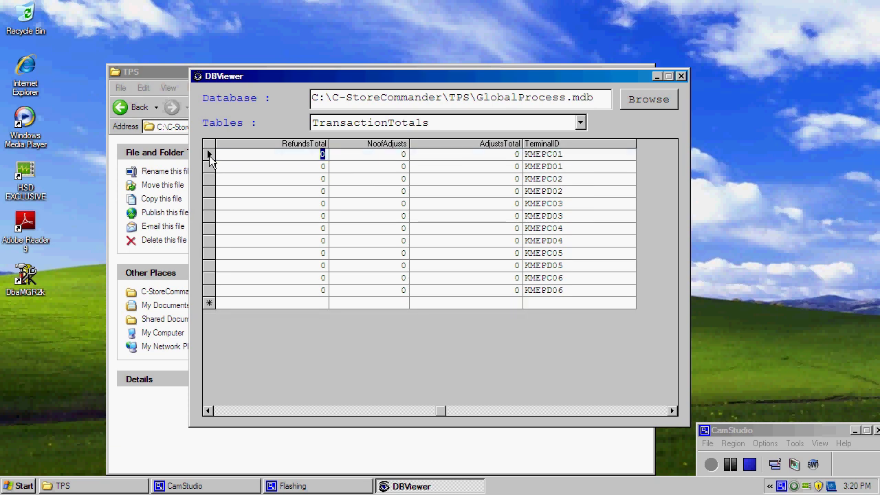
{"action": "left_click", "coordinate": [683, 76]}
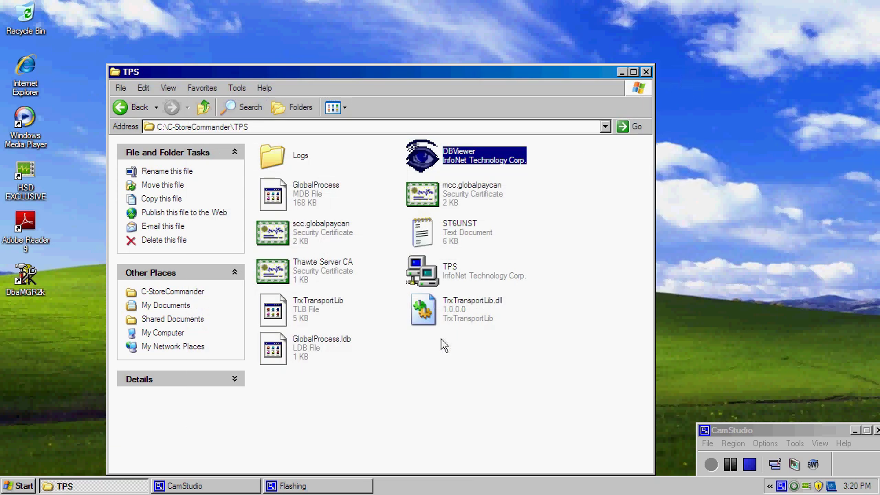
- Launch SSMS Express, connect, and open the CSCAdmin dbo.TerminalIDs table for editing
{"action": "left_click", "coordinate": [21, 485]}
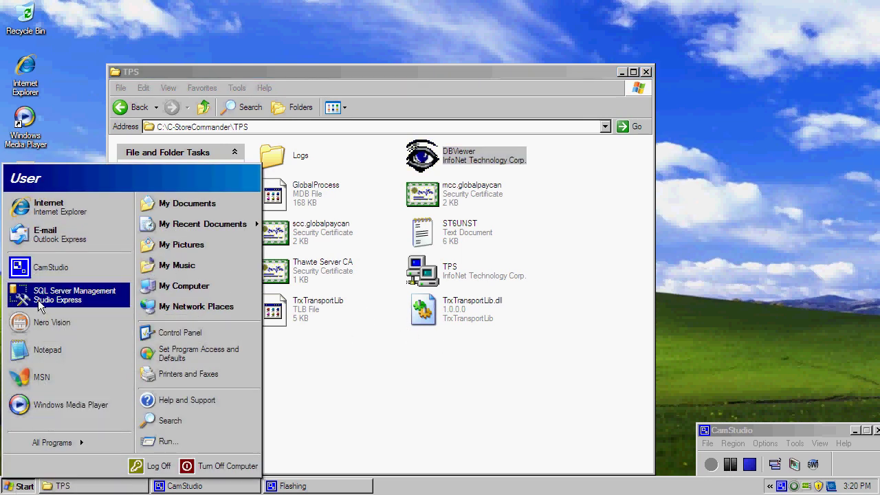
{"action": "left_click", "coordinate": [38, 300]}
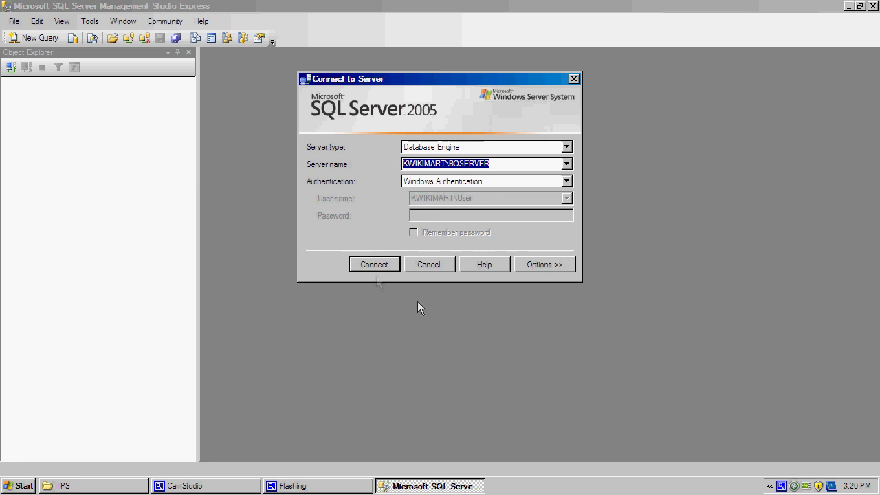
{"action": "left_click", "coordinate": [365, 264]}
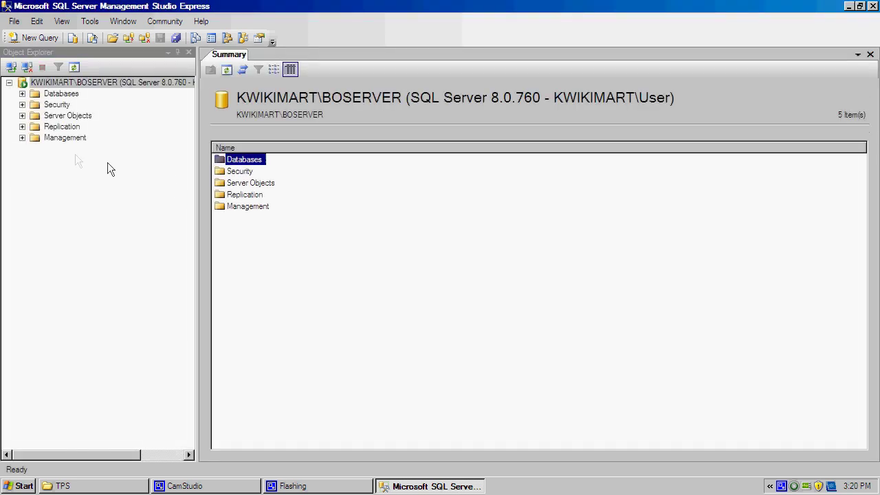
{"action": "left_click", "coordinate": [22, 93]}
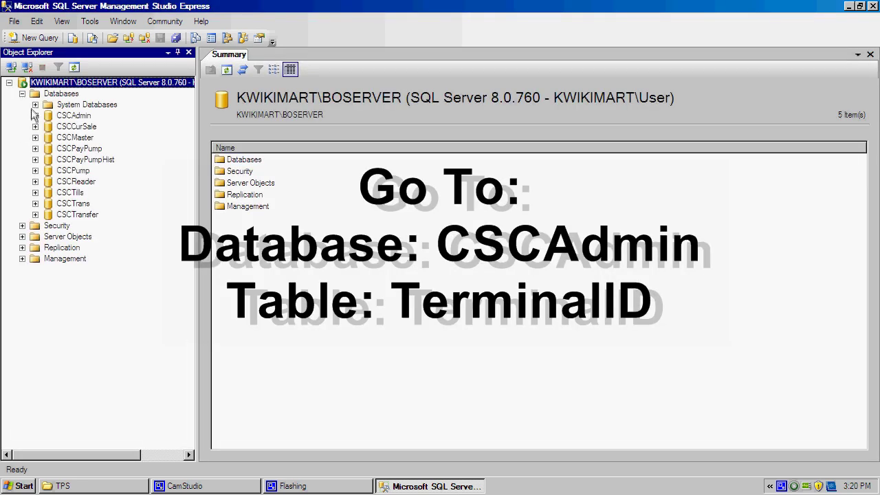
{"action": "left_click", "coordinate": [35, 116]}
{"action": "left_click", "coordinate": [48, 137]}
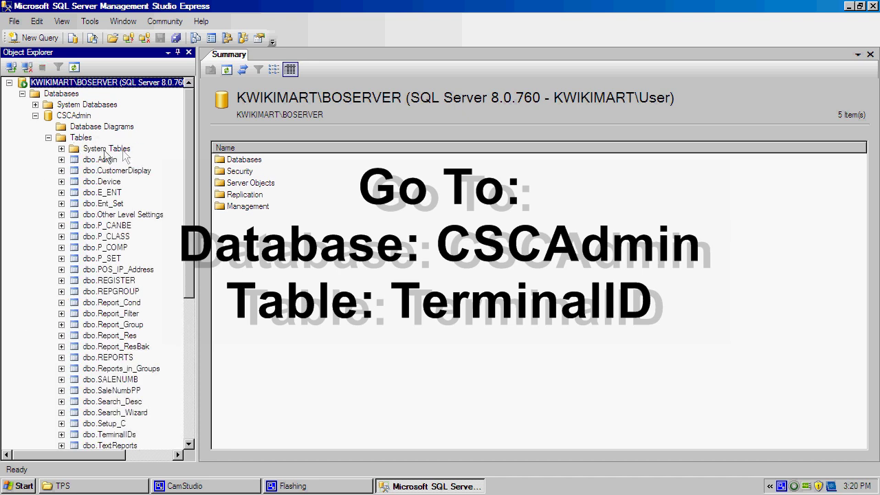
{"action": "left_click_drag", "start_coordinate": [189, 150], "coordinate": [185, 220]}
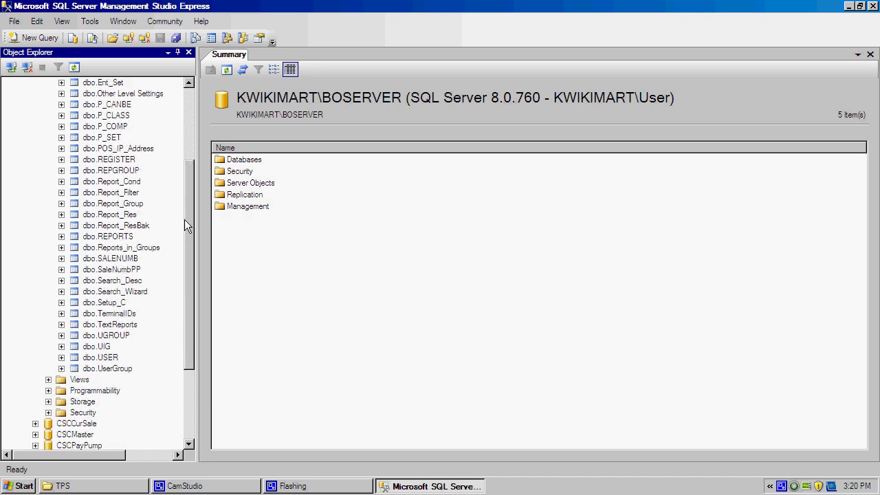
{"action": "right_click", "coordinate": [109, 314]}
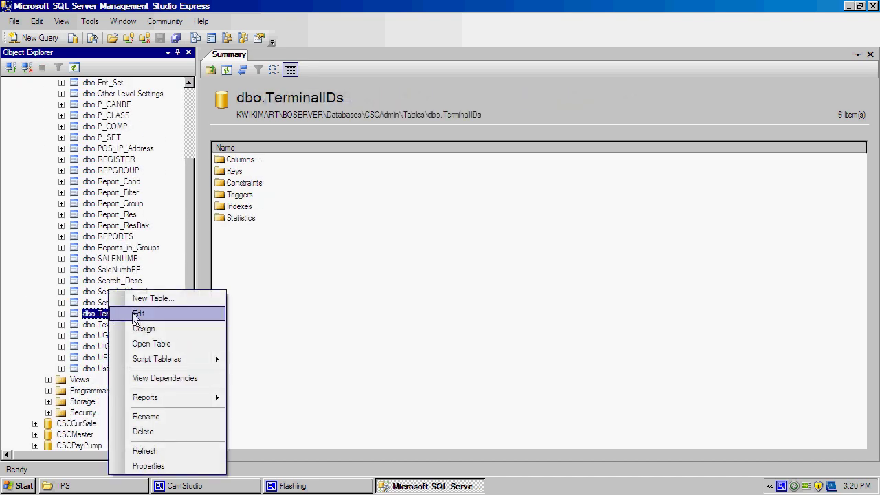
{"action": "left_click", "coordinate": [146, 343]}
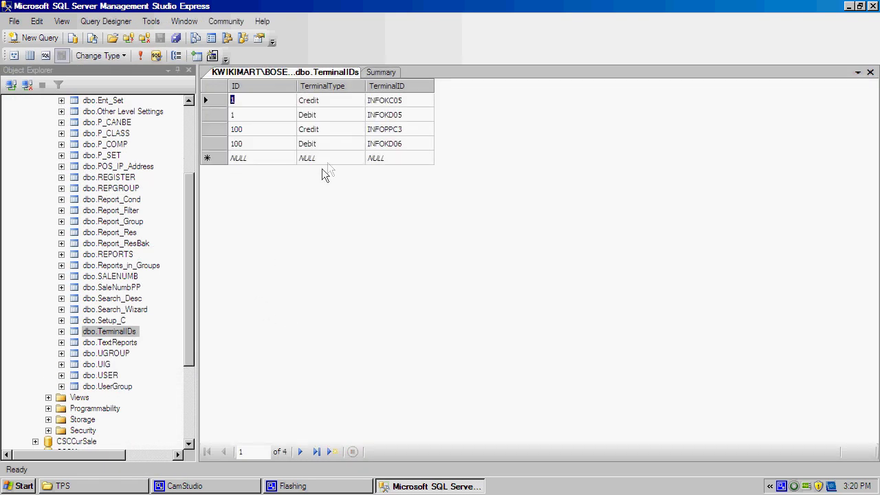
- Replace INFOPPC3 and INFOKD06 with KMEPC01 and KMEPD01, then close the table and SSMS
{"action": "left_click", "coordinate": [413, 130]}
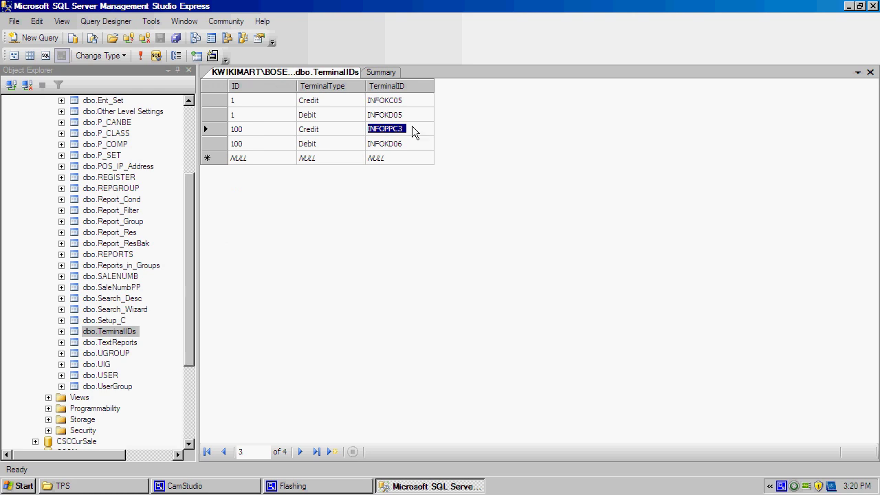
{"action": "type", "text": "KMEPC0"}
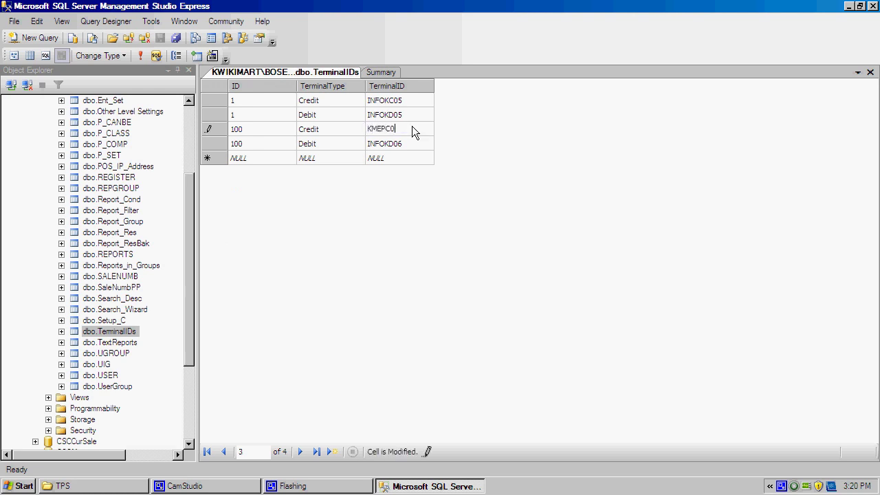
{"action": "type", "text": "1"}
{"action": "left_click", "coordinate": [413, 144]}
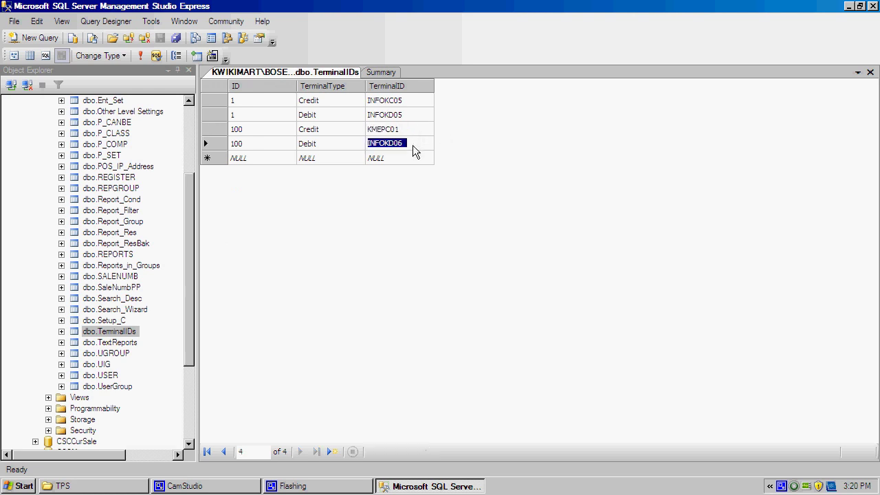
{"action": "type", "text": "KMEPD01"}
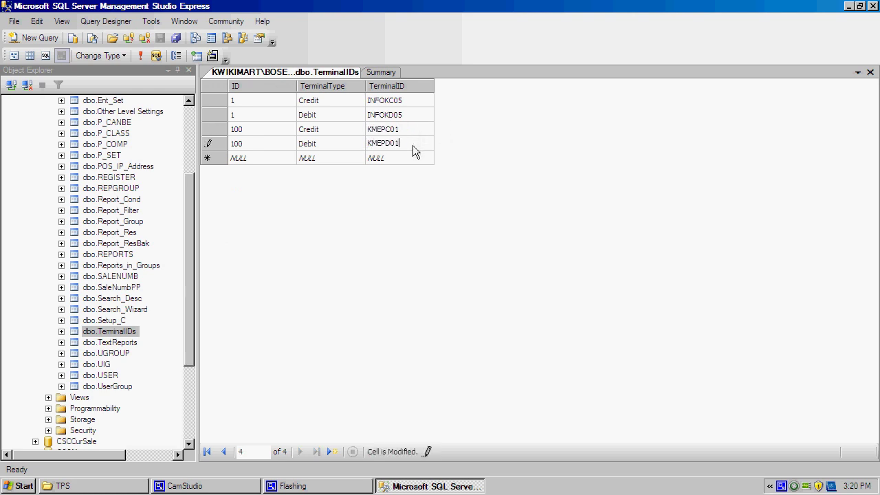
{"action": "left_click", "coordinate": [386, 158]}
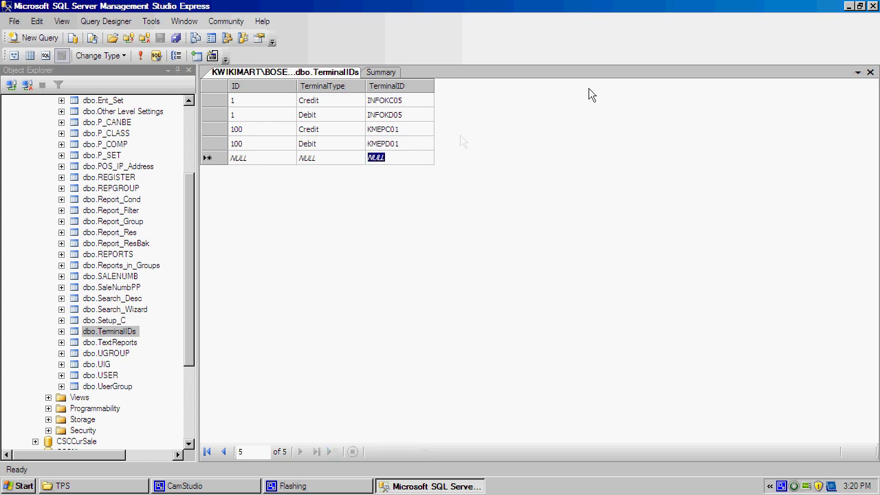
{"action": "left_click", "coordinate": [870, 71]}
{"action": "left_click", "coordinate": [873, 6]}
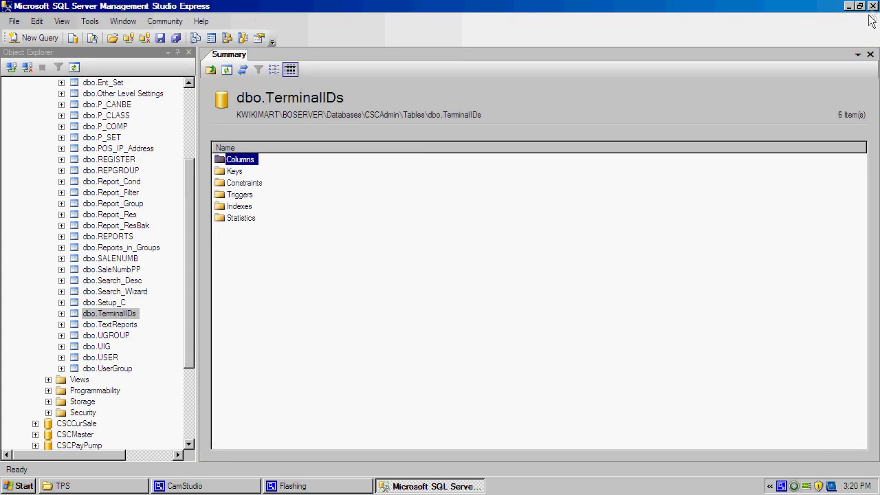
- Relaunch TPS and initialise all pin pads to update the bank working keys
{"action": "left_click", "coordinate": [757, 466]}
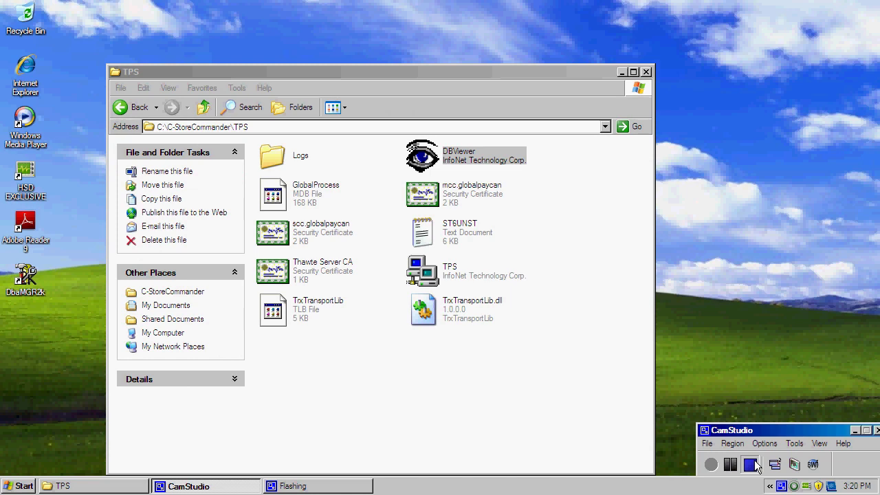
{"action": "left_click", "coordinate": [451, 277]}
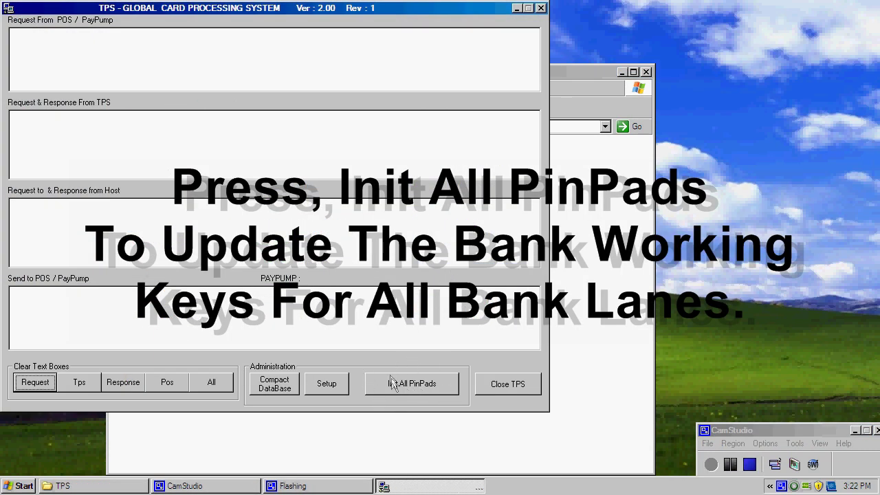
{"action": "left_click", "coordinate": [406, 387]}
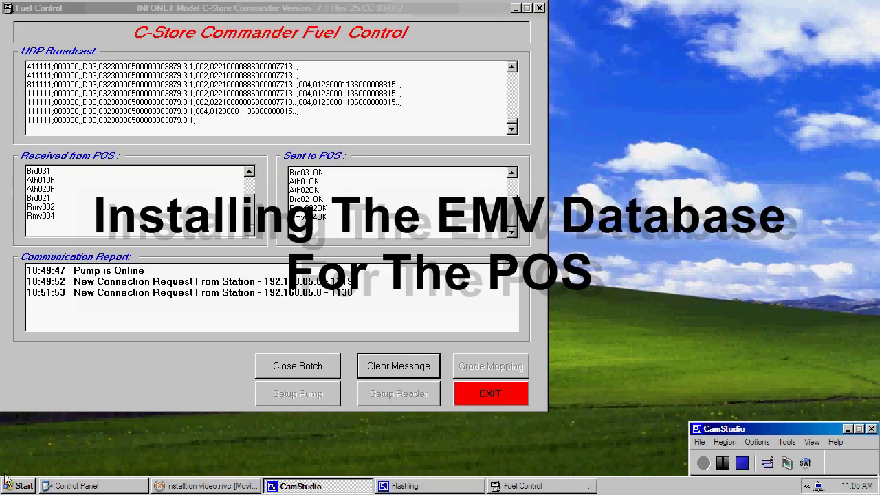
- Run the AttachDB batch file from D:\Package\Global Payments Chip & Pin EMV\EMV_Installation_Files\DBAttachement
{"action": "left_click", "coordinate": [20, 486]}
{"action": "left_click", "coordinate": [173, 284]}
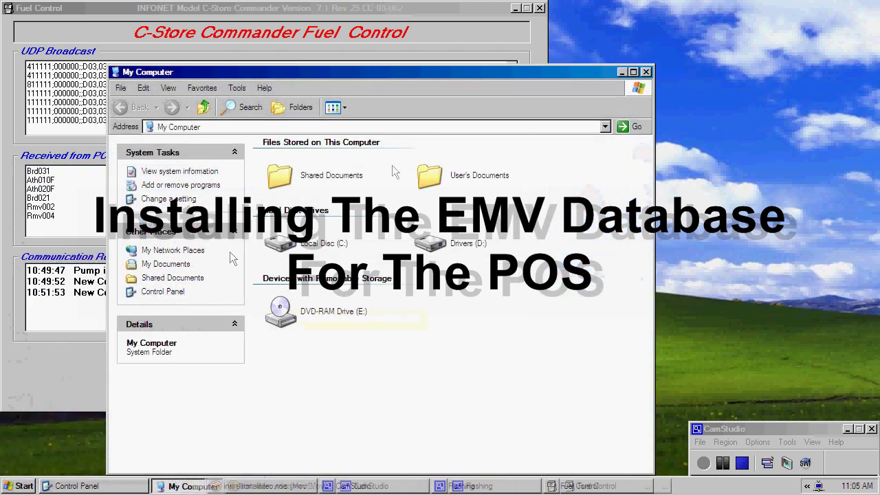
{"action": "double_click", "coordinate": [458, 246]}
{"action": "double_click", "coordinate": [440, 275]}
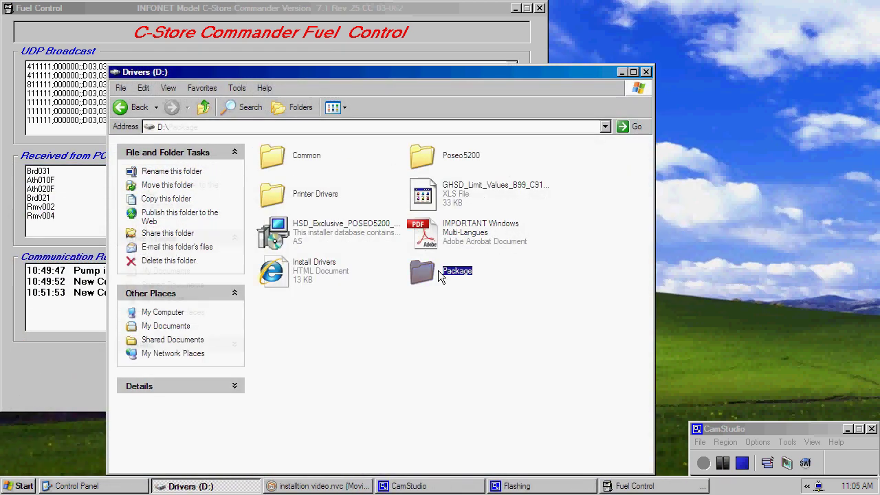
{"action": "double_click", "coordinate": [339, 239]}
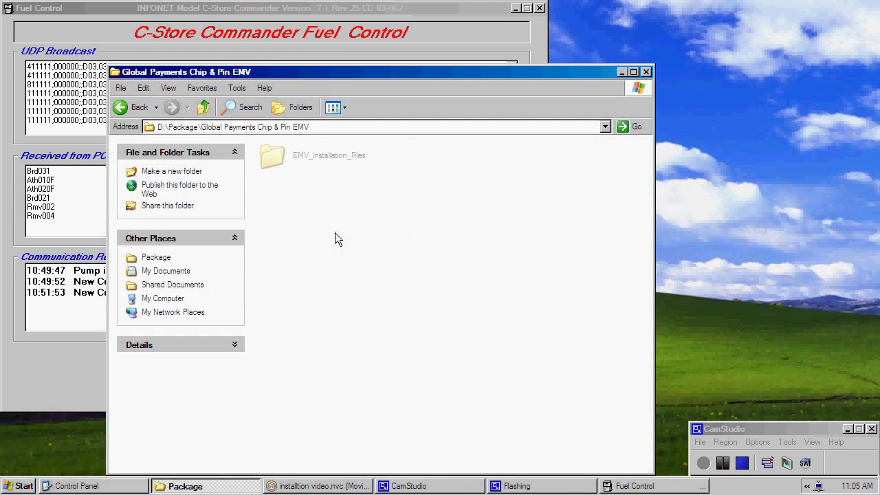
{"action": "double_click", "coordinate": [323, 161]}
{"action": "double_click", "coordinate": [318, 161]}
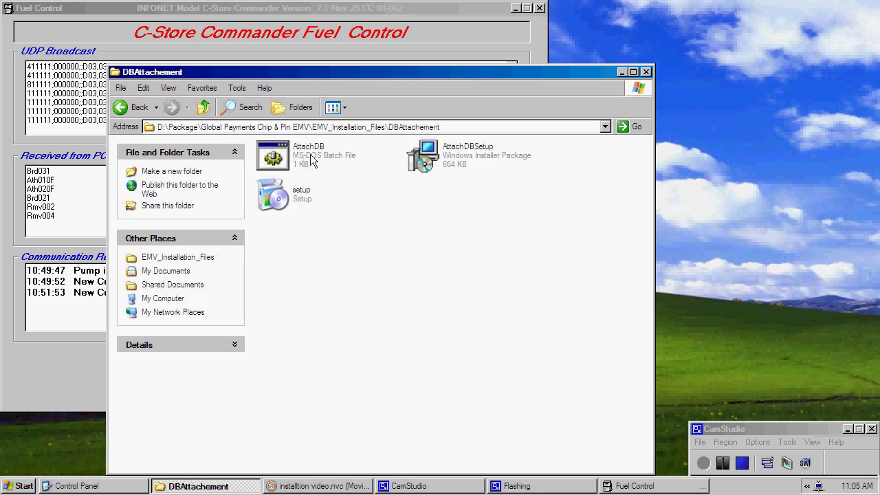
{"action": "double_click", "coordinate": [293, 160]}
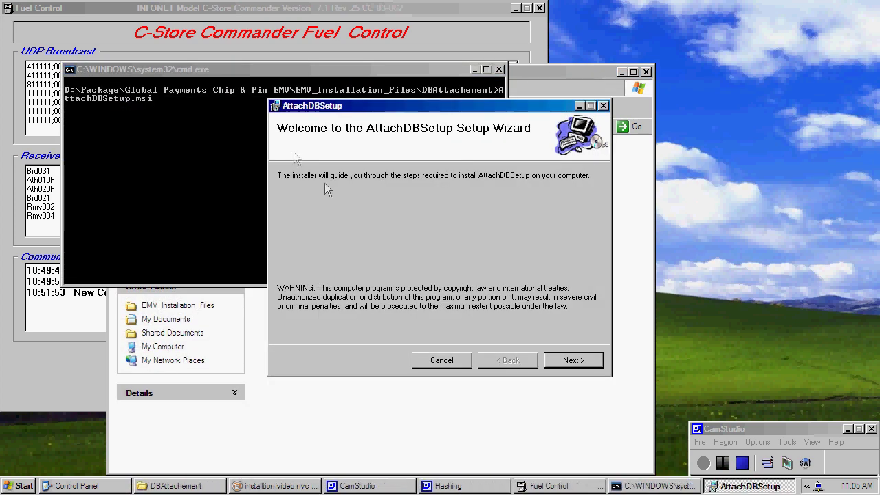
- Install AttachDBSetup for Everyone into C:\C-StoreCommander\TPSService and close the wizard
{"action": "left_click", "coordinate": [573, 361]}
{"action": "left_click", "coordinate": [334, 315]}
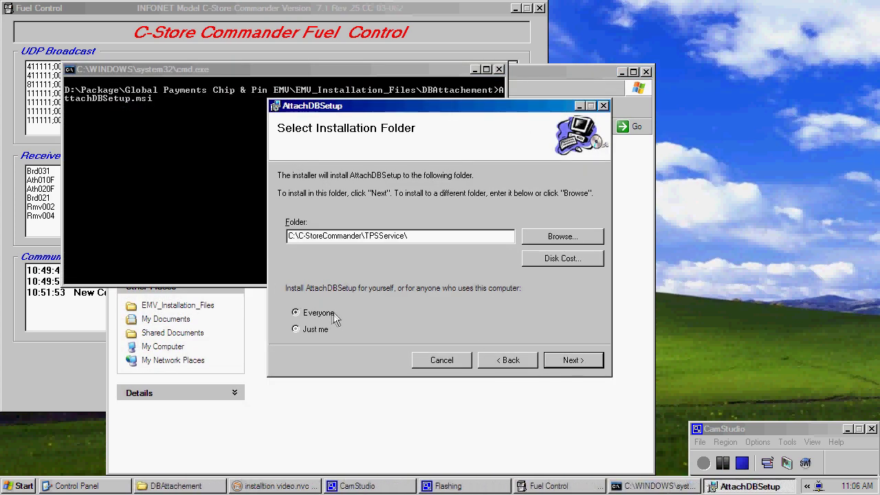
{"action": "left_click", "coordinate": [567, 363]}
{"action": "left_click", "coordinate": [566, 362]}
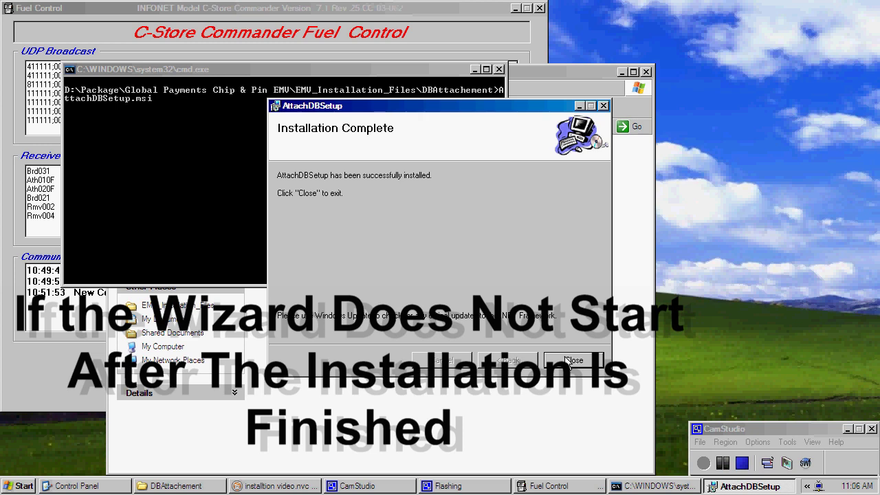
{"action": "left_click", "coordinate": [568, 363]}
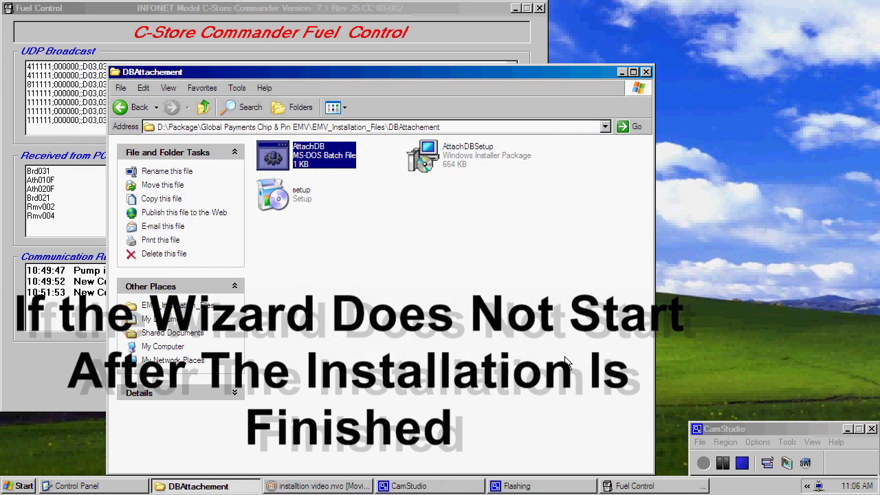
- Navigate from D:\ to C:\C-StoreCommander\TPSService and select AttachDatabases
{"action": "left_click", "coordinate": [125, 110]}
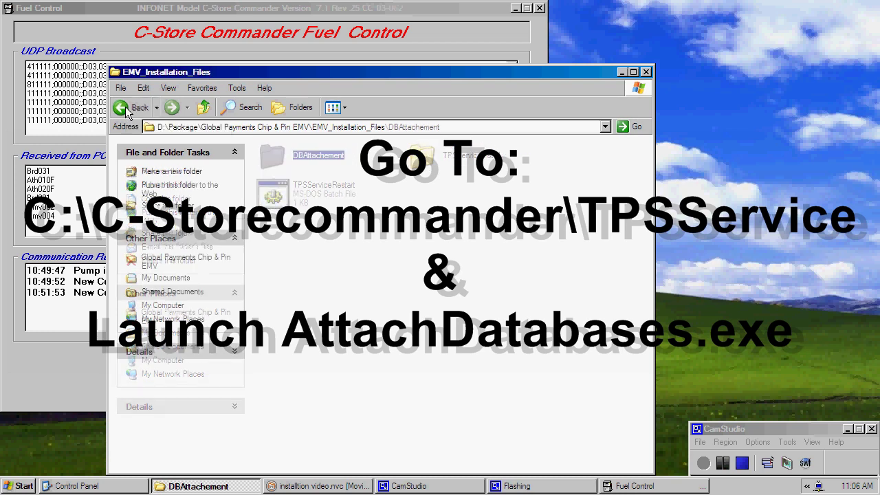
{"action": "left_click", "coordinate": [126, 110]}
{"action": "left_click", "coordinate": [126, 110]}
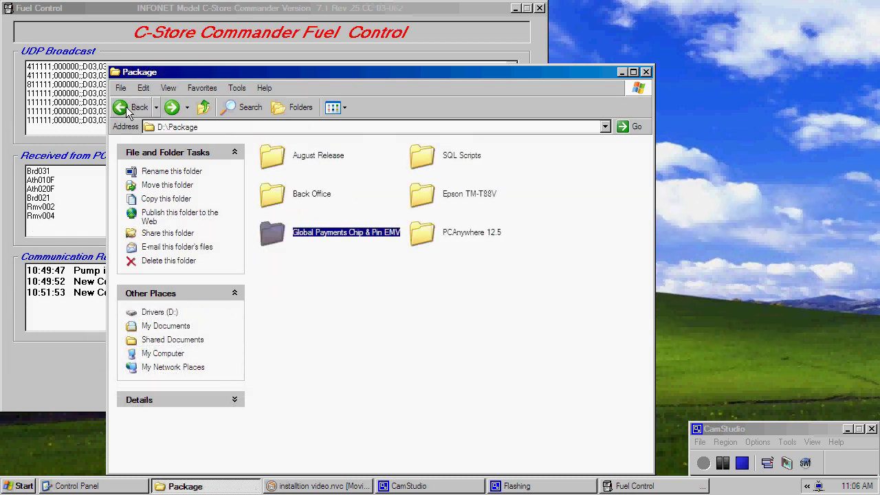
{"action": "left_click", "coordinate": [126, 110]}
{"action": "left_click", "coordinate": [605, 128]}
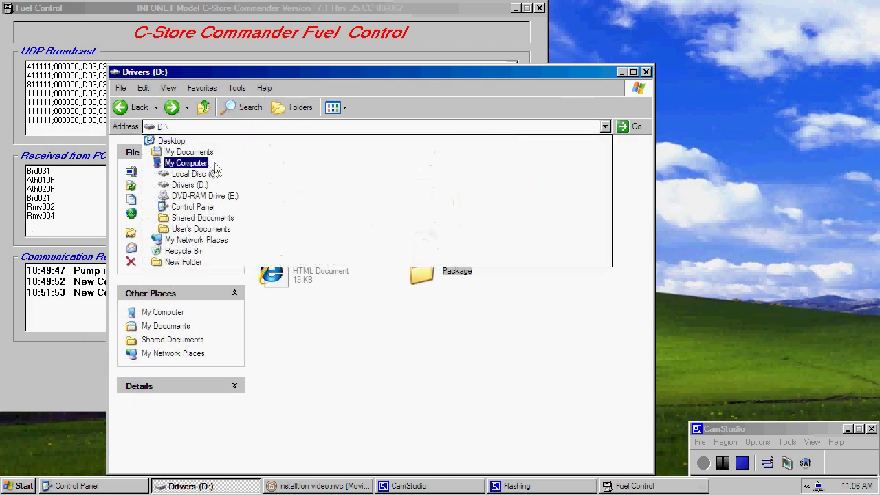
{"action": "left_click", "coordinate": [210, 173]}
{"action": "double_click", "coordinate": [444, 167]}
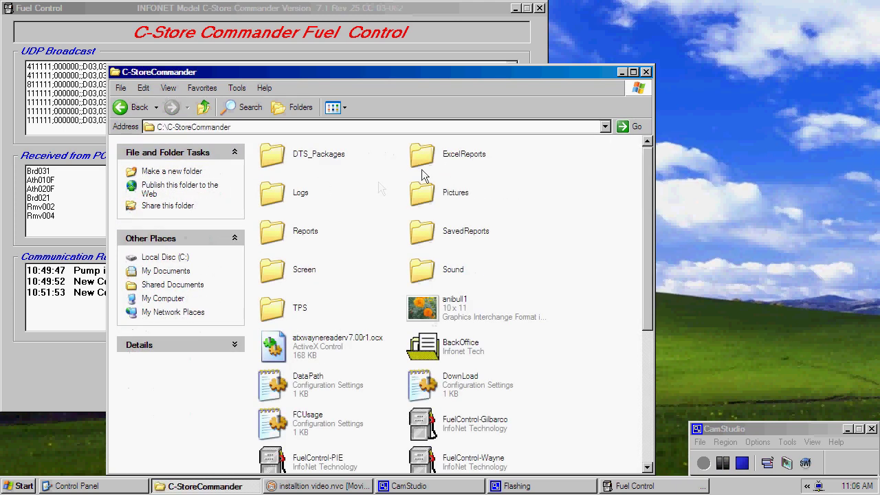
{"action": "double_click", "coordinate": [289, 307]}
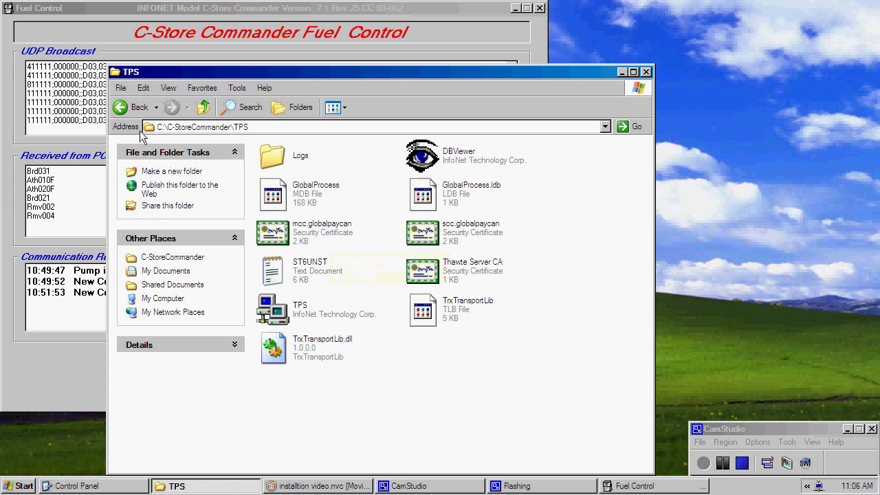
{"action": "left_click", "coordinate": [122, 107]}
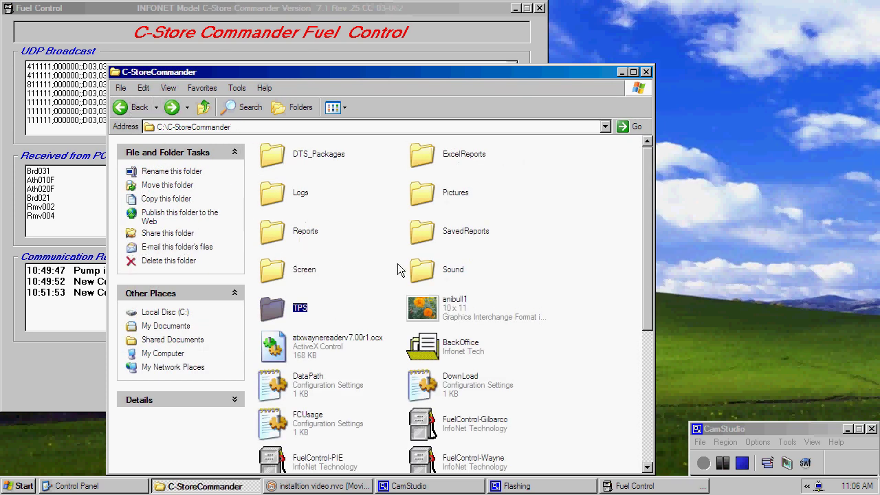
{"action": "scroll", "coordinate": [398, 268], "scroll_direction": "down", "scroll_amount": 10}
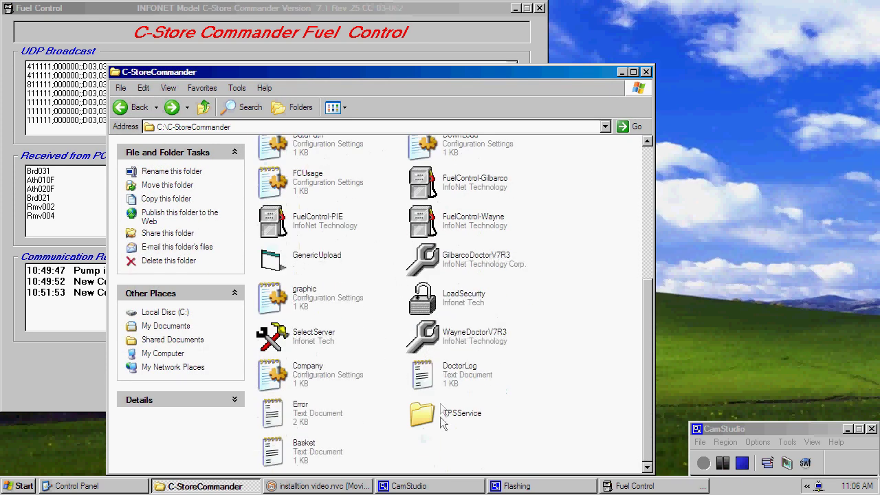
{"action": "double_click", "coordinate": [441, 417]}
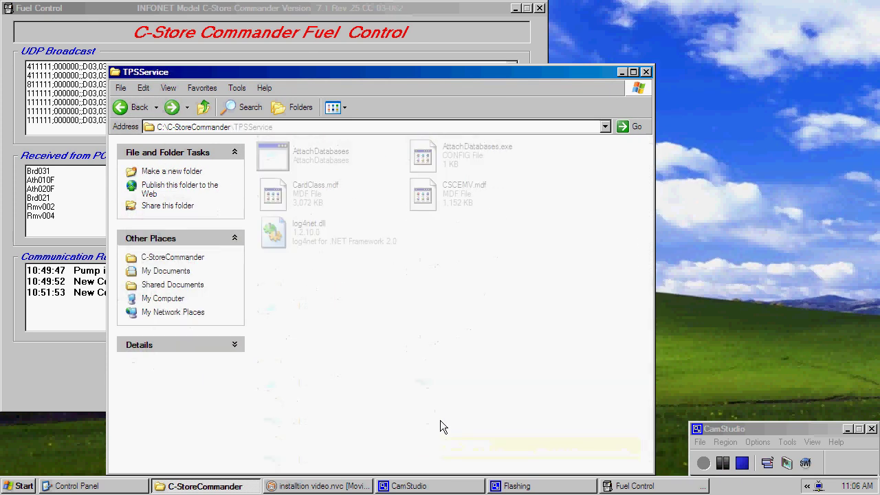
{"action": "left_click", "coordinate": [282, 160]}
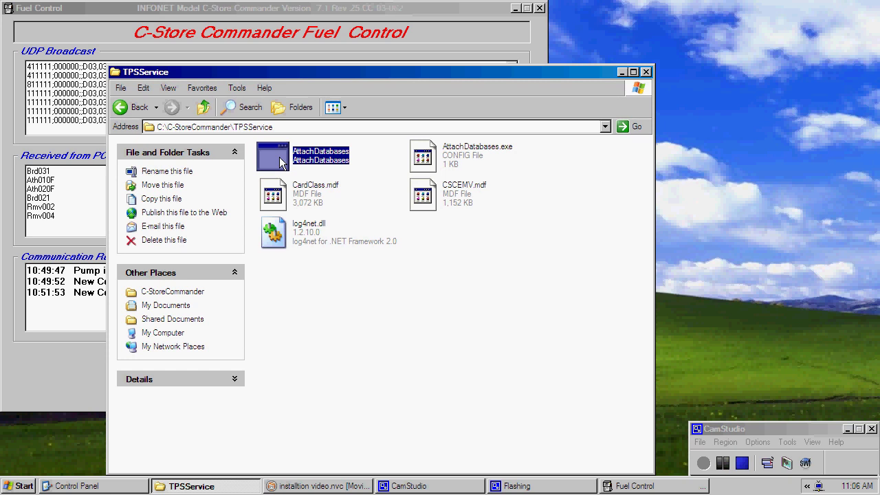
- Run AttachDatabases with server KWIKIMART\BOSERVER and folder C:\DATA\MSSQL$BOSERVER\Data
{"action": "double_click", "coordinate": [280, 160]}
{"action": "left_click", "coordinate": [482, 185]}
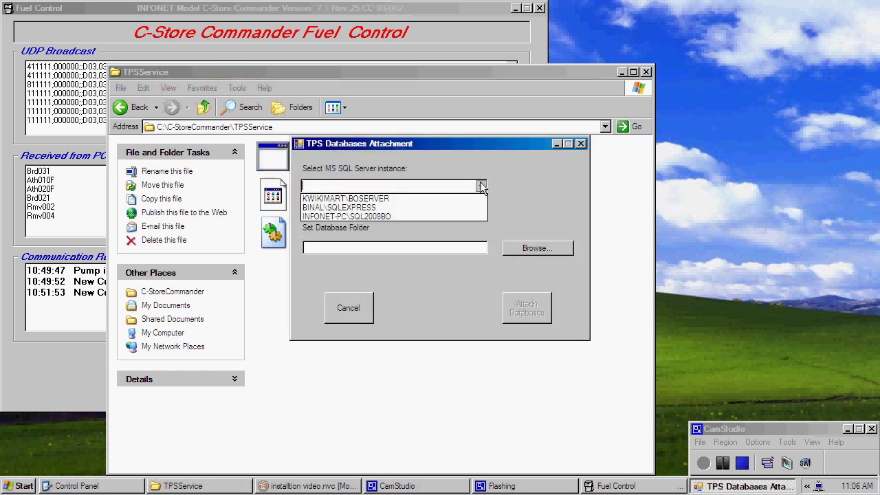
{"action": "left_click", "coordinate": [444, 198]}
{"action": "left_click", "coordinate": [532, 249]}
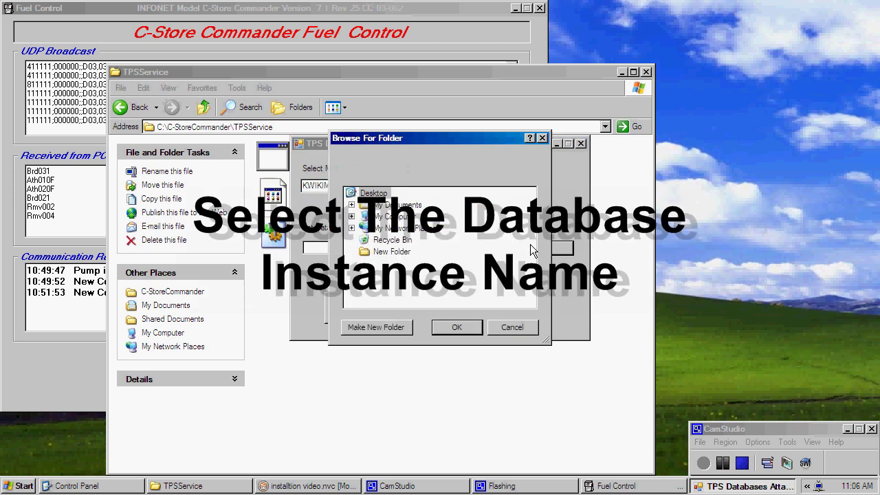
{"action": "left_click", "coordinate": [352, 217]}
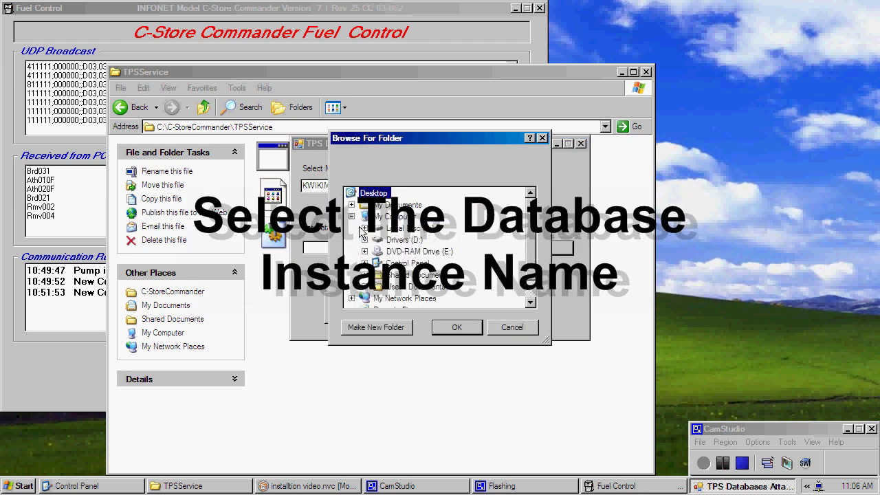
{"action": "left_click", "coordinate": [363, 228]}
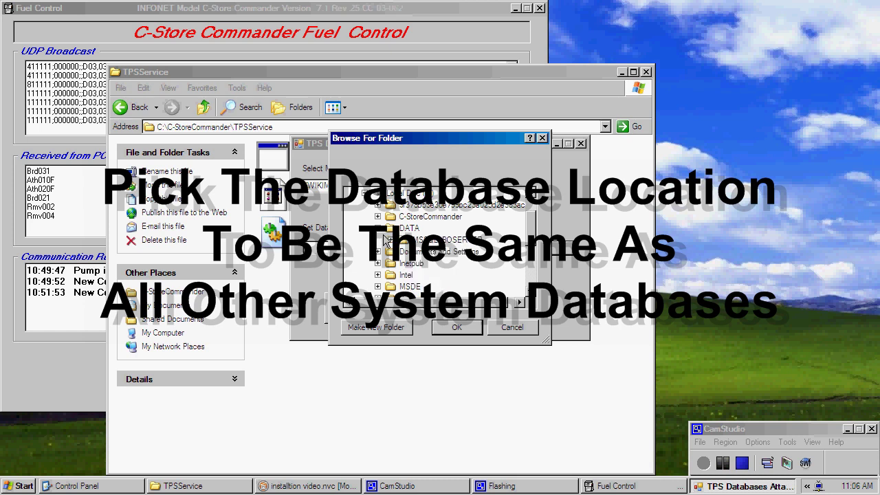
{"action": "left_click", "coordinate": [390, 240]}
{"action": "left_click", "coordinate": [418, 252]}
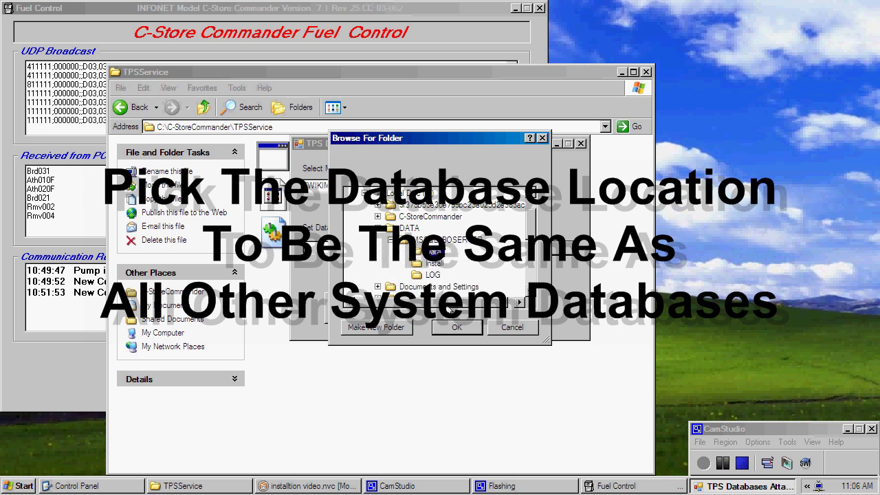
{"action": "left_click", "coordinate": [455, 327]}
- Attach the databases, acknowledge the success message, and close the TPSService window
{"action": "left_click", "coordinate": [540, 307]}
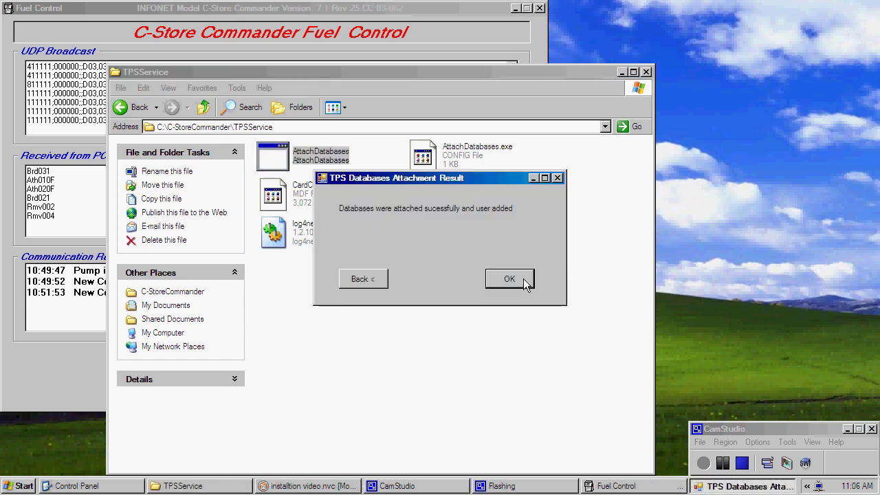
{"action": "left_click", "coordinate": [523, 278]}
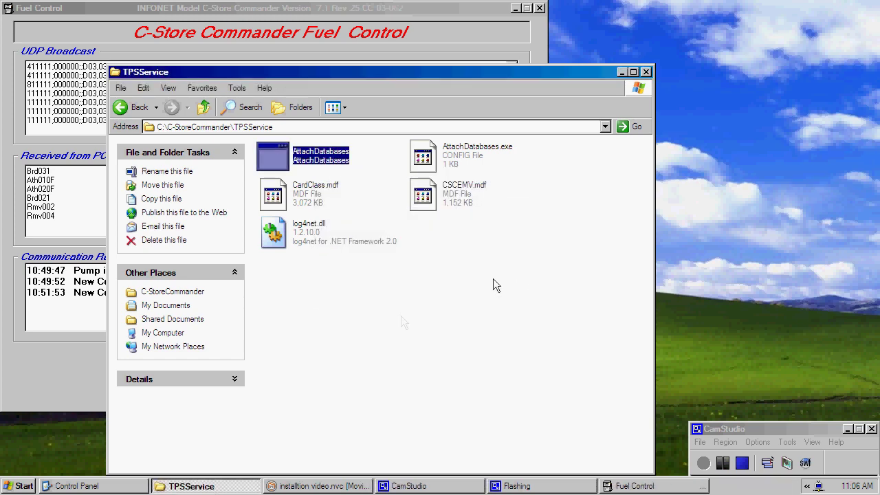
{"action": "left_click", "coordinate": [647, 71]}
{"action": "left_click", "coordinate": [24, 486]}
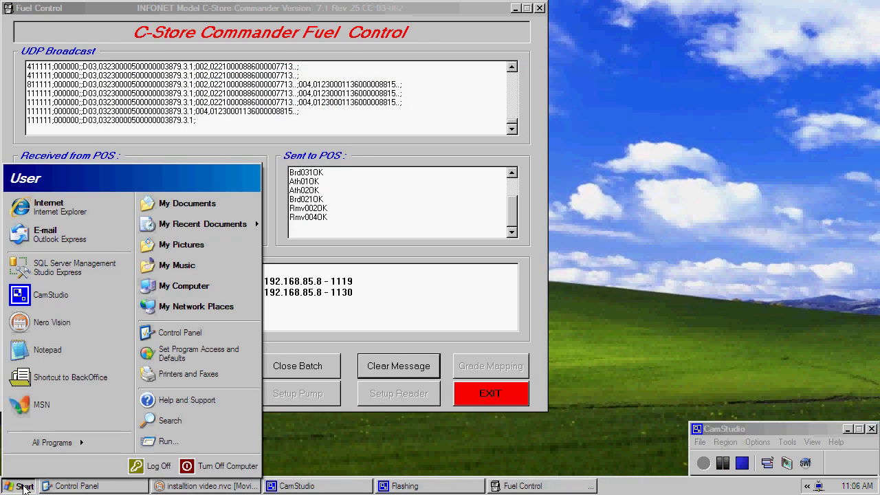
- Connect SSMS Express to KWIKIMART\BOSERVER and confirm mixed SQL Server and Windows authentication in Server Properties
{"action": "left_click", "coordinate": [26, 271]}
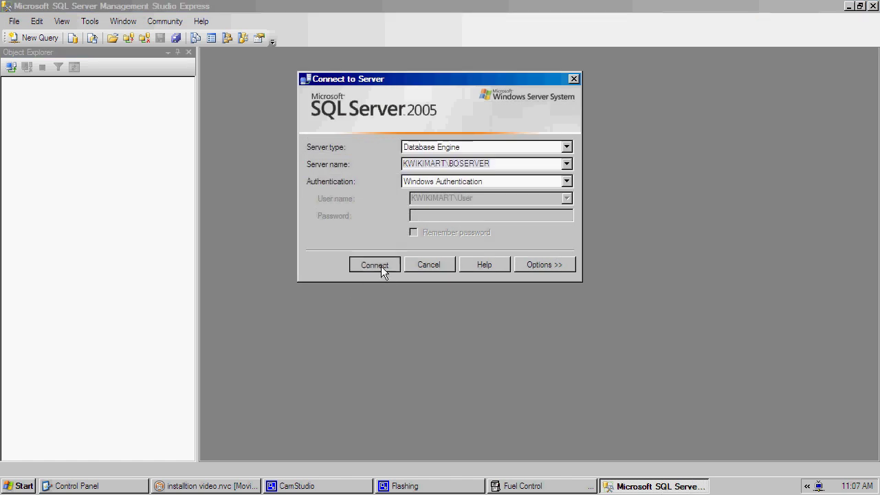
{"action": "left_click", "coordinate": [375, 265]}
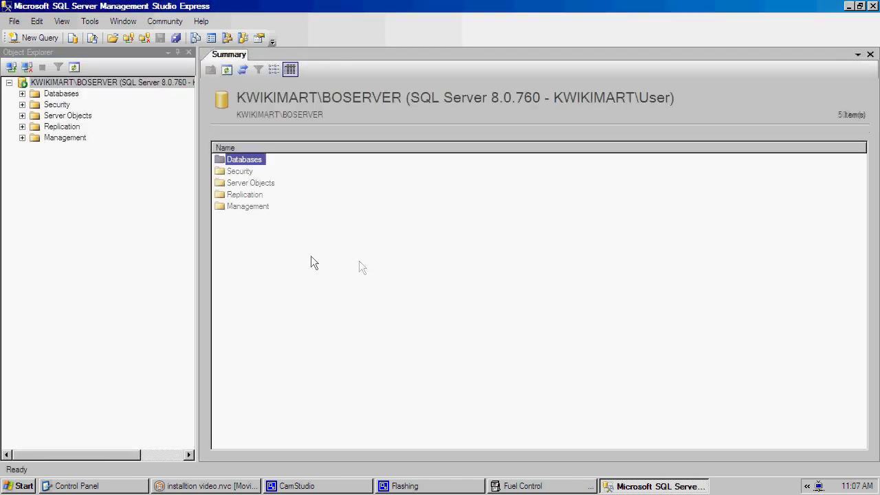
{"action": "left_click", "coordinate": [22, 93]}
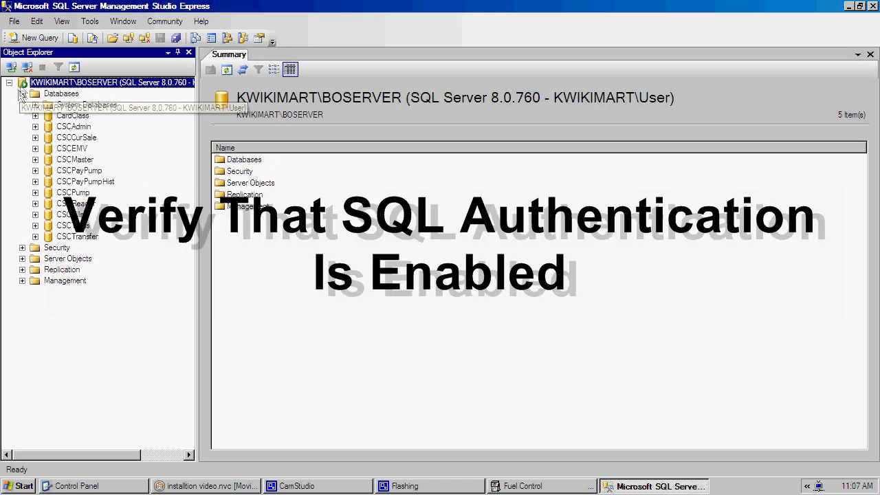
{"action": "right_click", "coordinate": [44, 83]}
{"action": "left_click", "coordinate": [62, 255]}
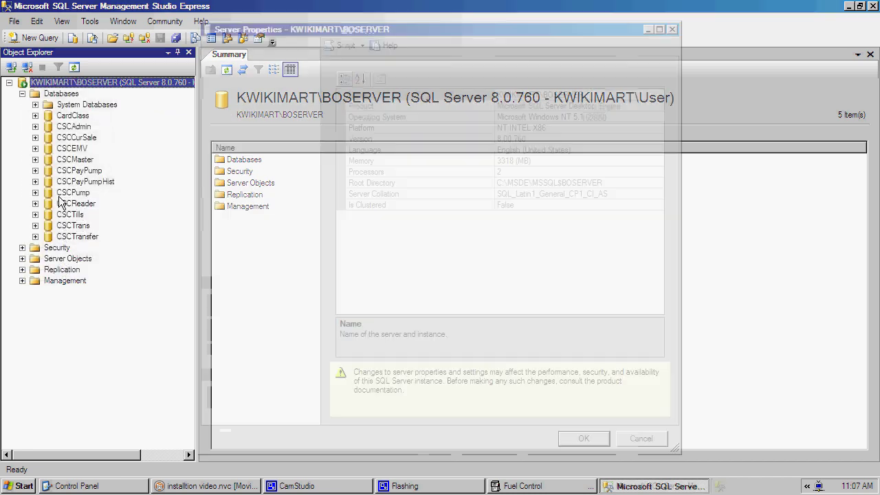
{"action": "left_click", "coordinate": [230, 88]}
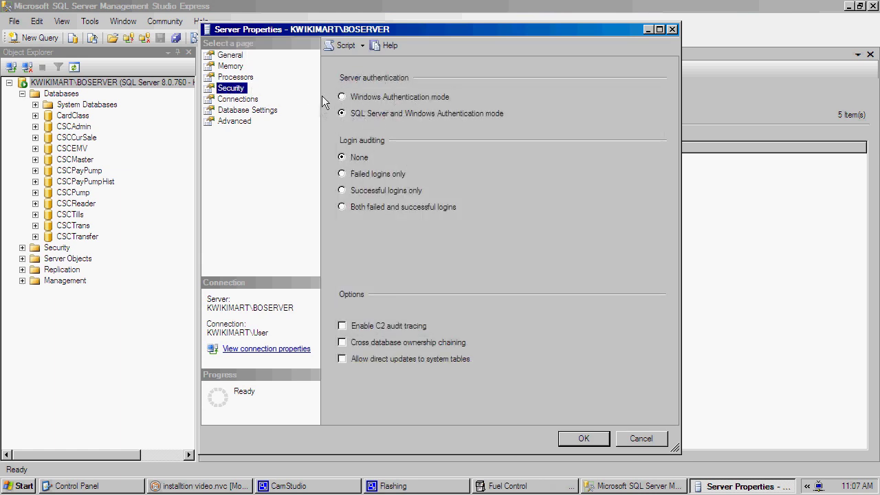
{"action": "left_click", "coordinate": [586, 440]}
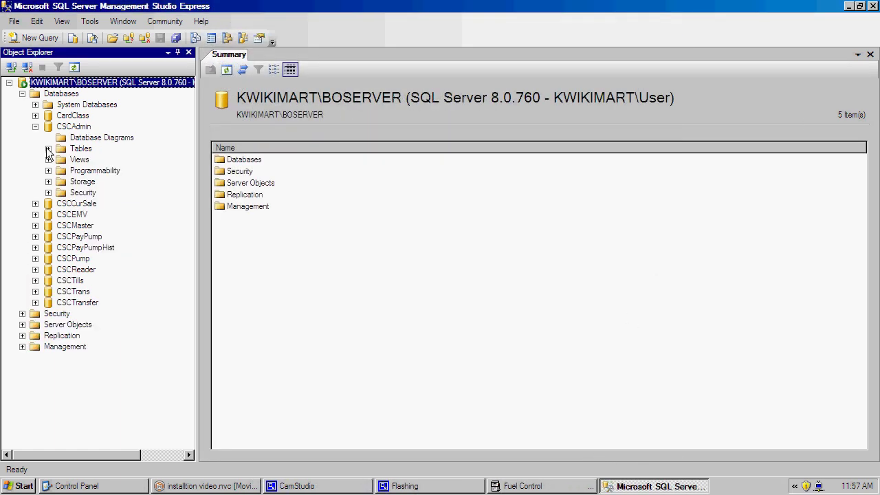
- Open the rows of the CSCAdmin dbo.TerminalIDs table
{"action": "left_click", "coordinate": [48, 149]}
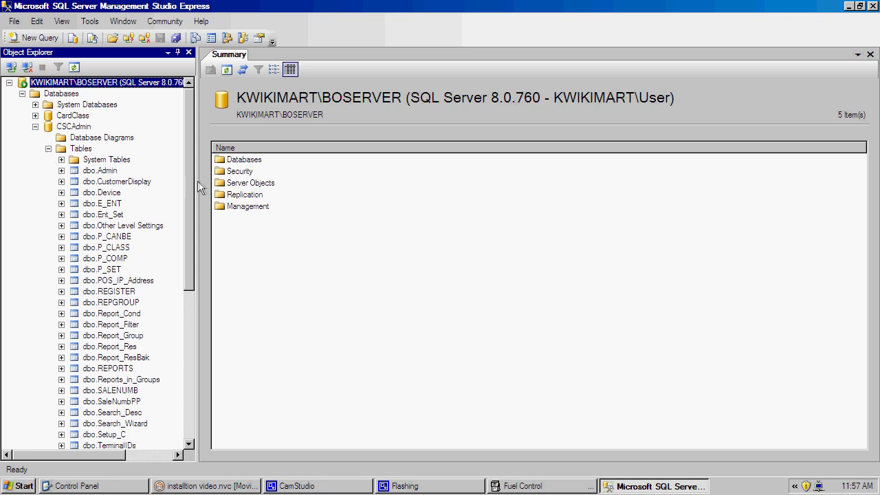
{"action": "left_click_drag", "start_coordinate": [190, 181], "coordinate": [187, 238]}
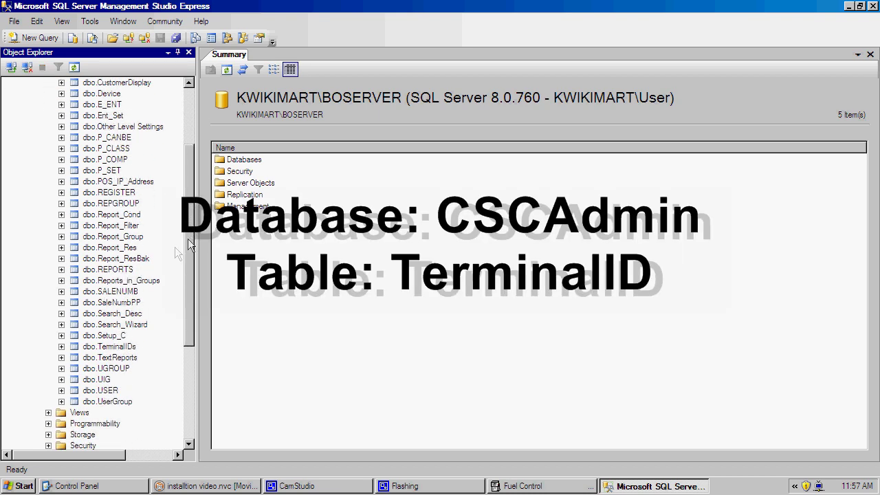
{"action": "left_click", "coordinate": [124, 347]}
{"action": "right_click", "coordinate": [123, 347]}
{"action": "left_click", "coordinate": [207, 342]}
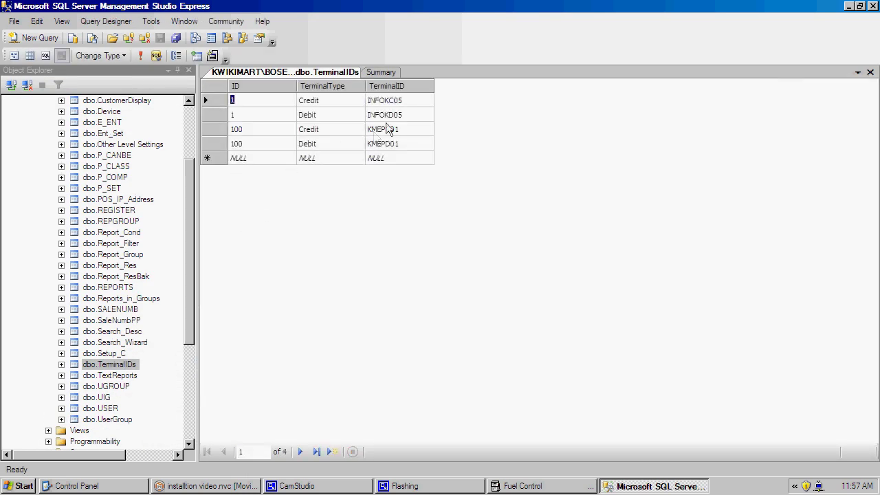
- Change ID 1's Credit and Debit TerminalIDs to INFEMVC1 and INFEMVD1, then close the table and SSMS
{"action": "left_click", "coordinate": [395, 99]}
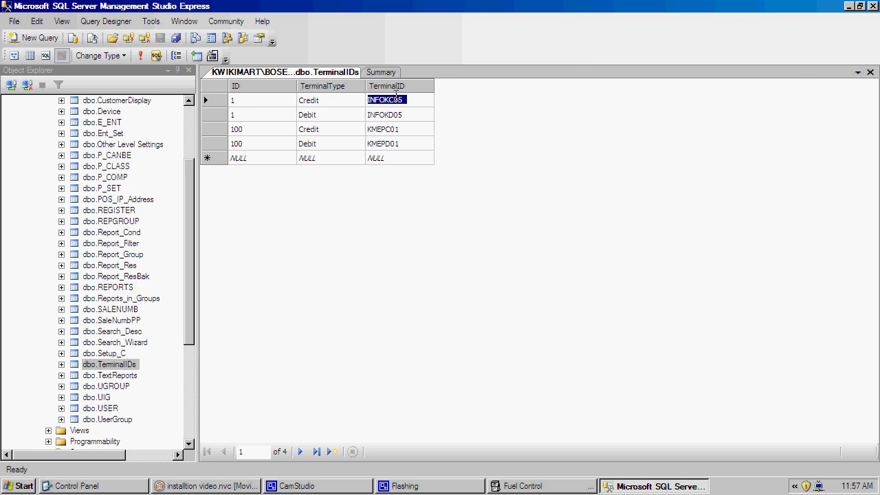
{"action": "type", "text": "IN"}
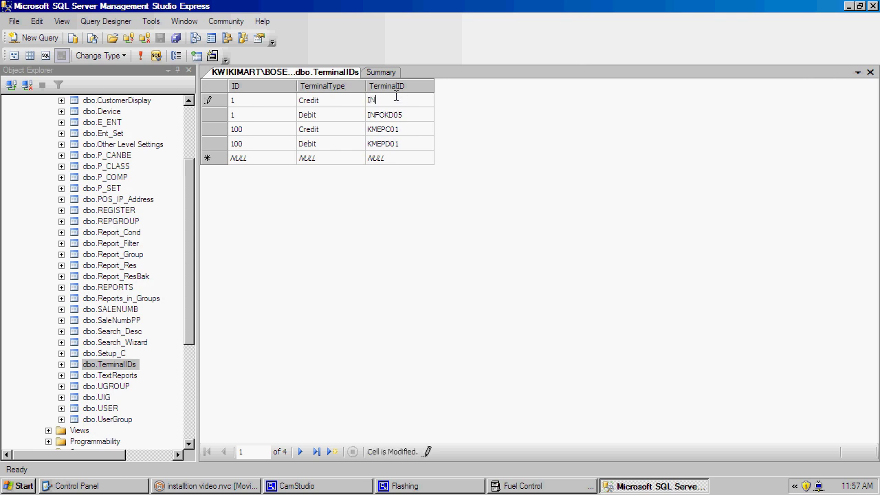
{"action": "type", "text": "FEMVC0"}
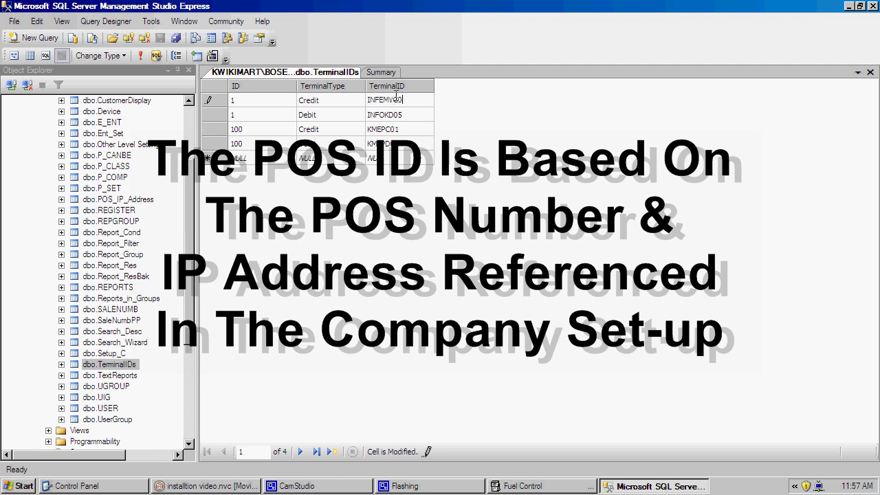
{"action": "type", "text": "V01"}
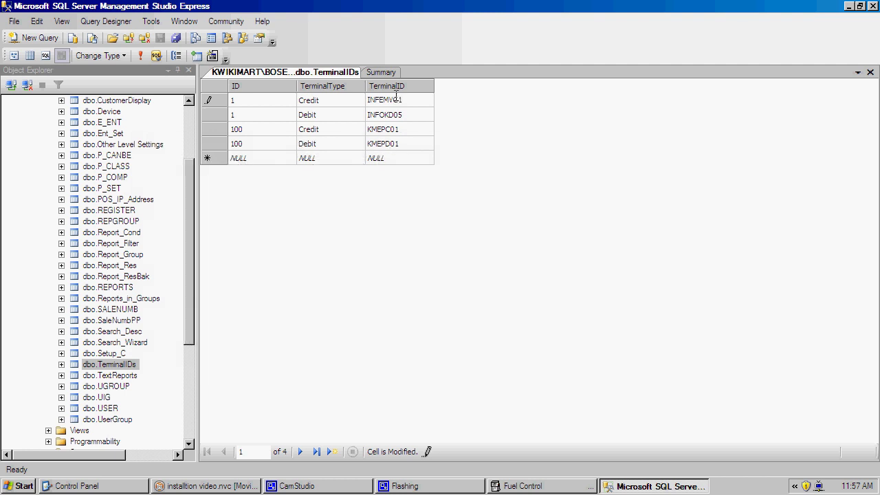
{"action": "left_click", "coordinate": [399, 113]}
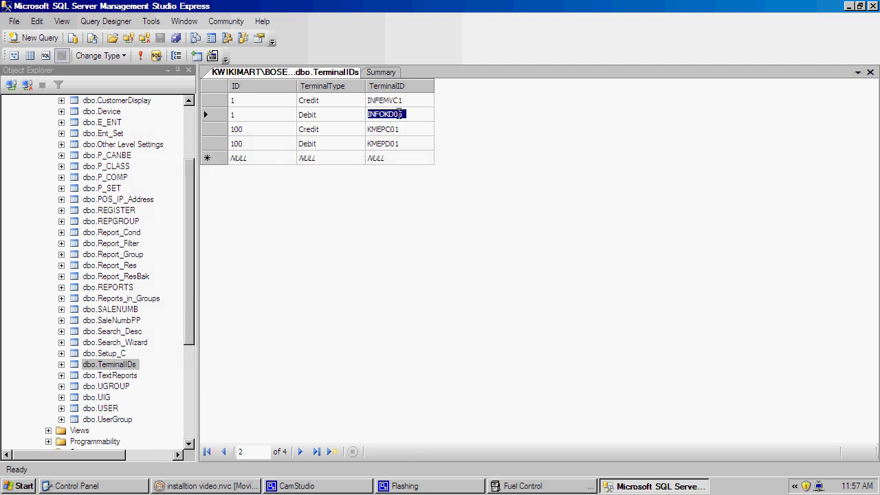
{"action": "type", "text": "IN"}
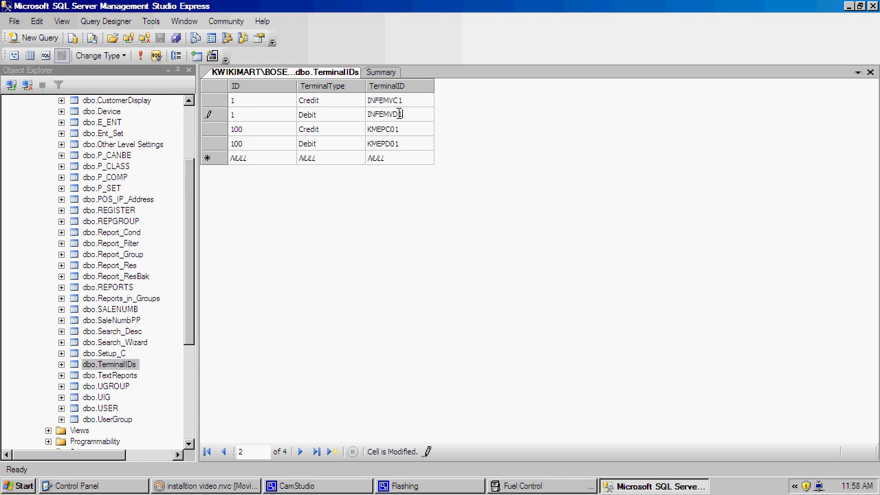
{"action": "left_click", "coordinate": [397, 158]}
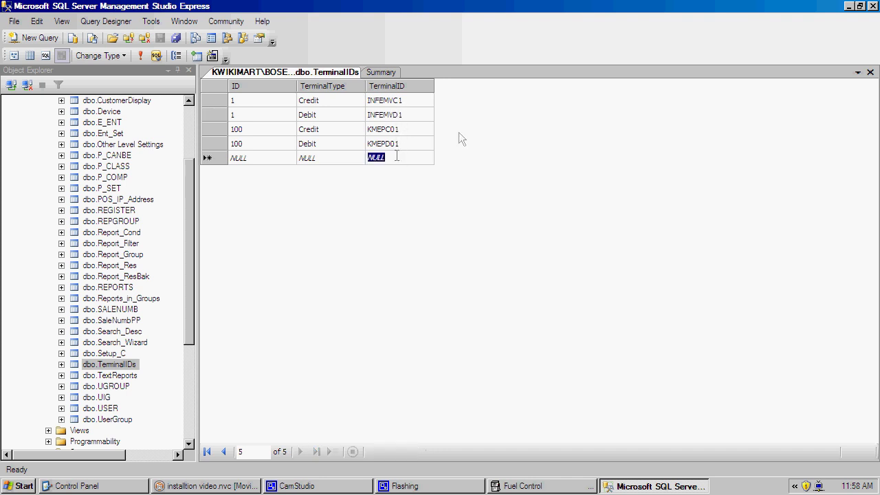
{"action": "left_click", "coordinate": [871, 73]}
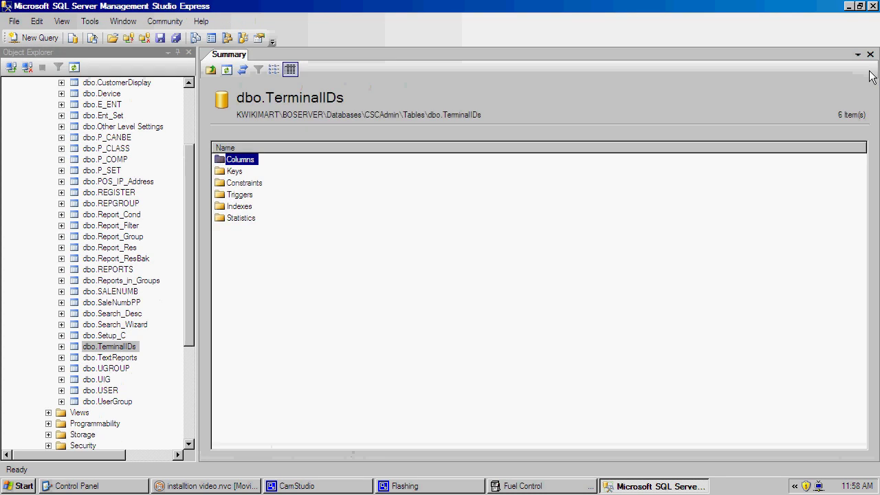
{"action": "left_click", "coordinate": [872, 6]}
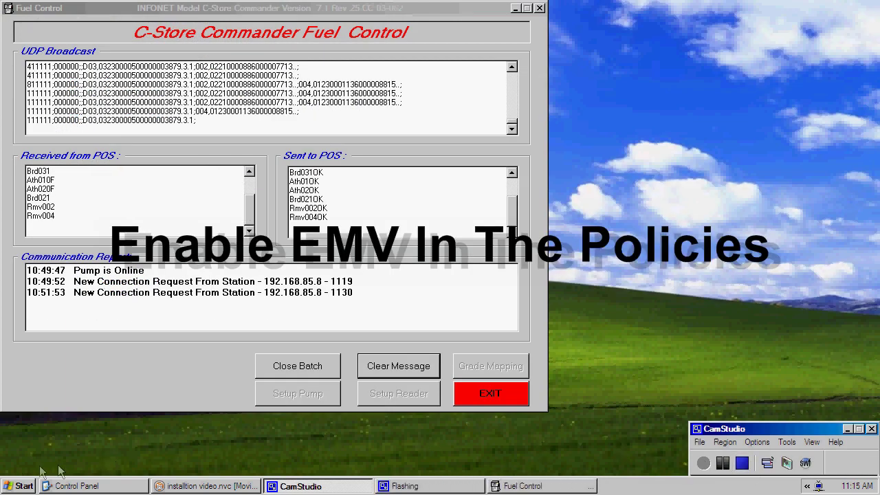
- Log into C-Store Commander Back Office and open the Business Practices class under Policies by Class
{"action": "left_click", "coordinate": [24, 485]}
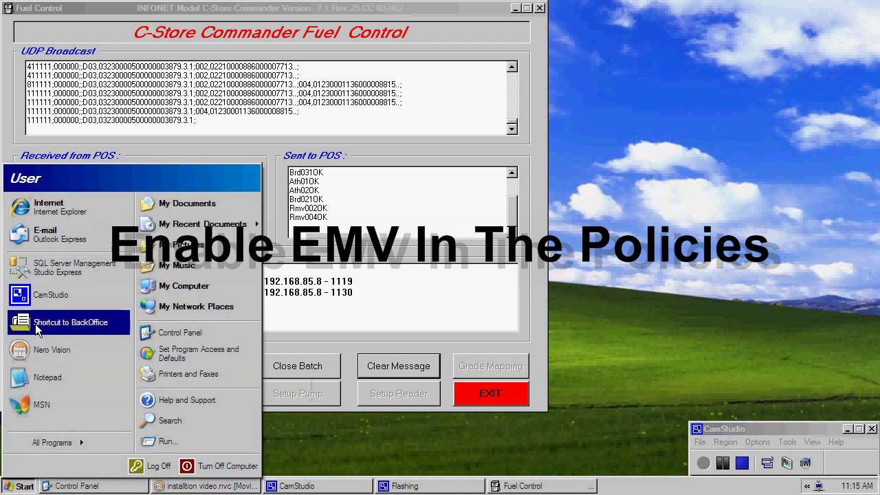
{"action": "left_click", "coordinate": [35, 324]}
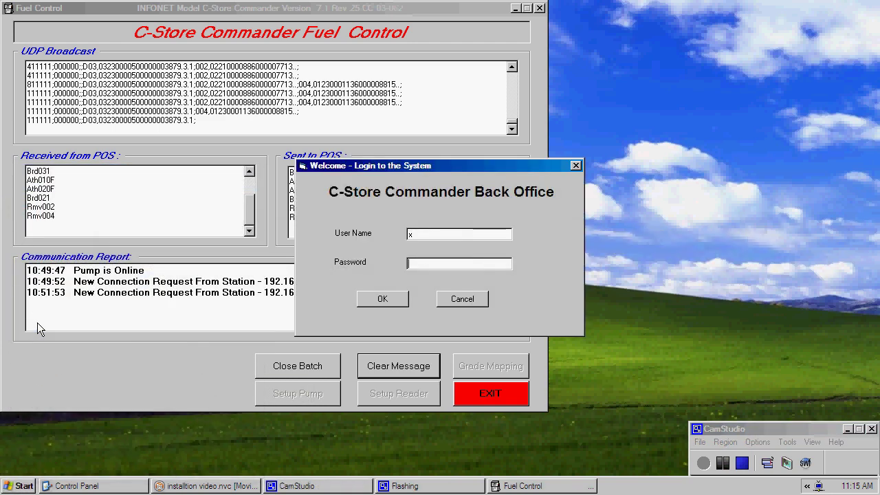
{"action": "key", "text": "Return"}
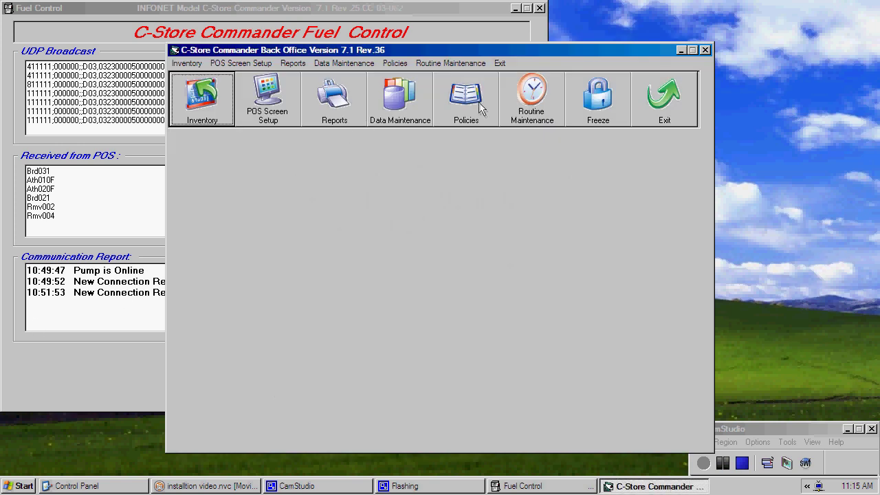
{"action": "left_click", "coordinate": [480, 113]}
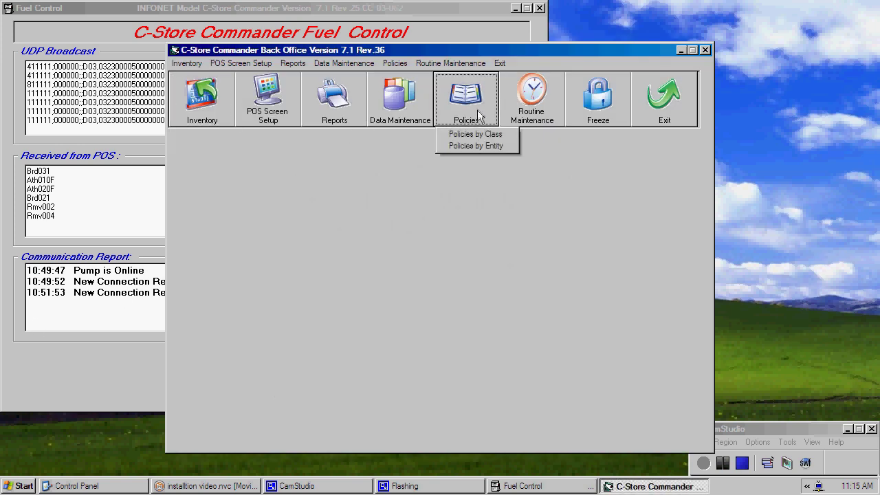
{"action": "left_click", "coordinate": [476, 134]}
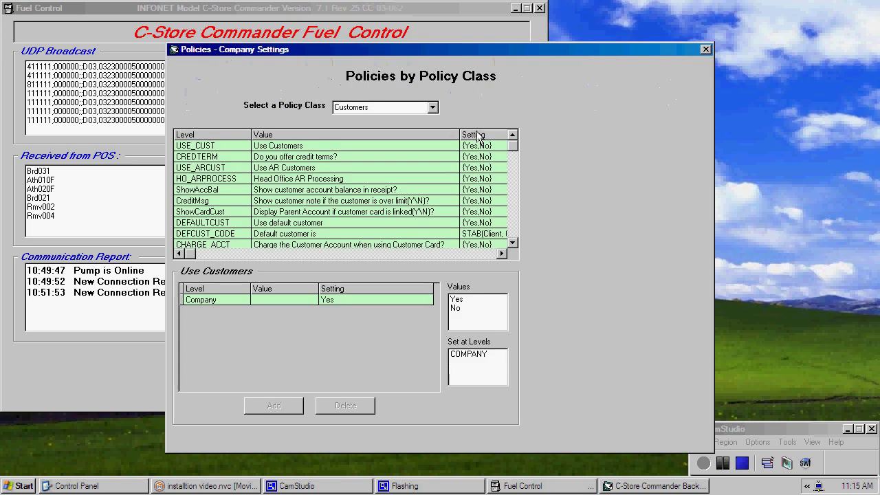
{"action": "left_click", "coordinate": [433, 108]}
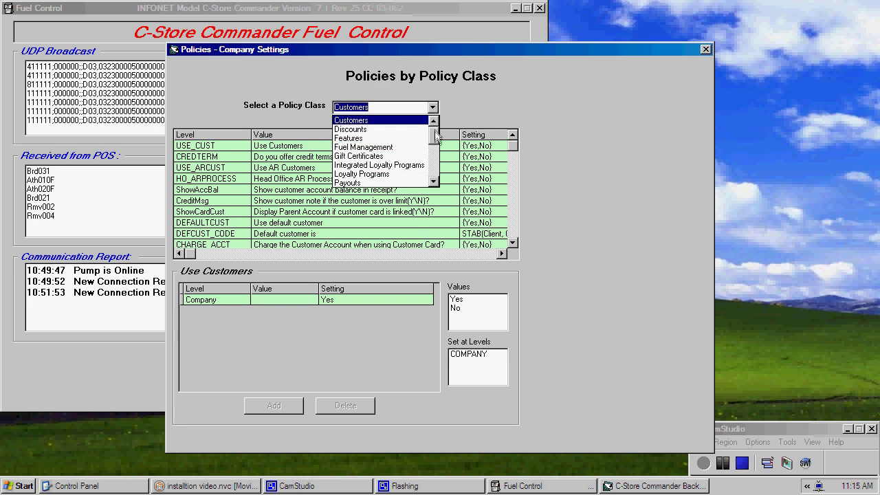
{"action": "left_click_drag", "start_coordinate": [435, 134], "coordinate": [435, 144]}
{"action": "left_click", "coordinate": [394, 176]}
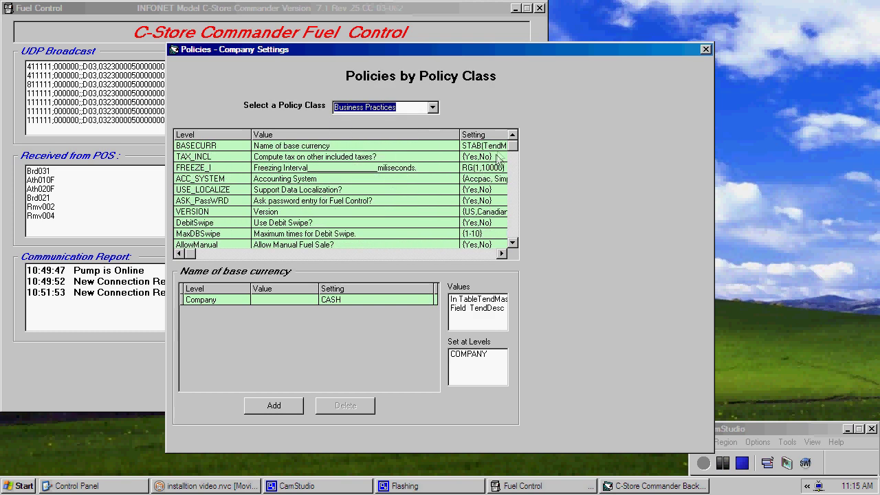
{"action": "scroll", "coordinate": [515, 199], "scroll_direction": "down", "scroll_amount": 3}
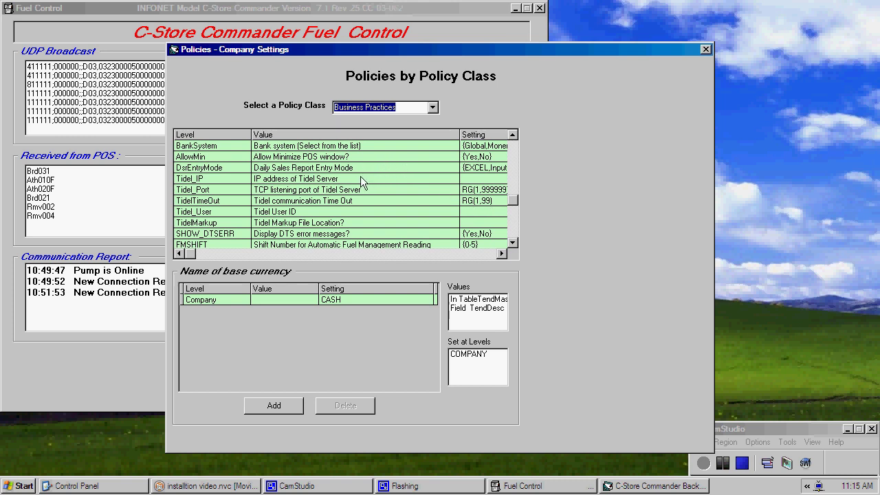
- Set the Company value of Supports EMV Compliance? (EMVVERSION) to Yes and close the policies window
{"action": "left_click", "coordinate": [362, 147]}
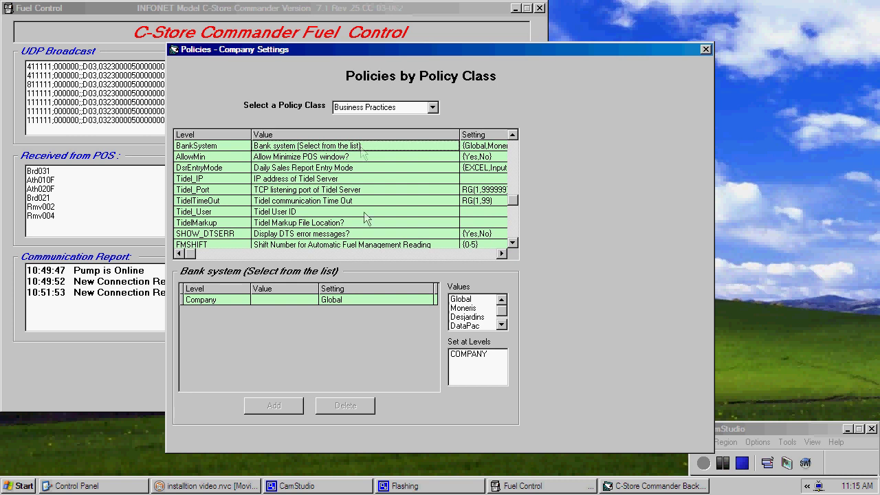
{"action": "left_click", "coordinate": [358, 301]}
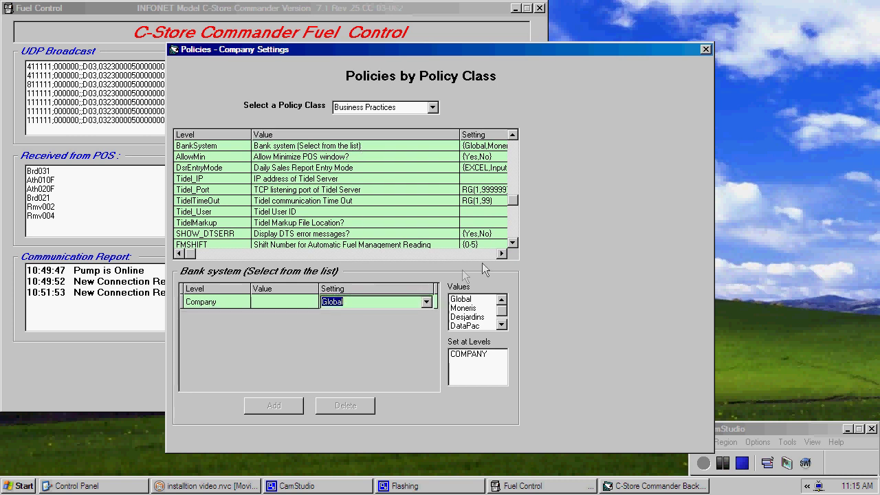
{"action": "left_click_drag", "start_coordinate": [514, 200], "coordinate": [515, 224]}
{"action": "left_click", "coordinate": [356, 189]}
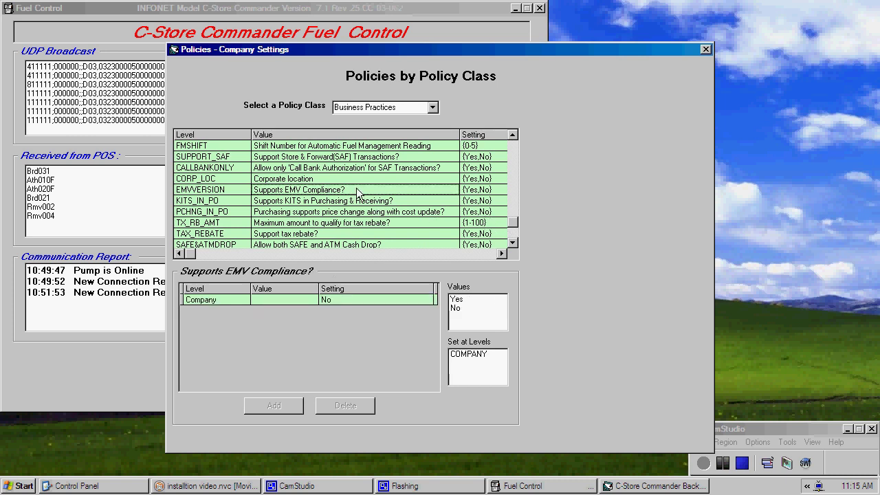
{"action": "left_click", "coordinate": [354, 300]}
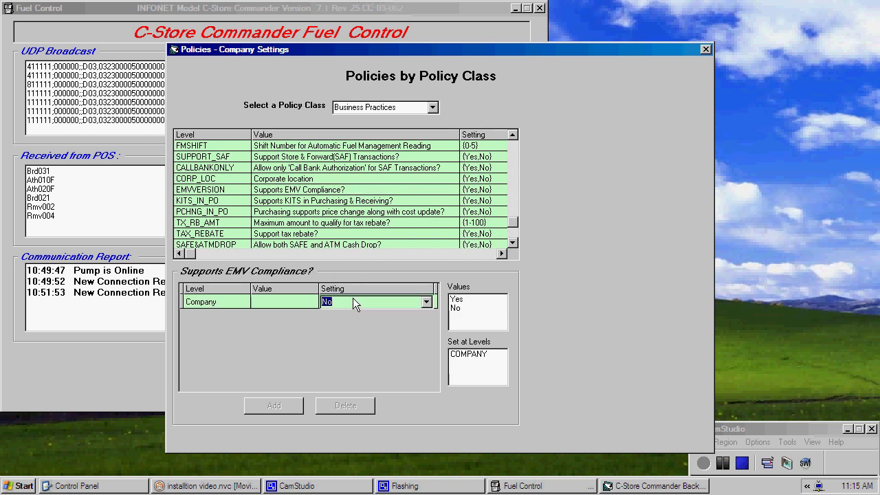
{"action": "left_click", "coordinate": [425, 303]}
{"action": "left_click", "coordinate": [422, 315]}
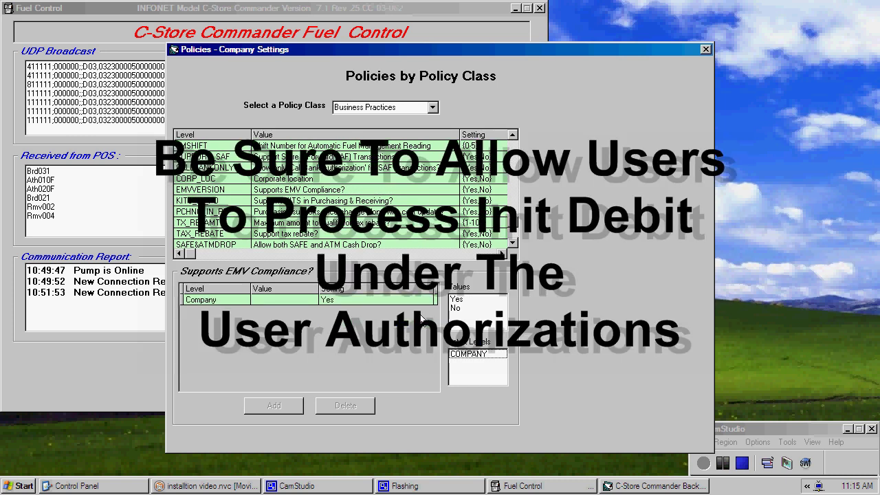
{"action": "left_click", "coordinate": [706, 49]}
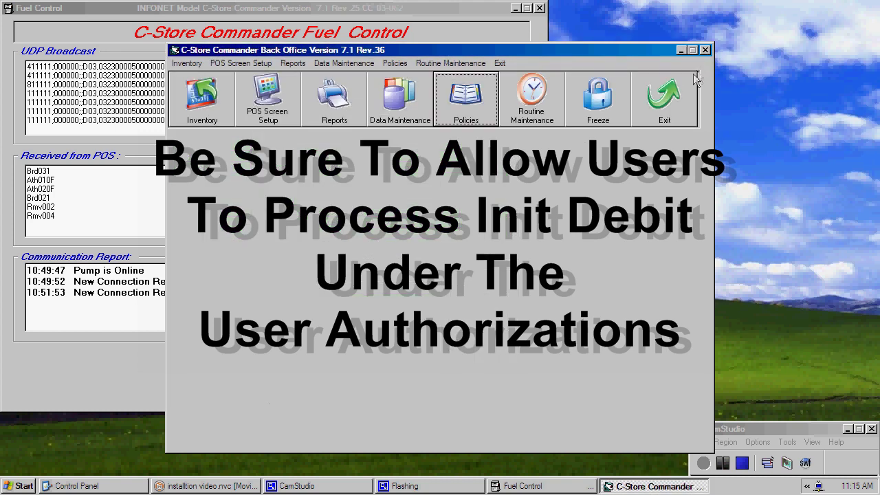
- Exit Back Office and open the KINGSTON (E:) drive in a folder window
{"action": "left_click", "coordinate": [680, 98]}
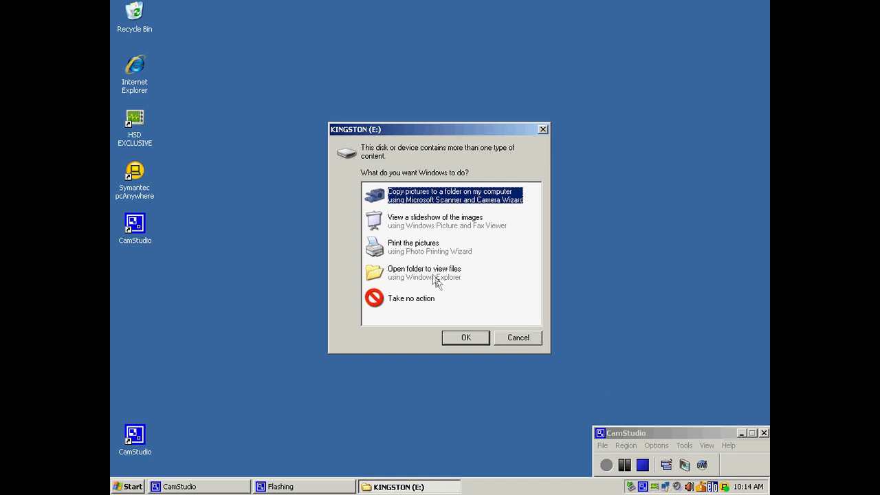
{"action": "left_click", "coordinate": [439, 278]}
{"action": "left_click", "coordinate": [465, 337]}
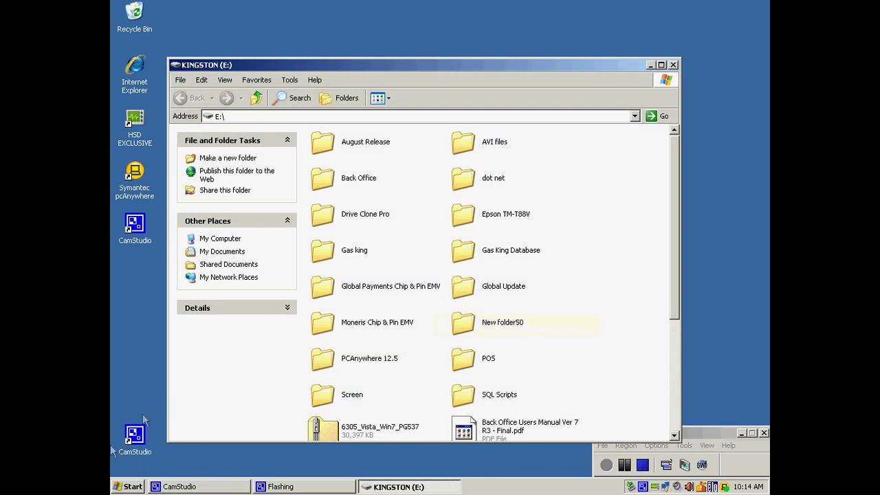
- Create a new folder named Package on Drivers (D:) and open it
{"action": "left_click", "coordinate": [124, 486]}
{"action": "left_click", "coordinate": [279, 258]}
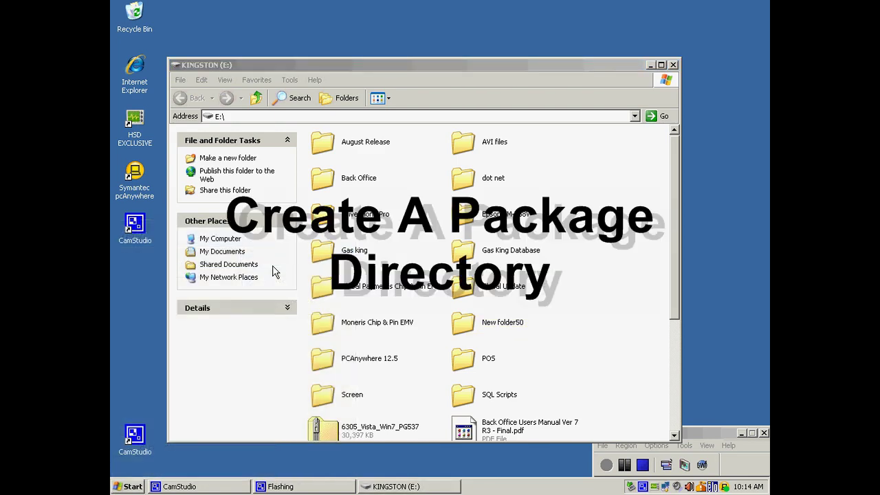
{"action": "double_click", "coordinate": [440, 204]}
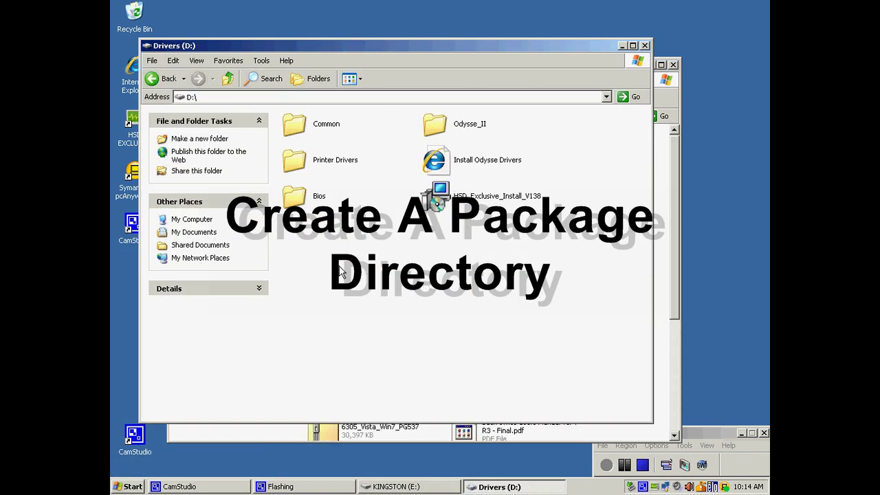
{"action": "right_click", "coordinate": [339, 267]}
{"action": "mouse_move", "coordinate": [393, 349]}
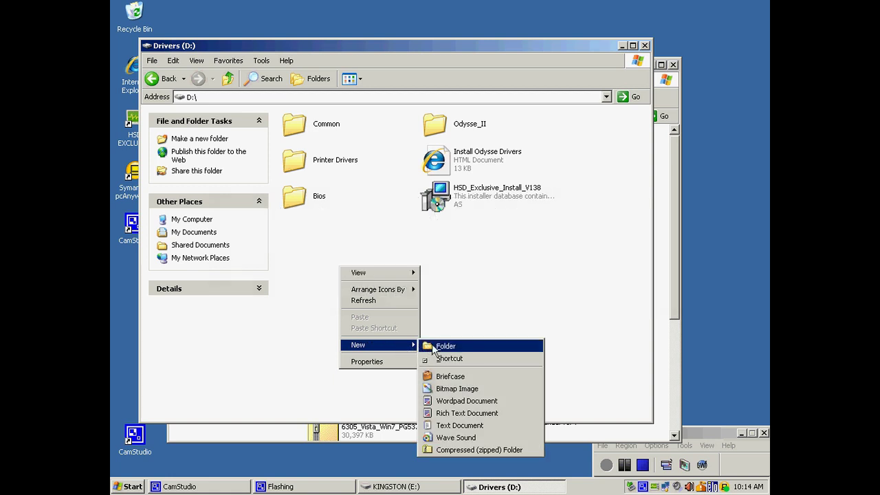
{"action": "left_click", "coordinate": [433, 347]}
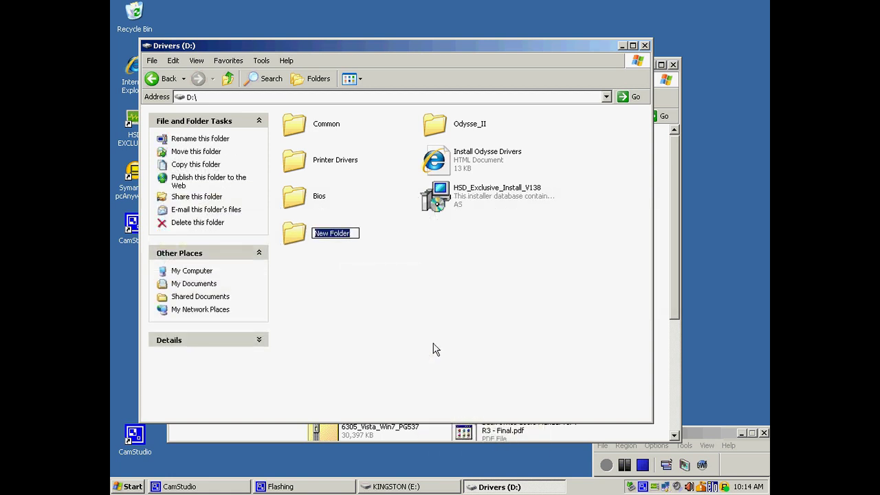
{"action": "type", "text": "Package"}
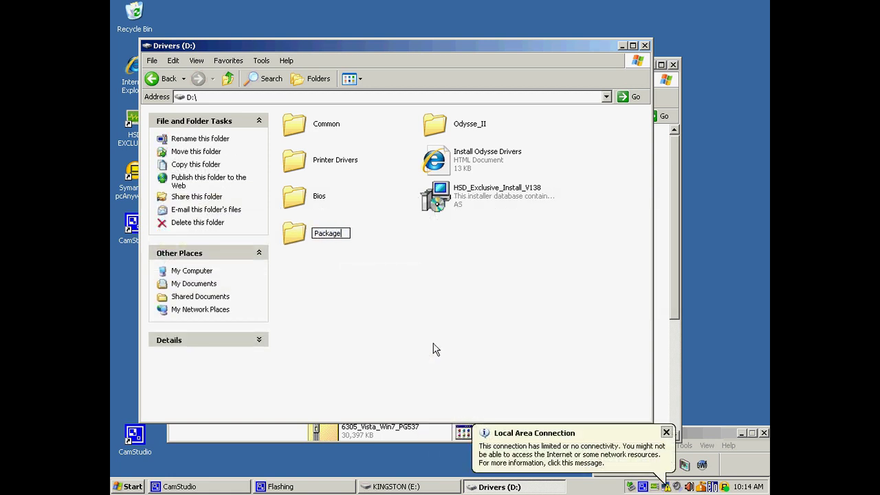
{"action": "double_click", "coordinate": [297, 234]}
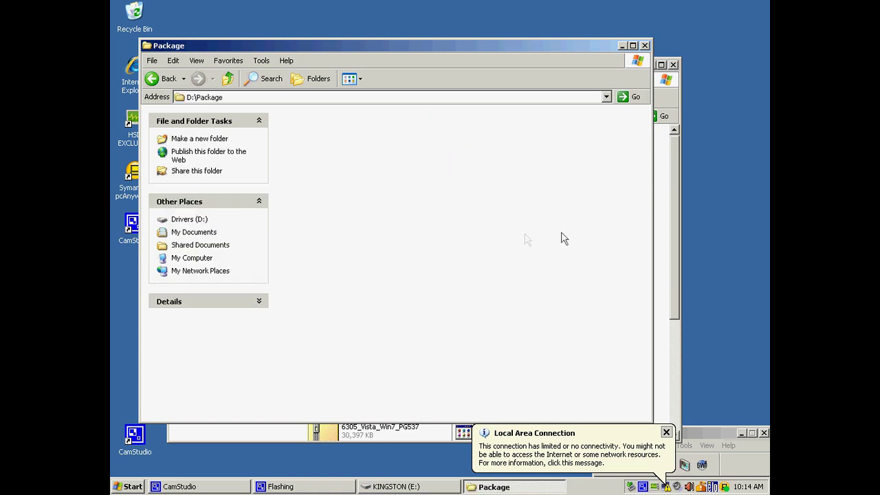
{"action": "left_click", "coordinate": [674, 235]}
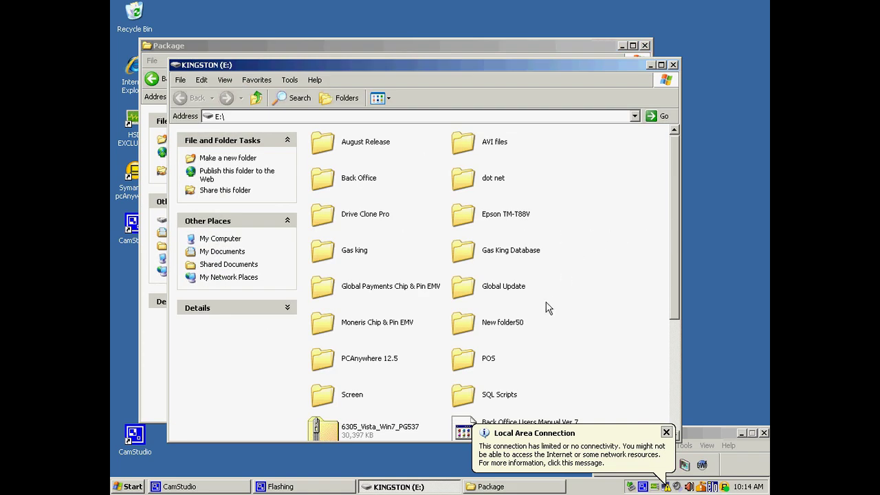
- Copy six KINGSTON folders: POS, PCAnywhere 12.5, Global Payments Chip & Pin EMV, Global Update, Epson TM-T88V, August Release
{"action": "left_click", "coordinate": [469, 356]}
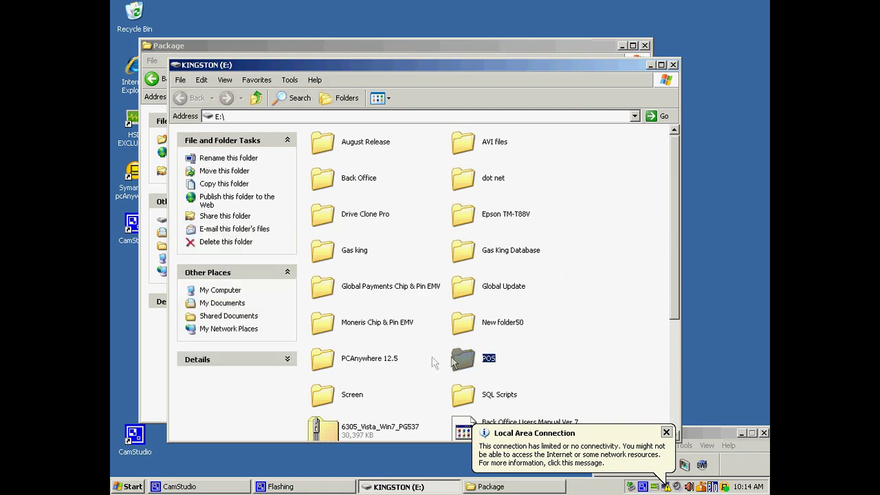
{"action": "left_click", "coordinate": [362, 361], "text": "ctrl"}
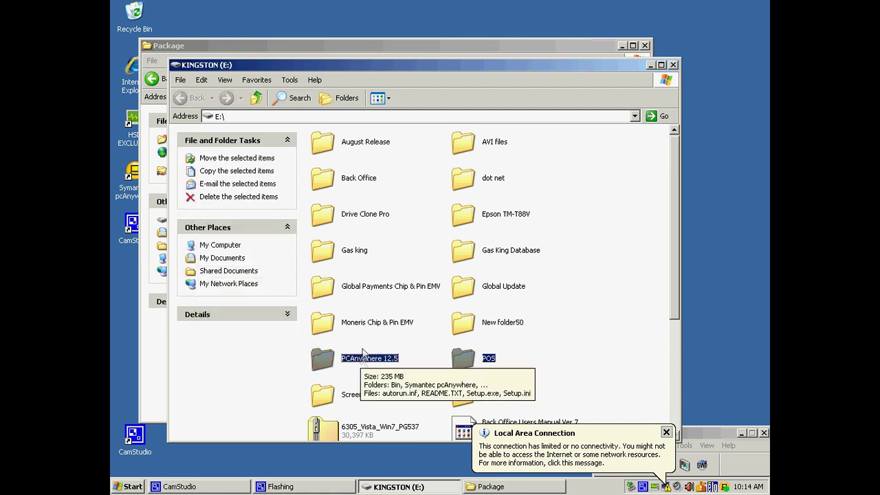
{"action": "left_click", "coordinate": [365, 292], "text": "ctrl"}
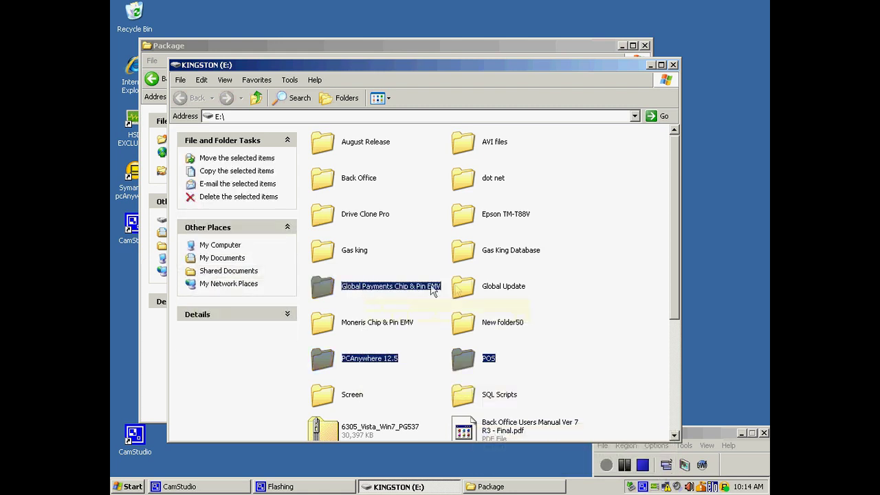
{"action": "left_click", "coordinate": [472, 292], "text": "ctrl"}
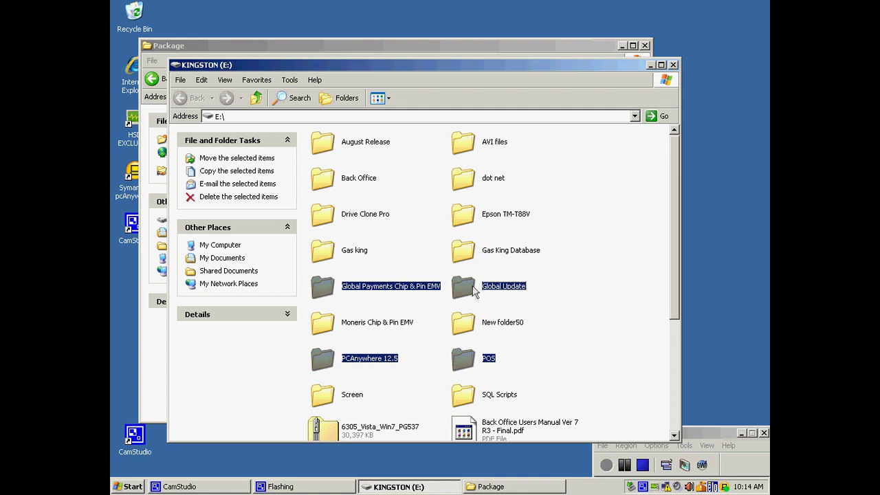
{"action": "left_click", "coordinate": [471, 219], "text": "ctrl"}
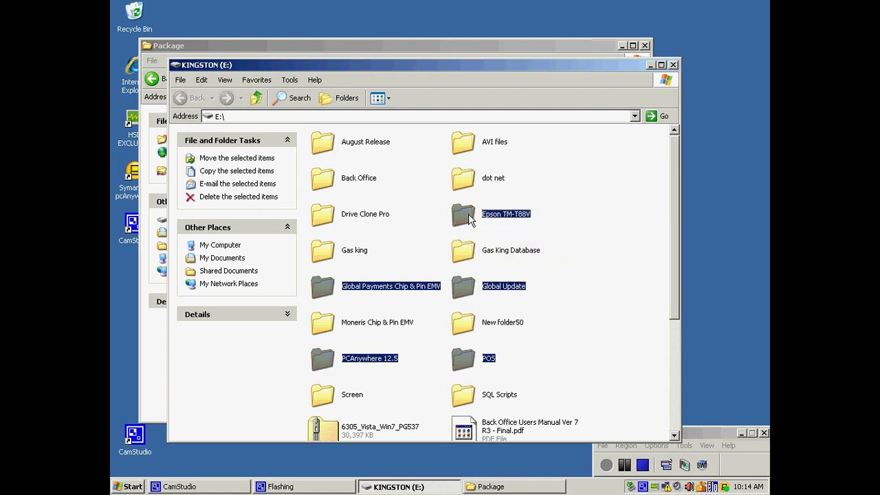
{"action": "left_click", "coordinate": [318, 146], "text": "ctrl"}
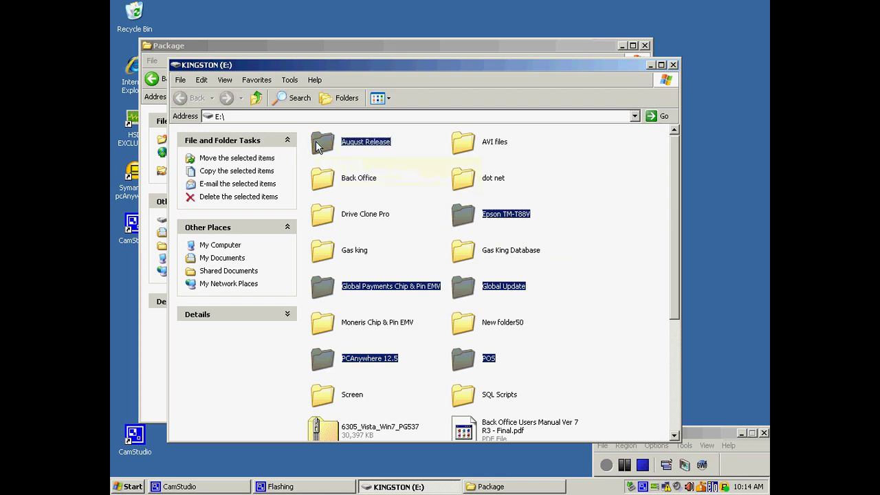
{"action": "right_click", "coordinate": [318, 145]}
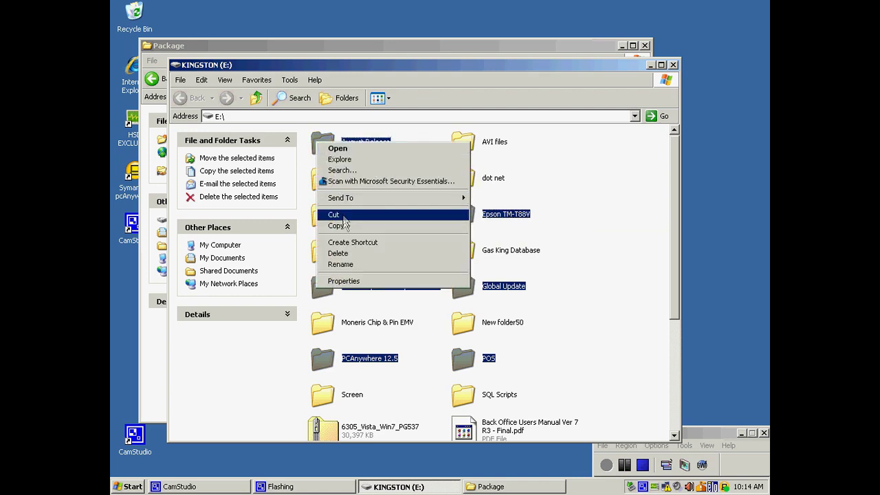
{"action": "left_click", "coordinate": [345, 228]}
- Paste the copied folders into D:\Package and open Control Panel
{"action": "left_click", "coordinate": [367, 50]}
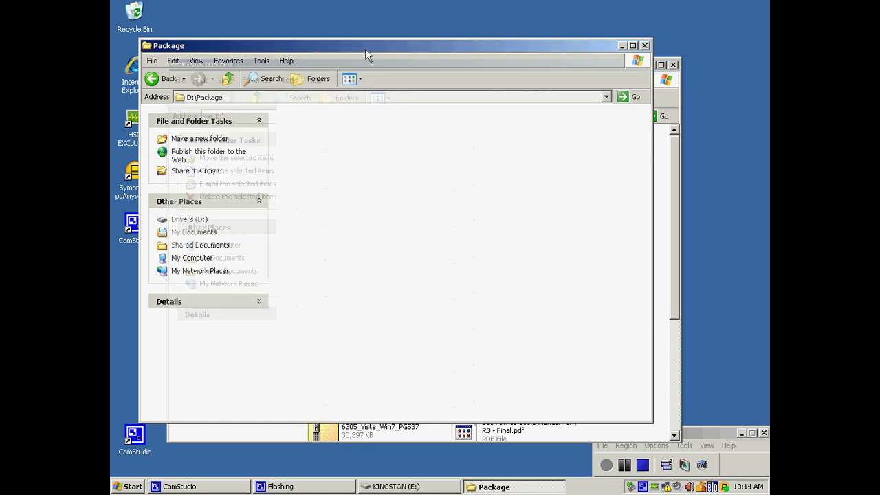
{"action": "right_click", "coordinate": [361, 174]}
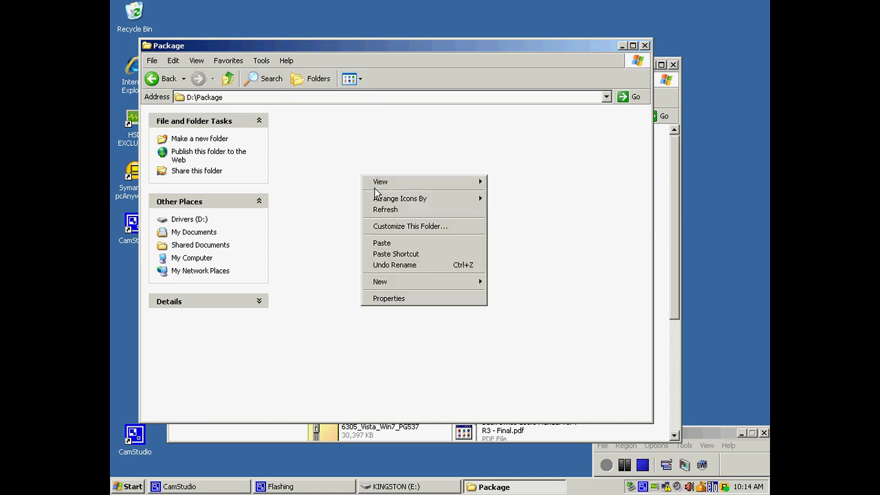
{"action": "left_click", "coordinate": [376, 243]}
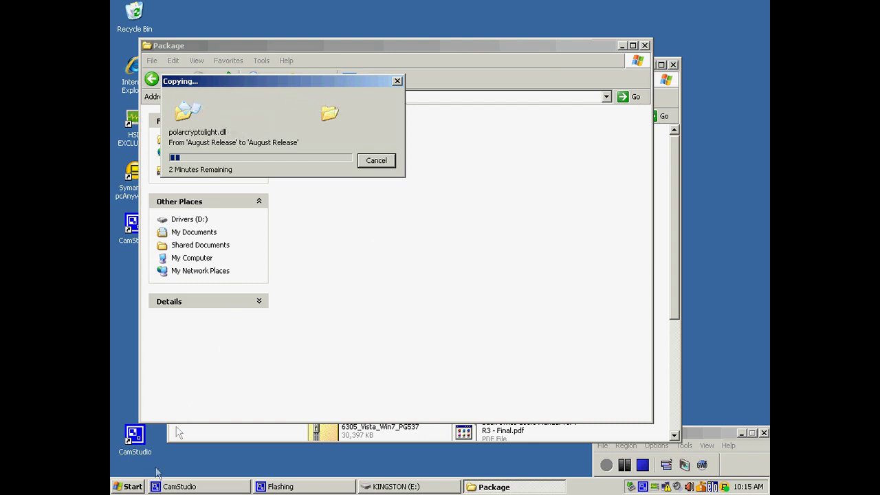
{"action": "left_click", "coordinate": [132, 487]}
{"action": "left_click", "coordinate": [316, 288]}
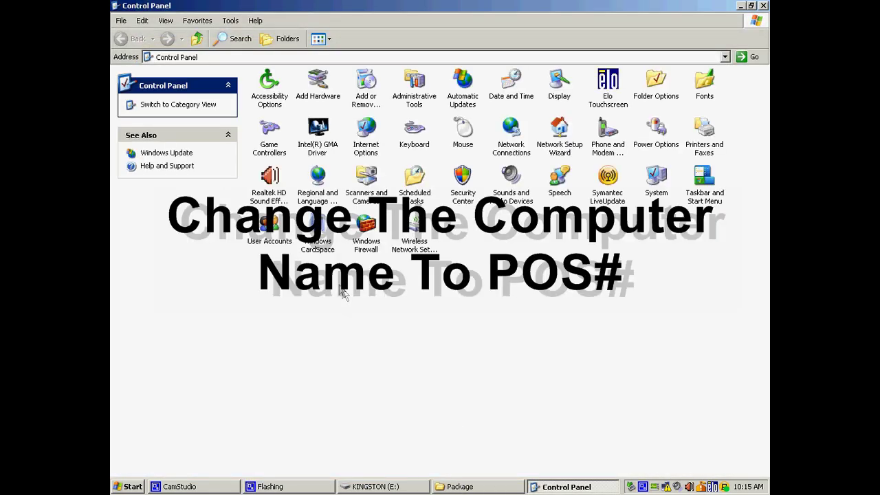
- Rename the computer to POS1 in System Properties, postponing the restart
{"action": "double_click", "coordinate": [664, 177]}
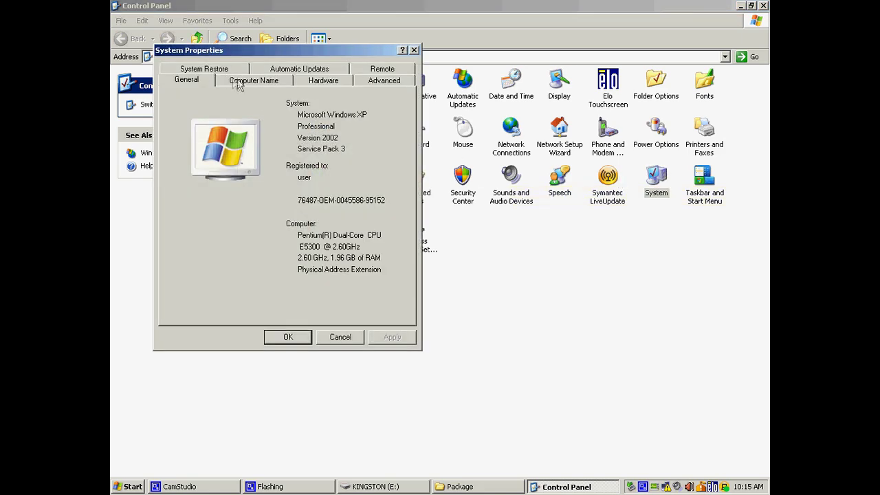
{"action": "left_click", "coordinate": [238, 82]}
{"action": "left_click", "coordinate": [376, 244]}
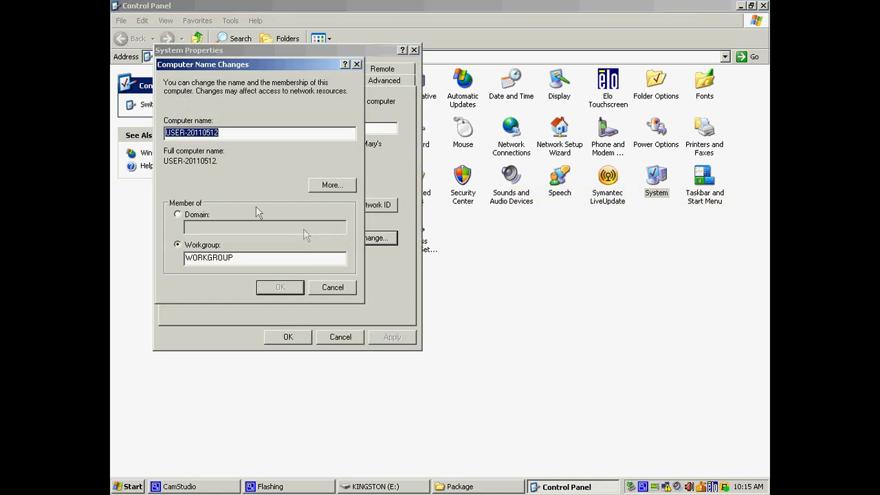
{"action": "type", "text": "POS1"}
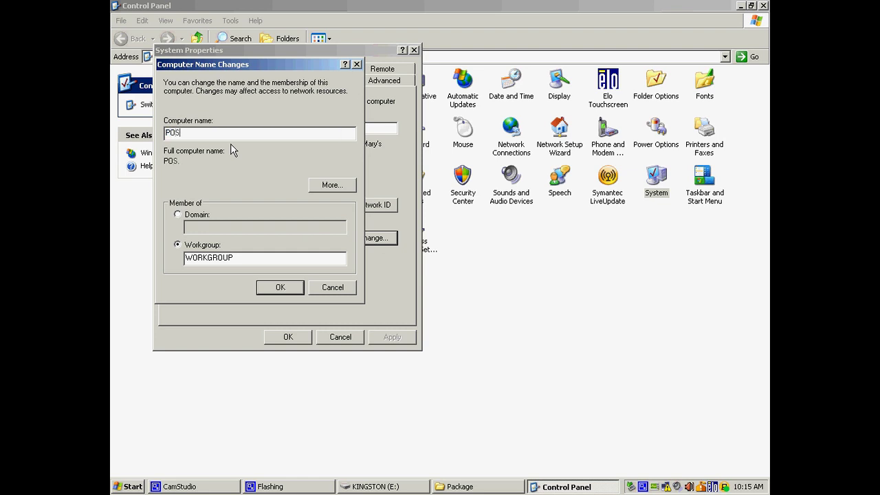
{"action": "left_click", "coordinate": [294, 291]}
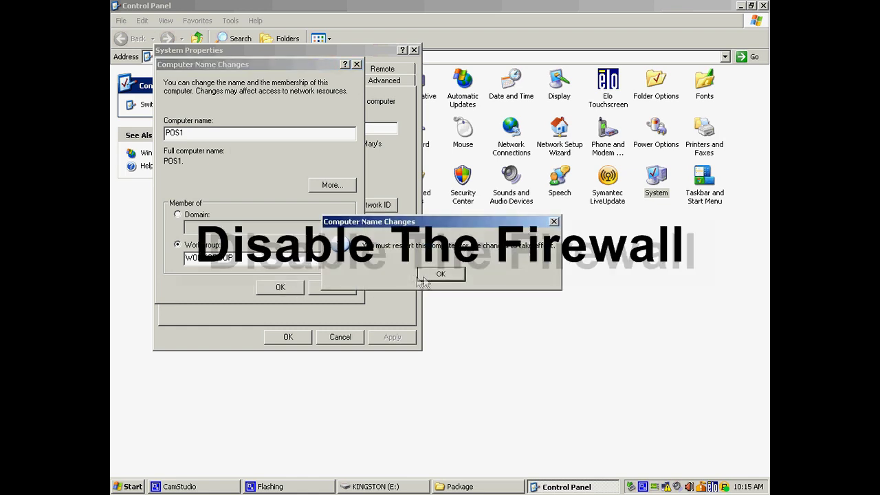
{"action": "left_click", "coordinate": [428, 276]}
{"action": "left_click", "coordinate": [288, 337]}
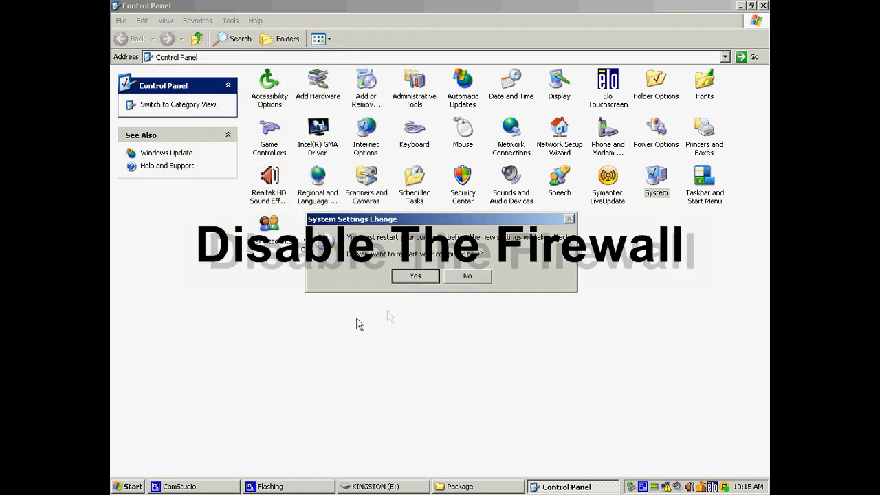
{"action": "left_click", "coordinate": [467, 279]}
- Turn Windows Firewall off
{"action": "left_click", "coordinate": [370, 229]}
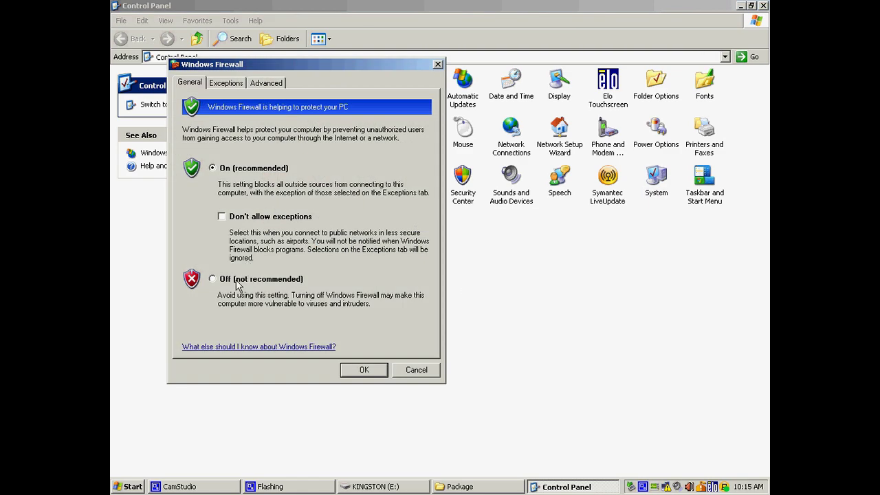
{"action": "left_click", "coordinate": [237, 279]}
{"action": "left_click", "coordinate": [359, 372]}
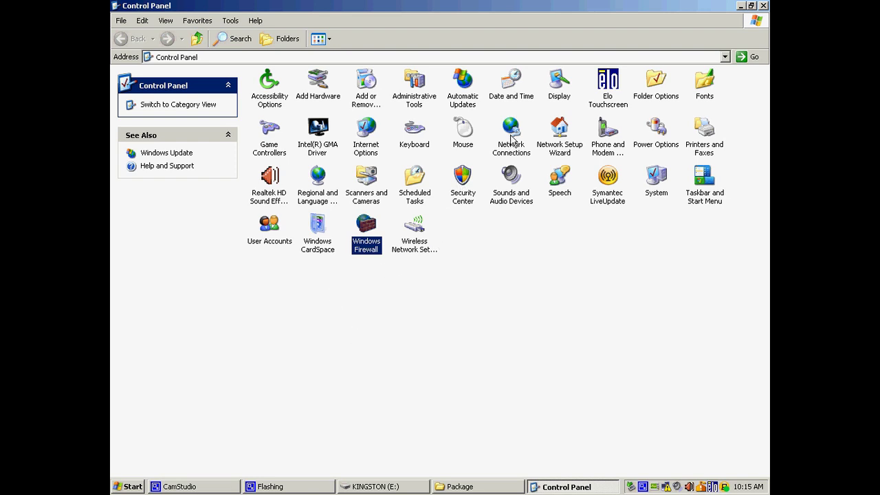
- Give Local Area Connection static IP 192.168.85.8, mask 255.255.255.0, gateway 192.168.85.1 and DNS 8.8.8.8
{"action": "left_click", "coordinate": [513, 138]}
{"action": "double_click", "coordinate": [512, 138]}
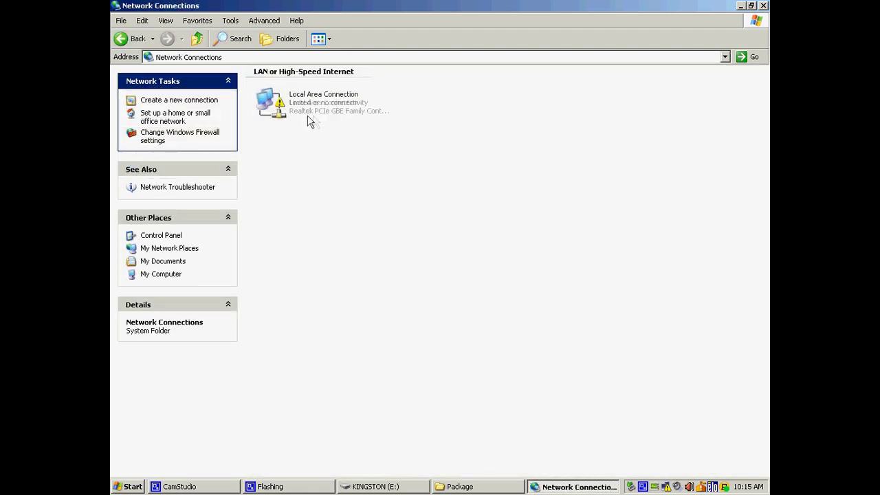
{"action": "right_click", "coordinate": [270, 110]}
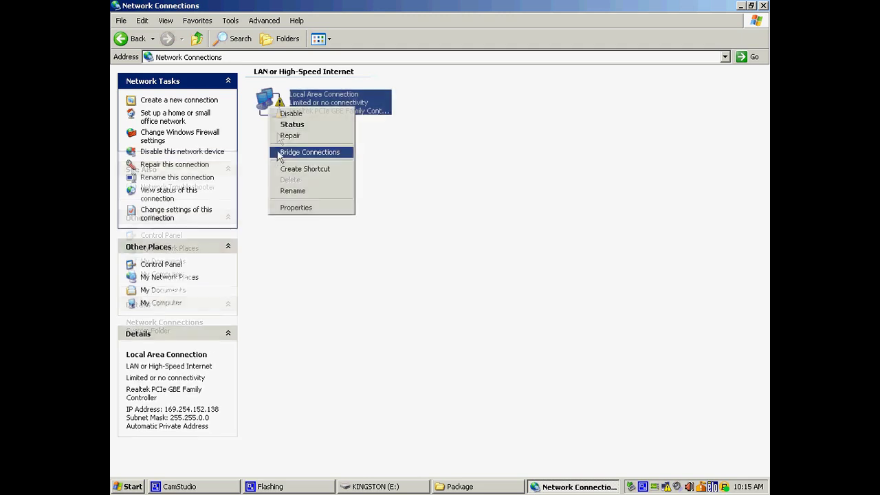
{"action": "left_click", "coordinate": [282, 204]}
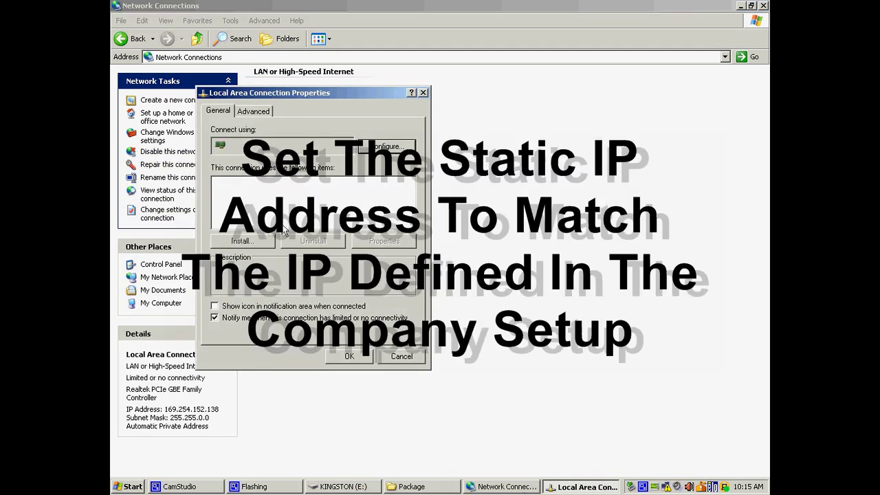
{"action": "left_click", "coordinate": [285, 215]}
{"action": "left_click", "coordinate": [378, 242]}
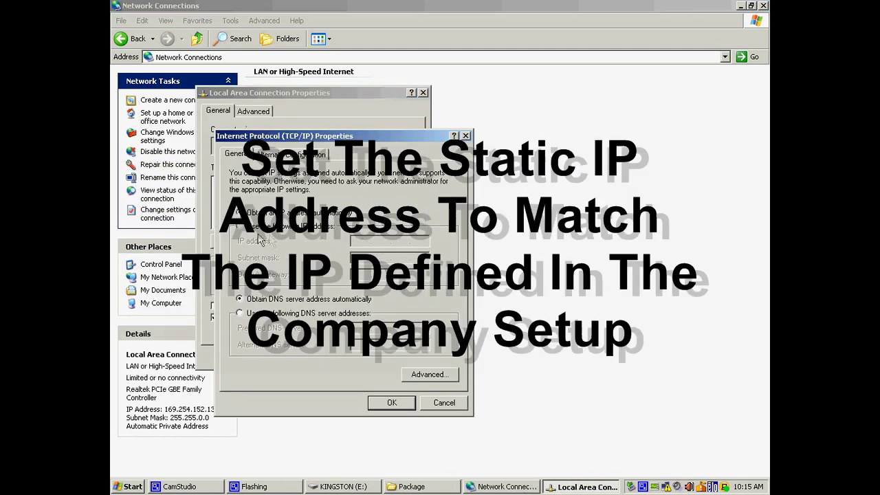
{"action": "left_click", "coordinate": [361, 242]}
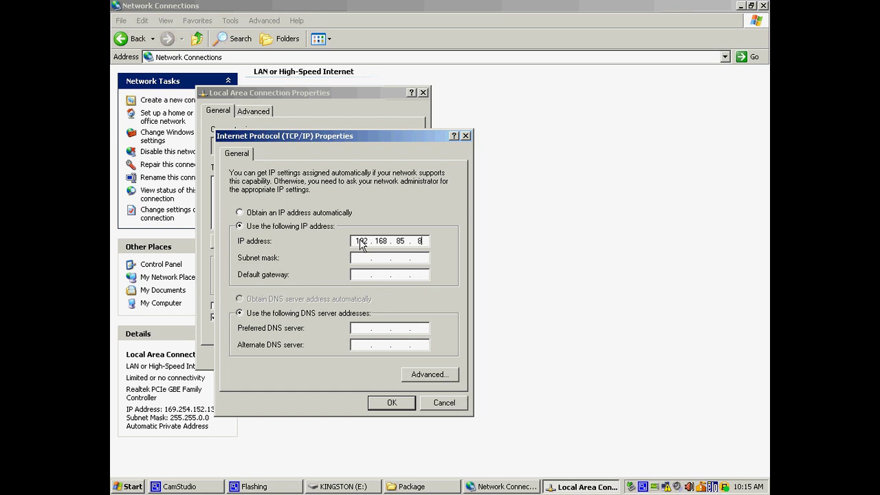
{"action": "key", "text": "Tab"}
{"action": "key", "text": "Tab"}
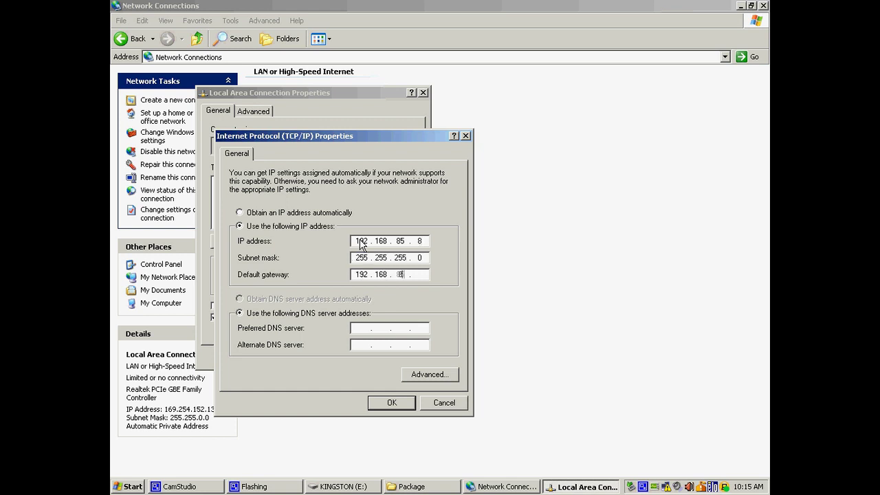
{"action": "key", "text": "Tab"}
{"action": "key", "text": "Tab"}
{"action": "left_click", "coordinate": [386, 405]}
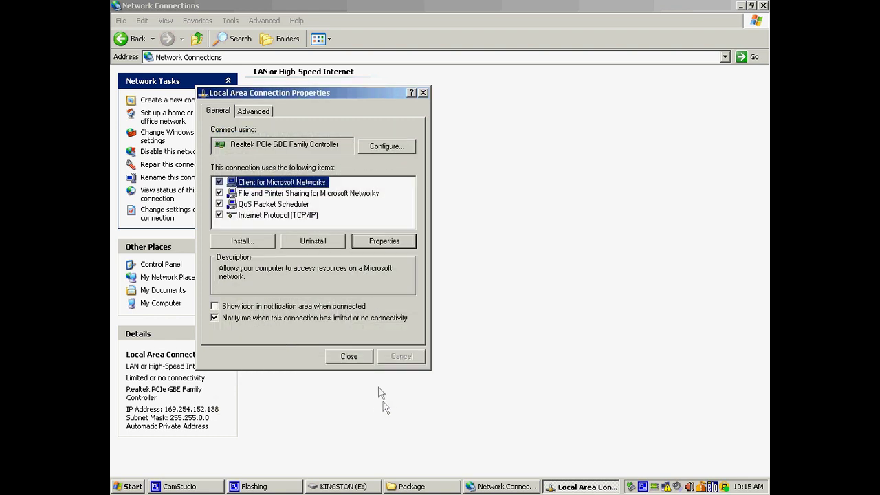
{"action": "left_click", "coordinate": [355, 360]}
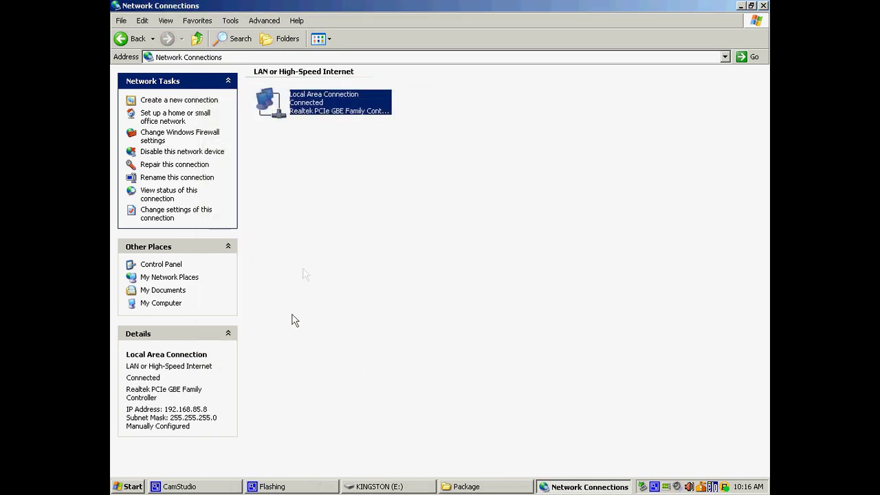
- Close Network Connections, dismiss the low disk space warning, and let the copy into D:\Package finish
{"action": "left_click", "coordinate": [764, 6]}
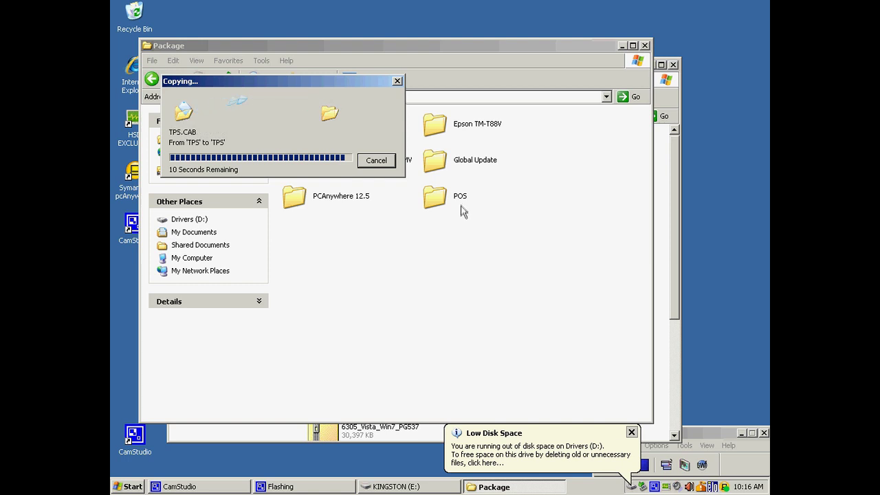
{"action": "left_click", "coordinate": [631, 432]}
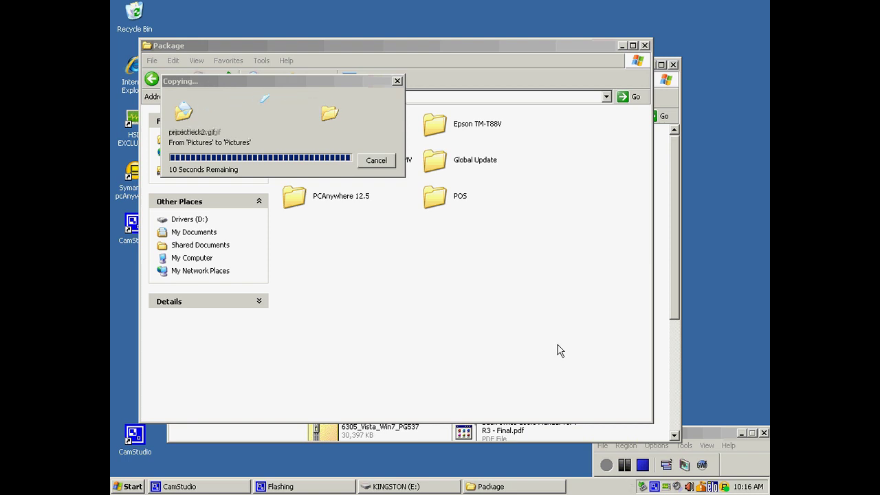
{"action": "left_click", "coordinate": [512, 315]}
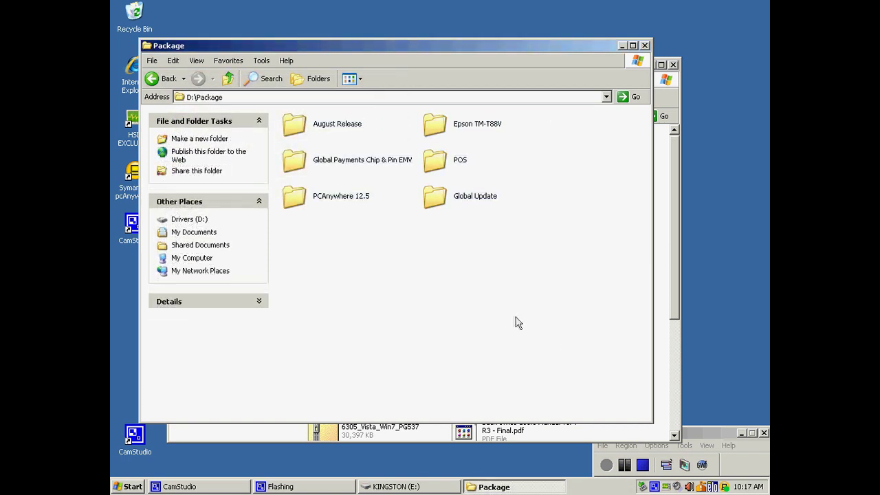
- Delete the TPS folder from D:\Package\POS
{"action": "double_click", "coordinate": [431, 165]}
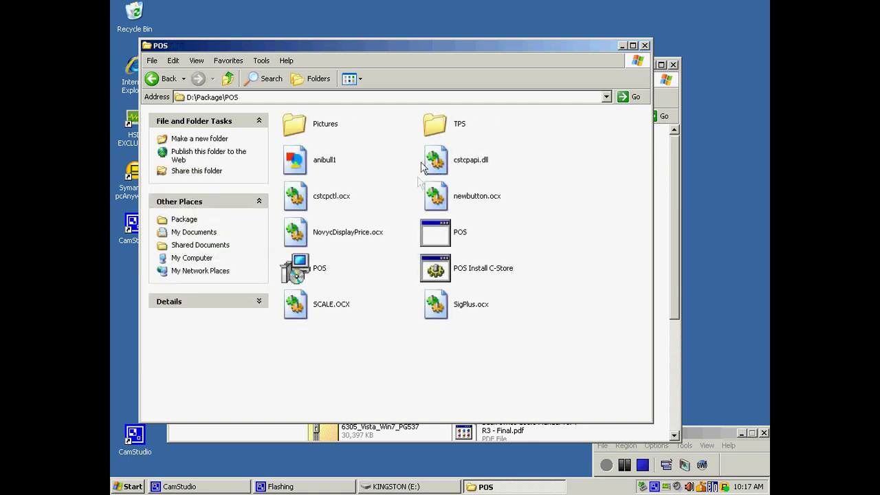
{"action": "left_click", "coordinate": [435, 274]}
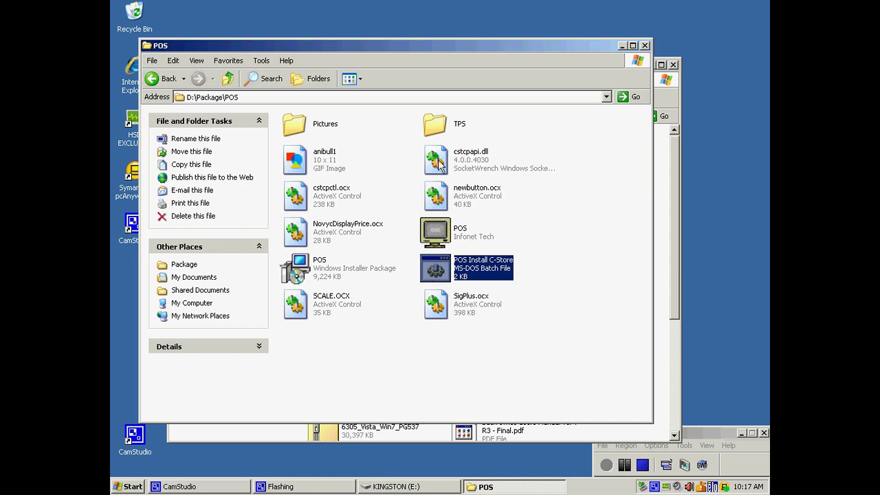
{"action": "left_click", "coordinate": [437, 126]}
{"action": "key", "text": "Delete"}
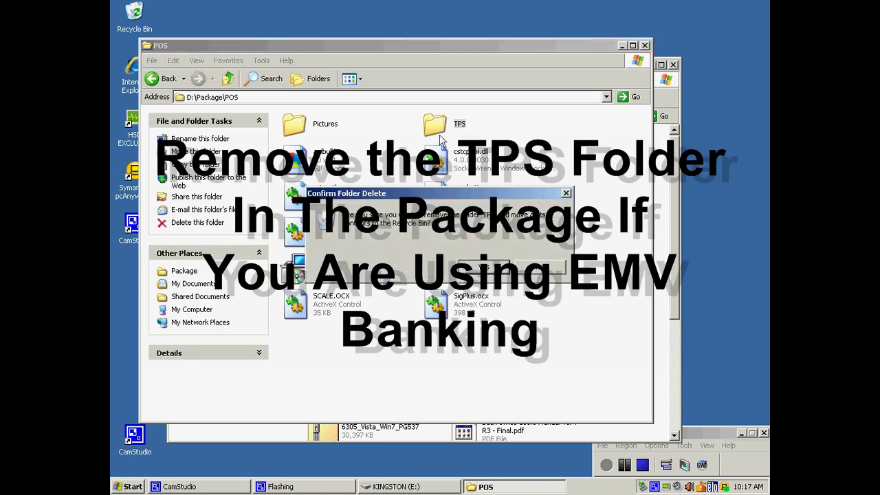
{"action": "left_click", "coordinate": [493, 269]}
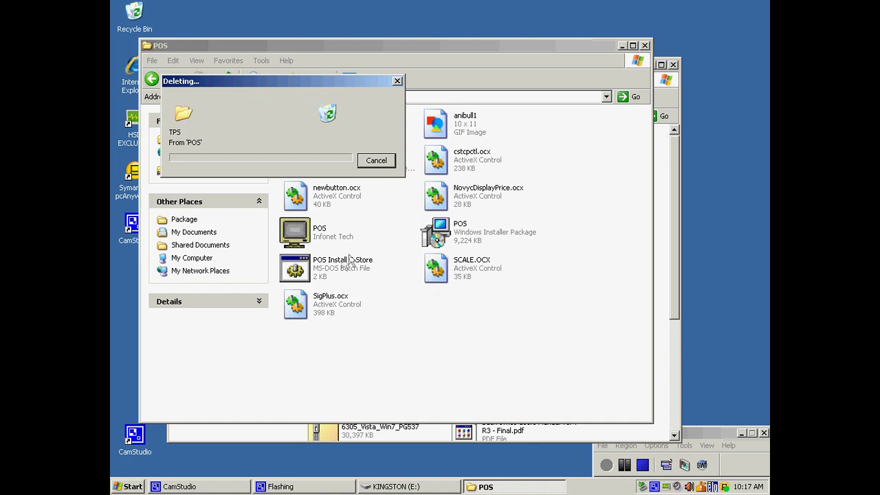
- Run the POS Install C-Store script, continuing past the SQLDMO Error 1904, until POS installs
{"action": "double_click", "coordinate": [301, 268]}
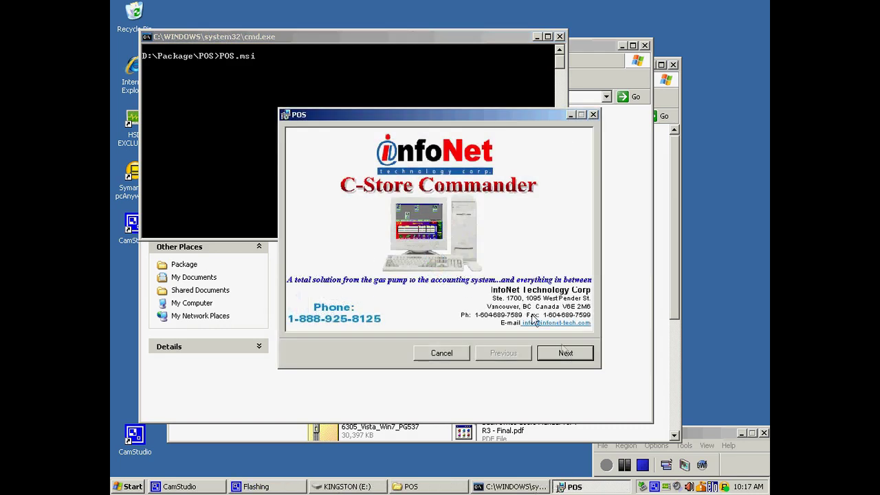
{"action": "left_click", "coordinate": [568, 354]}
{"action": "left_click", "coordinate": [568, 353]}
{"action": "left_click", "coordinate": [568, 353]}
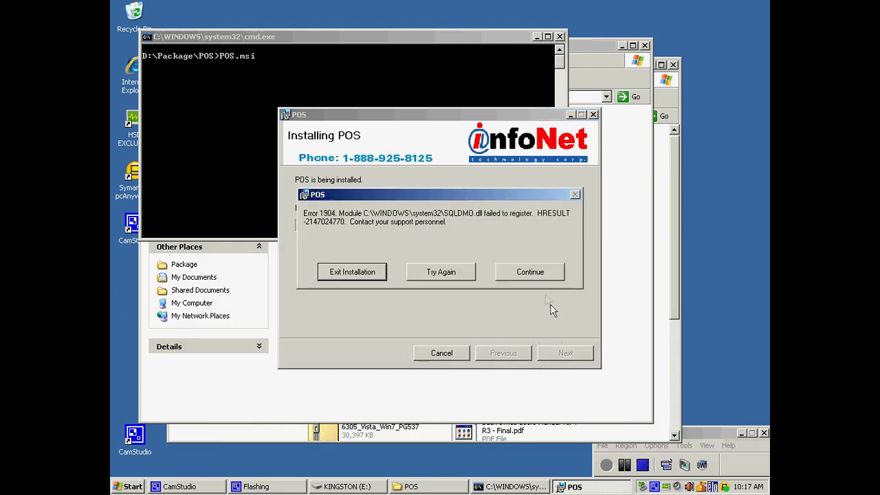
{"action": "left_click", "coordinate": [536, 273]}
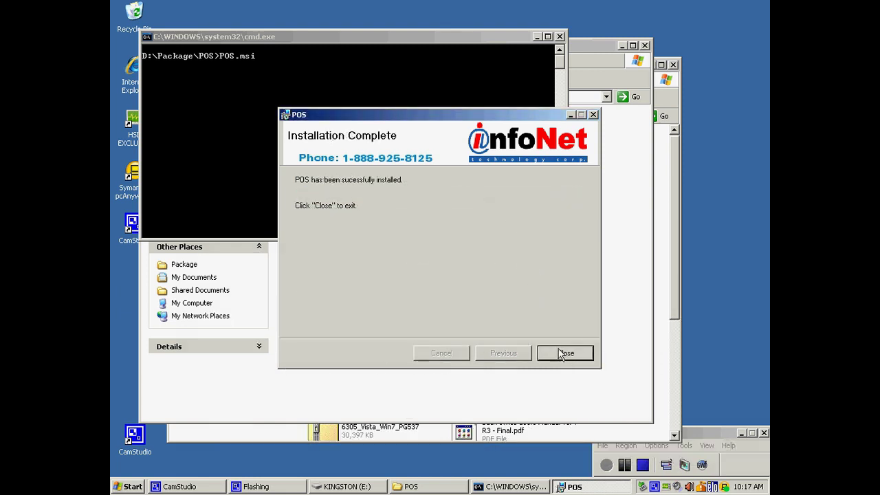
{"action": "left_click", "coordinate": [563, 353]}
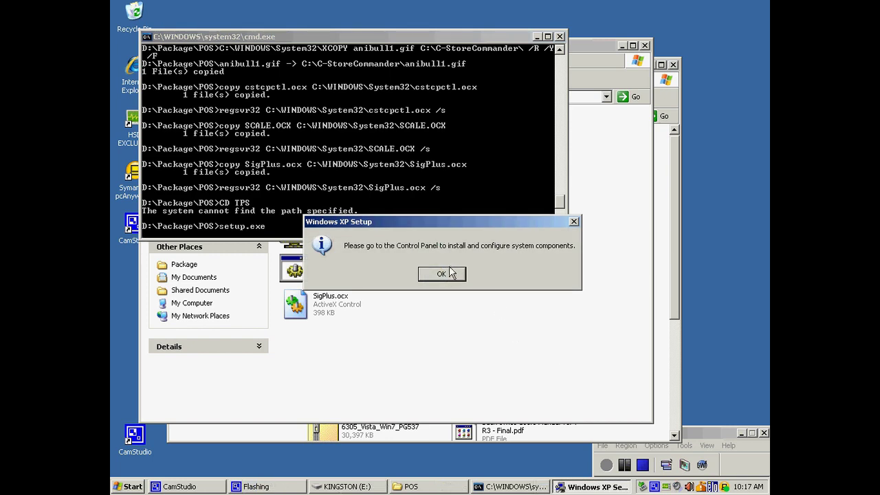
{"action": "left_click", "coordinate": [441, 275]}
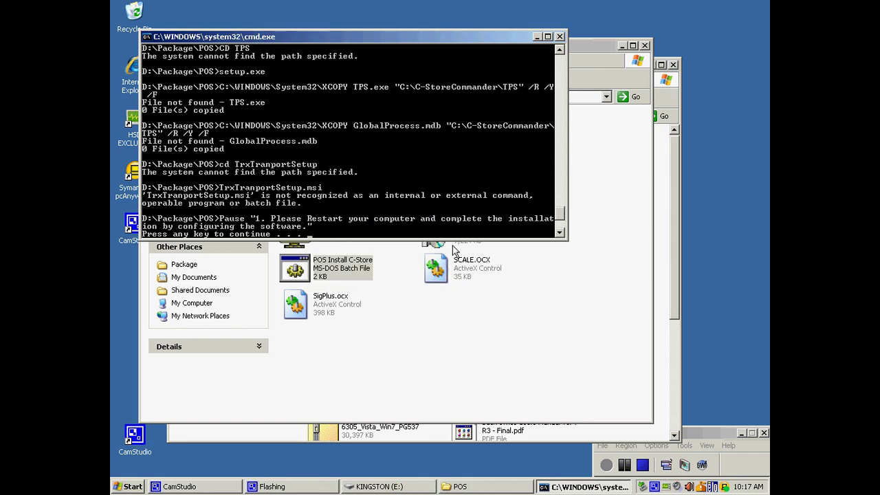
{"action": "left_click", "coordinate": [559, 37]}
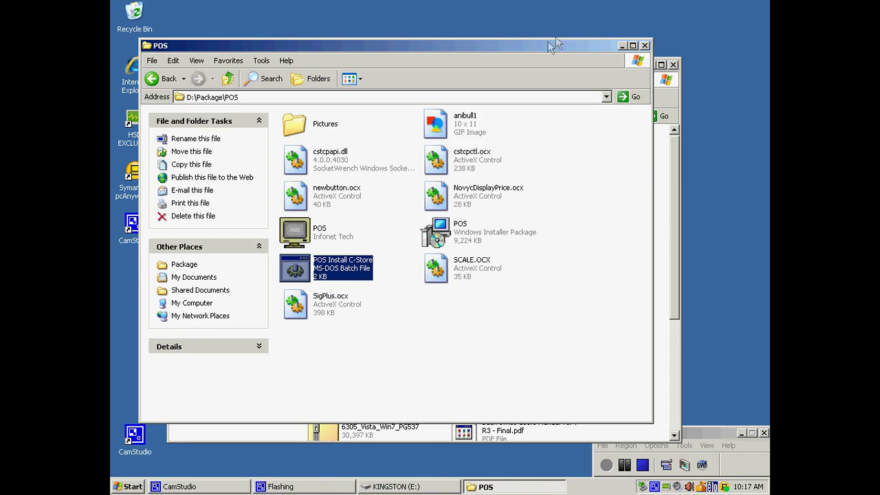
- Launch the T88VINST installer from D:\Package\Epson TM-T88V
{"action": "left_click", "coordinate": [170, 79]}
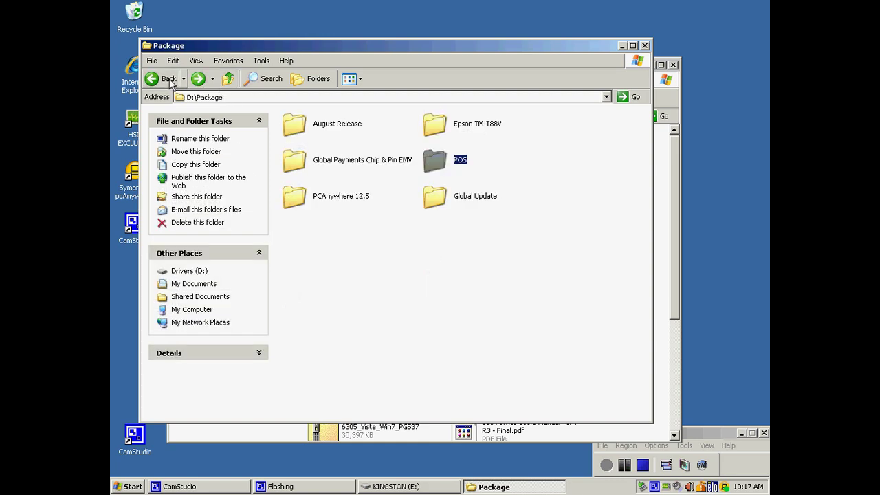
{"action": "left_click", "coordinate": [433, 127]}
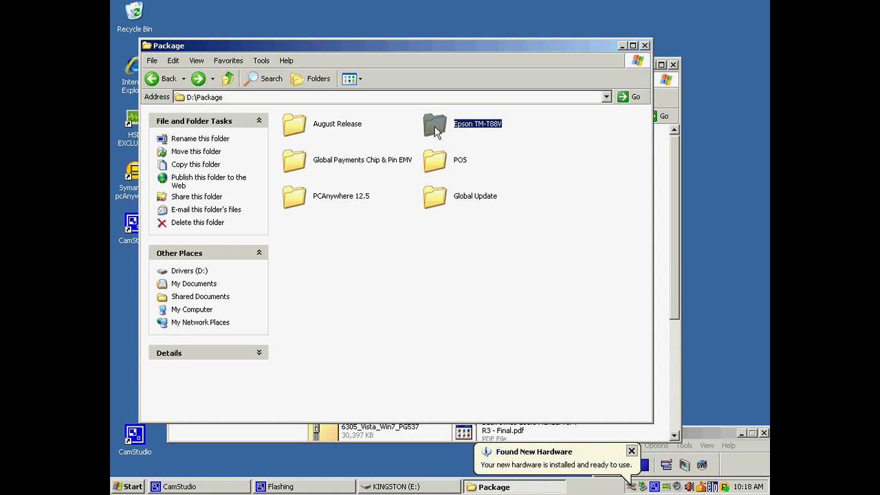
{"action": "double_click", "coordinate": [435, 124]}
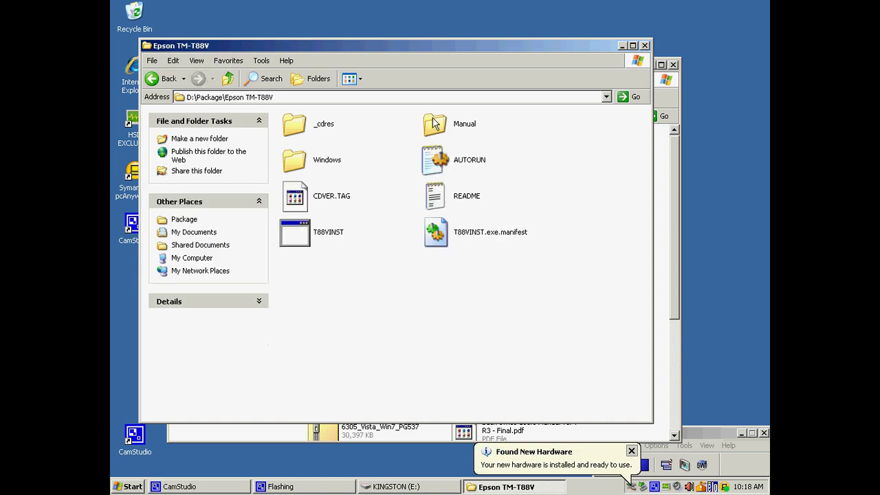
{"action": "left_click", "coordinate": [306, 237]}
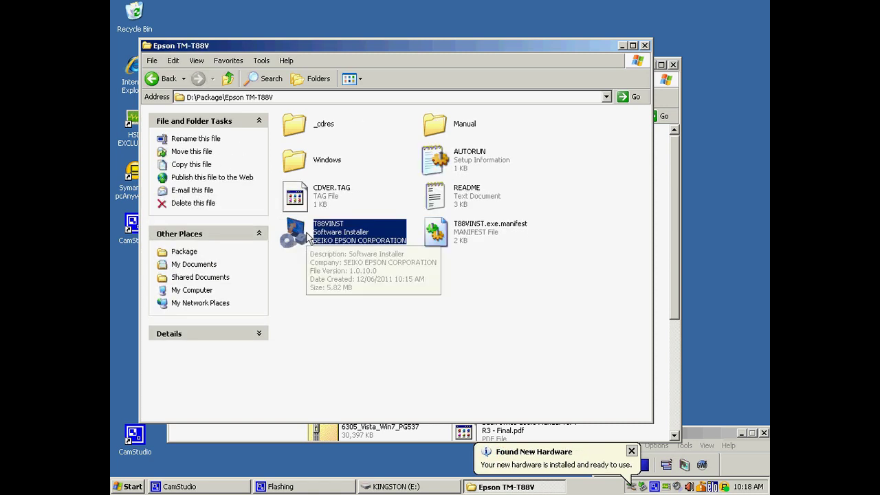
{"action": "double_click", "coordinate": [309, 237]}
- Install the Epson Advanced Printer Driver via Easy Install after accepting the license
{"action": "left_click", "coordinate": [530, 214]}
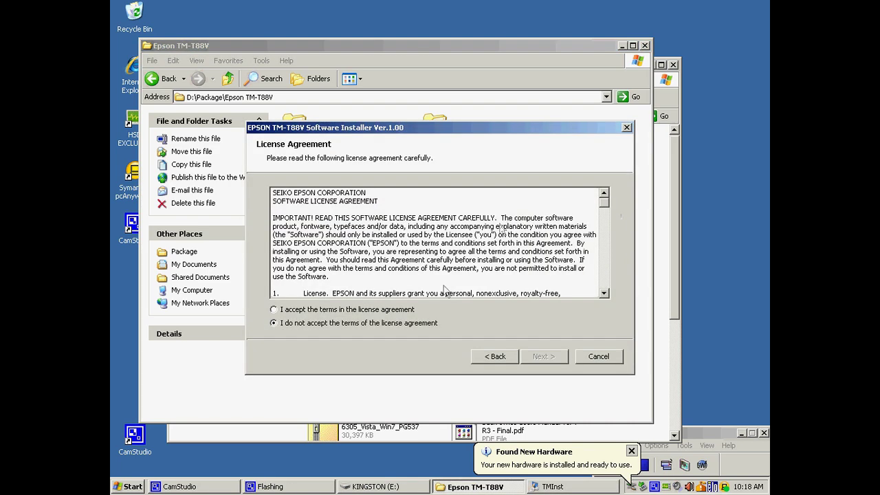
{"action": "left_click", "coordinate": [349, 311]}
{"action": "left_click", "coordinate": [539, 356]}
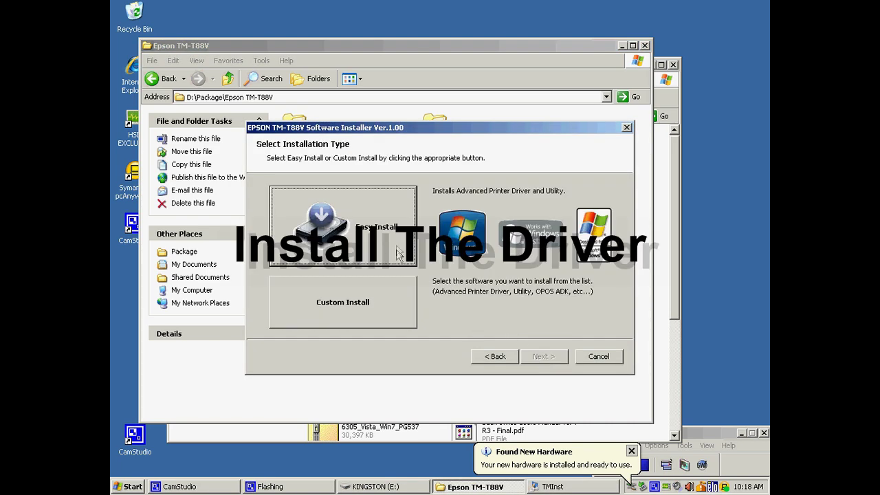
{"action": "key", "text": "Return"}
{"action": "left_click", "coordinate": [541, 356]}
{"action": "left_click", "coordinate": [541, 357]}
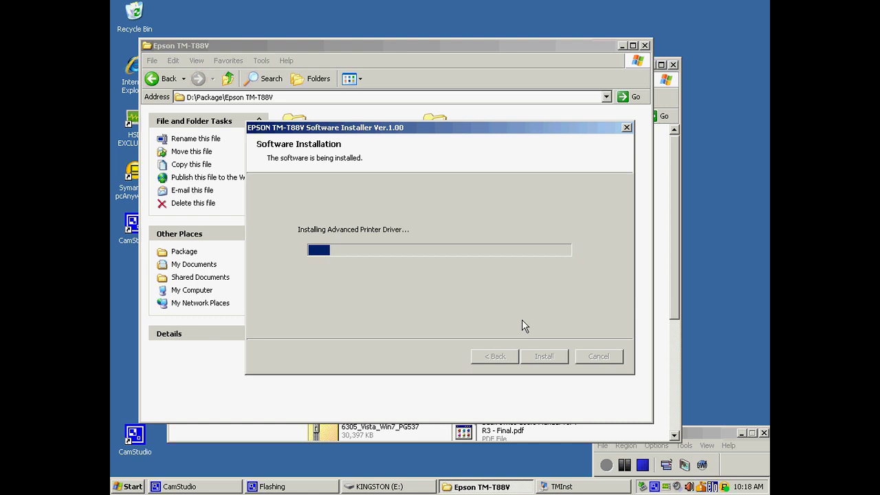
{"action": "left_click", "coordinate": [458, 398]}
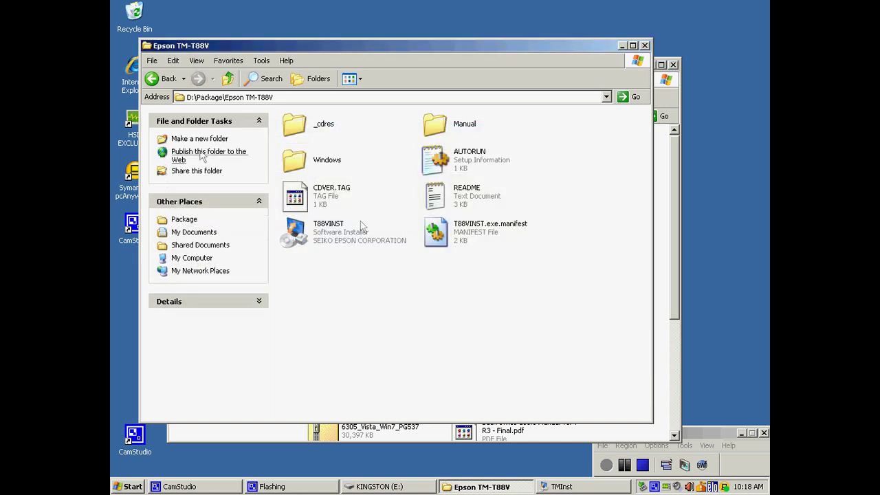
- Open DataPath.ini from the C:\C-StoreCommander folder in Notepad
{"action": "left_click", "coordinate": [167, 79]}
{"action": "left_click", "coordinate": [607, 97]}
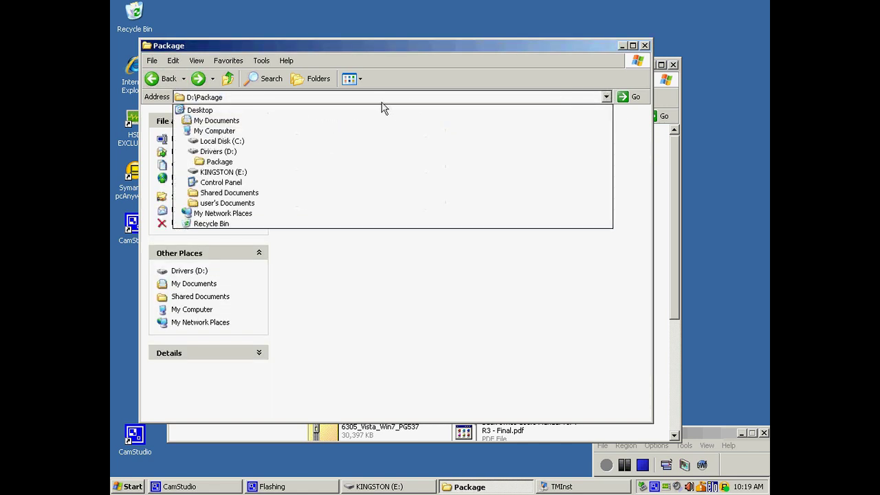
{"action": "left_click", "coordinate": [255, 141]}
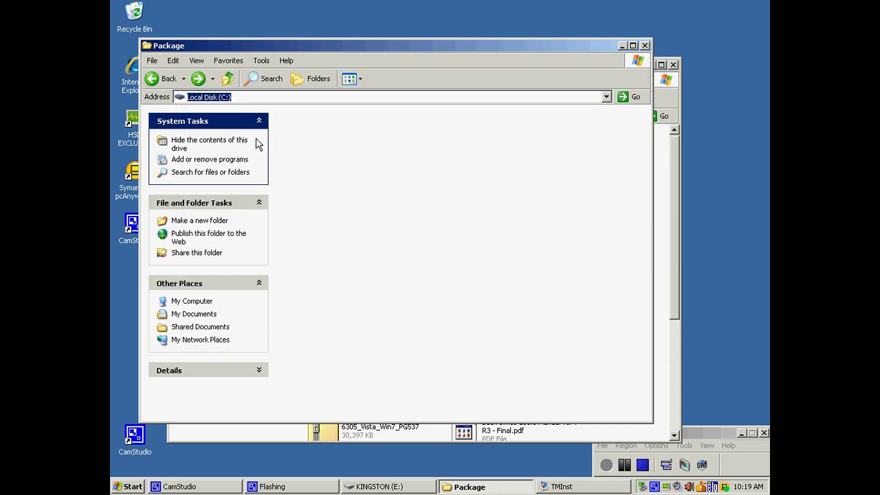
{"action": "double_click", "coordinate": [295, 127]}
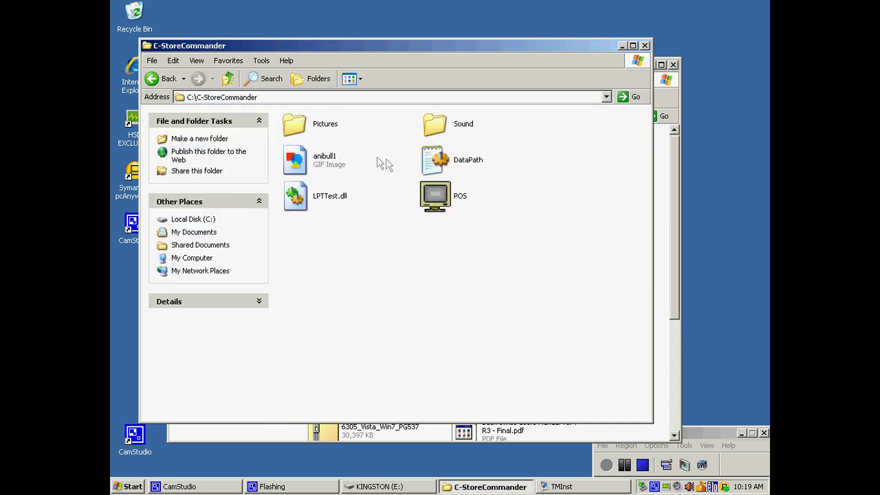
{"action": "double_click", "coordinate": [427, 160]}
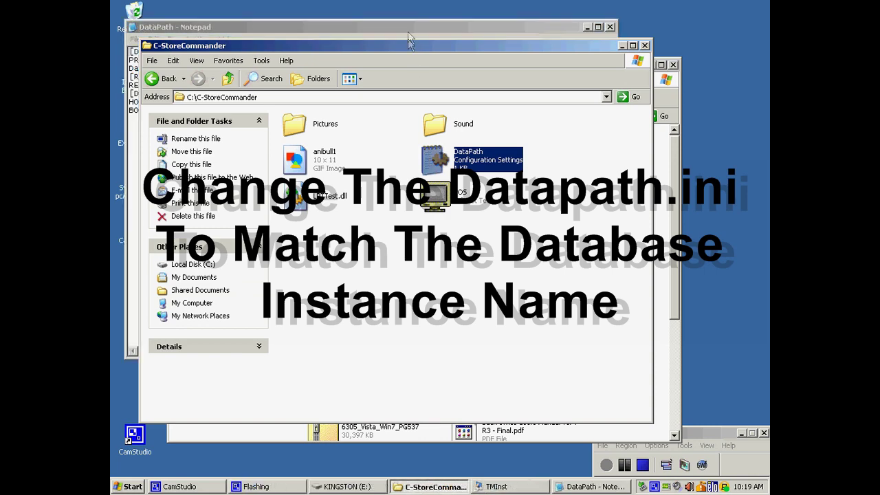
- Change DataSource to KWIKIMART\BOSERVER and REGISTER to 2, then save DataPath.ini
{"action": "left_click", "coordinate": [410, 34]}
{"action": "left_click_drag", "start_coordinate": [244, 66], "coordinate": [187, 72]}
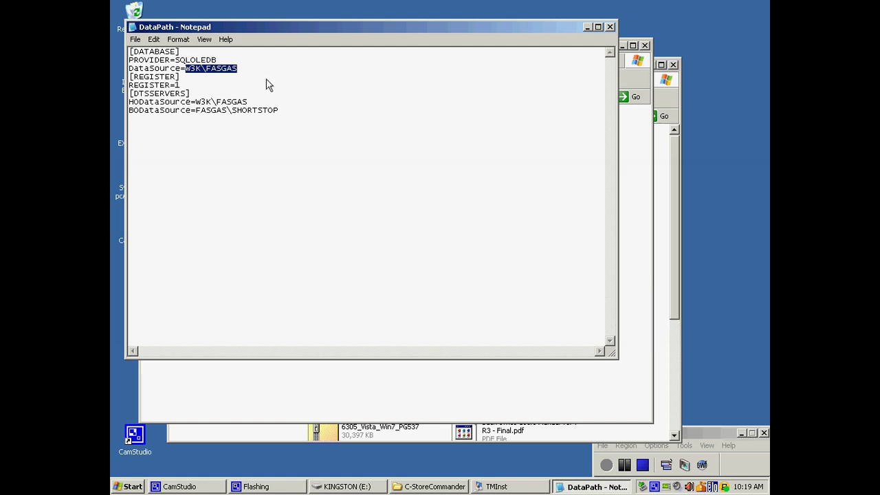
{"action": "type", "text": "KWIKIMART"}
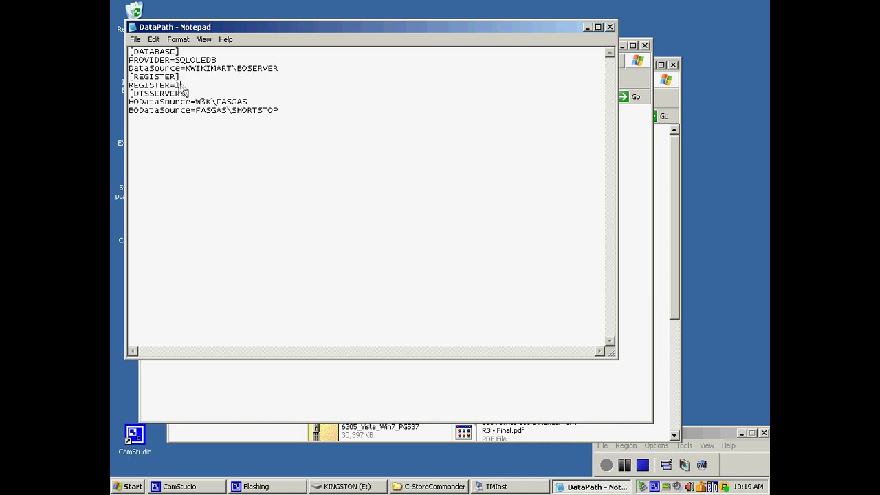
{"action": "left_click_drag", "start_coordinate": [181, 84], "coordinate": [174, 85]}
{"action": "left_click", "coordinate": [610, 28]}
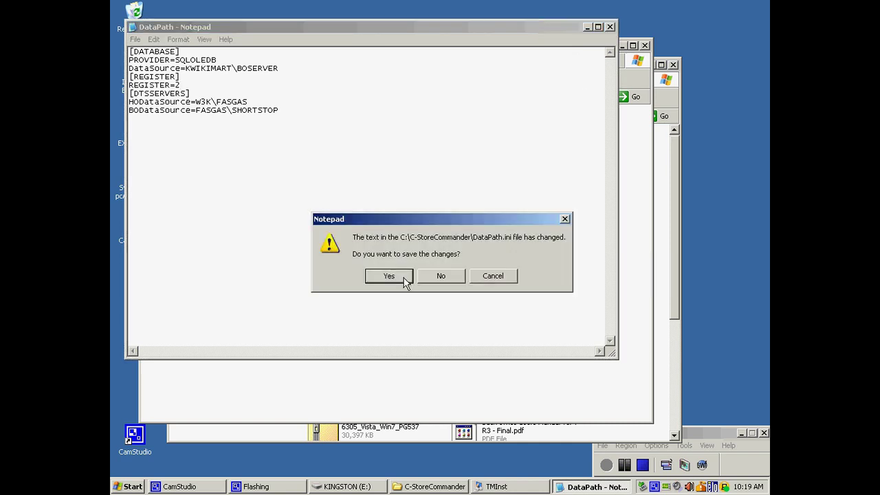
{"action": "left_click", "coordinate": [389, 276]}
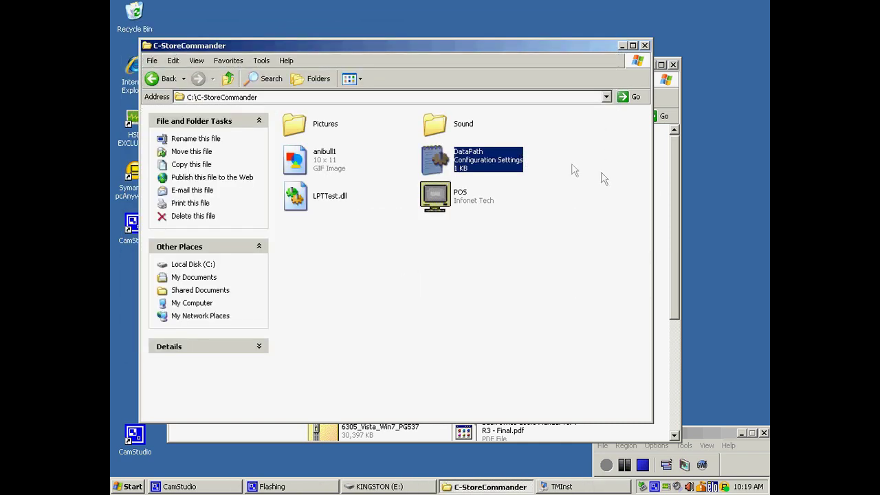
- Copy POS.exe from D:\Package\August Release
{"action": "left_click", "coordinate": [664, 192]}
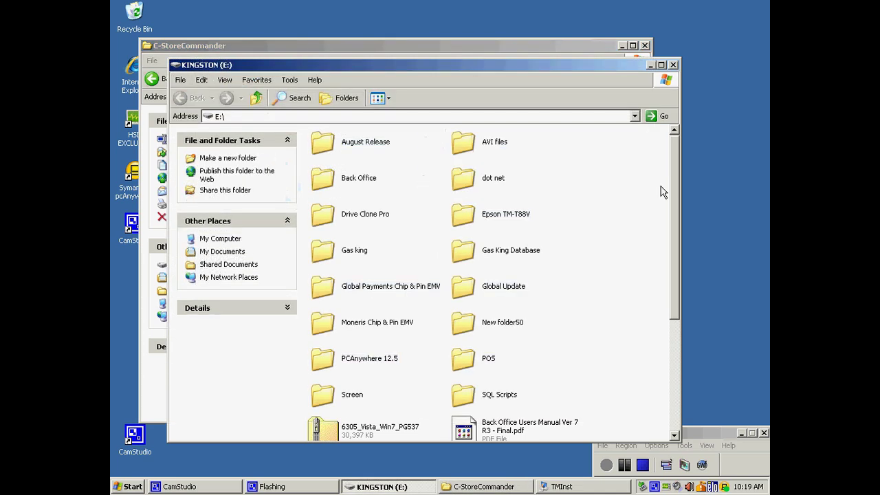
{"action": "left_click", "coordinate": [635, 115]}
{"action": "left_click", "coordinate": [279, 171]}
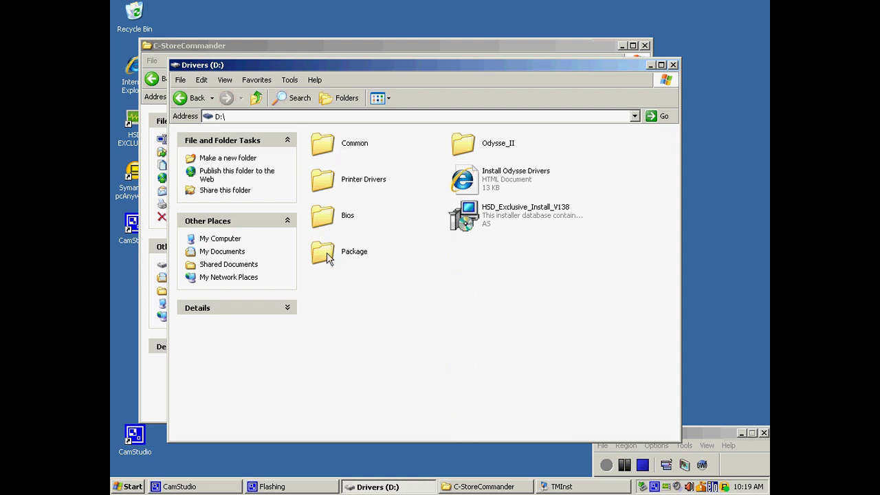
{"action": "double_click", "coordinate": [327, 252]}
{"action": "double_click", "coordinate": [325, 158]}
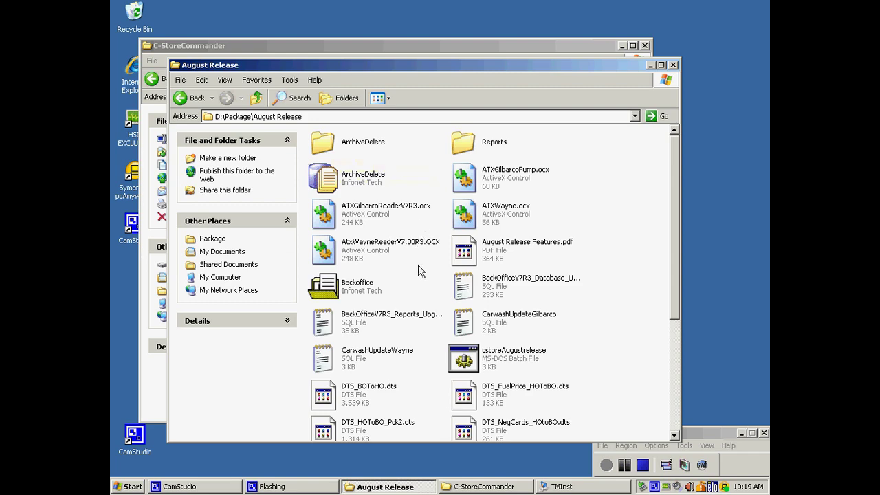
{"action": "scroll", "coordinate": [421, 272], "scroll_direction": "down", "scroll_amount": 5}
{"action": "left_click", "coordinate": [338, 387]}
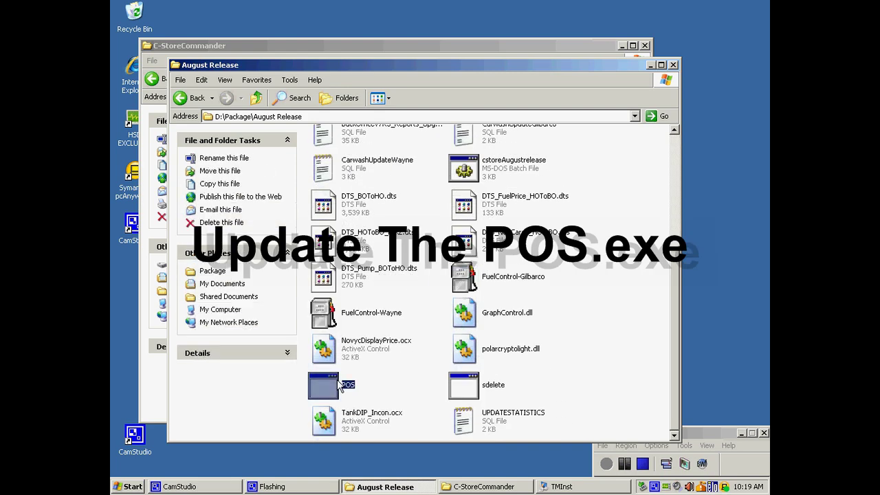
{"action": "right_click", "coordinate": [339, 388]}
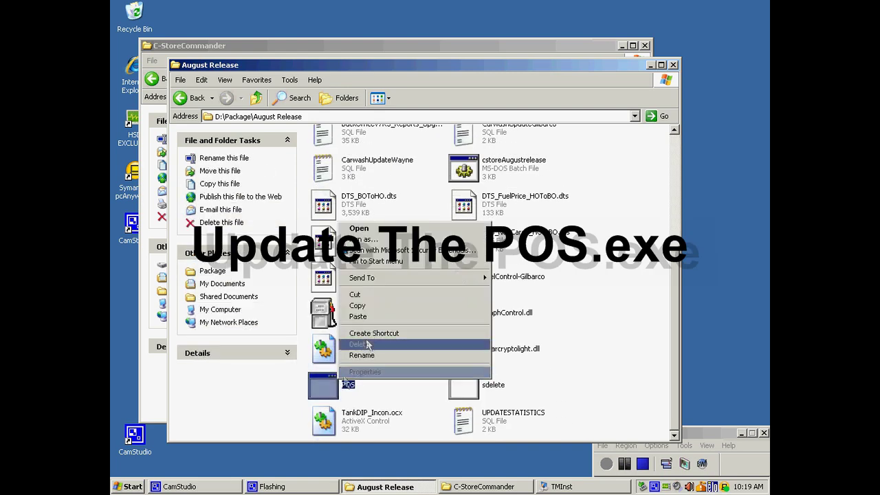
{"action": "left_click", "coordinate": [357, 304]}
- Paste POS.exe into C:\C-StoreCommander, replacing the older copy
{"action": "left_click", "coordinate": [304, 47]}
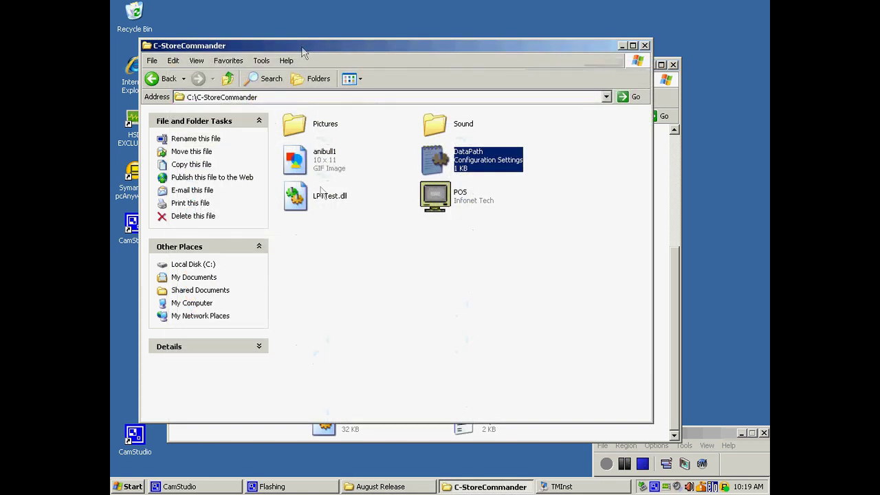
{"action": "right_click", "coordinate": [351, 240]}
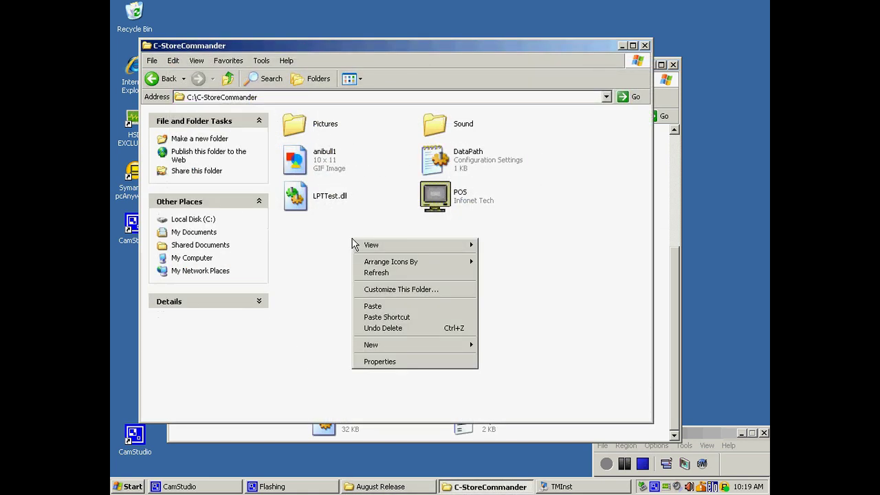
{"action": "left_click", "coordinate": [375, 309]}
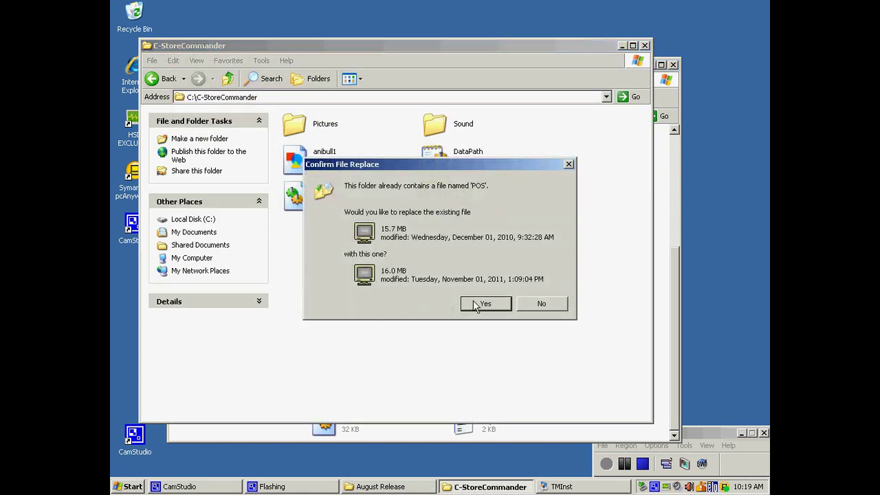
{"action": "left_click", "coordinate": [474, 306]}
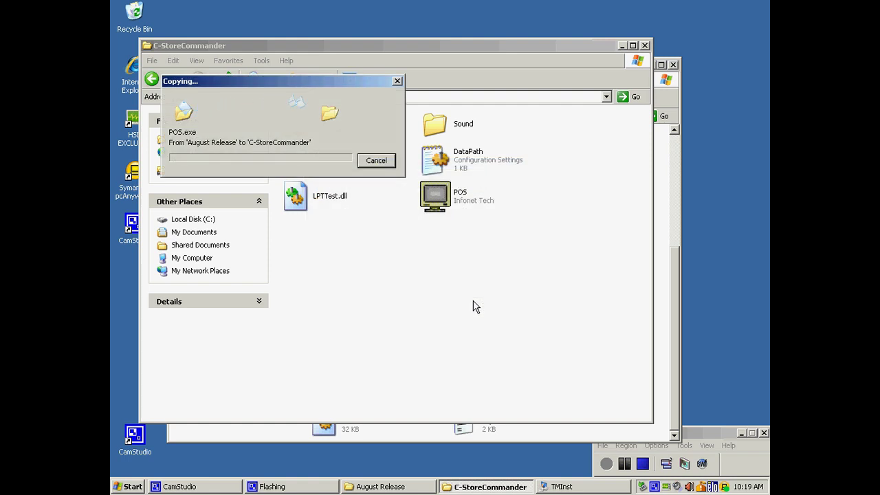
{"action": "left_click", "coordinate": [475, 306]}
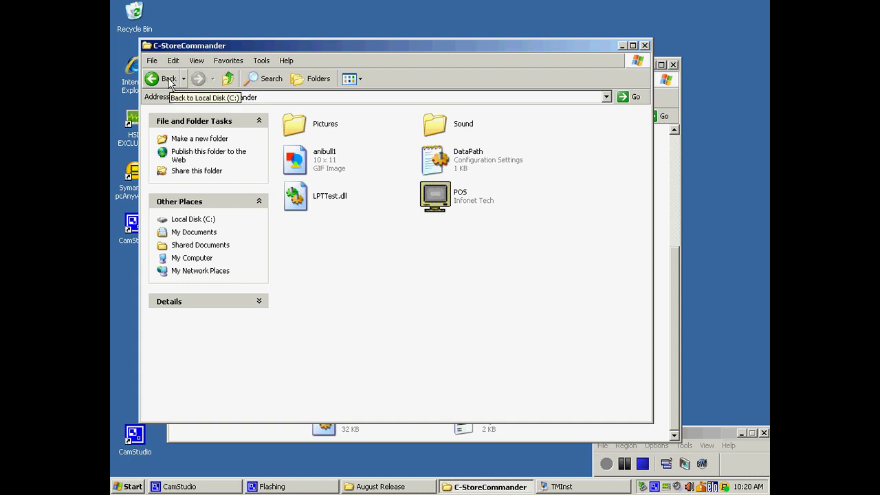
- Send a shortcut to the new POS.exe to the desktop and close the folder
{"action": "right_click", "coordinate": [435, 200]}
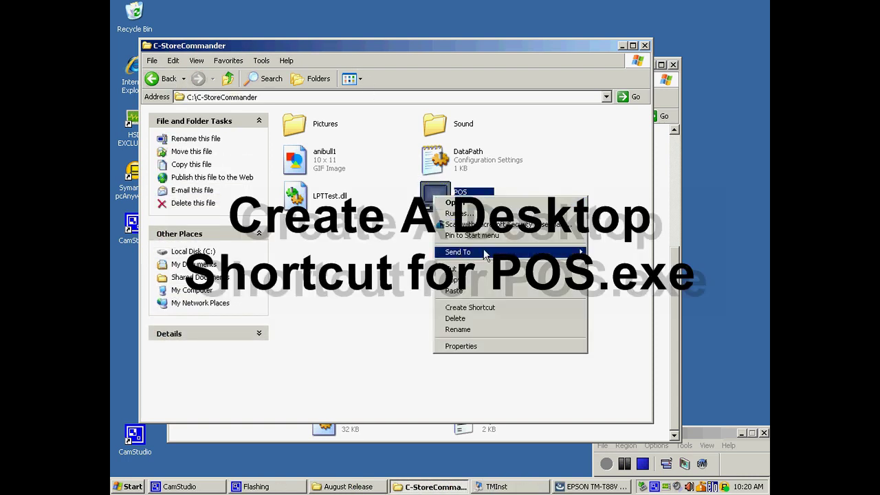
{"action": "mouse_move", "coordinate": [505, 253]}
{"action": "left_click", "coordinate": [643, 268]}
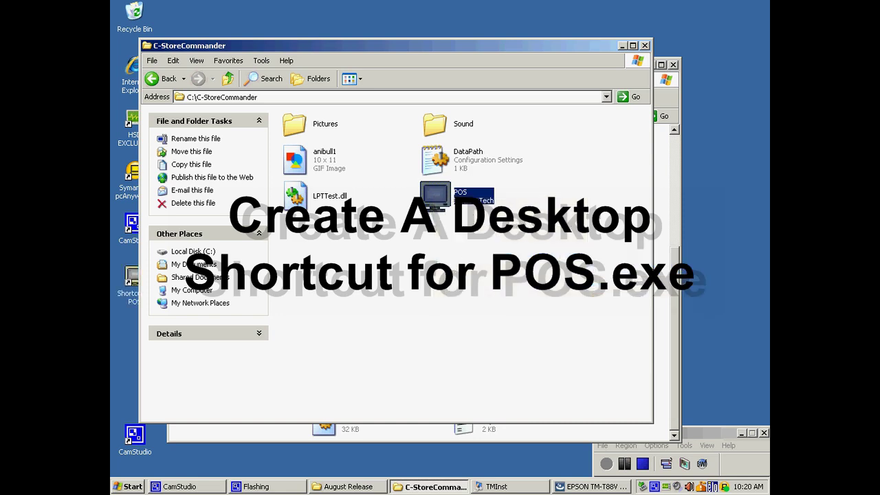
{"action": "left_click", "coordinate": [645, 46]}
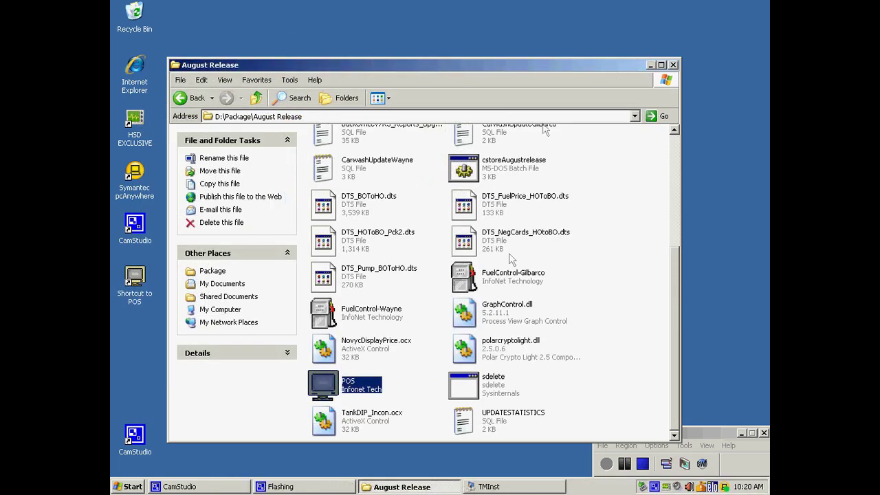
- Print a TM-T88V test page, then review its USB port and printing control settings (80mm, 130% density)
{"action": "left_click", "coordinate": [491, 486]}
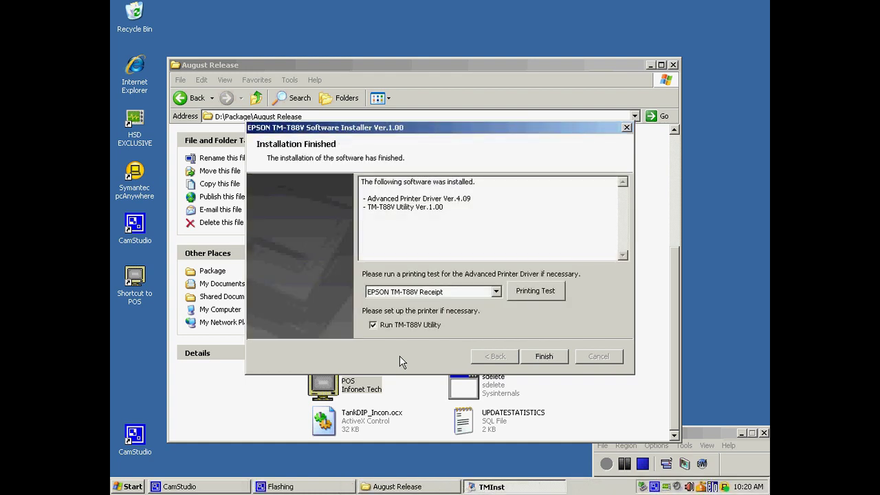
{"action": "left_click", "coordinate": [539, 293]}
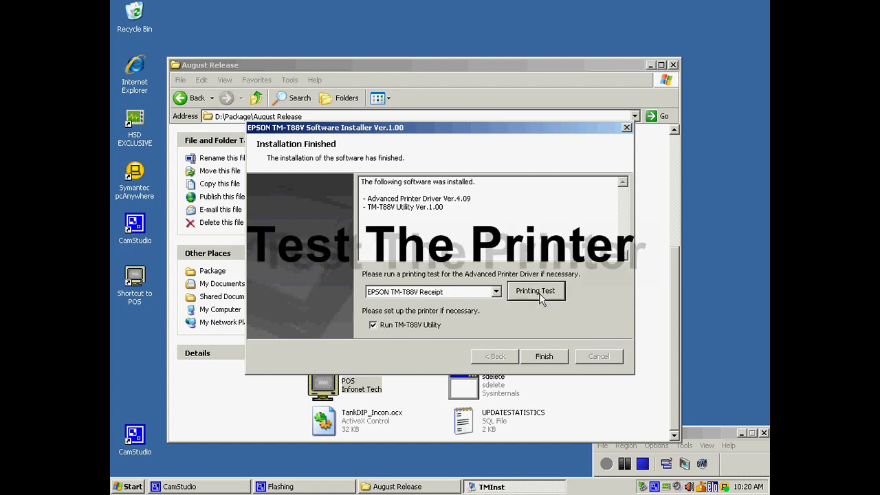
{"action": "left_click", "coordinate": [544, 355]}
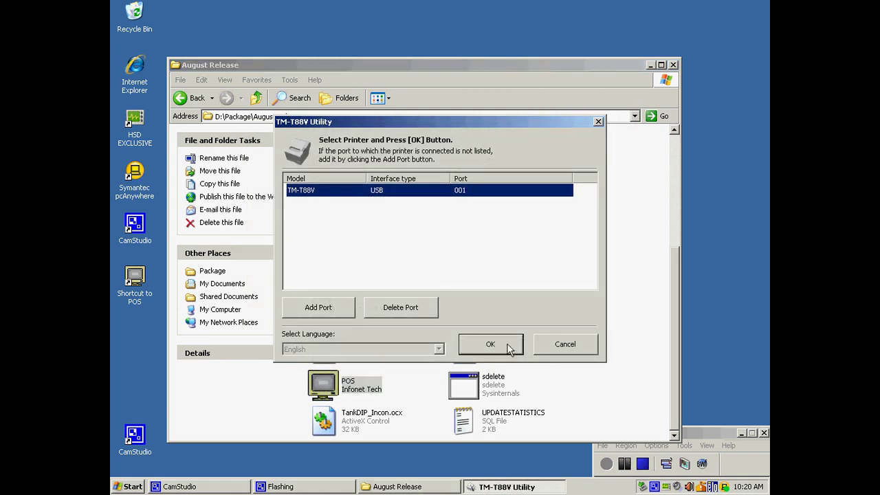
{"action": "left_click", "coordinate": [509, 349]}
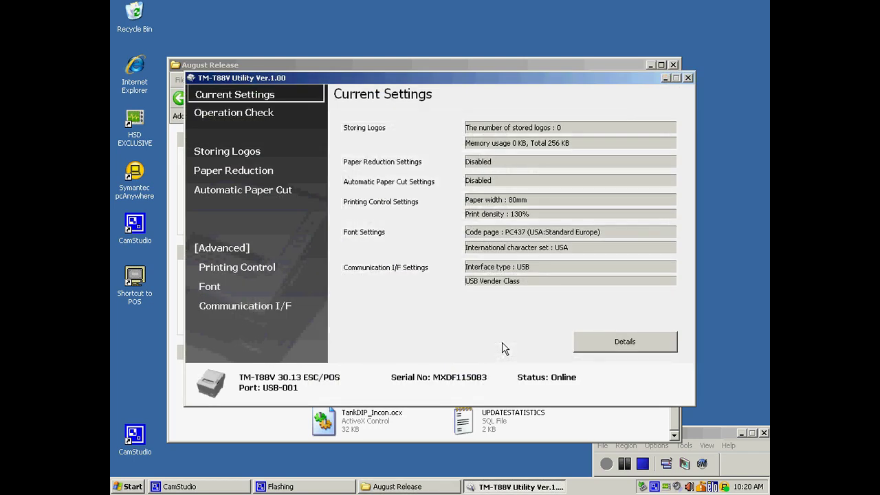
{"action": "left_click", "coordinate": [227, 270]}
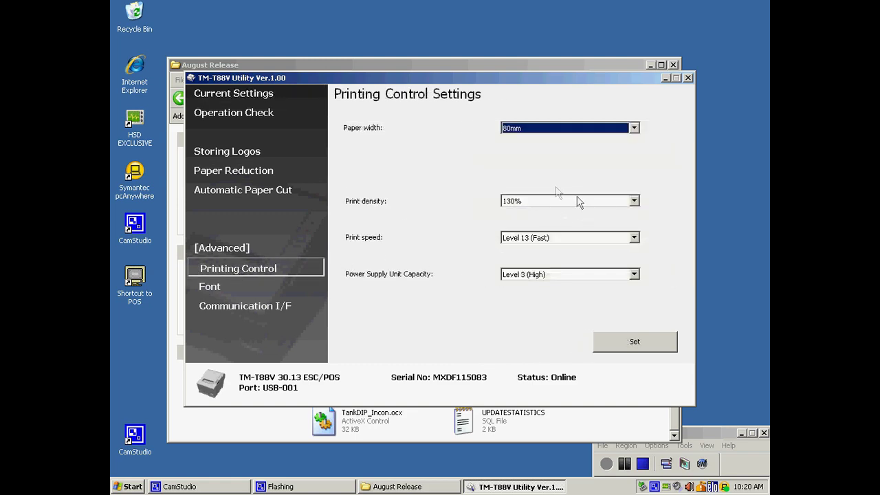
{"action": "left_click", "coordinate": [689, 77]}
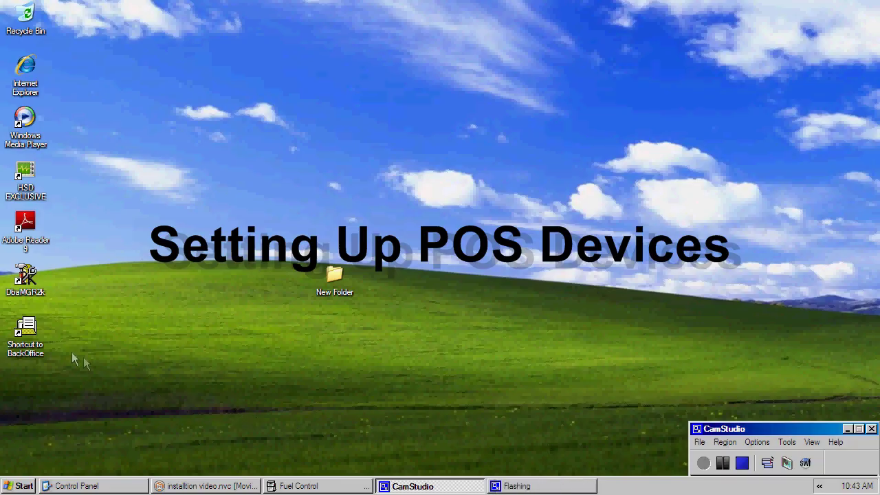
- Log into C-Store Commander Back Office and load the register settings for register 2
{"action": "double_click", "coordinate": [33, 332]}
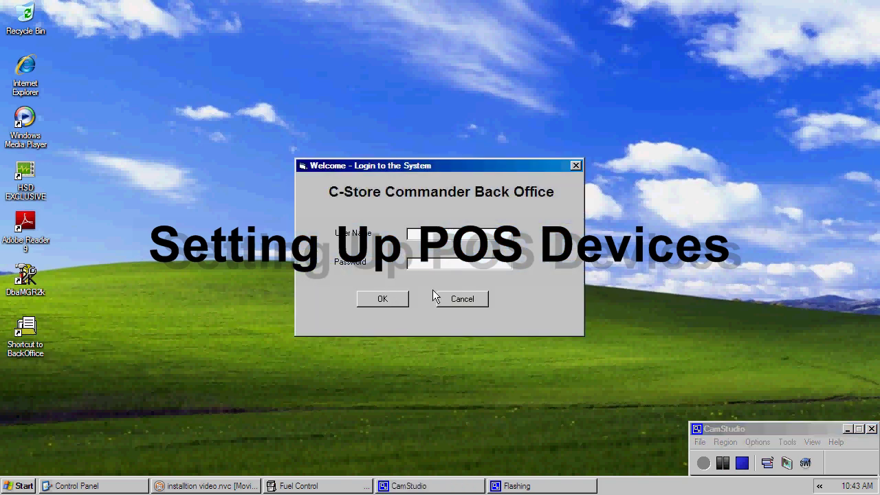
{"action": "key", "text": "Return"}
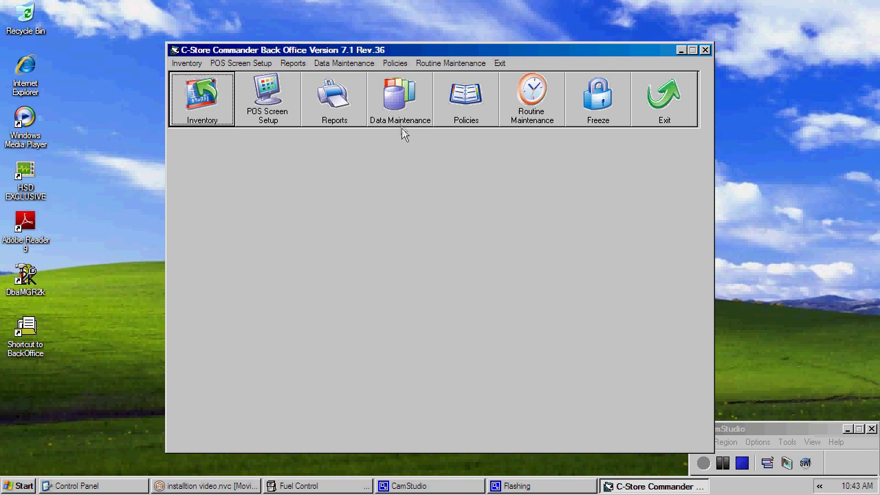
{"action": "left_click", "coordinate": [401, 119]}
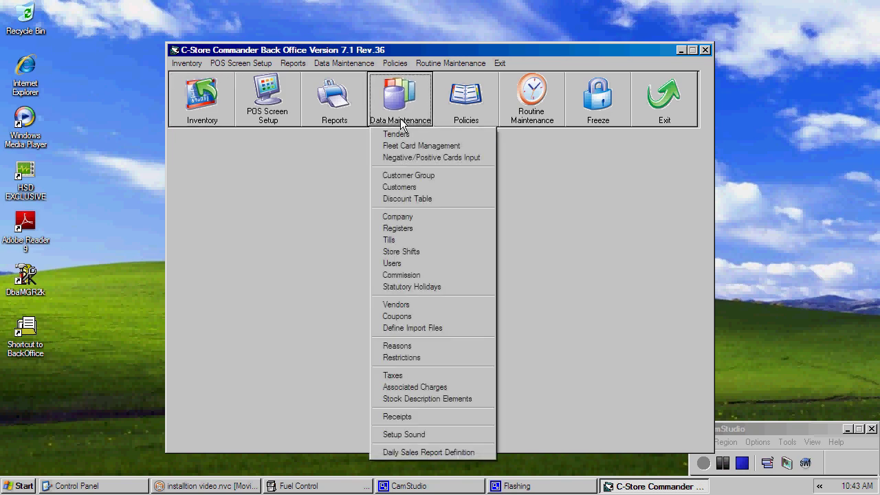
{"action": "left_click", "coordinate": [399, 227]}
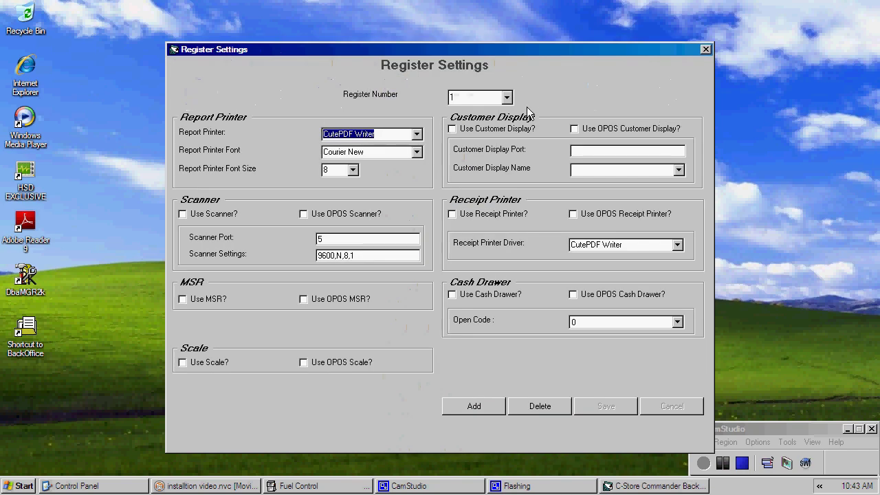
{"action": "left_click", "coordinate": [509, 98]}
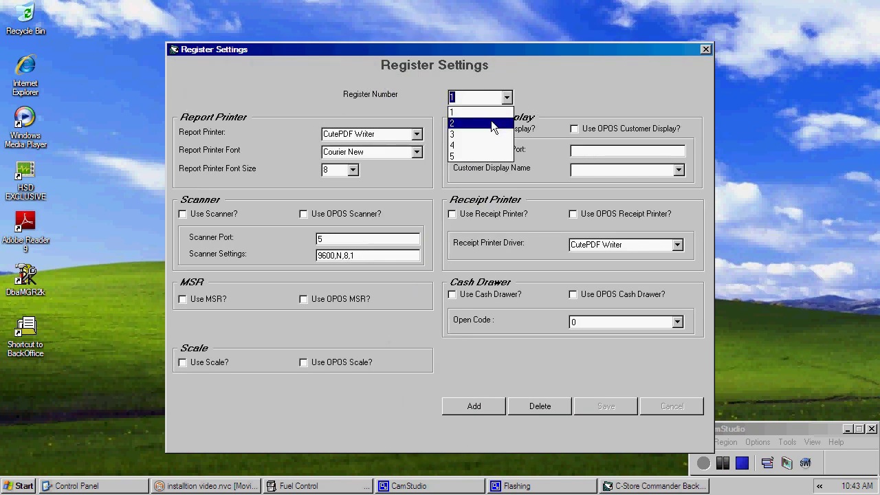
{"action": "left_click", "coordinate": [491, 120]}
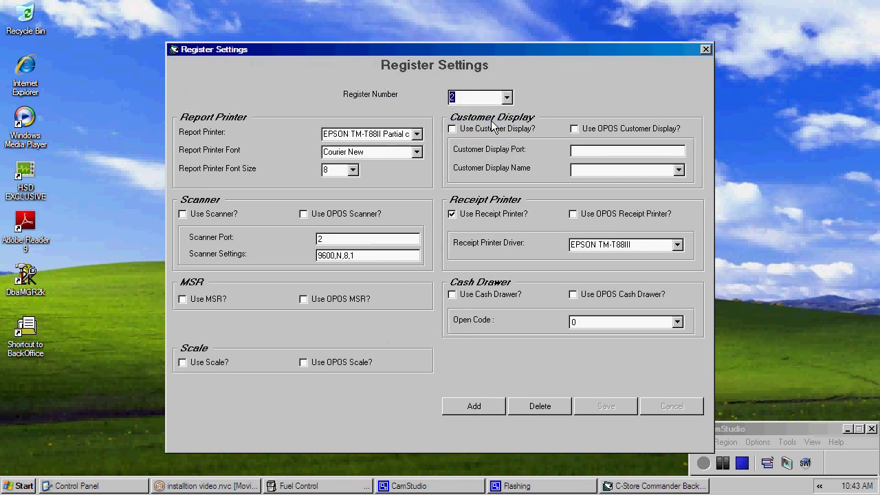
- Update the report printer model suffix to V and enable a 3 - IEE P322 customer display on port 4
{"action": "left_click", "coordinate": [382, 136]}
{"action": "left_click", "coordinate": [374, 136]}
{"action": "left_click_drag", "start_coordinate": [373, 137], "coordinate": [417, 137]}
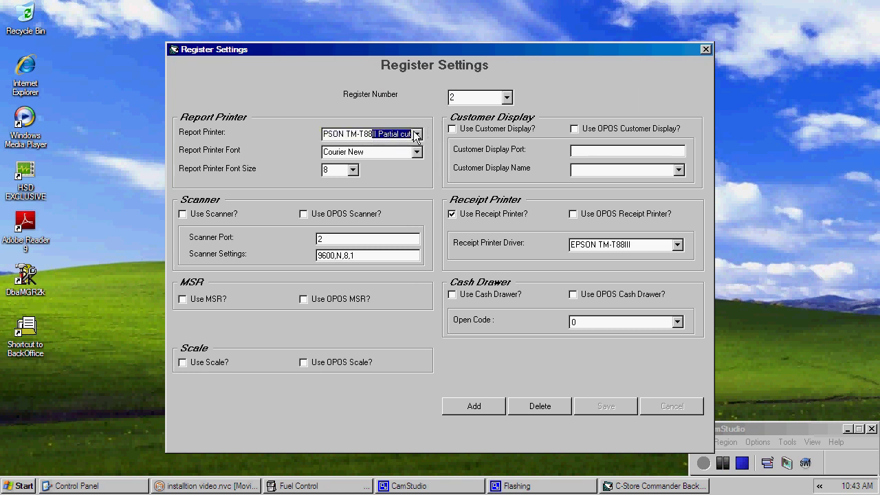
{"action": "type", "text": "V"}
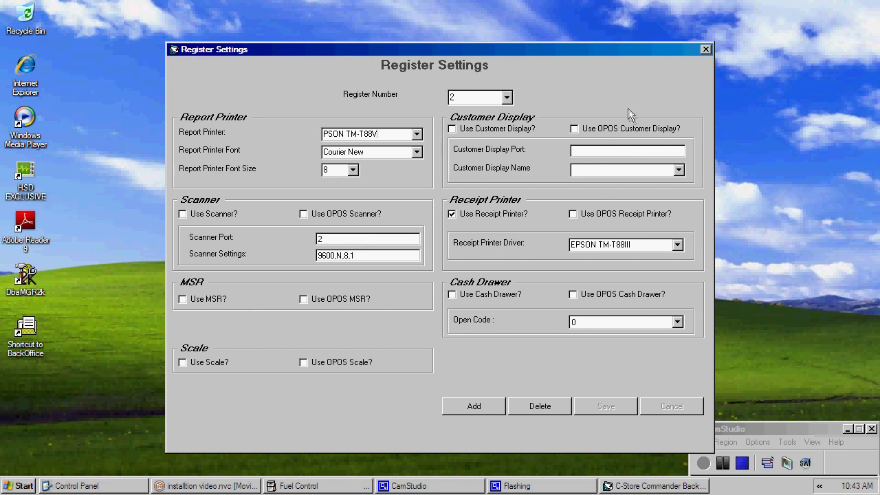
{"action": "left_click", "coordinate": [453, 129]}
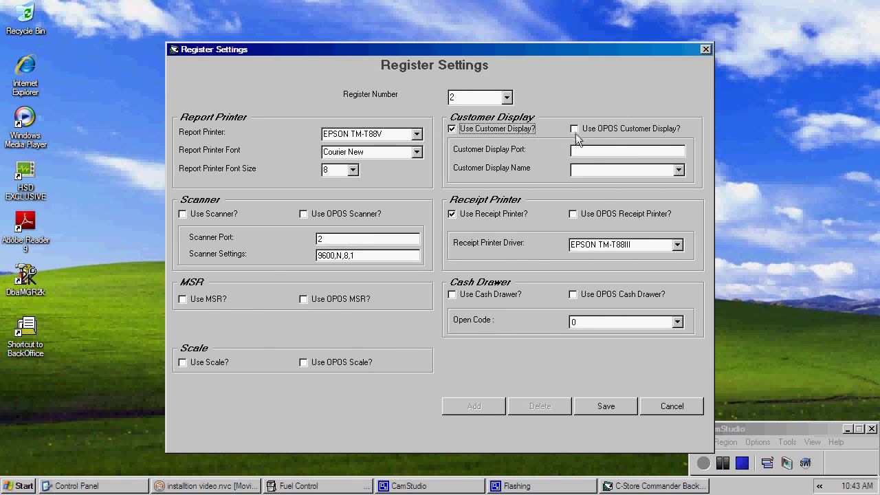
{"action": "left_click", "coordinate": [576, 151]}
{"action": "type", "text": "4"}
{"action": "left_click", "coordinate": [679, 170]}
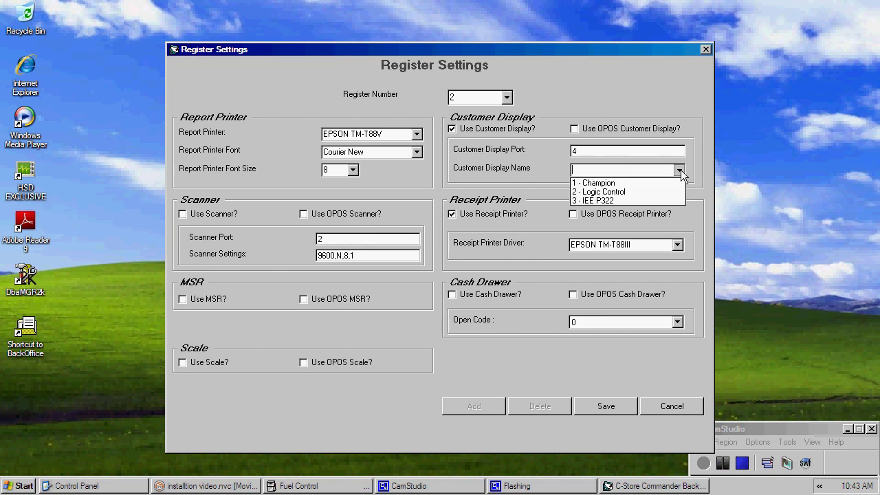
{"action": "left_click", "coordinate": [638, 200]}
{"action": "left_click", "coordinate": [640, 244]}
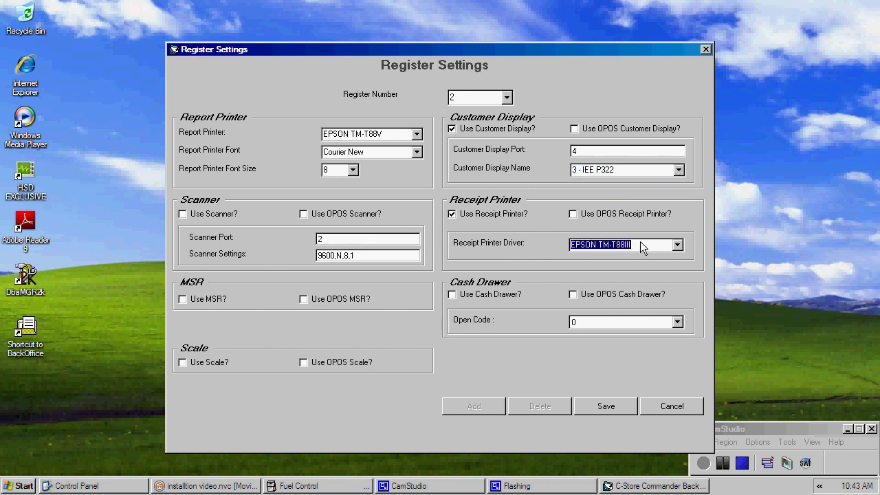
- Set the EPSON TM-T88V receipt printer, enable a non-OPOS cash drawer, and save
{"action": "left_click", "coordinate": [638, 244]}
{"action": "left_click", "coordinate": [453, 295]}
{"action": "left_click", "coordinate": [574, 295]}
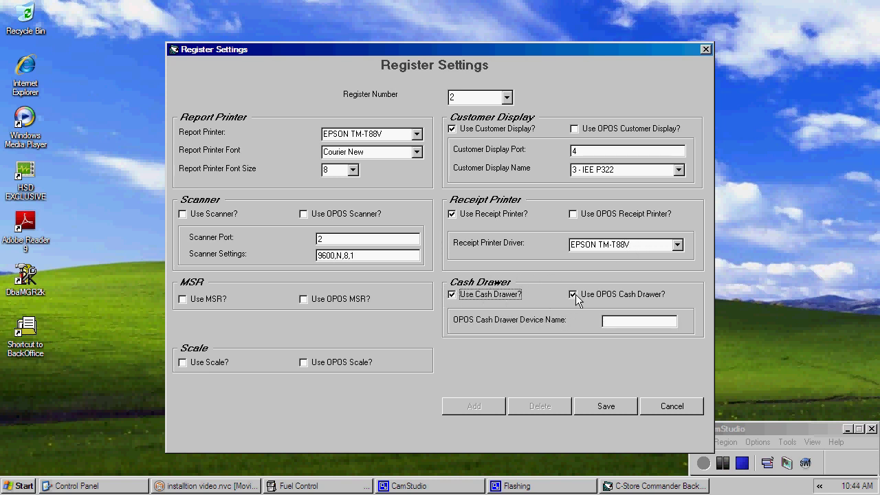
{"action": "left_click", "coordinate": [573, 295]}
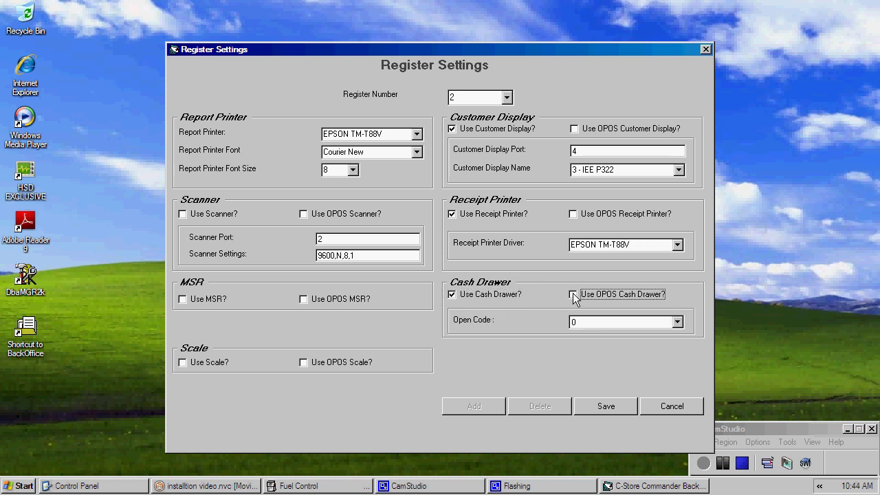
{"action": "left_click", "coordinate": [597, 407]}
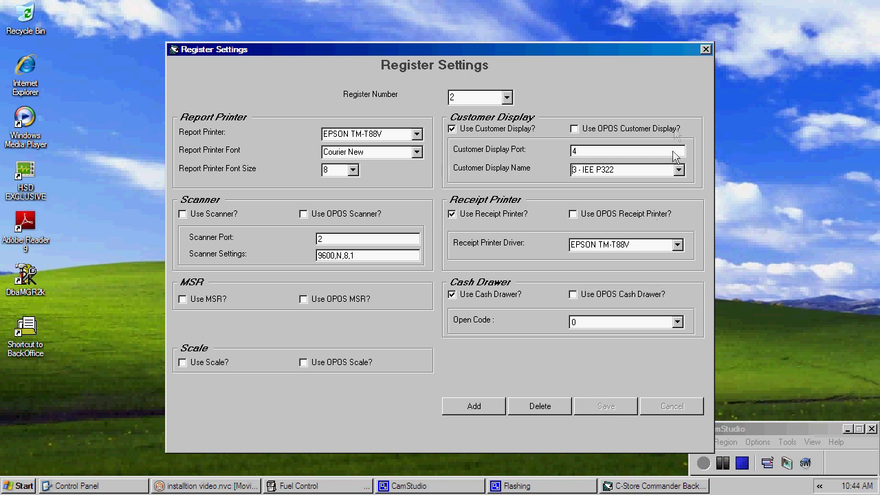
{"action": "left_click", "coordinate": [704, 50]}
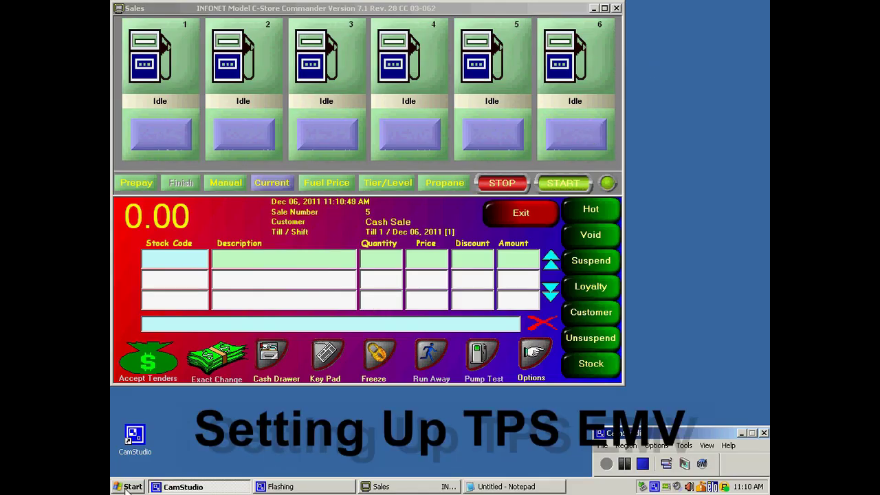
- Run DeployTPSService.bat from D:\Package\Global Payments Chip & Pin EMV\EMV_Installation_Files\TPSServiceInstall
{"action": "left_click", "coordinate": [126, 488]}
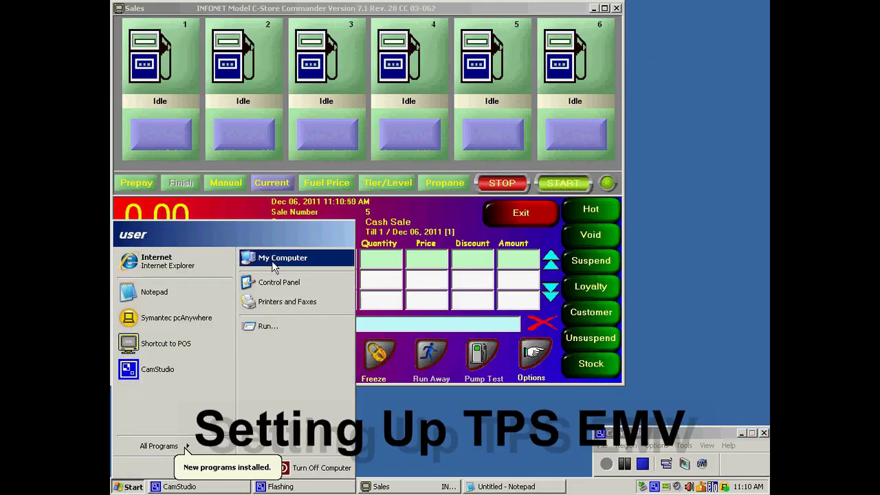
{"action": "left_click", "coordinate": [273, 258]}
{"action": "double_click", "coordinate": [442, 206]}
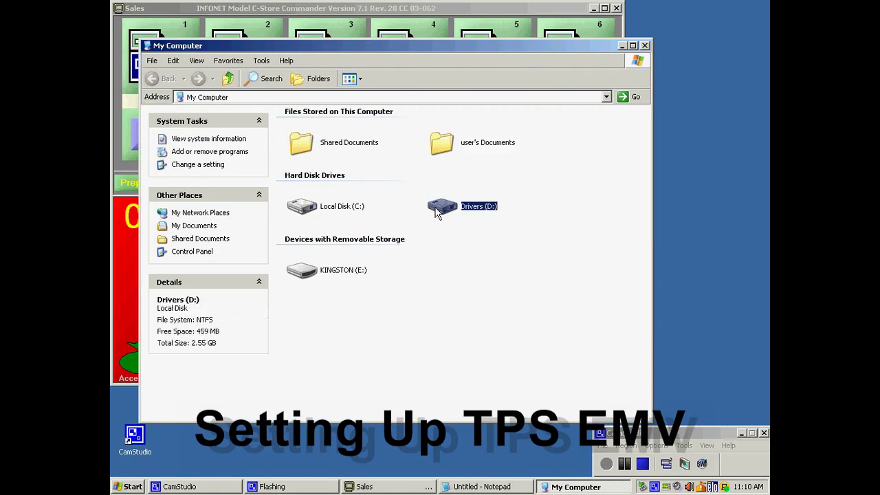
{"action": "double_click", "coordinate": [329, 234]}
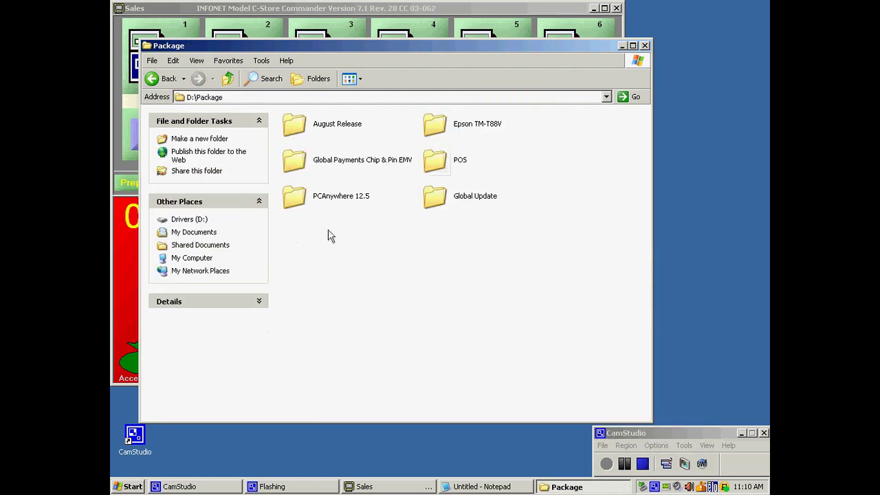
{"action": "double_click", "coordinate": [329, 168]}
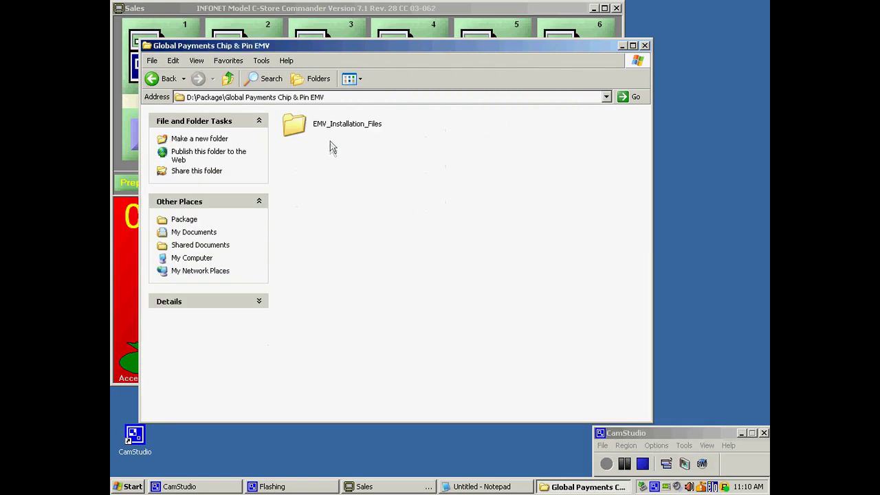
{"action": "double_click", "coordinate": [331, 132]}
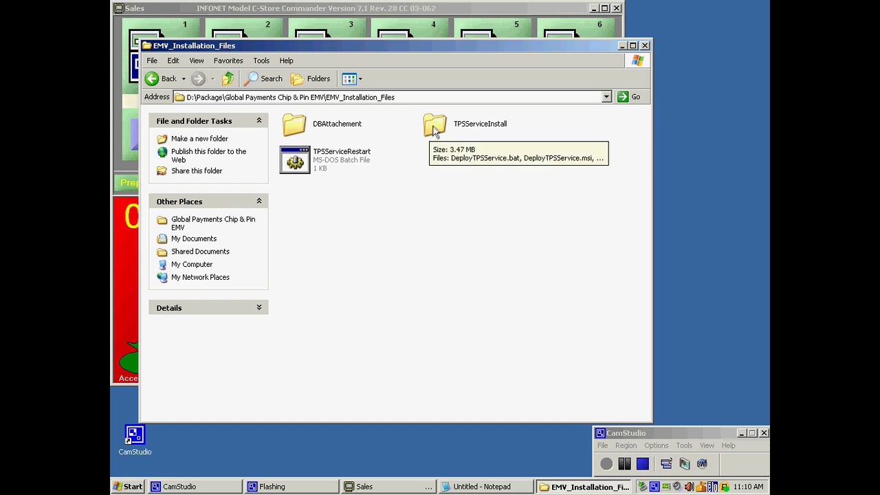
{"action": "double_click", "coordinate": [434, 126]}
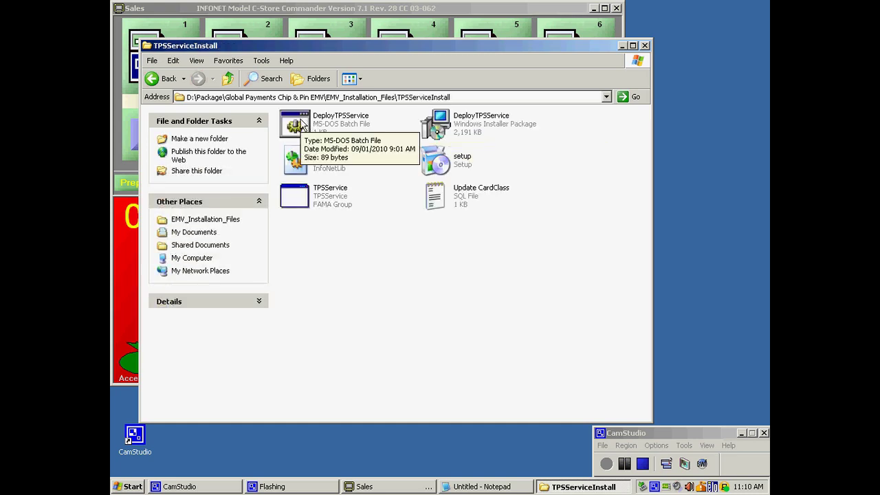
{"action": "double_click", "coordinate": [300, 117]}
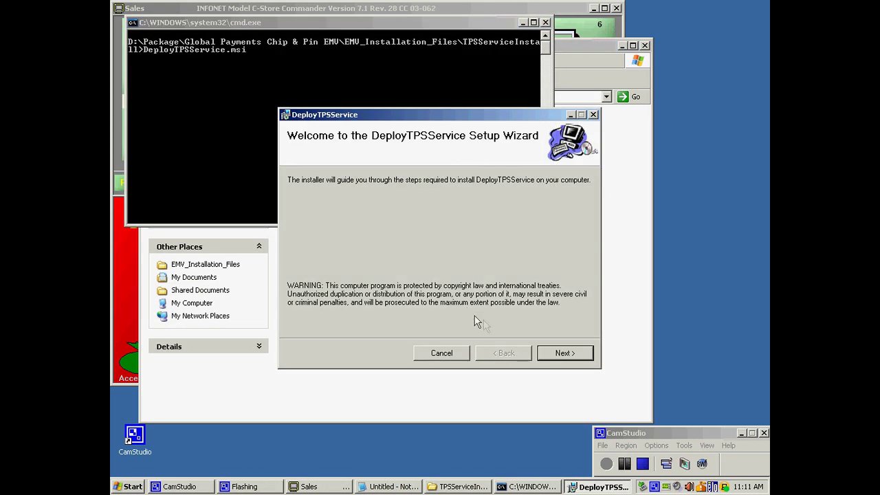
- Install DeployTPSService for Everyone into the default folder
{"action": "left_click", "coordinate": [560, 352]}
{"action": "left_click", "coordinate": [337, 308]}
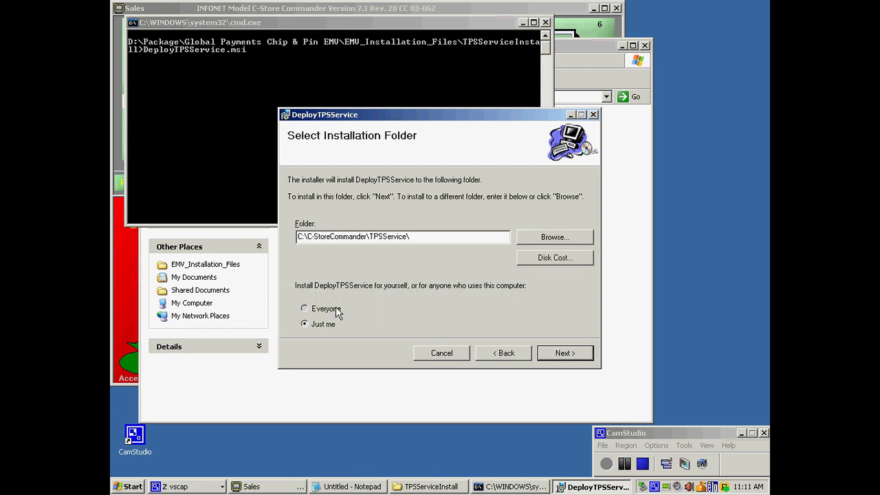
{"action": "left_click", "coordinate": [544, 354]}
{"action": "left_click", "coordinate": [546, 353]}
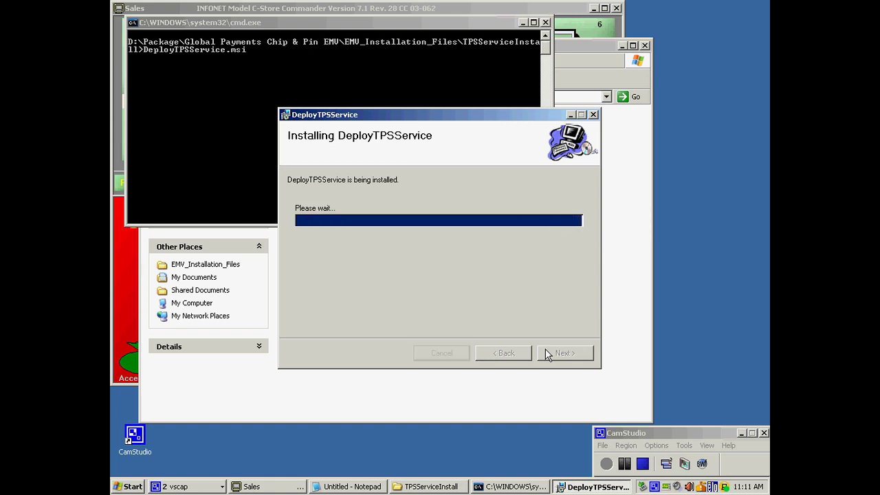
{"action": "left_click", "coordinate": [545, 352]}
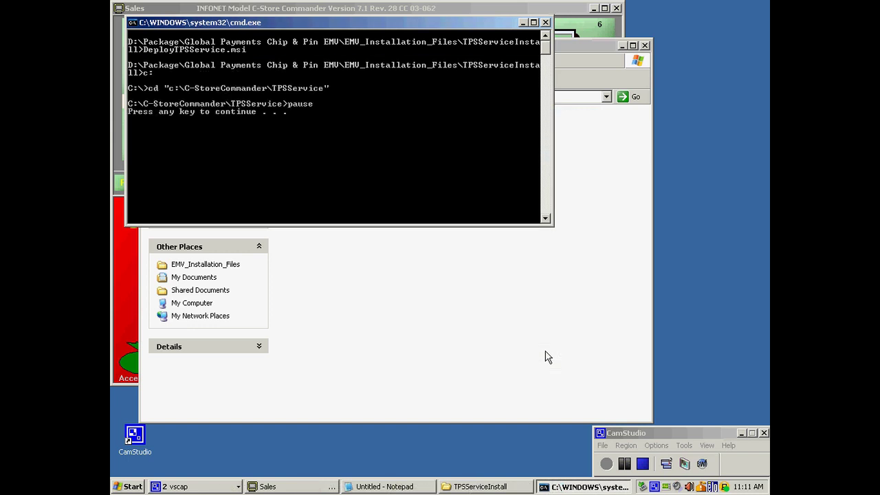
- Continue the deployment script and choose the KWIKIMART\BOSERVER SQL Server instance
{"action": "key", "text": "Return"}
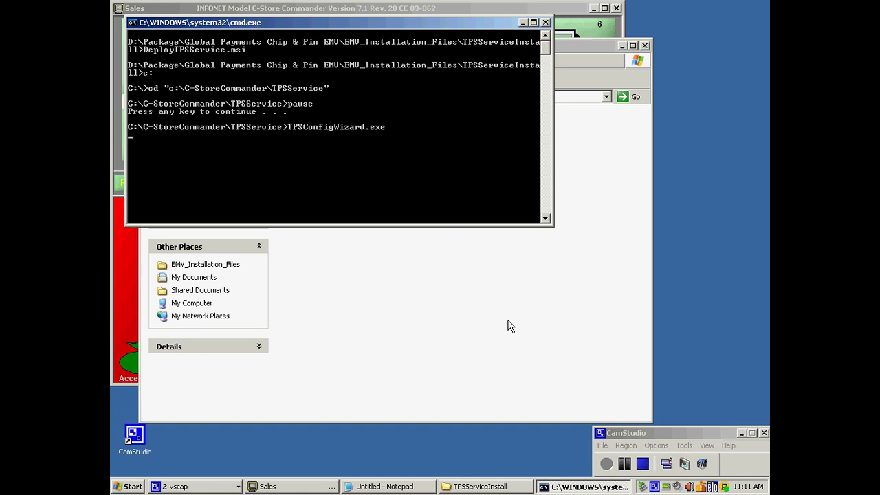
{"action": "left_click", "coordinate": [475, 213]}
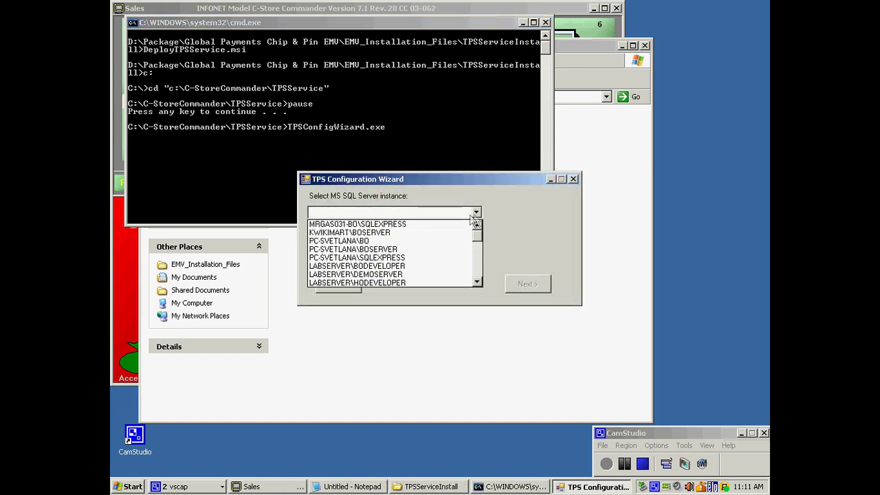
{"action": "left_click", "coordinate": [399, 232]}
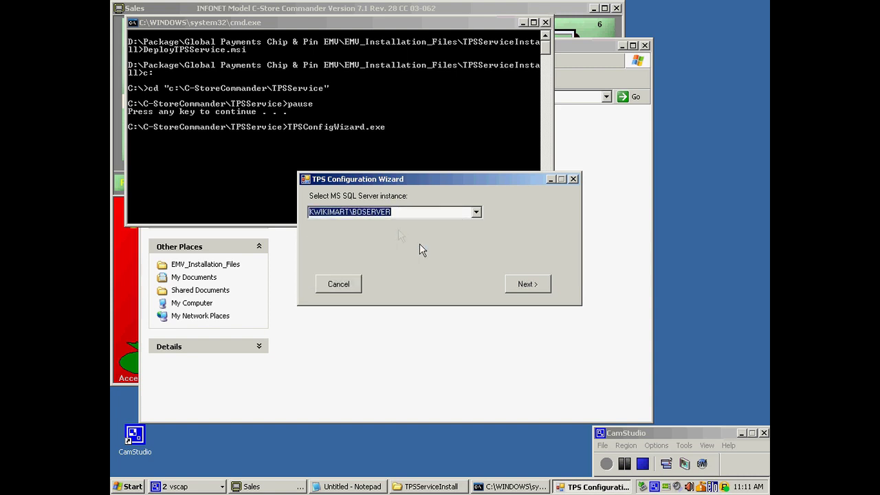
{"action": "left_click", "coordinate": [528, 284]}
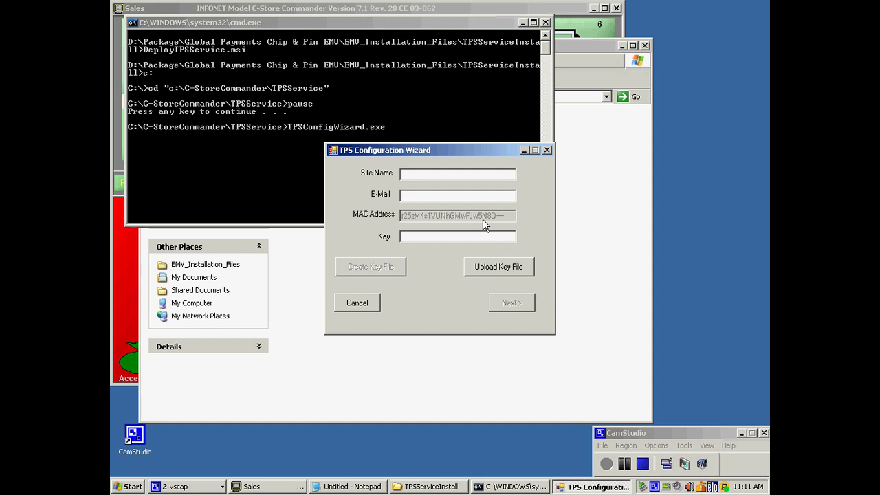
- License site KWIKIMART with the contact's e-mail, create License.xml, and paste the key
{"action": "type", "text": "KWIKIMART"}
{"action": "left_click", "coordinate": [472, 196]}
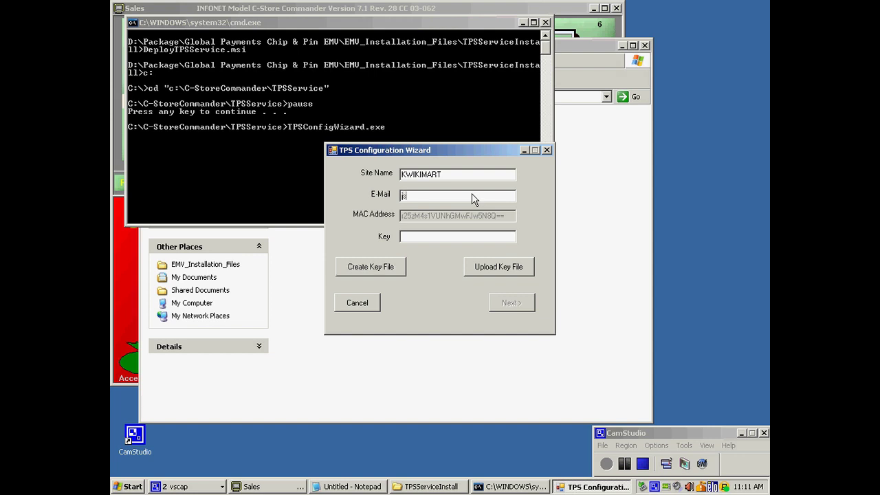
{"action": "left_click", "coordinate": [364, 271]}
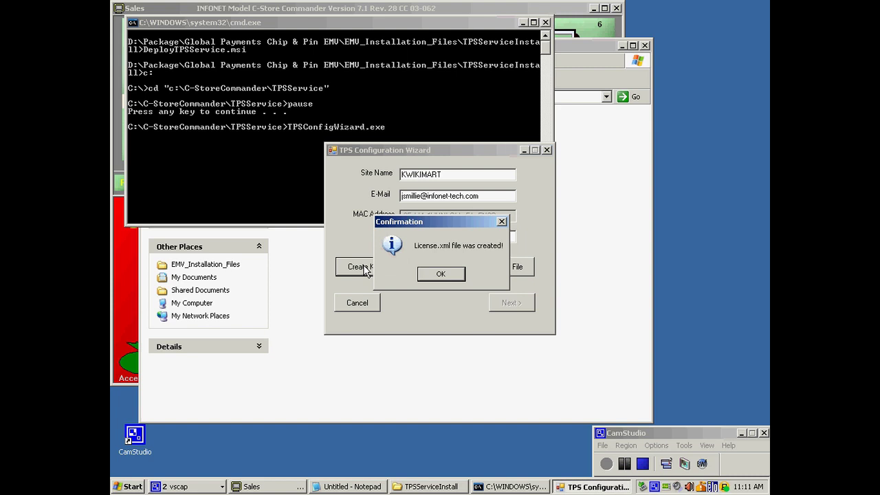
{"action": "left_click", "coordinate": [434, 275]}
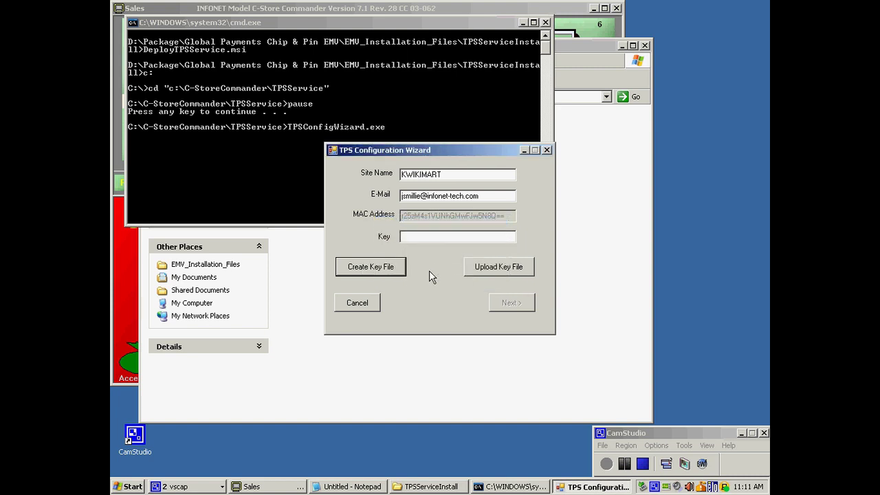
{"action": "left_click", "coordinate": [447, 236]}
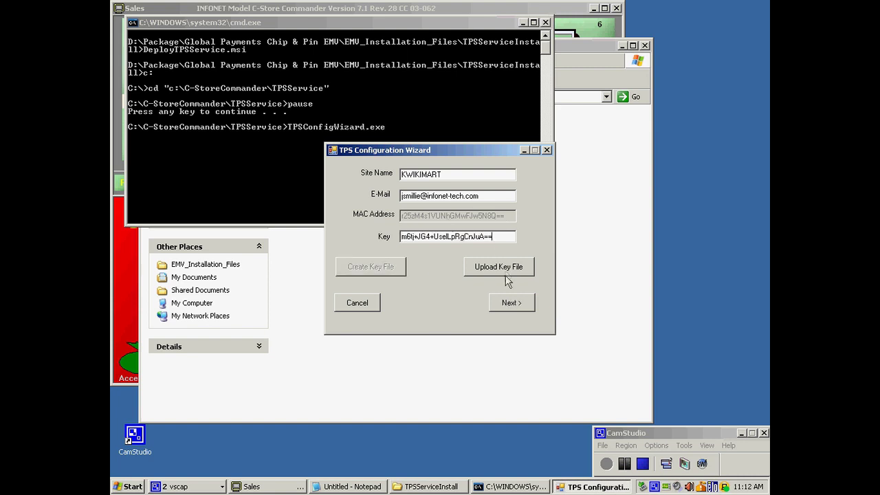
{"action": "left_click", "coordinate": [507, 307]}
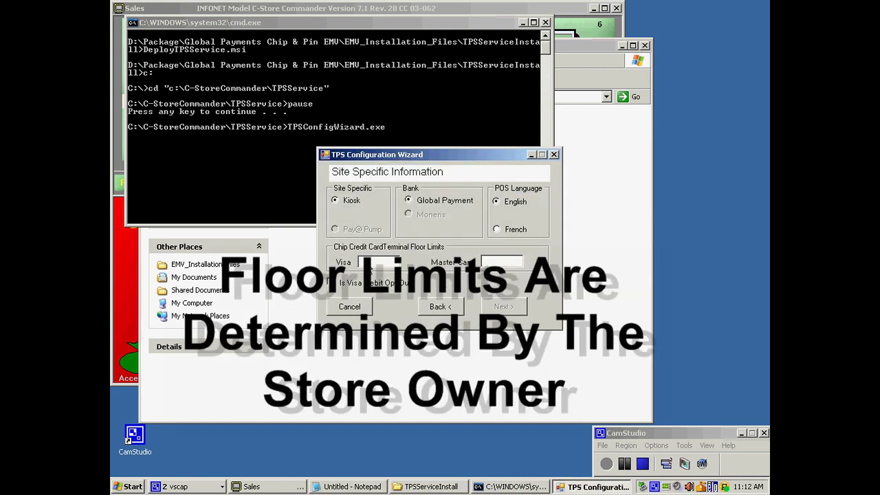
- Set Visa and MasterCard floor limits to 75 and turn on Visa Debit Opt Out
{"action": "left_click", "coordinate": [369, 265]}
{"action": "type", "text": "75"}
{"action": "left_click", "coordinate": [484, 262]}
{"action": "type", "text": "75"}
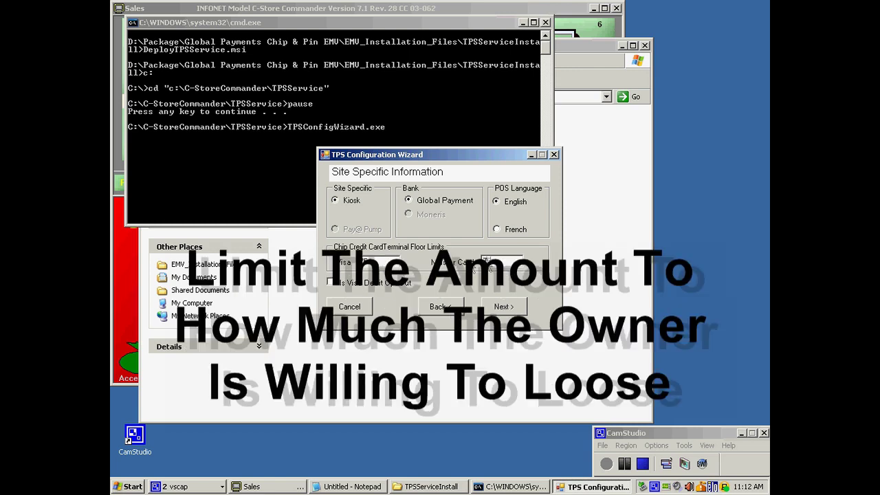
{"action": "left_click", "coordinate": [331, 282]}
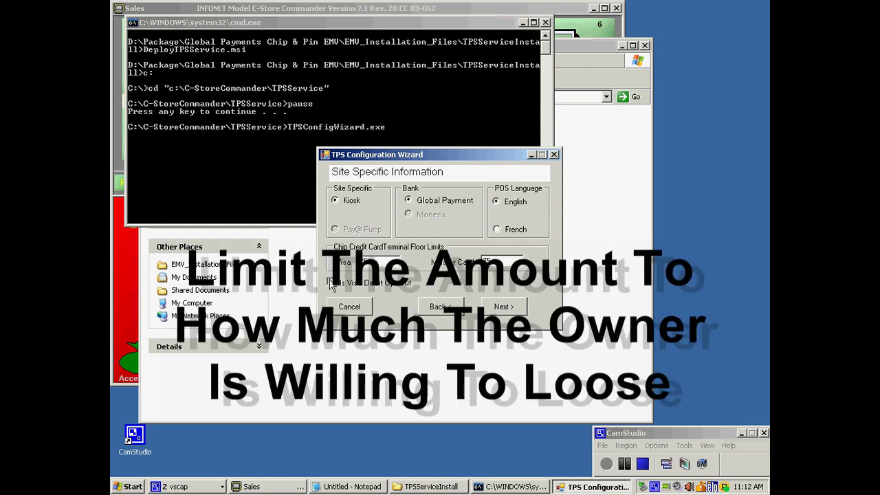
{"action": "left_click", "coordinate": [502, 306]}
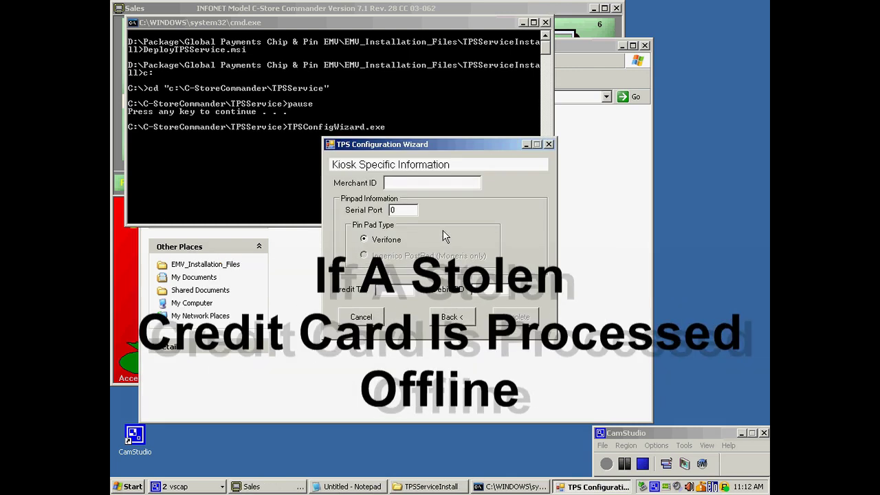
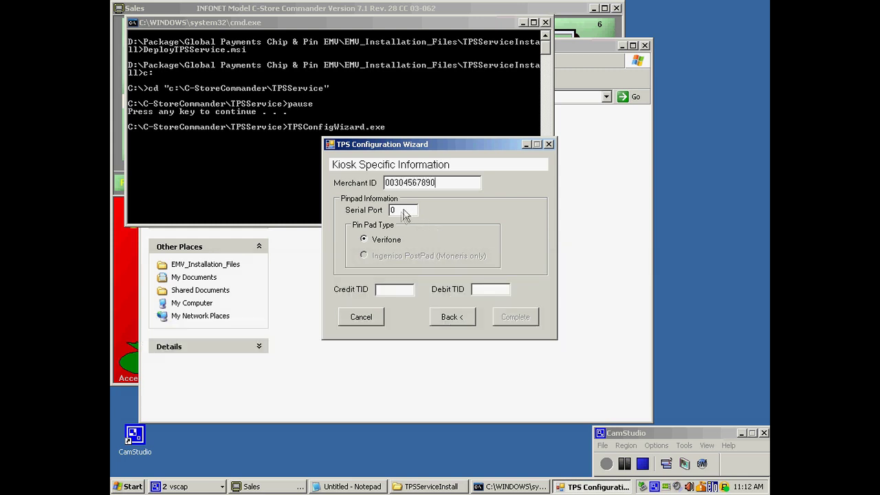
- Enter the merchant ID, serial port 1, credit and debit TIDs (INFEMVD1), and complete the configuration
{"action": "left_click_drag", "start_coordinate": [405, 211], "coordinate": [385, 213]}
{"action": "type", "text": "1"}
{"action": "left_click", "coordinate": [387, 290]}
{"action": "type", "text": "INSMVC1"}
{"action": "left_click", "coordinate": [499, 292]}
{"action": "type", "text": "INFEMV"}
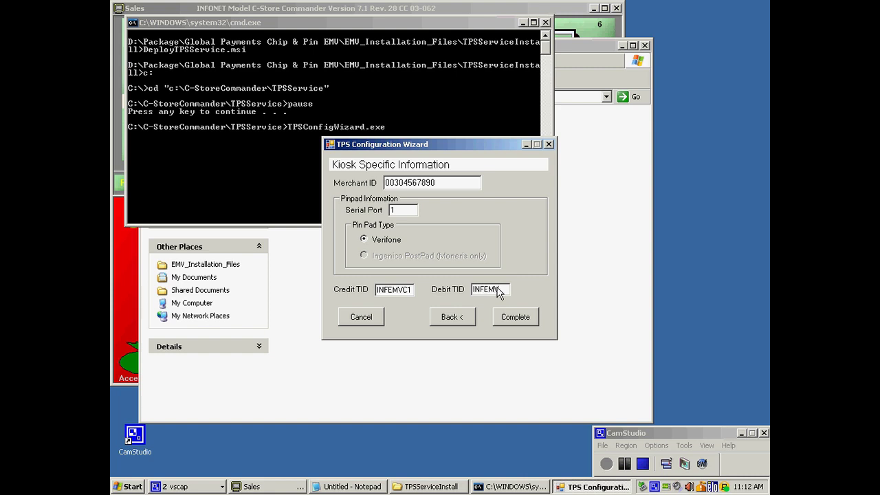
{"action": "type", "text": "D1"}
{"action": "left_click", "coordinate": [531, 317]}
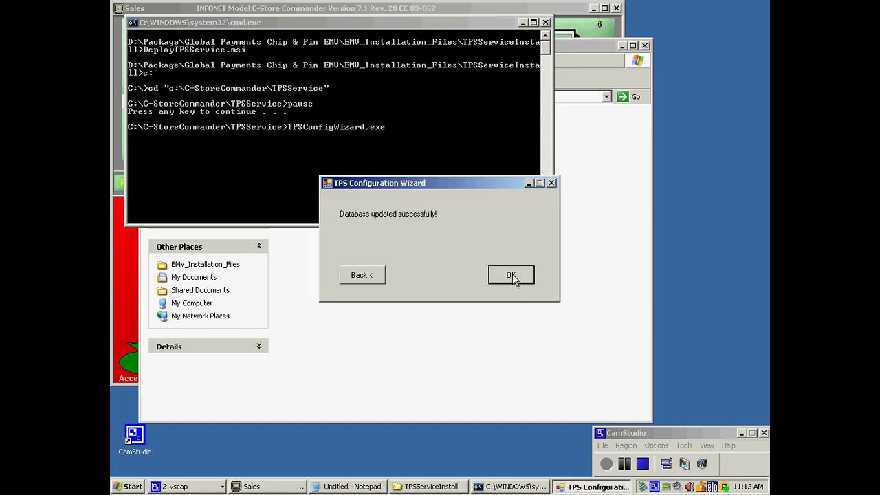
{"action": "left_click", "coordinate": [512, 276]}
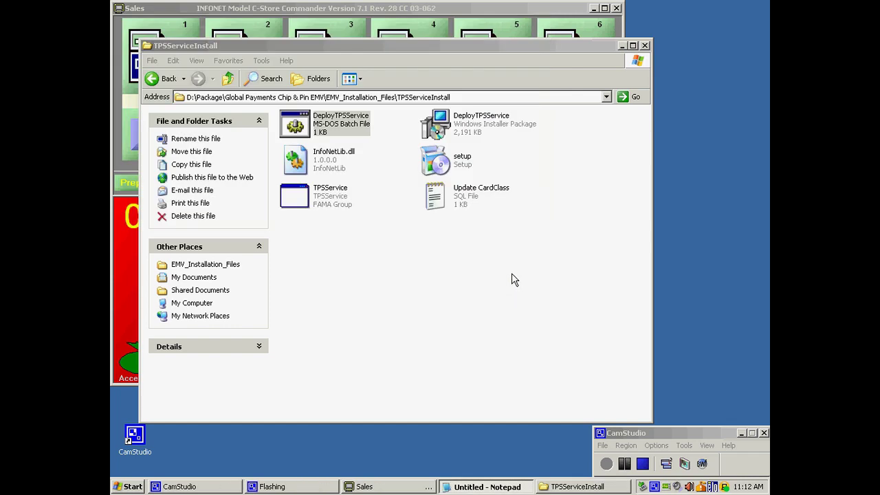
- Copy InfoNetLib.dll and TPSService from D:\Package\Global Update
{"action": "left_click", "coordinate": [168, 79]}
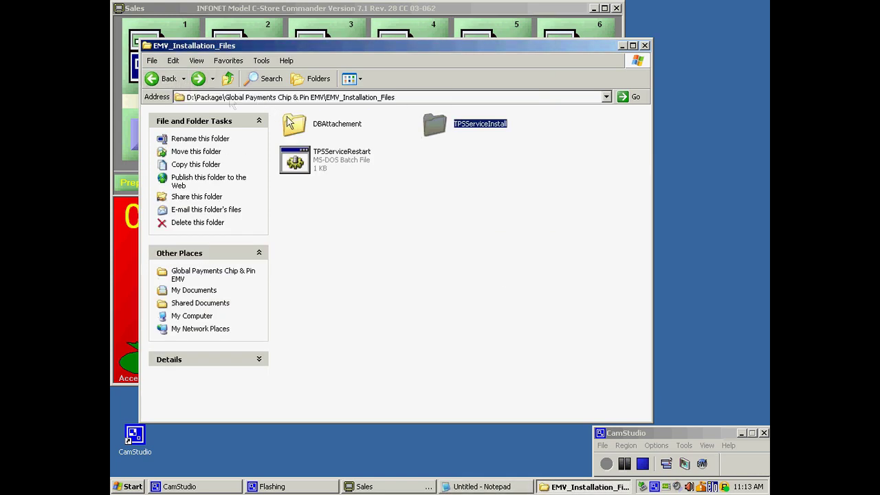
{"action": "left_click", "coordinate": [152, 79]}
{"action": "left_click", "coordinate": [152, 78]}
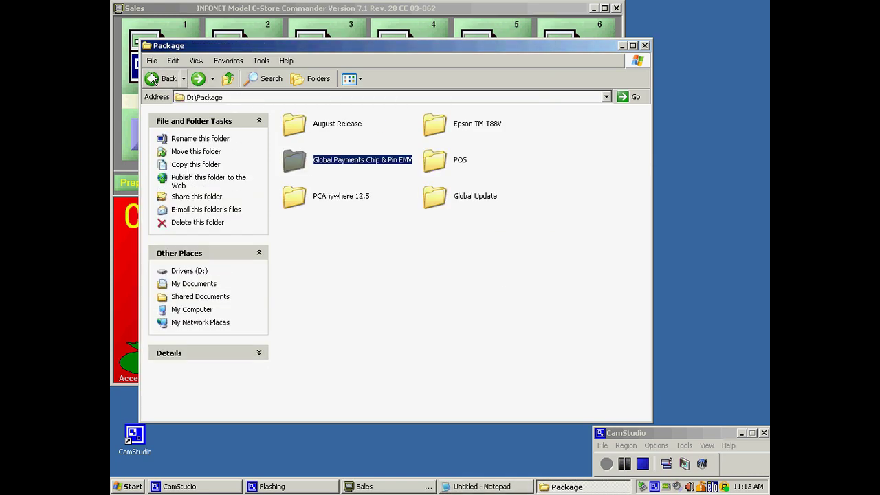
{"action": "left_click", "coordinate": [443, 201]}
{"action": "double_click", "coordinate": [442, 199]}
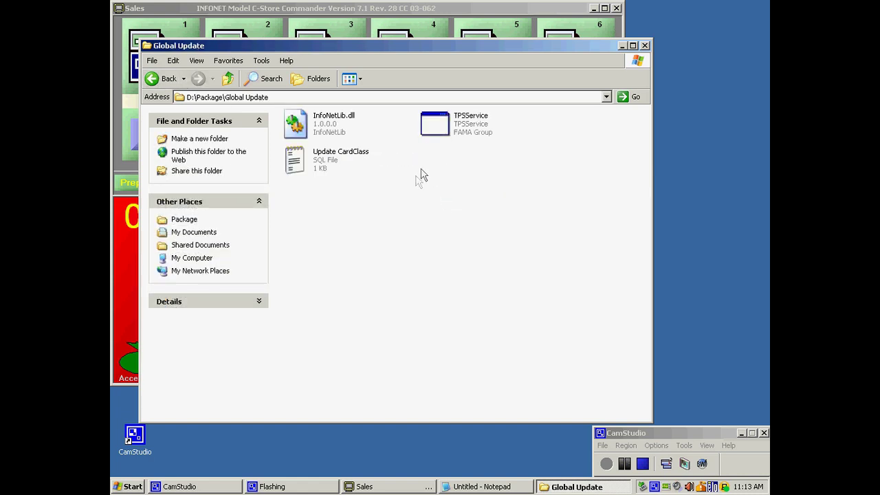
{"action": "left_click_drag", "start_coordinate": [546, 119], "coordinate": [314, 129]}
{"action": "right_click", "coordinate": [314, 128]}
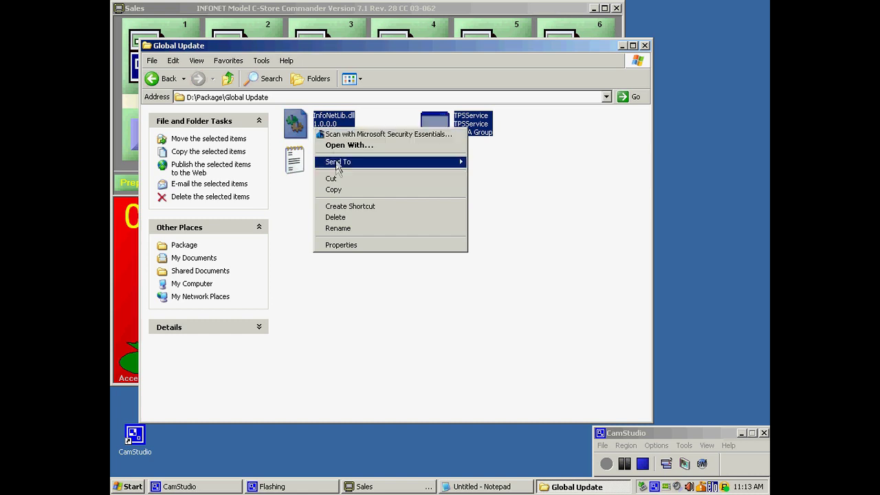
{"action": "left_click", "coordinate": [335, 190]}
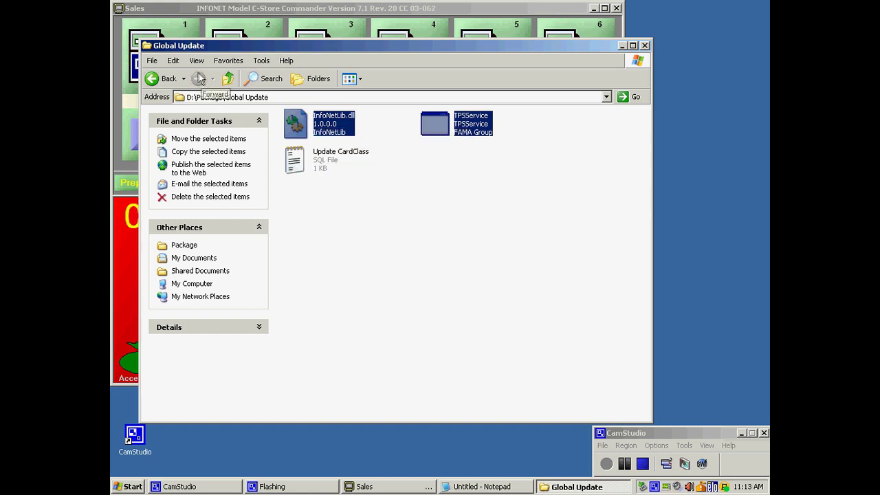
- Paste both files into C:\C-StoreCommander\TPSService, replacing all existing copies
{"action": "left_click", "coordinate": [155, 79]}
{"action": "left_click", "coordinate": [156, 80]}
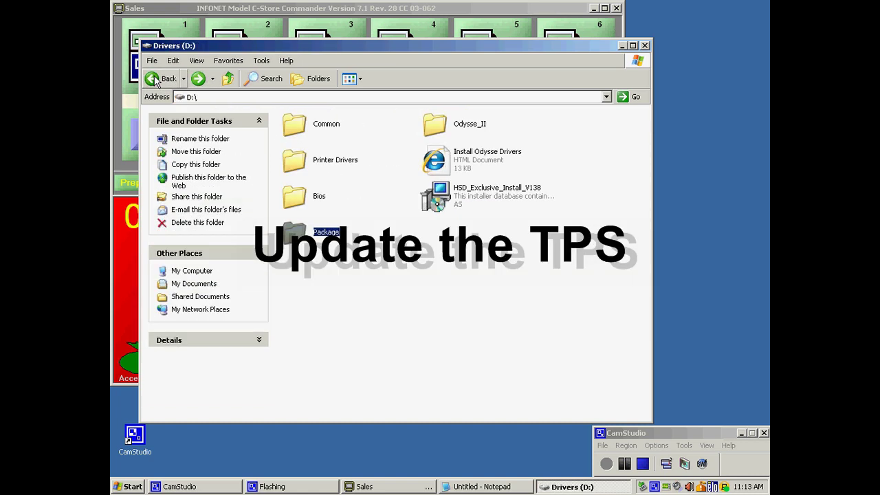
{"action": "left_click", "coordinate": [156, 80]}
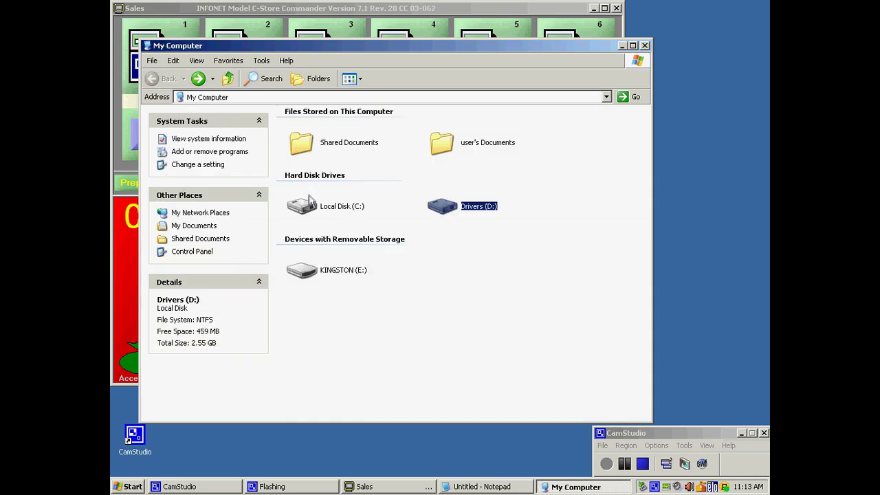
{"action": "double_click", "coordinate": [309, 201]}
{"action": "double_click", "coordinate": [341, 127]}
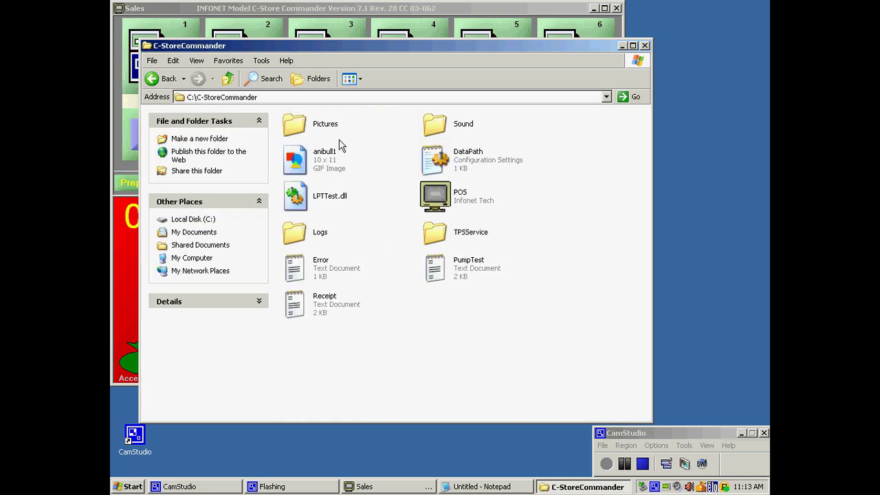
{"action": "double_click", "coordinate": [430, 234]}
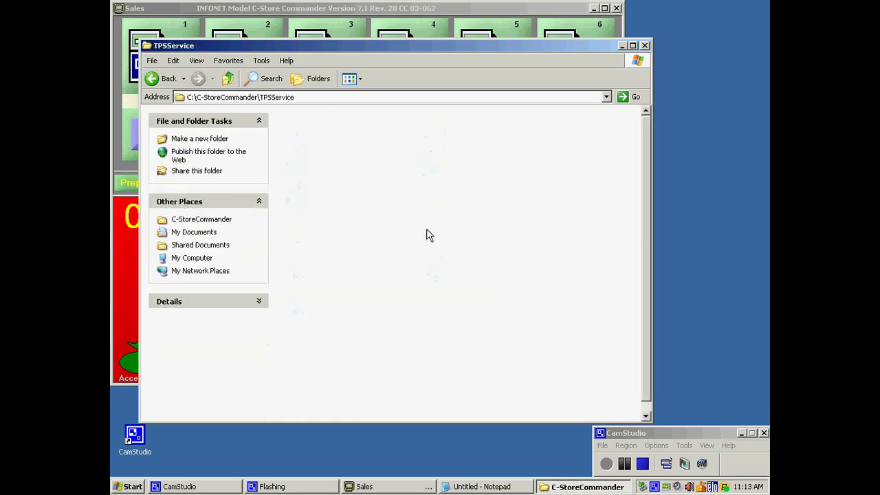
{"action": "right_click", "coordinate": [574, 272]}
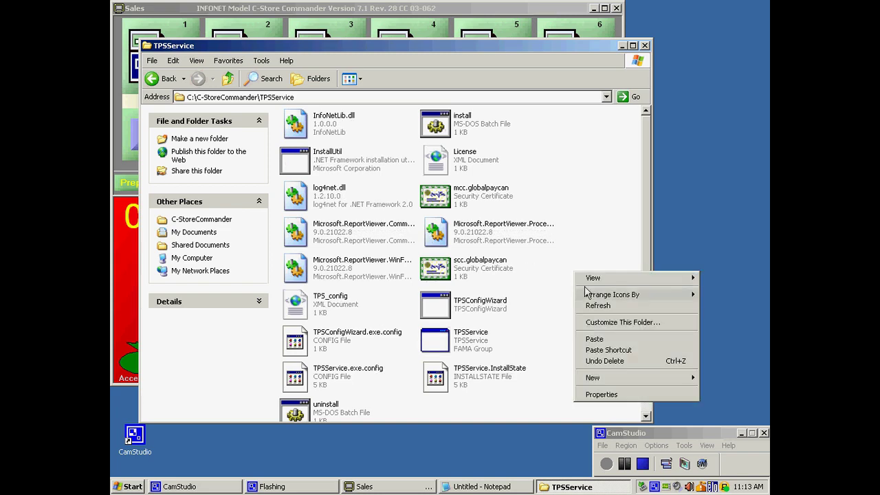
{"action": "left_click", "coordinate": [595, 340]}
{"action": "left_click", "coordinate": [440, 310]}
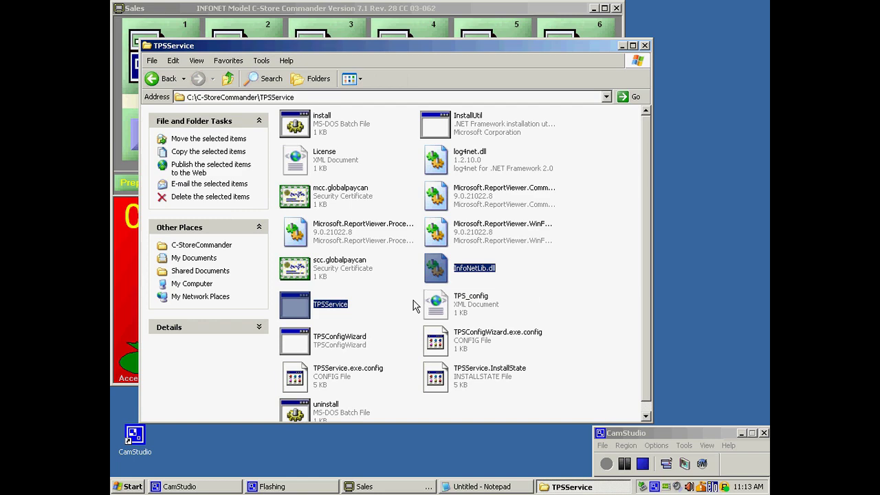
{"action": "left_click", "coordinate": [129, 485]}
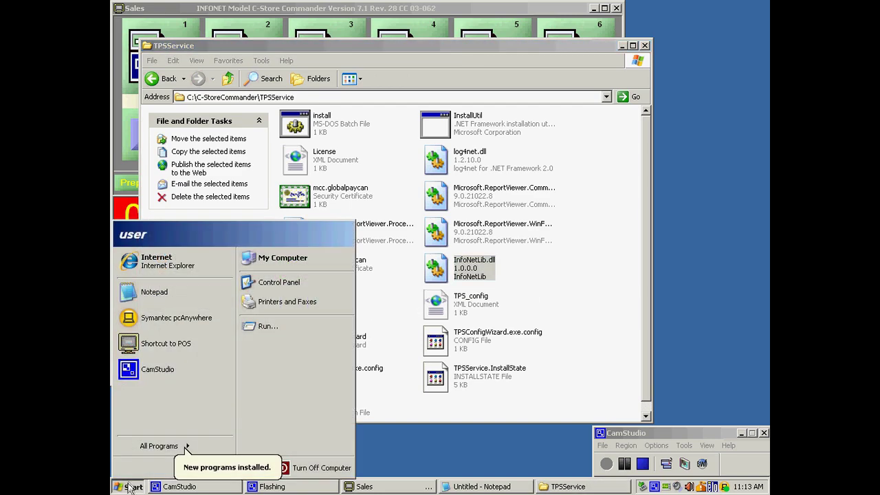
- Allow TPSService to interact with the desktop in its Log On properties
{"action": "right_click", "coordinate": [288, 261]}
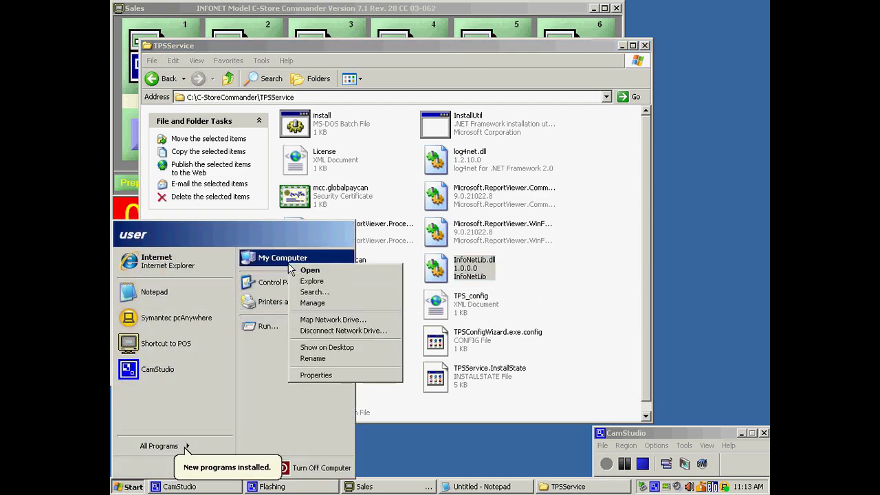
{"action": "left_click", "coordinate": [307, 302]}
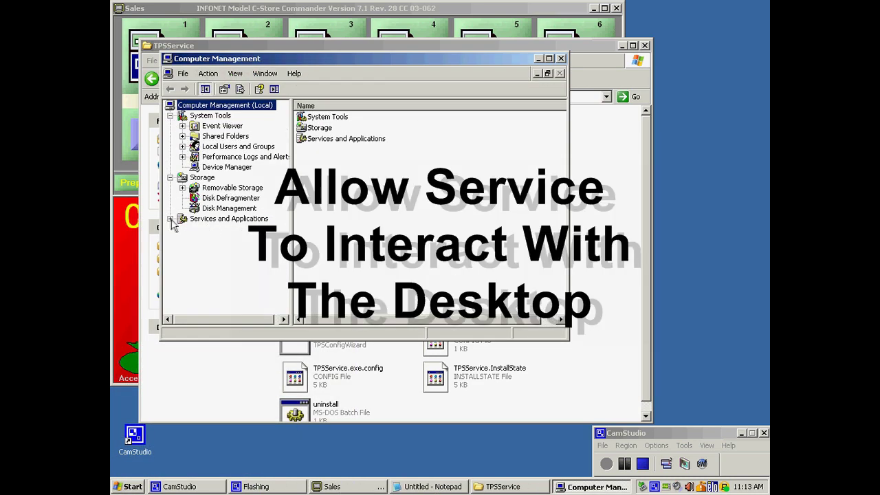
{"action": "left_click", "coordinate": [170, 219]}
{"action": "left_click", "coordinate": [215, 228]}
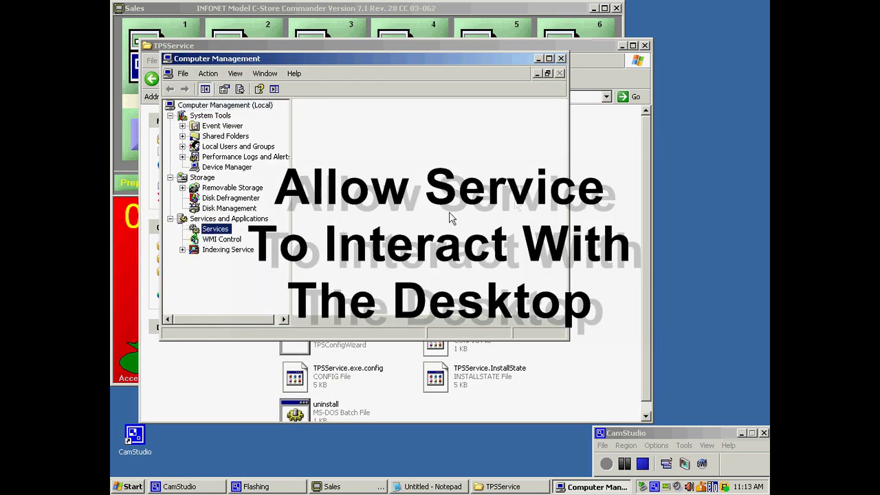
{"action": "left_click_drag", "start_coordinate": [561, 148], "coordinate": [561, 255]}
{"action": "left_click", "coordinate": [467, 262]}
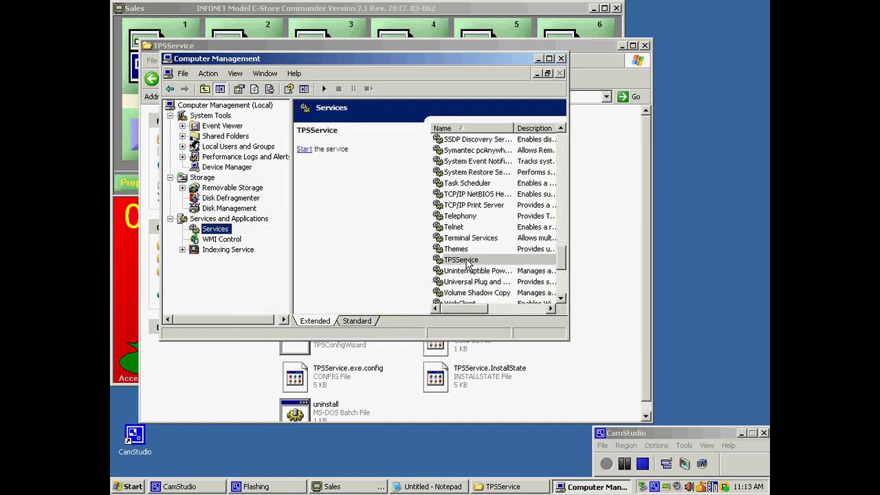
{"action": "right_click", "coordinate": [467, 264]}
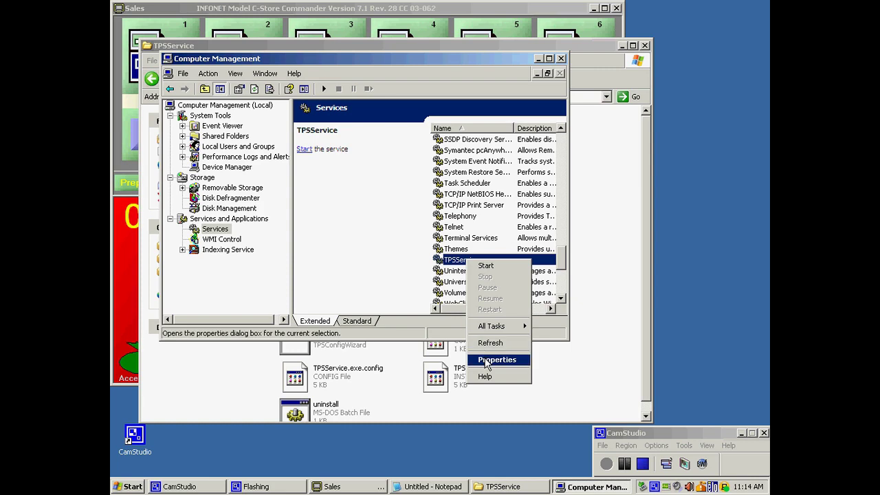
{"action": "left_click", "coordinate": [497, 360]}
{"action": "left_click", "coordinate": [296, 73]}
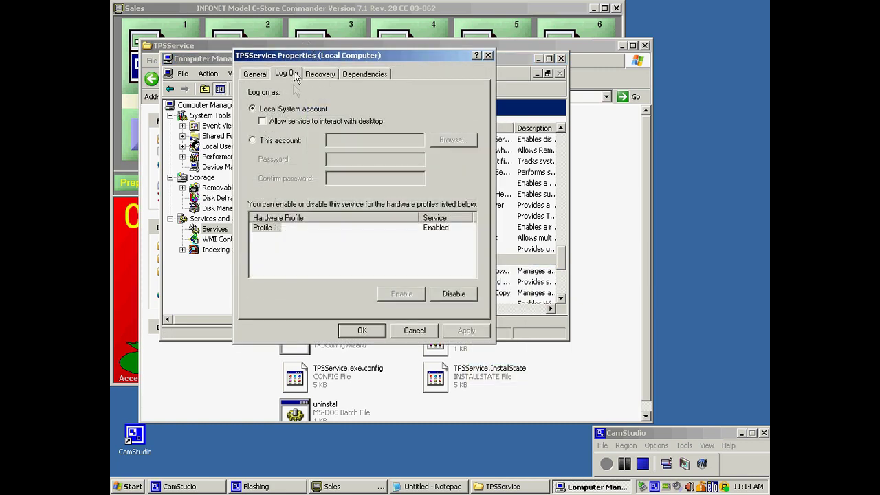
{"action": "left_click", "coordinate": [269, 121]}
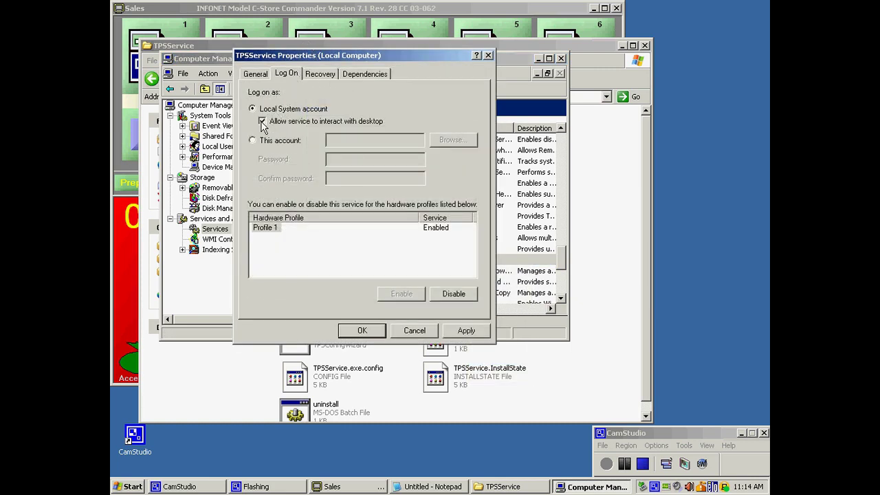
{"action": "left_click", "coordinate": [458, 332]}
{"action": "left_click", "coordinate": [374, 330]}
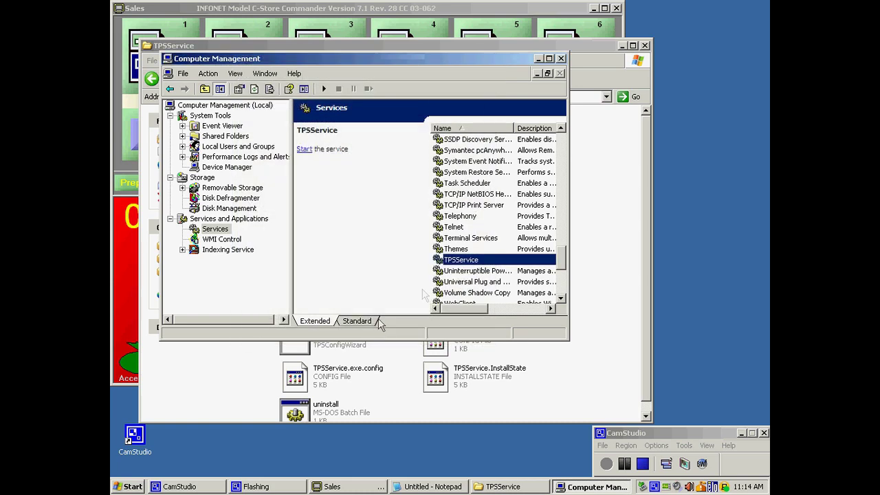
- Start TPSService and close Computer Management and the TPSService folder
{"action": "right_click", "coordinate": [455, 261]}
{"action": "left_click", "coordinate": [462, 267]}
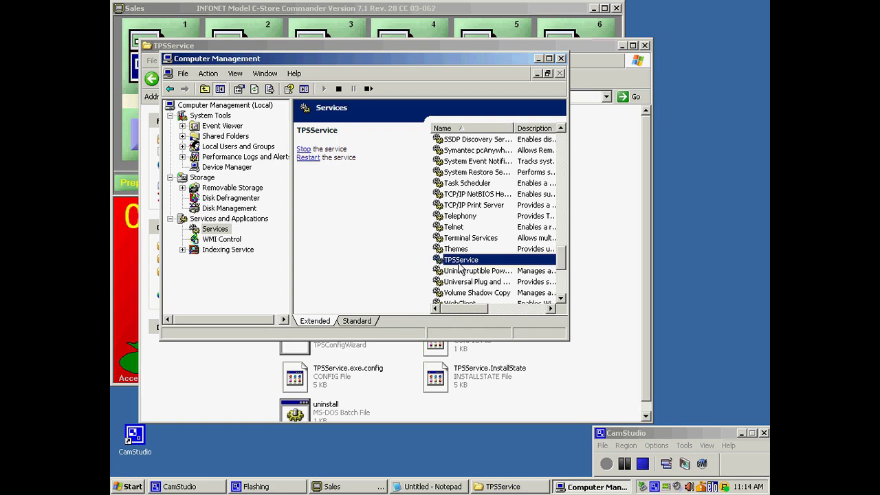
{"action": "left_click", "coordinate": [561, 58]}
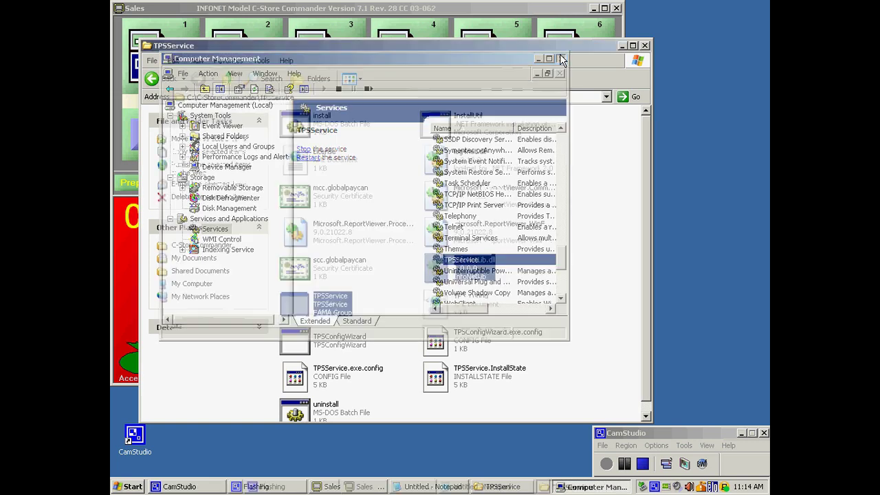
{"action": "left_click", "coordinate": [645, 46]}
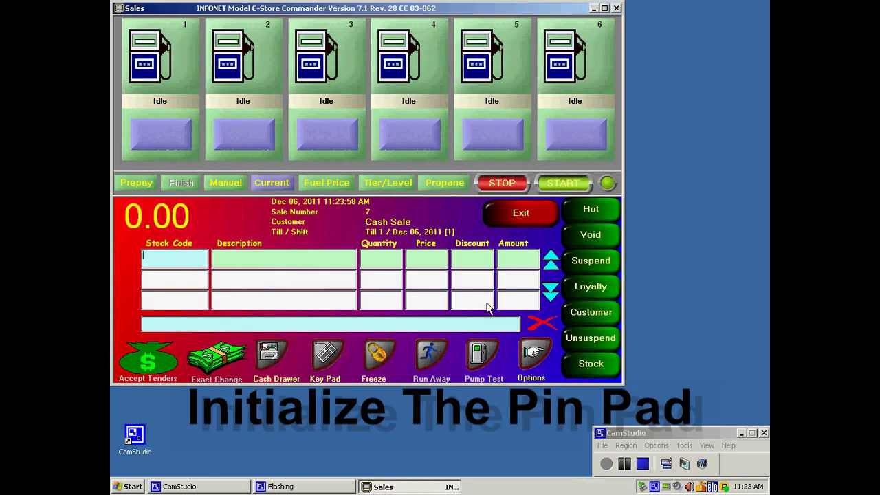
- Run Initialize under Bank Process in Maintenance and acknowledge the Bank Response message
{"action": "left_click", "coordinate": [528, 349]}
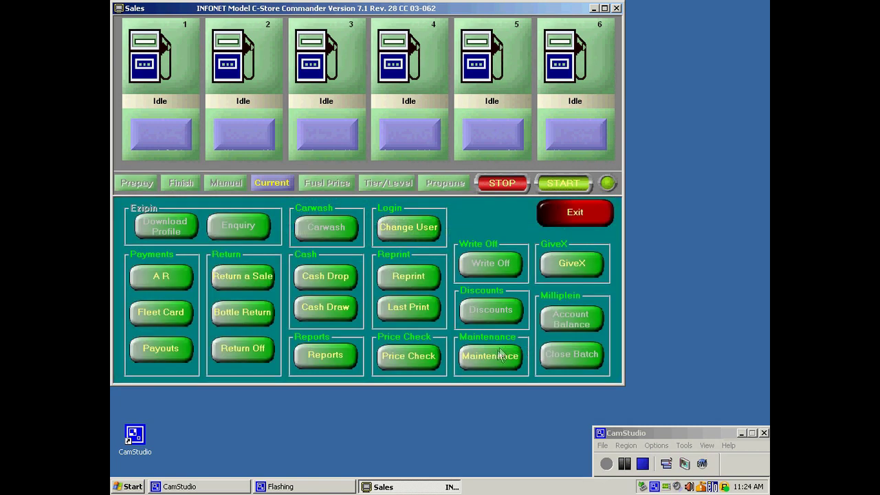
{"action": "left_click", "coordinate": [491, 355]}
{"action": "left_click", "coordinate": [199, 308]}
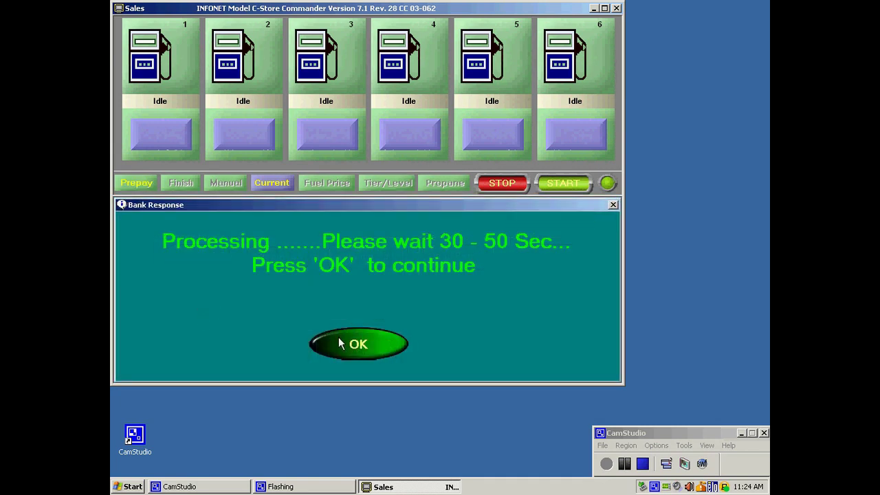
{"action": "left_click", "coordinate": [340, 342]}
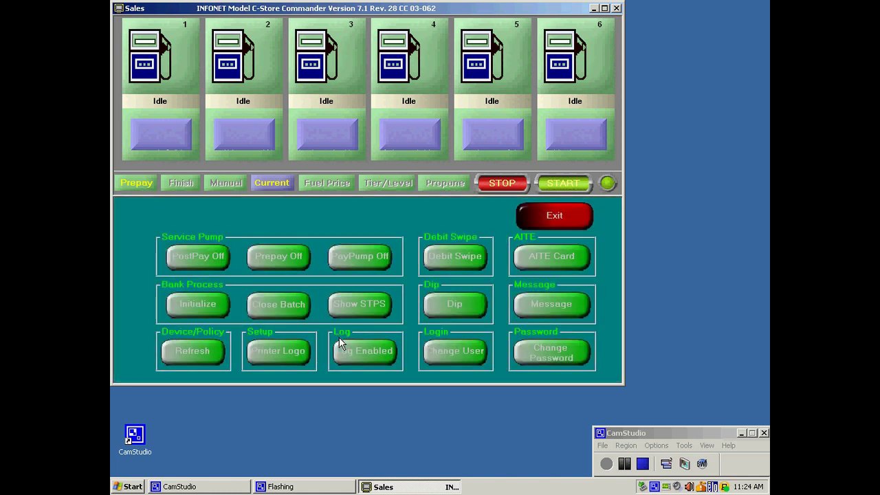
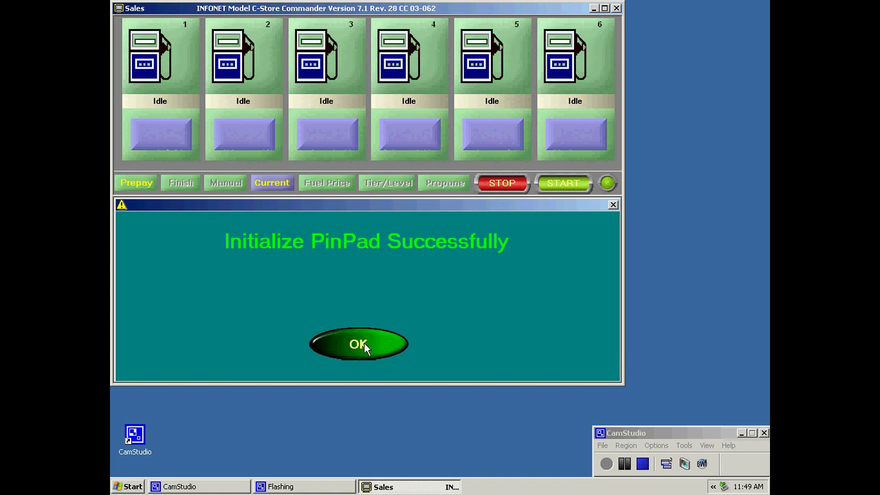
- Acknowledge the PinPad initialized message and return to the empty sale 8 screen
{"action": "left_click", "coordinate": [364, 344]}
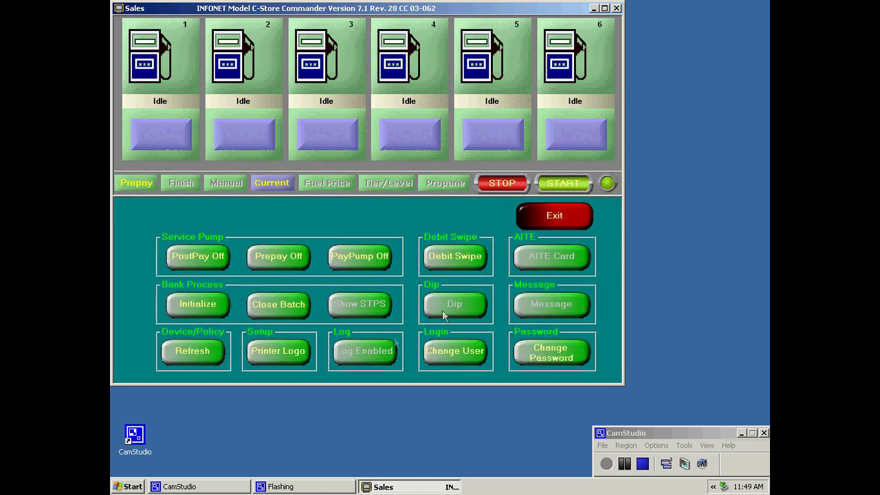
{"action": "left_click", "coordinate": [528, 214]}
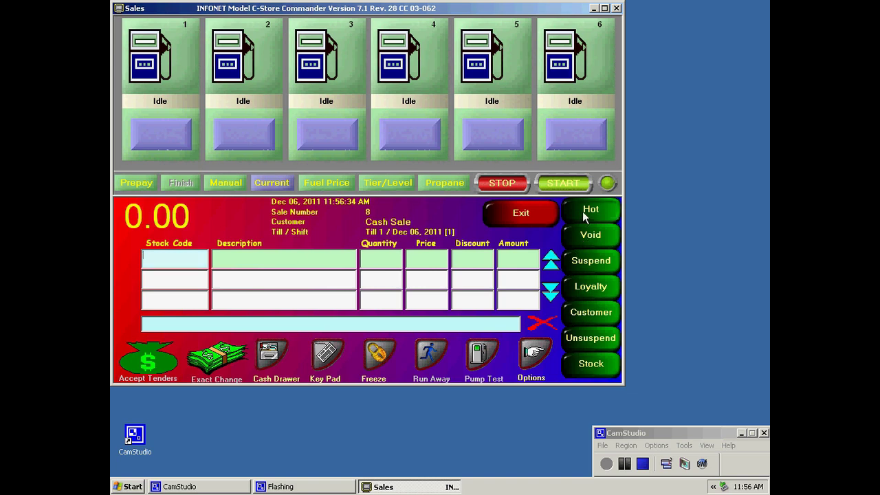
- Add a Misc No Tax item priced at 1.00 with Damaged as the price-change reason
{"action": "left_click", "coordinate": [583, 212]}
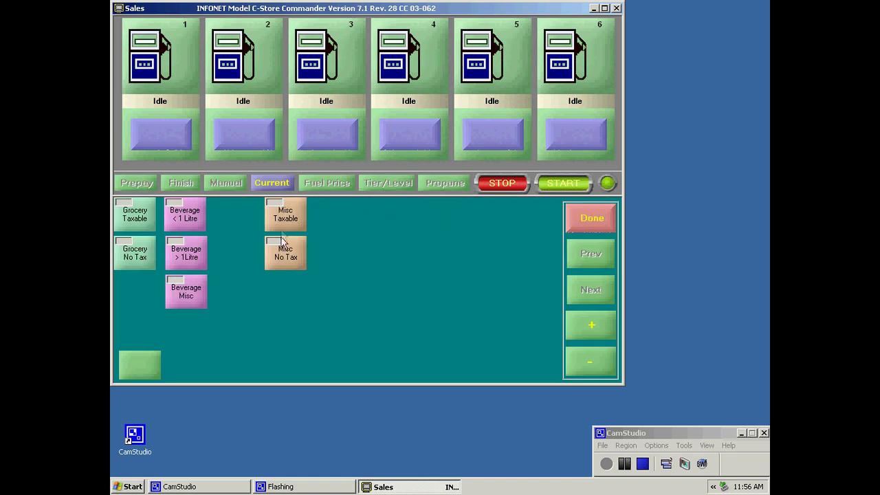
{"action": "left_click", "coordinate": [282, 255]}
{"action": "left_click", "coordinate": [573, 217]}
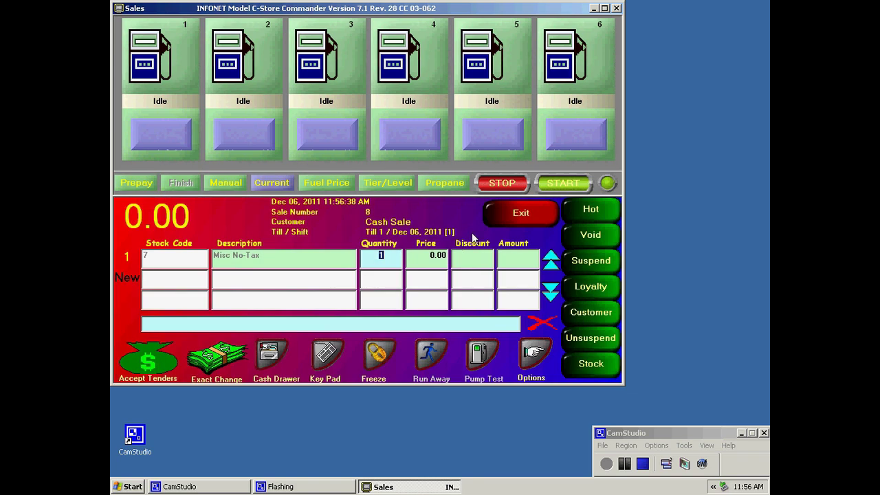
{"action": "left_click", "coordinate": [444, 255]}
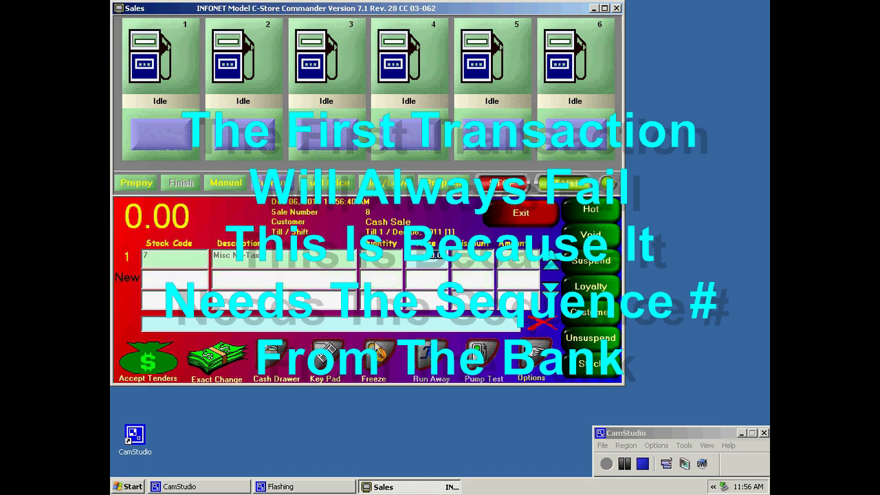
{"action": "left_click", "coordinate": [320, 358]}
{"action": "left_click", "coordinate": [399, 314]}
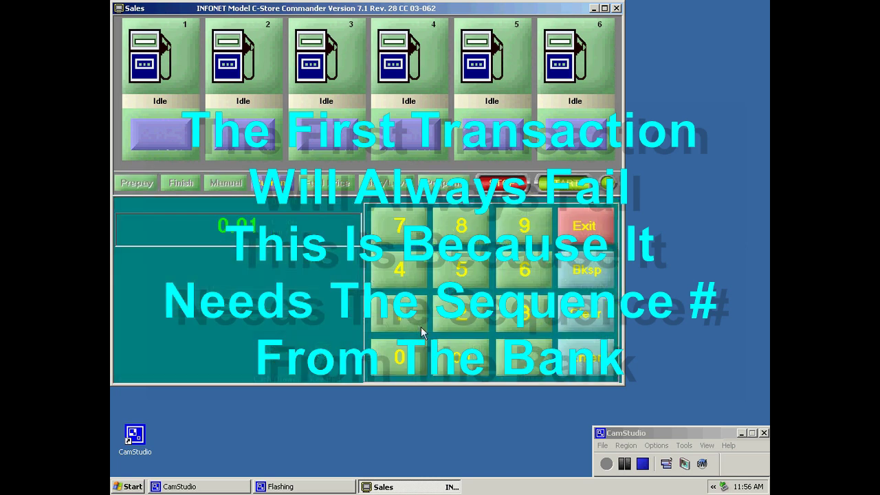
{"action": "left_click", "coordinate": [454, 361]}
{"action": "left_click", "coordinate": [571, 355]}
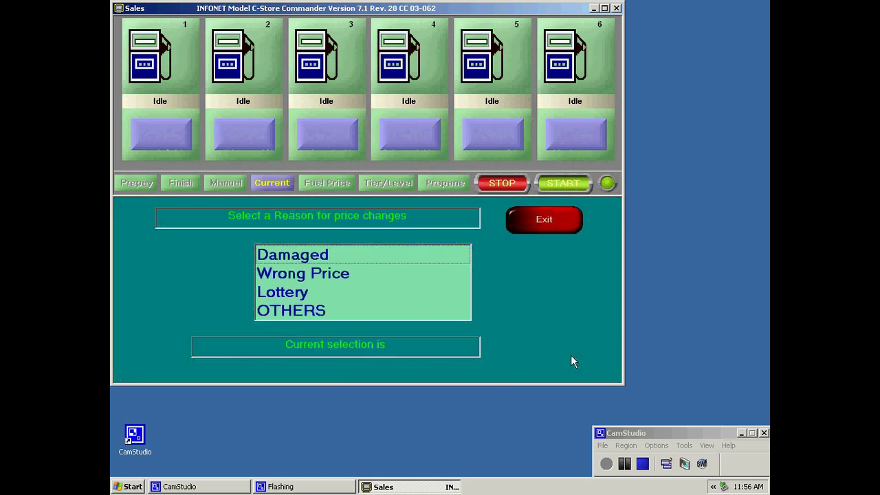
{"action": "left_click", "coordinate": [393, 255]}
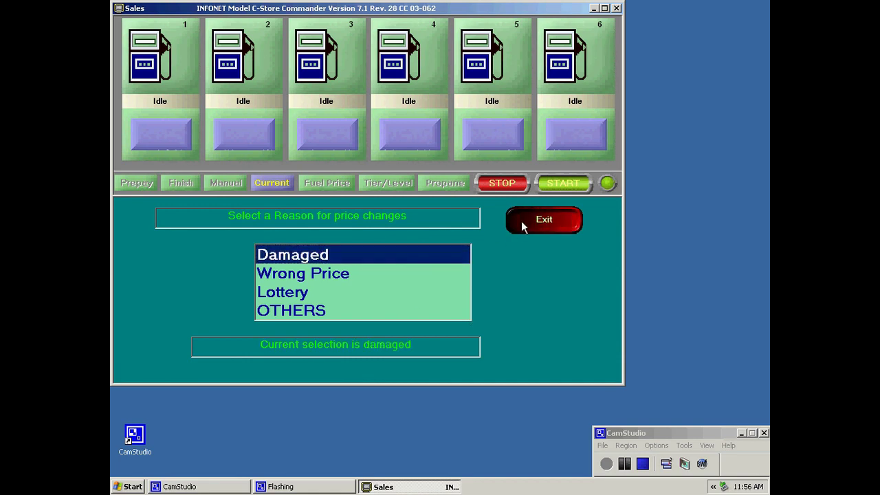
{"action": "left_click", "coordinate": [522, 221]}
- Pay the 1.00 total by credit card and complete the sale with a receipt
{"action": "left_click", "coordinate": [164, 360]}
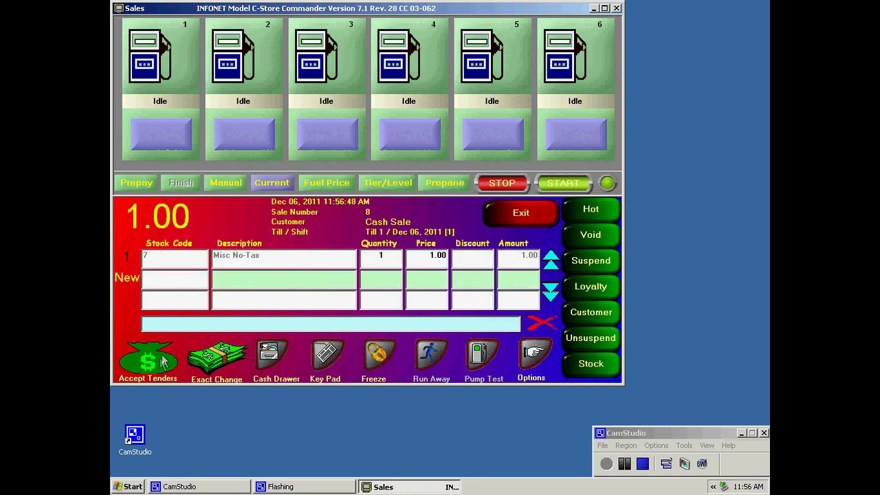
{"action": "left_click", "coordinate": [210, 309]}
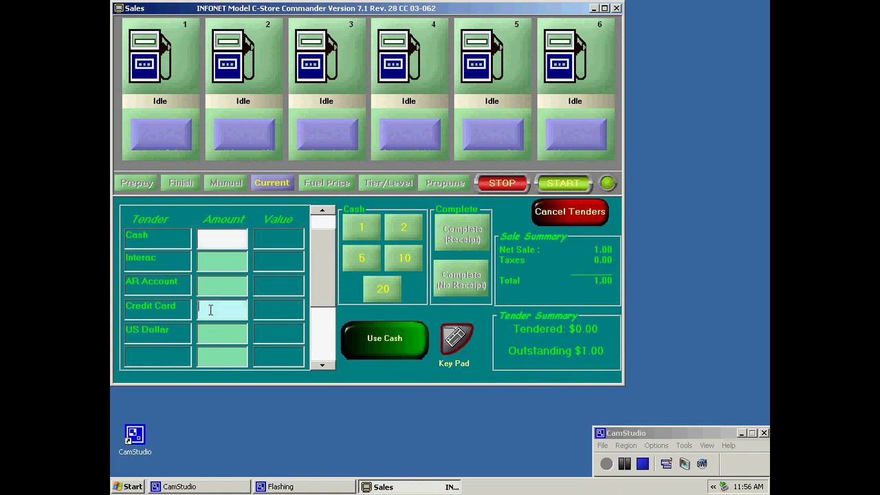
{"action": "left_click", "coordinate": [377, 328]}
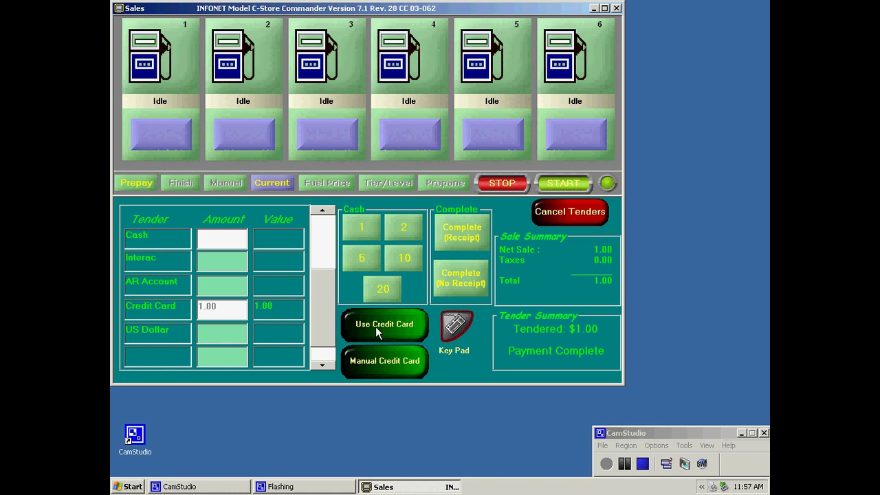
{"action": "left_click", "coordinate": [460, 238]}
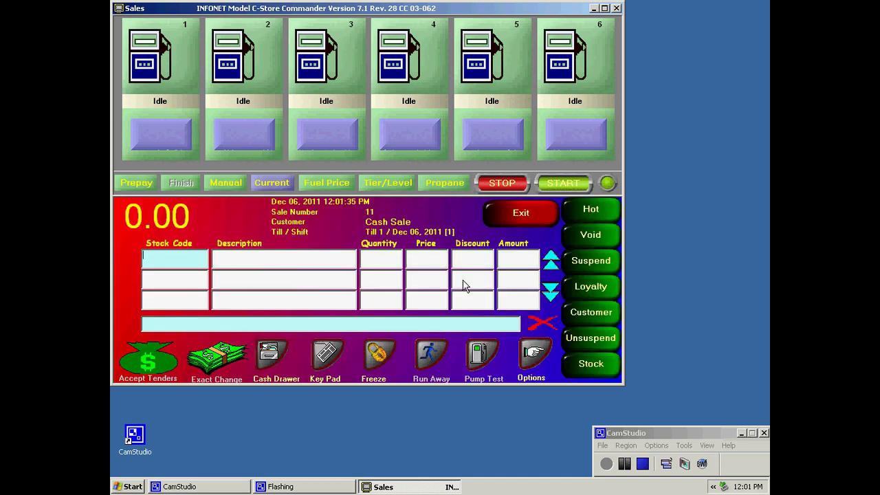
- Close till 1 with a totalizer reading, print the till-close report, and exit the POS
{"action": "left_click", "coordinate": [509, 219]}
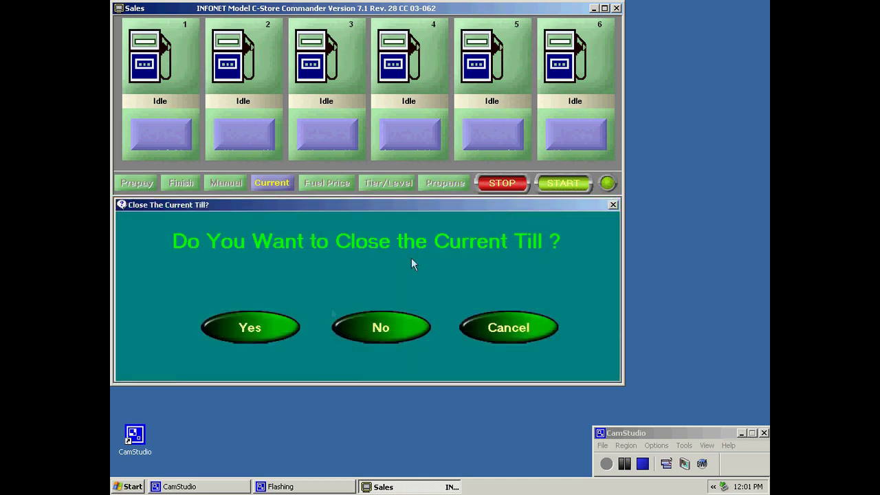
{"action": "left_click", "coordinate": [272, 328]}
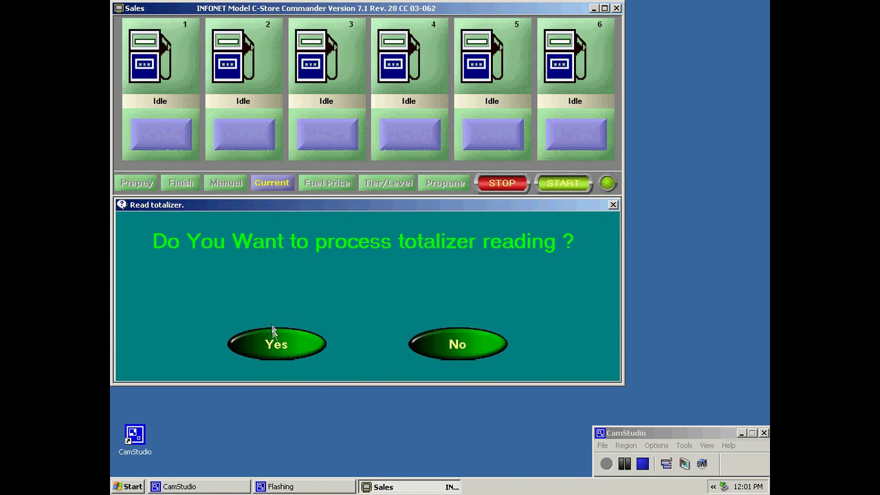
{"action": "left_click", "coordinate": [277, 340]}
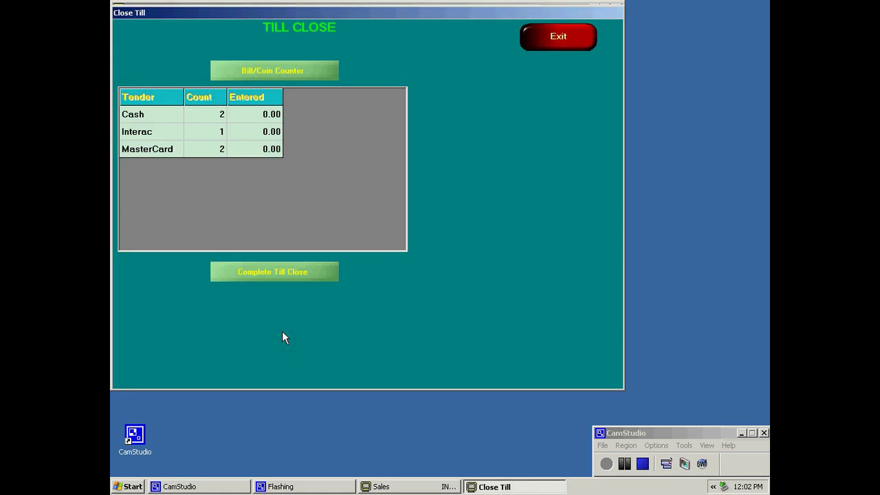
{"action": "left_click", "coordinate": [276, 271]}
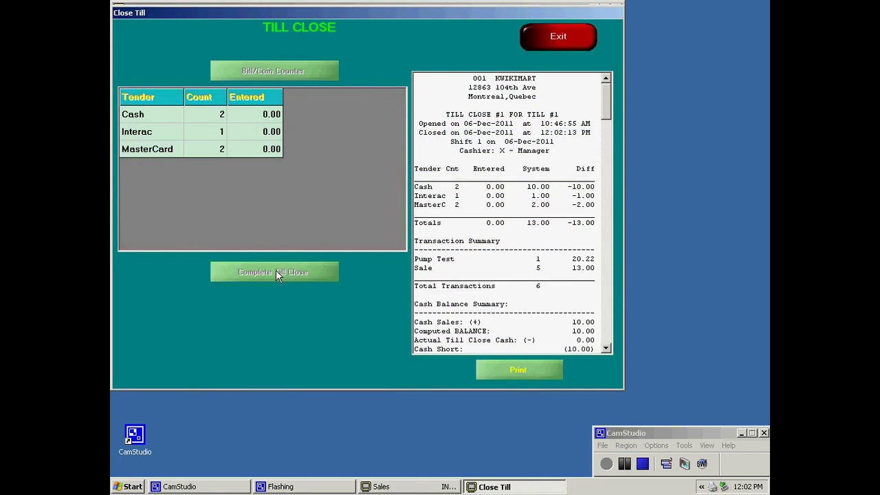
{"action": "left_click", "coordinate": [506, 369]}
{"action": "left_click", "coordinate": [537, 32]}
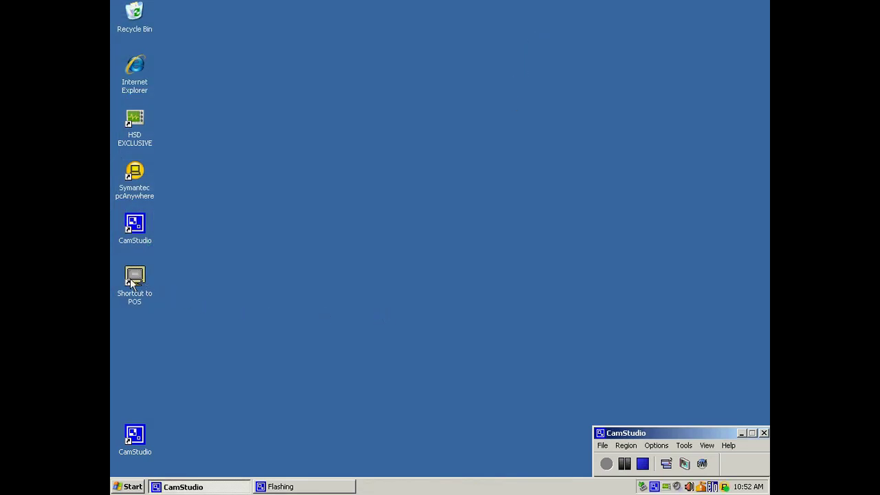
- Launch C-Store Commander POS and log in to till 1 with the user name and password
{"action": "left_click", "coordinate": [134, 278]}
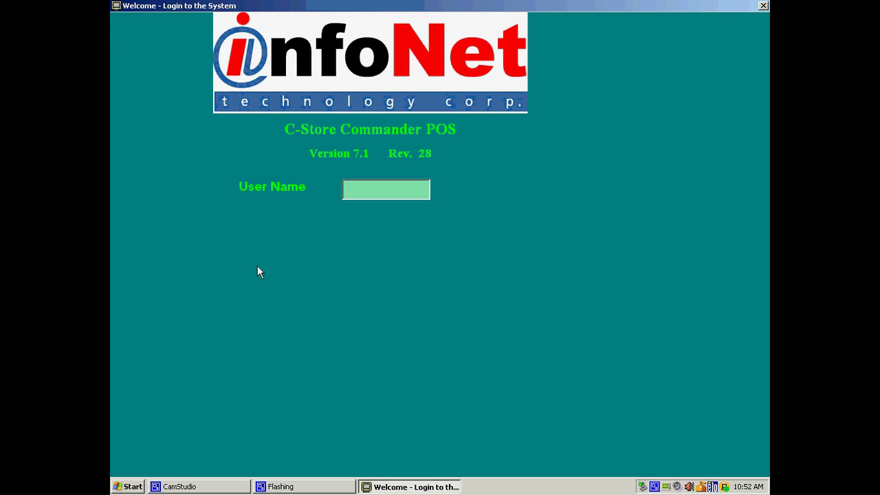
{"action": "type", "text": "x"}
{"action": "key", "text": "Return"}
{"action": "type", "text": "x"}
{"action": "key", "text": "Return"}
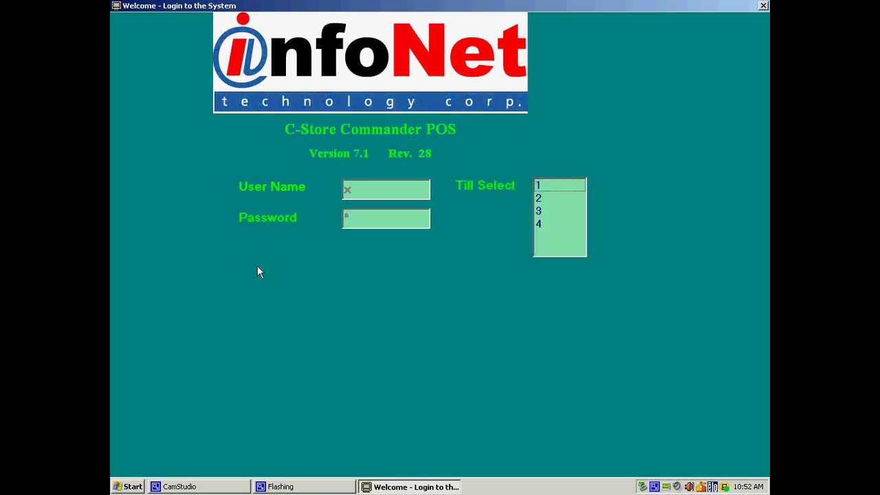
{"action": "key", "text": "Return"}
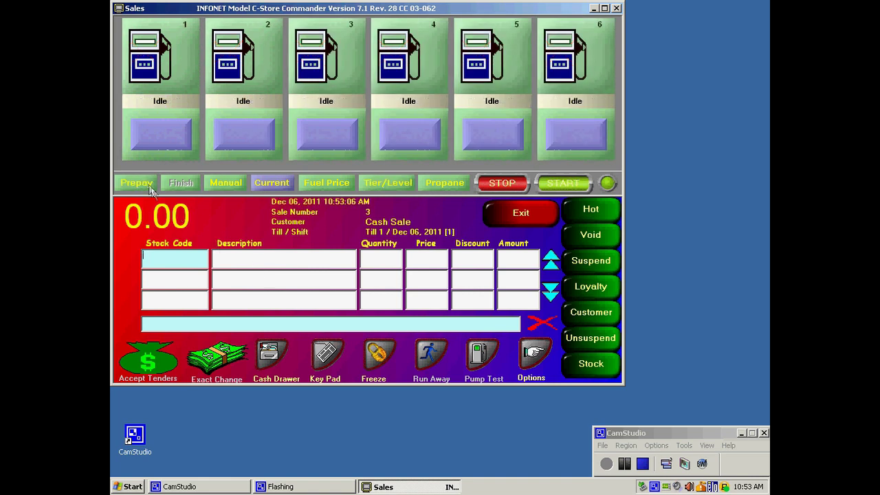
- Ring up a $5.00 fuel prepay on pump 3, paid in cash with a receipt
{"action": "left_click", "coordinate": [149, 187]}
{"action": "left_click", "coordinate": [311, 79]}
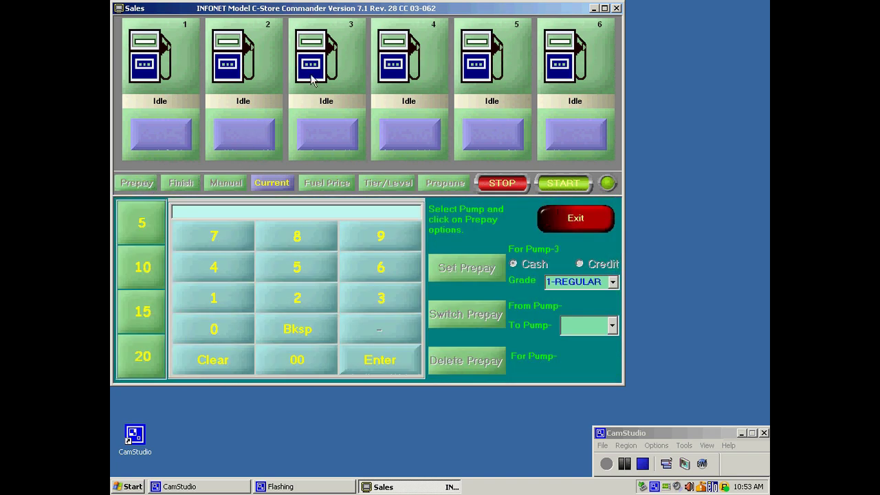
{"action": "left_click", "coordinate": [142, 221]}
{"action": "left_click", "coordinate": [364, 366]}
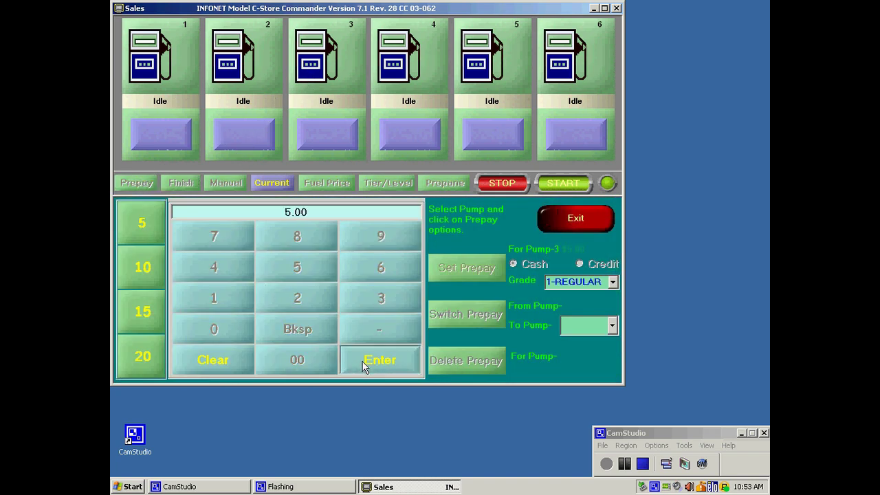
{"action": "left_click", "coordinate": [450, 271]}
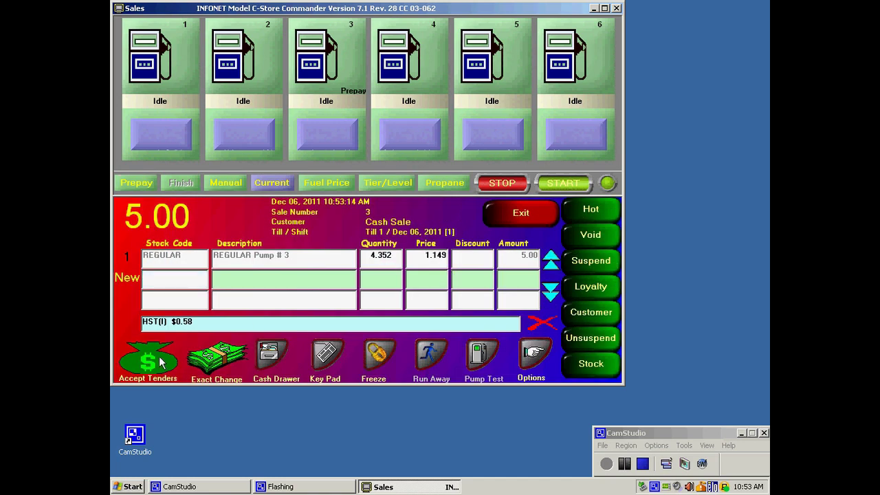
{"action": "left_click", "coordinate": [163, 362]}
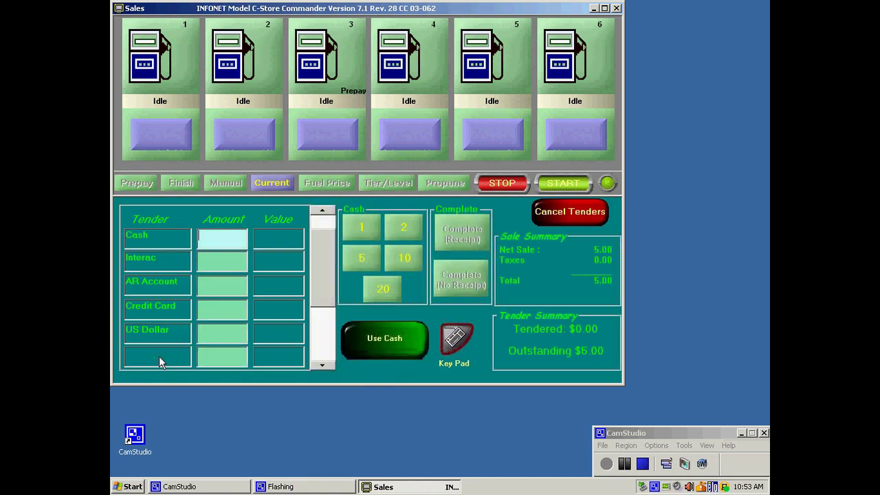
{"action": "left_click", "coordinate": [377, 335]}
{"action": "left_click", "coordinate": [453, 233]}
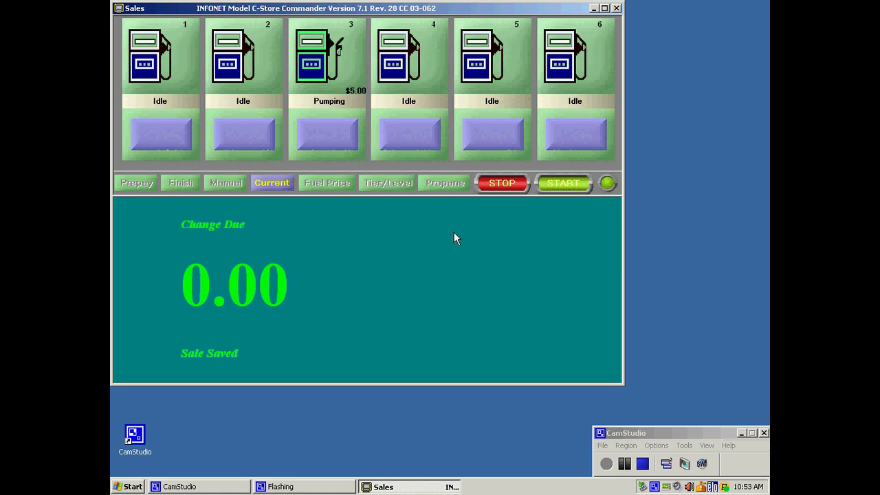
- Check pump 3's prepay fueling progress and authorize pumps 1 and 2 to fuel
{"action": "left_click", "coordinate": [335, 51]}
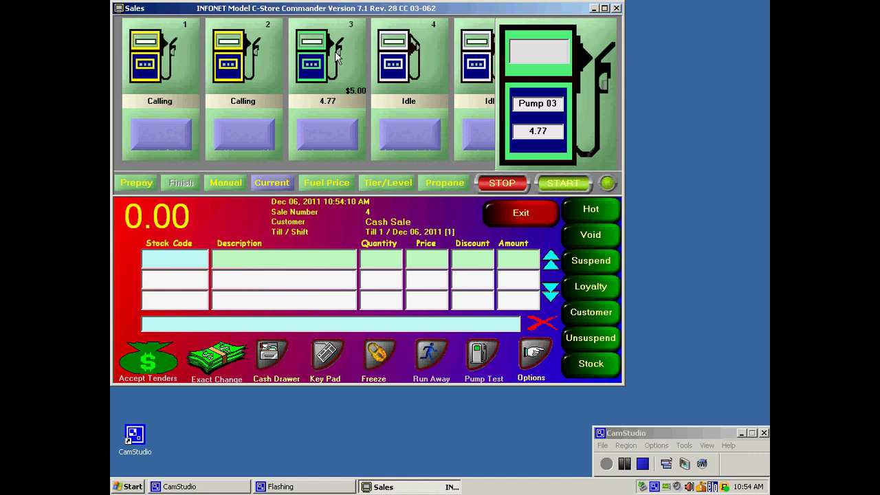
{"action": "left_click", "coordinate": [165, 54]}
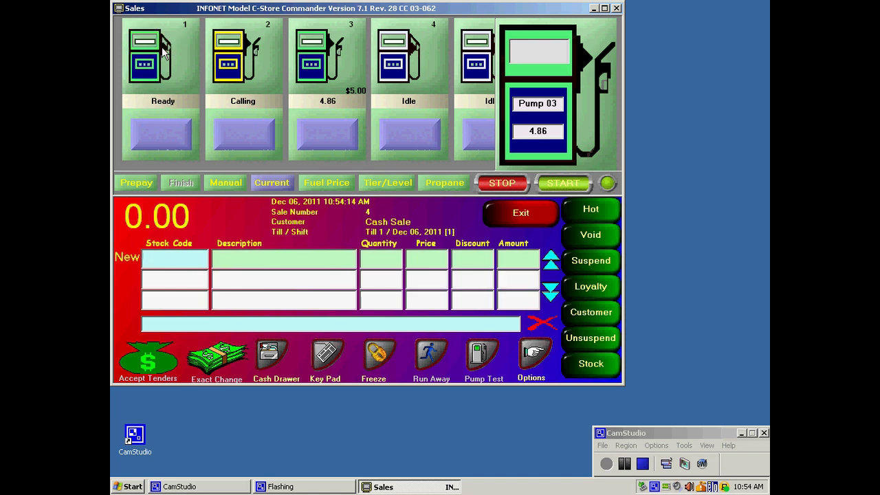
{"action": "left_click", "coordinate": [246, 59]}
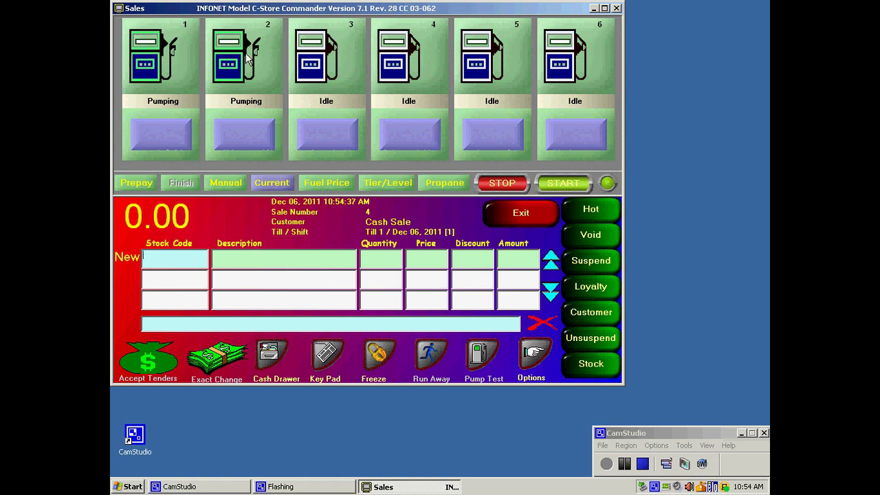
- Ring up pump 2's 8.86 and pump 1's 11.36 fuelings (20.22) as a Pump Test sale
{"action": "left_click", "coordinate": [248, 58]}
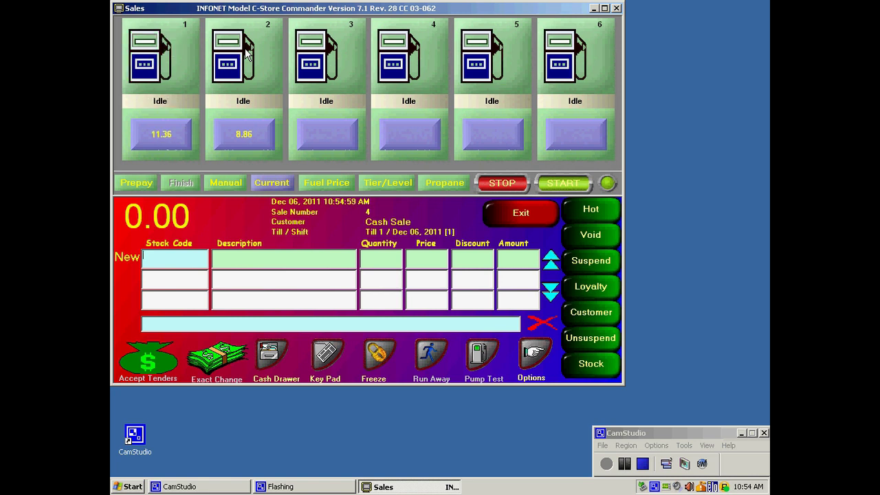
{"action": "left_click", "coordinate": [235, 135]}
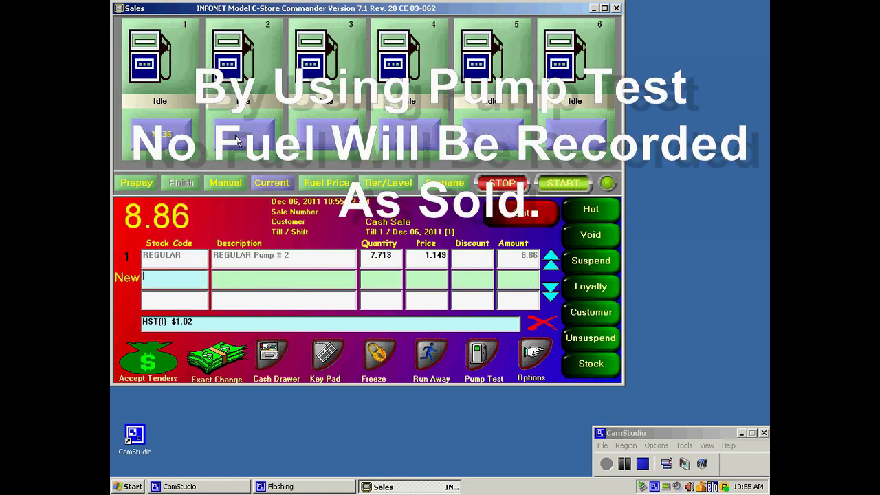
{"action": "left_click", "coordinate": [154, 135]}
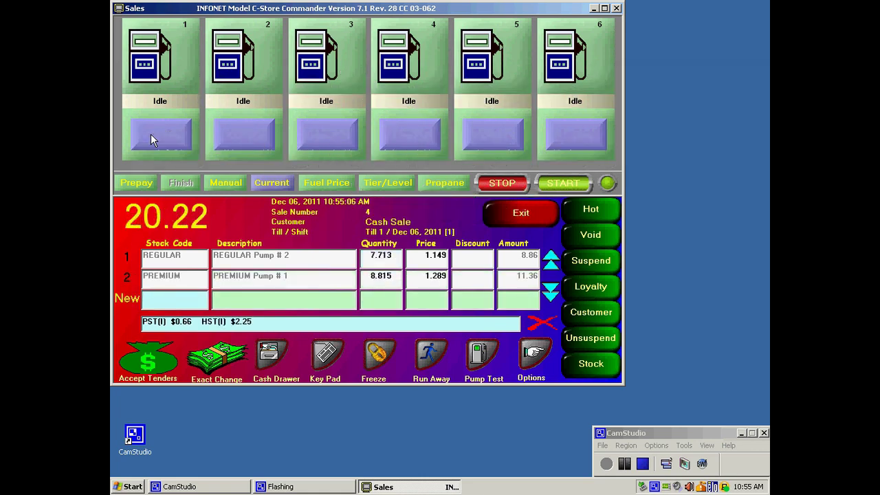
{"action": "left_click", "coordinate": [484, 354]}
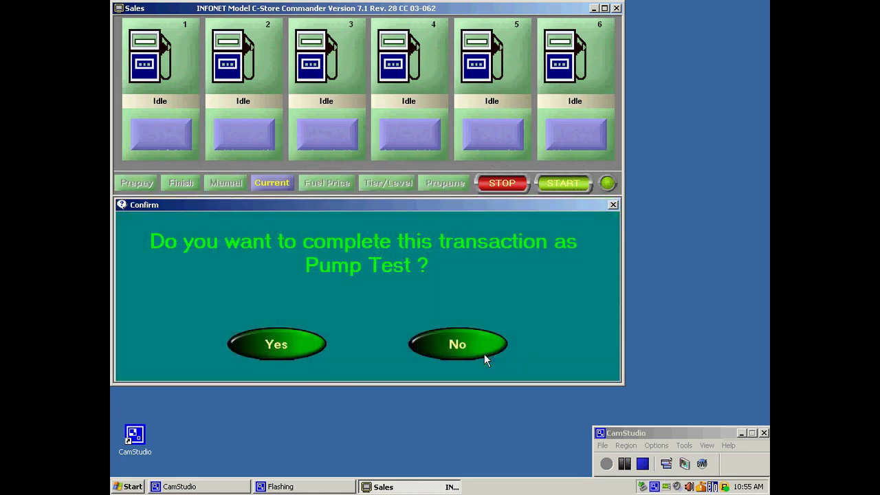
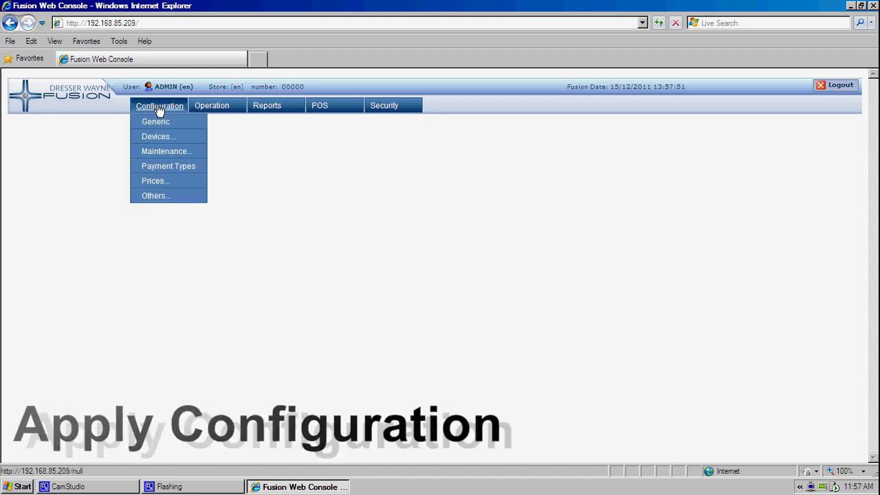
- Apply the previously saved configuration to Fusion and dismiss the confirmation
{"action": "mouse_move", "coordinate": [188, 152]}
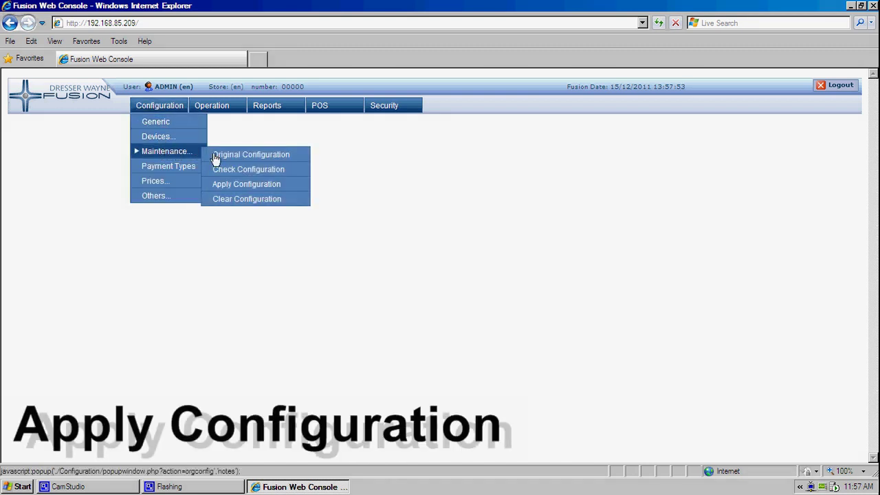
{"action": "left_click", "coordinate": [237, 184]}
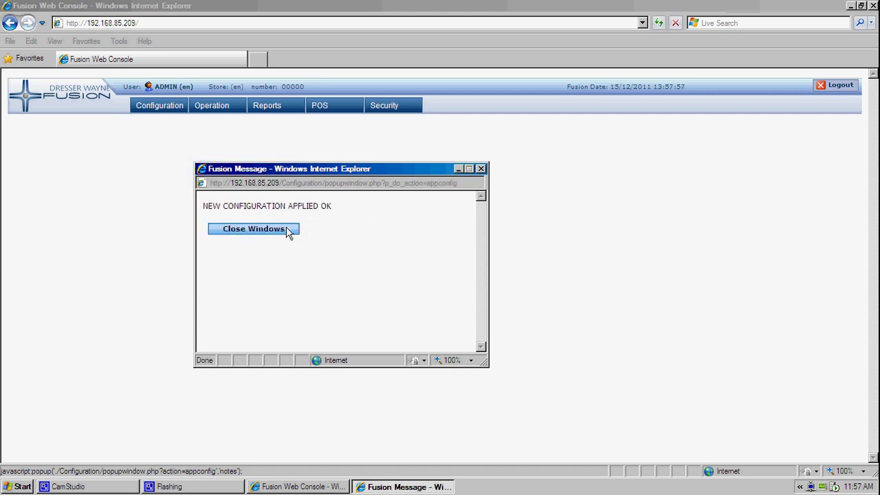
{"action": "left_click", "coordinate": [289, 229]}
- In the Generic parameters filtered to HyperPIB, set POS Configuration to YES and save it
{"action": "left_click", "coordinate": [158, 110]}
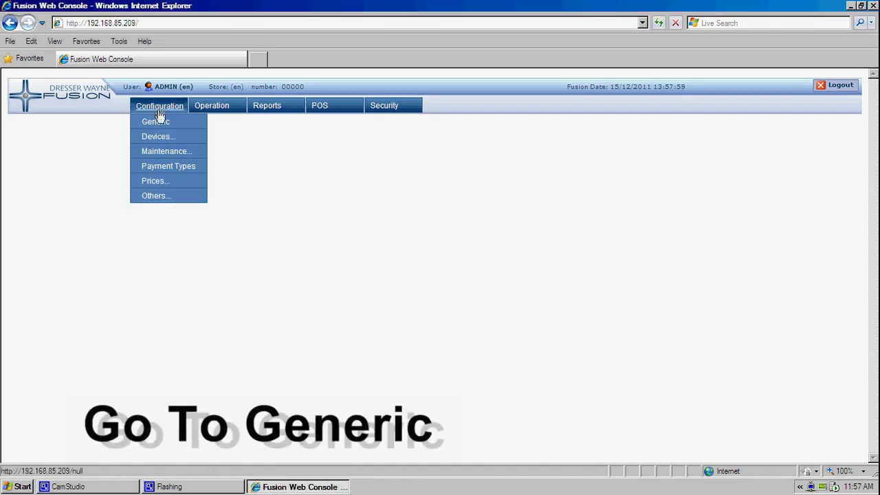
{"action": "left_click", "coordinate": [158, 122]}
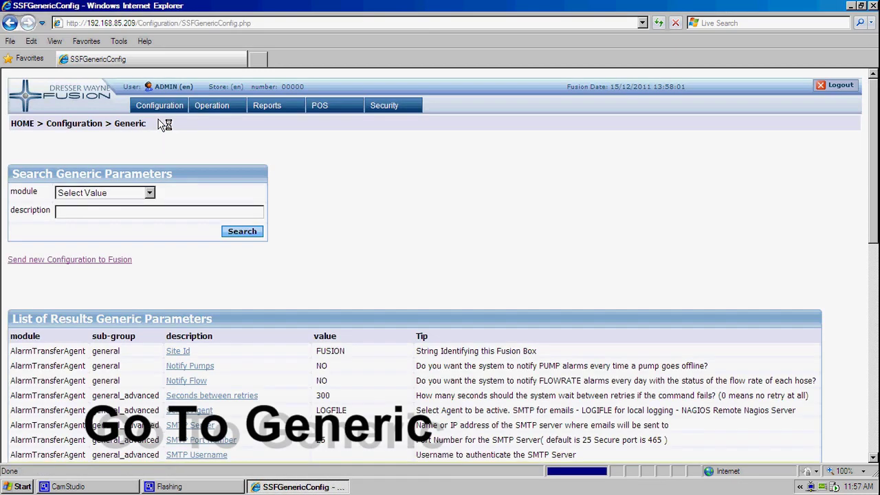
{"action": "left_click", "coordinate": [149, 193]}
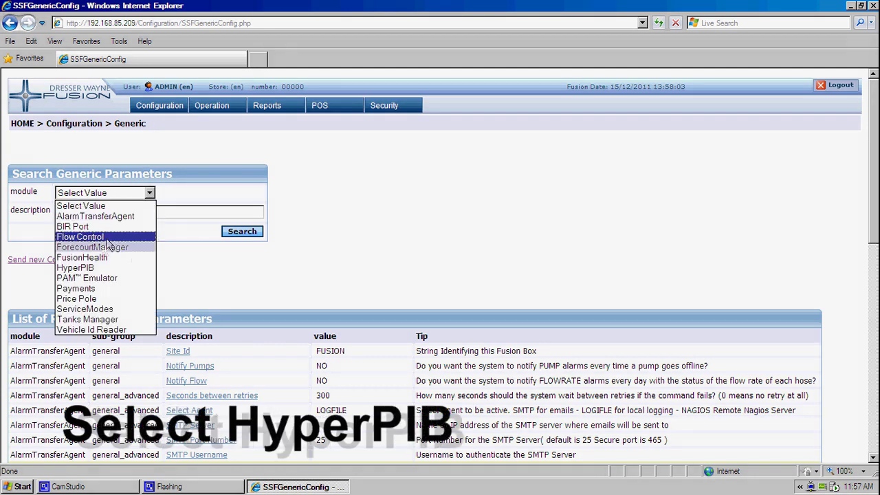
{"action": "left_click", "coordinate": [96, 268]}
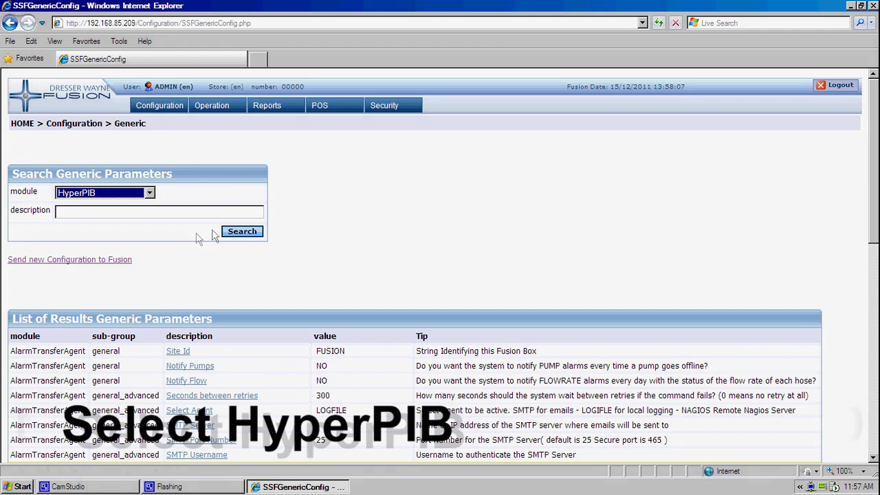
{"action": "left_click", "coordinate": [234, 233]}
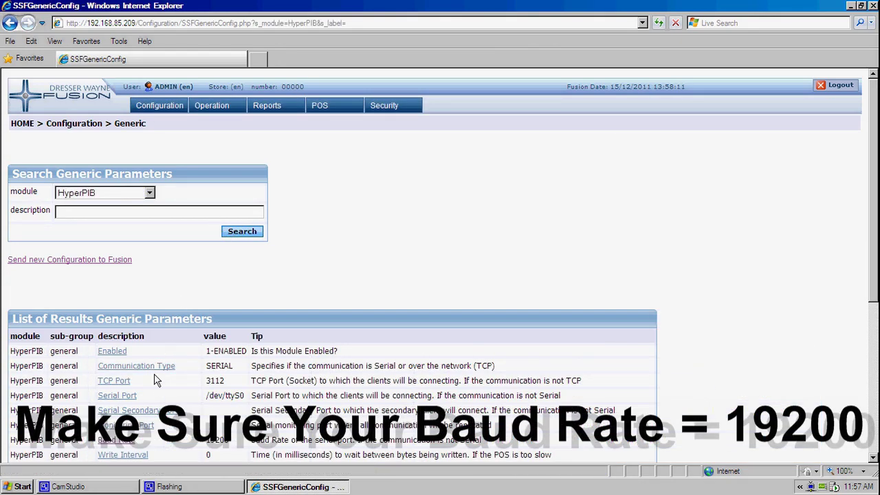
{"action": "scroll", "coordinate": [157, 382], "scroll_direction": "down", "scroll_amount": 2}
{"action": "scroll", "coordinate": [157, 389], "scroll_direction": "down", "scroll_amount": 2}
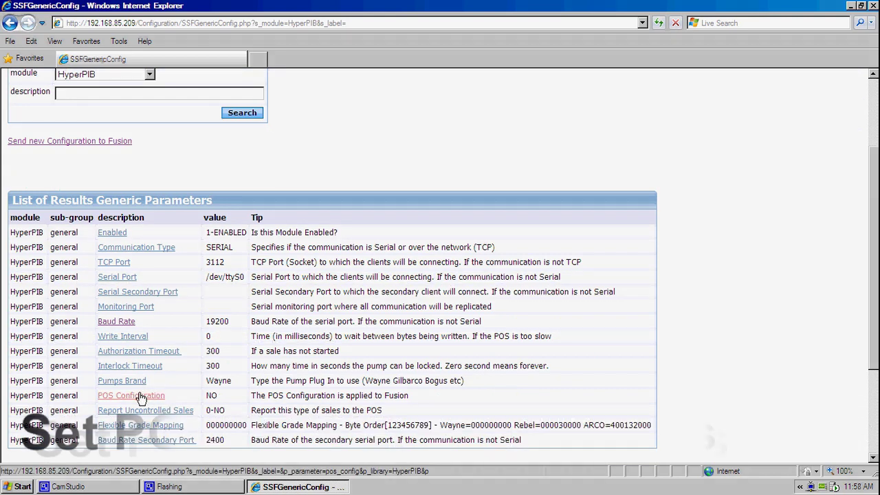
{"action": "left_click", "coordinate": [141, 396]}
{"action": "left_click", "coordinate": [129, 331]}
{"action": "left_click", "coordinate": [118, 354]}
{"action": "left_click", "coordinate": [152, 352]}
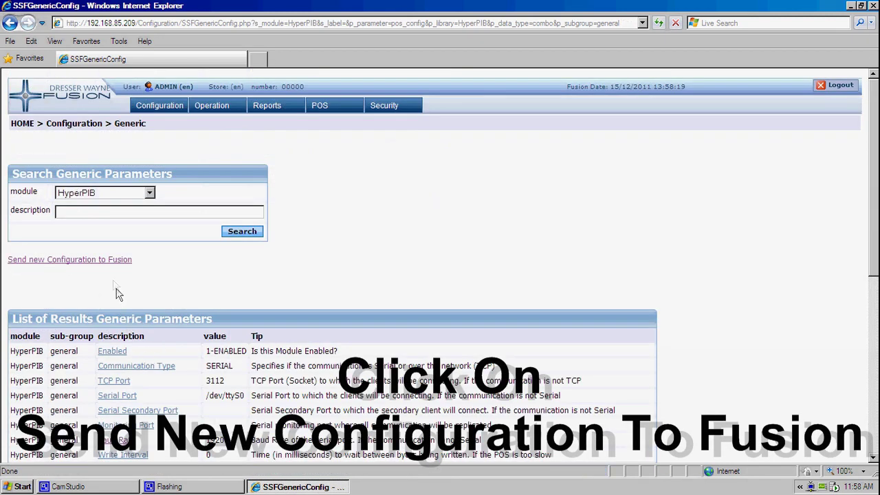
- Send the new configuration to Fusion, apply it, then minimize the browser
{"action": "left_click", "coordinate": [105, 260]}
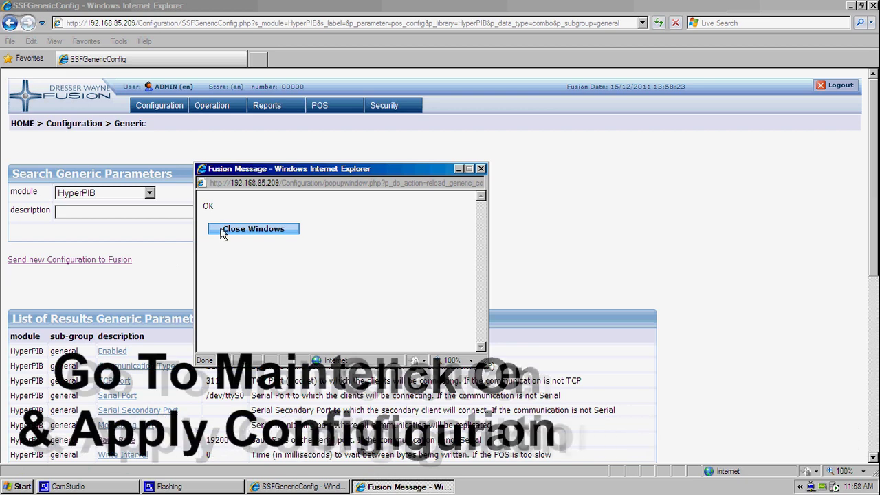
{"action": "left_click", "coordinate": [224, 233]}
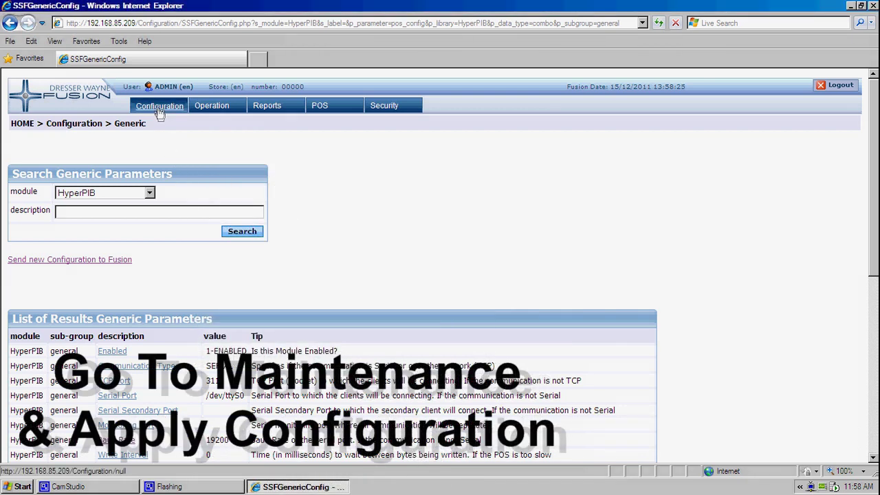
{"action": "mouse_move", "coordinate": [159, 110]}
{"action": "mouse_move", "coordinate": [158, 152]}
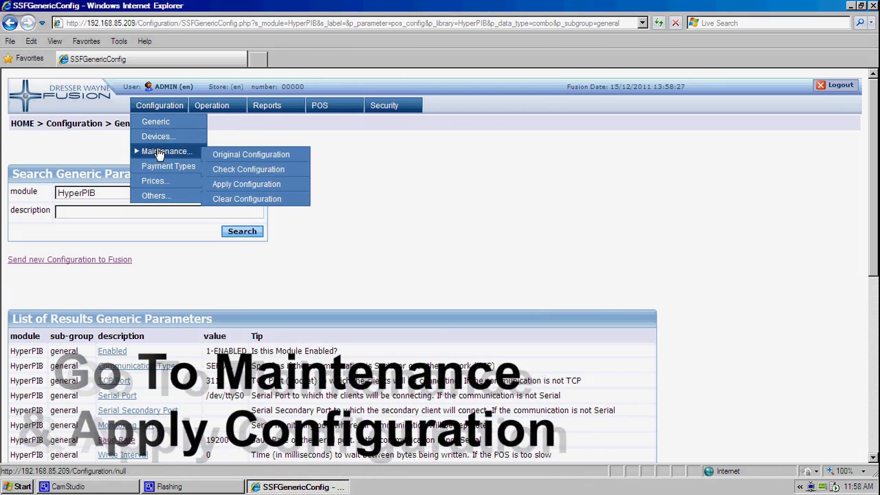
{"action": "left_click", "coordinate": [231, 184]}
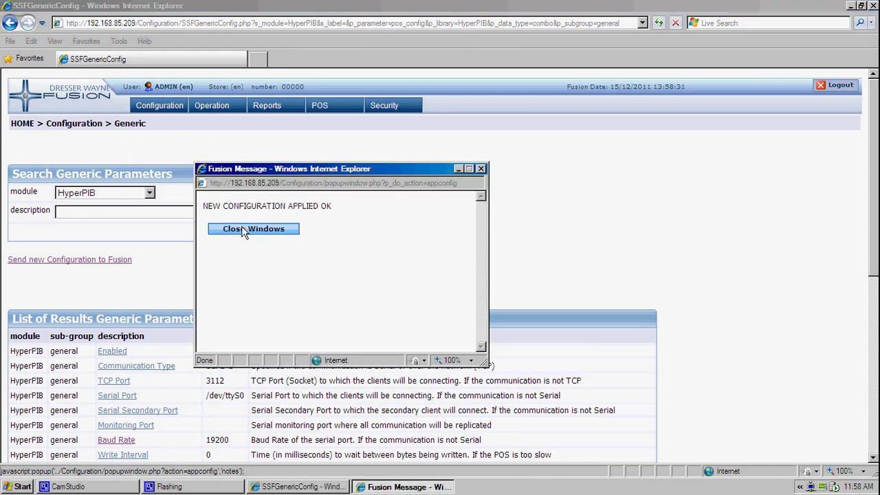
{"action": "left_click", "coordinate": [244, 229]}
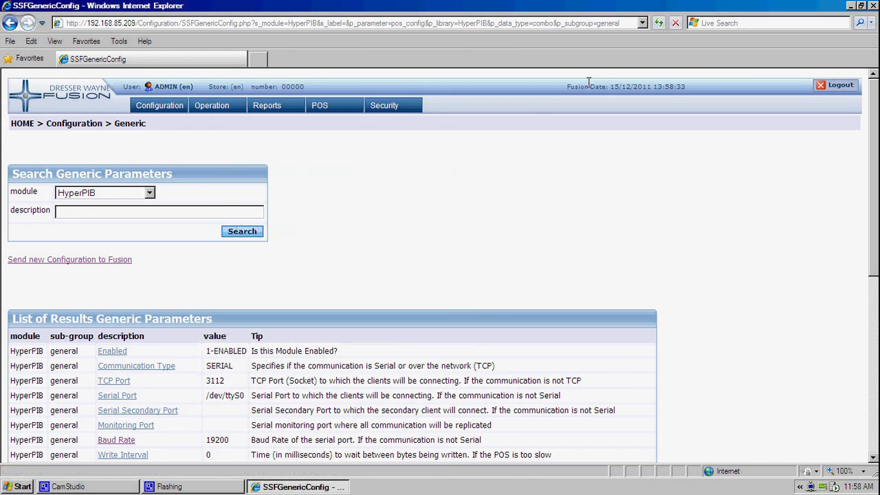
{"action": "left_click", "coordinate": [851, 5]}
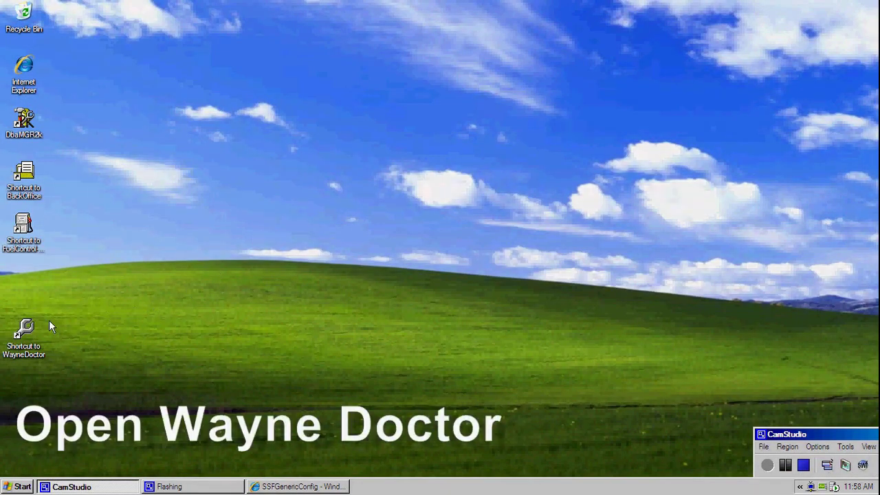
- Launch Wayne Doctor, enter the Wayne Pump Setup console and bring up Update HyperPIB from DB options
{"action": "double_click", "coordinate": [33, 335]}
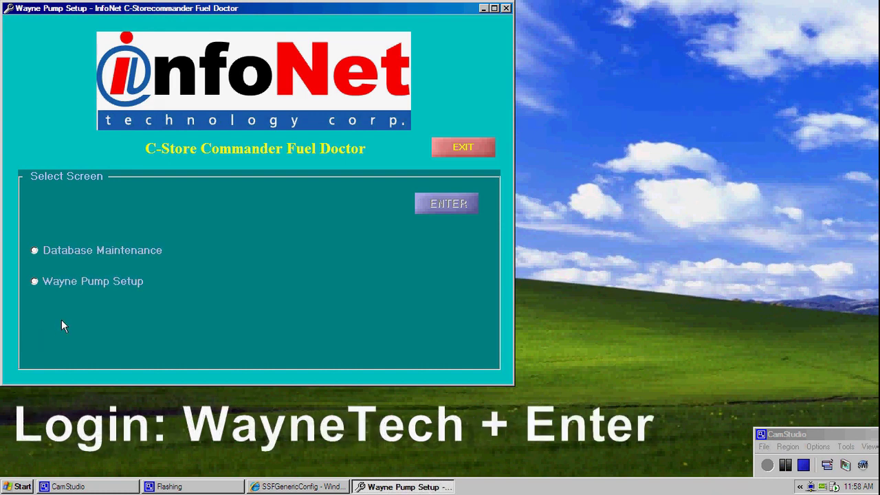
{"action": "left_click", "coordinate": [35, 282]}
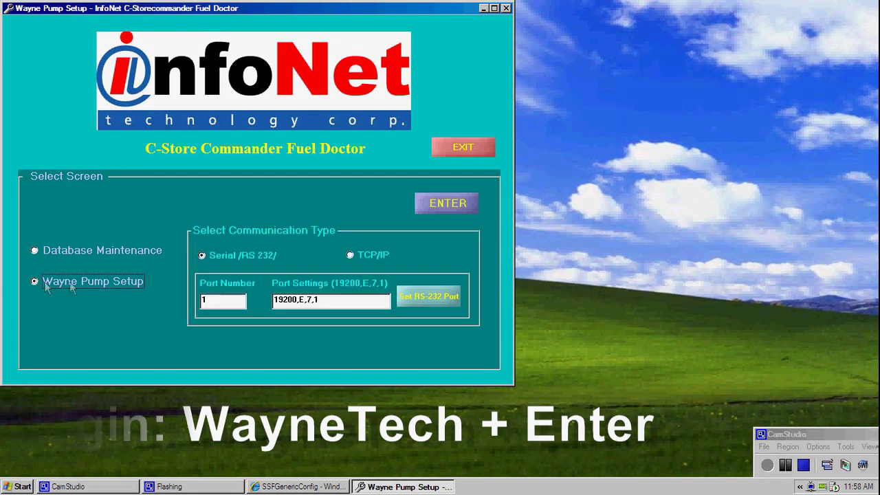
{"action": "left_click", "coordinate": [427, 207]}
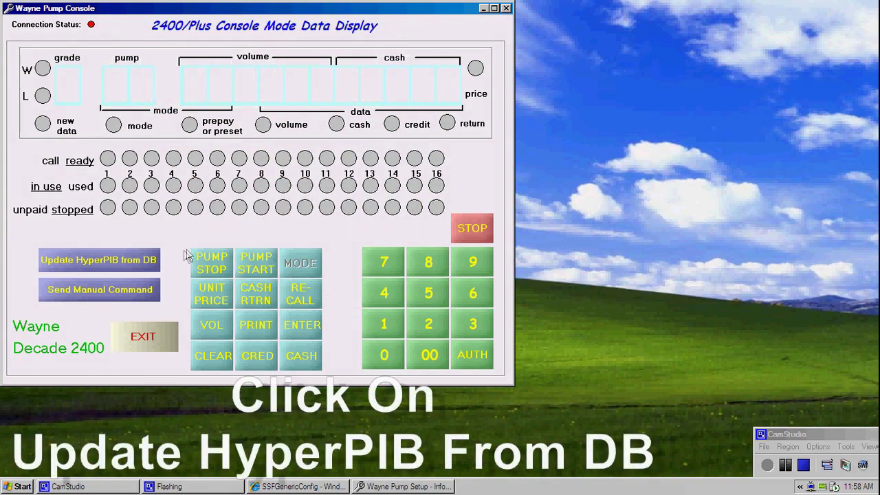
{"action": "left_click", "coordinate": [138, 260]}
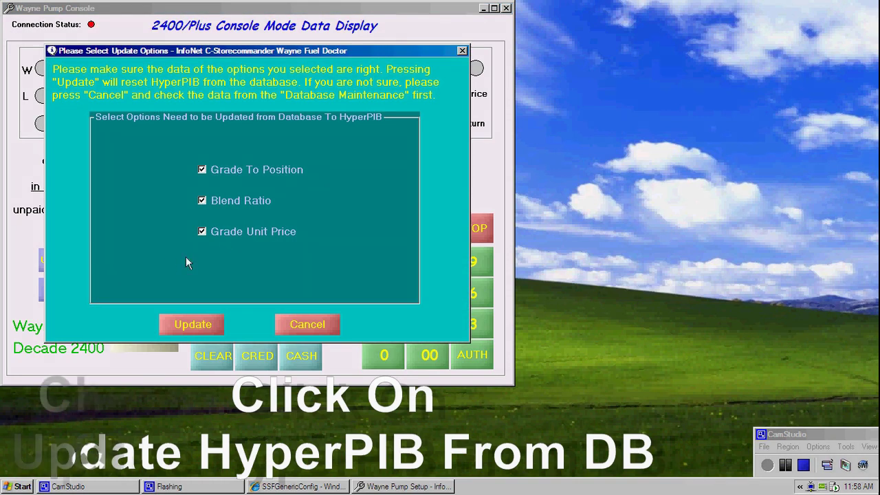
- Run the HyperPIB update from the database, then exit the pump console and Wayne Doctor
{"action": "left_click", "coordinate": [180, 331]}
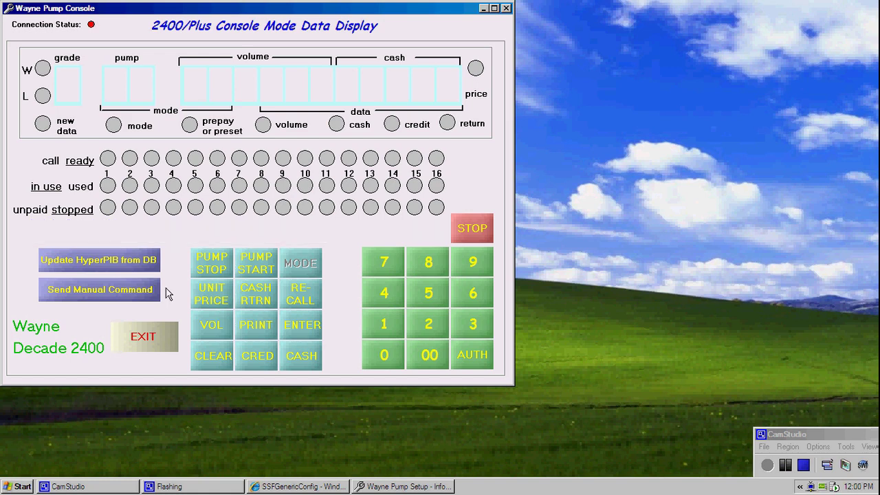
{"action": "left_click", "coordinate": [146, 333]}
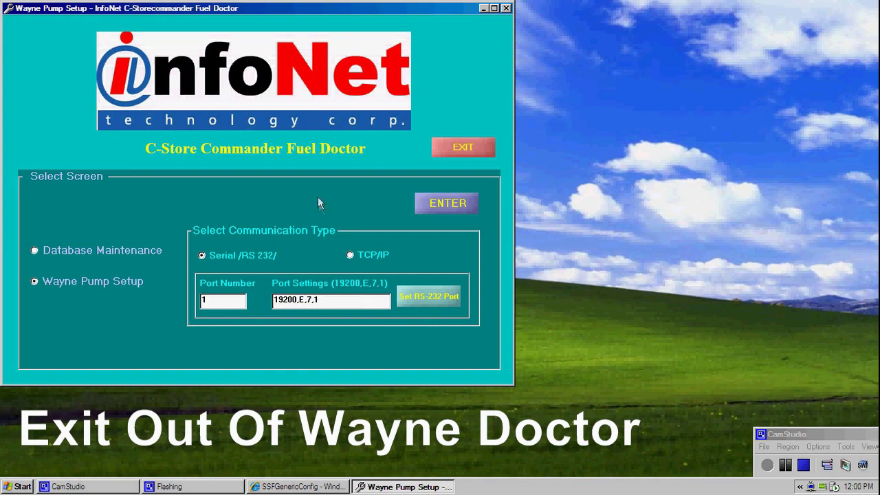
{"action": "left_click", "coordinate": [444, 148]}
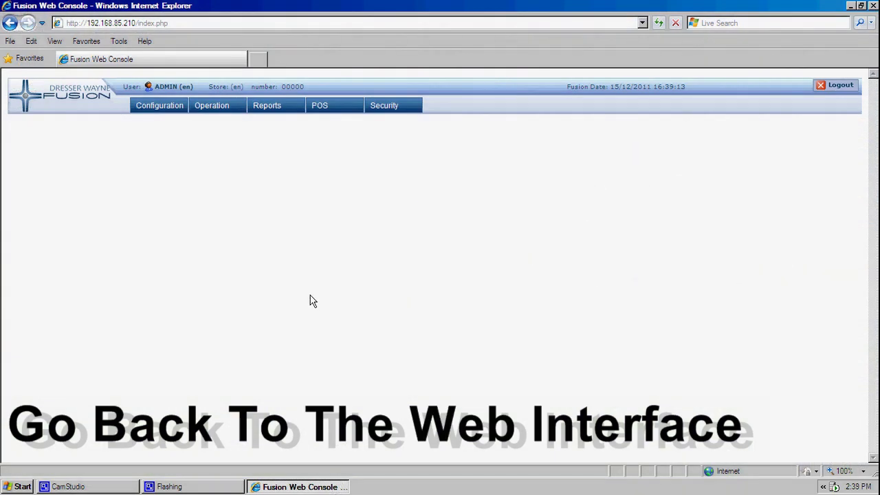
- Open pump 1's configuration under Devices > Pump and review its hose grade links
{"action": "left_click", "coordinate": [153, 105]}
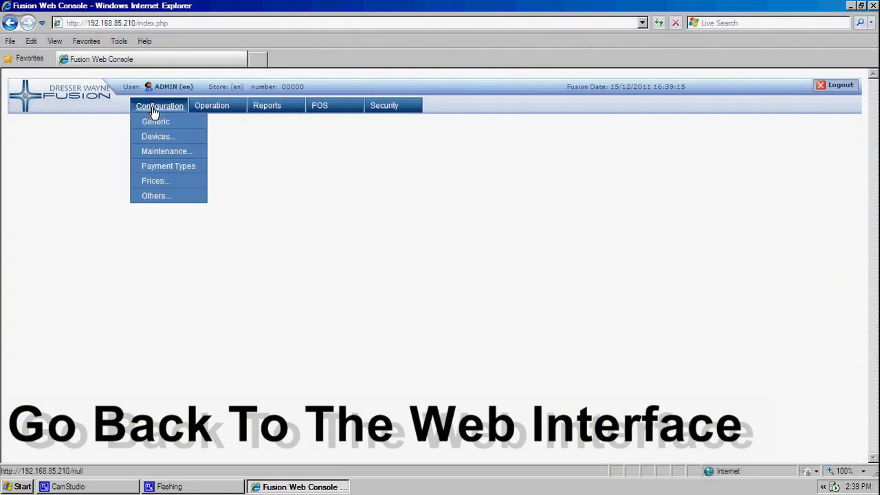
{"action": "mouse_move", "coordinate": [157, 136]}
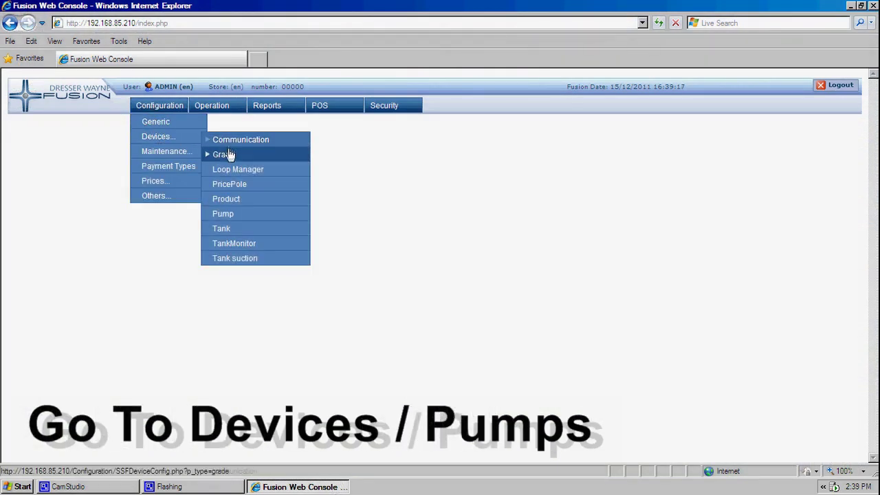
{"action": "left_click", "coordinate": [224, 213]}
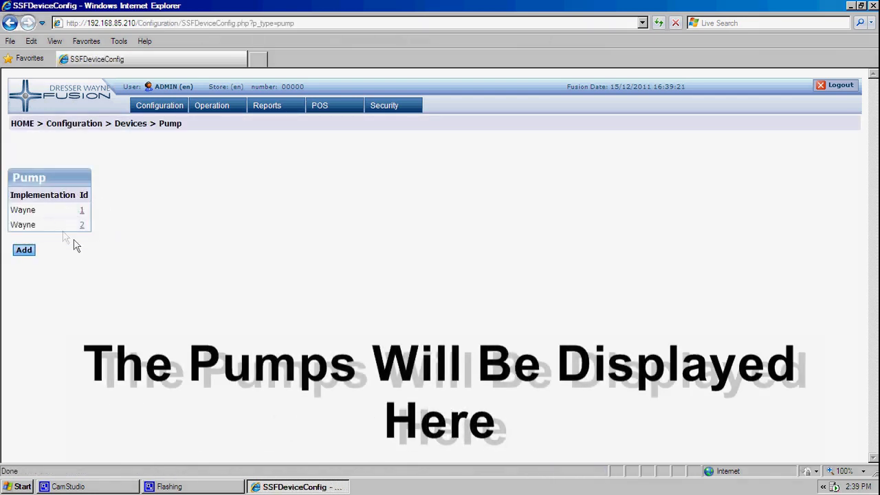
{"action": "left_click", "coordinate": [81, 213]}
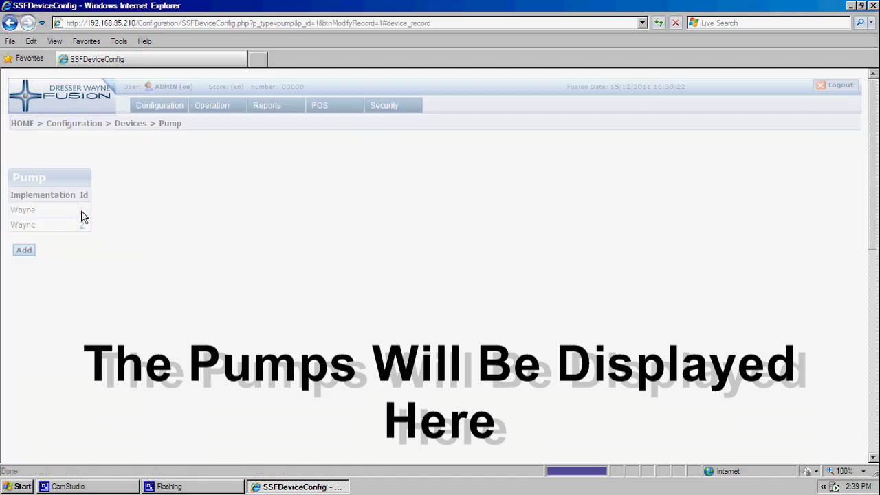
{"action": "scroll", "coordinate": [186, 206], "scroll_direction": "down", "scroll_amount": 5}
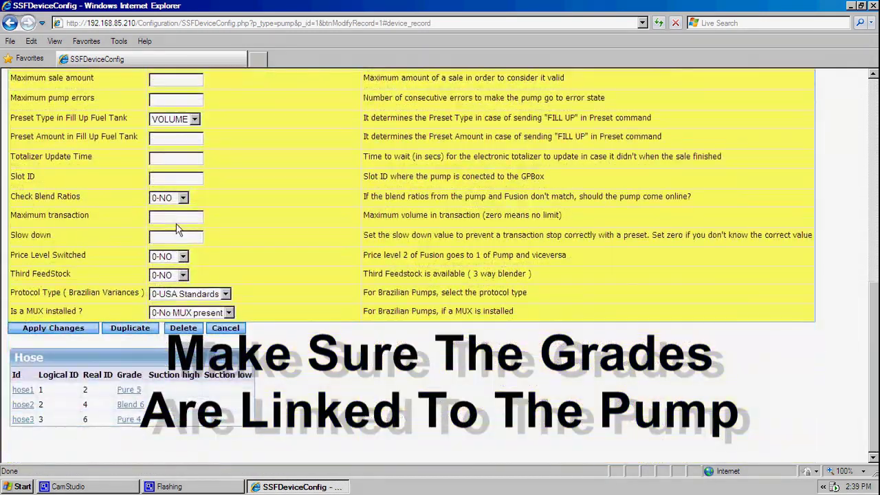
{"action": "scroll", "coordinate": [176, 231], "scroll_direction": "up", "scroll_amount": 5}
{"action": "scroll", "coordinate": [176, 231], "scroll_direction": "up", "scroll_amount": 5}
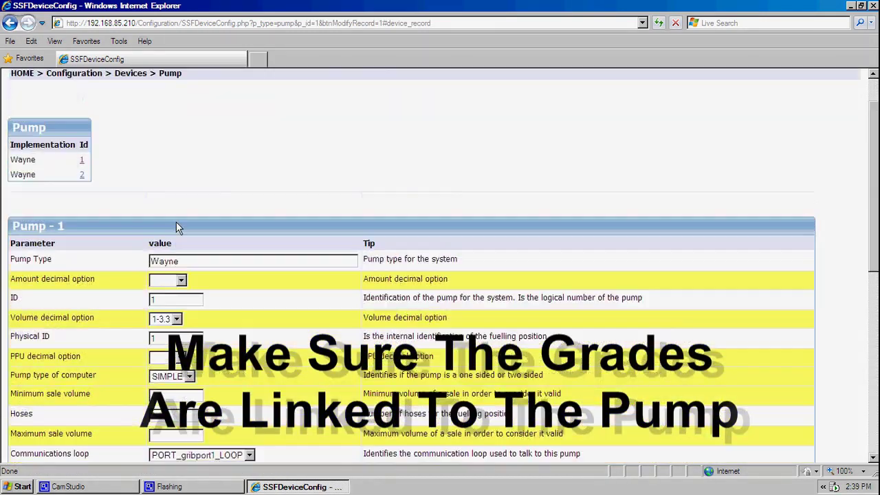
{"action": "scroll", "coordinate": [176, 228], "scroll_direction": "up", "scroll_amount": 2}
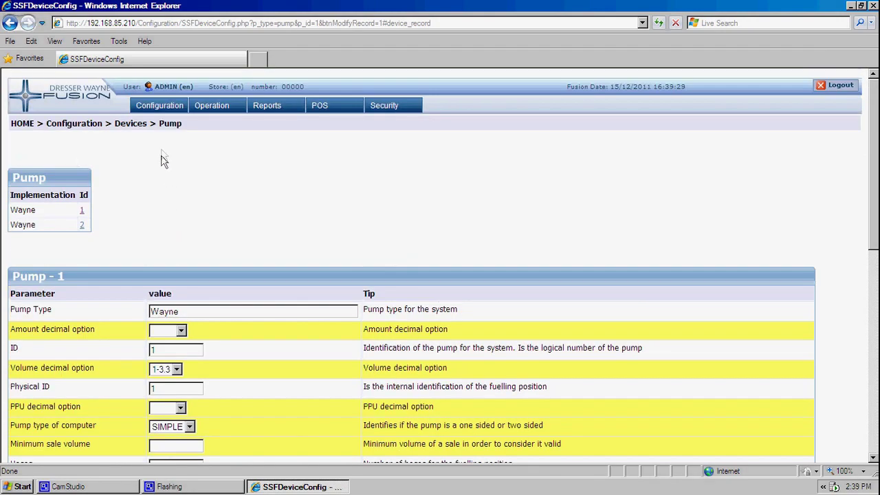
- Check pump 2's hoses (Pure 5, Blend 6, Pure 4), then open the Grade list
{"action": "left_click", "coordinate": [82, 225]}
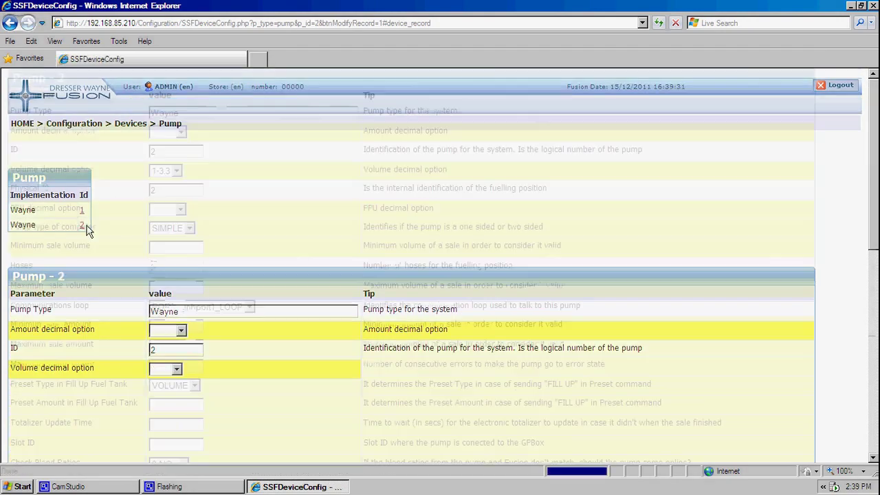
{"action": "scroll", "coordinate": [86, 227], "scroll_direction": "down", "scroll_amount": 10}
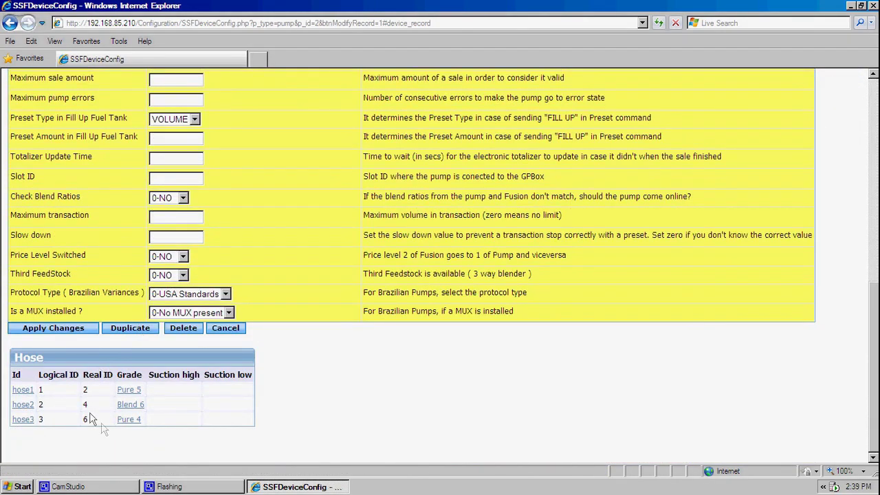
{"action": "scroll", "coordinate": [159, 414], "scroll_direction": "up", "scroll_amount": 10}
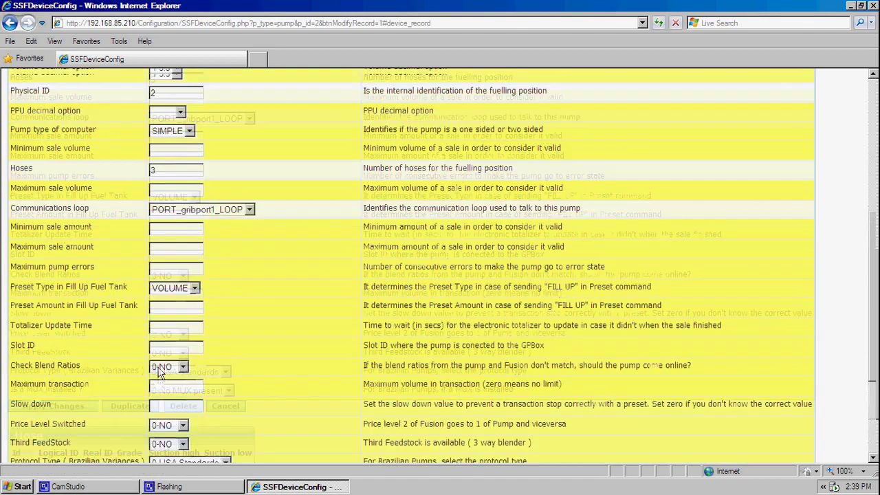
{"action": "mouse_move", "coordinate": [151, 111]}
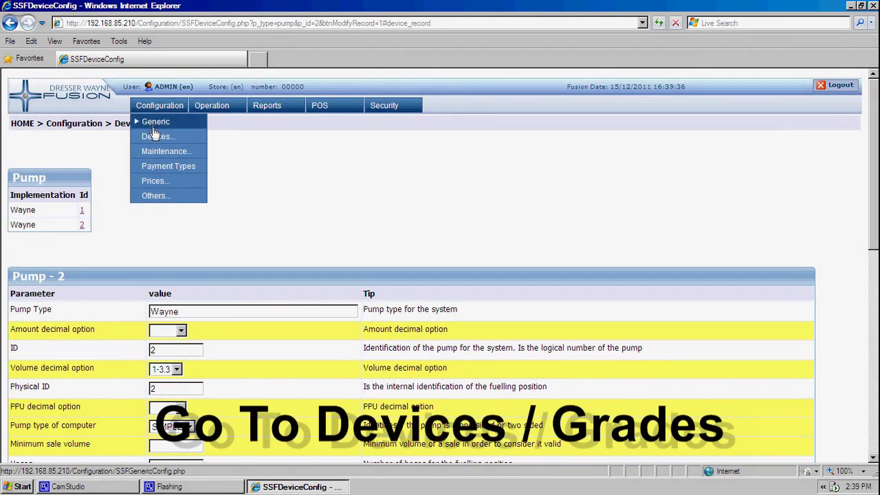
{"action": "mouse_move", "coordinate": [159, 136]}
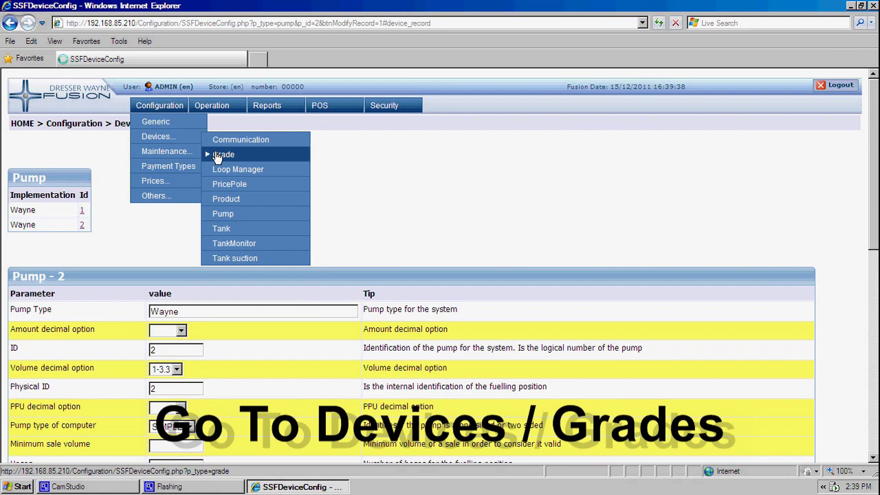
{"action": "left_click", "coordinate": [222, 155]}
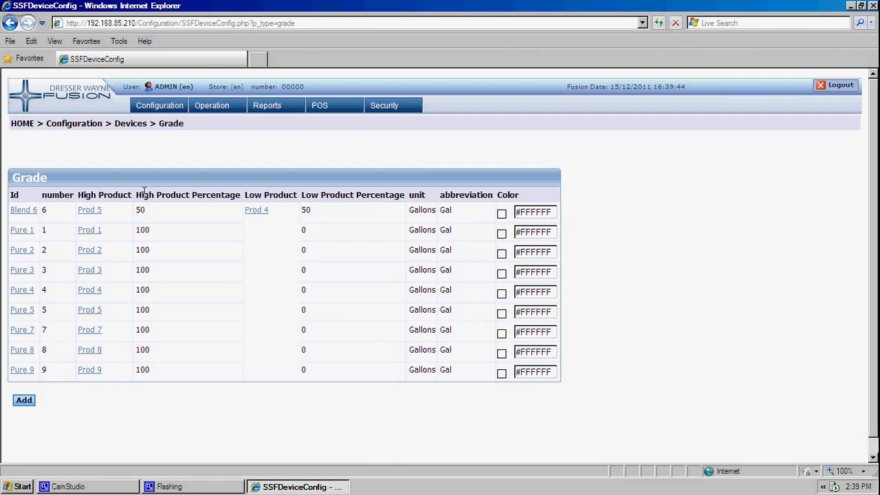
- In the Generic parameters filtered to HyperPIB, change POS Configuration to NO and save it
{"action": "left_click", "coordinate": [158, 107]}
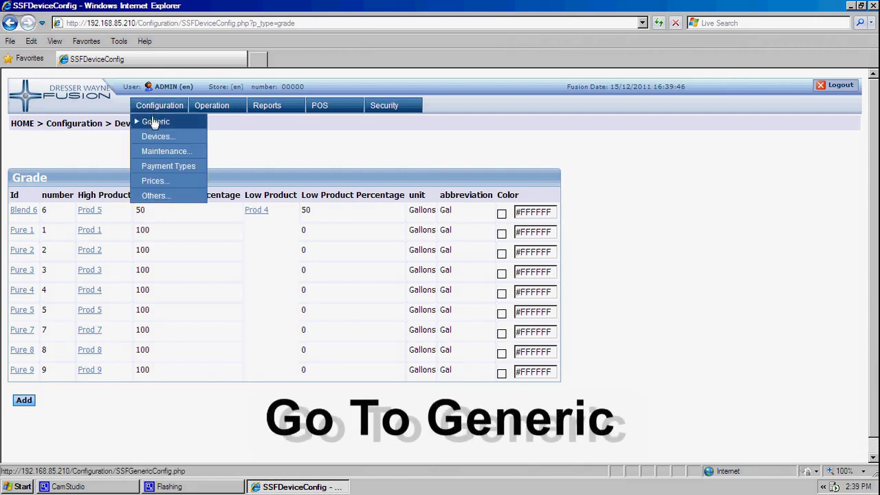
{"action": "left_click", "coordinate": [154, 123]}
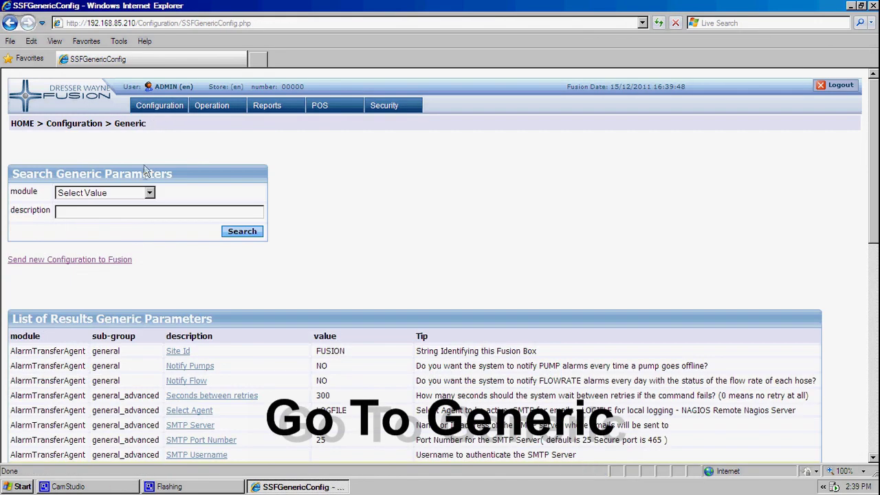
{"action": "left_click", "coordinate": [149, 193]}
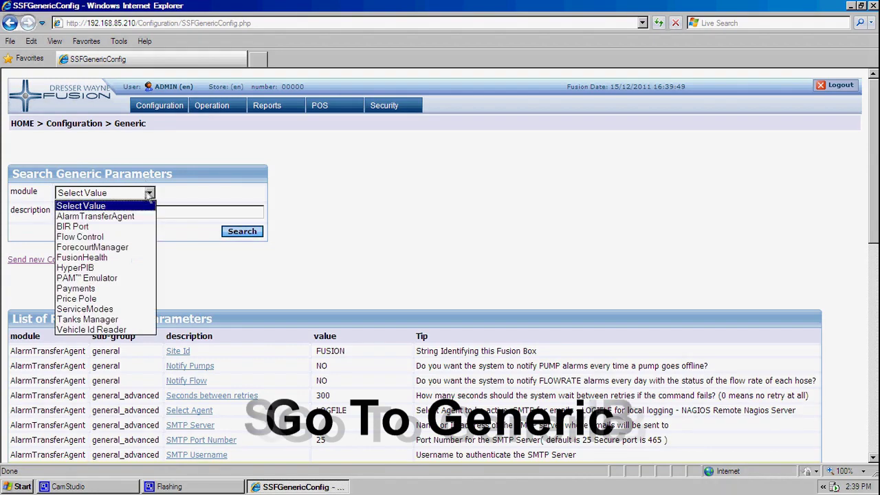
{"action": "left_click", "coordinate": [89, 267]}
{"action": "left_click", "coordinate": [227, 232]}
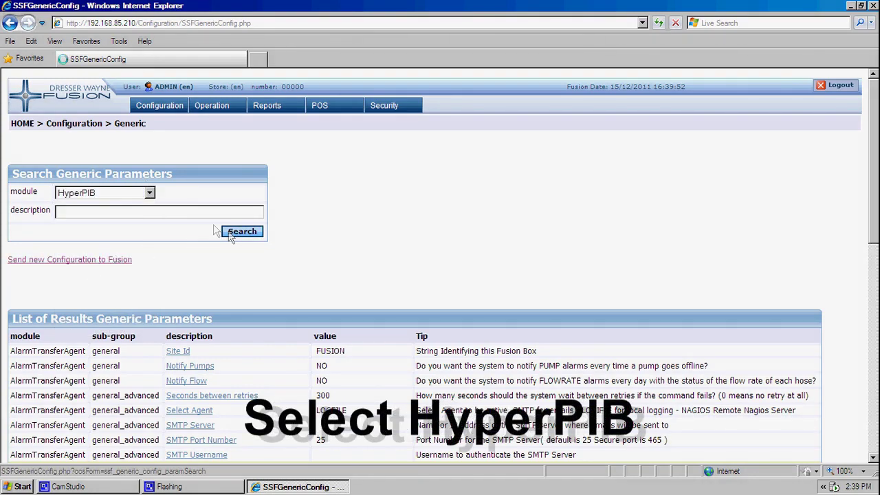
{"action": "scroll", "coordinate": [220, 230], "scroll_direction": "down", "scroll_amount": 3}
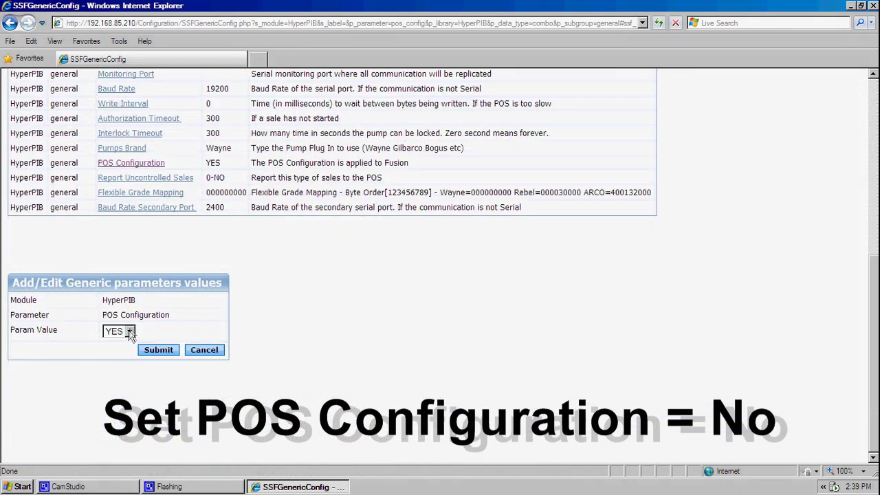
{"action": "left_click", "coordinate": [129, 331]}
{"action": "left_click", "coordinate": [150, 352]}
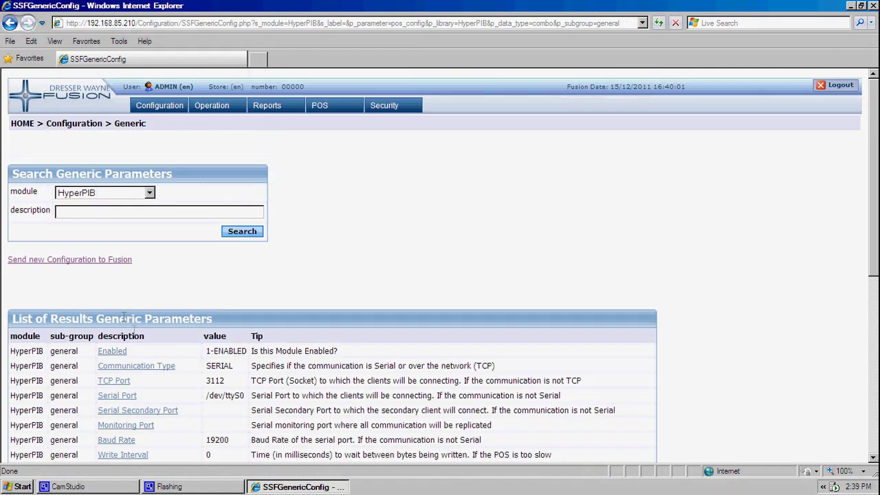
- Send the new configuration to Fusion and apply it via Maintenance > Apply Configuration
{"action": "left_click", "coordinate": [103, 260]}
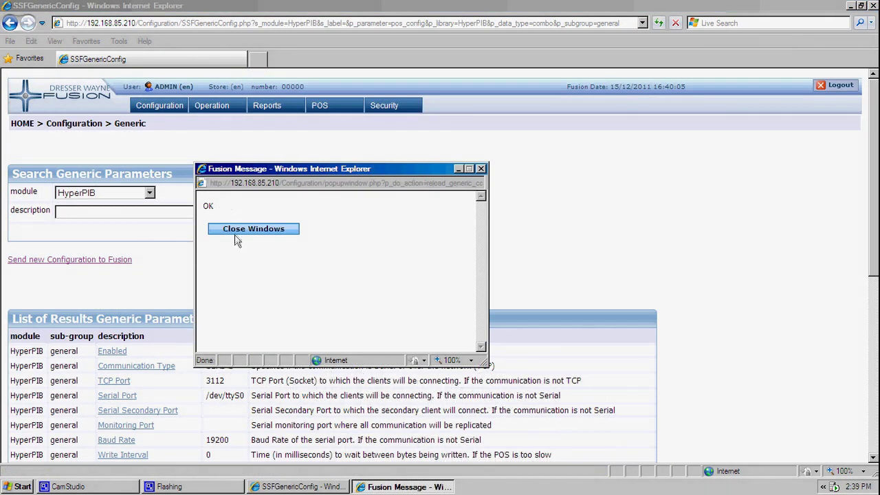
{"action": "left_click", "coordinate": [235, 232]}
{"action": "mouse_move", "coordinate": [165, 108]}
{"action": "mouse_move", "coordinate": [168, 151]}
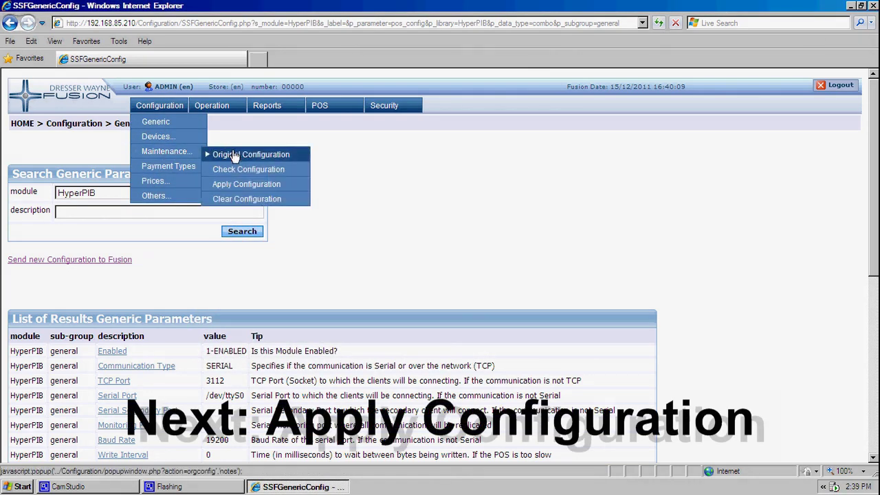
{"action": "left_click", "coordinate": [231, 184]}
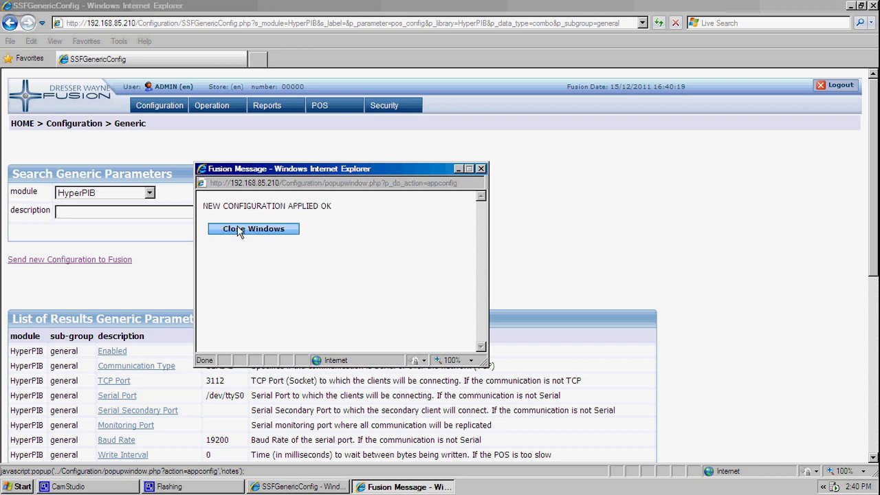
{"action": "left_click", "coordinate": [239, 230]}
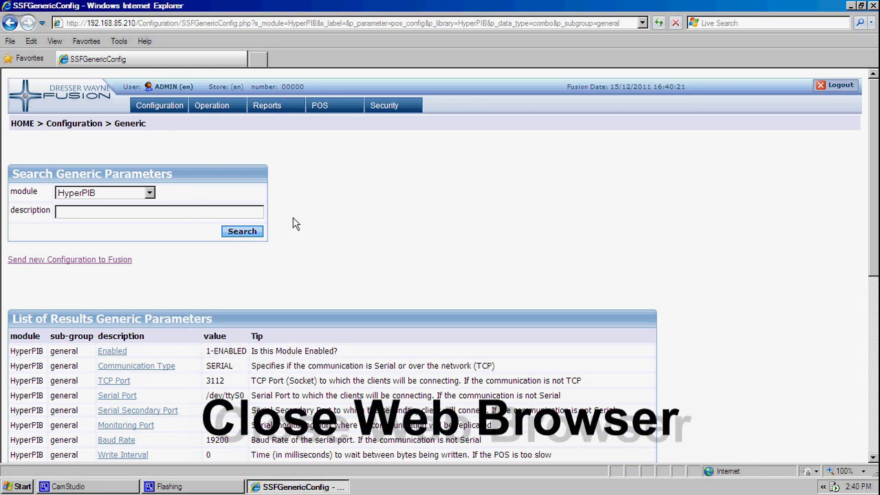
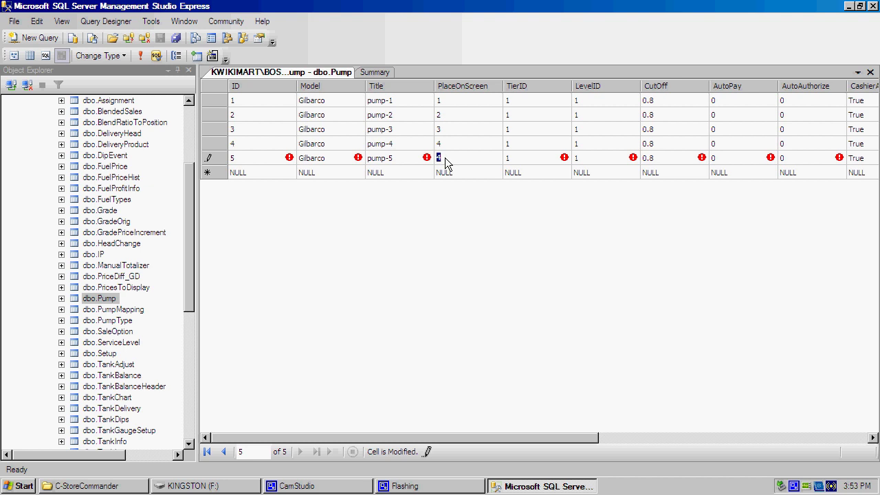
- Set pump 5's PlaceOnScreen to 5, then paste a copy of pump 4's row with ID 6
{"action": "type", "text": "5"}
{"action": "left_click", "coordinate": [208, 172]}
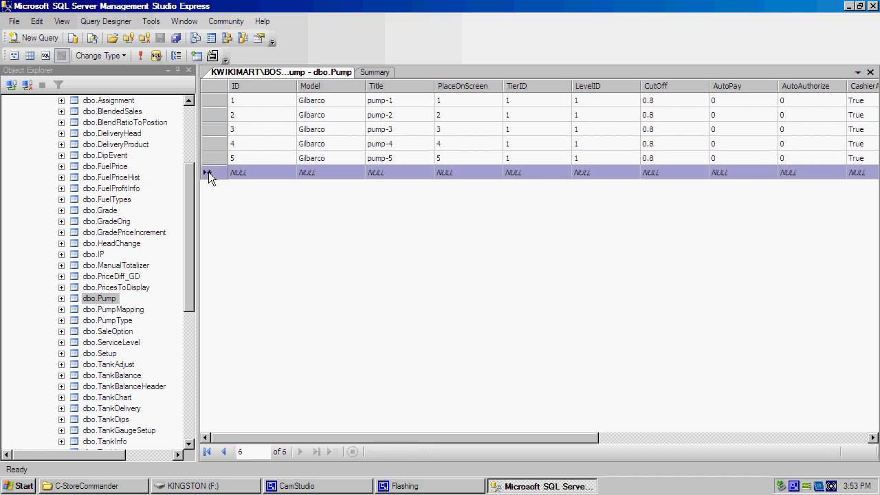
{"action": "key", "text": "ctrl+v"}
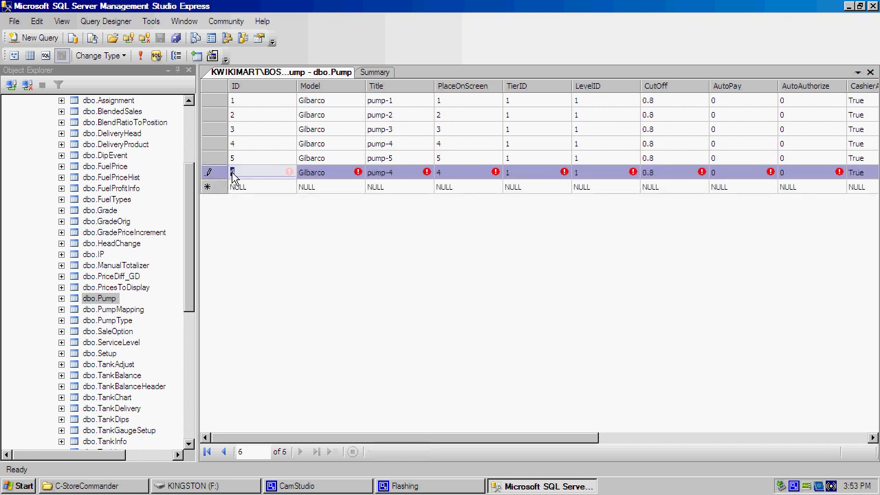
{"action": "left_click", "coordinate": [234, 174]}
{"action": "type", "text": "6"}
- Change the new row's Title and PlaceOnScreen to 6, commit it, and close the Pump table
{"action": "left_click", "coordinate": [393, 173]}
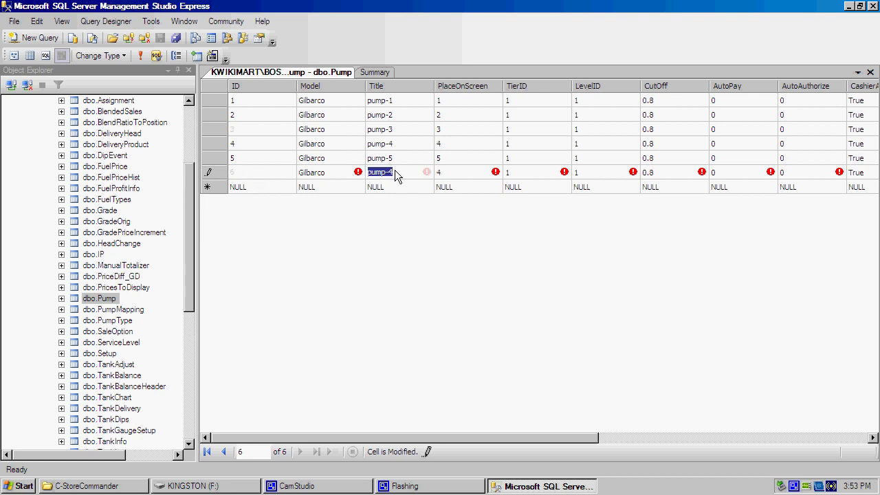
{"action": "left_click", "coordinate": [396, 172]}
{"action": "type", "text": "6"}
{"action": "left_click", "coordinate": [456, 177]}
{"action": "type", "text": "6"}
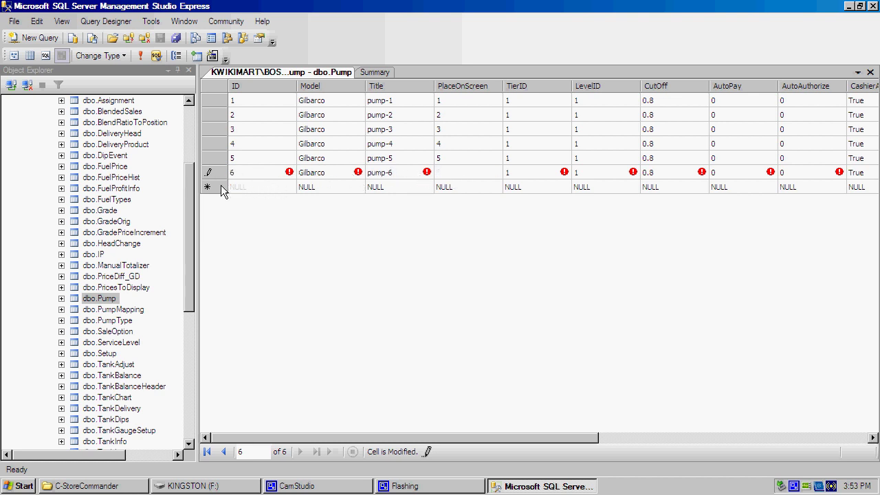
{"action": "left_click", "coordinate": [219, 186]}
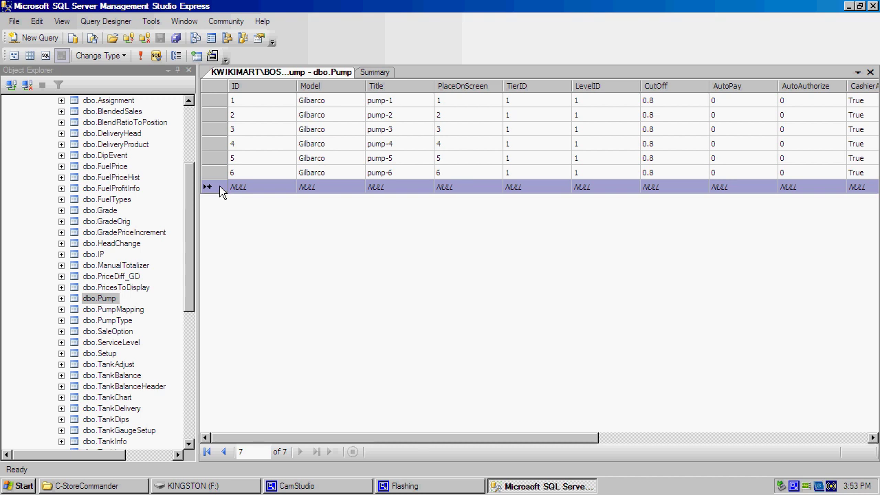
{"action": "left_click", "coordinate": [869, 72]}
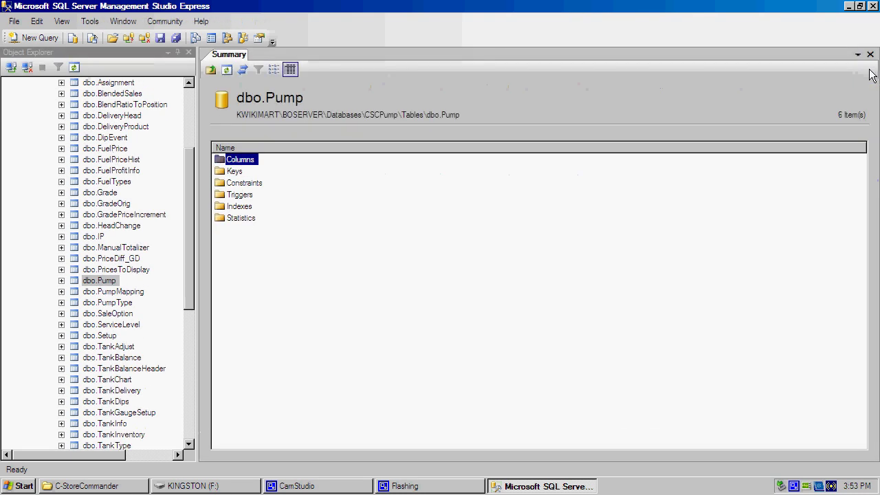
- Open dbo.Grade and change the REG, PRM and MID IDs to 1, 3 and 2
{"action": "right_click", "coordinate": [113, 193]}
{"action": "left_click", "coordinate": [149, 243]}
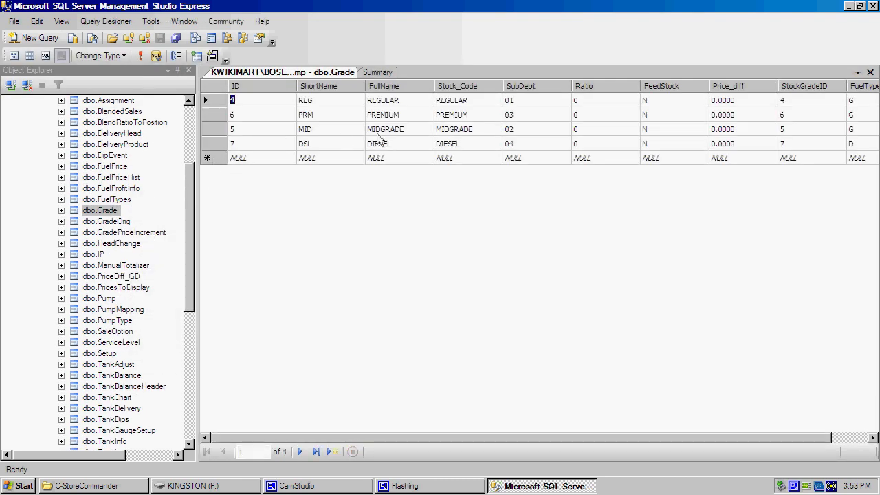
{"action": "type", "text": "1"}
{"action": "left_click", "coordinate": [240, 114]}
{"action": "type", "text": "3"}
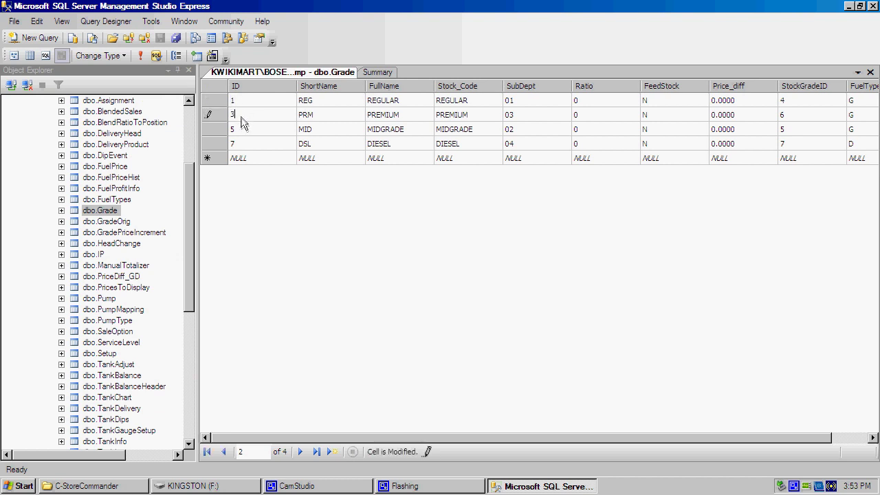
{"action": "left_click", "coordinate": [242, 124]}
{"action": "type", "text": "2"}
- Set the REG, PRM and MID StockGradeIDs to 1, 3 and 2 and commit the changes
{"action": "left_click_drag", "start_coordinate": [467, 438], "coordinate": [540, 437]}
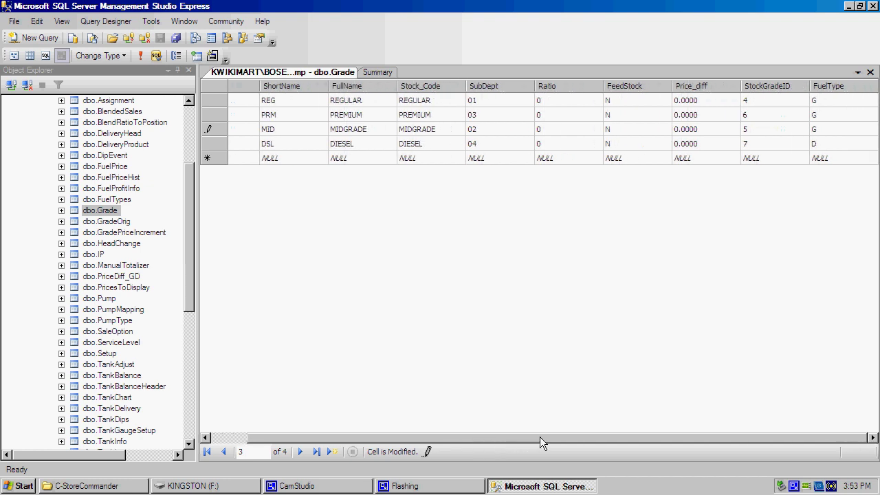
{"action": "left_click", "coordinate": [746, 101]}
{"action": "type", "text": "1"}
{"action": "left_click", "coordinate": [749, 117]}
{"action": "type", "text": "3"}
{"action": "left_click", "coordinate": [748, 129]}
{"action": "type", "text": "2"}
{"action": "left_click_drag", "start_coordinate": [724, 437], "coordinate": [546, 432]}
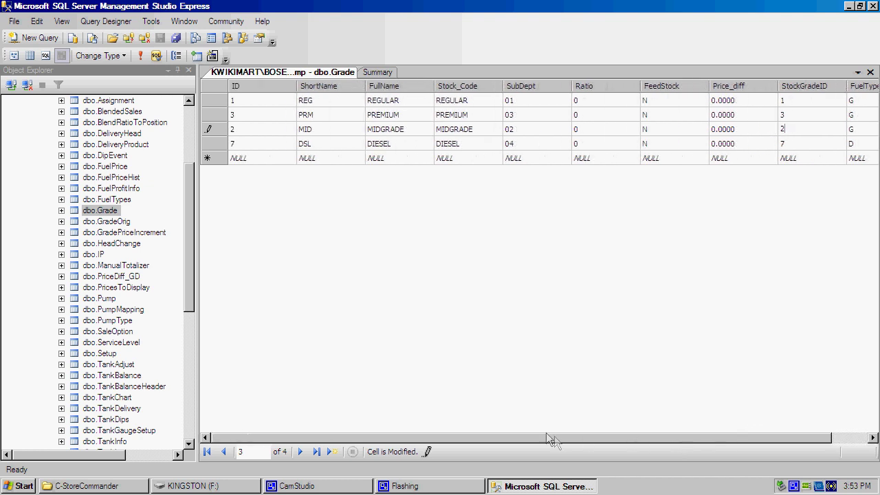
{"action": "left_click", "coordinate": [262, 157]}
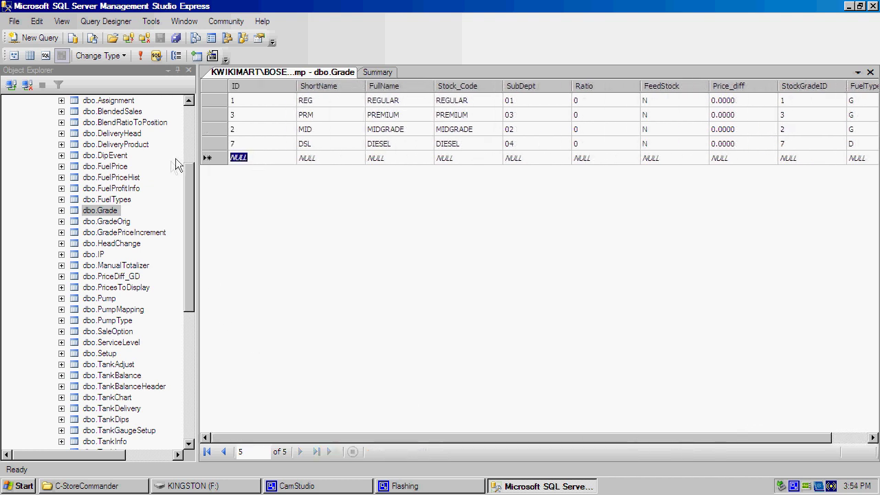
{"action": "left_click_drag", "start_coordinate": [186, 183], "coordinate": [185, 140]}
{"action": "right_click", "coordinate": [124, 199]}
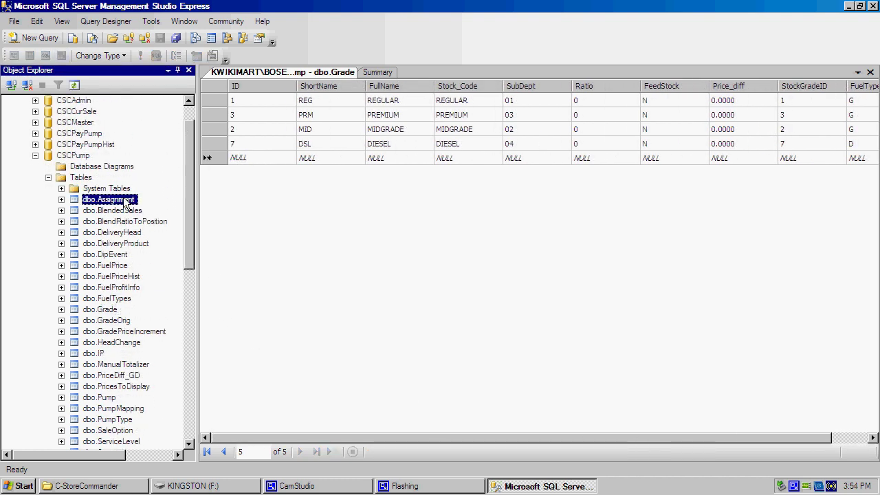
- Open dbo.Assignment and remap the twelve existing rows' GradeIDs to a repeating 1, 2, 3 pattern
{"action": "left_click", "coordinate": [157, 246]}
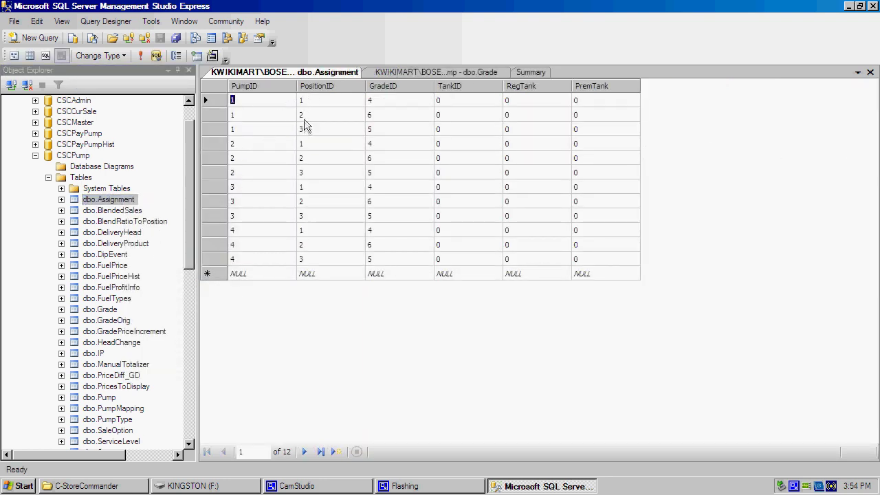
{"action": "left_click", "coordinate": [379, 104]}
{"action": "type", "text": "1"}
{"action": "left_click", "coordinate": [377, 119]}
{"action": "type", "text": "2"}
{"action": "left_click", "coordinate": [379, 129]}
{"action": "type", "text": "3"}
{"action": "left_click", "coordinate": [378, 143]}
{"action": "type", "text": "1"}
{"action": "left_click", "coordinate": [379, 158]}
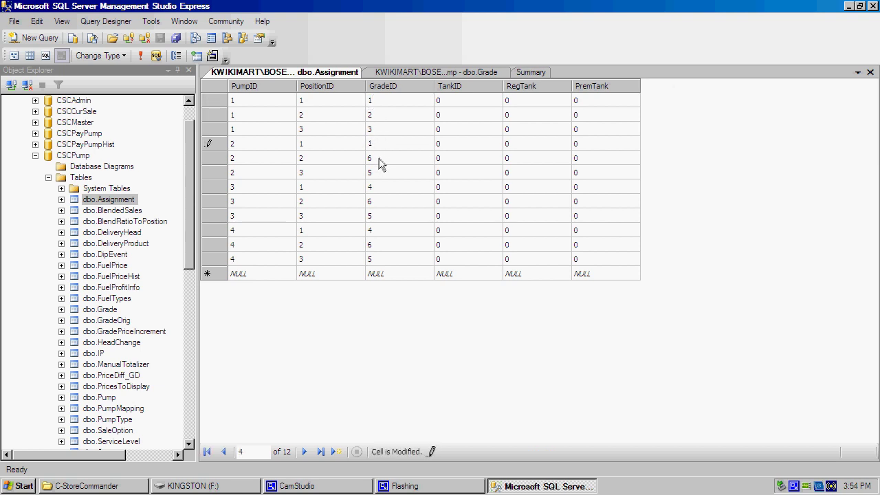
{"action": "type", "text": "2"}
{"action": "left_click", "coordinate": [379, 172]}
{"action": "type", "text": "3"}
{"action": "left_click", "coordinate": [379, 186]}
{"action": "type", "text": "1"}
{"action": "left_click", "coordinate": [379, 201]}
{"action": "type", "text": "2"}
{"action": "left_click", "coordinate": [381, 215]}
{"action": "type", "text": "3"}
{"action": "left_click", "coordinate": [382, 229]}
{"action": "type", "text": "1"}
{"action": "left_click", "coordinate": [380, 245]}
{"action": "type", "text": "2"}
{"action": "left_click", "coordinate": [379, 259]}
{"action": "type", "text": "3"}
- Add pump 5 assignment rows for positions 1, 2, 3, 6 with grades 1, 2, 3, 7 and zero tanks
{"action": "left_click", "coordinate": [255, 272]}
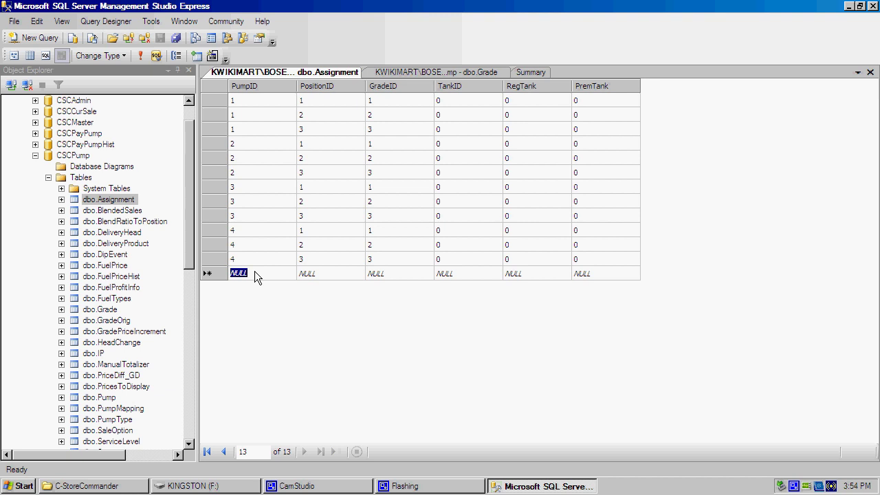
{"action": "type", "text": "5"}
{"action": "key", "text": "Tab"}
{"action": "type", "text": "1"}
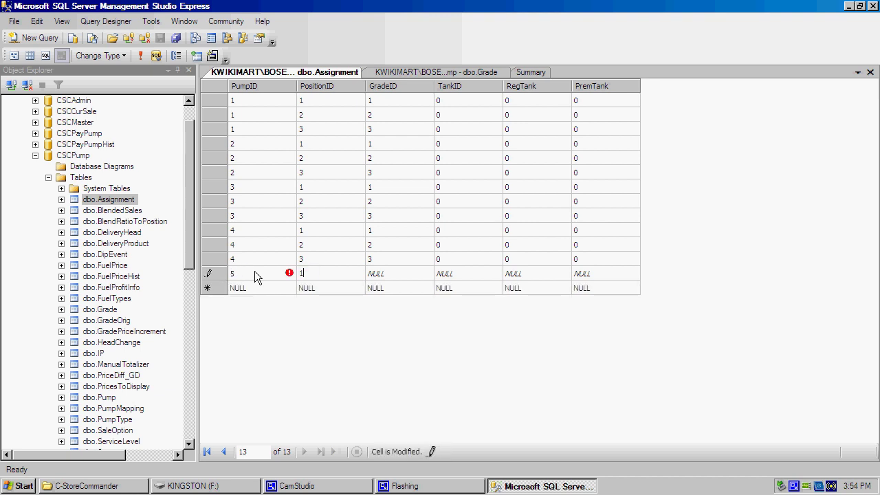
{"action": "key", "text": "Tab"}
{"action": "type", "text": "1"}
{"action": "key", "text": "Tab"}
{"action": "type", "text": "0"}
{"action": "key", "text": "Tab"}
{"action": "type", "text": "0"}
{"action": "key", "text": "Tab"}
{"action": "type", "text": "0"}
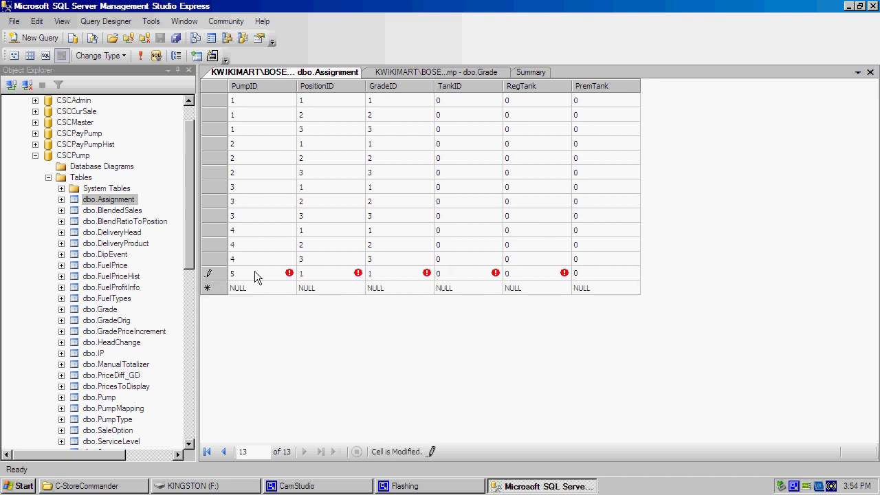
{"action": "key", "text": "Tab"}
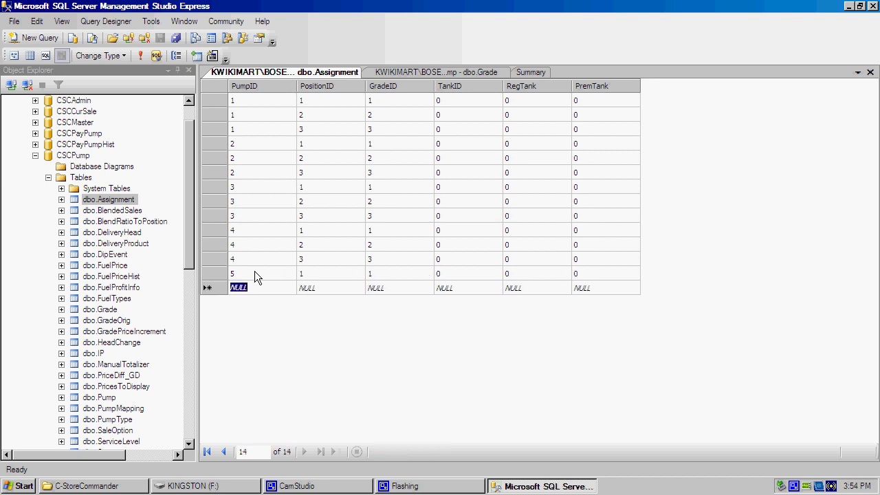
{"action": "type", "text": "5"}
{"action": "key", "text": "Tab"}
{"action": "type", "text": "2"}
{"action": "key", "text": "Tab"}
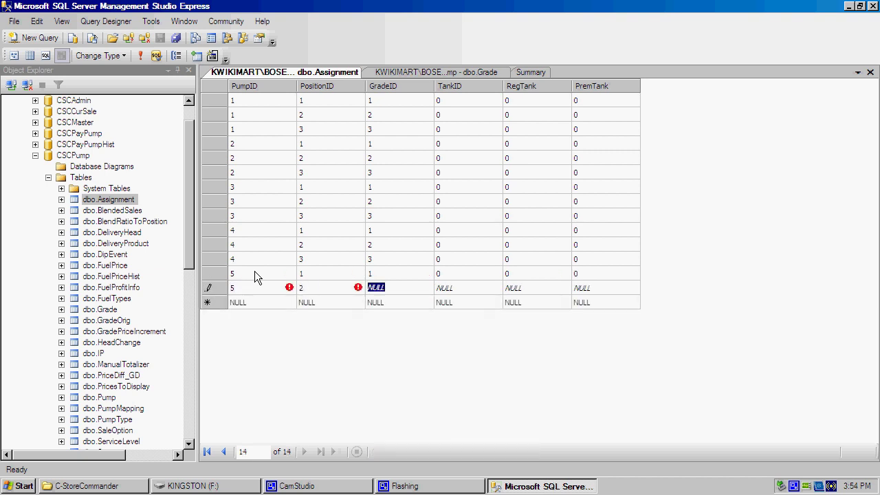
{"action": "type", "text": "2"}
{"action": "key", "text": "Tab"}
{"action": "type", "text": "0"}
{"action": "key", "text": "Tab"}
{"action": "type", "text": "0"}
{"action": "key", "text": "Tab"}
{"action": "type", "text": "0"}
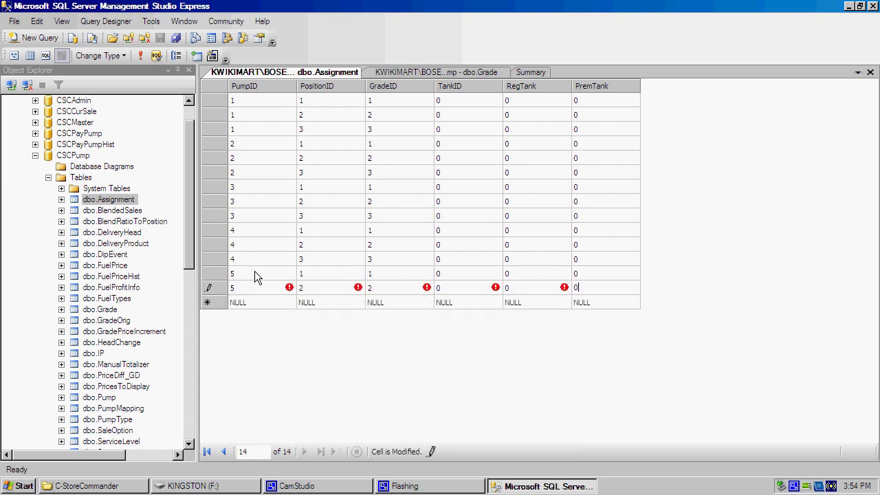
{"action": "key", "text": "Tab"}
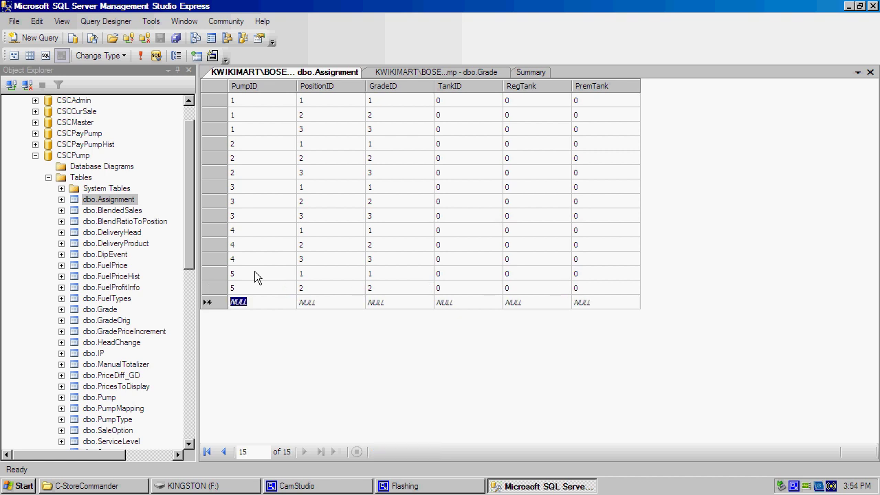
{"action": "type", "text": "5"}
{"action": "key", "text": "Tab"}
{"action": "type", "text": "3"}
{"action": "key", "text": "Tab"}
{"action": "type", "text": "3"}
{"action": "key", "text": "Tab"}
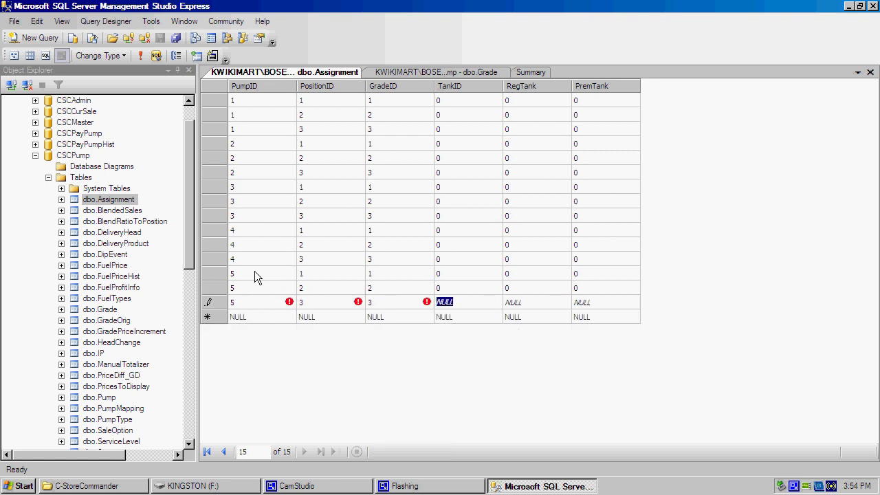
{"action": "type", "text": "0"}
{"action": "key", "text": "Tab"}
{"action": "type", "text": "0"}
{"action": "key", "text": "Tab"}
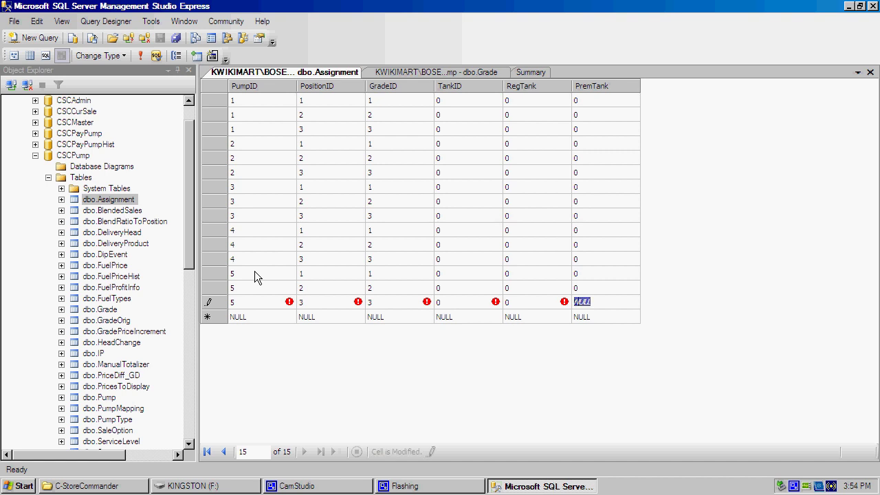
{"action": "type", "text": "0"}
{"action": "key", "text": "Tab"}
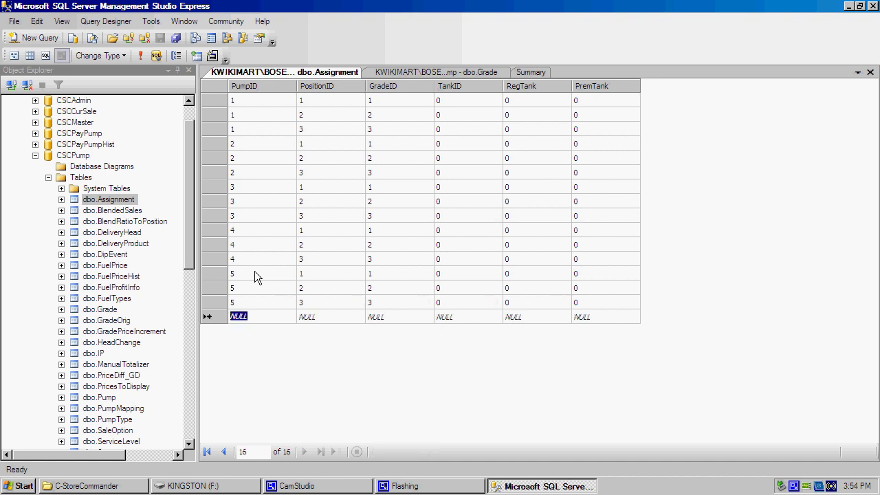
{"action": "type", "text": "5"}
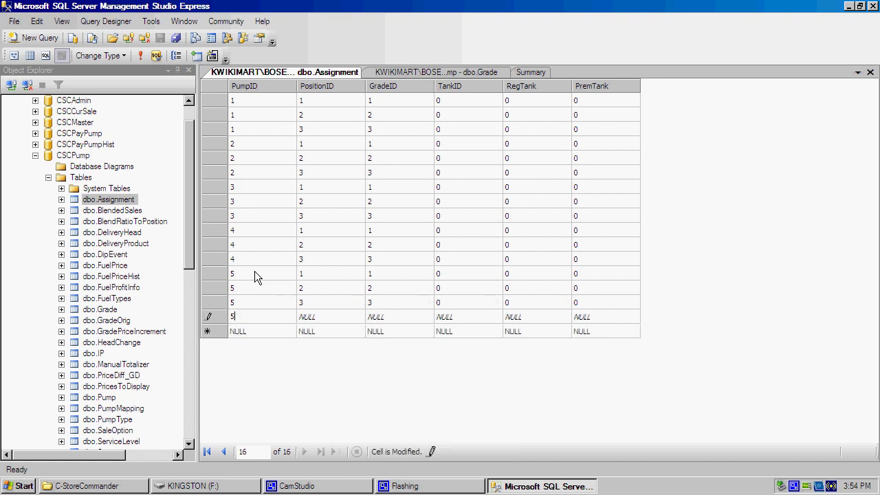
{"action": "key", "text": "Tab"}
{"action": "type", "text": "6"}
{"action": "key", "text": "Tab"}
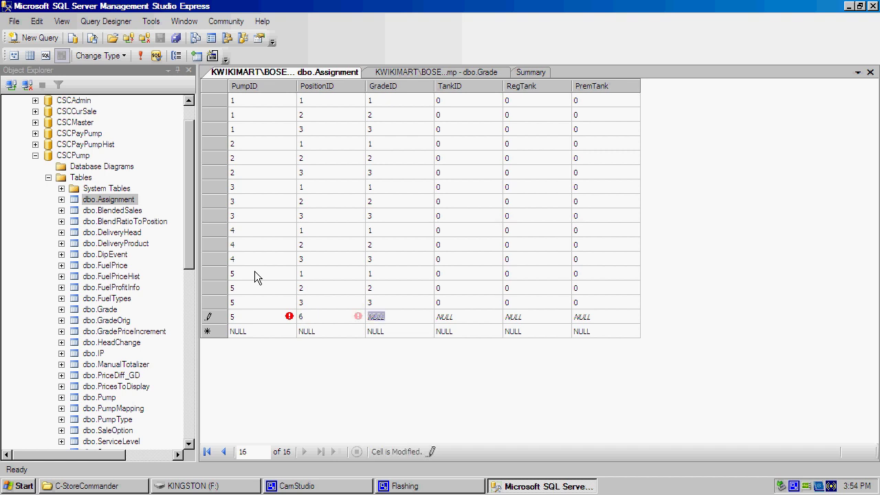
{"action": "type", "text": "7"}
{"action": "key", "text": "Tab"}
{"action": "type", "text": "0"}
{"action": "key", "text": "Tab"}
{"action": "type", "text": "0"}
{"action": "key", "text": "Tab"}
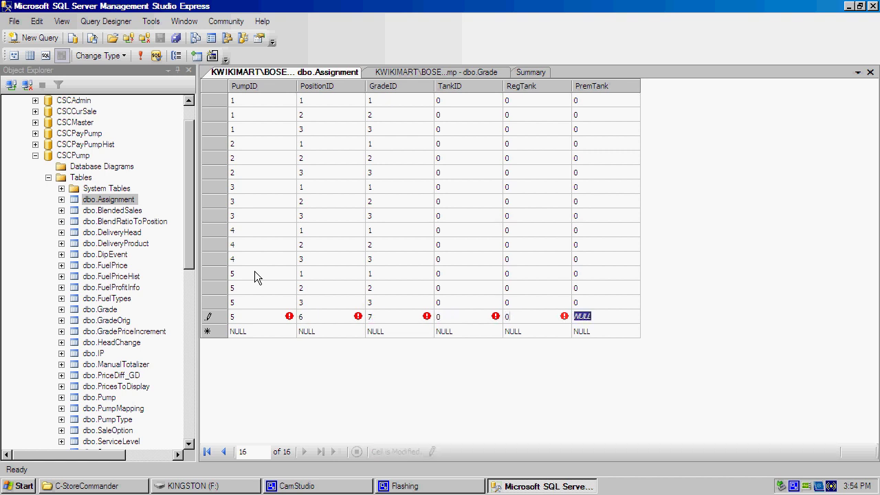
{"action": "type", "text": "0"}
{"action": "key", "text": "Tab"}
- Add pump 6 assignment rows 6/1/1, 6/2/2, 6/3/3 and 6/6/7, each with zero tank values
{"action": "type", "text": "6"}
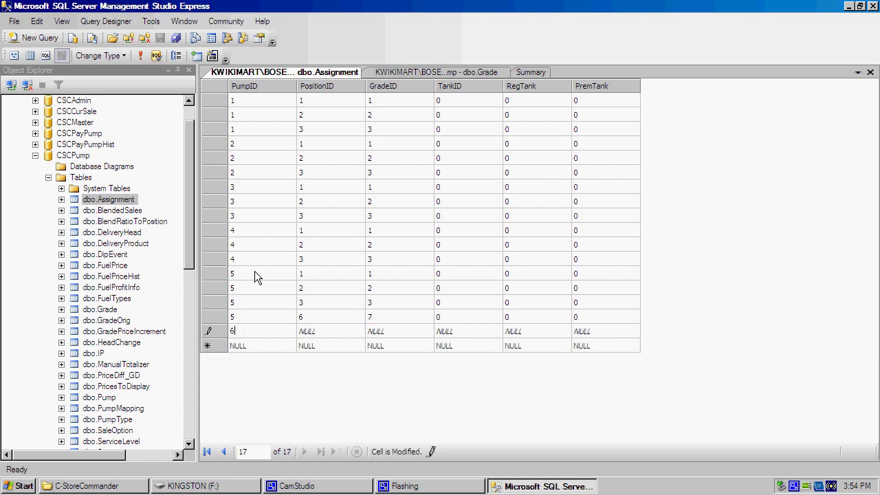
{"action": "key", "text": "Tab"}
{"action": "type", "text": "1"}
{"action": "key", "text": "Tab"}
{"action": "type", "text": "1"}
{"action": "key", "text": "Tab"}
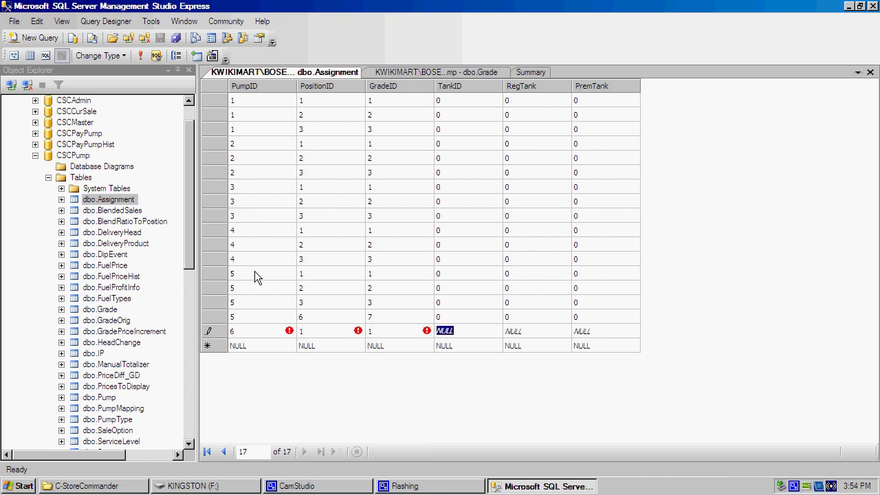
{"action": "type", "text": "0\t0\t0"}
{"action": "key", "text": "Tab"}
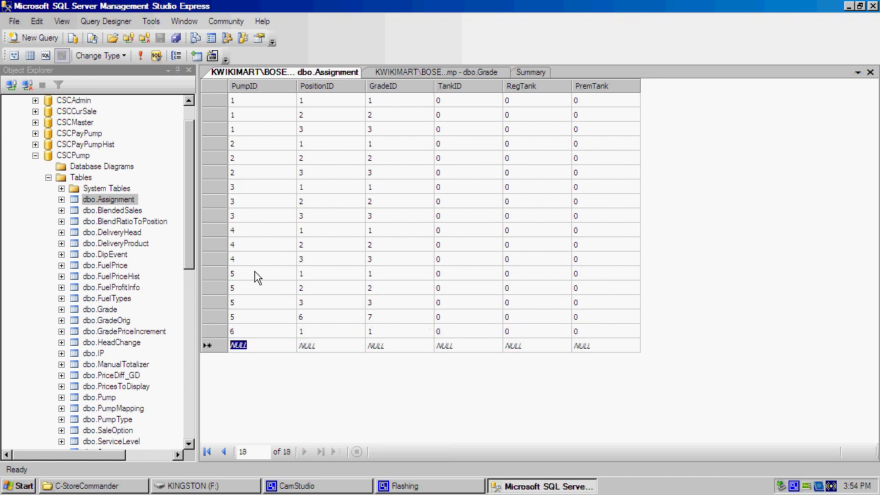
{"action": "type", "text": "6"}
{"action": "key", "text": "Tab"}
{"action": "type", "text": "2"}
{"action": "key", "text": "Tab"}
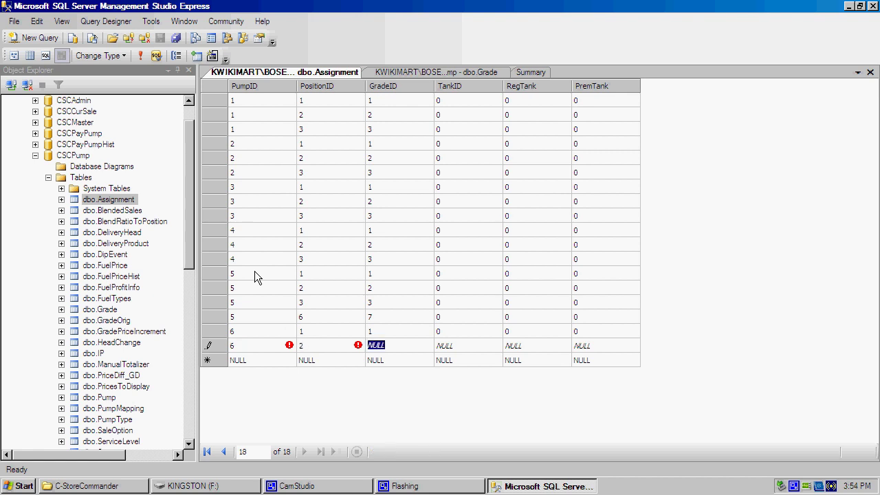
{"action": "type", "text": "2"}
{"action": "key", "text": "Tab"}
{"action": "type", "text": "0"}
{"action": "key", "text": "Tab"}
{"action": "type", "text": "0"}
{"action": "key", "text": "Tab"}
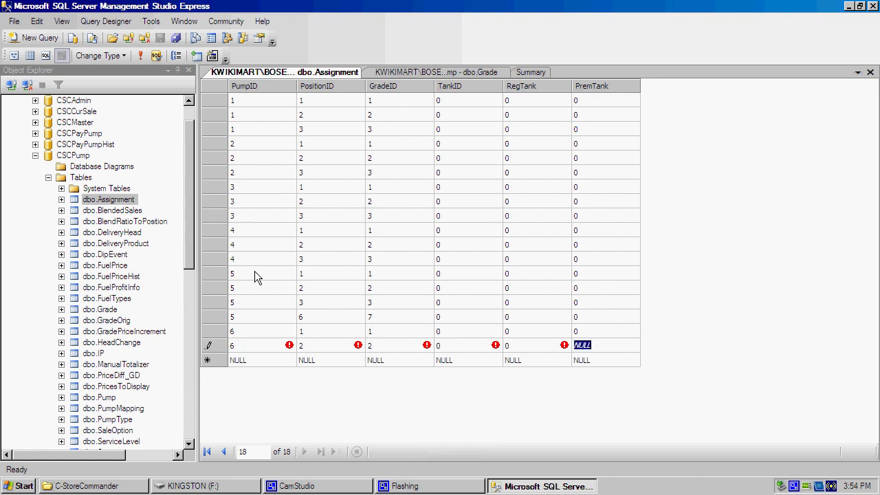
{"action": "type", "text": "0"}
{"action": "key", "text": "Tab"}
{"action": "type", "text": "6"}
{"action": "key", "text": "Tab"}
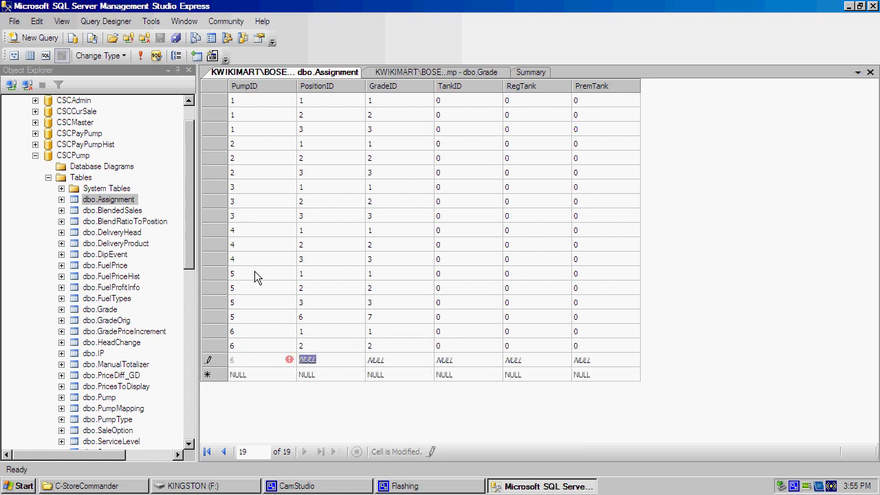
{"action": "type", "text": "3"}
{"action": "key", "text": "Tab"}
{"action": "type", "text": "3"}
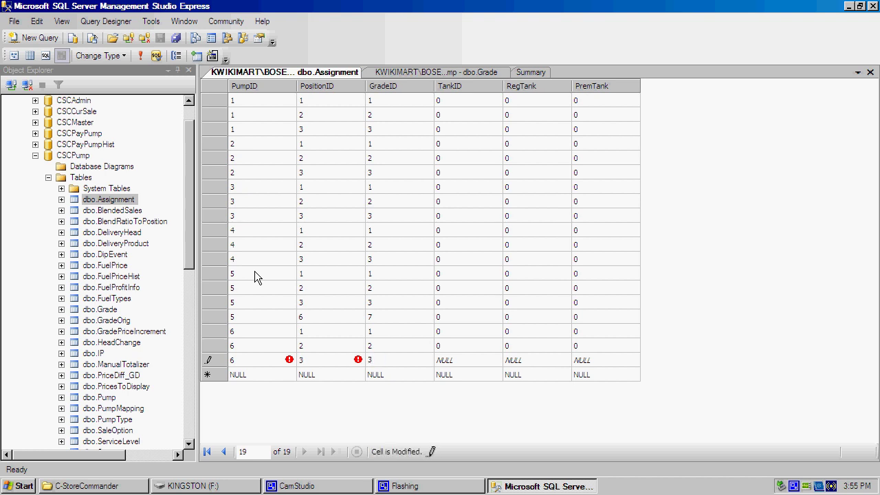
{"action": "key", "text": "Tab"}
{"action": "type", "text": "0"}
{"action": "key", "text": "Tab"}
{"action": "type", "text": "0"}
{"action": "key", "text": "Tab"}
{"action": "type", "text": "0"}
{"action": "key", "text": "Tab"}
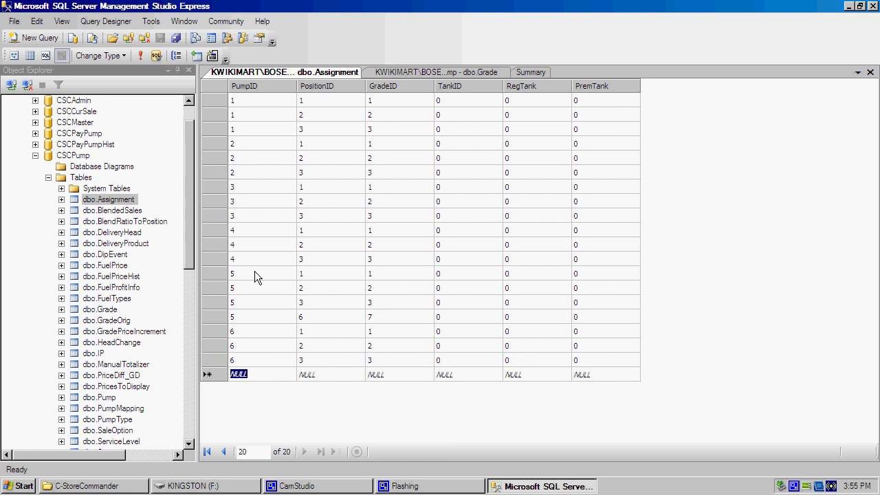
{"action": "type", "text": "6"}
{"action": "key", "text": "Tab"}
{"action": "type", "text": "6"}
{"action": "key", "text": "Tab"}
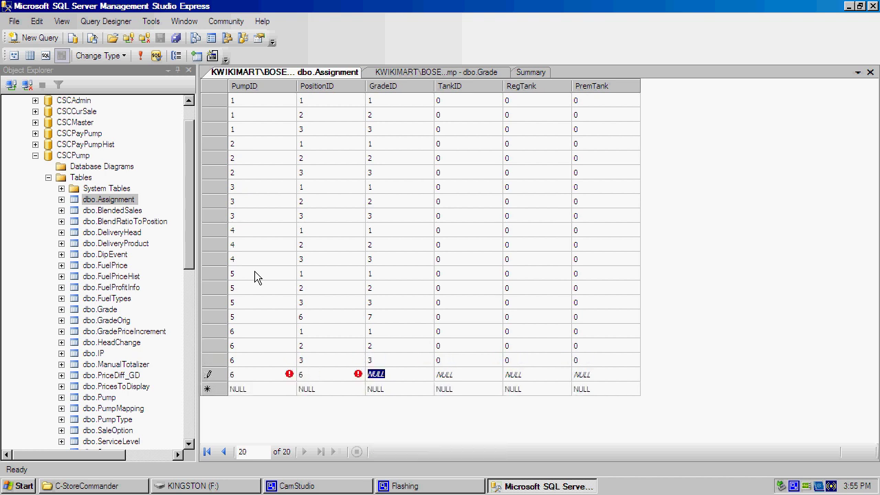
{"action": "type", "text": "7"}
{"action": "key", "text": "Tab"}
{"action": "type", "text": "0"}
{"action": "key", "text": "Tab"}
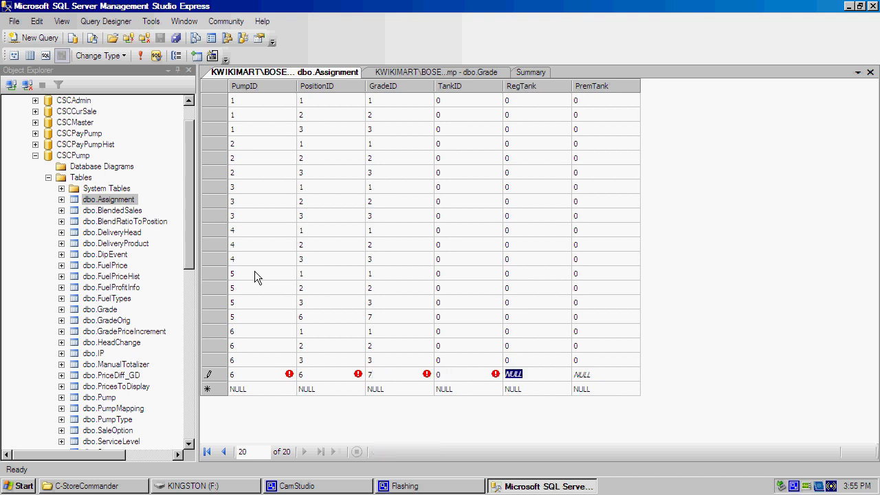
{"action": "type", "text": "0"}
{"action": "key", "text": "Tab"}
{"action": "type", "text": "0"}
{"action": "key", "text": "Tab"}
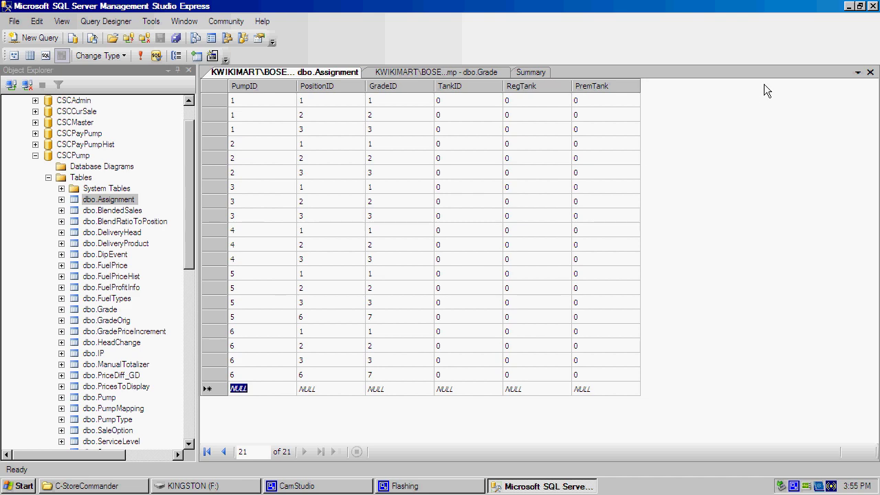
- Close the Assignment and Grade tables and open dbo.GradePriceIncrement's data
{"action": "left_click", "coordinate": [870, 72]}
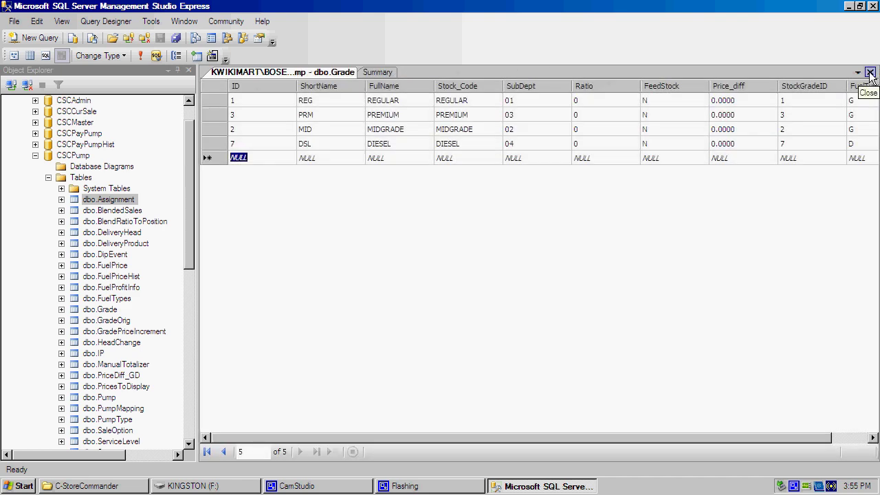
{"action": "left_click", "coordinate": [870, 72]}
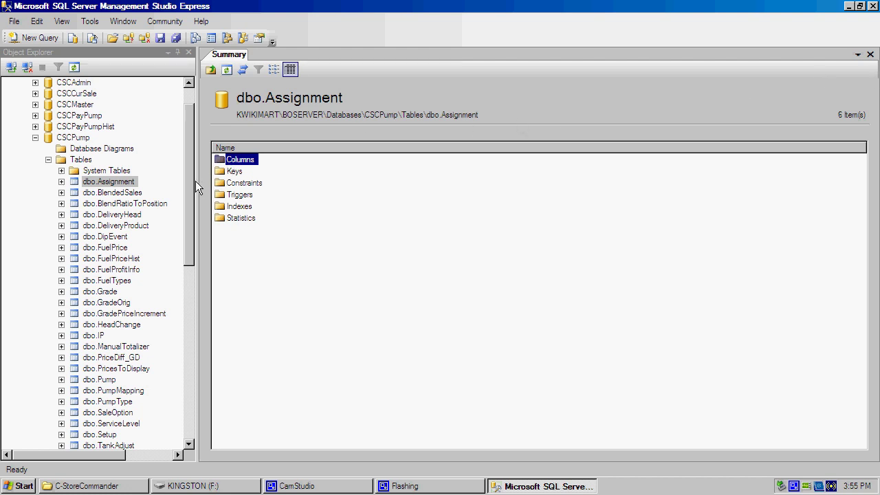
{"action": "left_click_drag", "start_coordinate": [190, 181], "coordinate": [188, 205]}
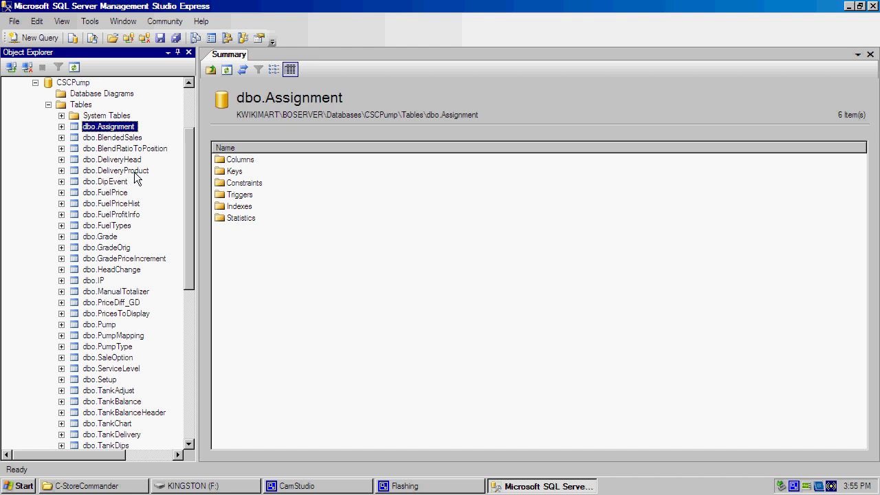
{"action": "right_click", "coordinate": [123, 259]}
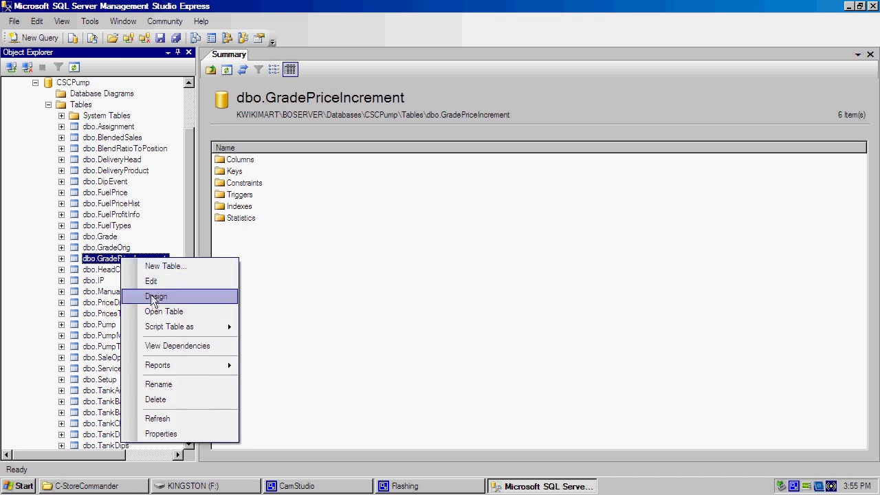
{"action": "left_click", "coordinate": [153, 310]}
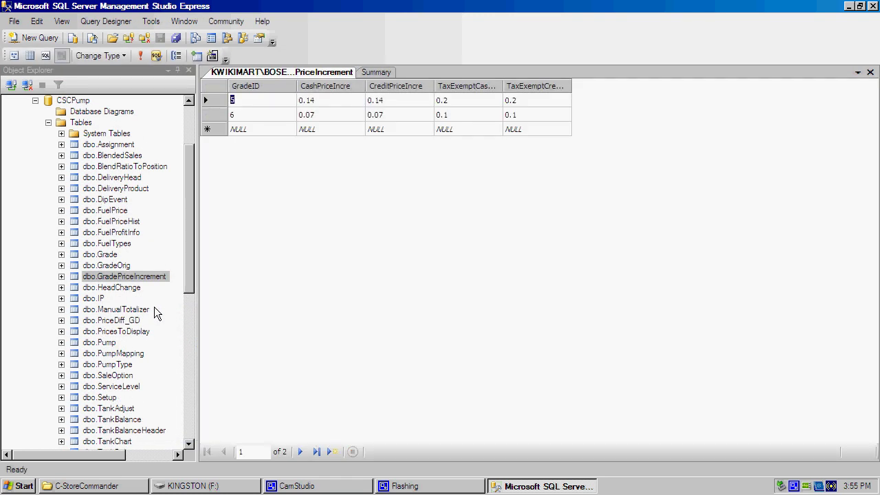
- Change GradePriceIncrement's GradeIDs from 6 to 2 and 5 to 3, commit, and close the table
{"action": "left_click", "coordinate": [239, 116]}
{"action": "type", "text": "2"}
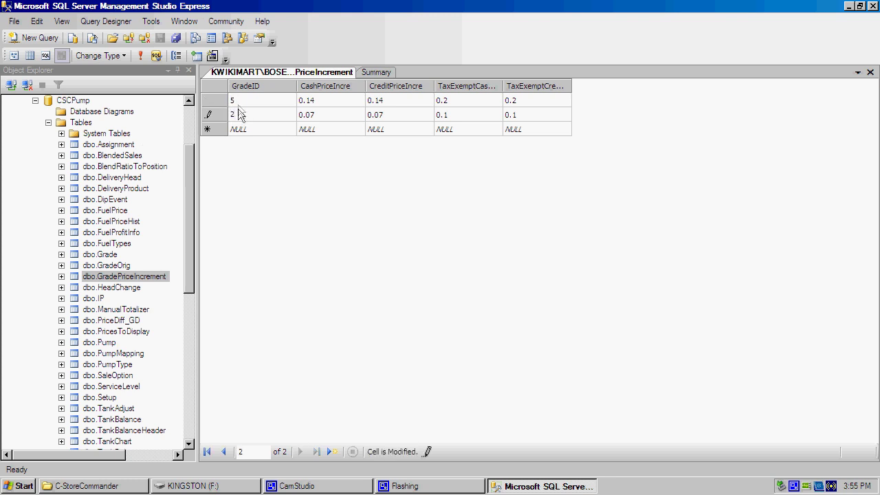
{"action": "left_click", "coordinate": [235, 101]}
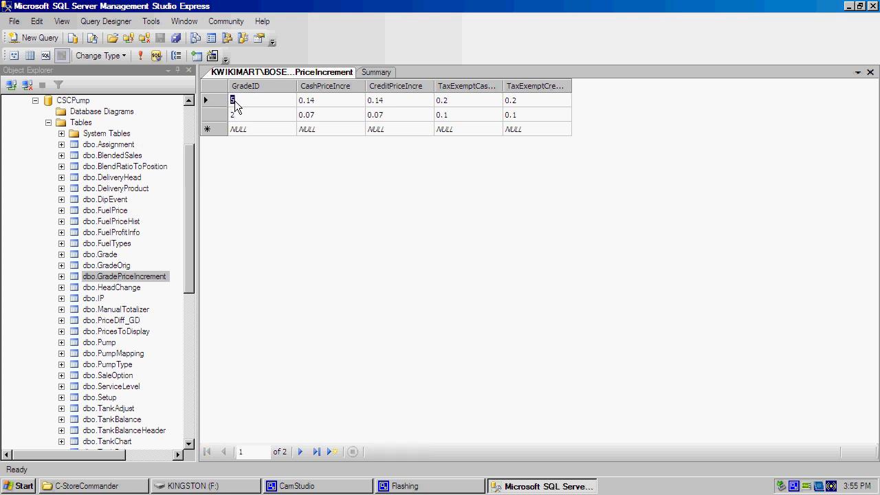
{"action": "type", "text": "3"}
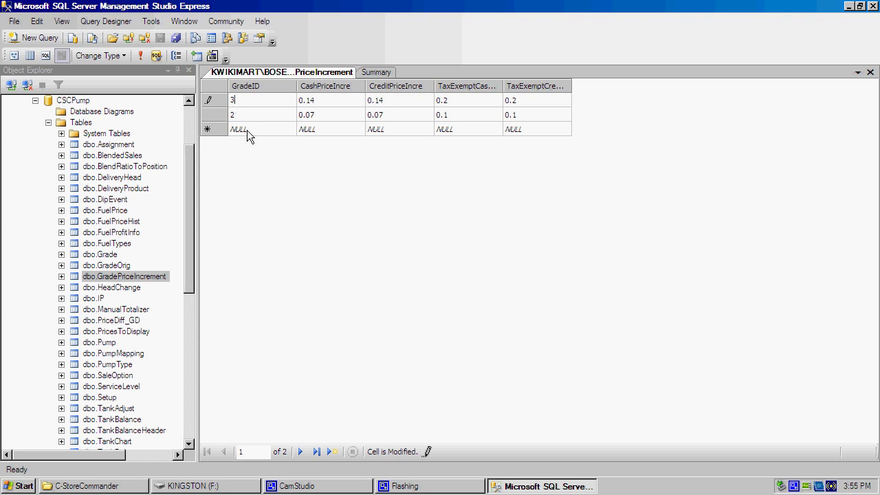
{"action": "left_click", "coordinate": [247, 130]}
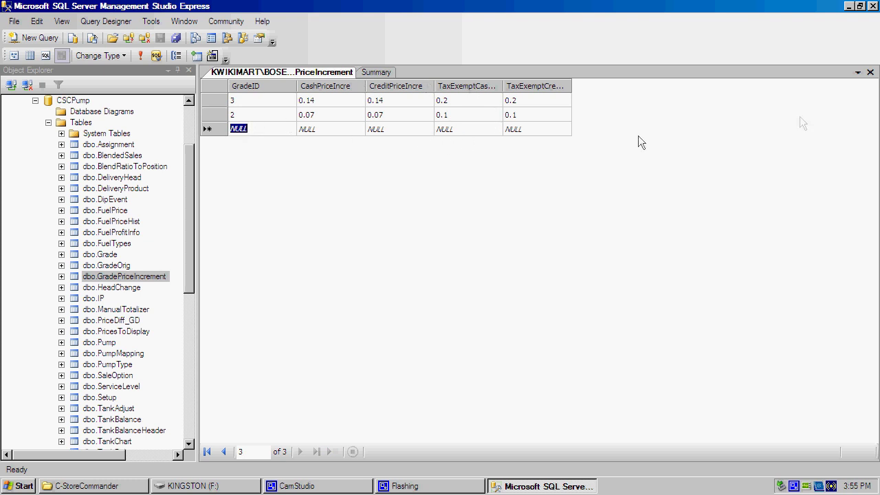
{"action": "left_click", "coordinate": [870, 73]}
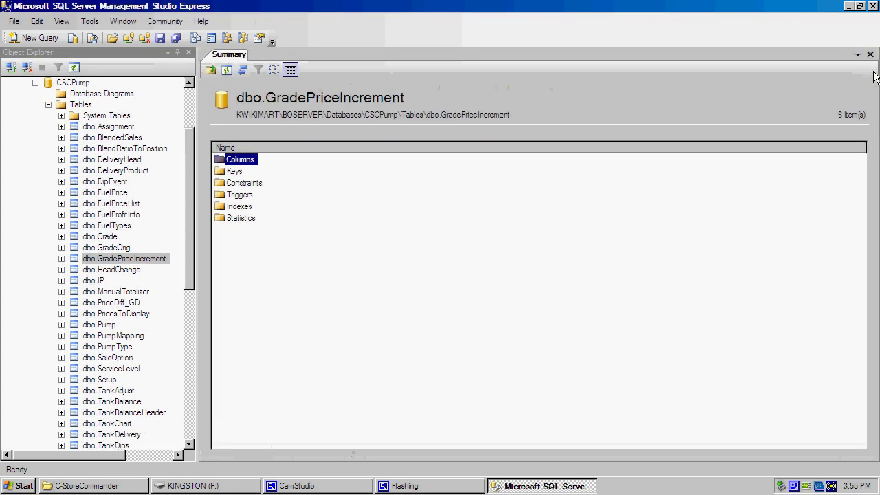
- Open dbo.FuelPrice's data and change the first four rows' GradeID from 1 to 7
{"action": "left_click", "coordinate": [111, 205]}
{"action": "right_click", "coordinate": [110, 204]}
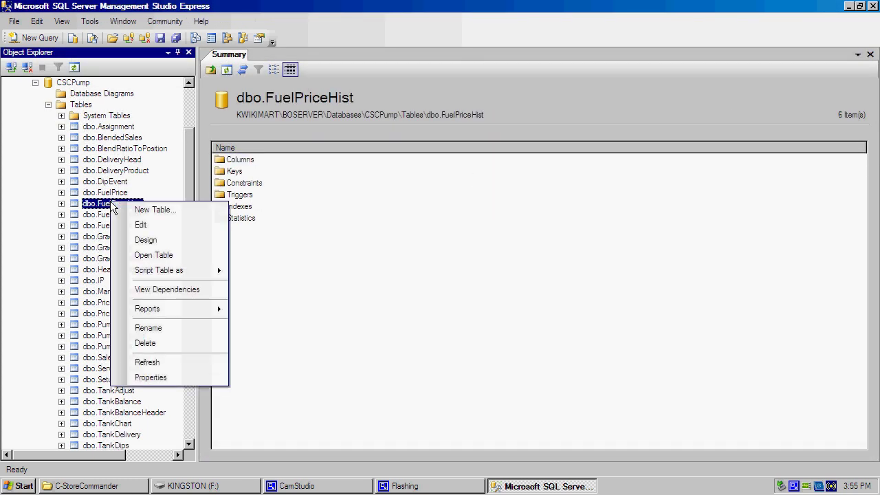
{"action": "right_click", "coordinate": [108, 195]}
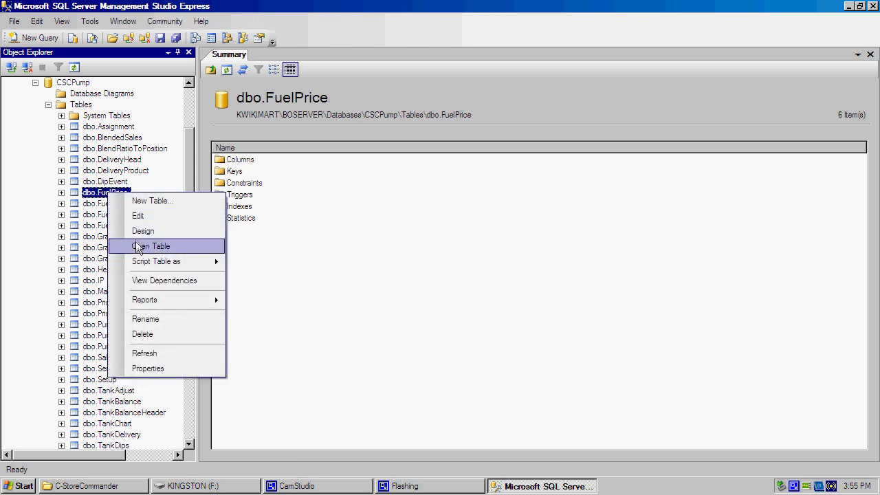
{"action": "left_click", "coordinate": [136, 244]}
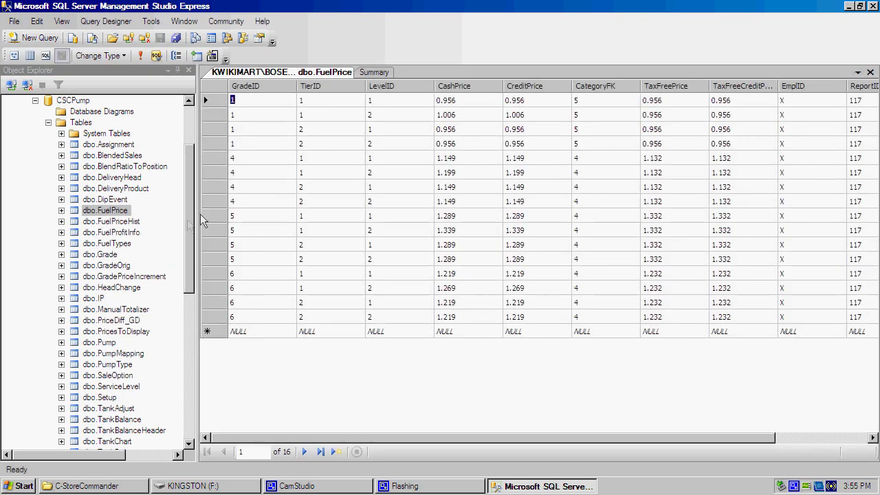
{"action": "type", "text": "7"}
{"action": "left_click", "coordinate": [236, 110]}
{"action": "type", "text": "7"}
{"action": "left_click", "coordinate": [242, 129]}
{"action": "type", "text": "7"}
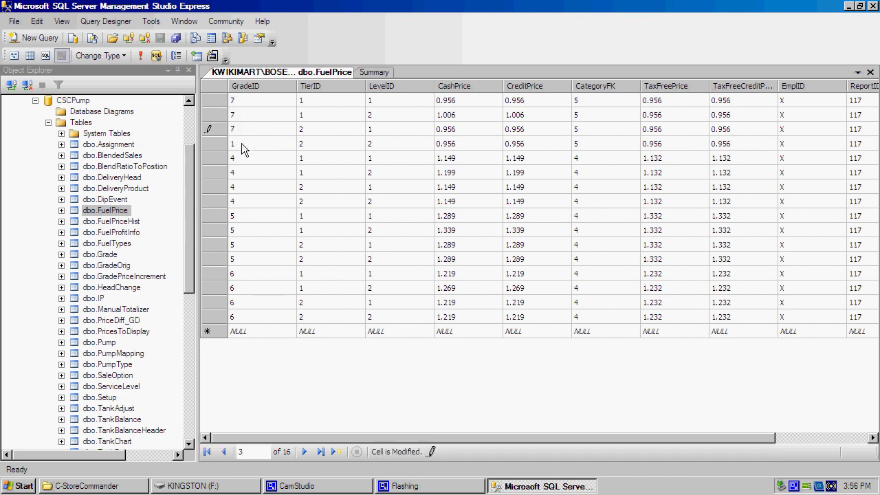
{"action": "left_click", "coordinate": [242, 143]}
{"action": "type", "text": "7"}
- Change FuelPrice rows 5–8 GradeID from 4 to 1
{"action": "left_click", "coordinate": [239, 157]}
{"action": "type", "text": "1"}
{"action": "left_click", "coordinate": [237, 170]}
{"action": "type", "text": "1"}
{"action": "left_click", "coordinate": [239, 186]}
{"action": "type", "text": "1"}
{"action": "left_click", "coordinate": [240, 201]}
{"action": "type", "text": "1"}
- Change the four FuelPrice rows with GradeID 6 to 2
{"action": "left_click", "coordinate": [241, 270]}
{"action": "type", "text": "2"}
{"action": "left_click", "coordinate": [243, 288]}
{"action": "type", "text": "2"}
{"action": "left_click", "coordinate": [243, 302]}
{"action": "type", "text": "2"}
{"action": "left_click", "coordinate": [244, 315]}
{"action": "type", "text": "2"}
- Change FuelPrice rows 9–12 GradeID from 5 to 3, commit, and close the table
{"action": "left_click", "coordinate": [244, 215]}
{"action": "type", "text": "3"}
{"action": "left_click", "coordinate": [244, 230]}
{"action": "type", "text": "3"}
{"action": "left_click", "coordinate": [246, 244]}
{"action": "type", "text": "3"}
{"action": "left_click", "coordinate": [246, 258]}
{"action": "type", "text": "3"}
{"action": "left_click", "coordinate": [247, 273]}
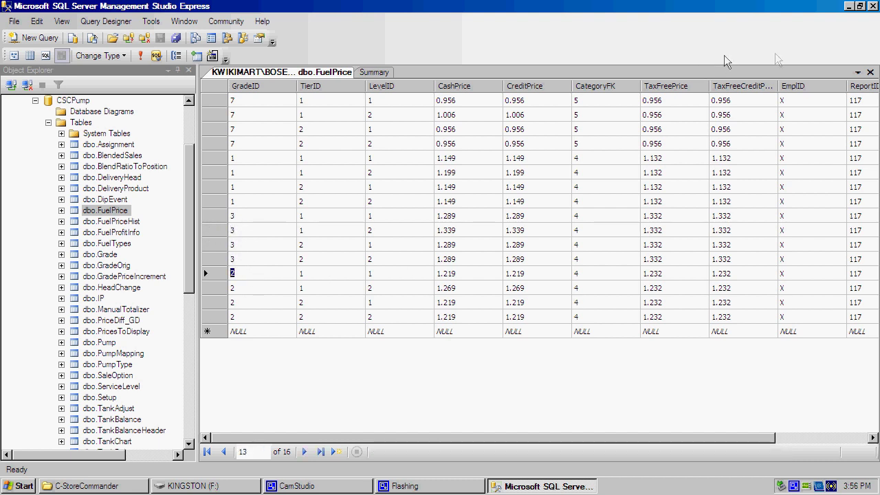
{"action": "left_click", "coordinate": [871, 72]}
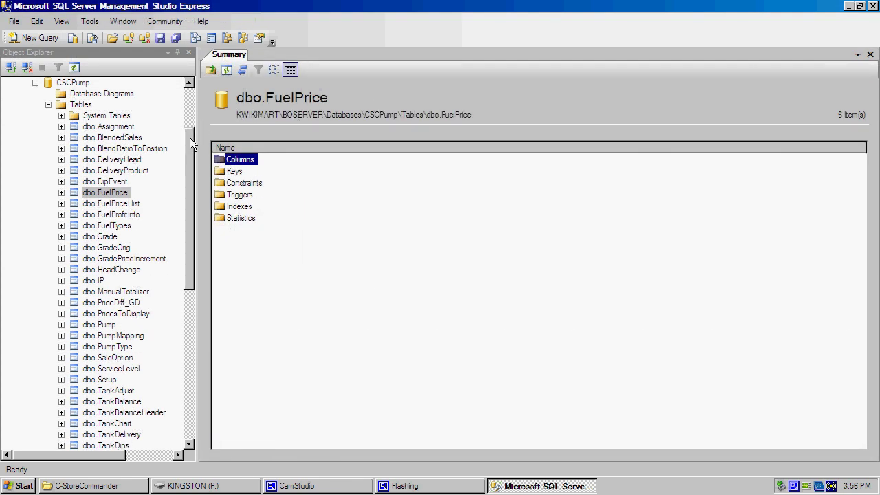
{"action": "left_click_drag", "start_coordinate": [190, 138], "coordinate": [190, 130]}
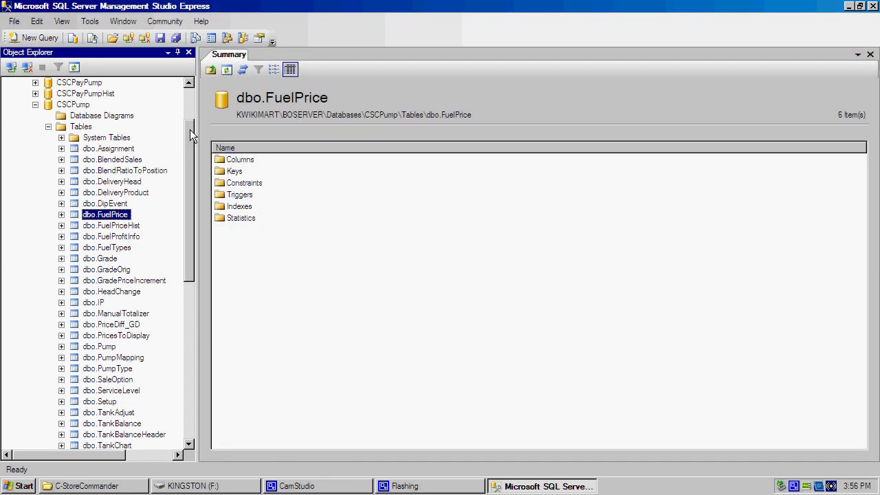
{"action": "right_click", "coordinate": [121, 380]}
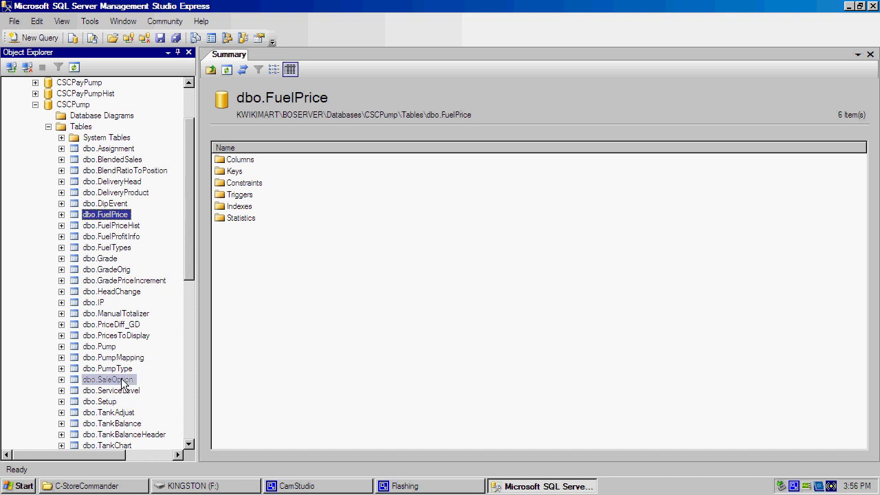
{"action": "left_click", "coordinate": [163, 345]}
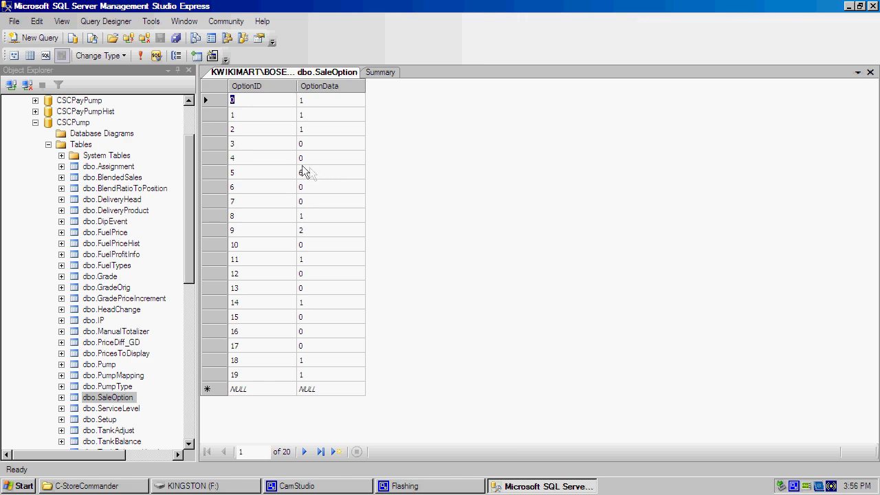
{"action": "left_click", "coordinate": [871, 72]}
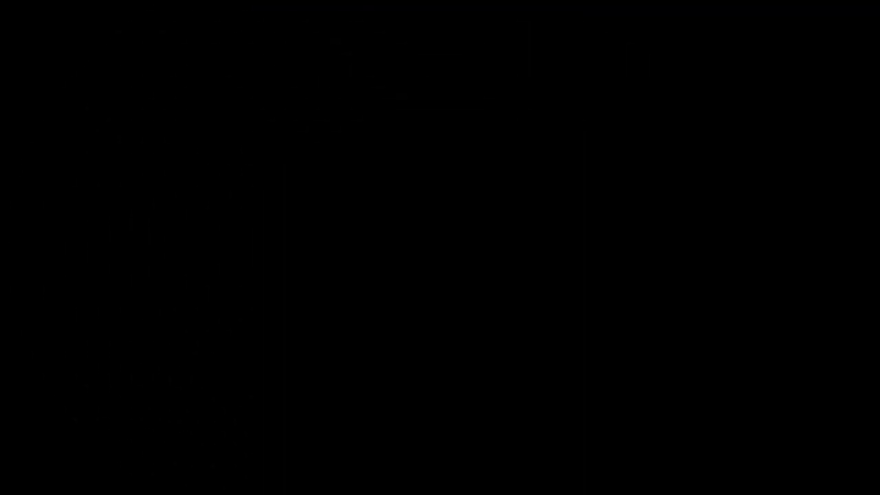